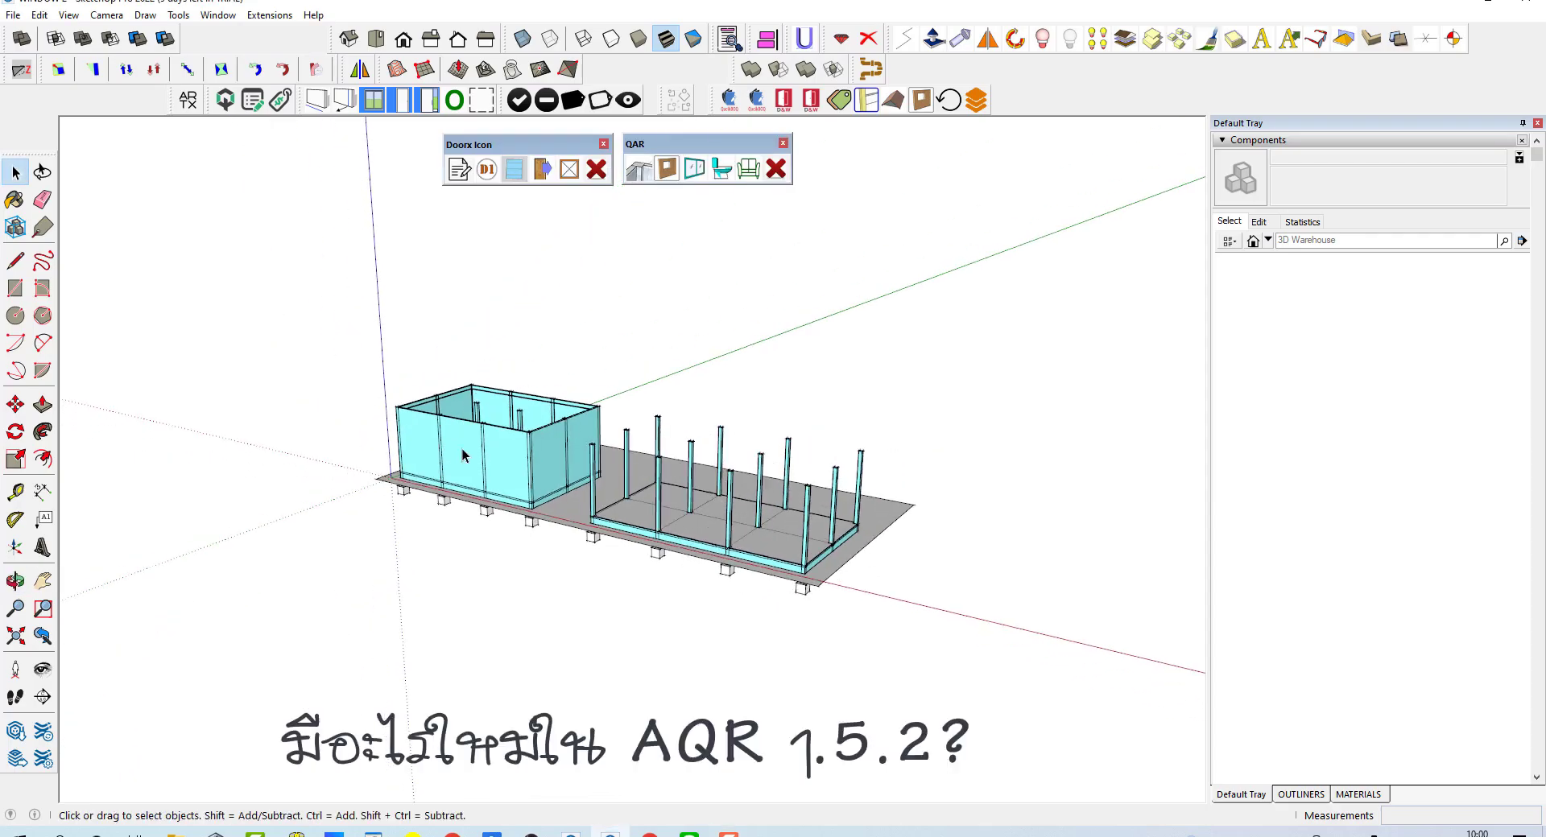
- Import the window drawing image and place it on the ground in front of the house
scroll(659, 407, "up", 3)
scroll(665, 400, "up", 3)
scroll(632, 452, "up", 2)
mouse_move(631, 452)
middle_mouse_down()
mouse_move(717, 583)
mouse_move(596, 504)
middle_mouse_up()
scroll(595, 504, "down", 3)
scroll(591, 463, "down", 3)
scroll(586, 419, "down", 2)
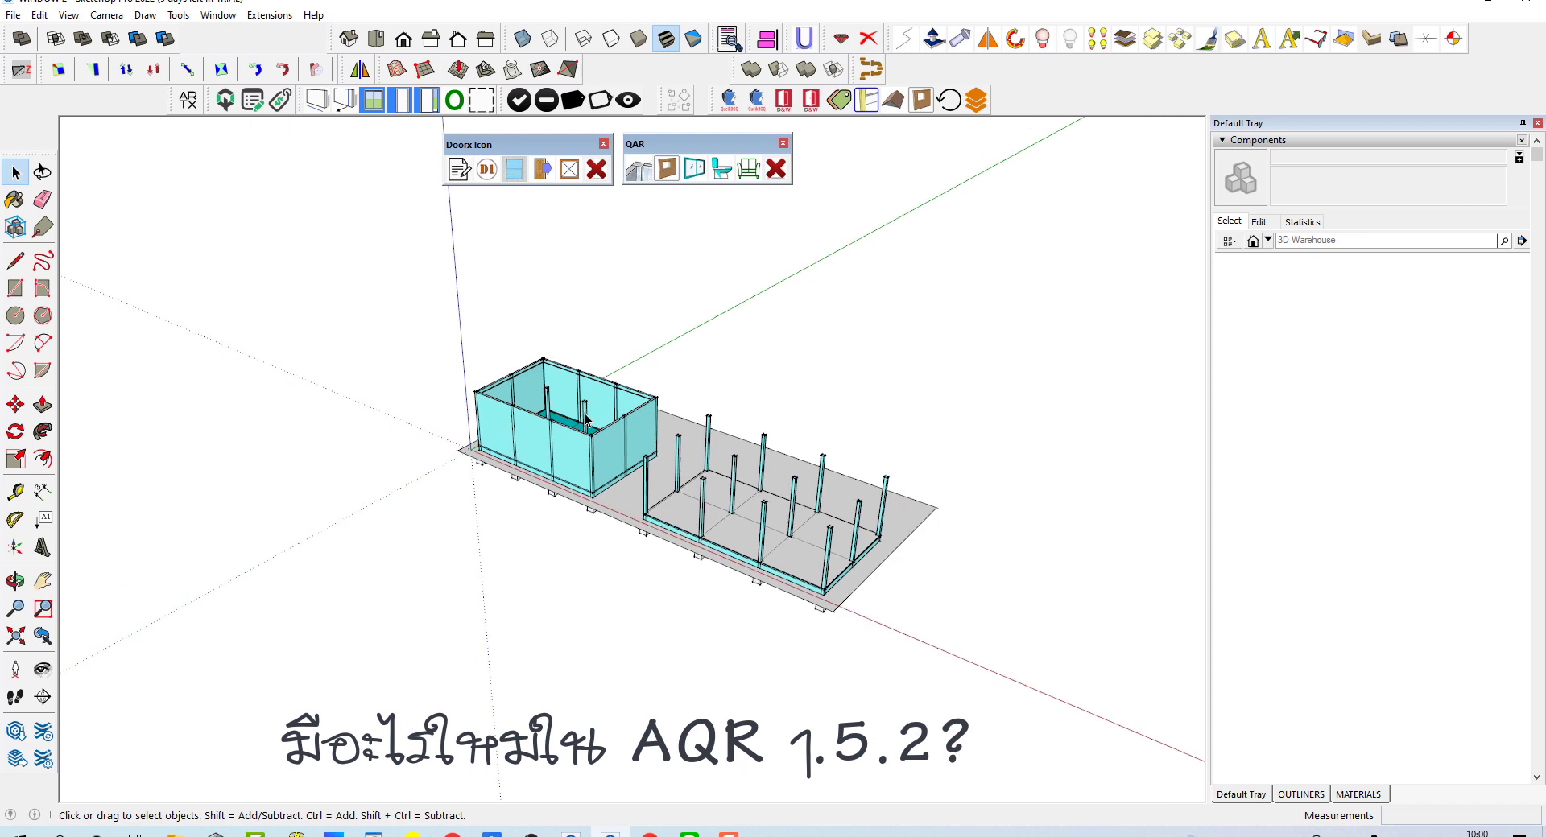
left_click(10, 16)
mouse_move(63, 268)
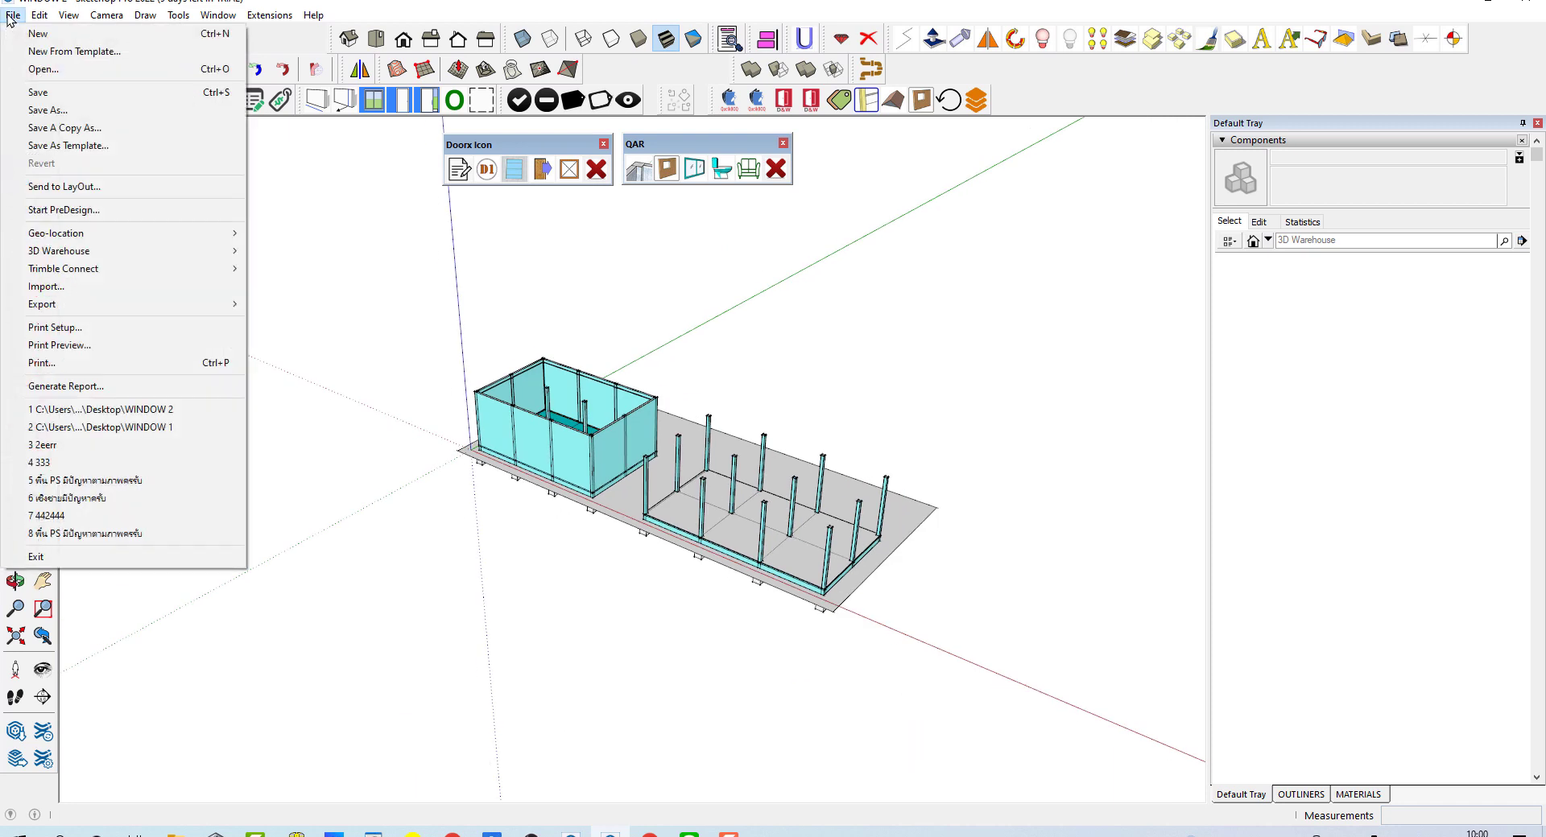
left_click(150, 285)
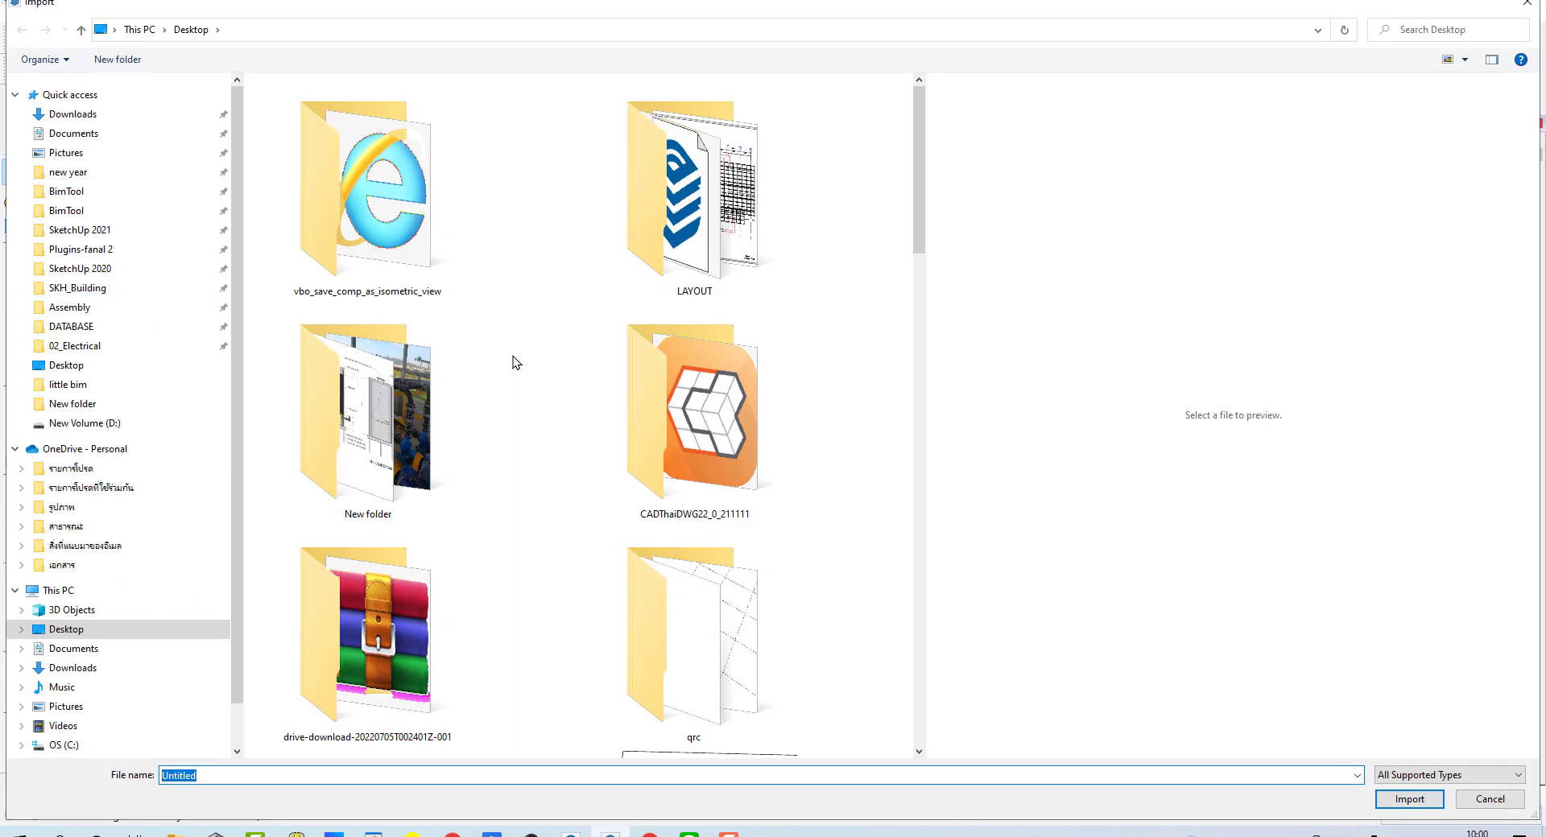
double_click(364, 650)
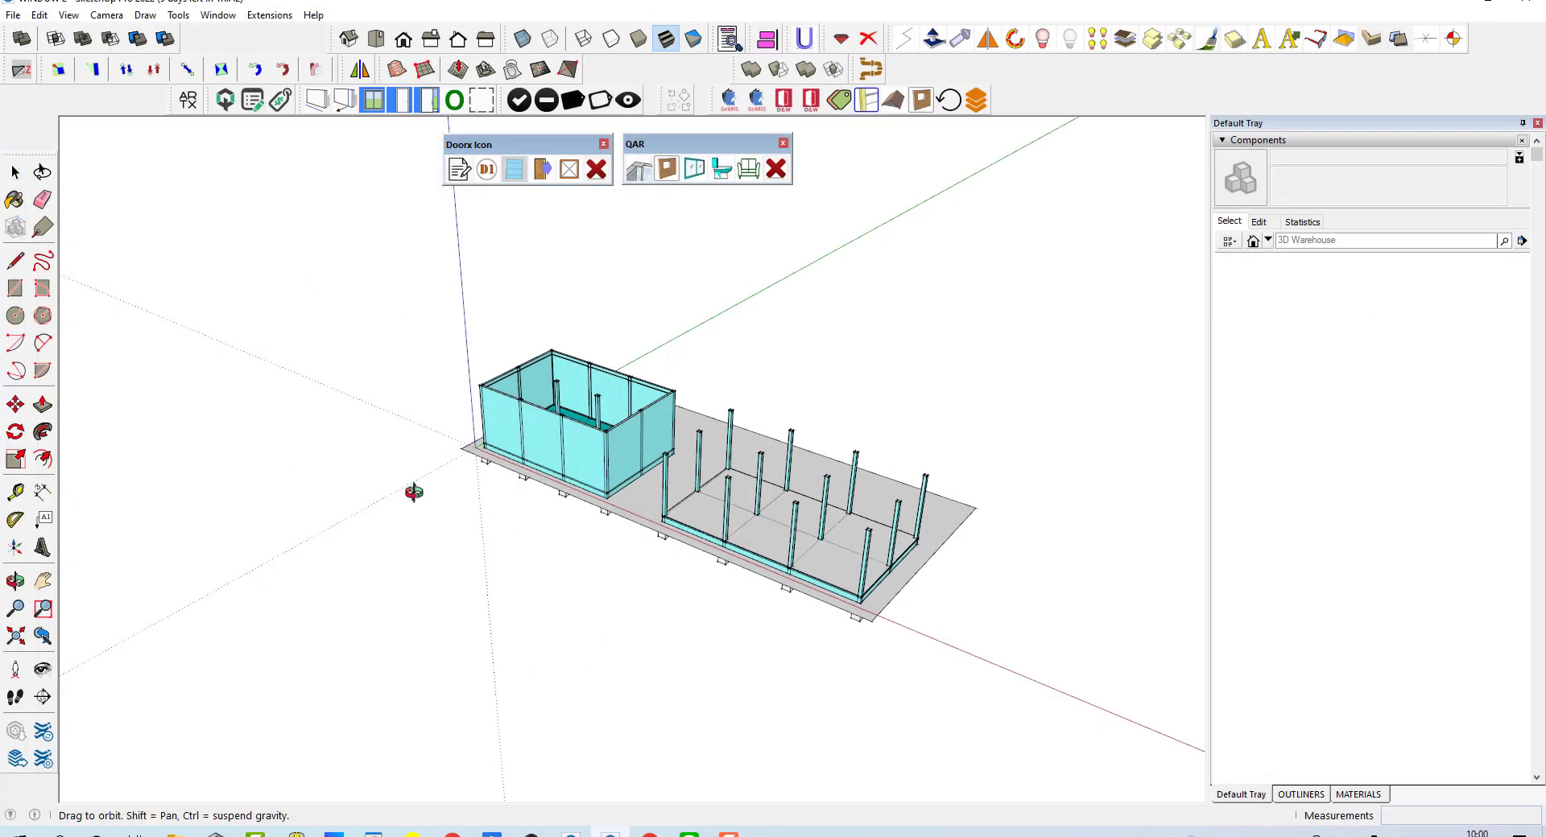
scroll(532, 574, "up", 2)
double_click(476, 658)
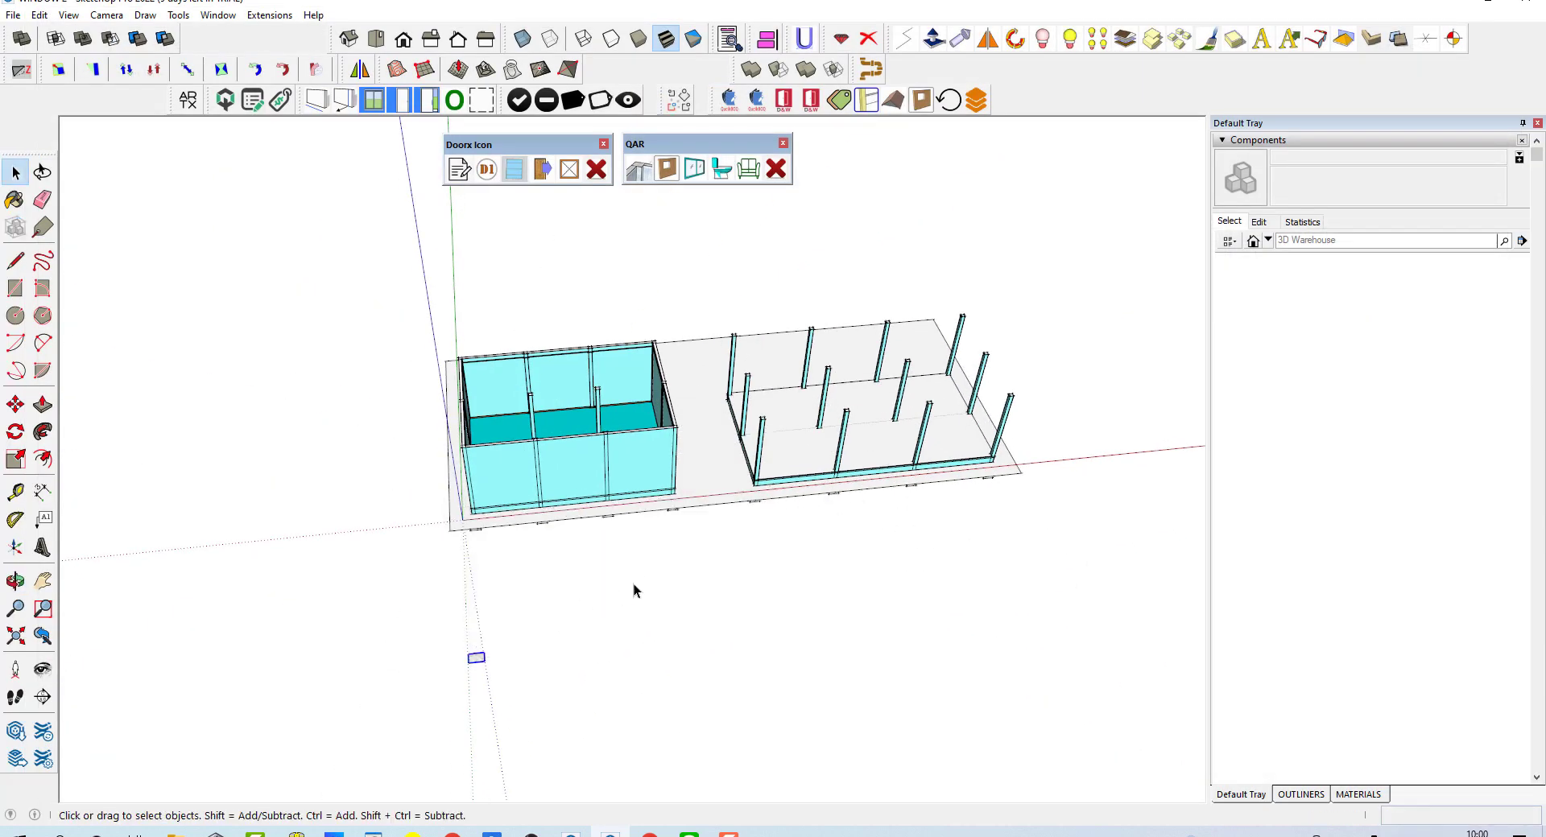
- Scale the imported window drawing up by dragging a corner grip
scroll(471, 666, "up", 2)
scroll(471, 668, "up", 2)
scroll(467, 680, "up", 2)
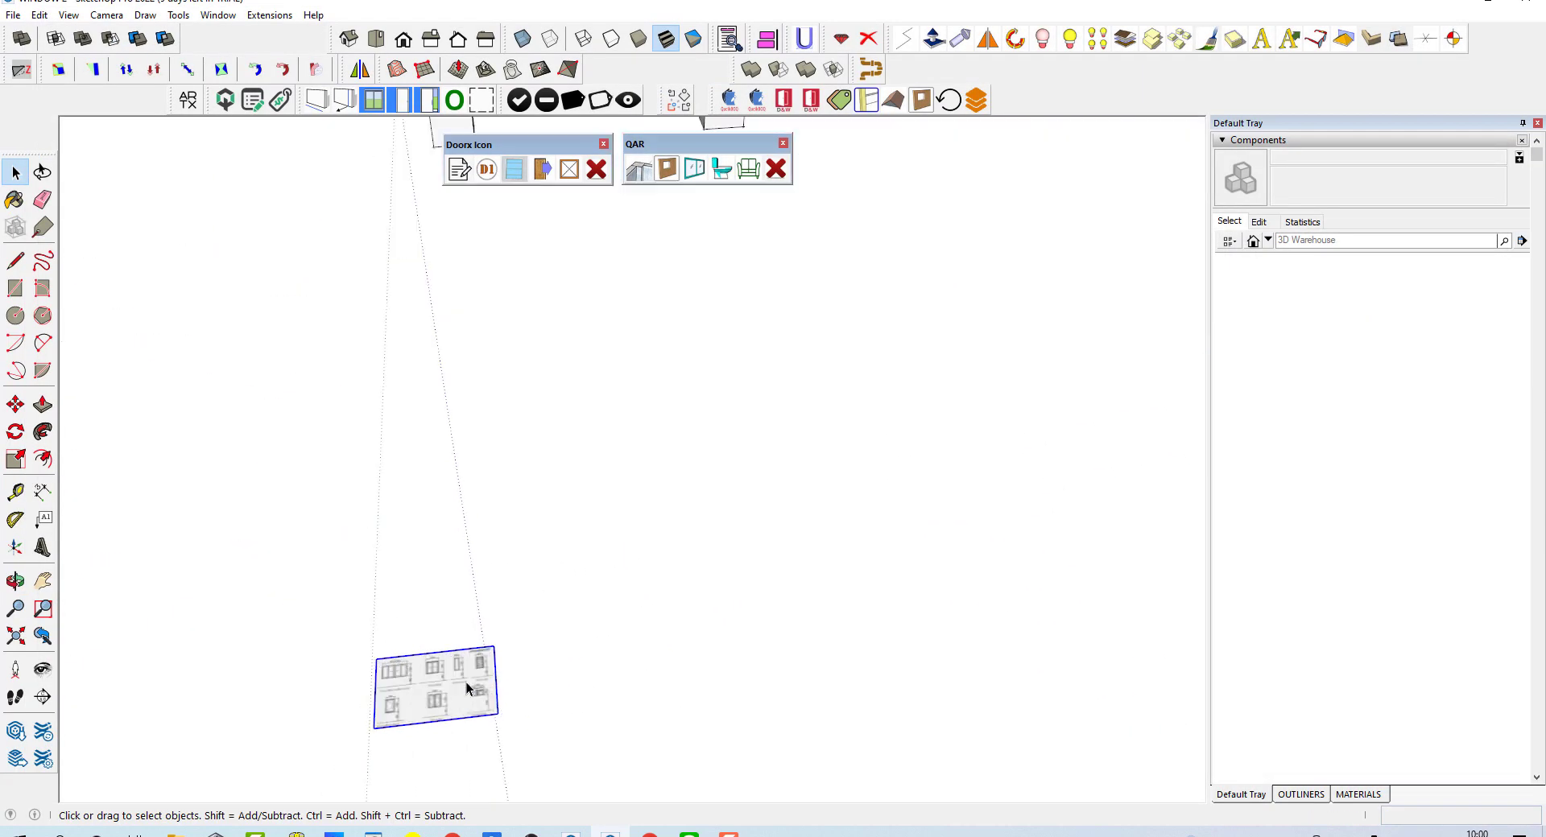
scroll(468, 686, "up", 1)
key("s")
left_click(507, 631)
scroll(483, 636, "down", 5)
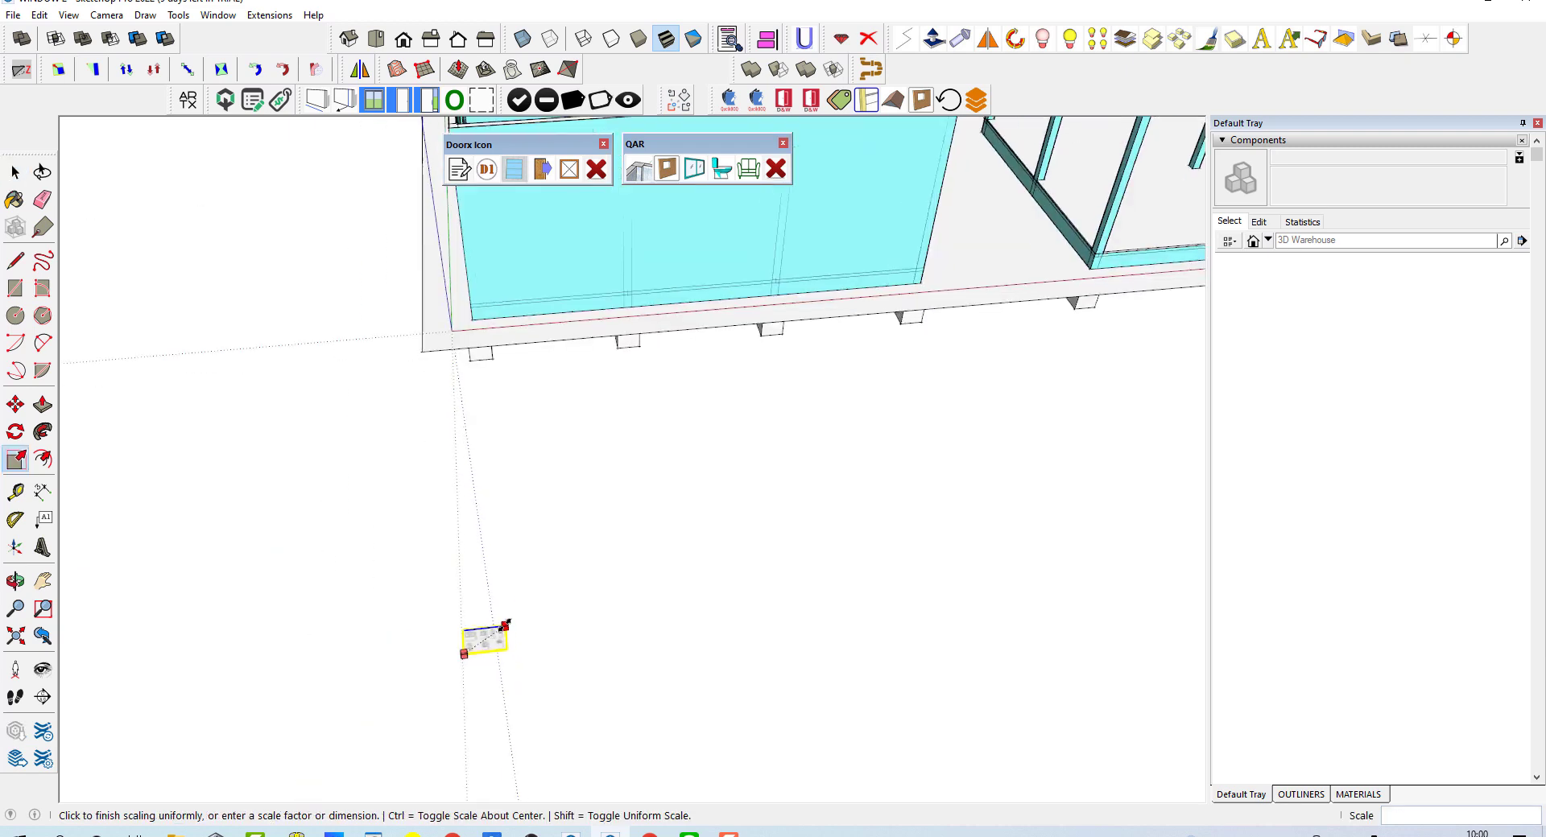
left_click(829, 632)
key("space")
- Trace a line along the drawing's 1,200 height dimension
scroll(828, 636, "up", 2)
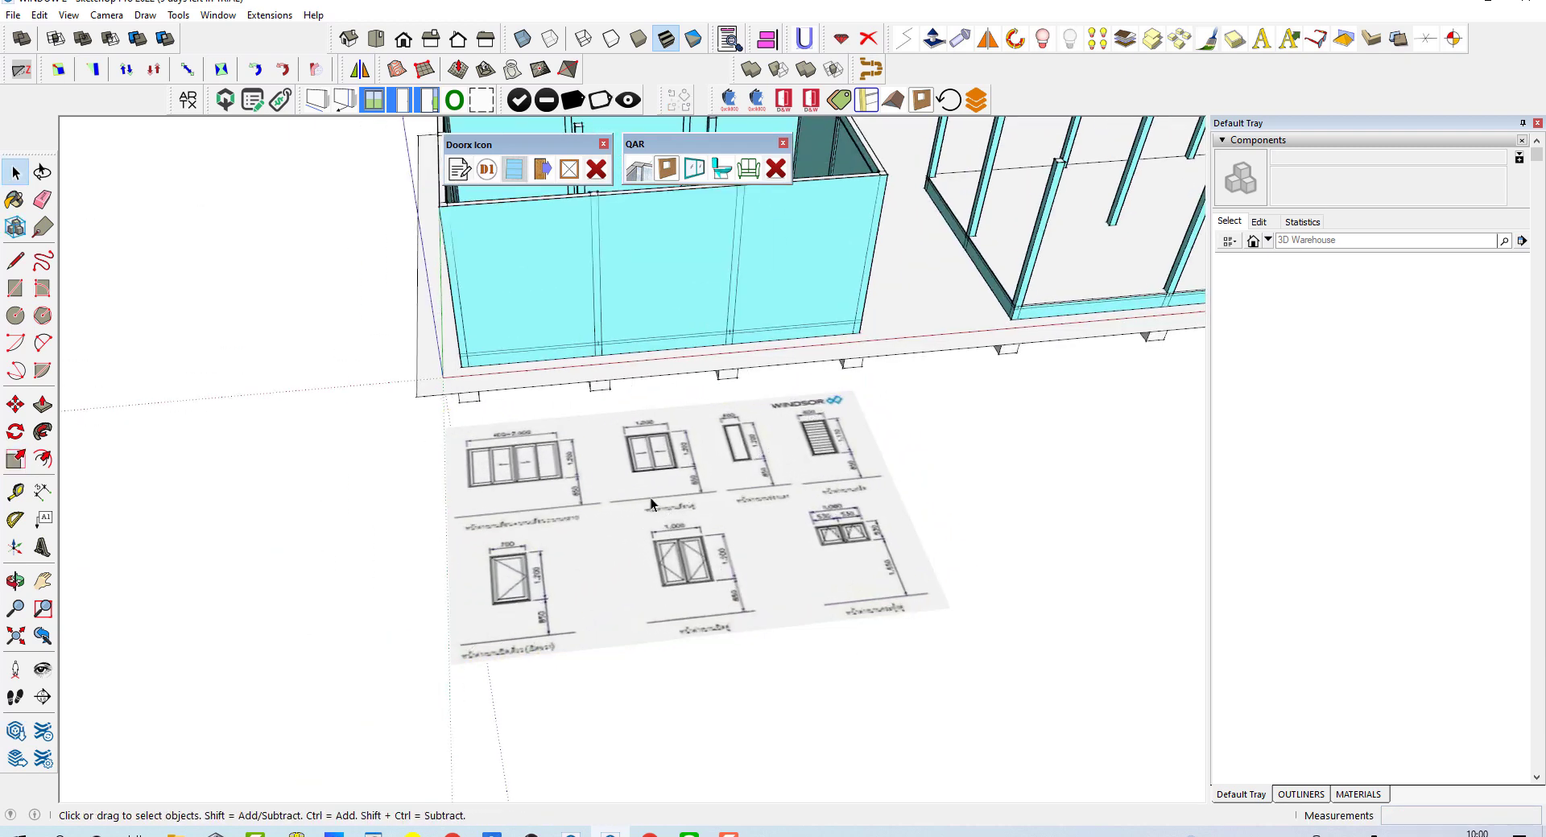
scroll(547, 499, "up", 3)
scroll(433, 487, "up", 2)
scroll(704, 518, "up", 3)
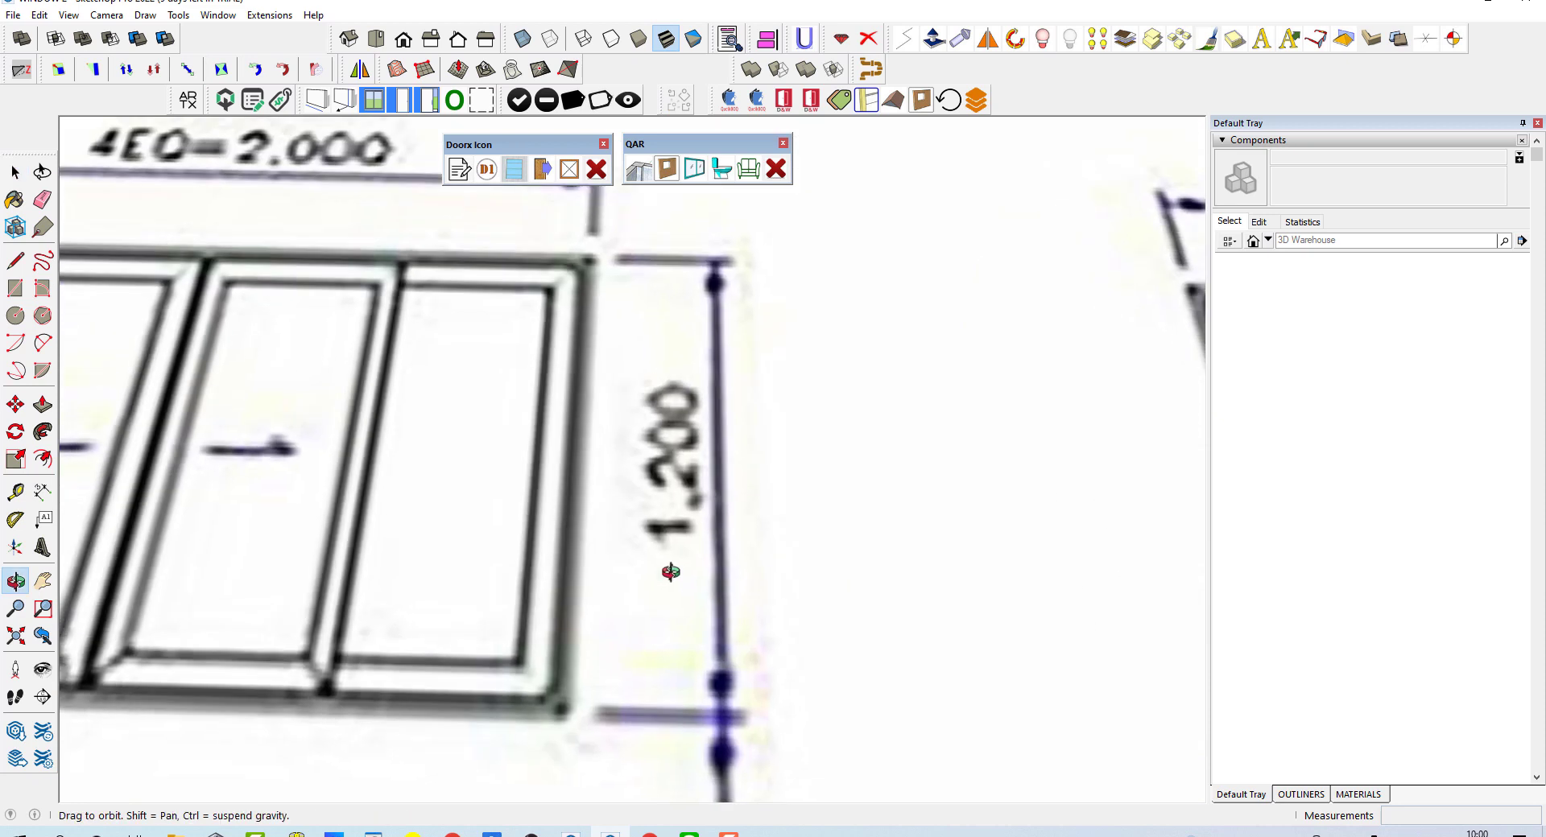
middle_click_drag(703, 519, 615, 577)
scroll(724, 322, "up", 3)
scroll(740, 311, "up", 2)
key("l")
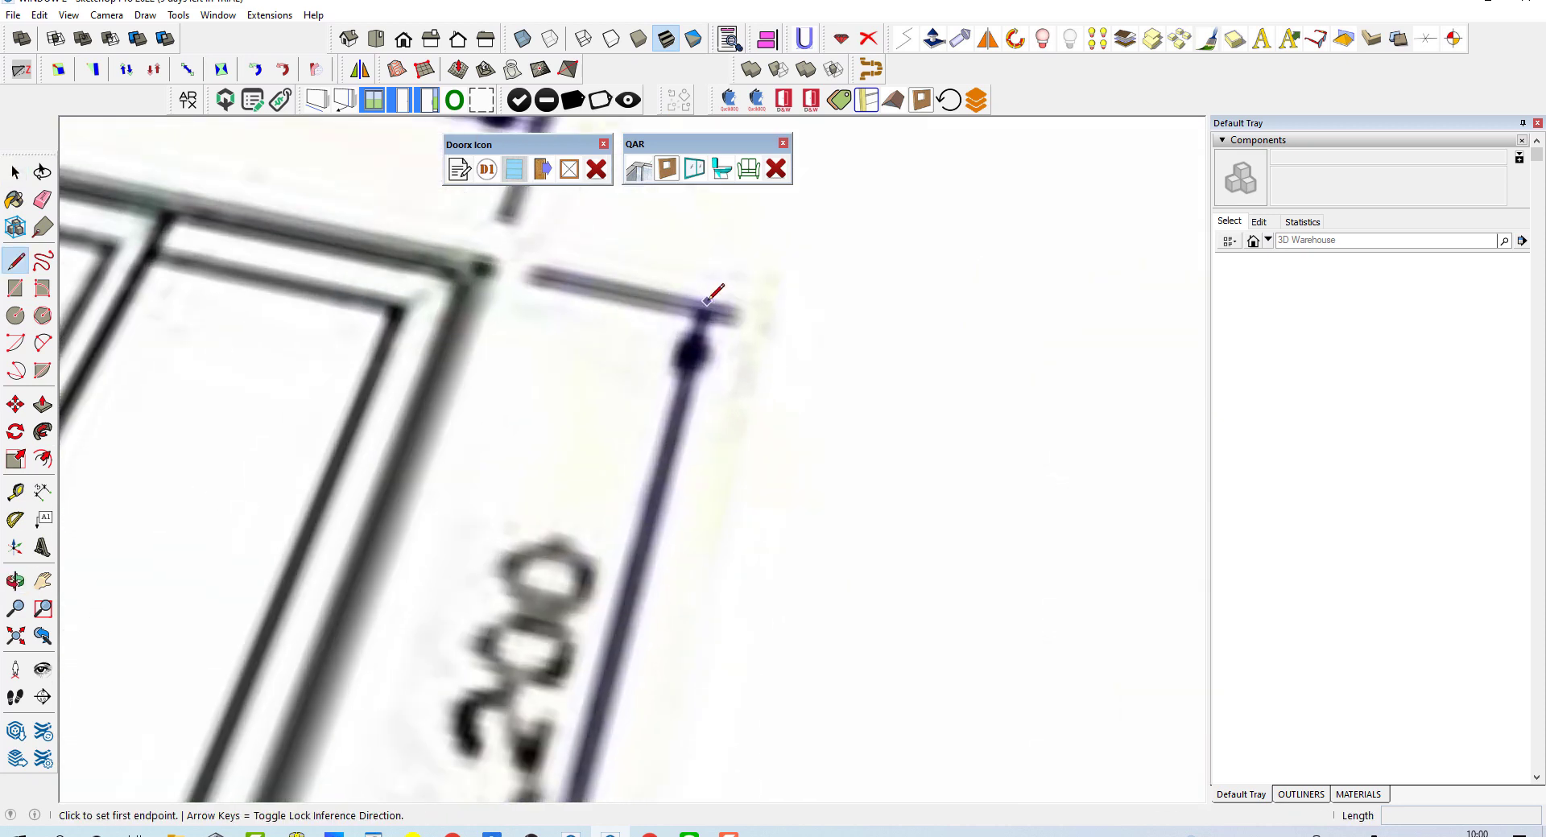
left_click(706, 304)
scroll(706, 304, "down", 3)
scroll(707, 306, "down", 2)
scroll(655, 500, "up", 3)
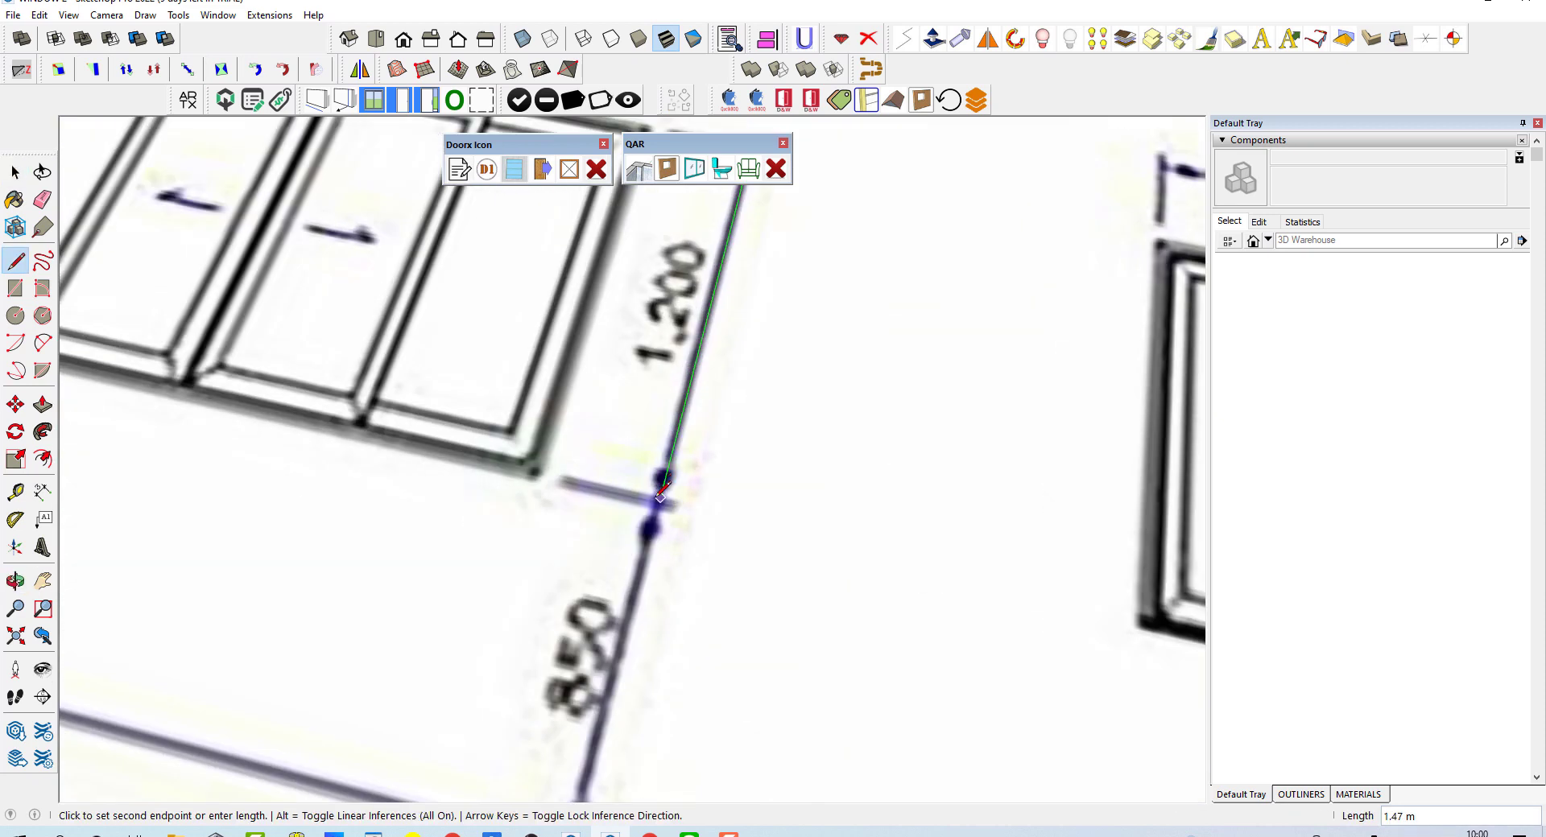
scroll(658, 501, "up", 2)
left_click(662, 499)
key("space")
scroll(656, 491, "down", 2)
left_click_drag(776, 603, 573, 439)
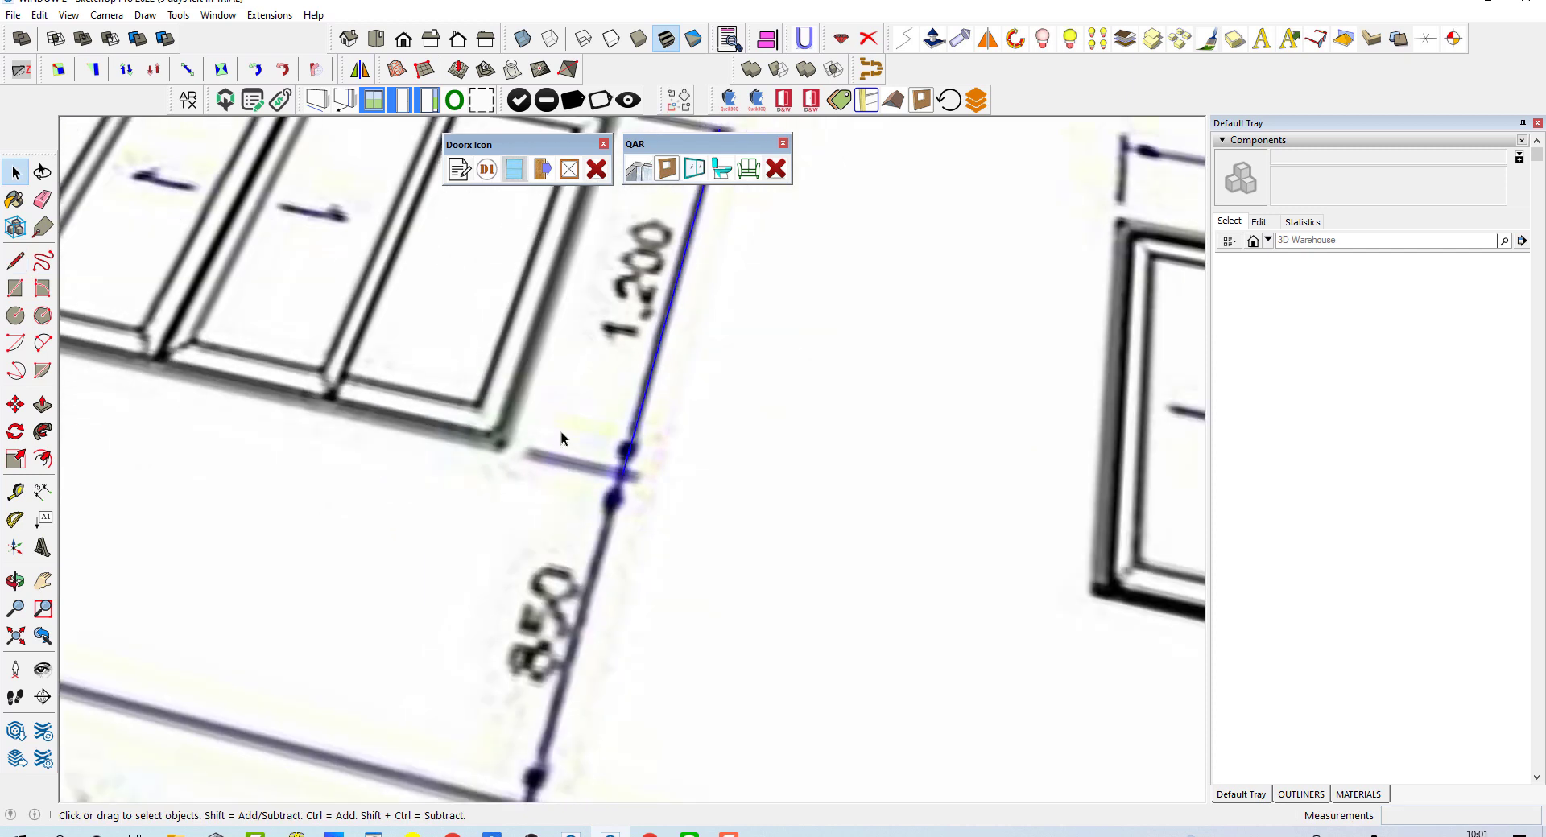
scroll(562, 431, "down", 3)
left_click(663, 453)
scroll(662, 453, "down", 3)
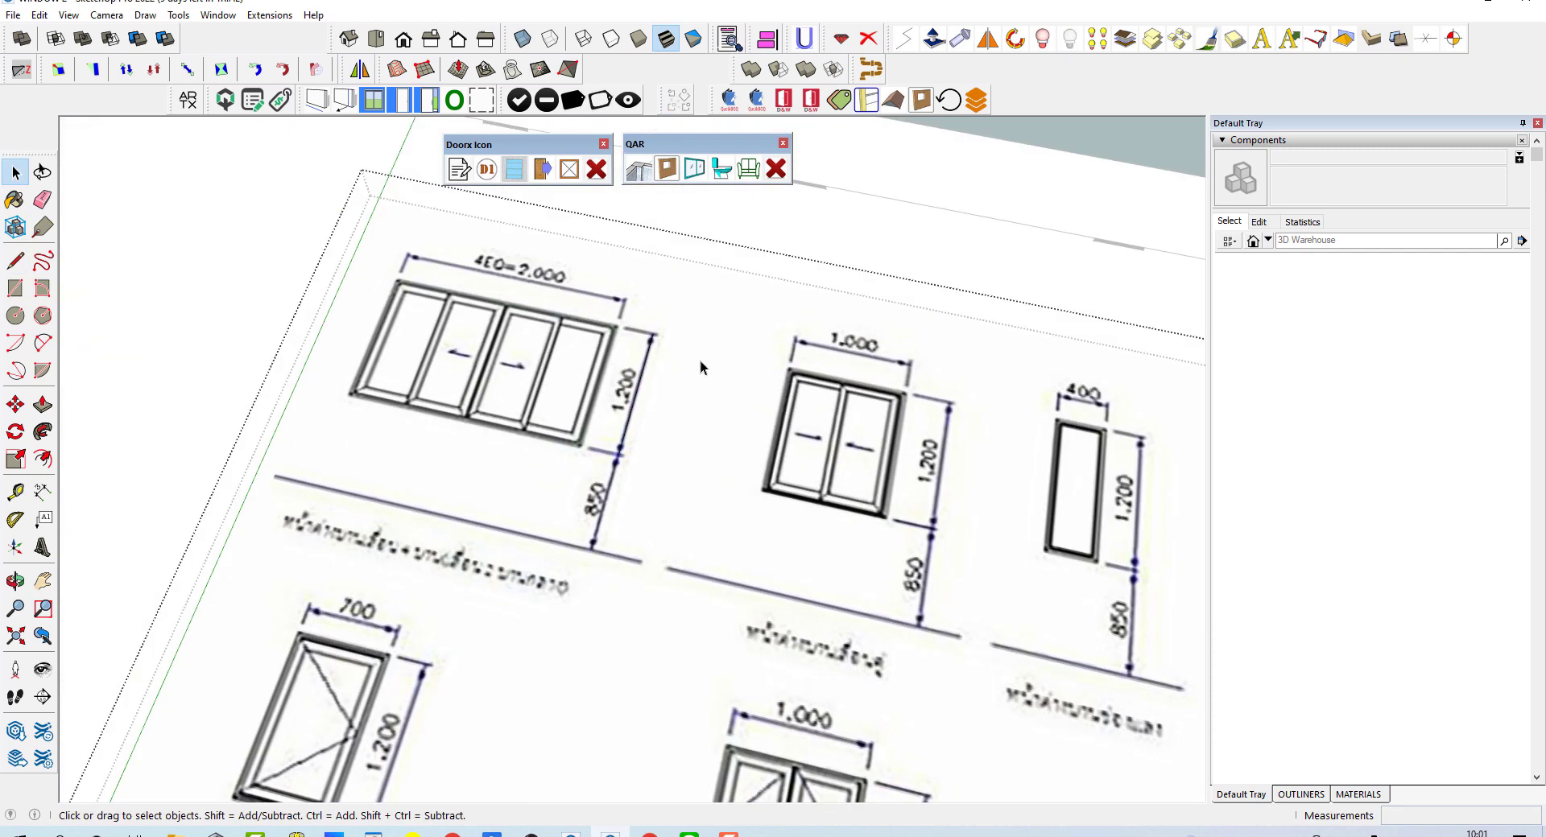
- Measure the traced line as 1.2 m and confirm resizing the drawing group
key("t")
left_click(653, 331)
left_click(629, 443)
type("1.2")
key("Return")
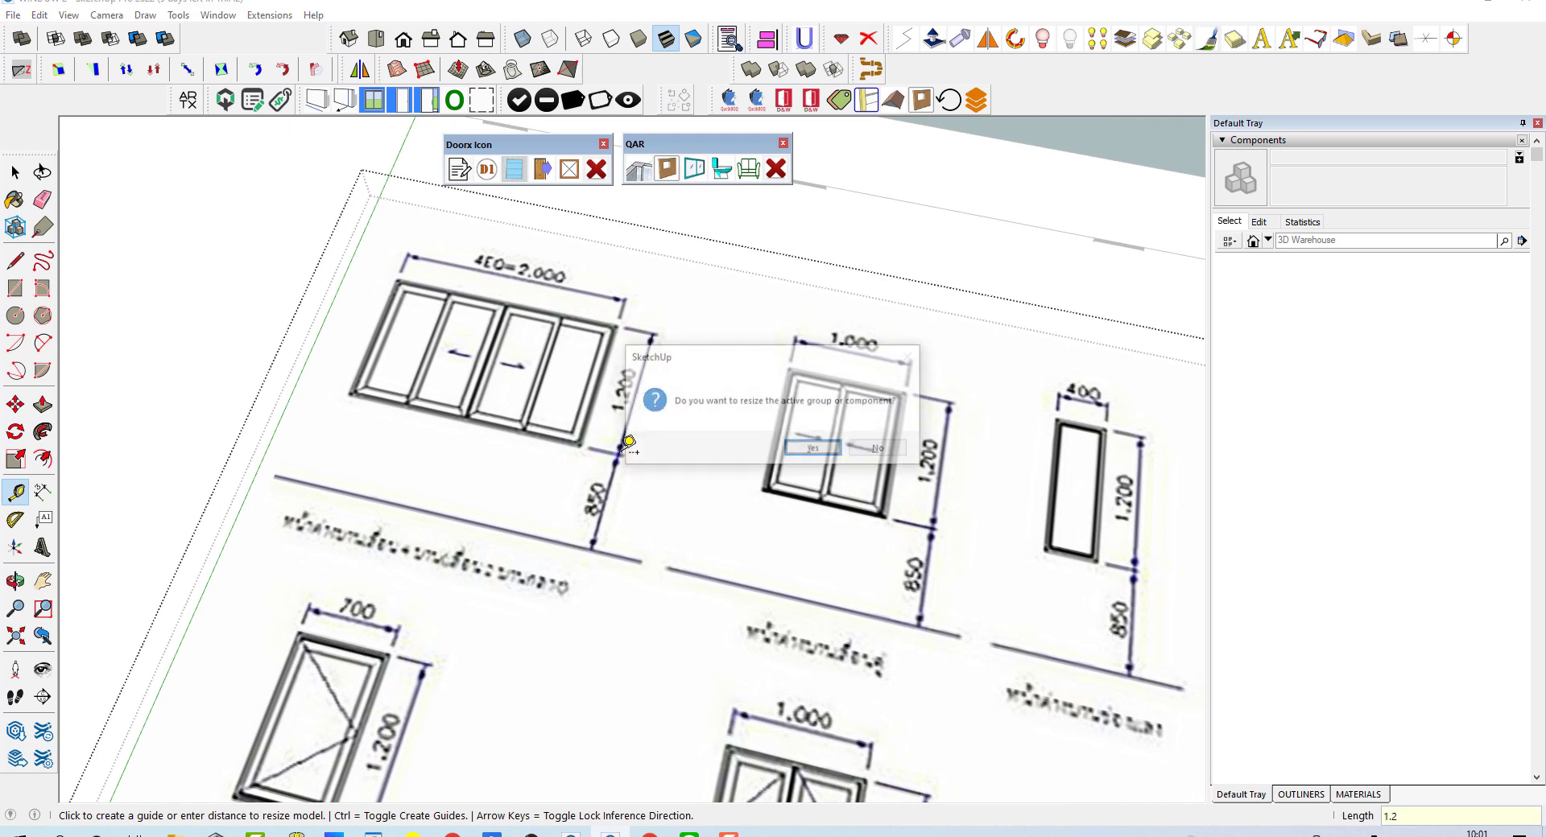
key("Return")
key("space")
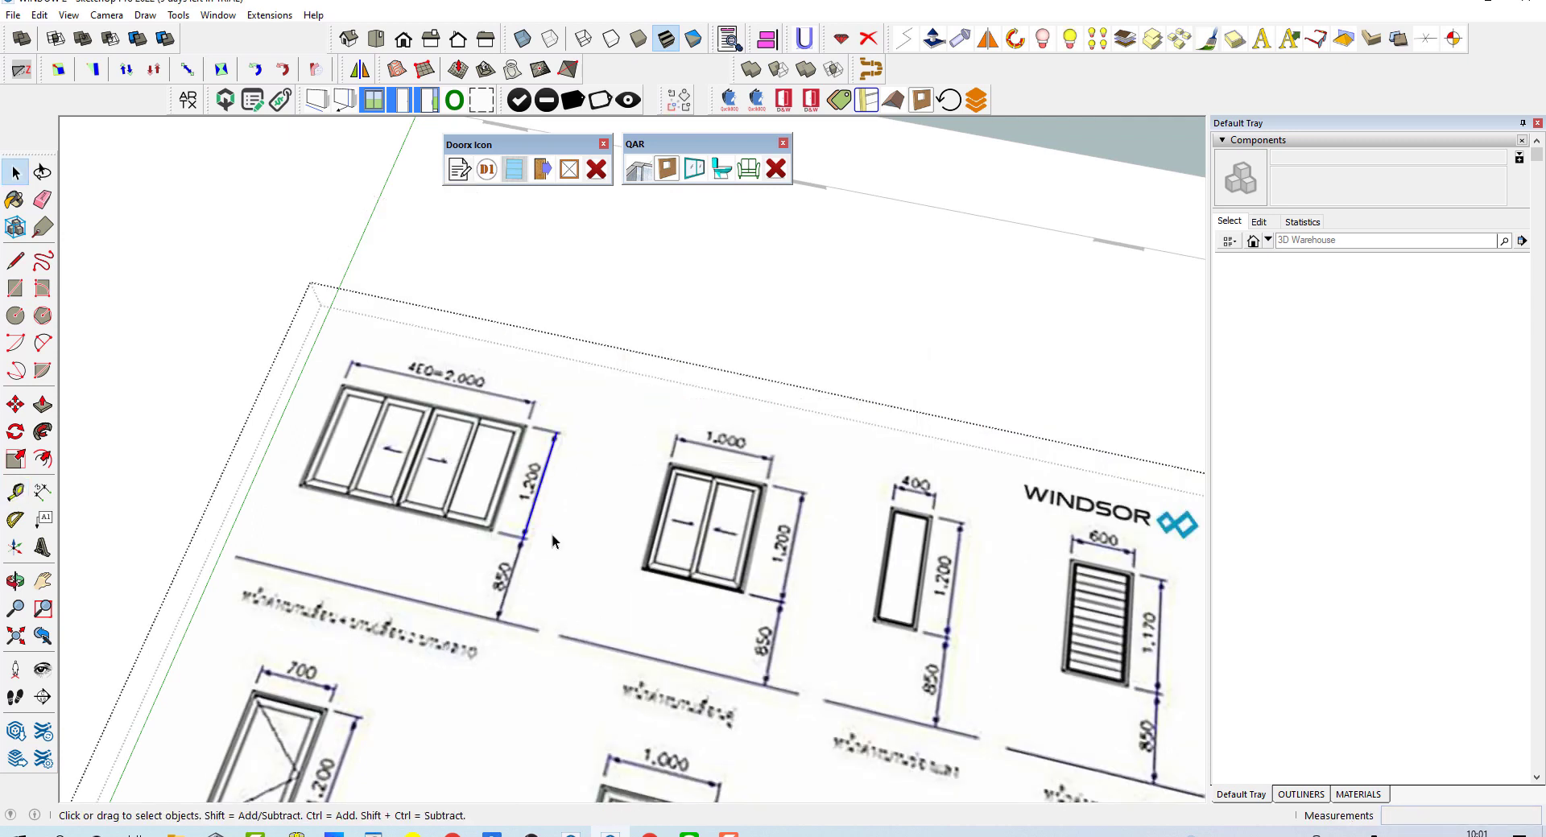
scroll(552, 541, "down", 5)
key("Escape")
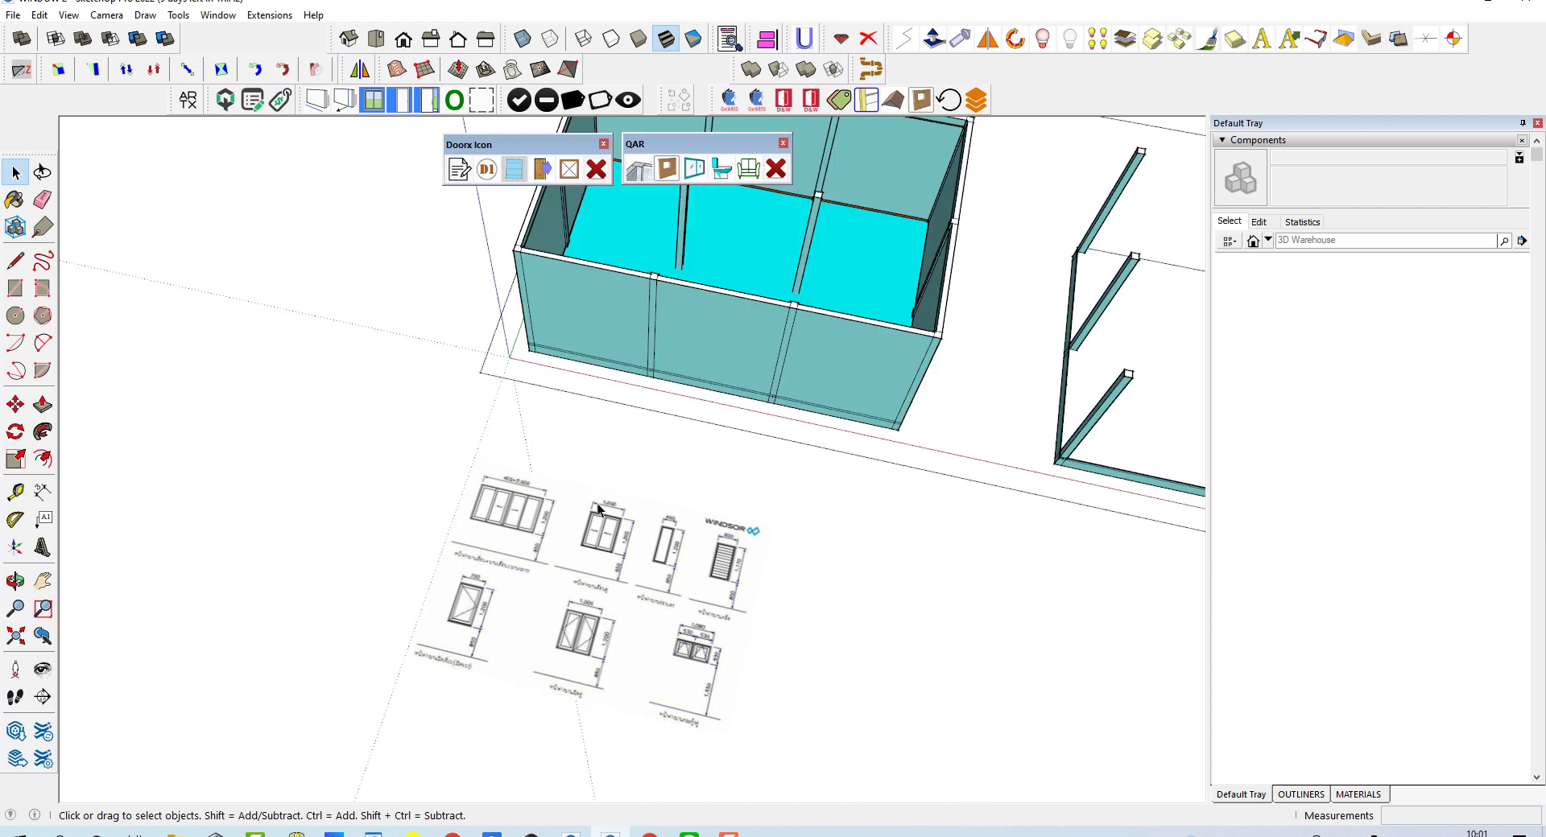
- Explode the window drawing image into loose geometry
right_click(581, 517)
left_click(640, 211)
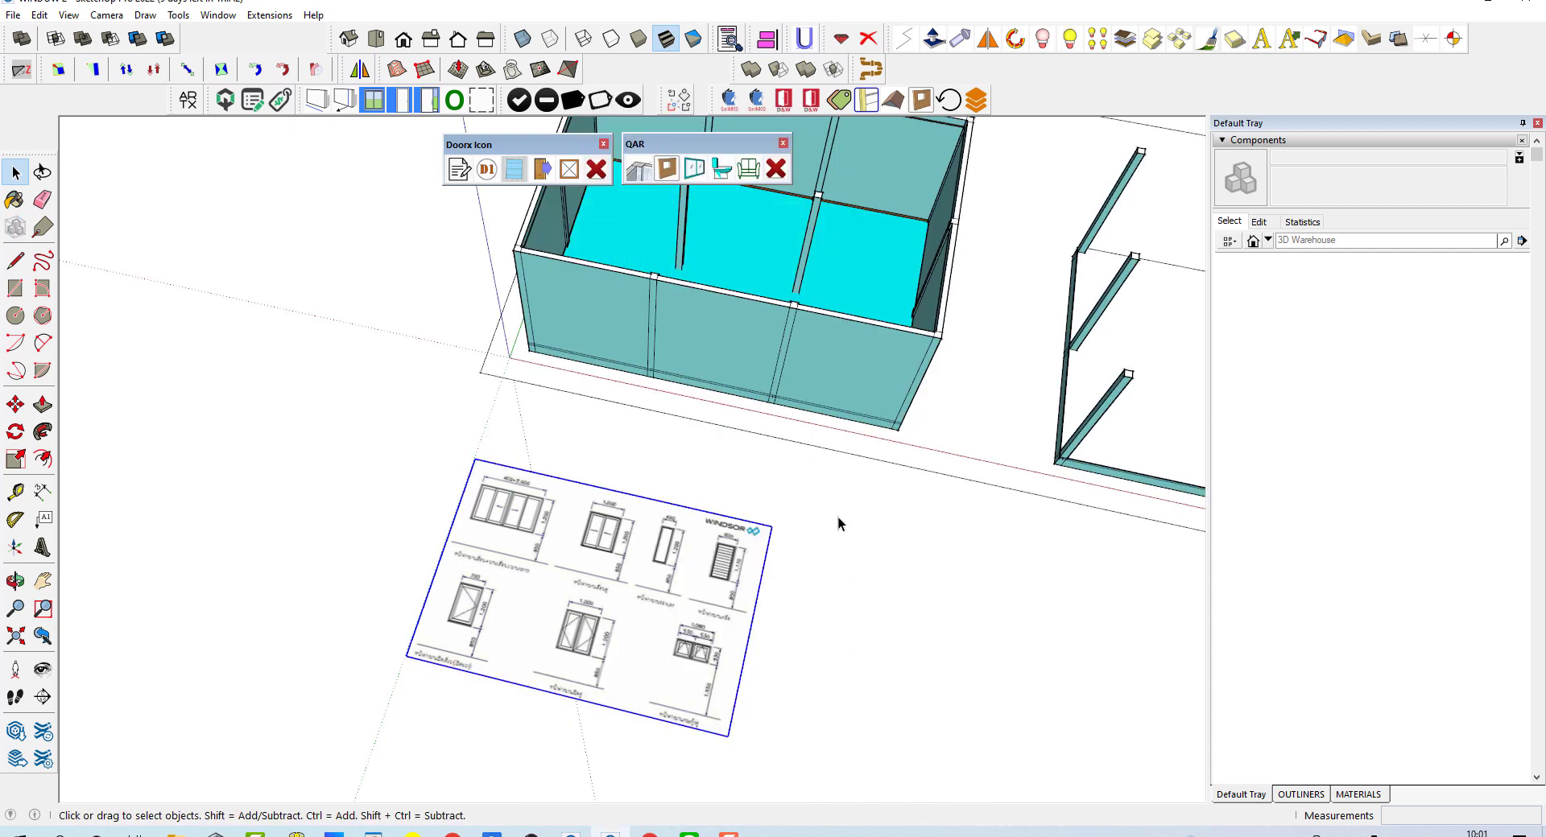
scroll(838, 517, "down", 3)
scroll(547, 495, "up", 3)
scroll(460, 491, "up", 3)
scroll(461, 490, "down", 1)
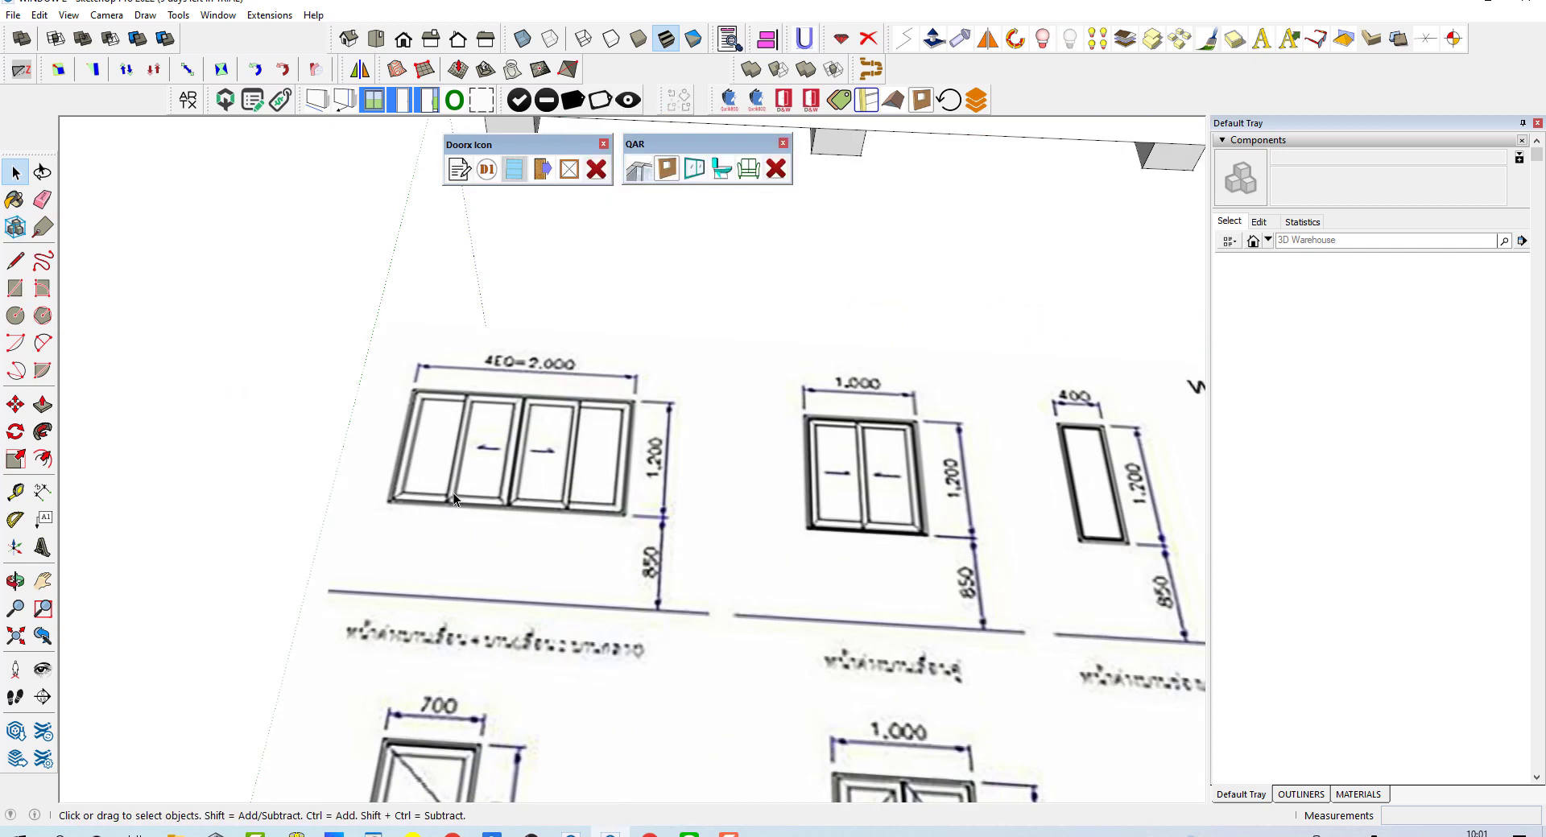
scroll(432, 546, "down", 2)
scroll(418, 587, "down", 2)
scroll(417, 588, "up", 2)
- Add a guide along the window's top edge and another 1.2 m below it
key("t")
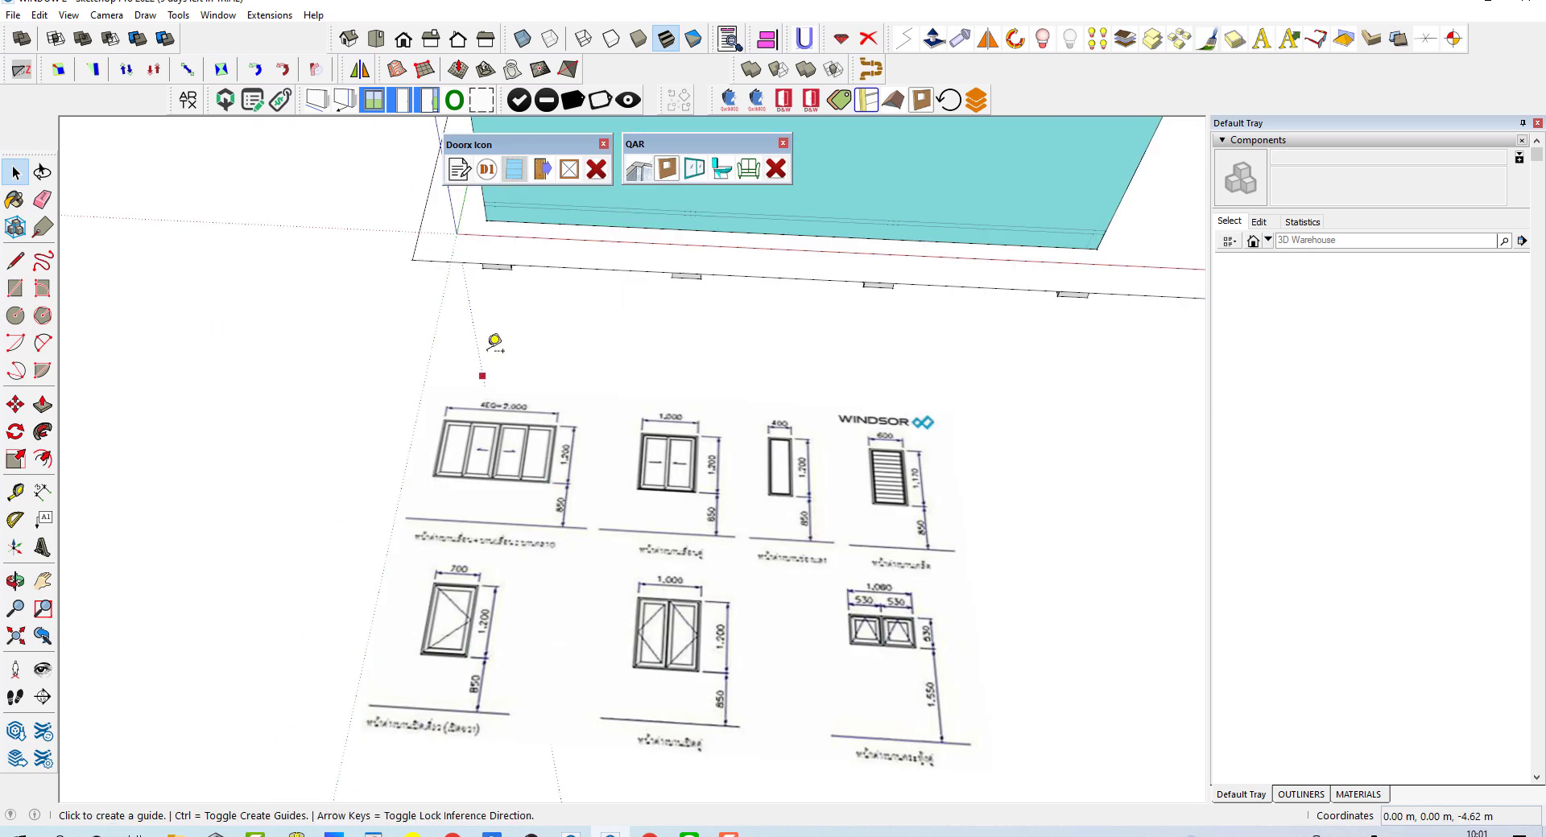
left_click(511, 387)
scroll(510, 387, "up", 2)
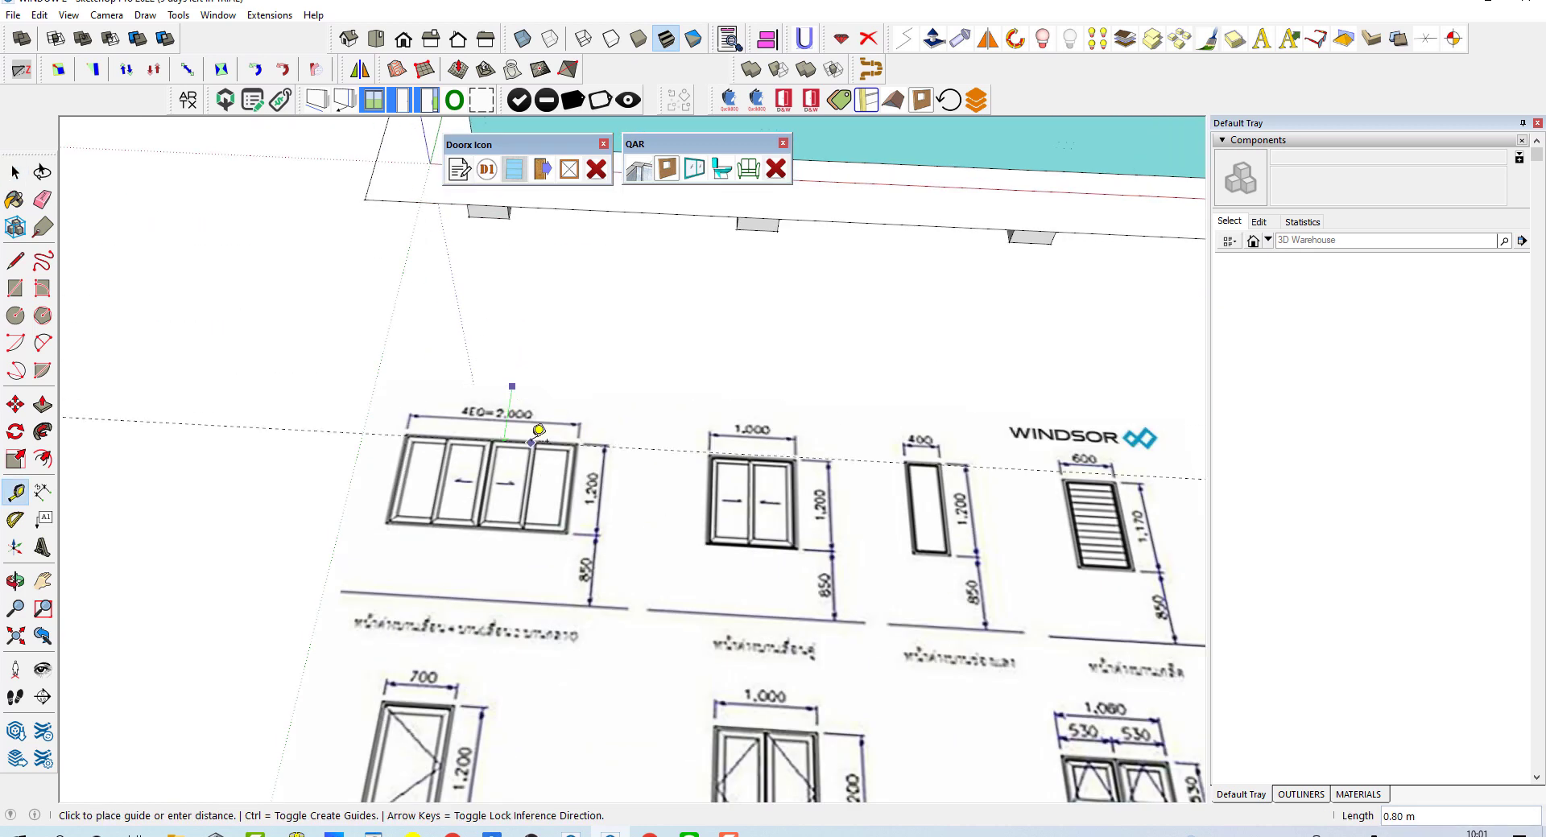
scroll(510, 387, "up", 2)
left_click(637, 435)
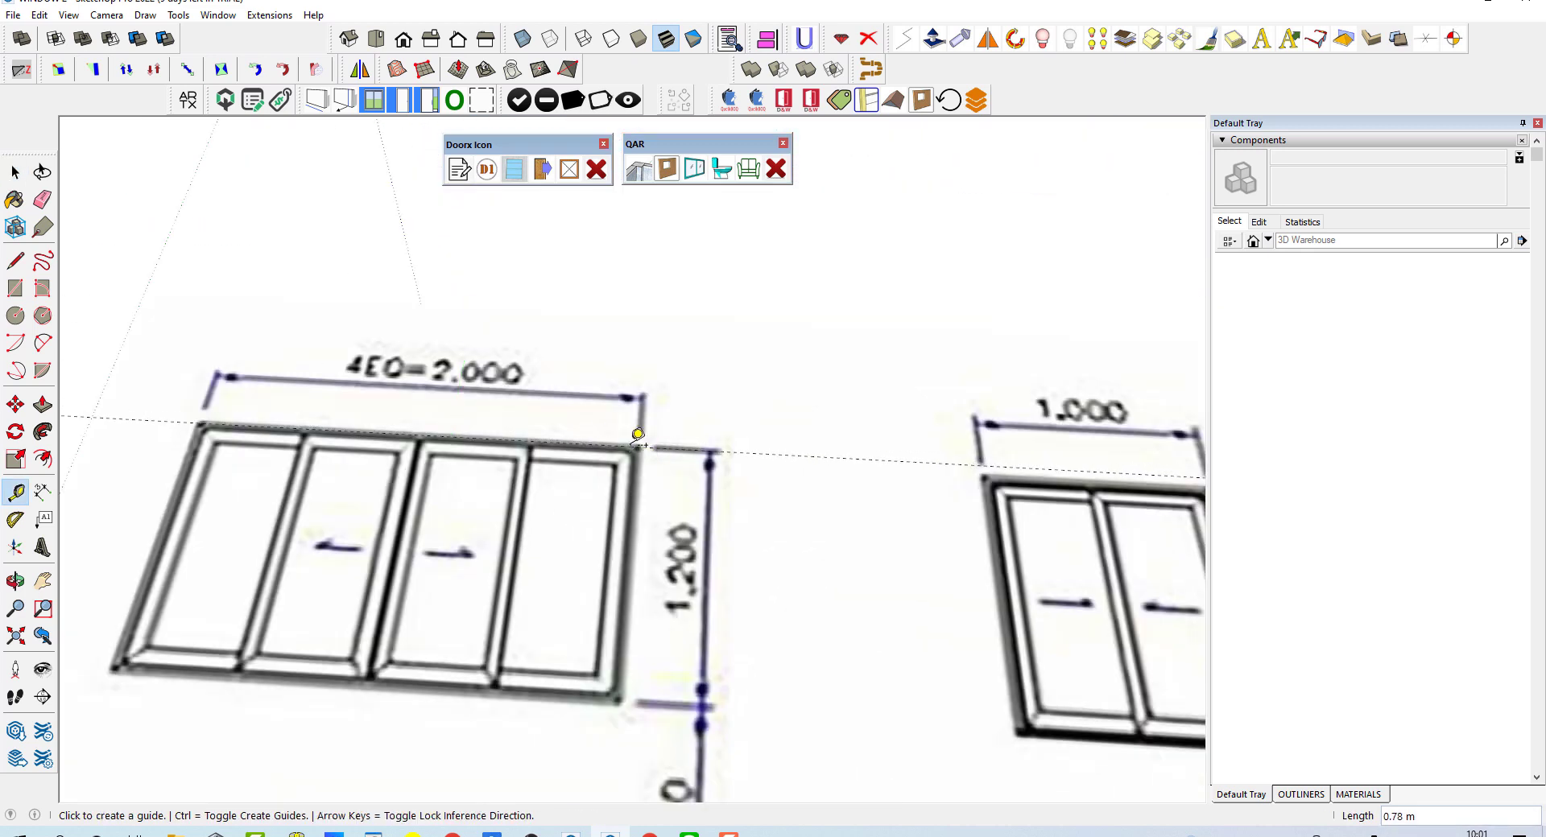
scroll(359, 428, "down", 2)
scroll(386, 414, "up", 2)
left_click(395, 404)
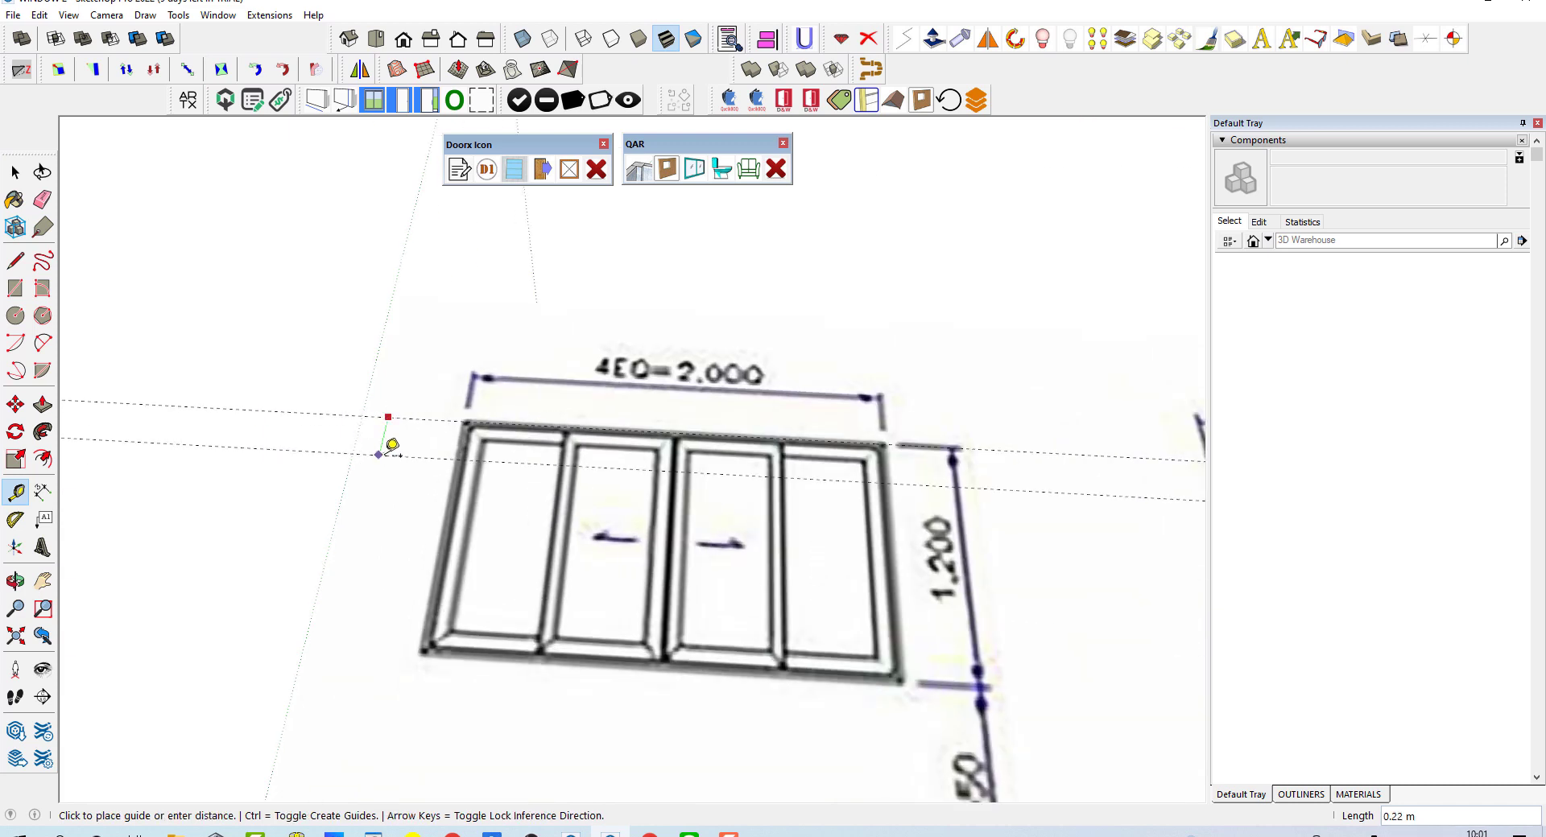
type("1.2")
key("Return")
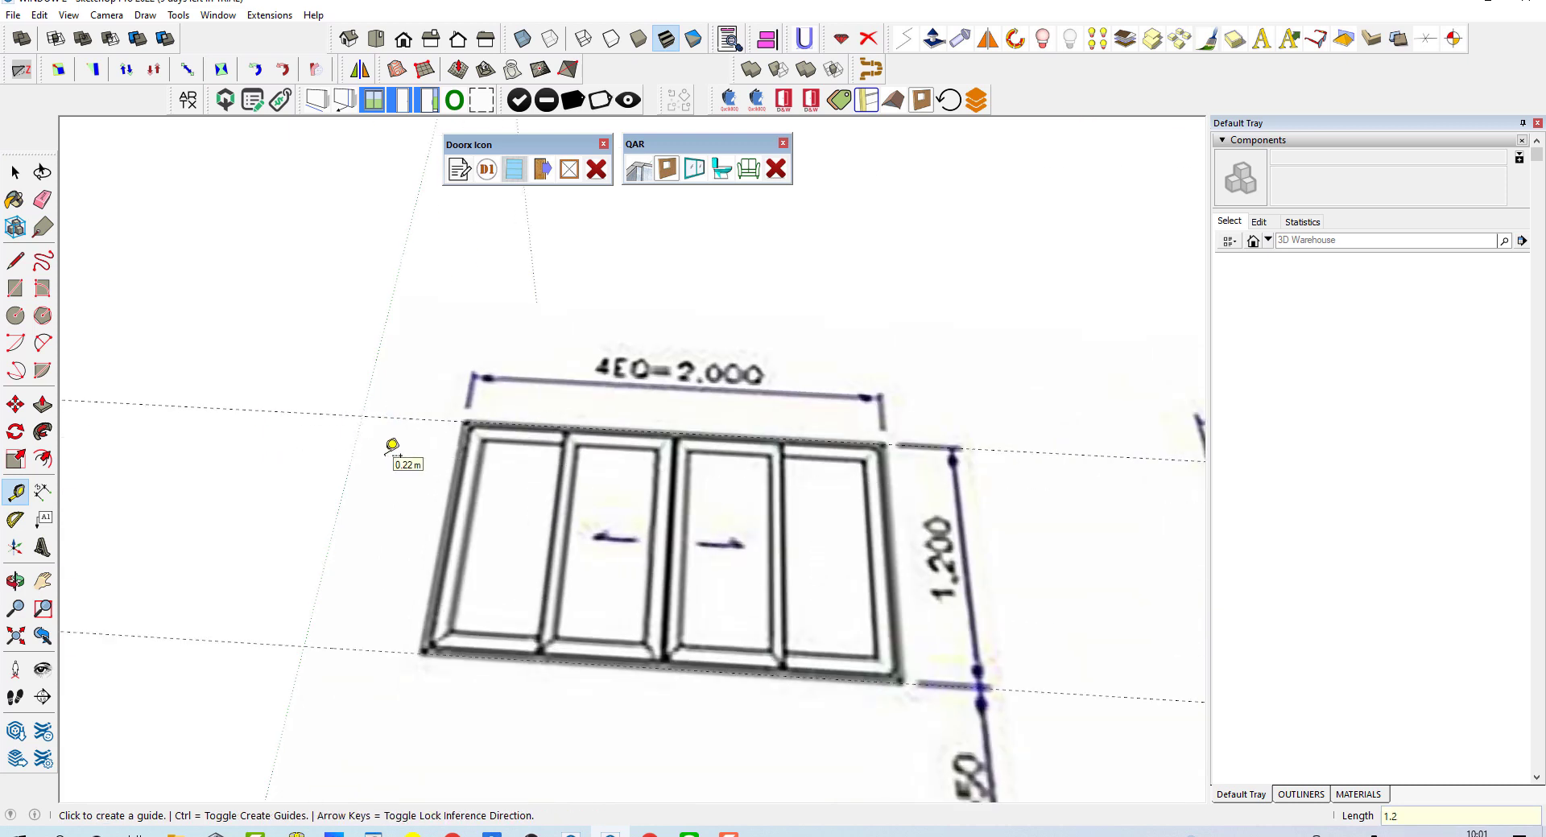
- Abandon an extra guide near the window's left side and orbit to see several windows
scroll(439, 417, "down", 2)
left_click(393, 446)
scroll(432, 438, "up", 1)
scroll(463, 427, "up", 3)
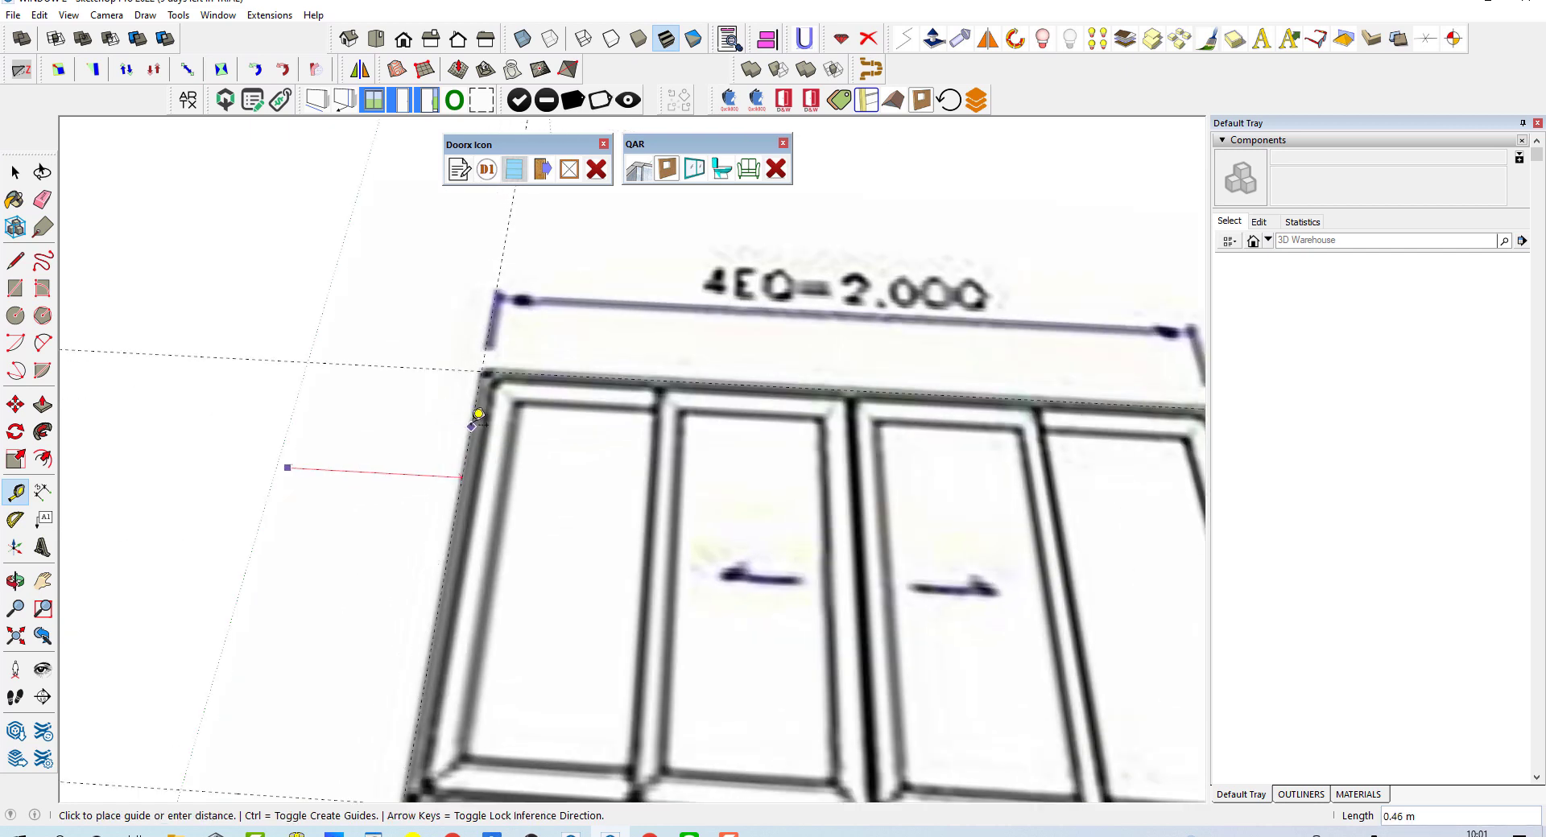
left_click(480, 412)
scroll(442, 596, "down", 2)
left_click(492, 308)
key("Escape")
key("space")
scroll(552, 303, "down", 2)
mouse_move(552, 304)
middle_mouse_down()
mouse_move(438, 417)
mouse_move(520, 473)
middle_mouse_up()
scroll(519, 473, "up", 3)
- Draw a 2.00 m by 1.20 m rectangle over the four-panel window with X-ray on
key("r")
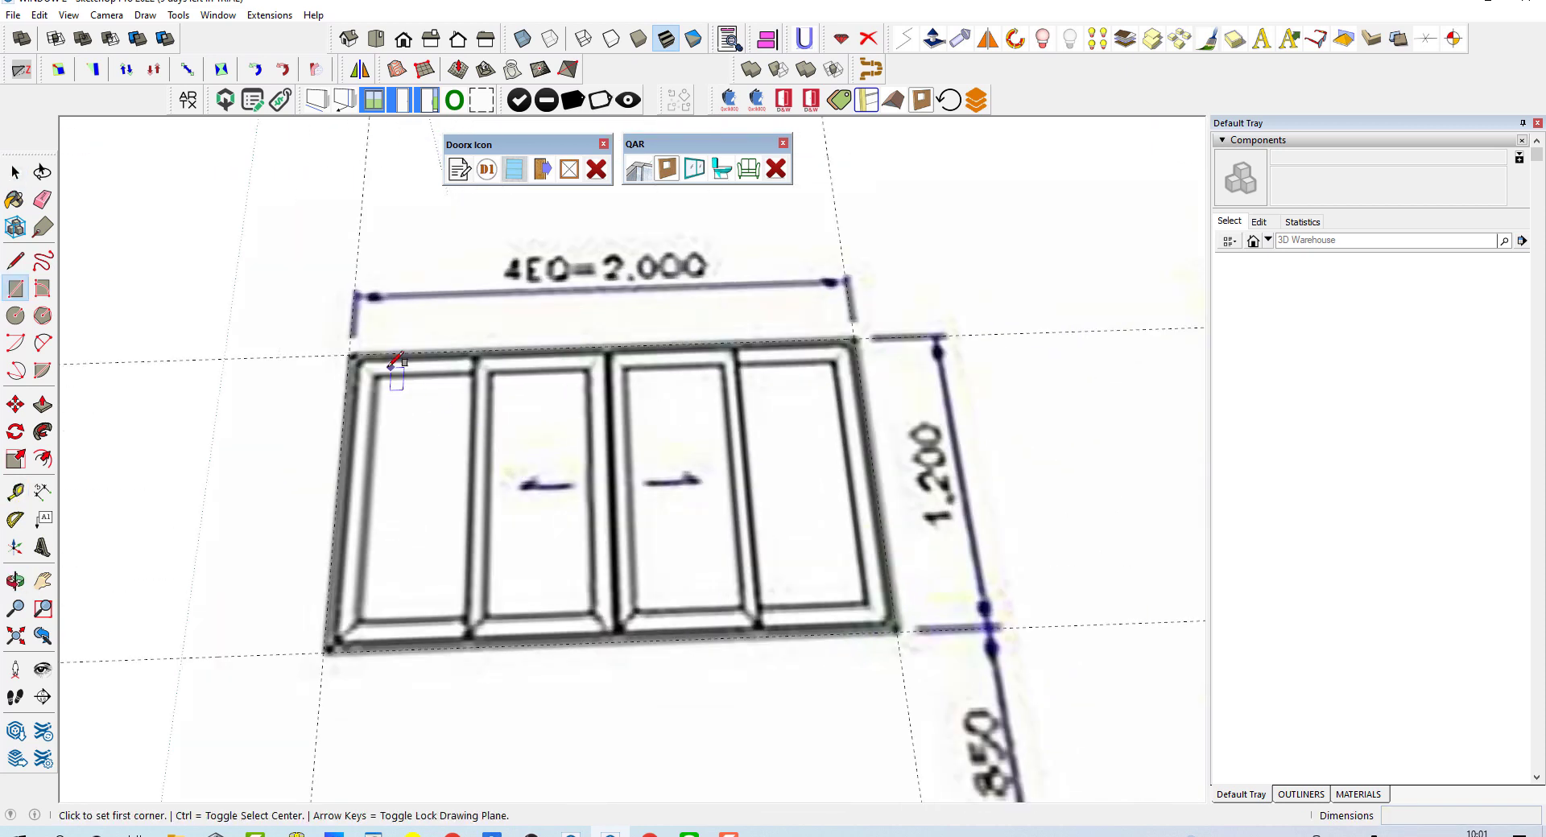
left_click(350, 354)
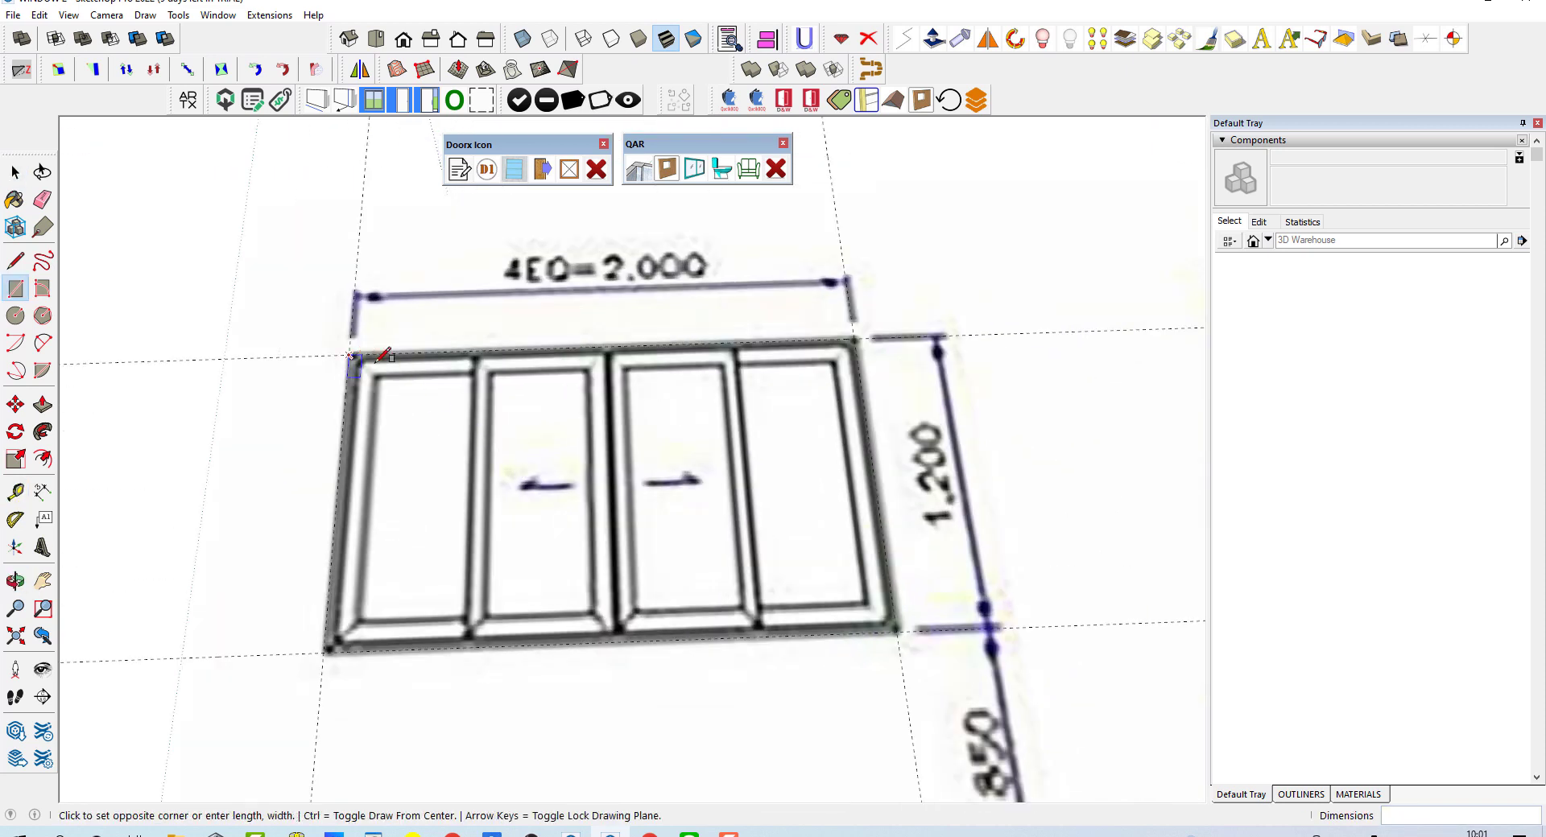
left_click(897, 631)
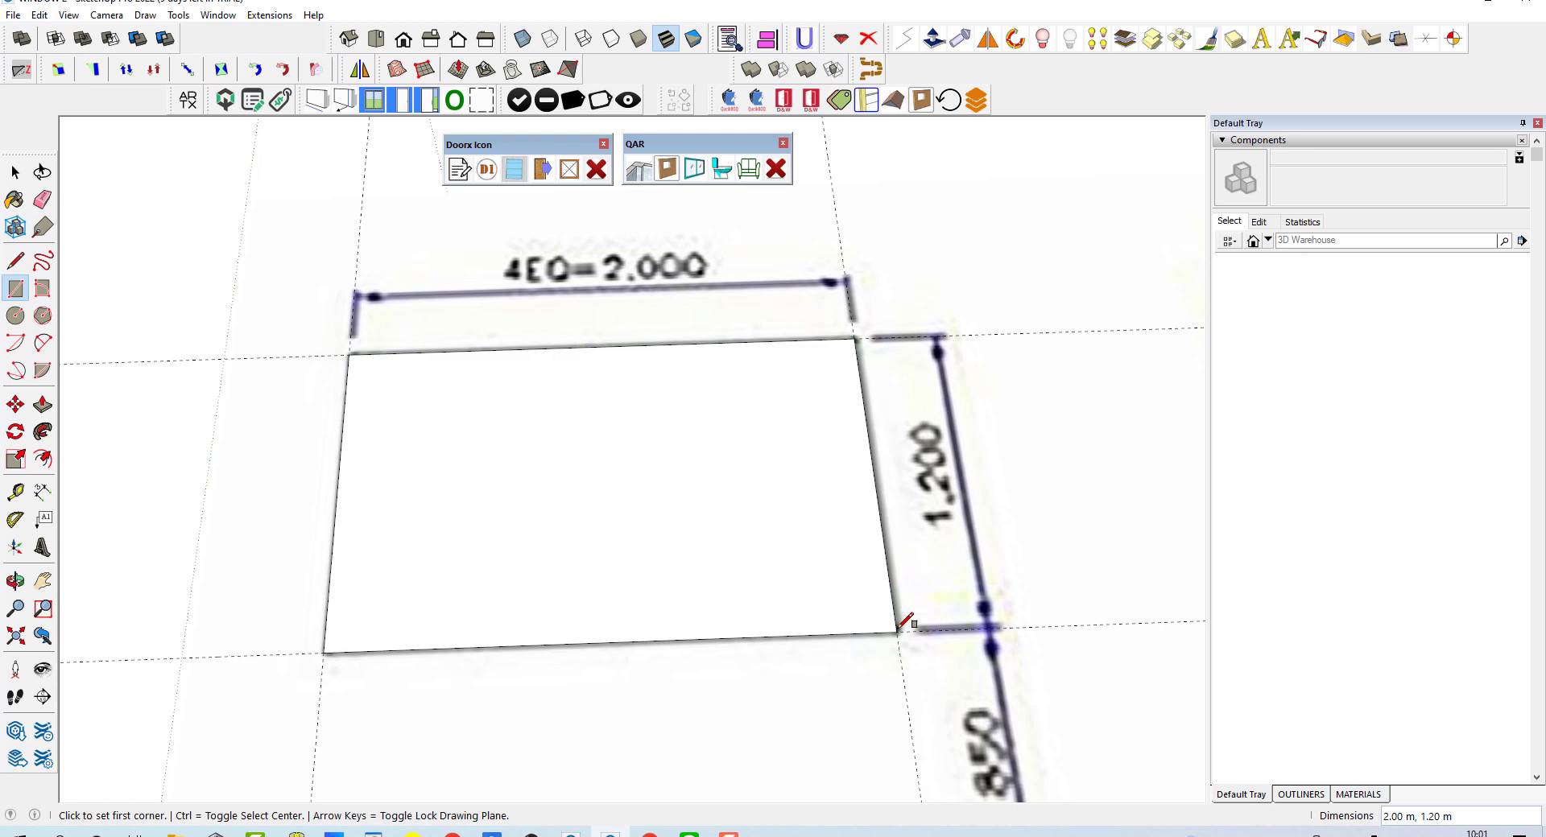
left_click(522, 38)
- Split the rectangle into four panes with vertical lines at the three mullions
key("l")
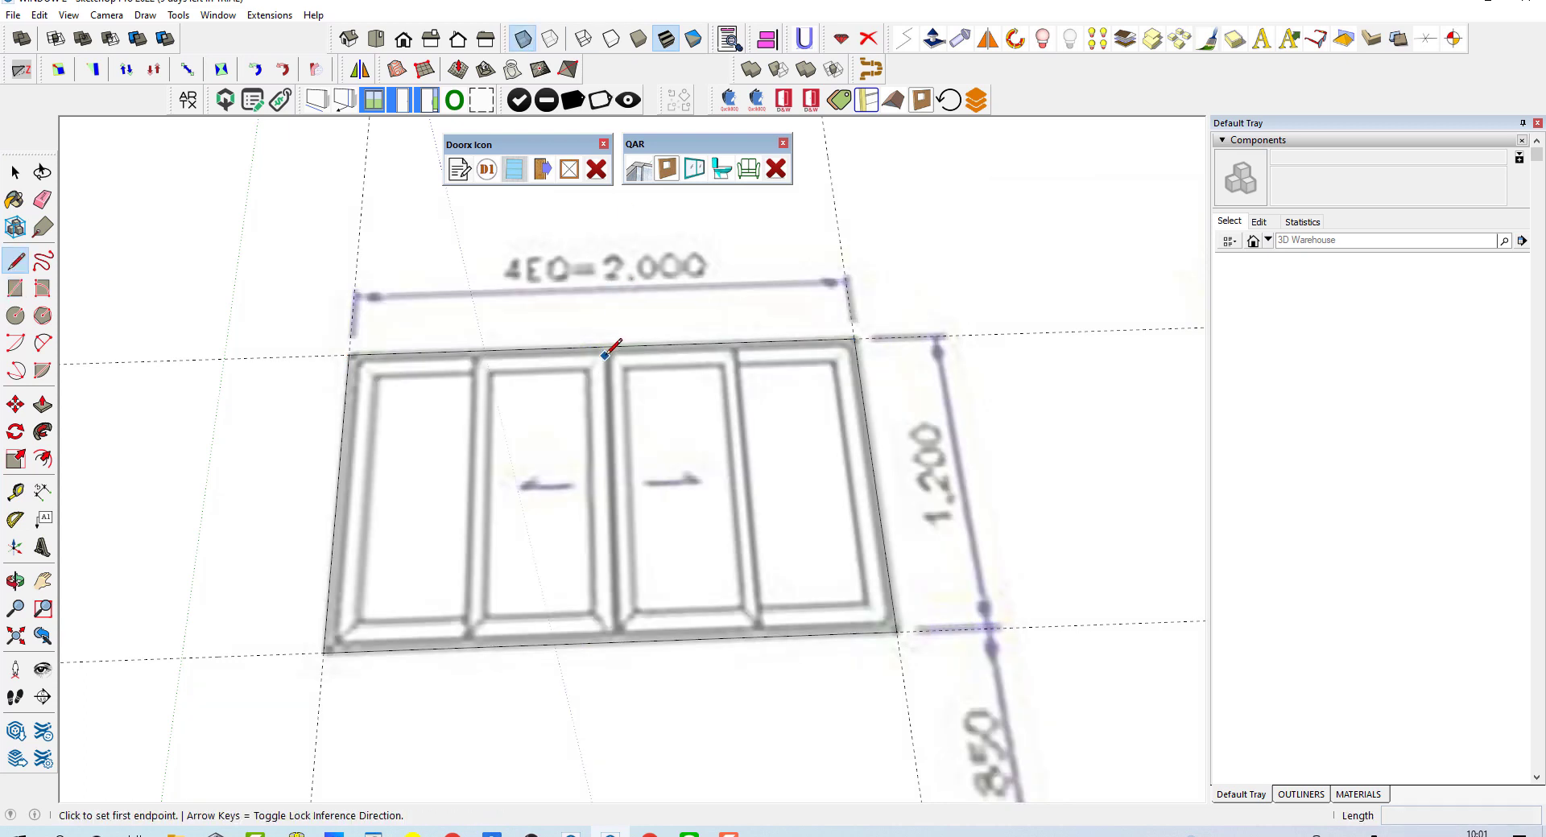
left_click(602, 346)
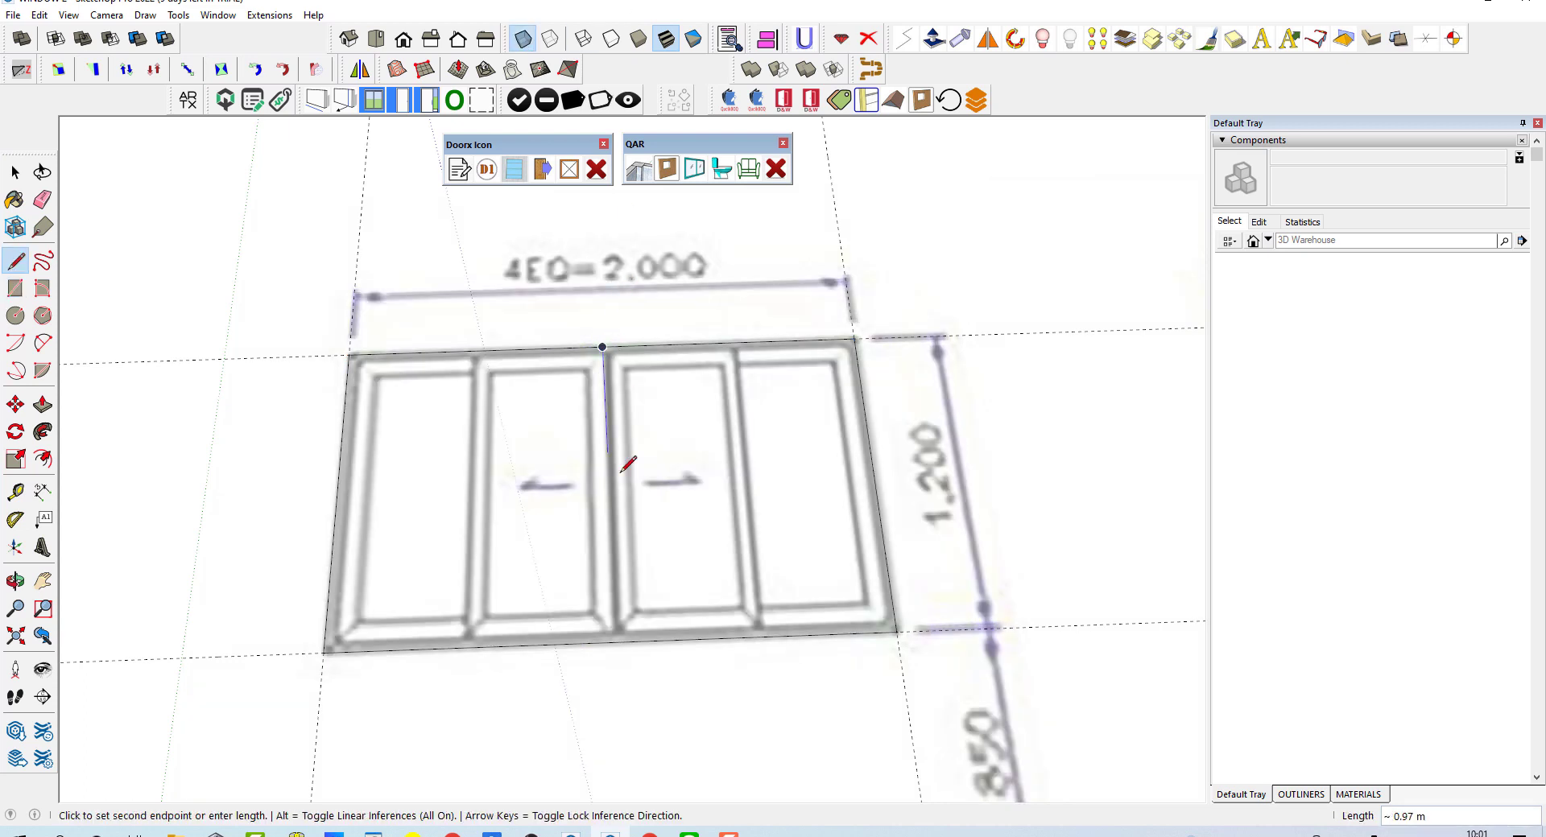
left_click(612, 641)
left_click(476, 351)
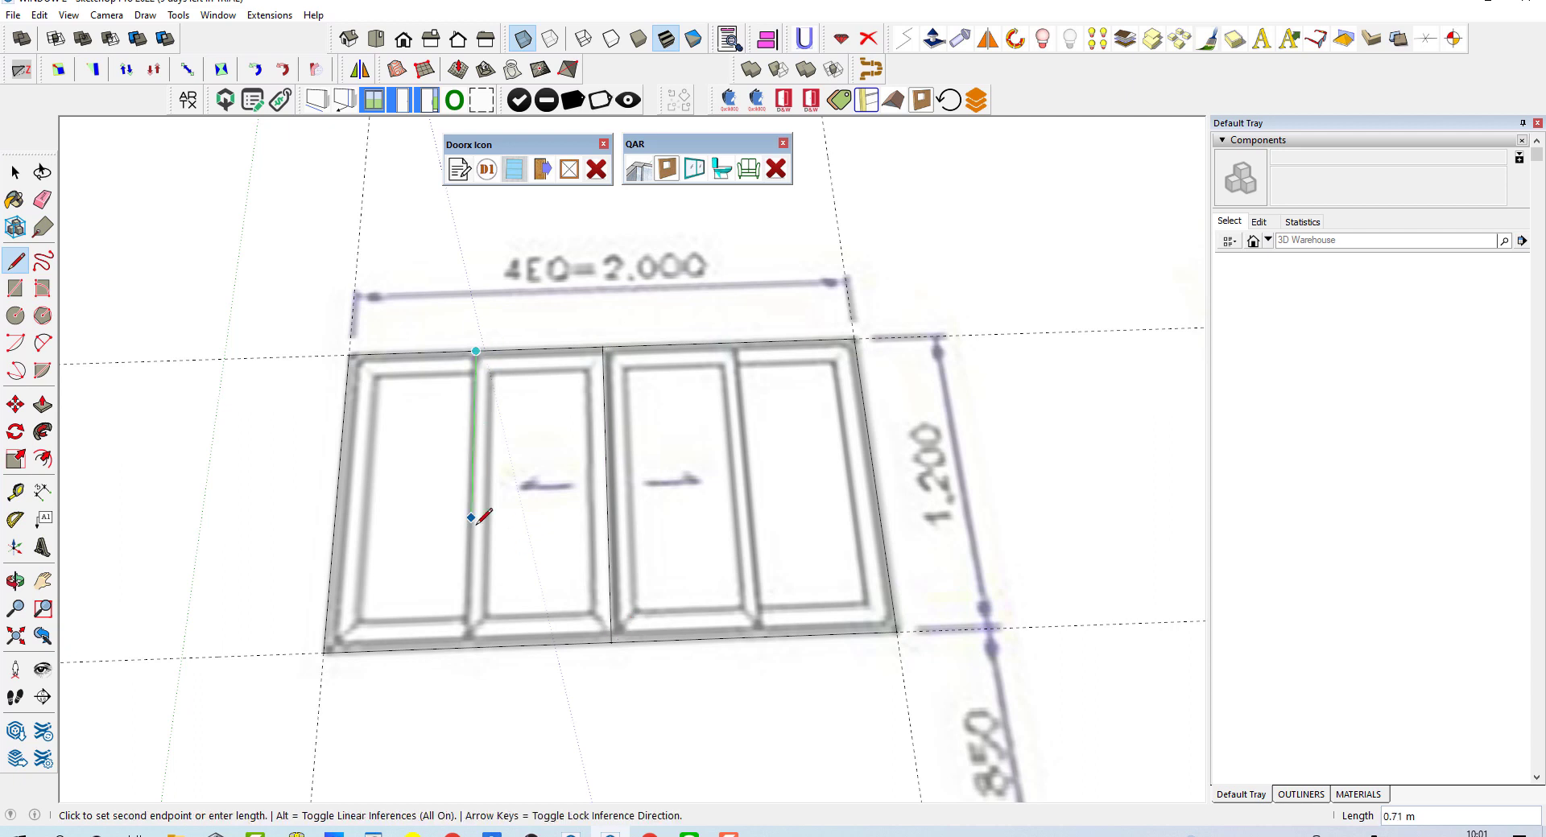
left_click(468, 647)
left_click(728, 343)
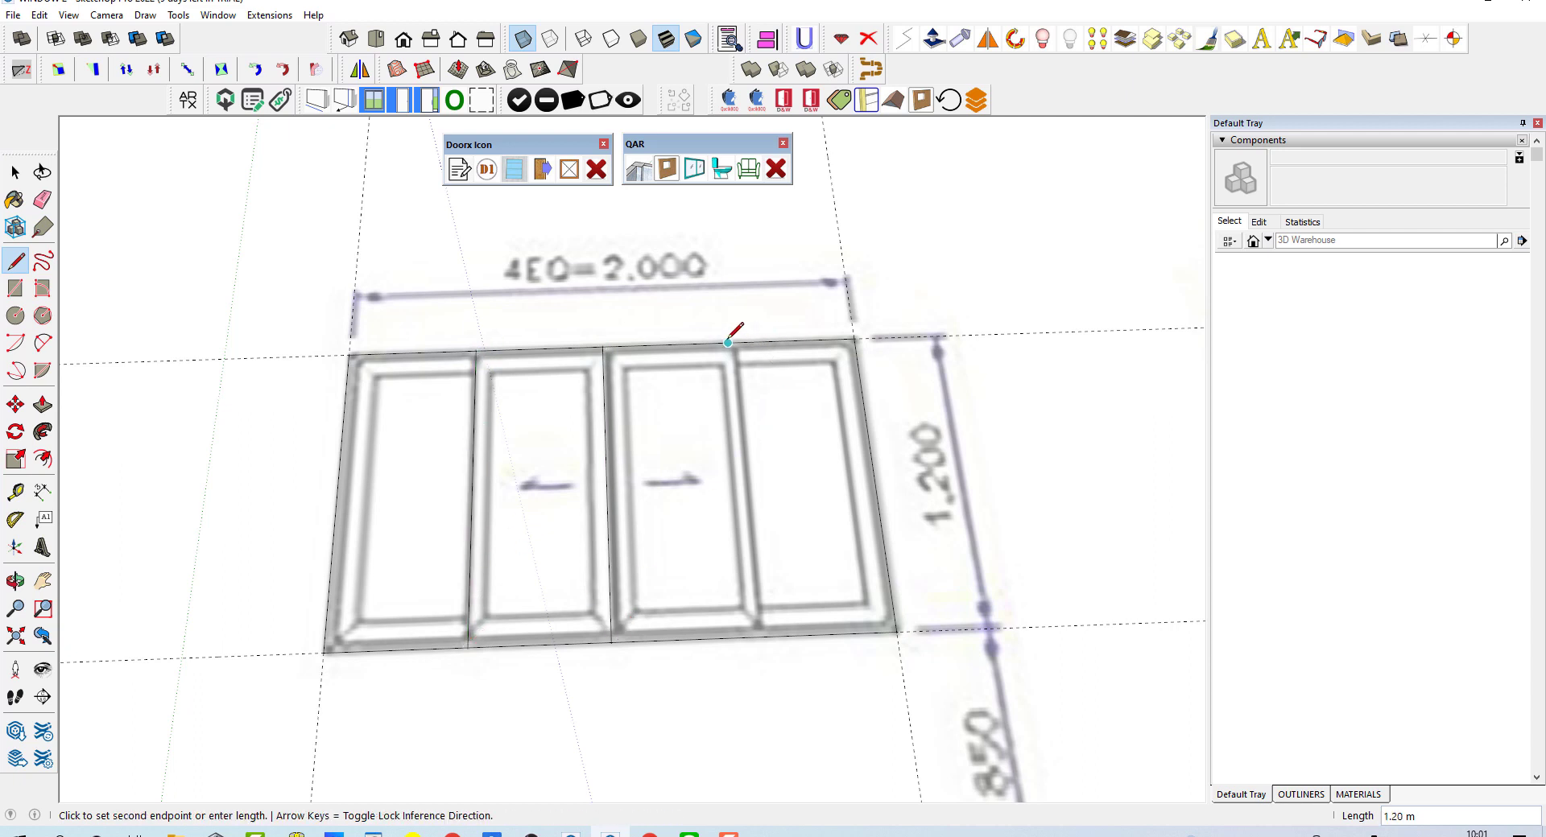
left_click(754, 637)
key("space")
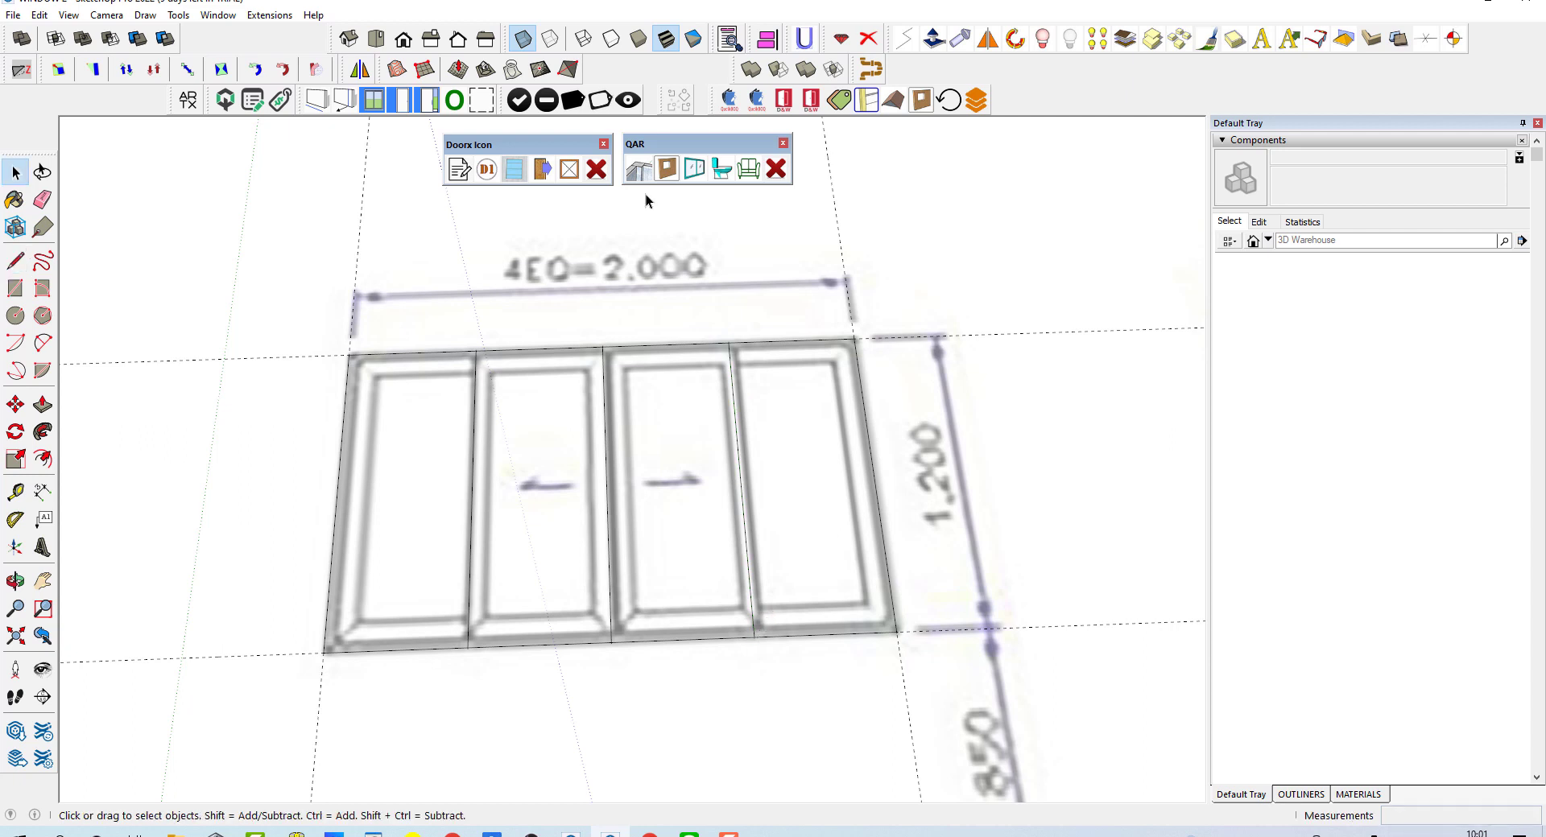
- Lift the four traced panes 0.19 m above the drawing and make them one group
mouse_move(748, 493)
middle_mouse_down()
mouse_move(641, 490)
mouse_move(555, 411)
middle_mouse_up()
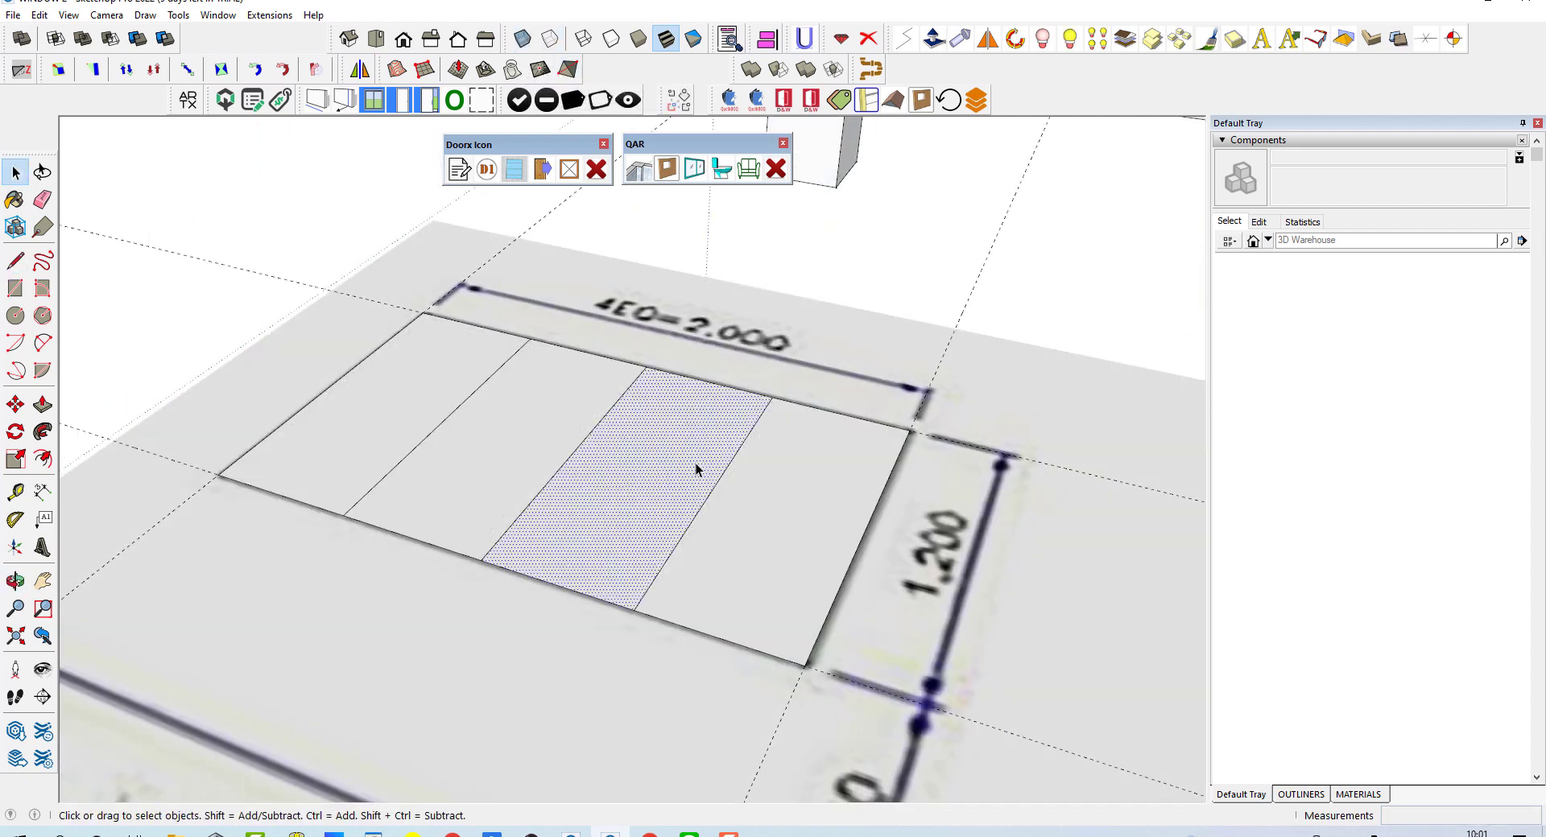
triple_click(696, 462)
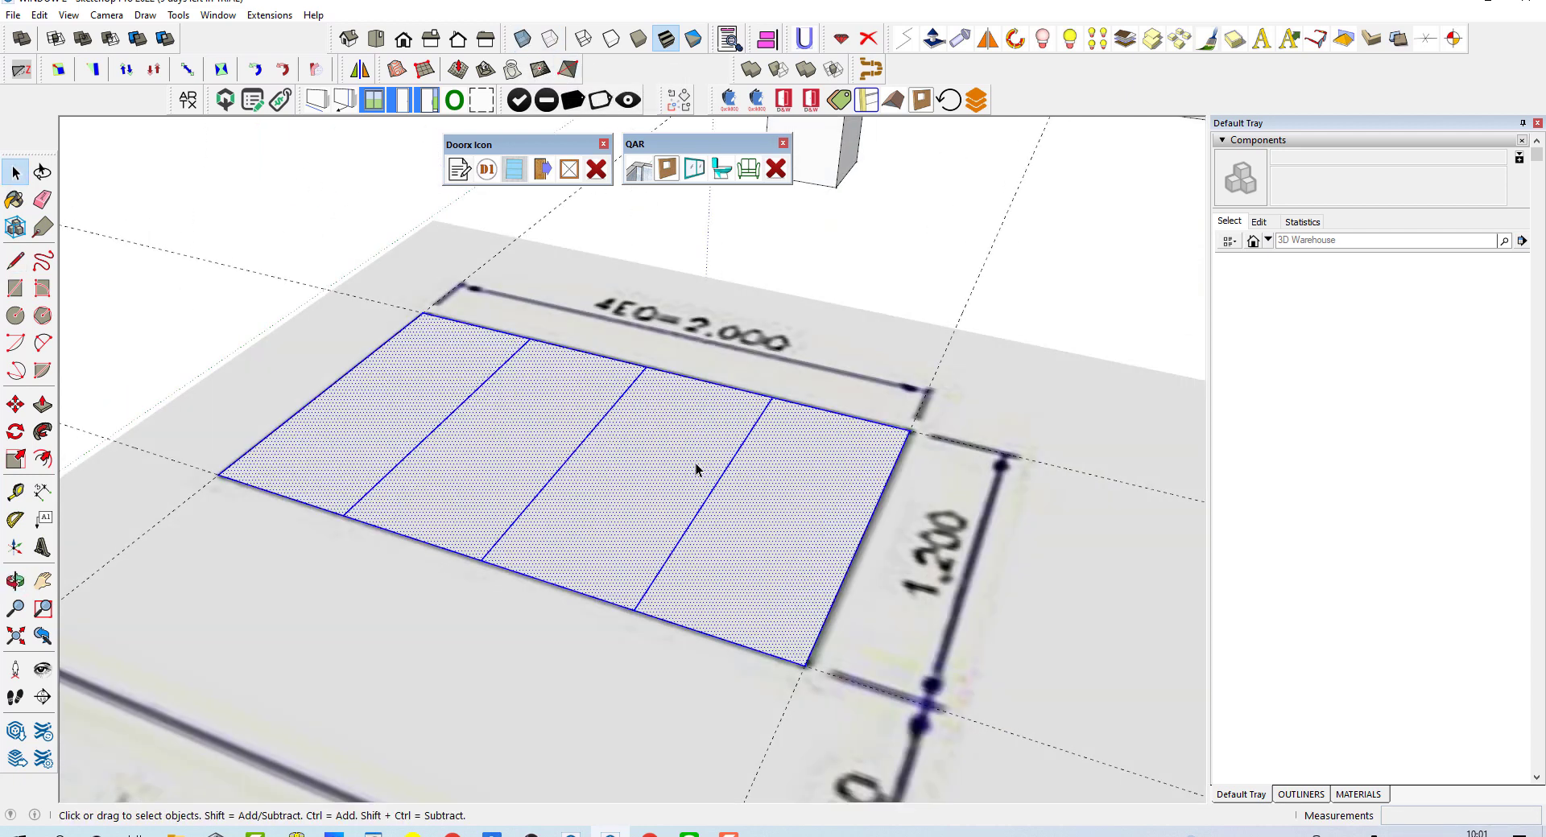
key("m")
left_click(663, 465)
left_click(654, 414)
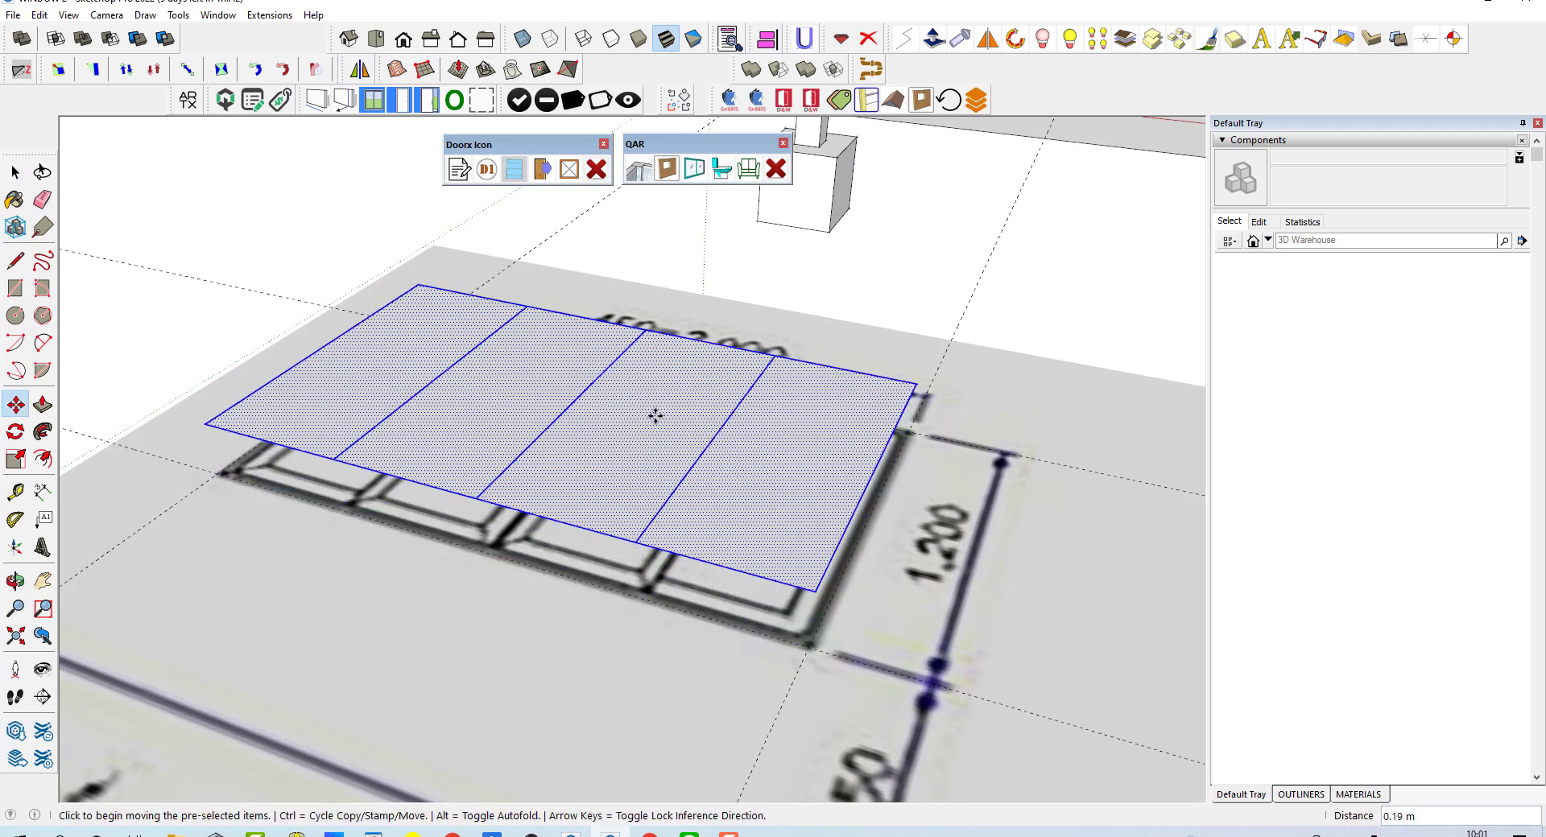
middle_click_drag(652, 414, 700, 451)
key("space")
right_click(668, 425)
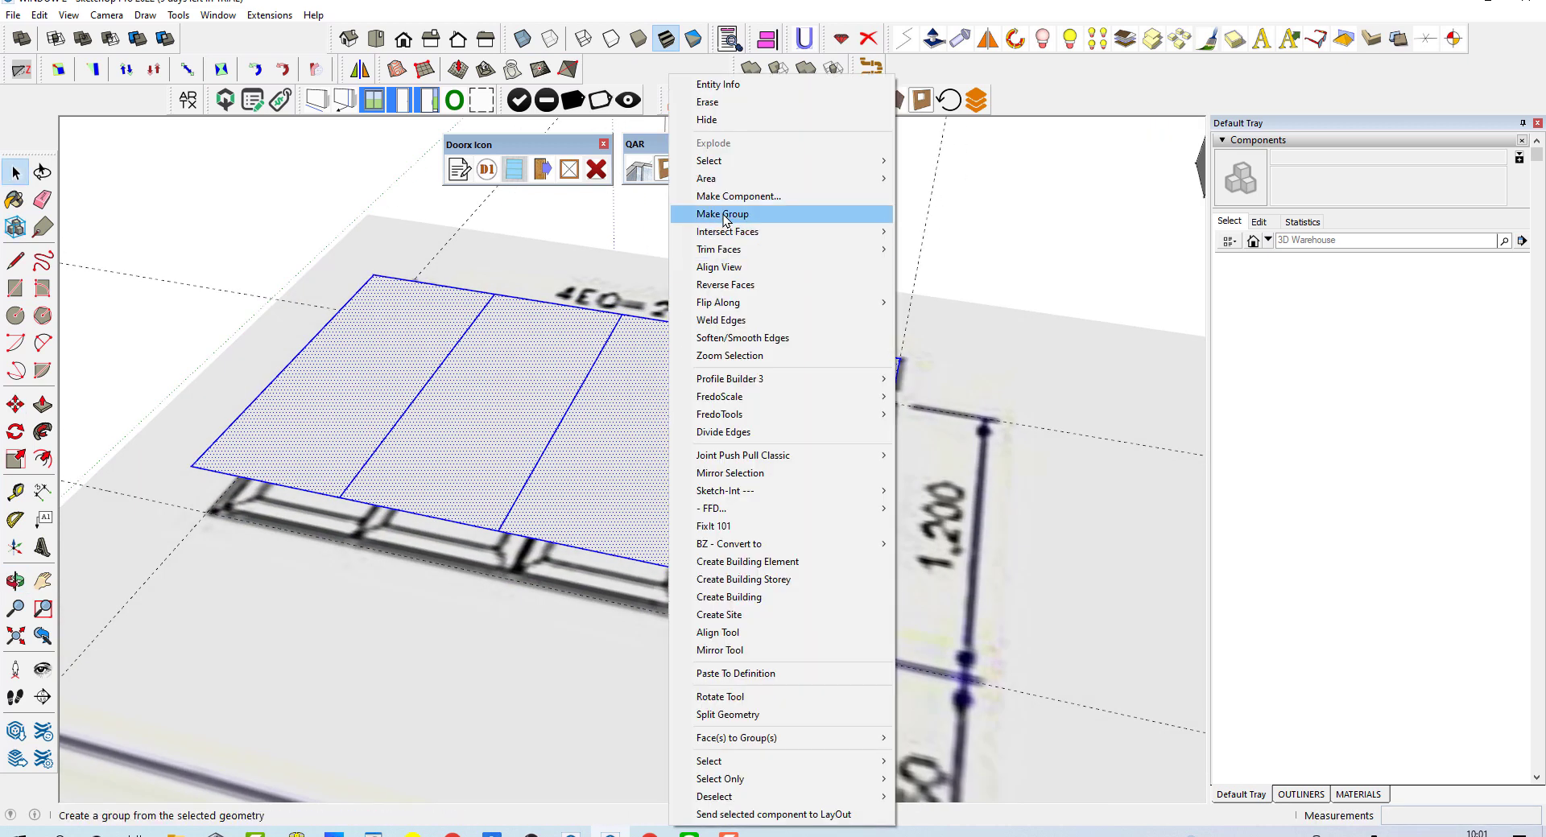
left_click(741, 214)
mouse_move(604, 422)
middle_mouse_down()
mouse_move(654, 351)
mouse_move(564, 306)
middle_mouse_up()
left_click(374, 232)
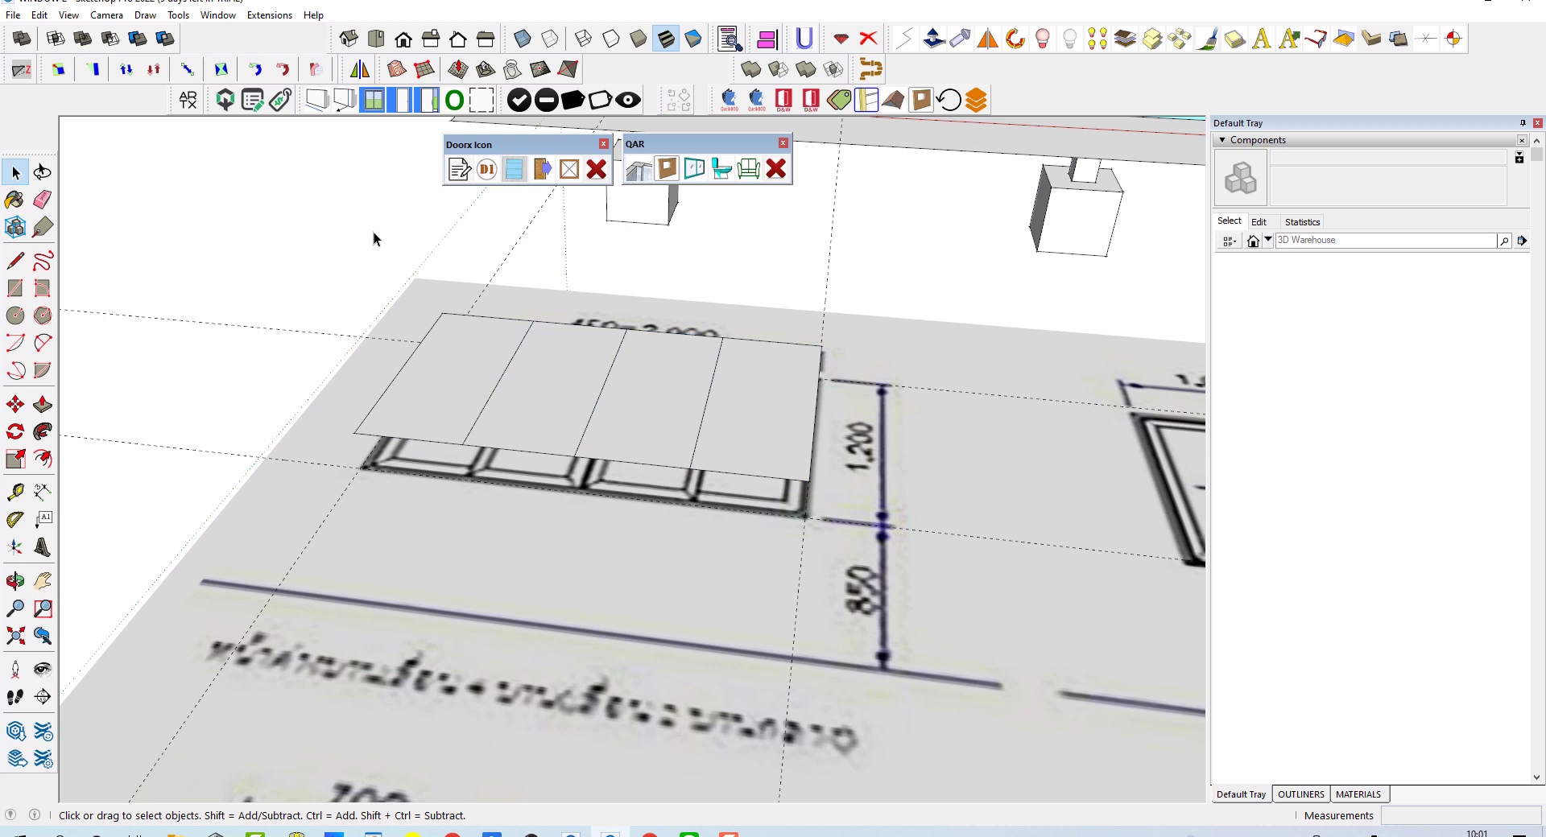
- Define window W1 of type Window and mark the two middle panes as Slide
left_click(487, 171)
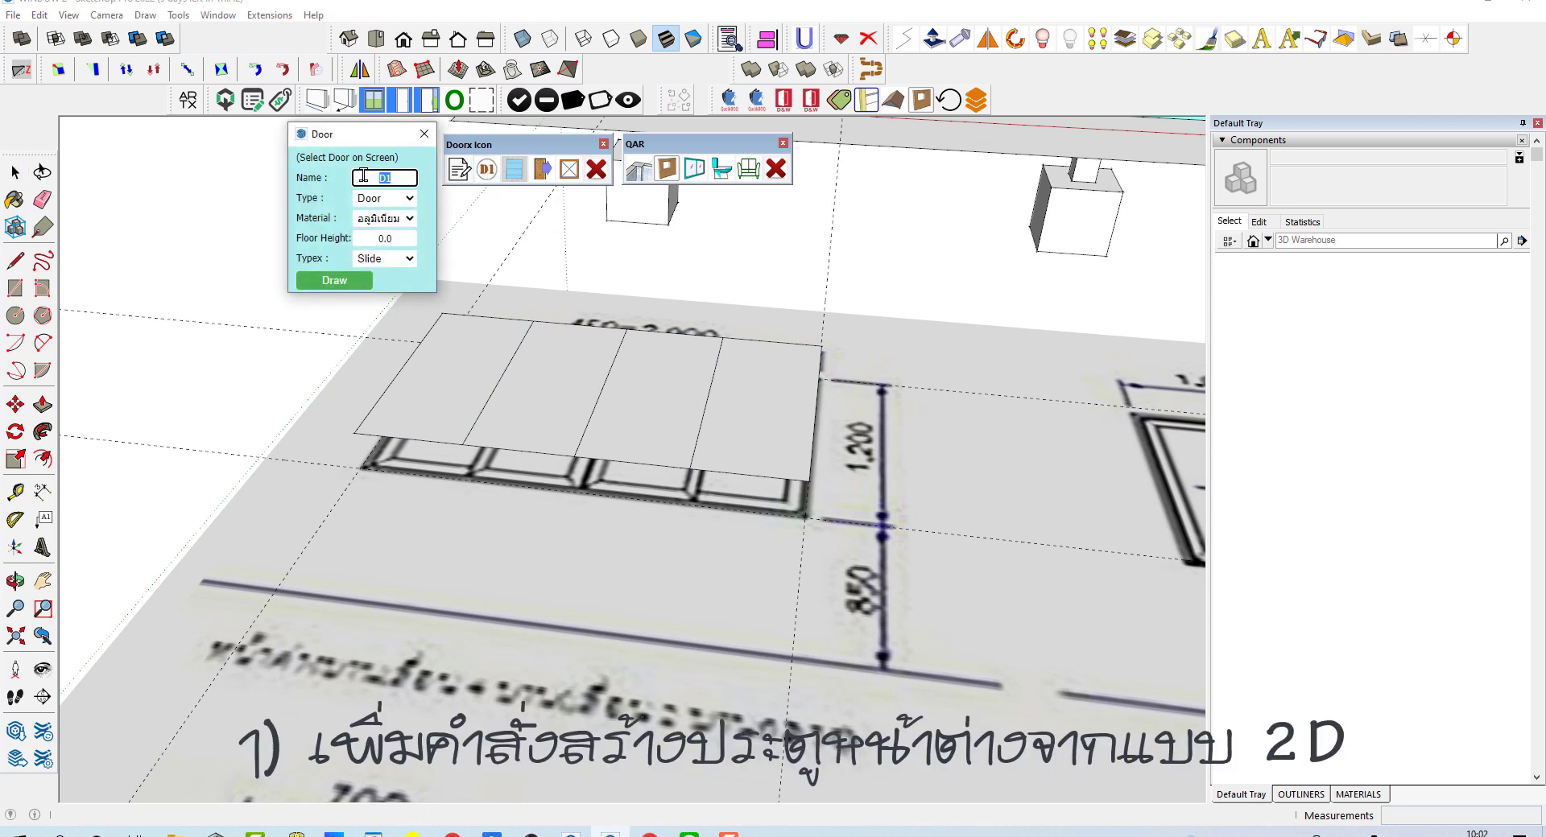
type("1")
left_click(399, 201)
left_click(399, 230)
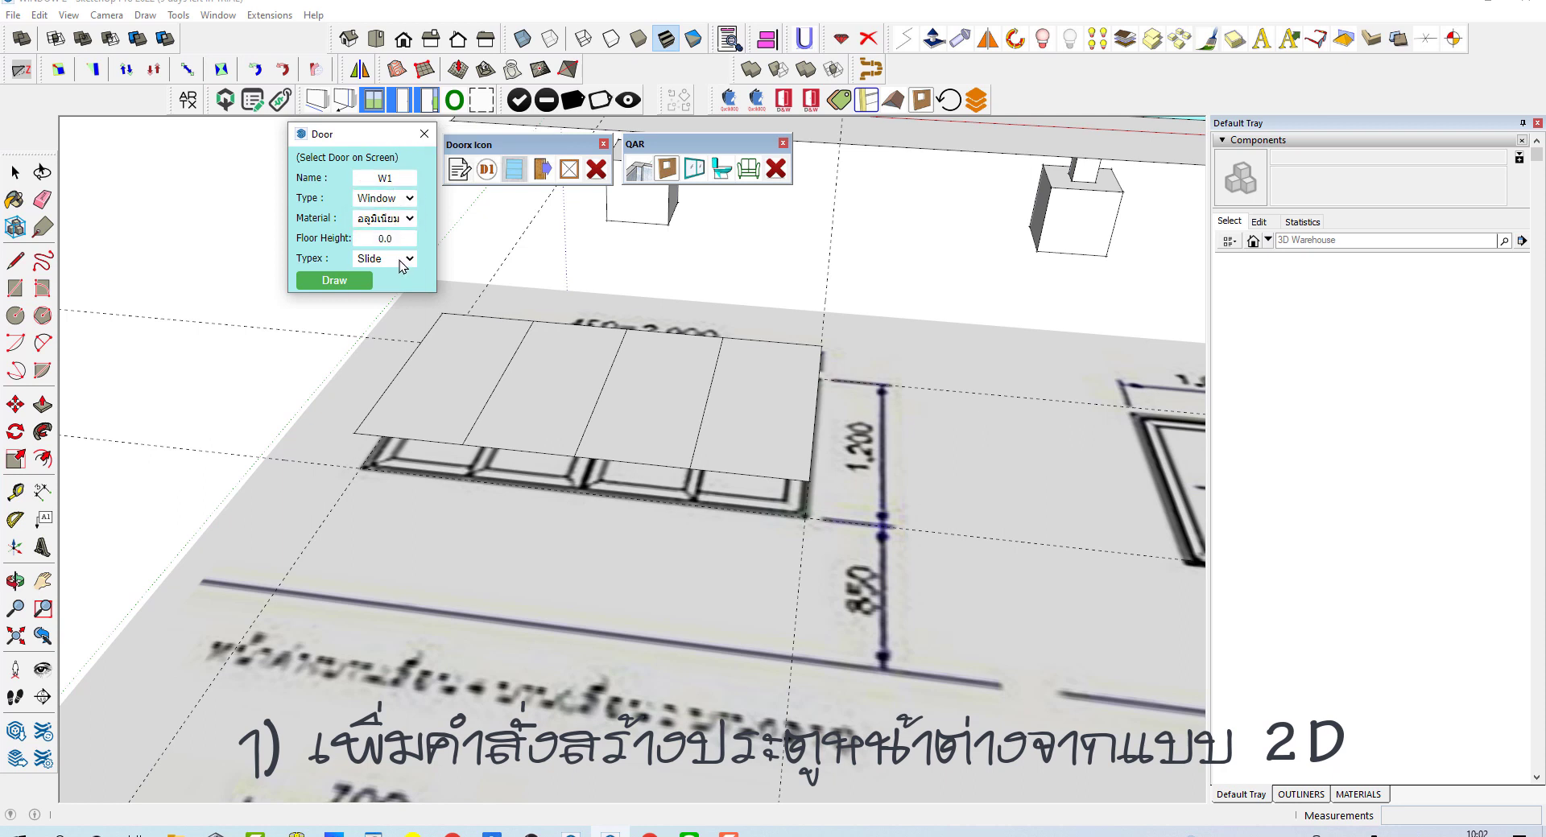
left_click(401, 264)
left_click(553, 393)
left_click(652, 400)
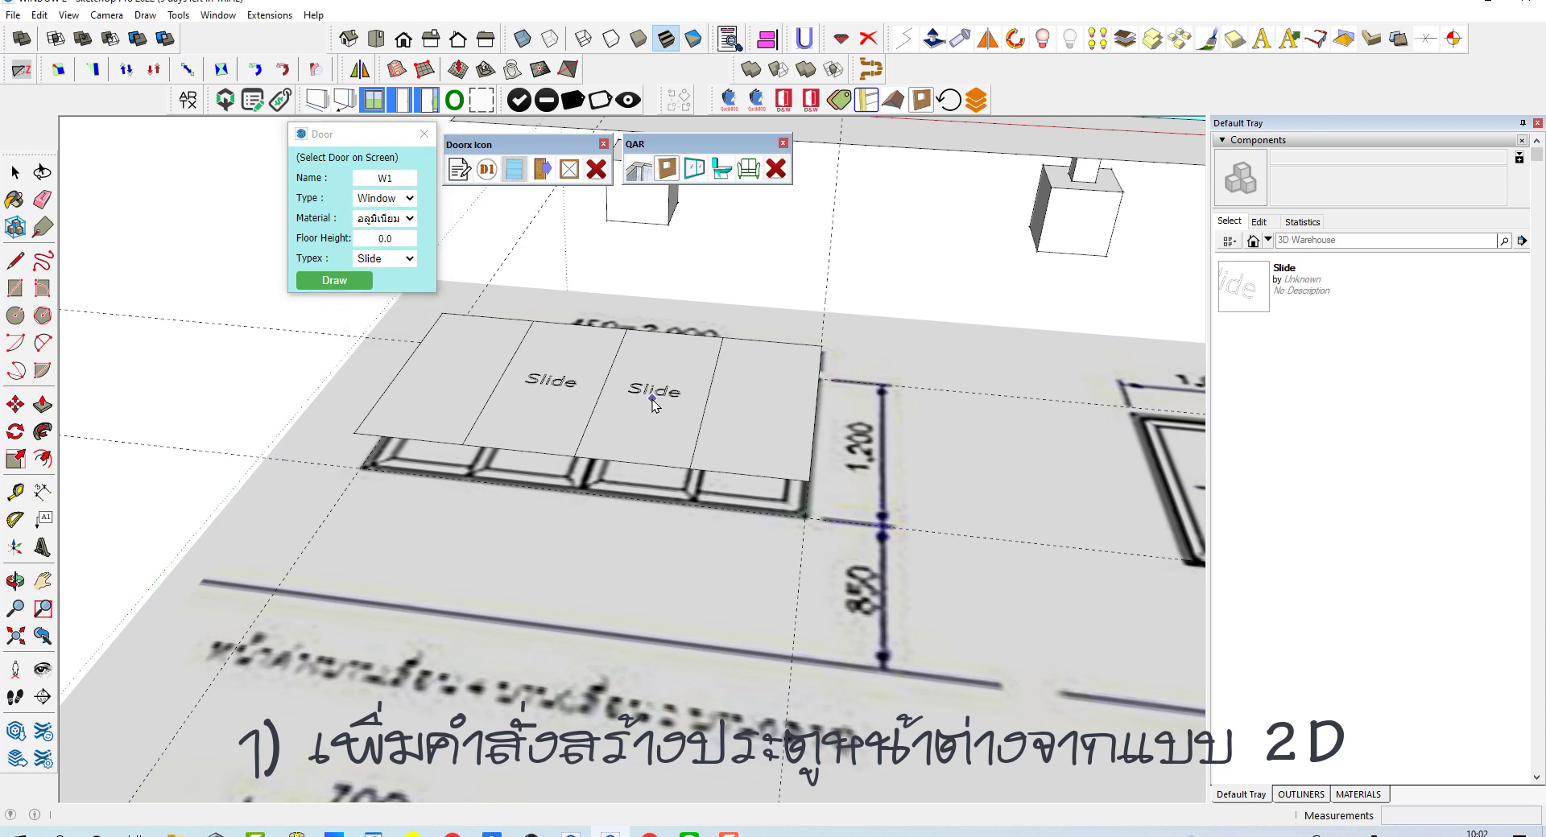
- Mark the first pane as Fixin
left_click(407, 258)
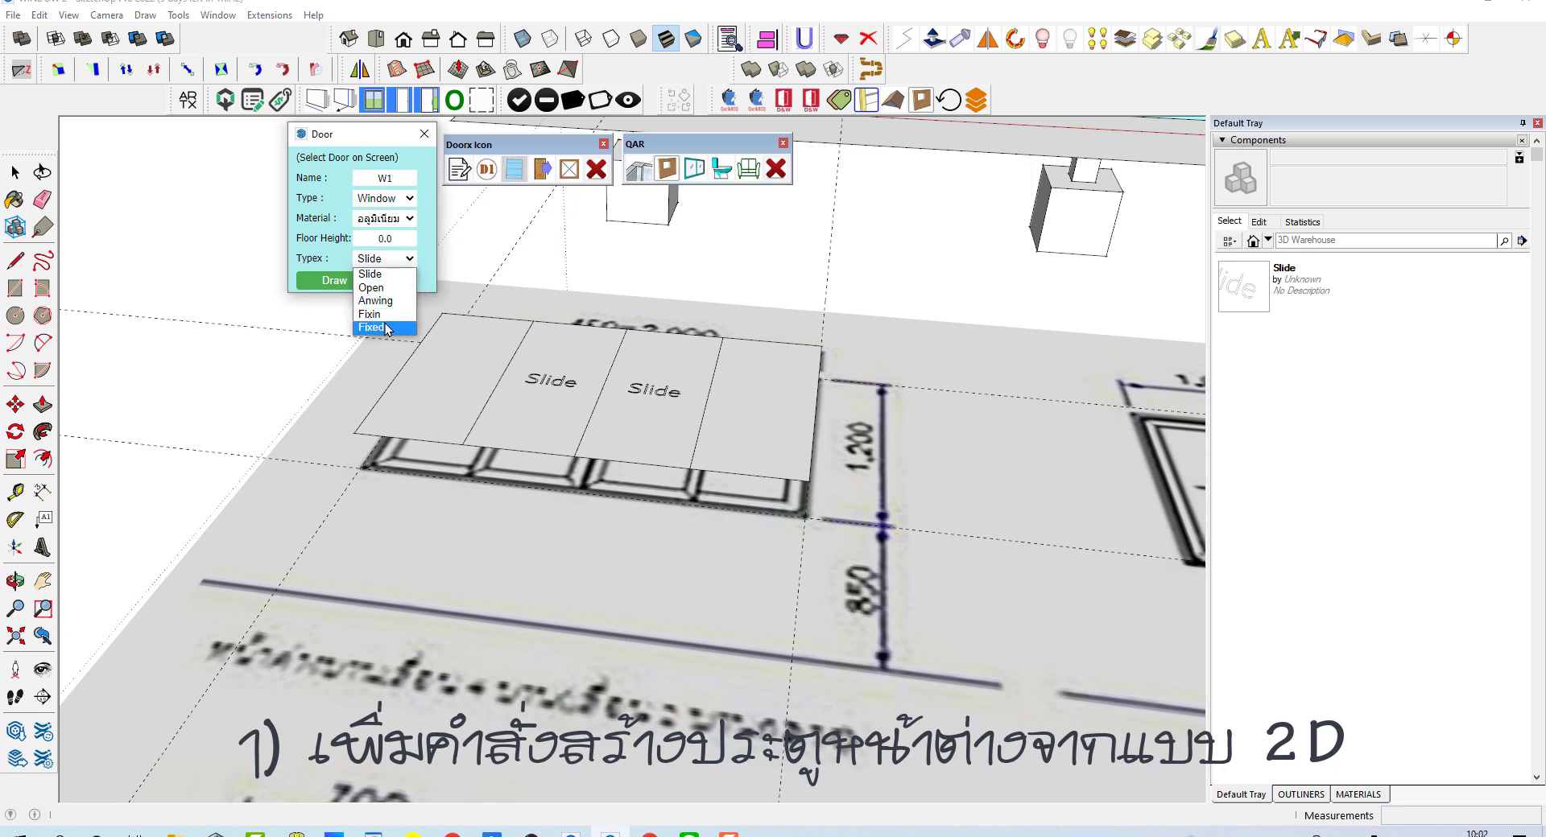
left_click(387, 320)
left_click(461, 380)
- Mark the fourth pane Fixin and generate the 3D W1 window frame from the labelled panes
left_click(755, 411)
scroll(755, 410, "down", 1)
key("space")
left_click(660, 385)
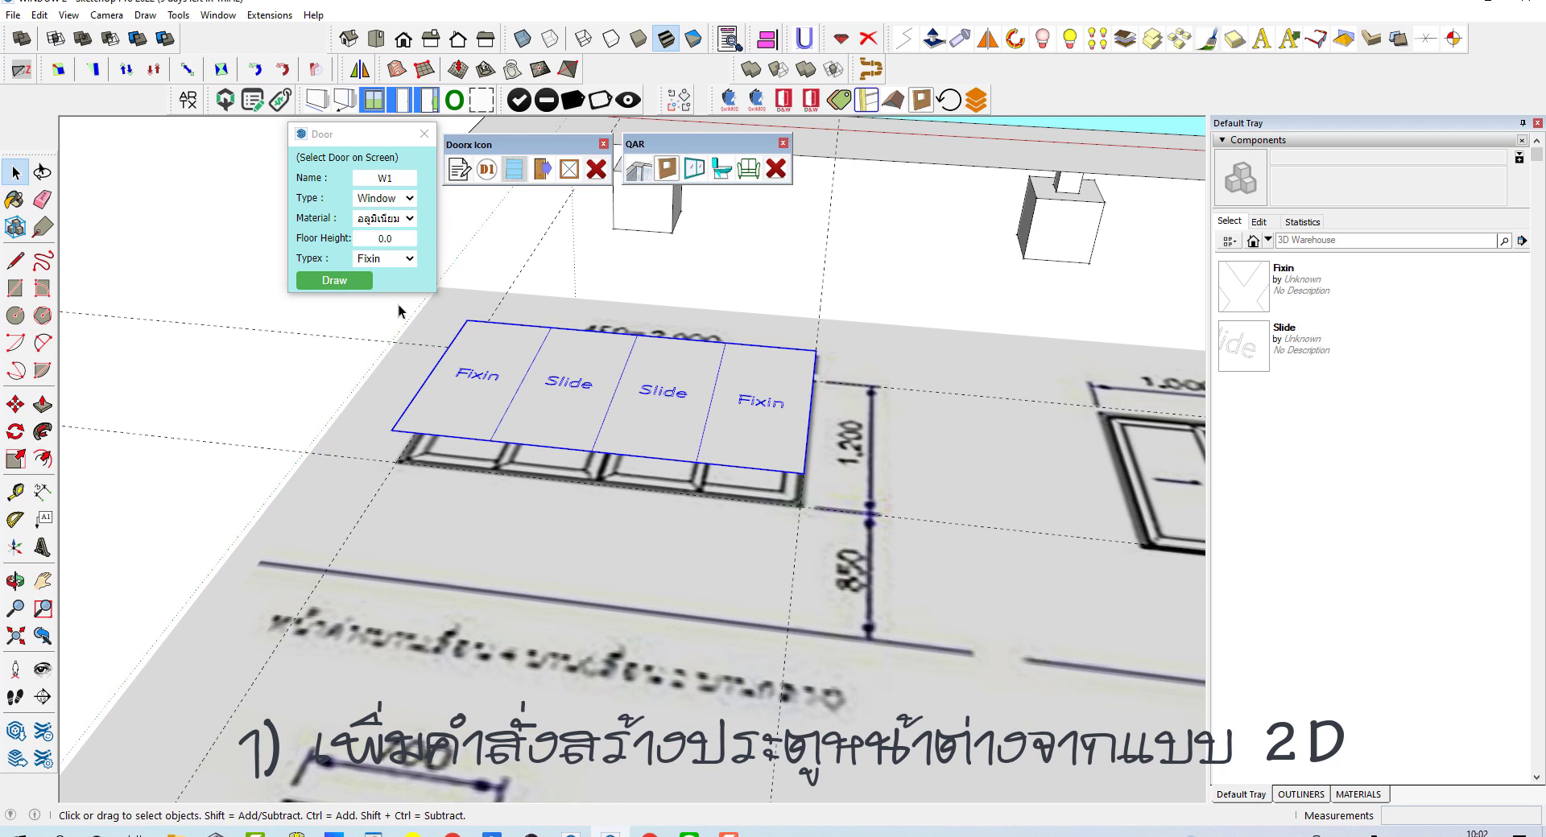
left_click(350, 281)
mouse_move(460, 352)
middle_mouse_down()
mouse_move(891, 340)
mouse_move(758, 321)
middle_mouse_up()
scroll(891, 340, "up", 2)
scroll(759, 320, "down", 1)
- Move the right sliding sash slightly higher within the W1 frame
left_click(742, 306)
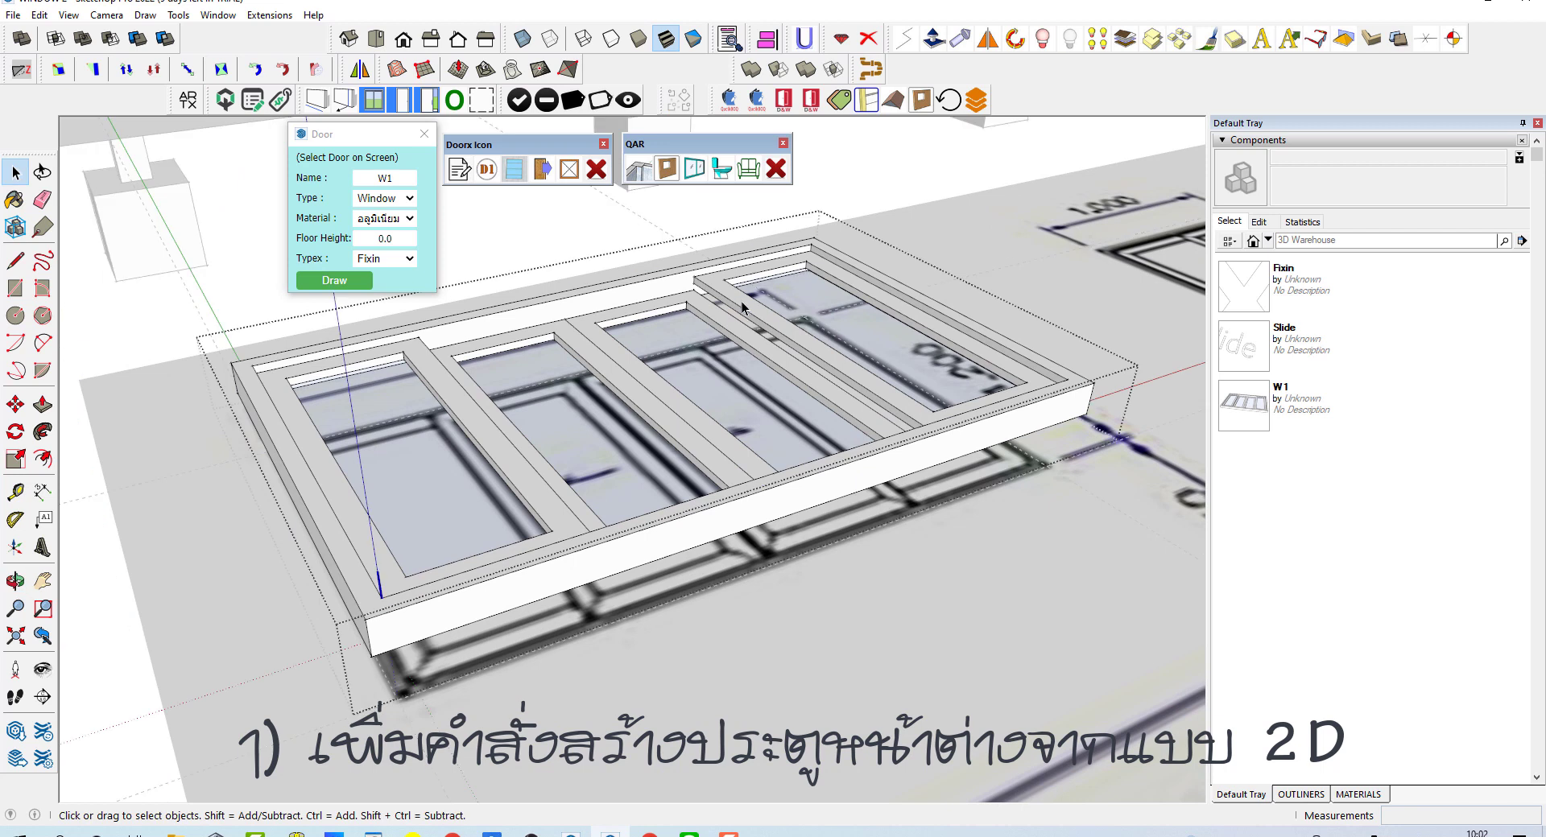
left_click(742, 306)
scroll(435, 375, "up", 2)
scroll(451, 363, "up", 3)
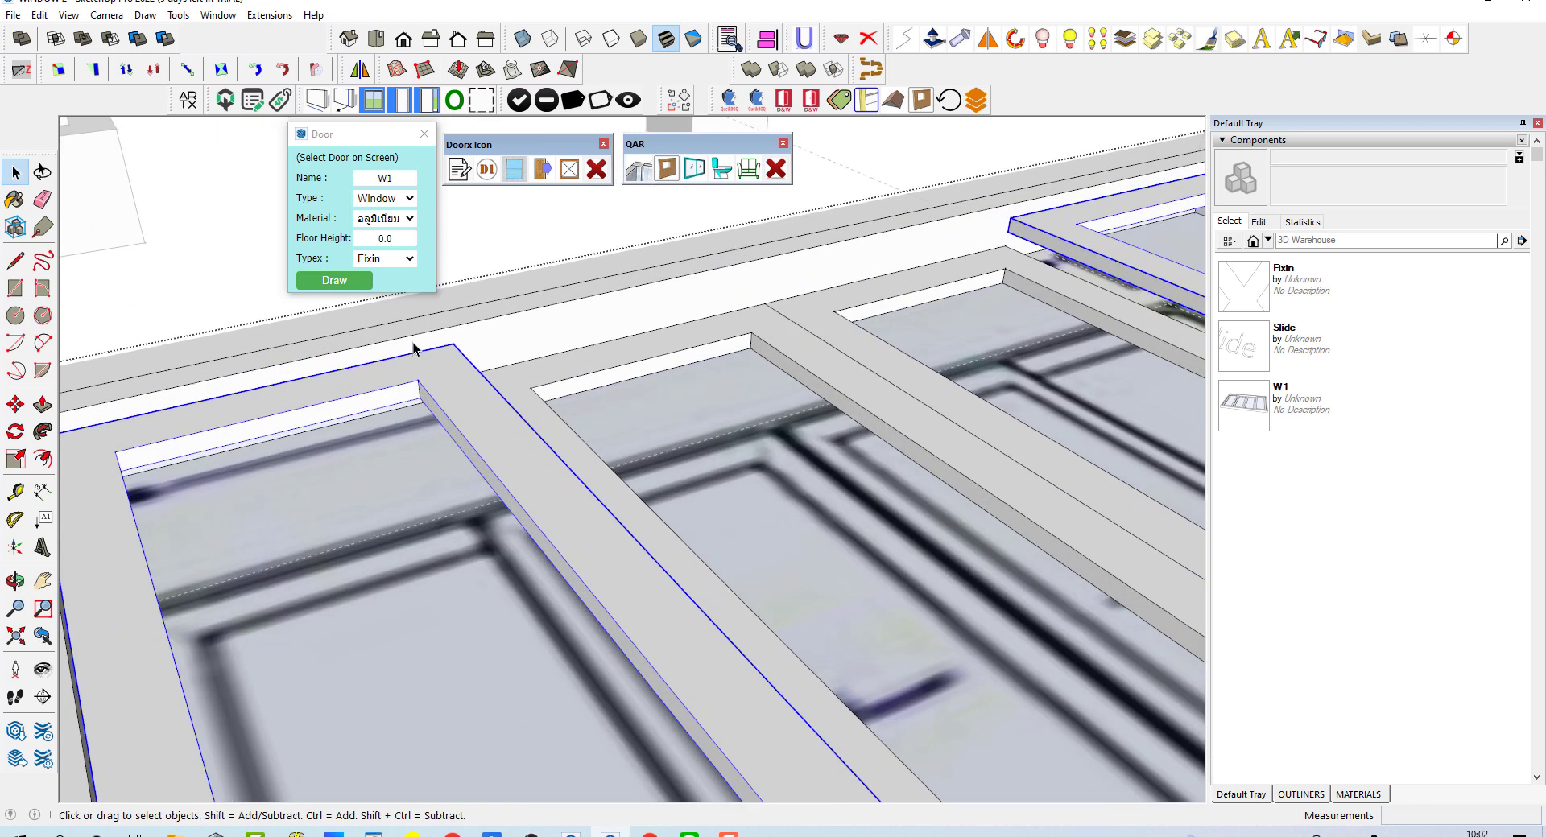
scroll(463, 350, "up", 2)
key("m")
left_click(469, 345)
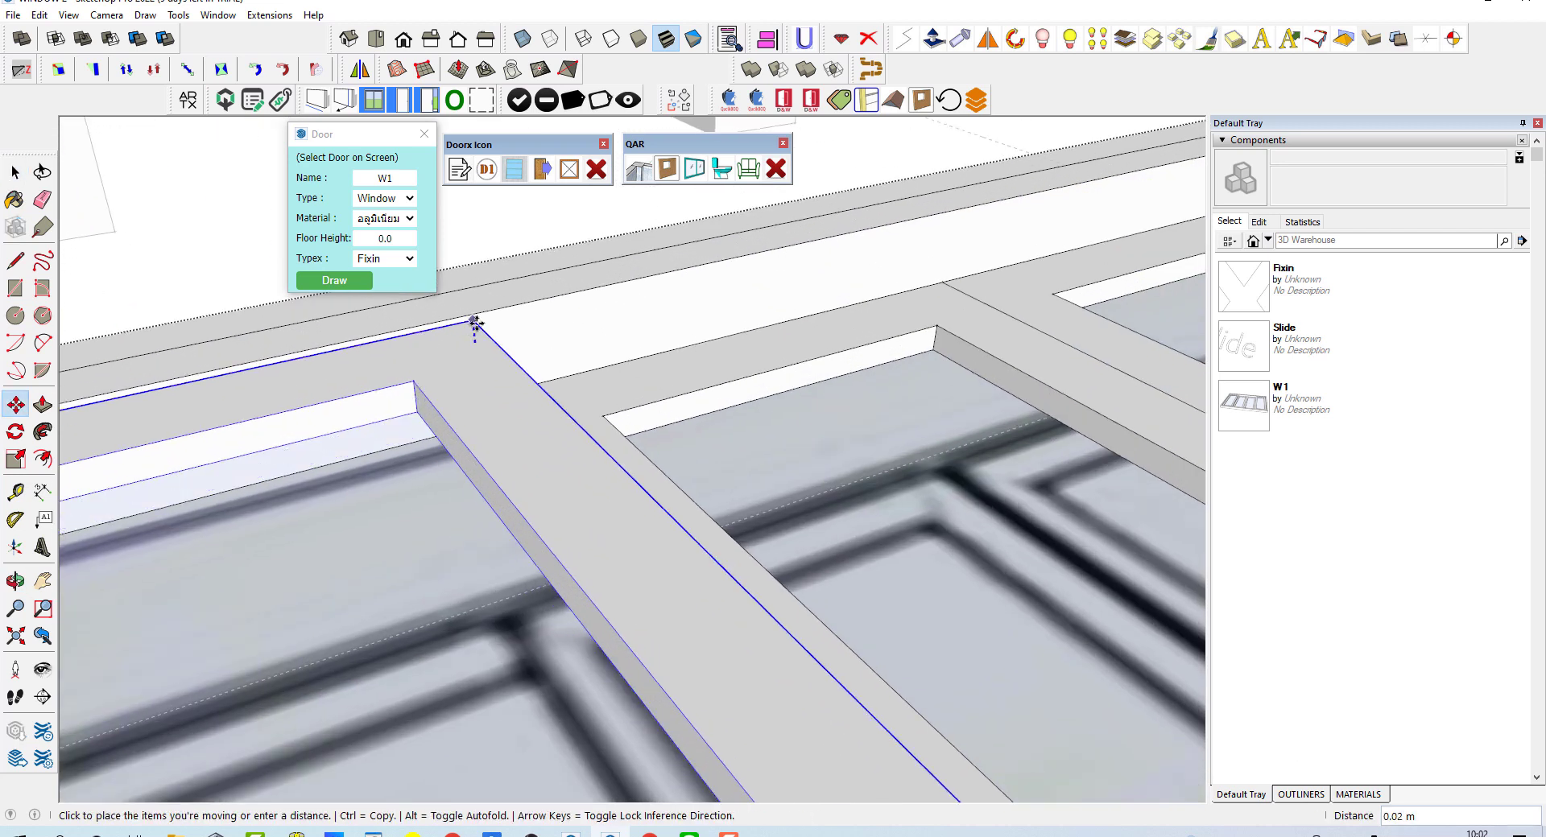
left_click(473, 316)
key("space")
scroll(703, 334, "down", 2)
scroll(686, 364, "down", 2)
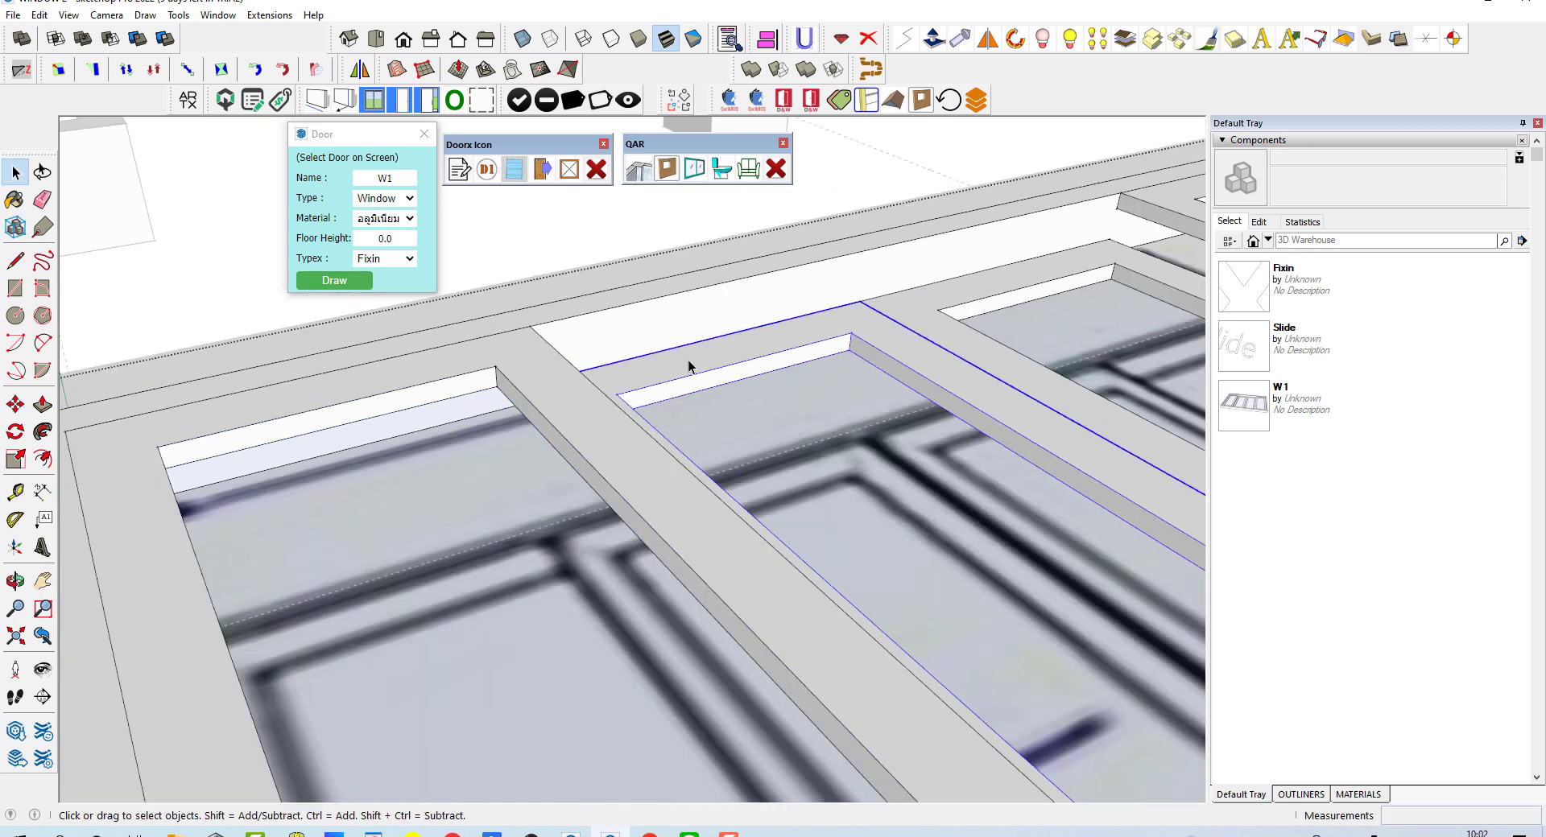
scroll(900, 317, "down", 2)
scroll(1071, 265, "up", 2)
- Reposition the other sliding sash of the W1 window
key("m")
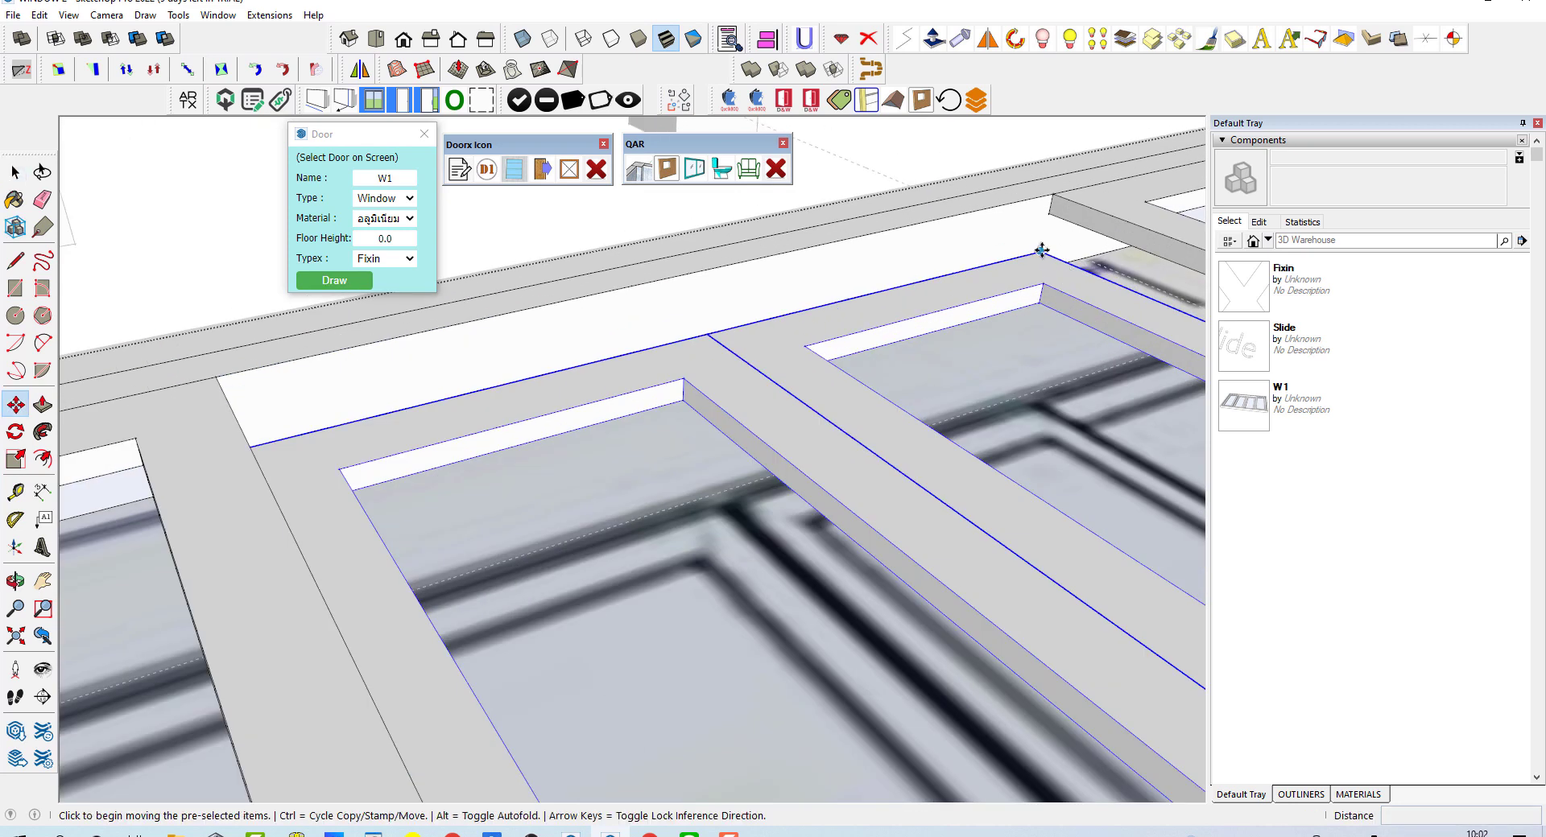
left_click(1042, 250)
scroll(1042, 242, "down", 2)
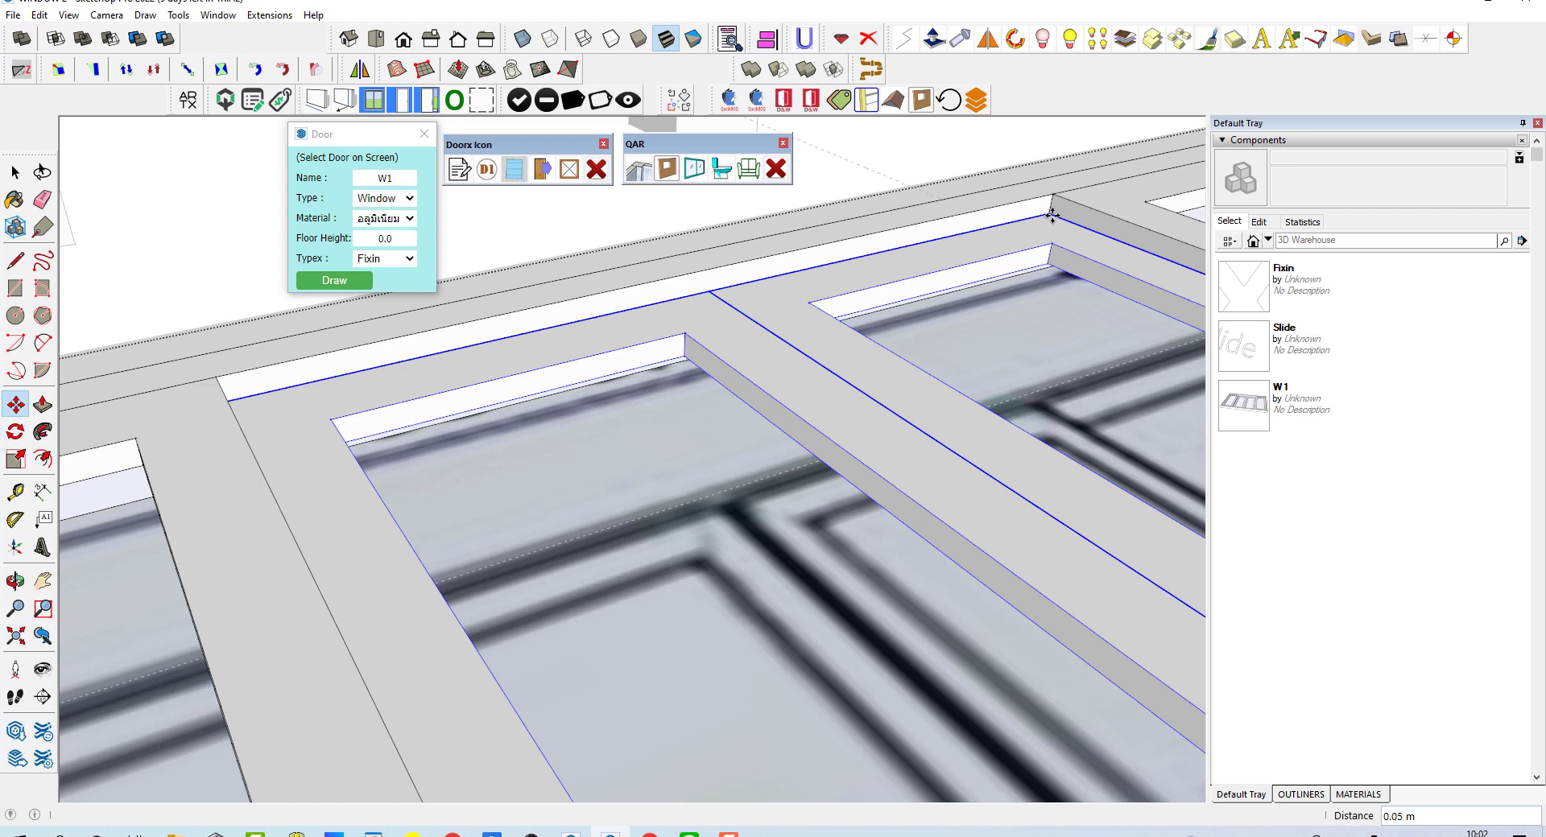
key("space")
scroll(760, 328, "down", 3)
scroll(760, 328, "down", 3)
scroll(517, 456, "down", 3)
scroll(704, 398, "down", 2)
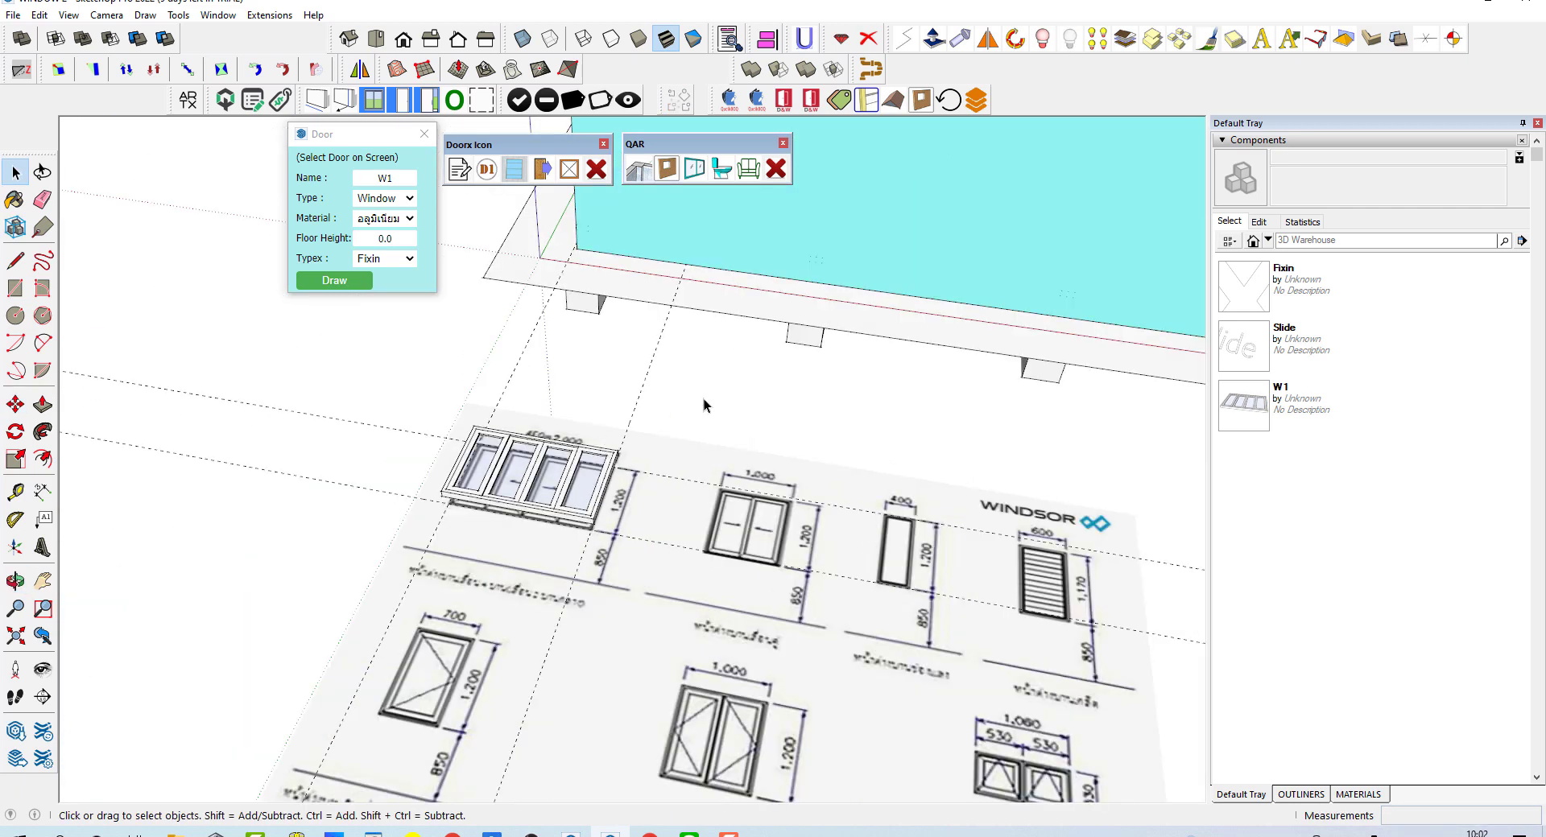
scroll(388, 540, "down", 2)
scroll(388, 540, "down", 2)
scroll(388, 540, "down", 2)
- Close the window drawing settings and face the building's front wall
mouse_move(388, 540)
middle_mouse_down()
mouse_move(510, 369)
mouse_move(448, 157)
middle_mouse_up()
left_click(424, 134)
mouse_move(240, 271)
middle_mouse_down()
mouse_move(311, 359)
mouse_move(595, 295)
middle_mouse_up()
- Insert a W1 window opening on the house's front wall
left_click(692, 170)
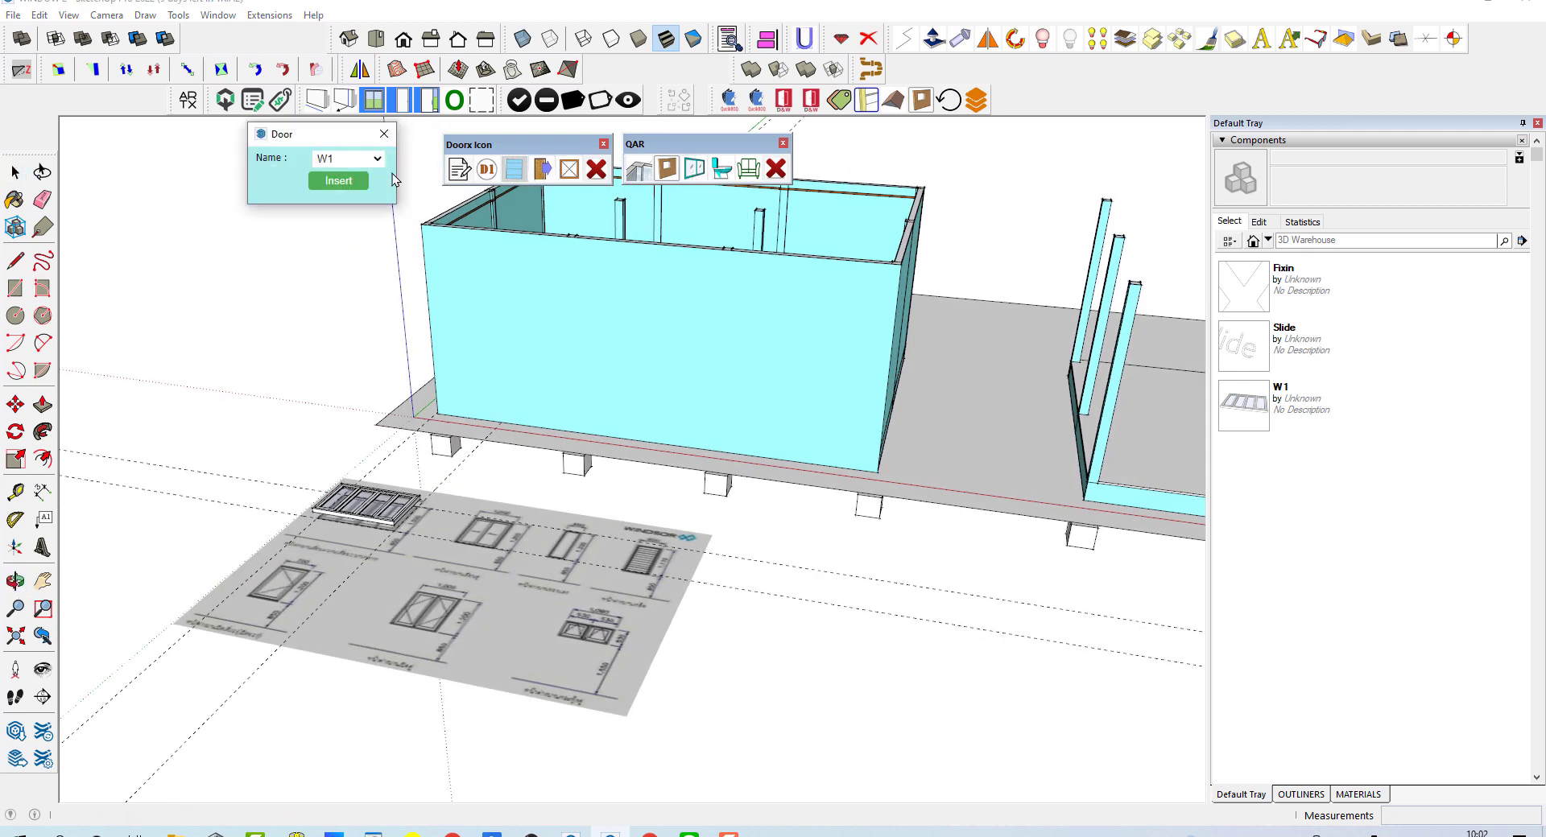
scroll(818, 278, "up", 3)
left_click(818, 278)
mouse_move(782, 344)
middle_mouse_down()
mouse_move(631, 462)
mouse_move(636, 475)
middle_mouse_up()
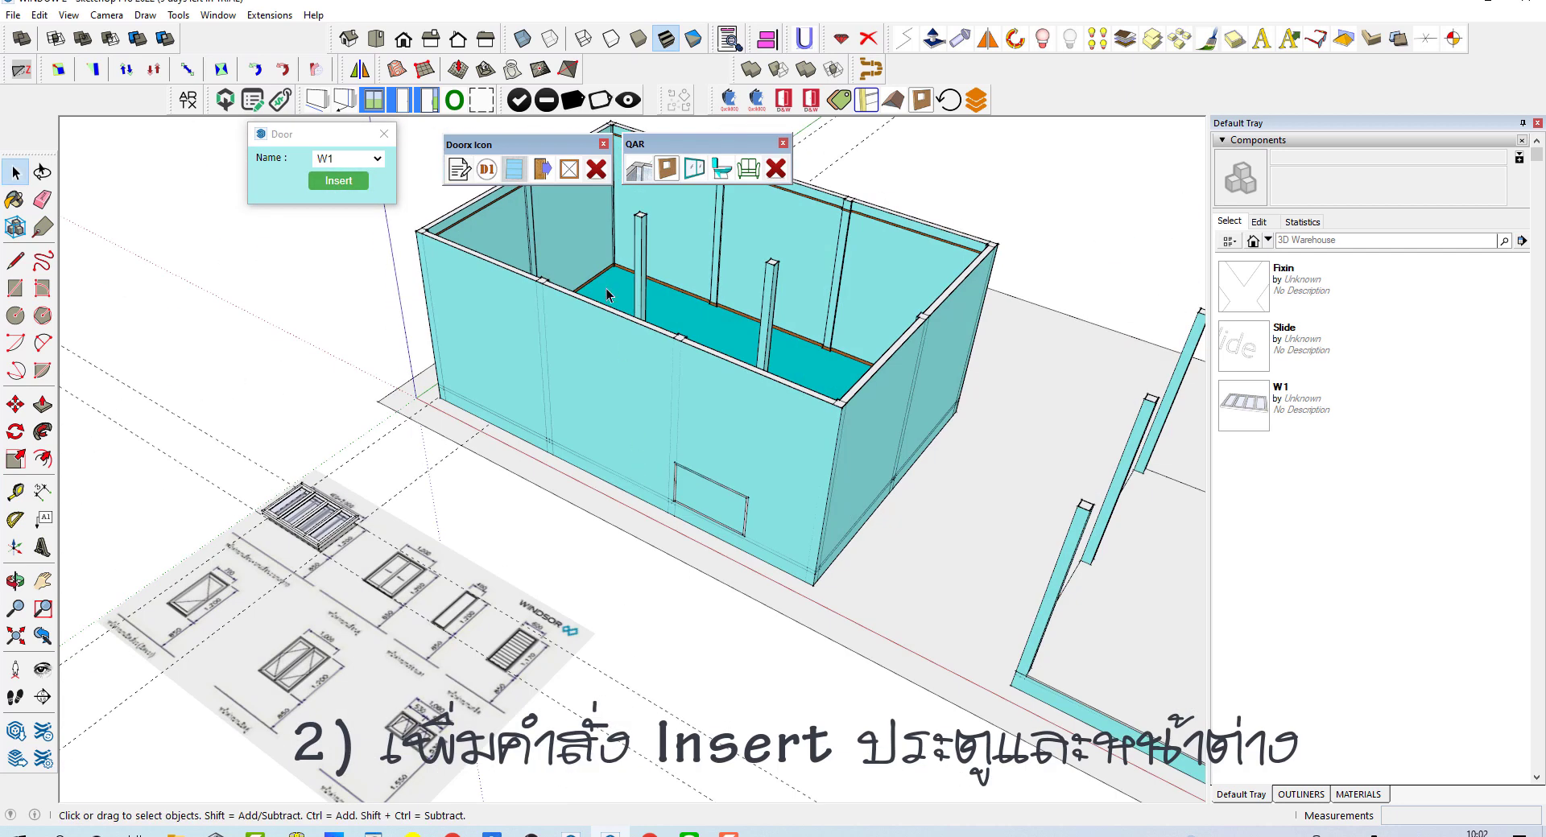
- Select the W1 opening and start aligning it to the wall edge
left_click(724, 494)
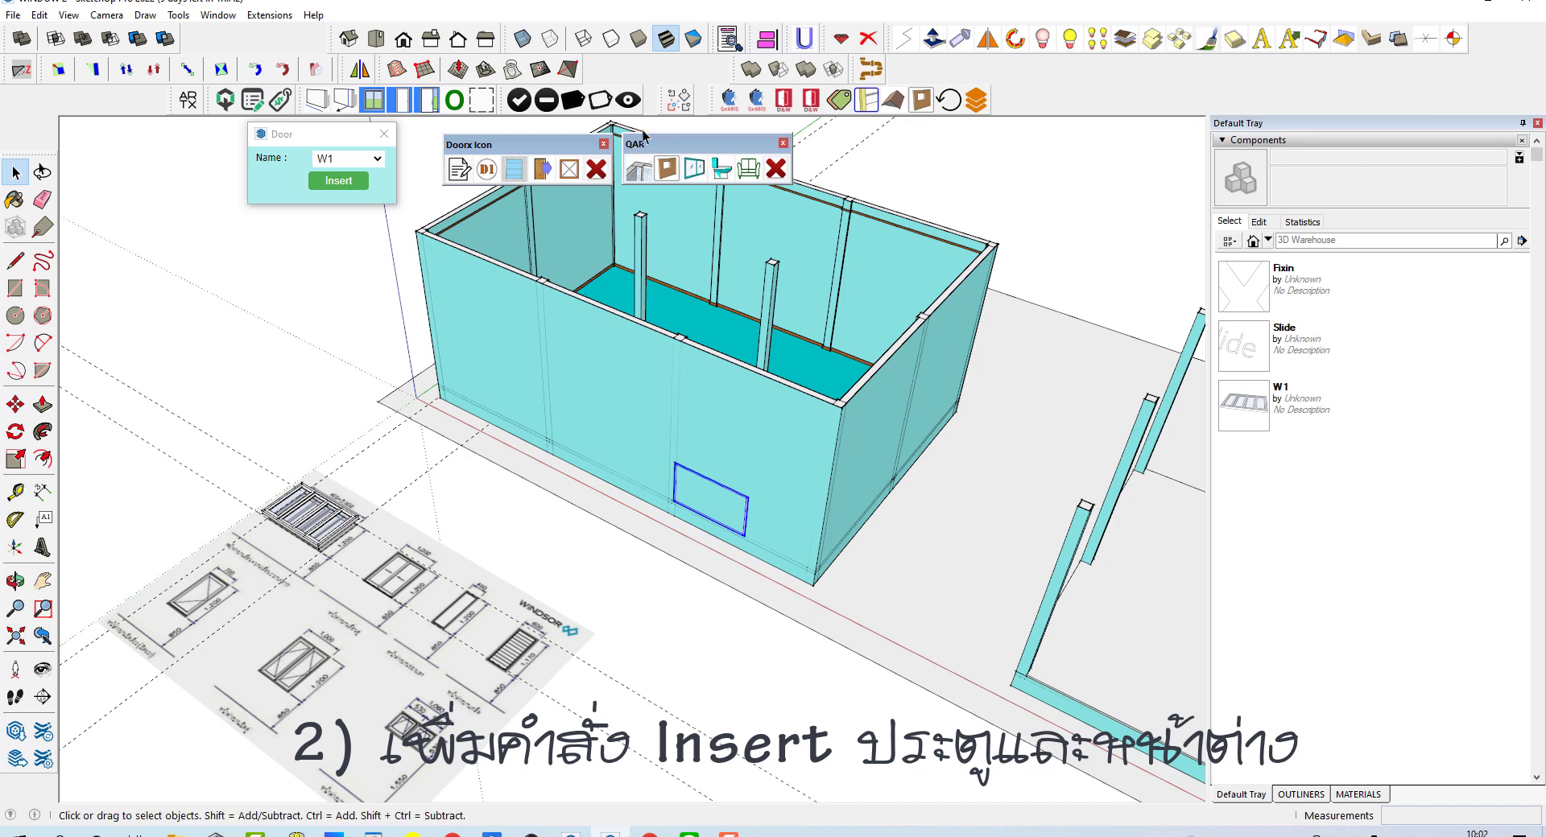
left_click(769, 40)
scroll(815, 398, "up", 2)
scroll(814, 424, "up", 2)
scroll(805, 441, "up", 2)
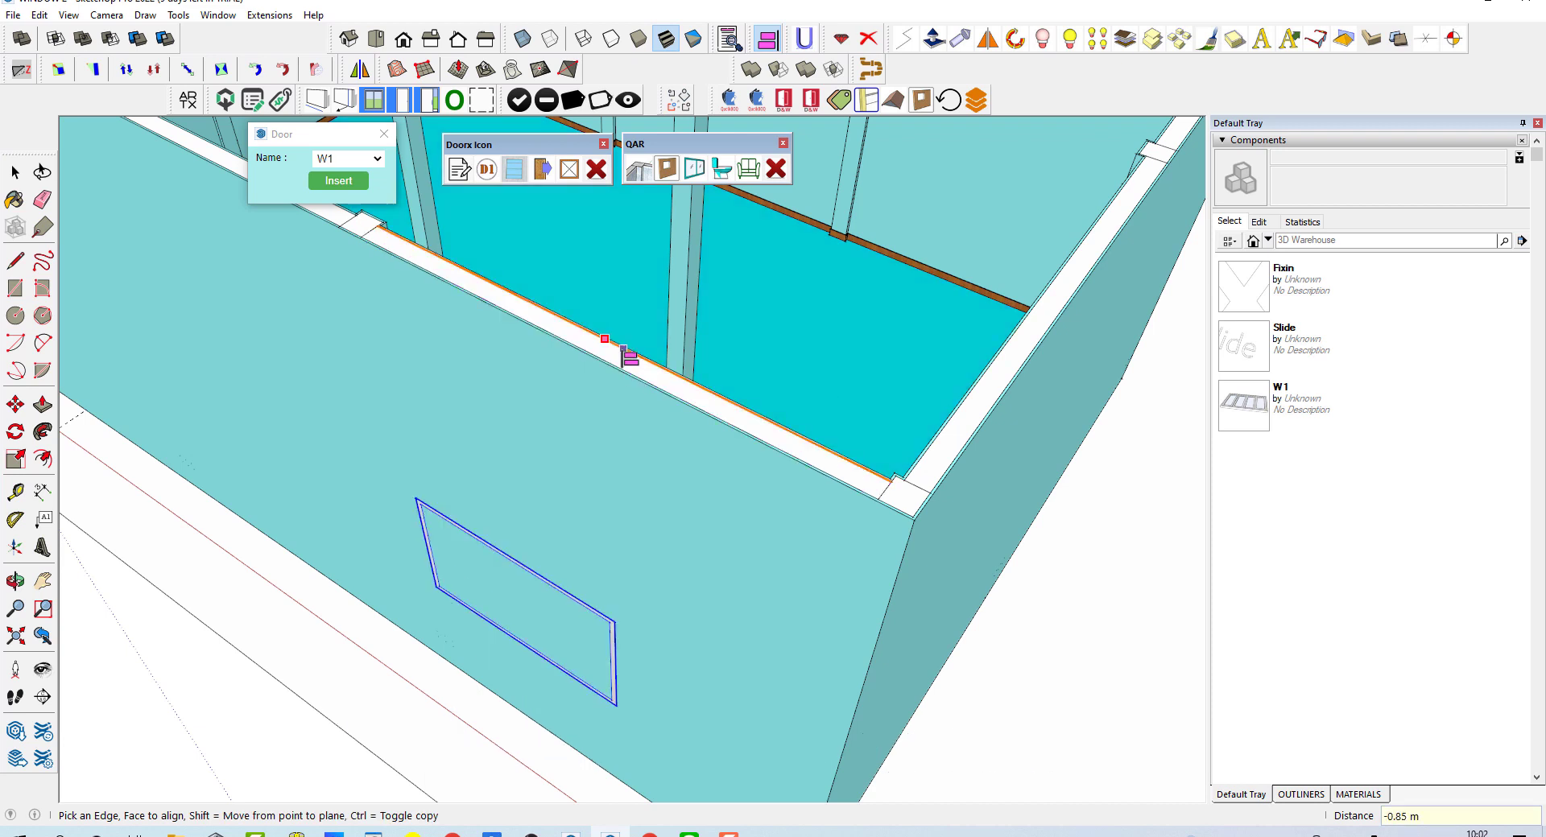
mouse_move(610, 345)
middle_mouse_down()
mouse_move(679, 337)
mouse_move(835, 382)
middle_mouse_up()
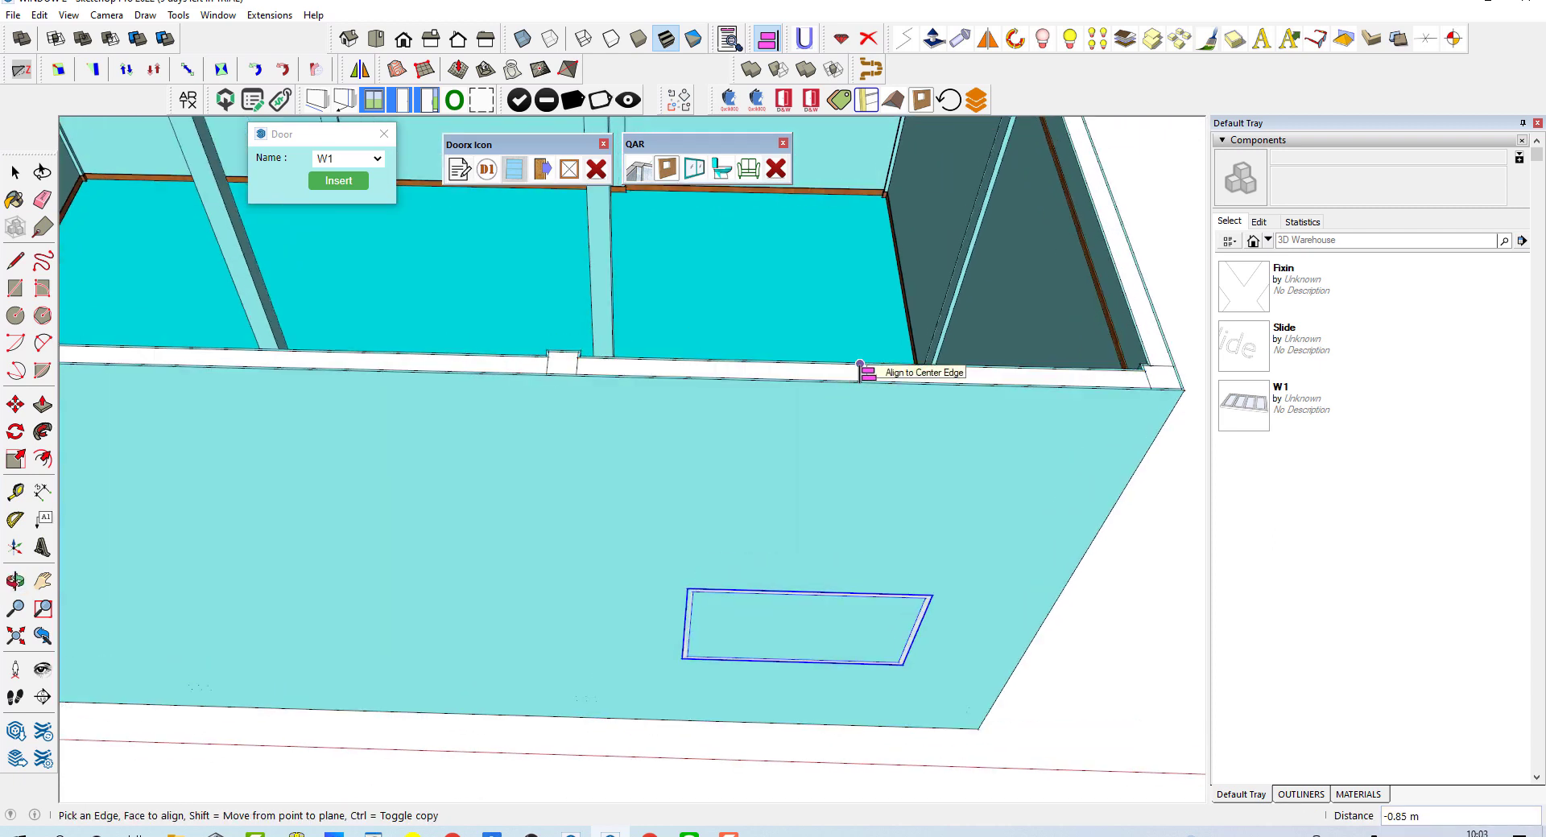
scroll(866, 374, "down", 3)
scroll(604, 363, "up", 3)
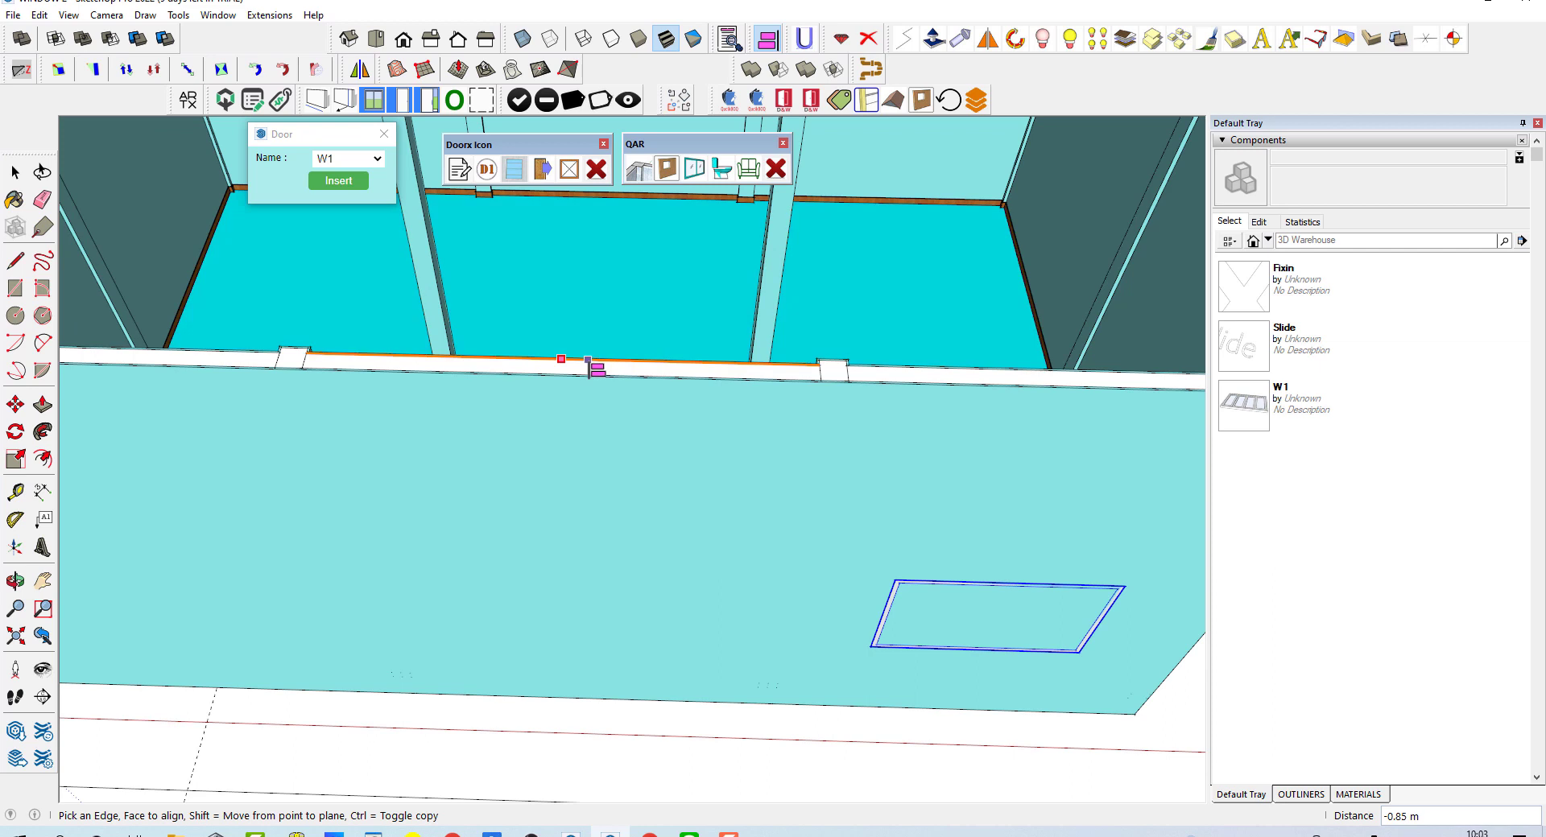
- Place two aligned copies of the W1 window, one beside the original and one toward the left
left_click(561, 359)
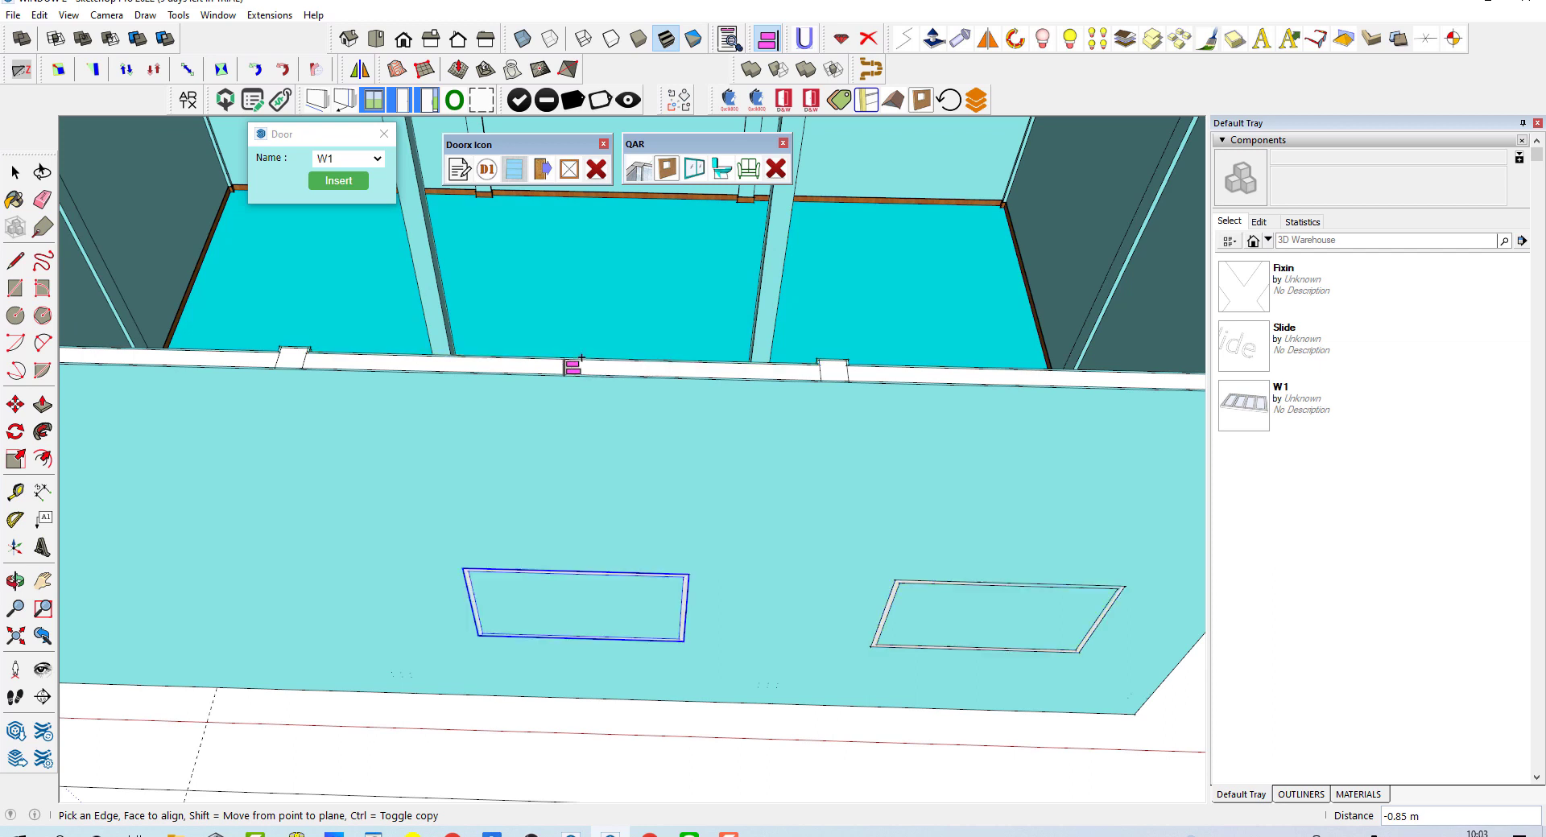
scroll(542, 399, "down", 3)
scroll(392, 387, "up", 3)
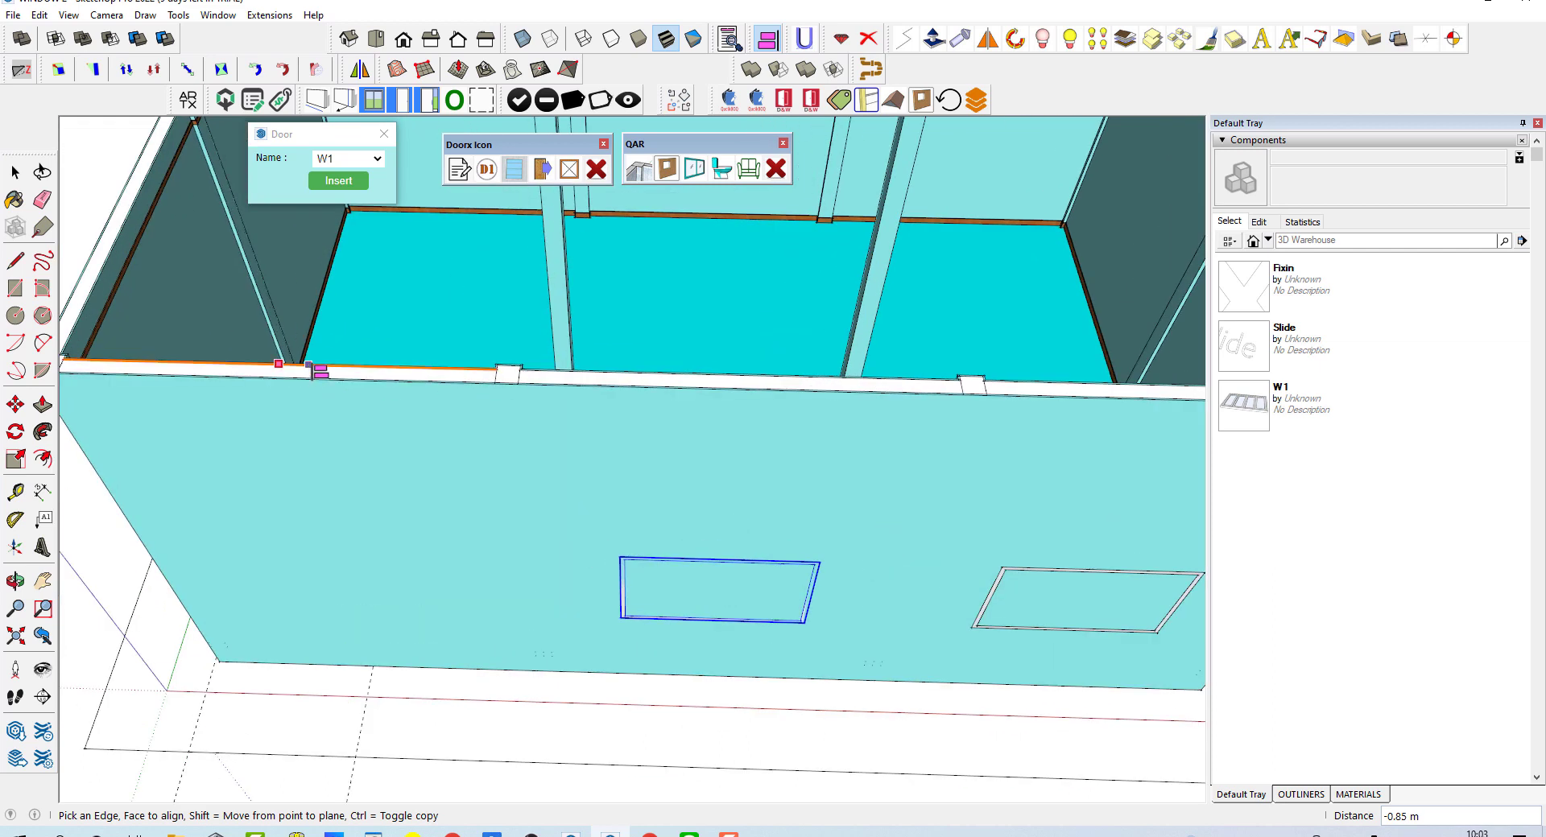
scroll(322, 370, "down", 3)
left_click(455, 447)
scroll(463, 449, "down", 4)
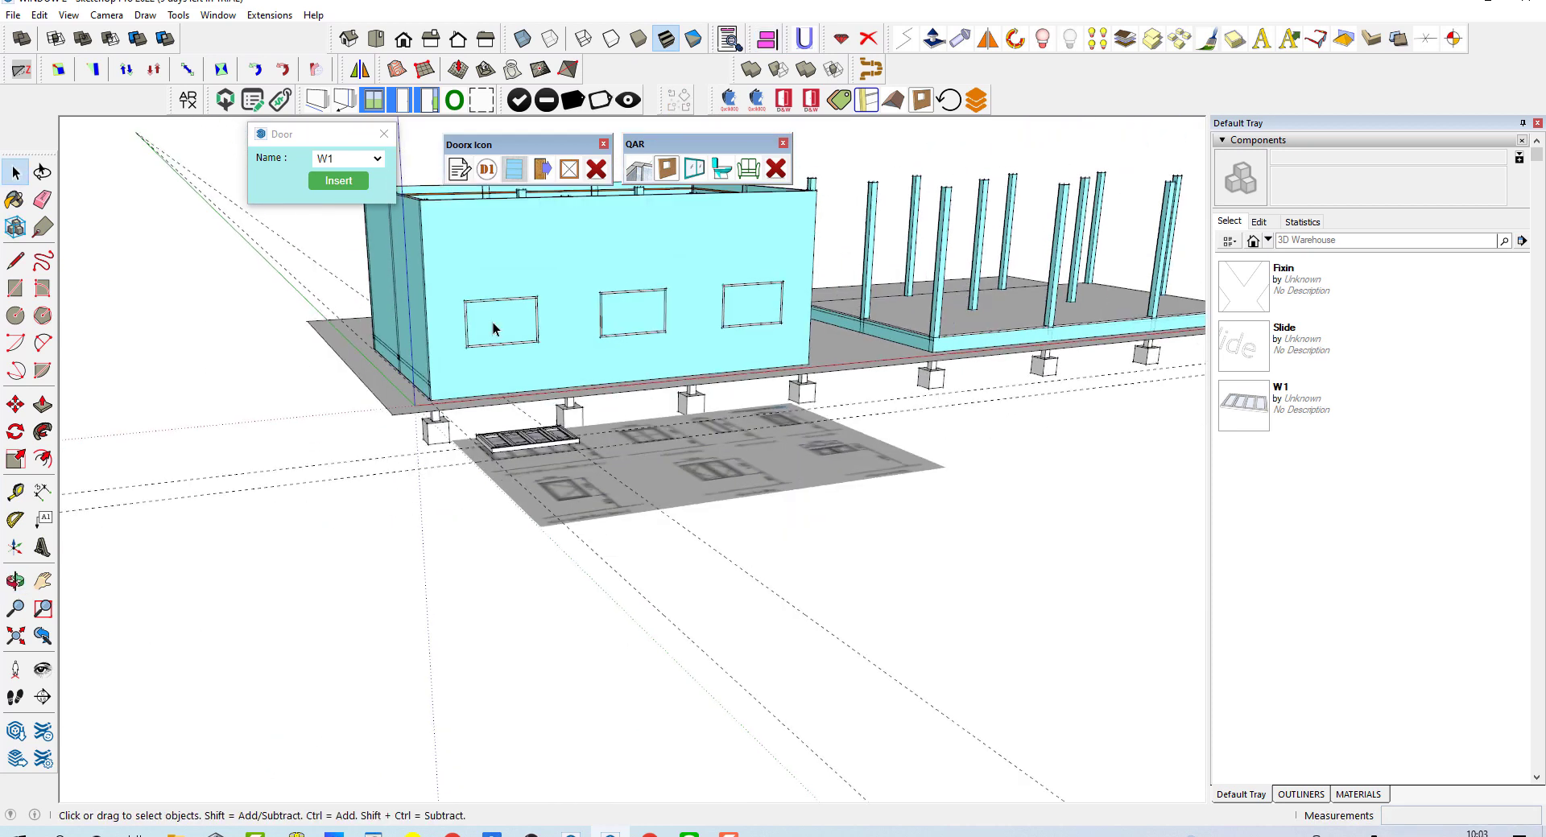
- Fill all three front-wall openings with W1 windows
scroll(606, 322, "up", 5)
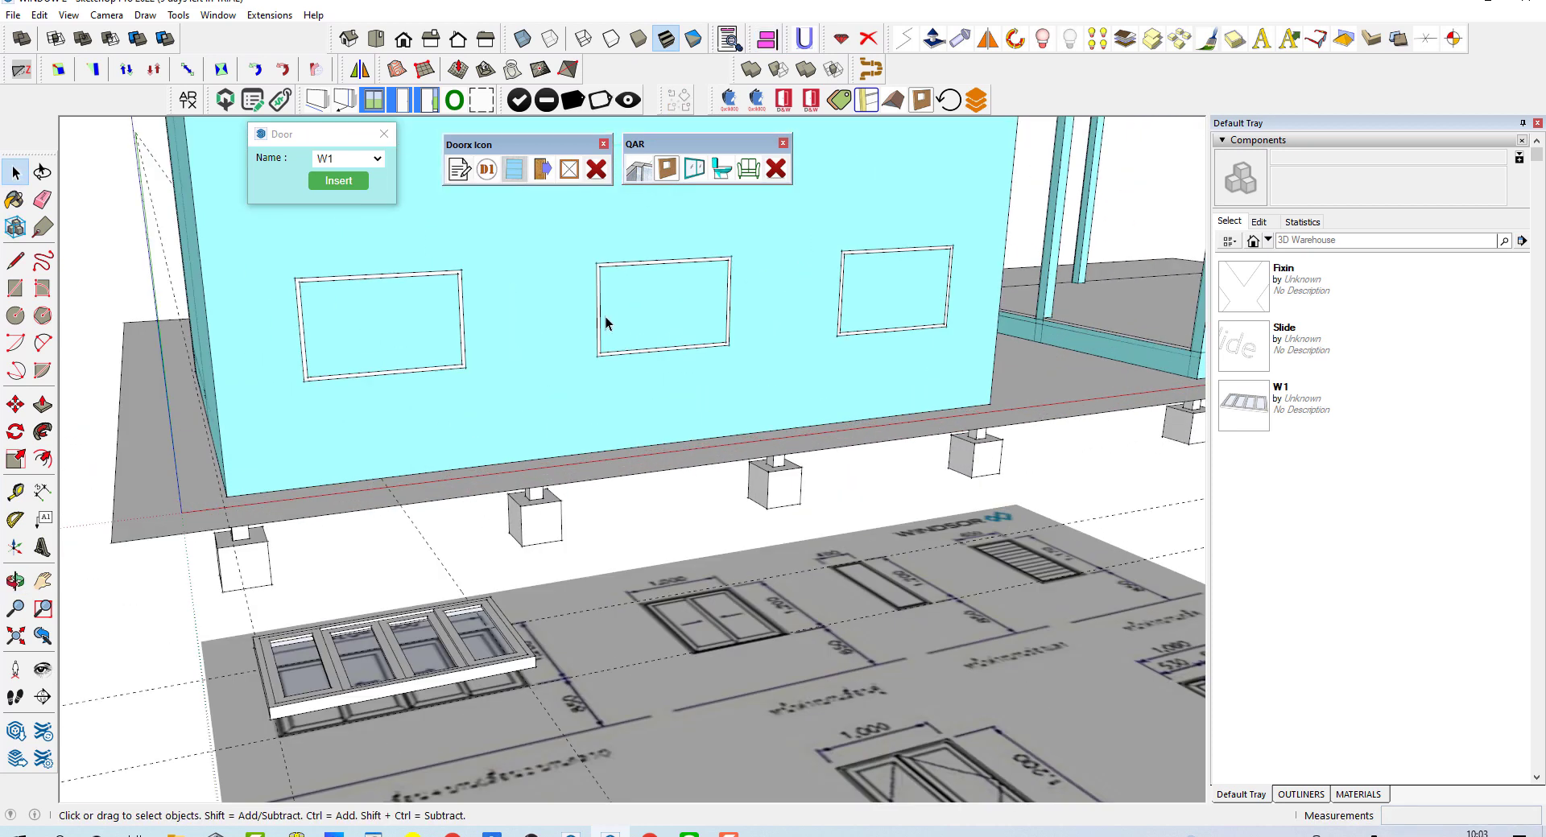
left_click(564, 173)
scroll(413, 283, "up", 2)
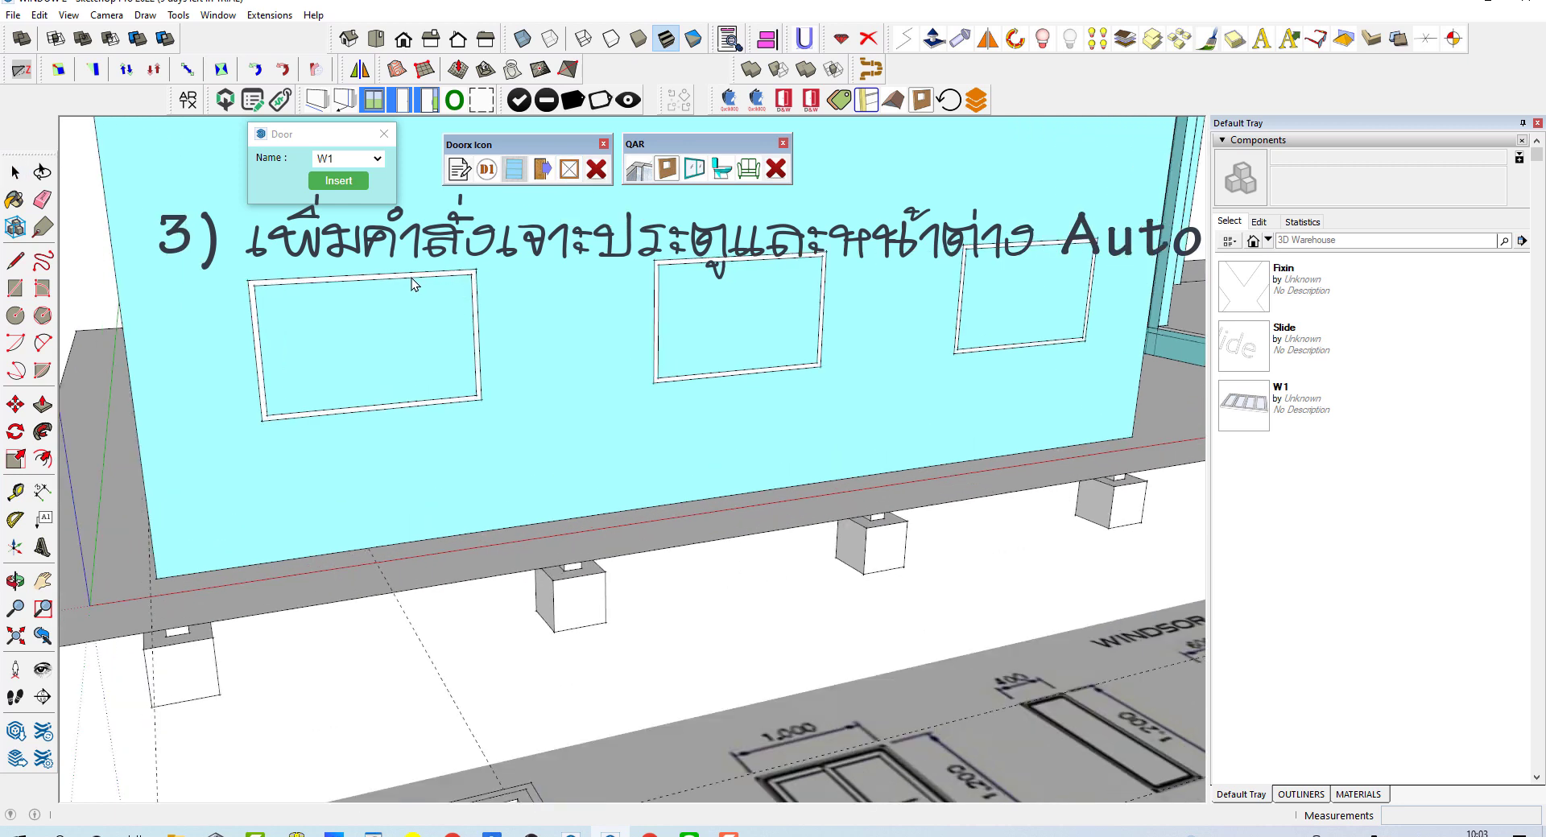
left_click(404, 280)
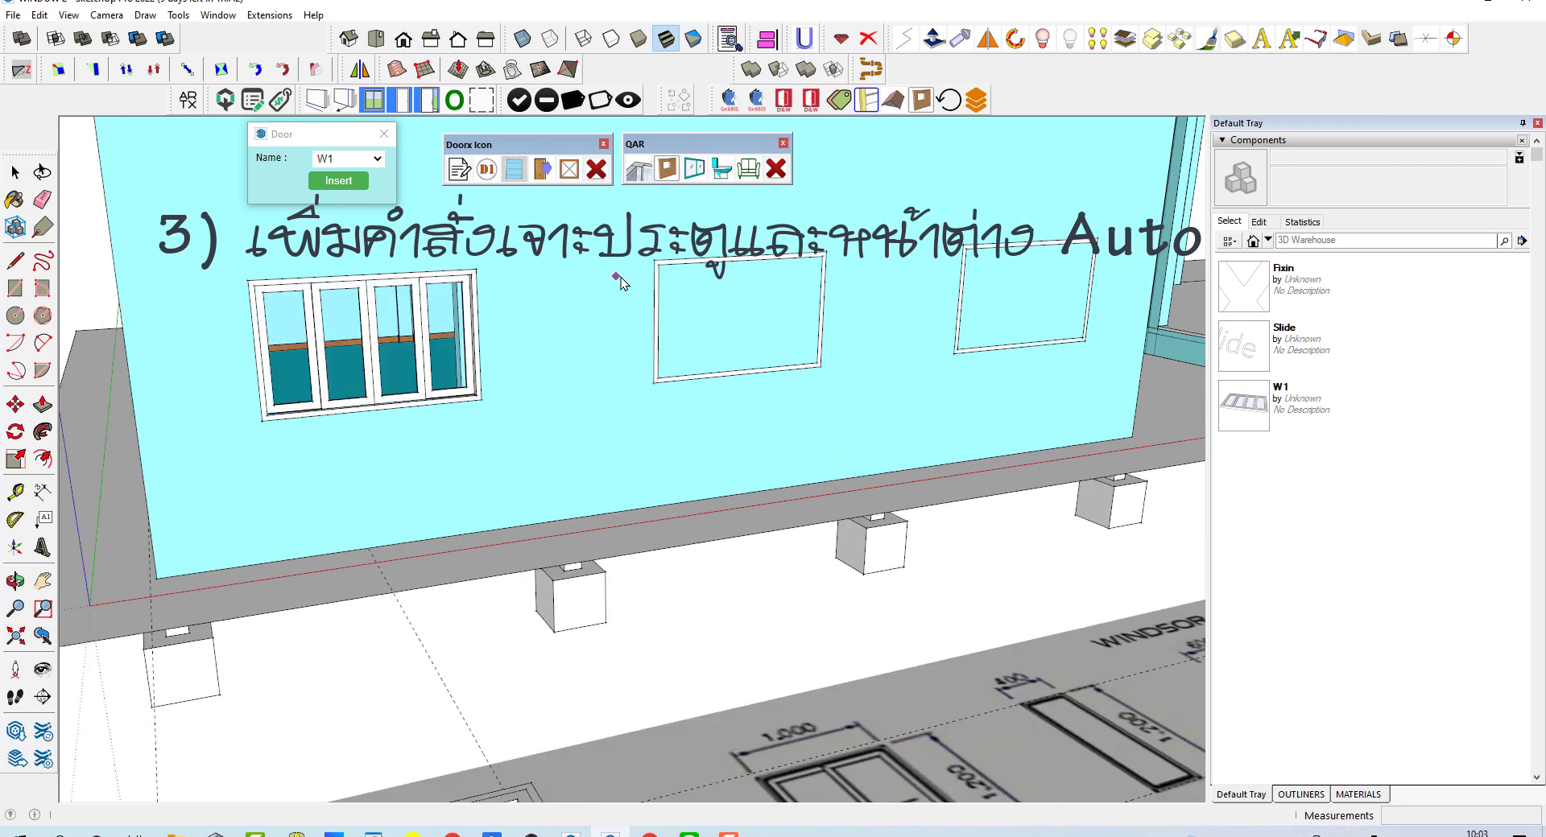
left_click(692, 266)
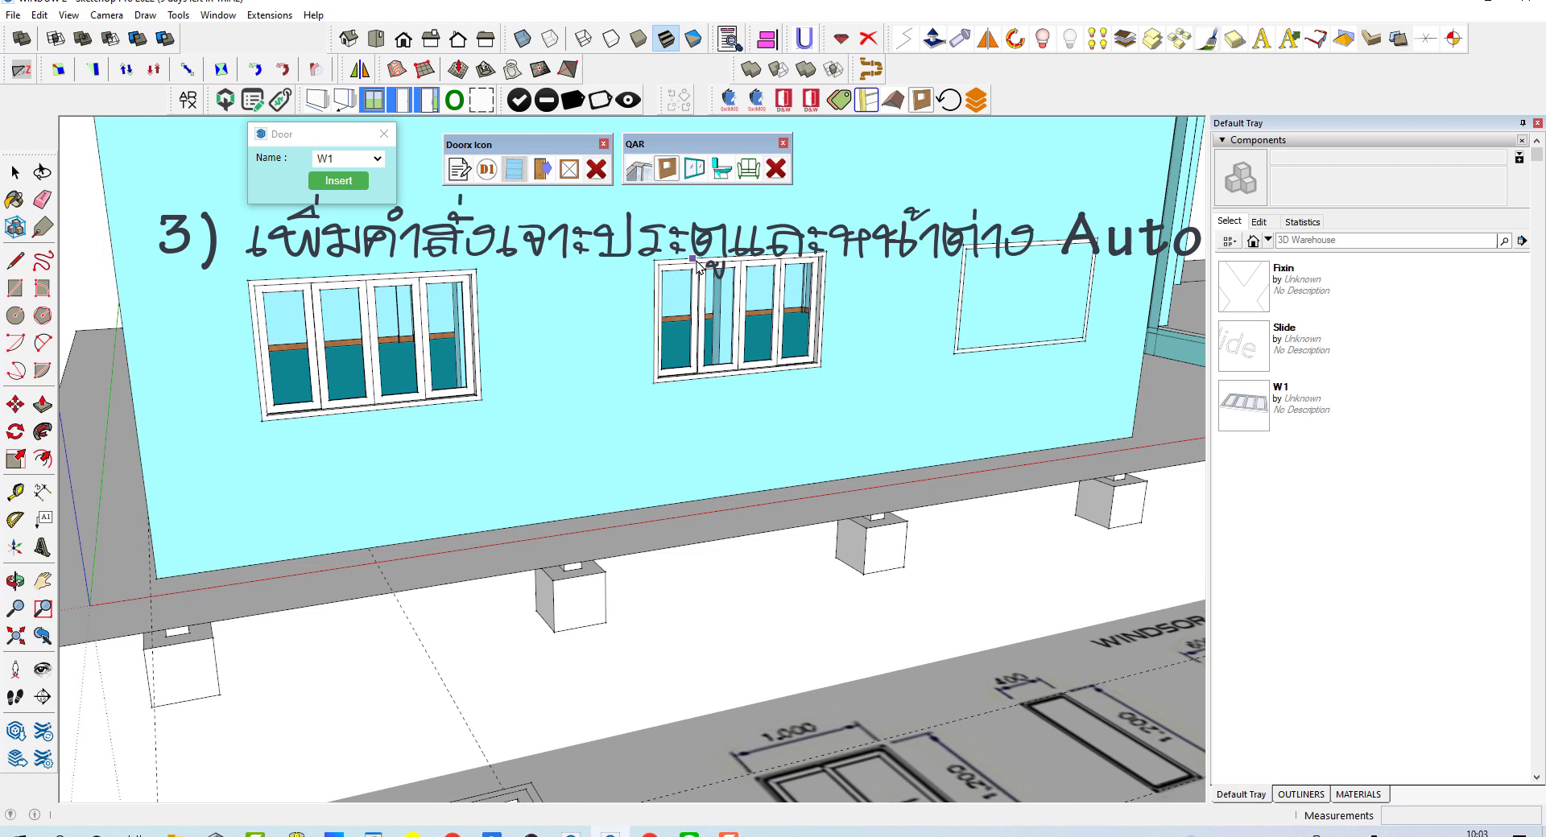
left_click(1003, 254)
key("space")
scroll(921, 282, "down", 3)
- Orbit and zoom from the room interior out to the window drawing sheet beside the building
mouse_move(921, 283)
middle_mouse_down()
mouse_move(858, 530)
mouse_move(805, 262)
mouse_move(796, 322)
middle_mouse_up()
scroll(805, 261, "up", 5)
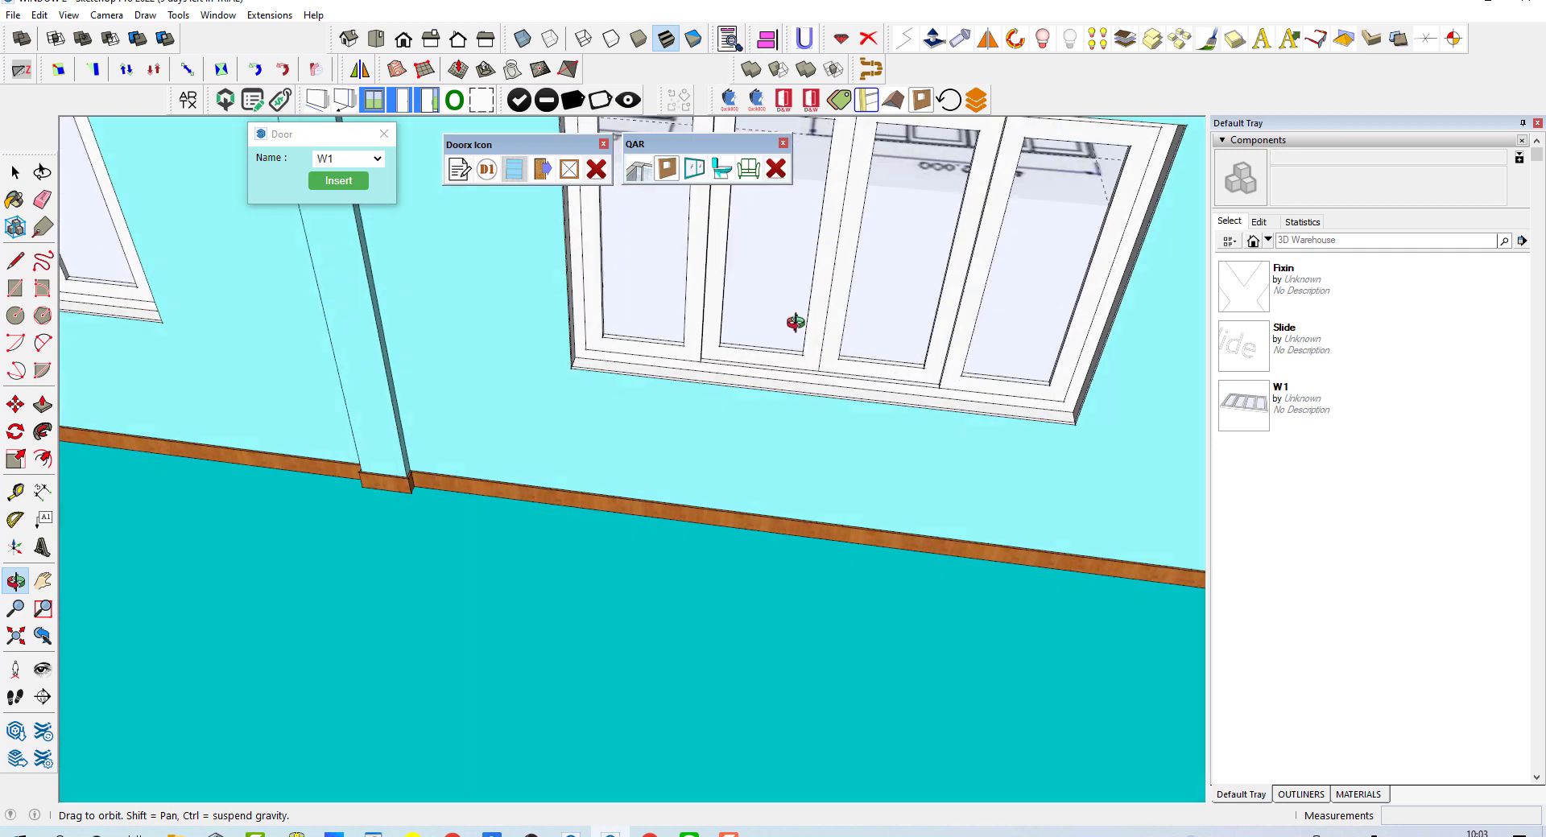
scroll(795, 322, "down", 3)
mouse_move(808, 399)
middle_mouse_down()
mouse_move(421, 407)
mouse_move(325, 360)
middle_mouse_up()
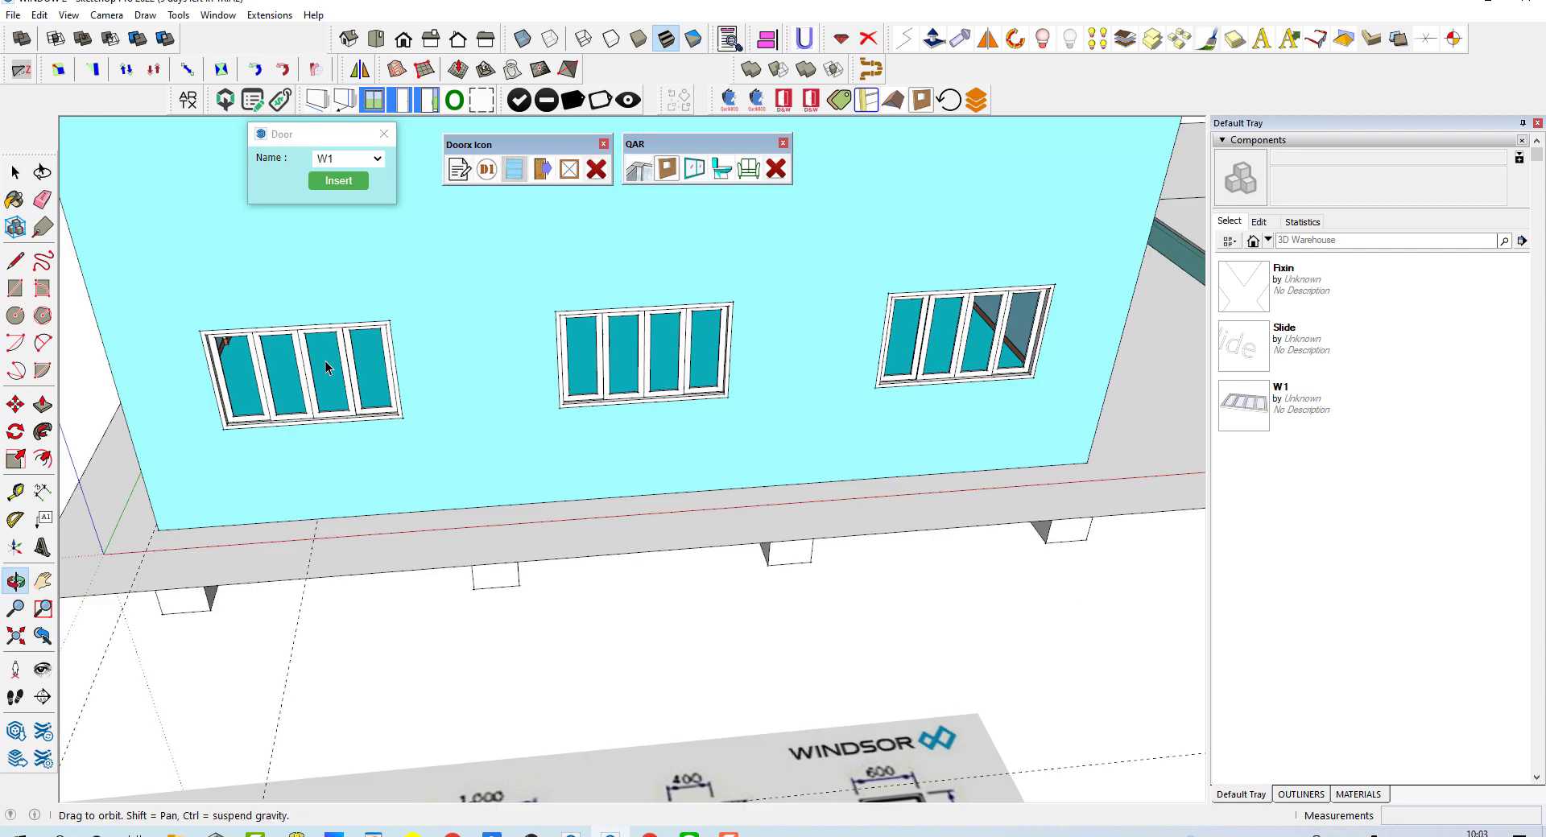
scroll(594, 346, "down", 3)
mouse_move(594, 346)
middle_mouse_down()
mouse_move(559, 403)
mouse_move(445, 459)
mouse_move(483, 452)
mouse_move(396, 338)
middle_mouse_up()
scroll(362, 371, "up", 3)
mouse_move(327, 389)
middle_mouse_down()
mouse_move(473, 341)
mouse_move(490, 395)
mouse_move(431, 355)
middle_mouse_up()
scroll(489, 395, "down", 3)
- Switch to Tape Measure and take a trial measurement on the window drawing sheet
scroll(431, 355, "up", 3)
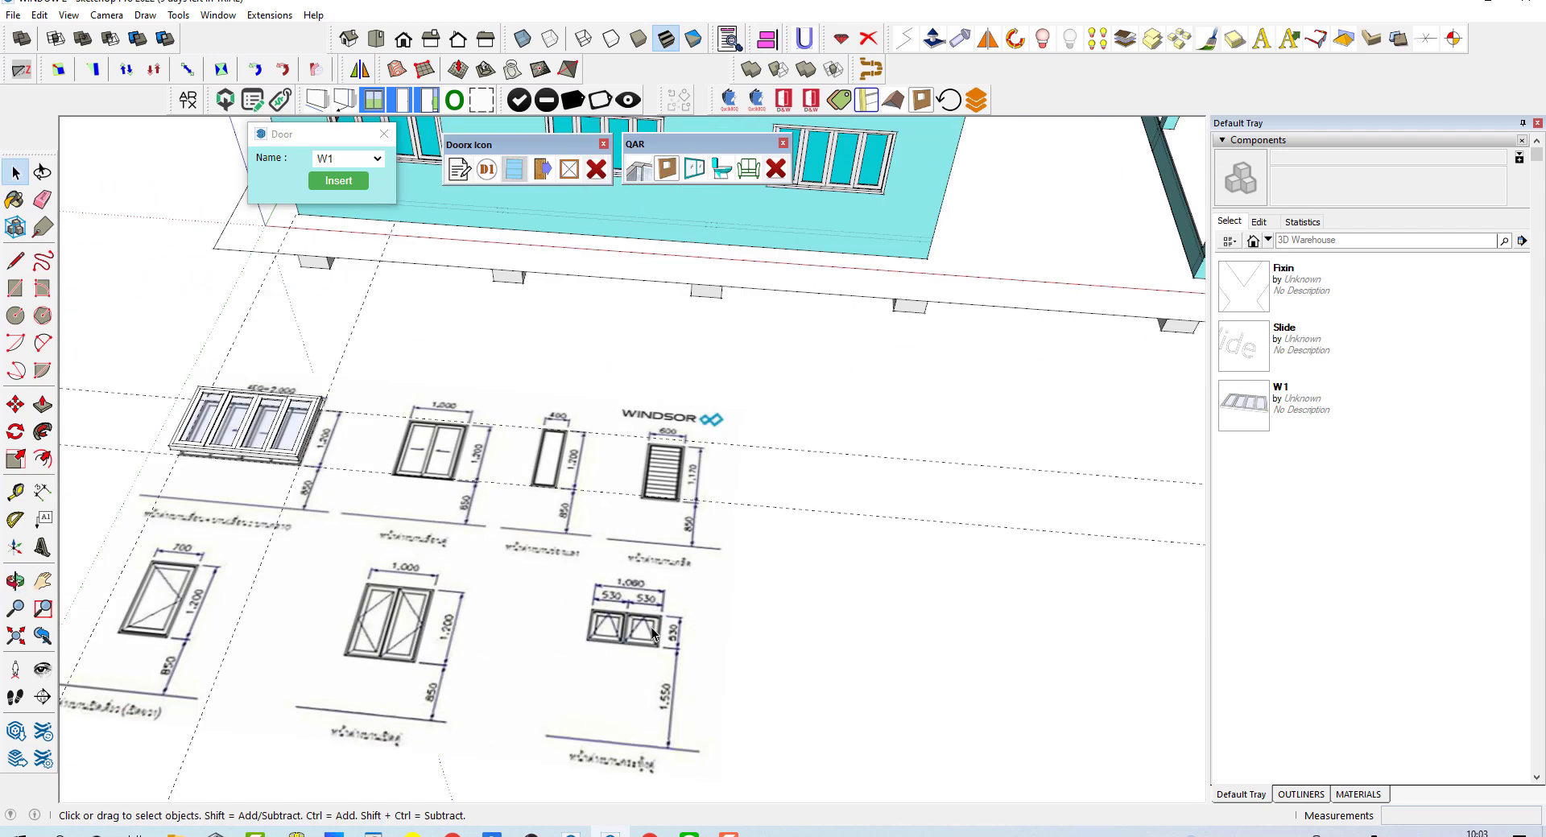
scroll(617, 639, "up", 3)
scroll(616, 639, "down", 3)
scroll(653, 524, "down", 3)
middle_click_drag(594, 612, 570, 593)
key("t")
scroll(570, 593, "up", 1)
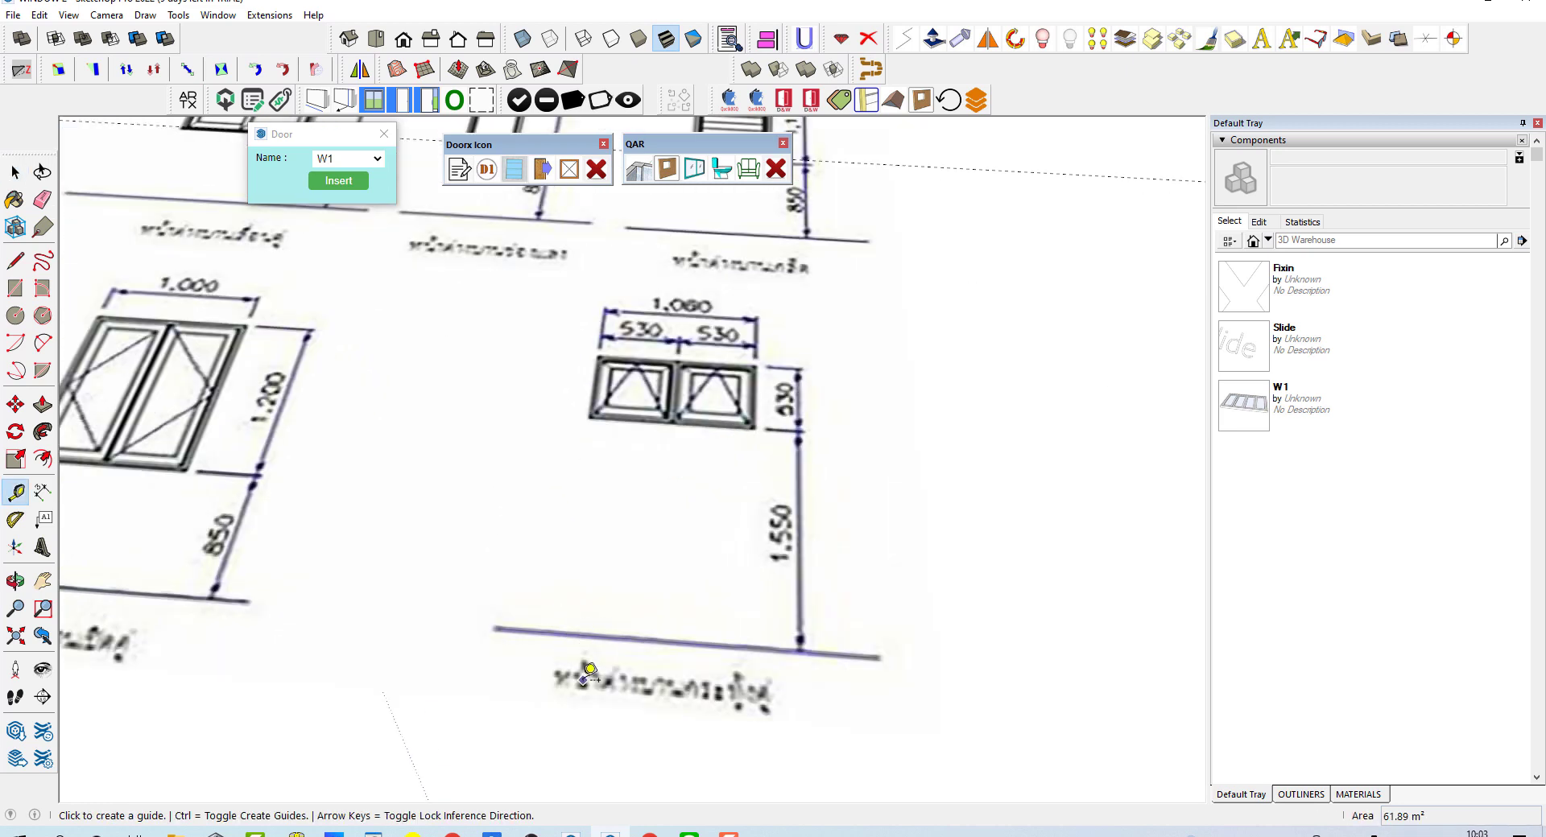
scroll(602, 660, "down", 2)
scroll(611, 692, "down", 3)
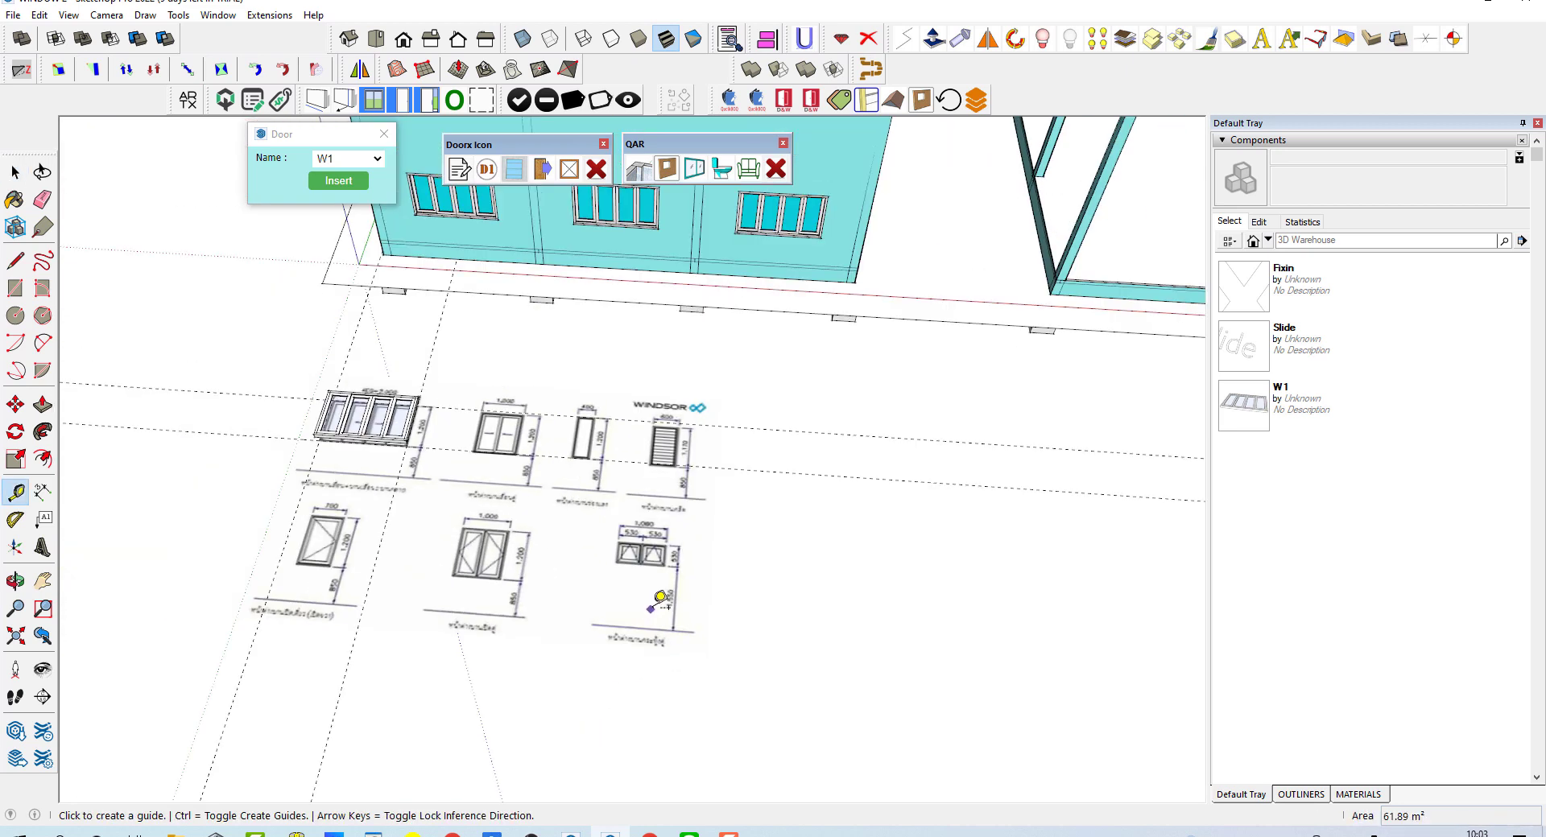
middle_click_drag(591, 618, 583, 665)
scroll(635, 667, "up", 1)
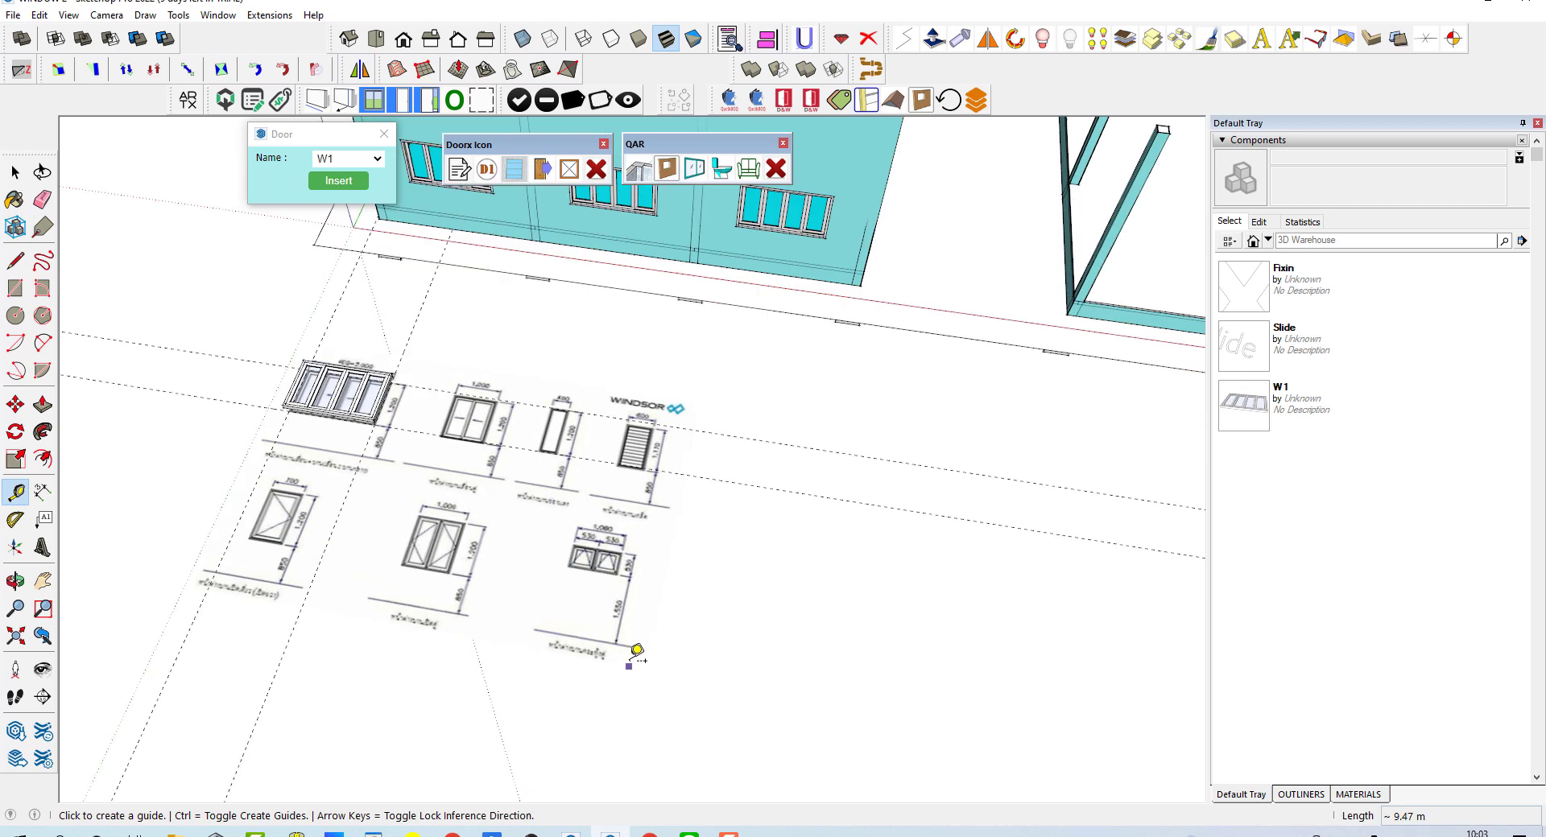
scroll(632, 656, "up", 1)
left_click(628, 653)
scroll(644, 596, "up", 1)
scroll(654, 562, "up", 3)
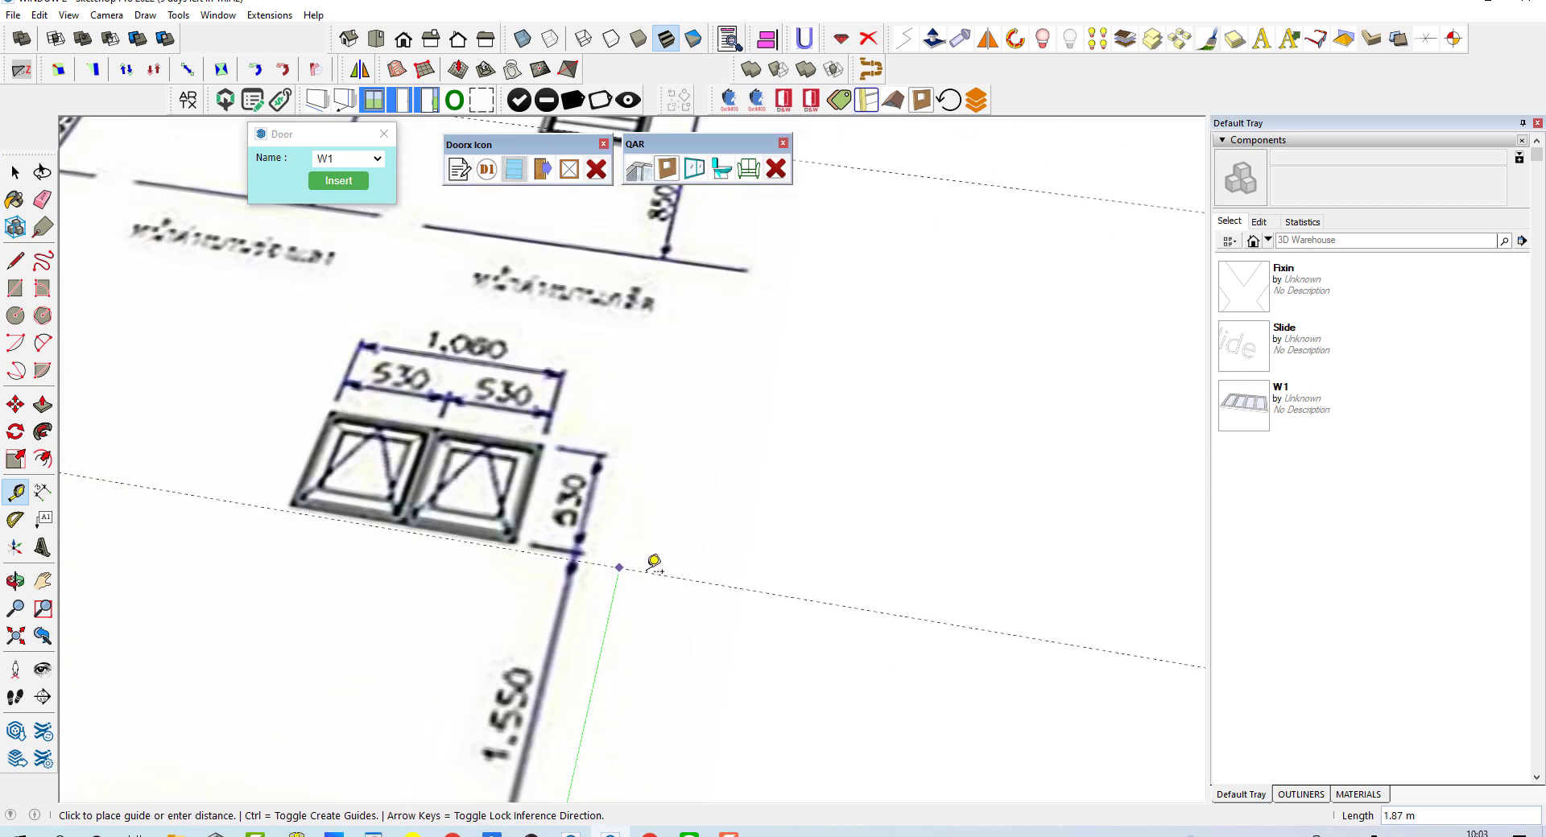
left_click(640, 553)
middle_click_drag(620, 533, 569, 613)
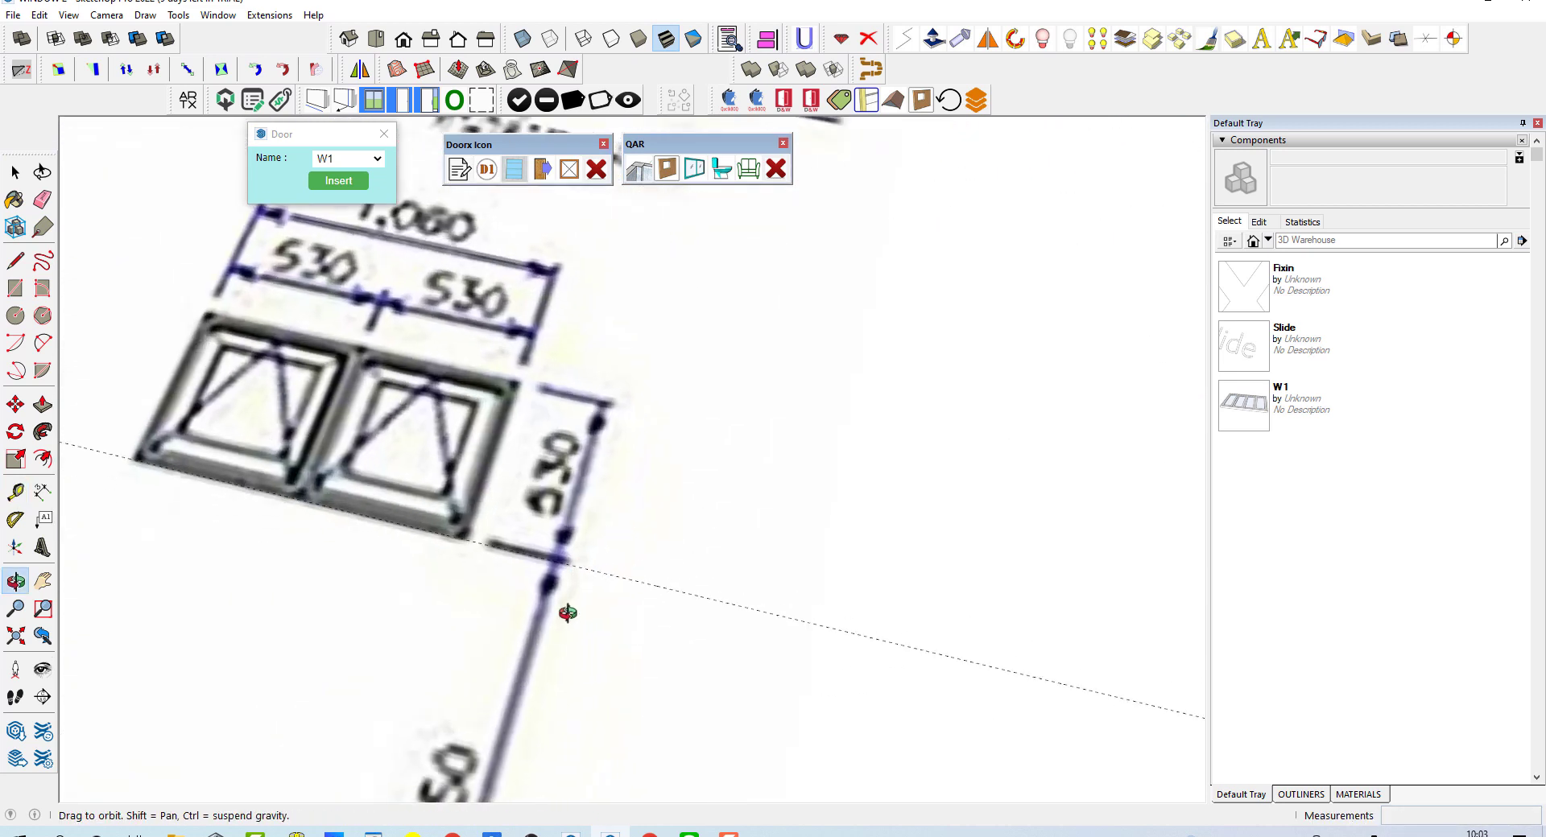
- Place a guide 0.55 m offset from the existing guide at the small window
left_click(609, 582)
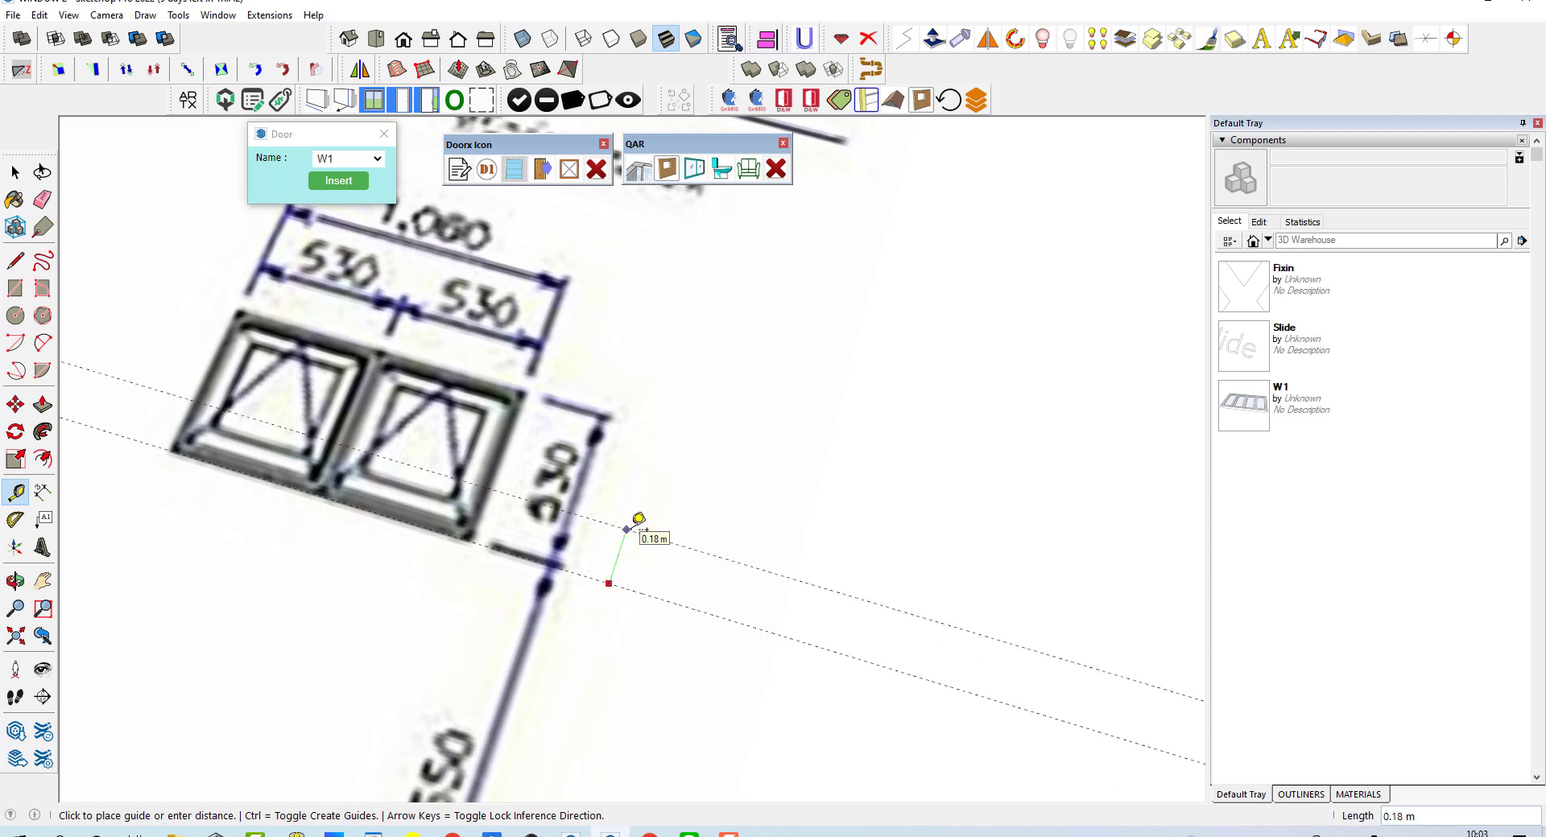
type(".5")
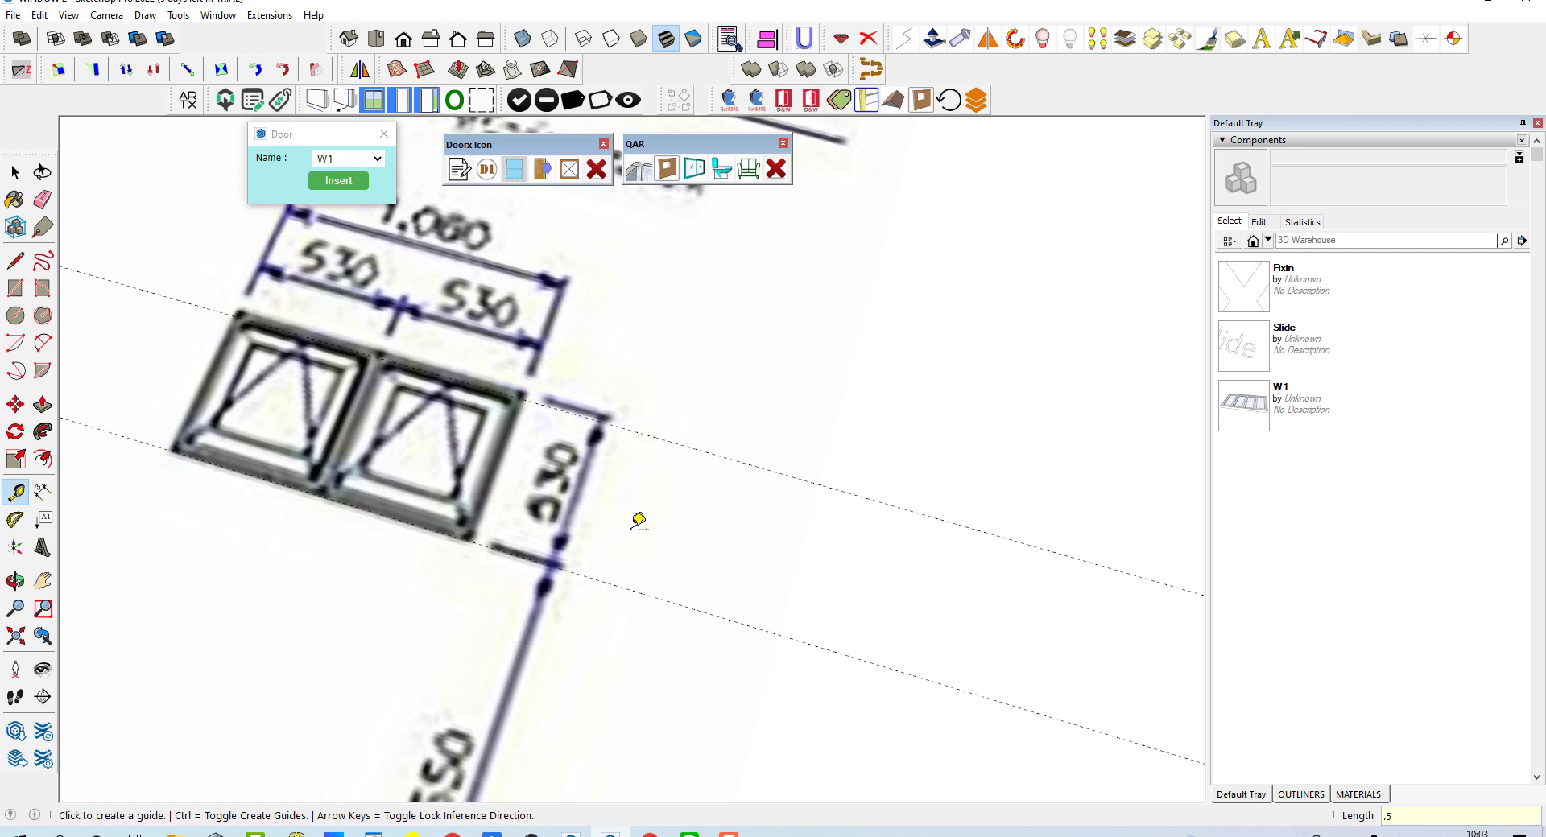
left_click(603, 581)
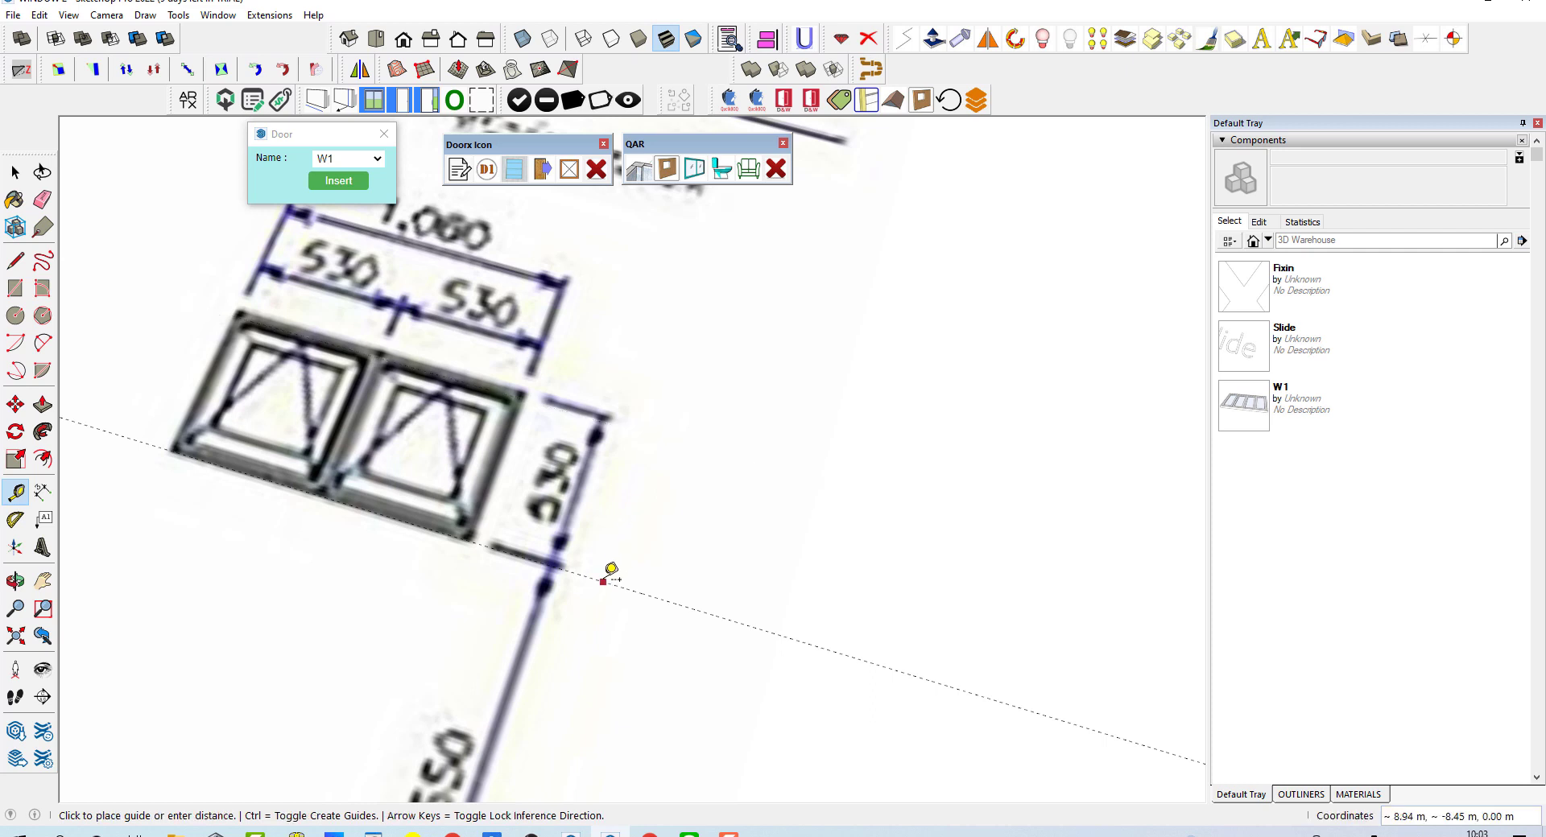
type(".55")
key("Return")
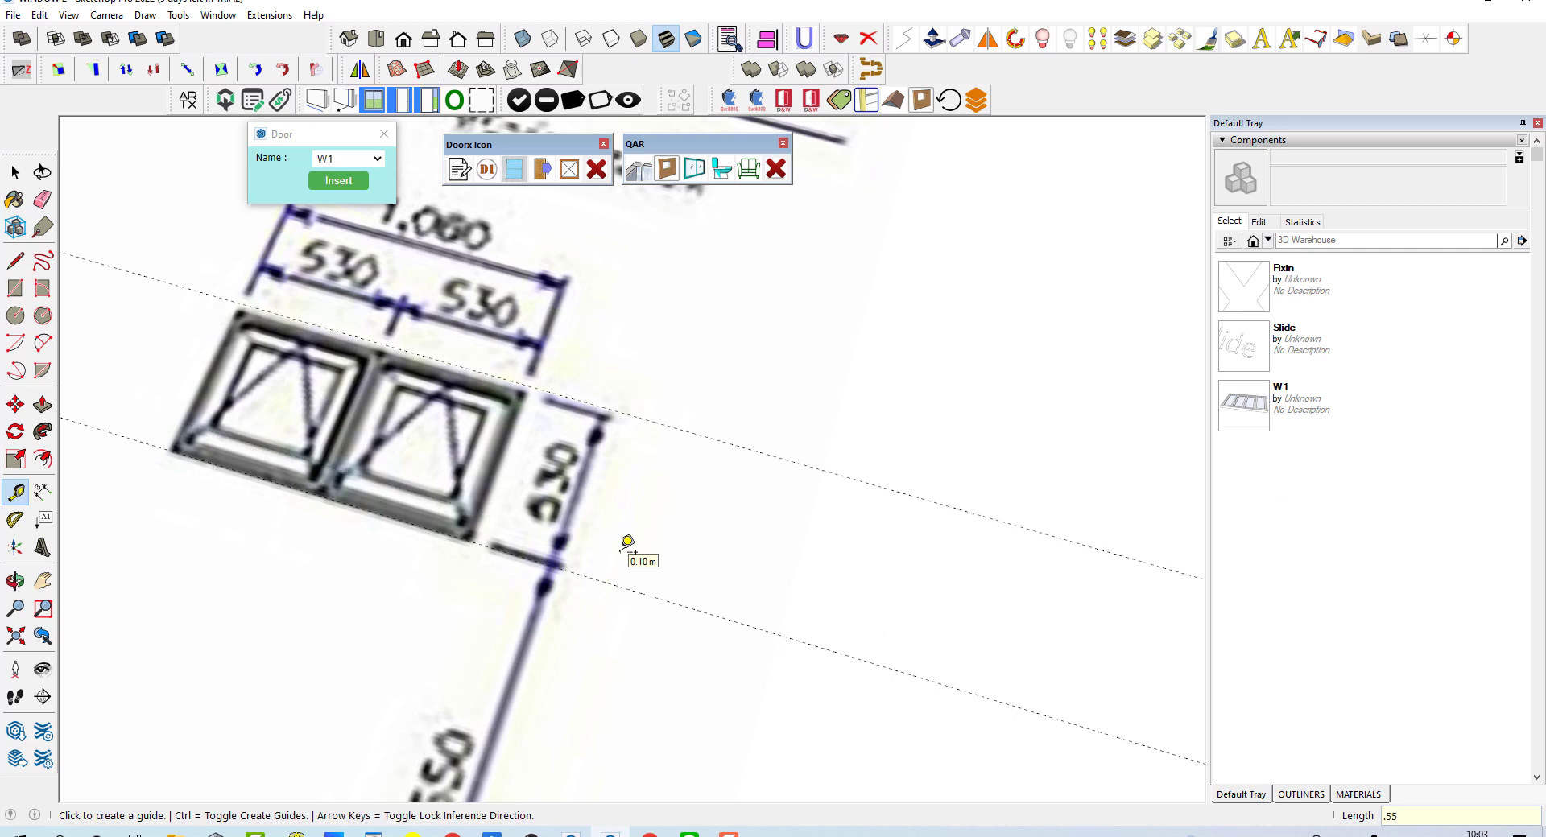
scroll(628, 543, "down", 2)
scroll(587, 438, "up", 1)
scroll(673, 459, "down", 3)
scroll(726, 442, "down", 2)
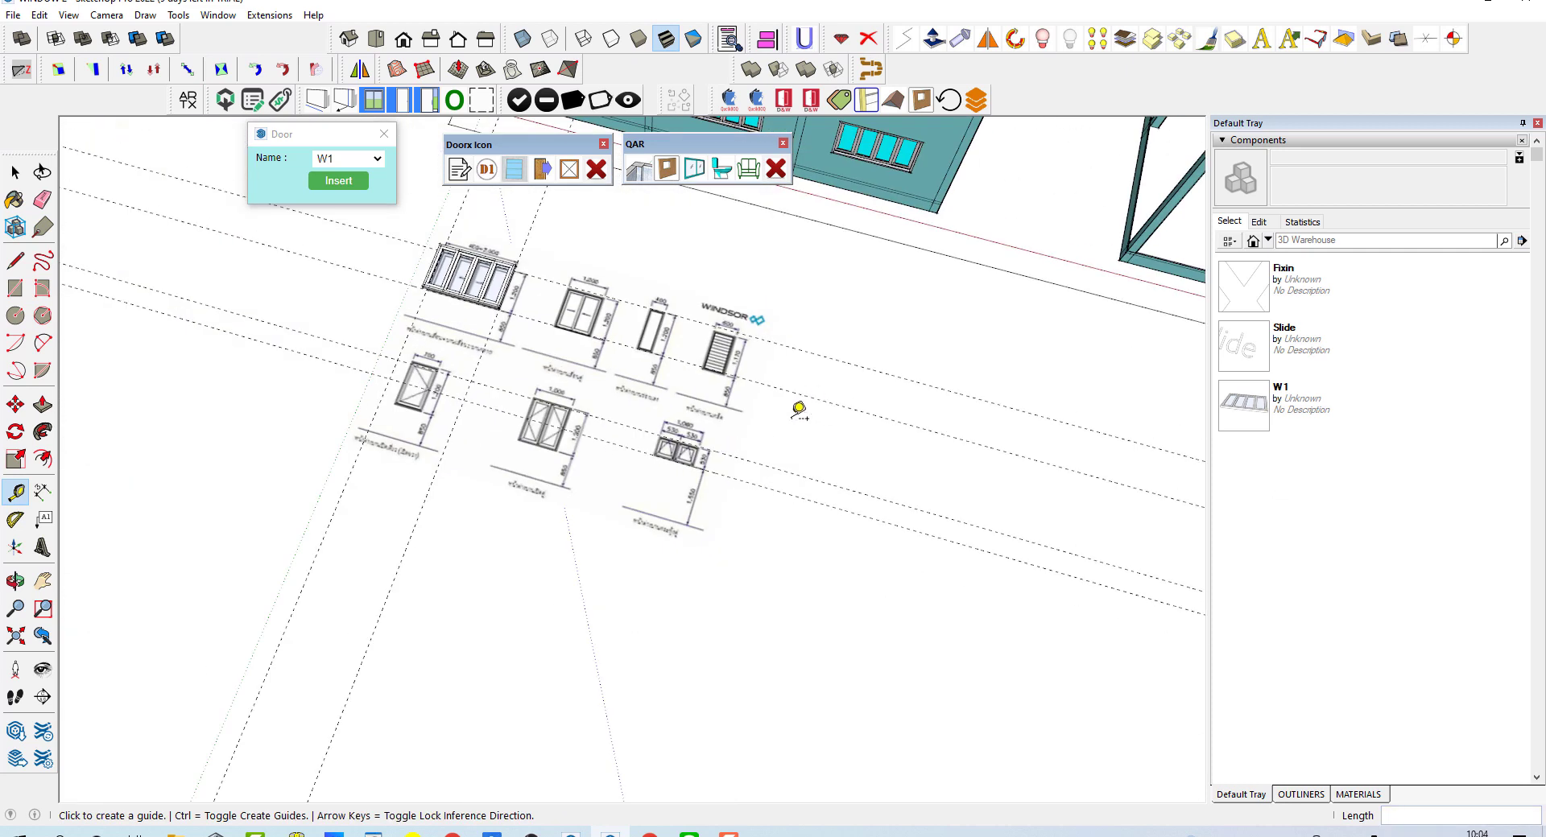
- Add a guide along the window's edge and another 1.06 m across its width
left_click(727, 492)
scroll(689, 471, "up", 3)
left_click(678, 453)
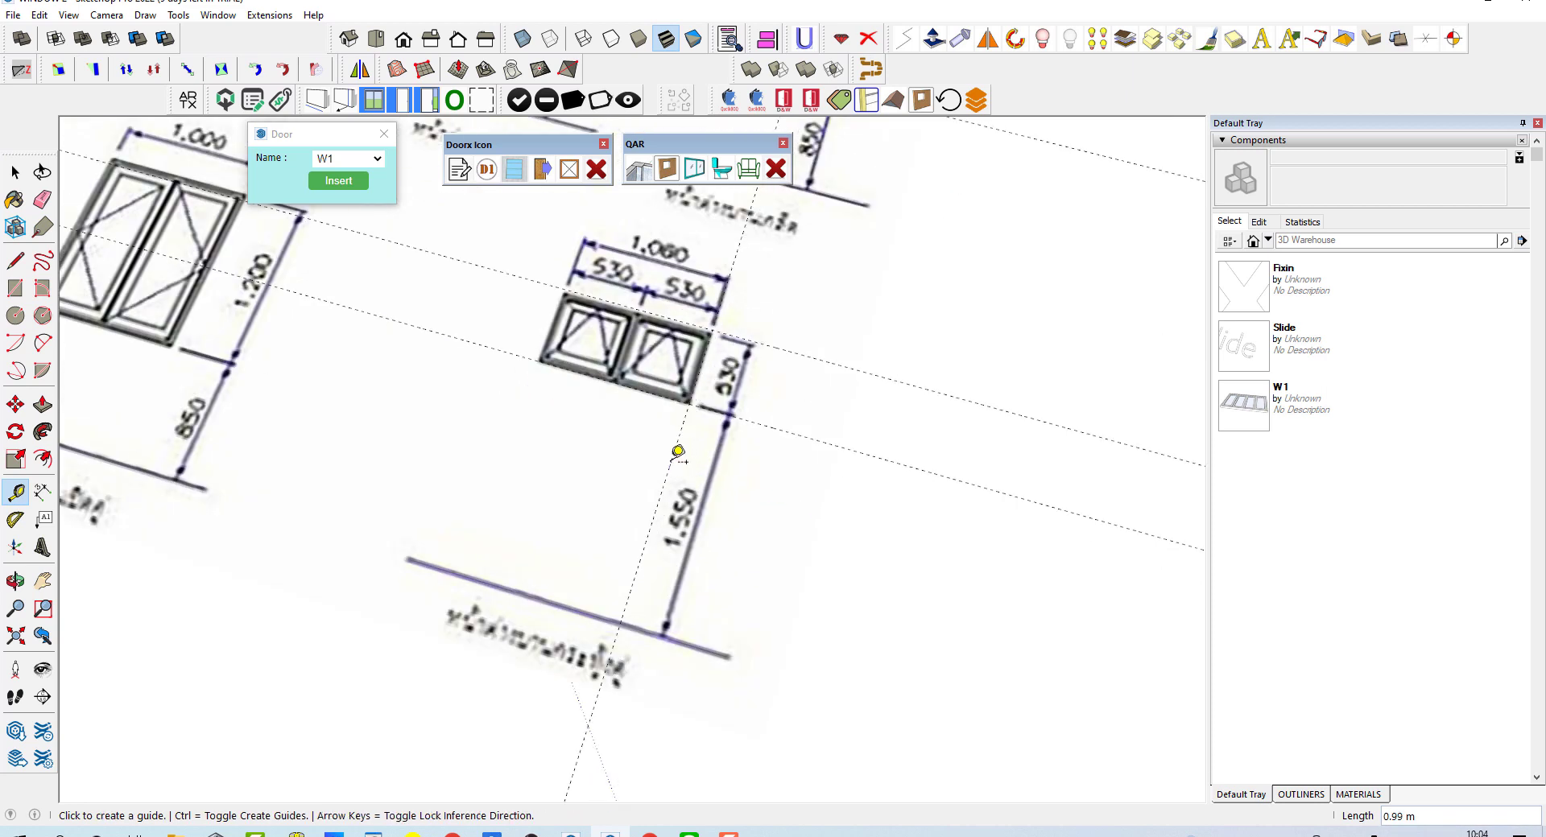
scroll(695, 304, "up", 2)
left_click(751, 302)
type("1.06")
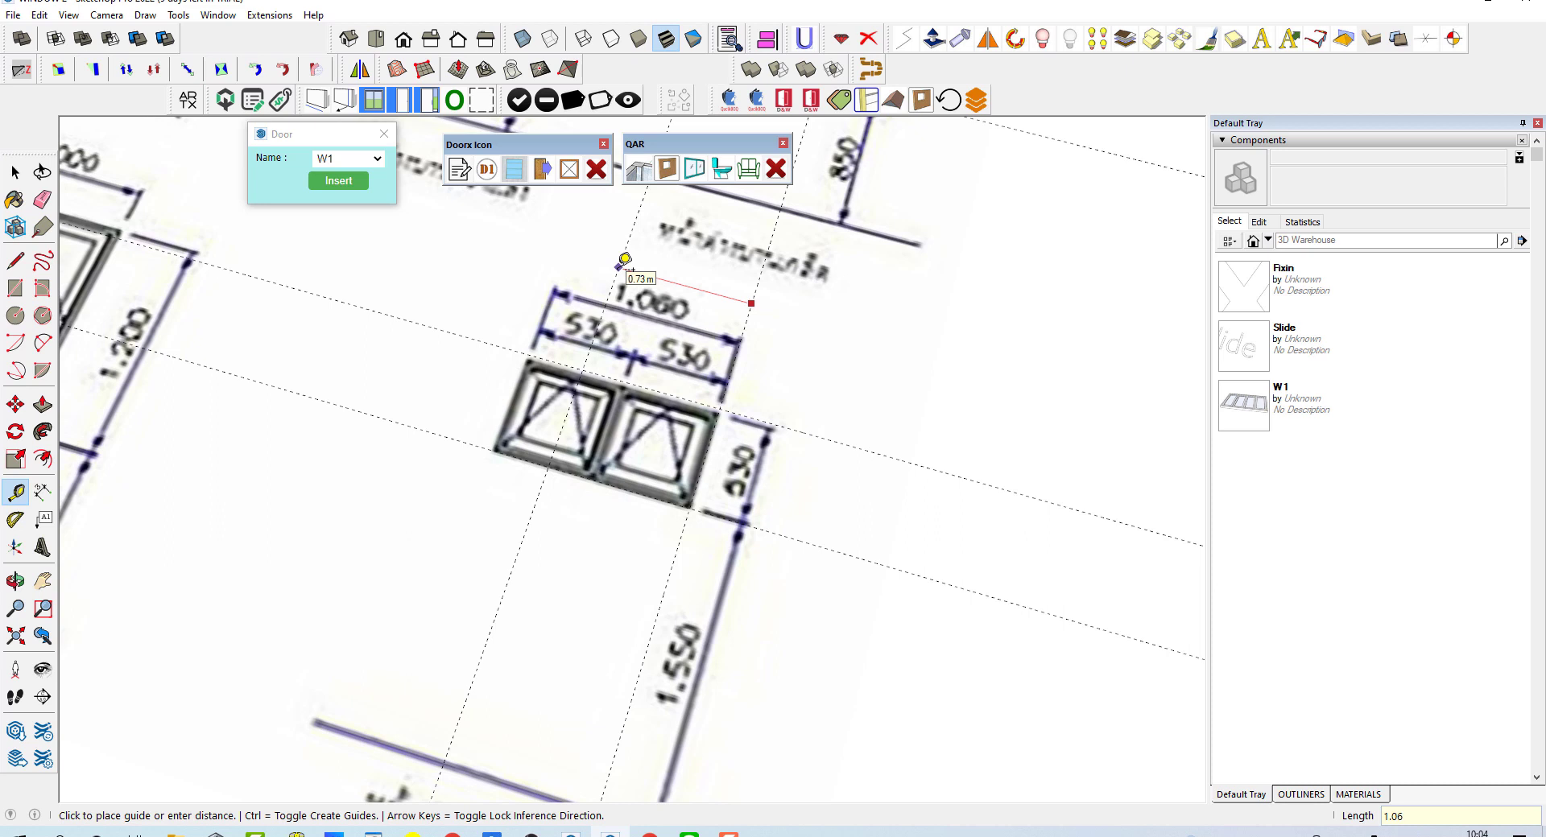
key("Return")
key("space")
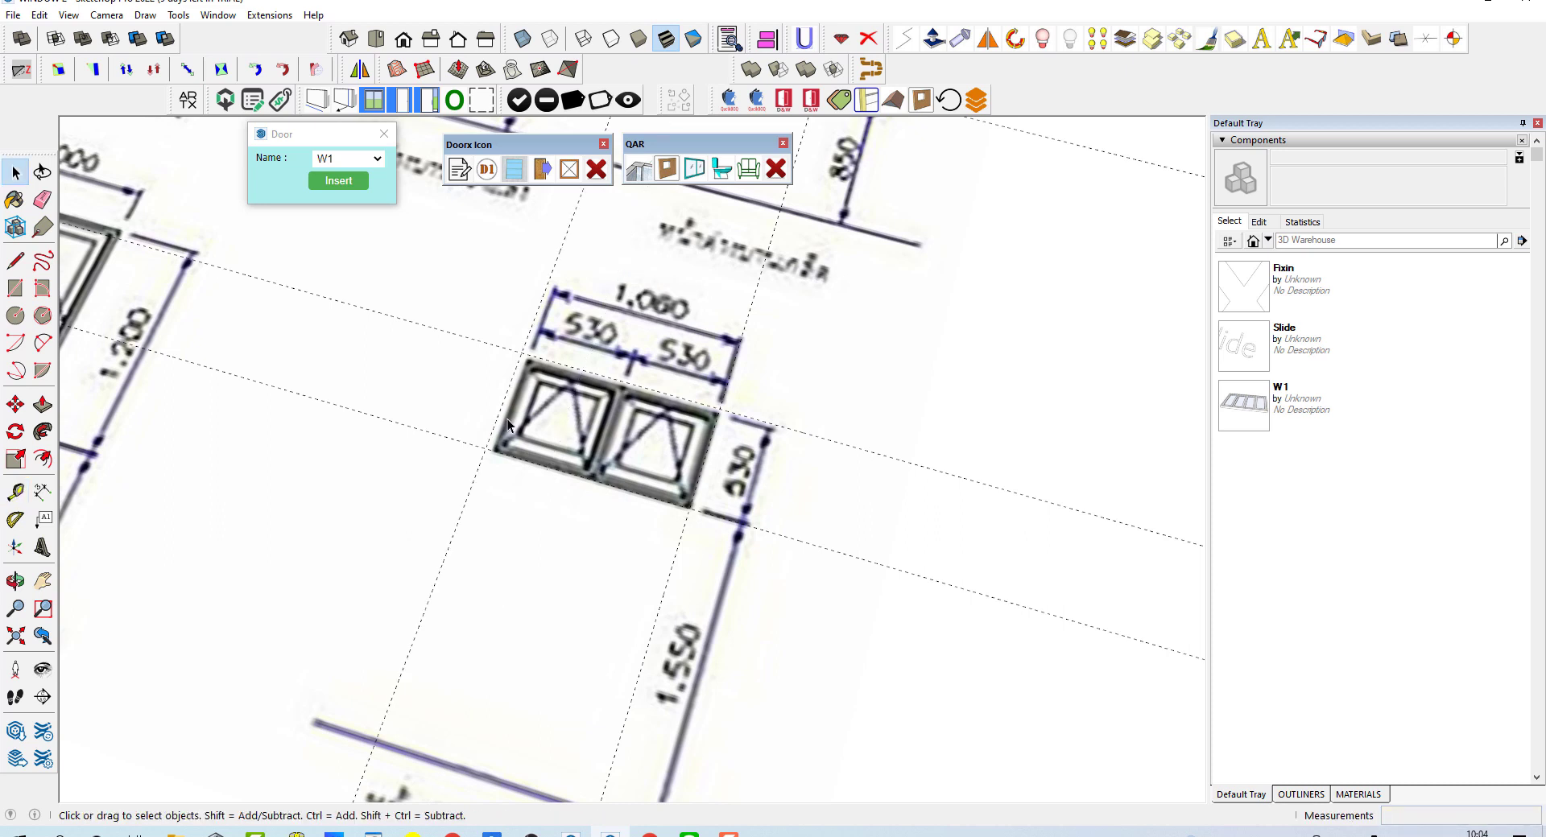
- Draw a rectangle between the guides, split it into two panes, and select it
scroll(508, 424, "up", 2)
key("r")
left_click(479, 459)
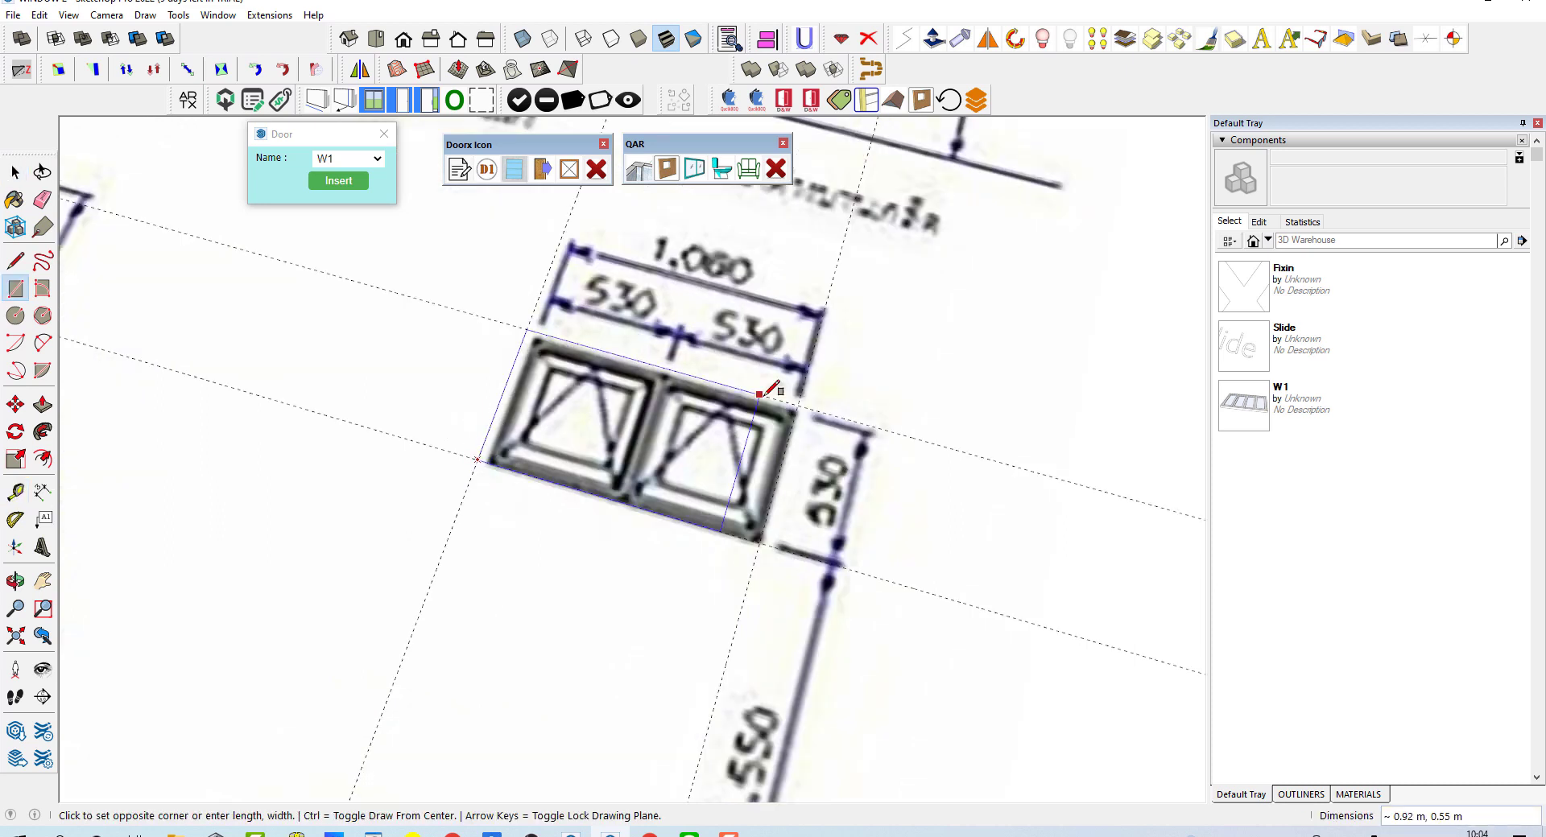
left_click(797, 405)
key("l")
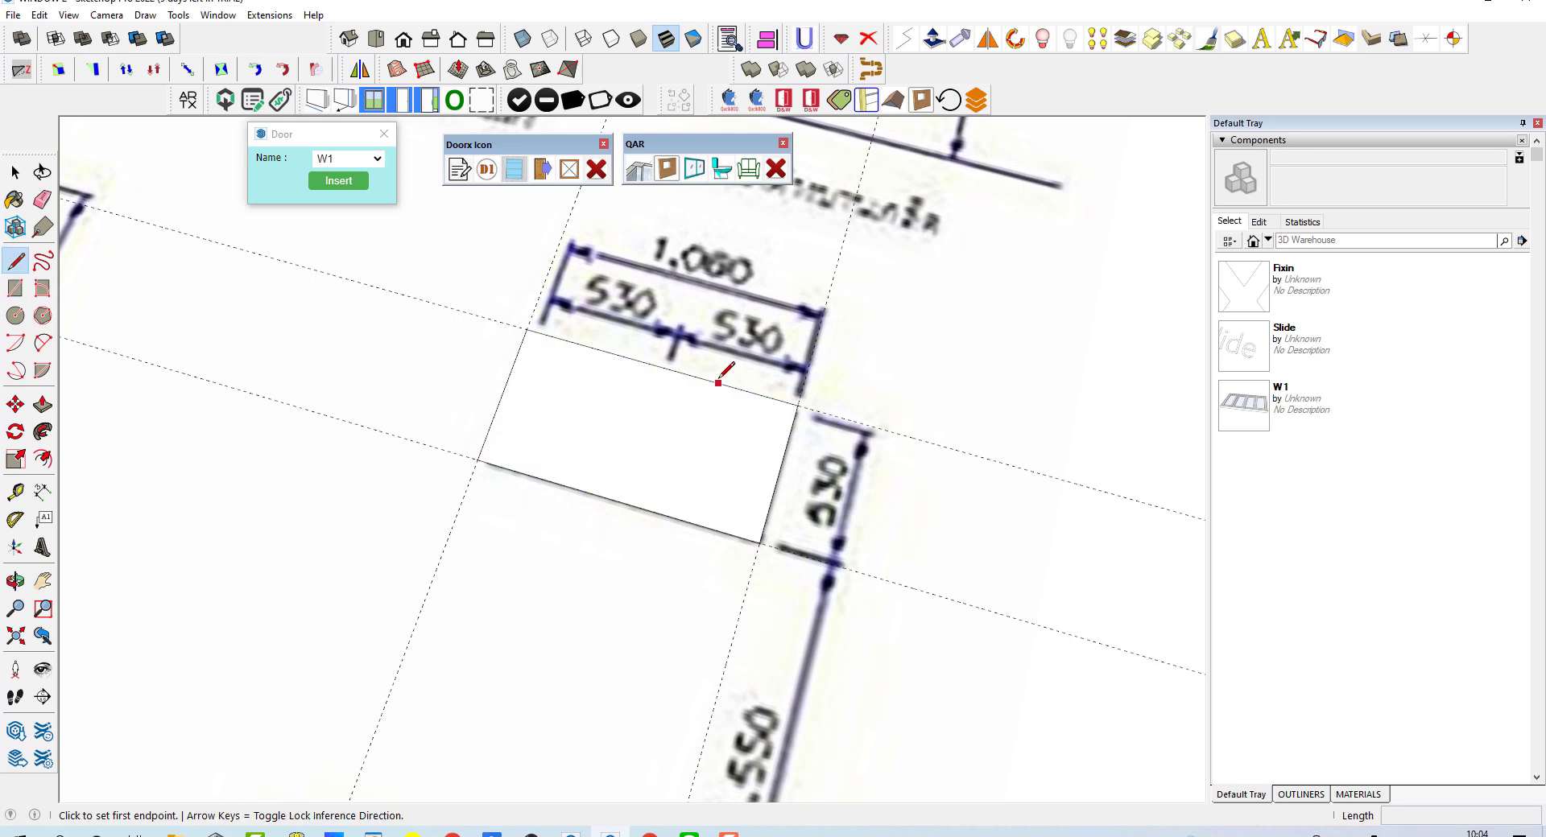
left_click(664, 366)
left_click(617, 494)
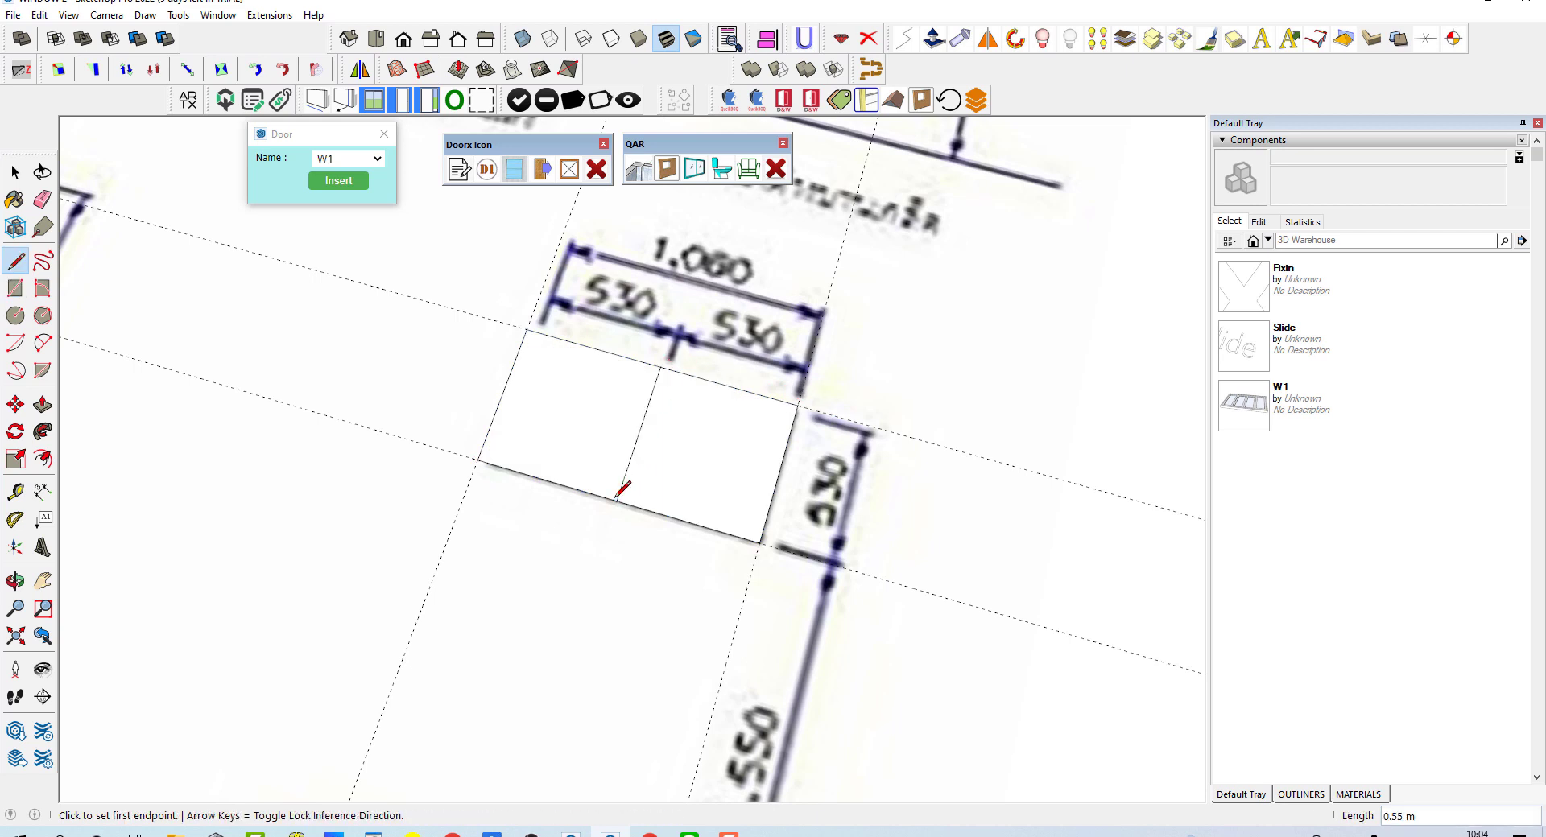
key("space")
triple_click(682, 437)
- Set Name W2, Type Window, Open style for both panes, and generate the 3D window
scroll(632, 463, "down", 1)
scroll(632, 463, "up", 1)
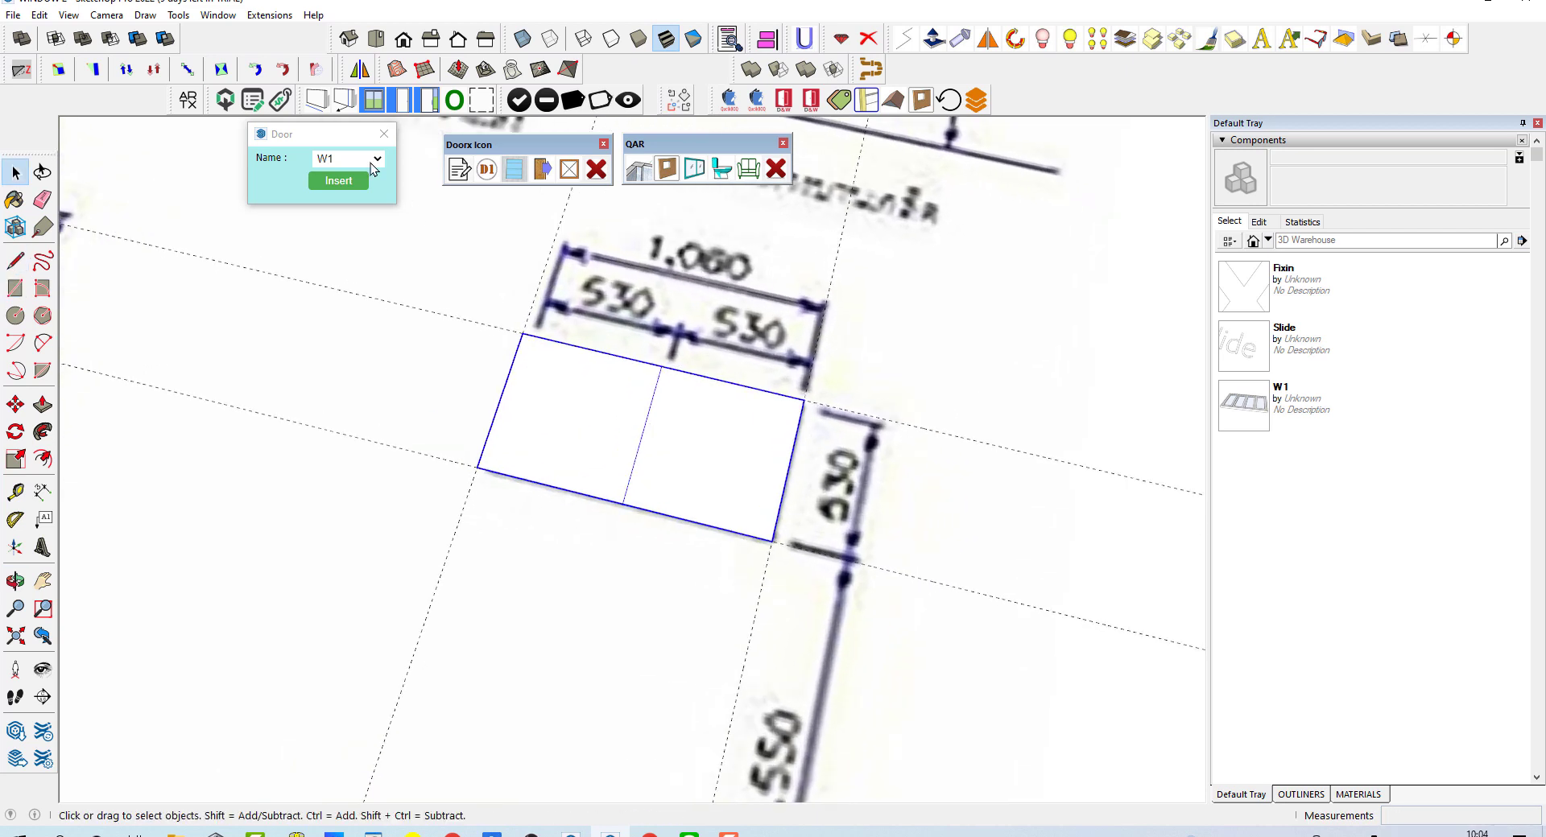
left_click(384, 133)
left_click(459, 170)
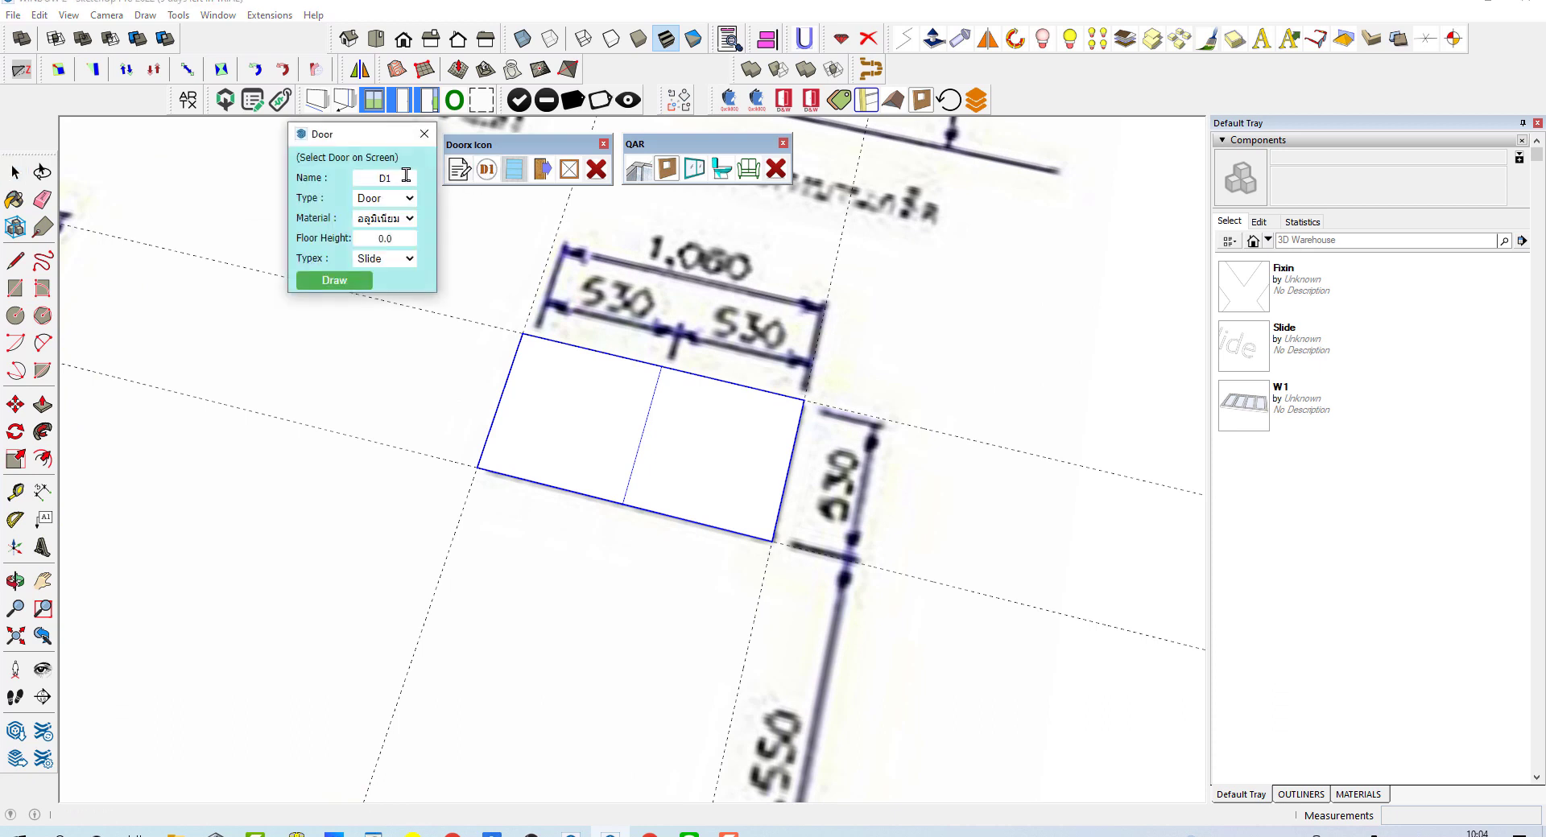
type("W2")
left_click(384, 198)
left_click(389, 228)
left_click(389, 259)
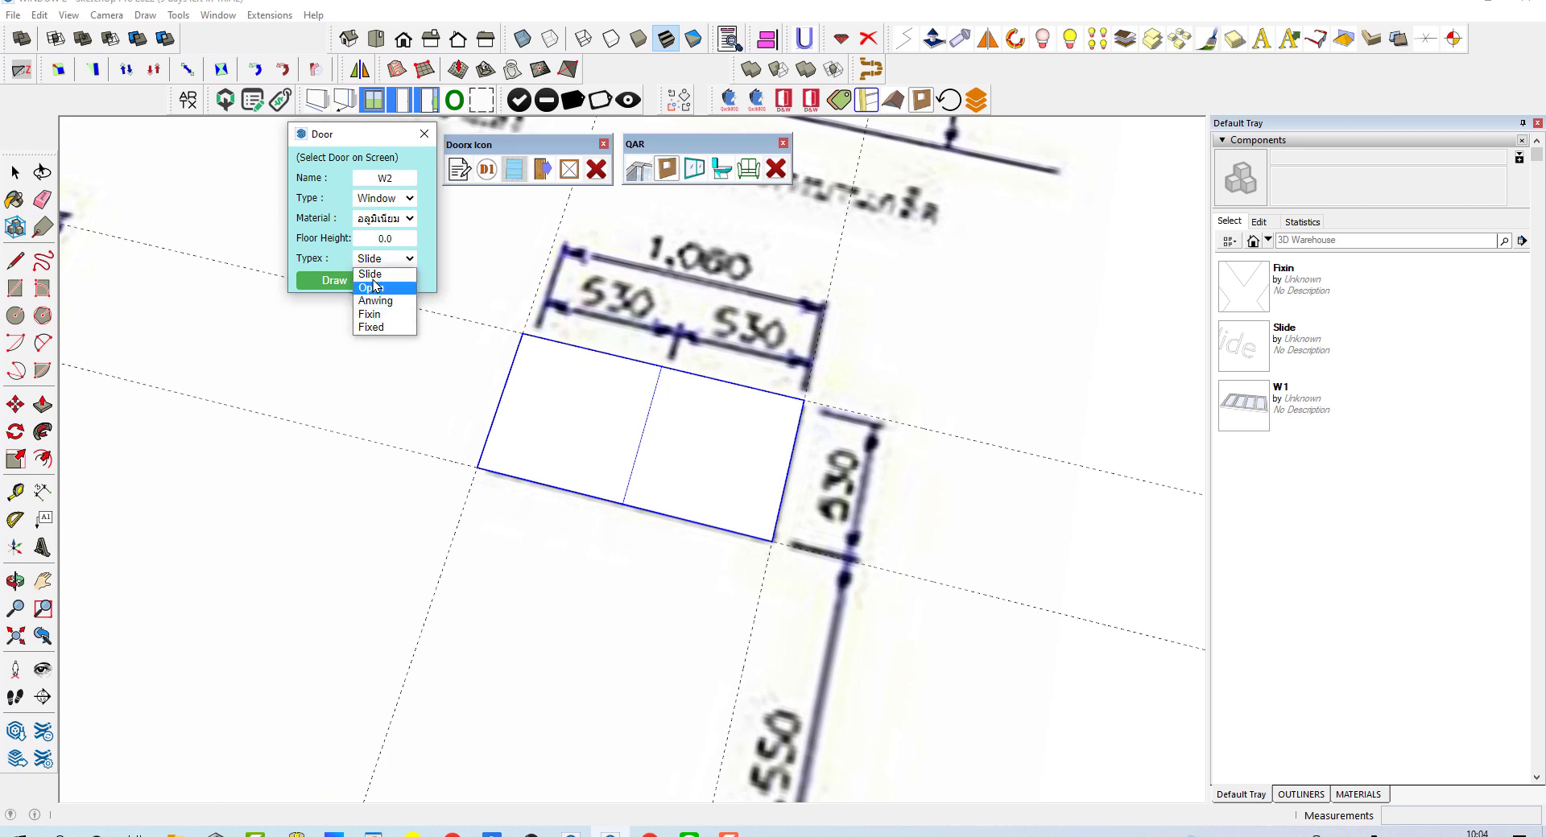
left_click(382, 288)
left_click(561, 394)
scroll(684, 445, "down", 1)
left_click(353, 282)
- Open the new W2 window group for editing and begin moving its parts
scroll(471, 300, "down", 2)
scroll(471, 301, "down", 2)
scroll(613, 404, "up", 2)
scroll(613, 404, "up", 2)
scroll(552, 354, "up", 1)
left_click(553, 355)
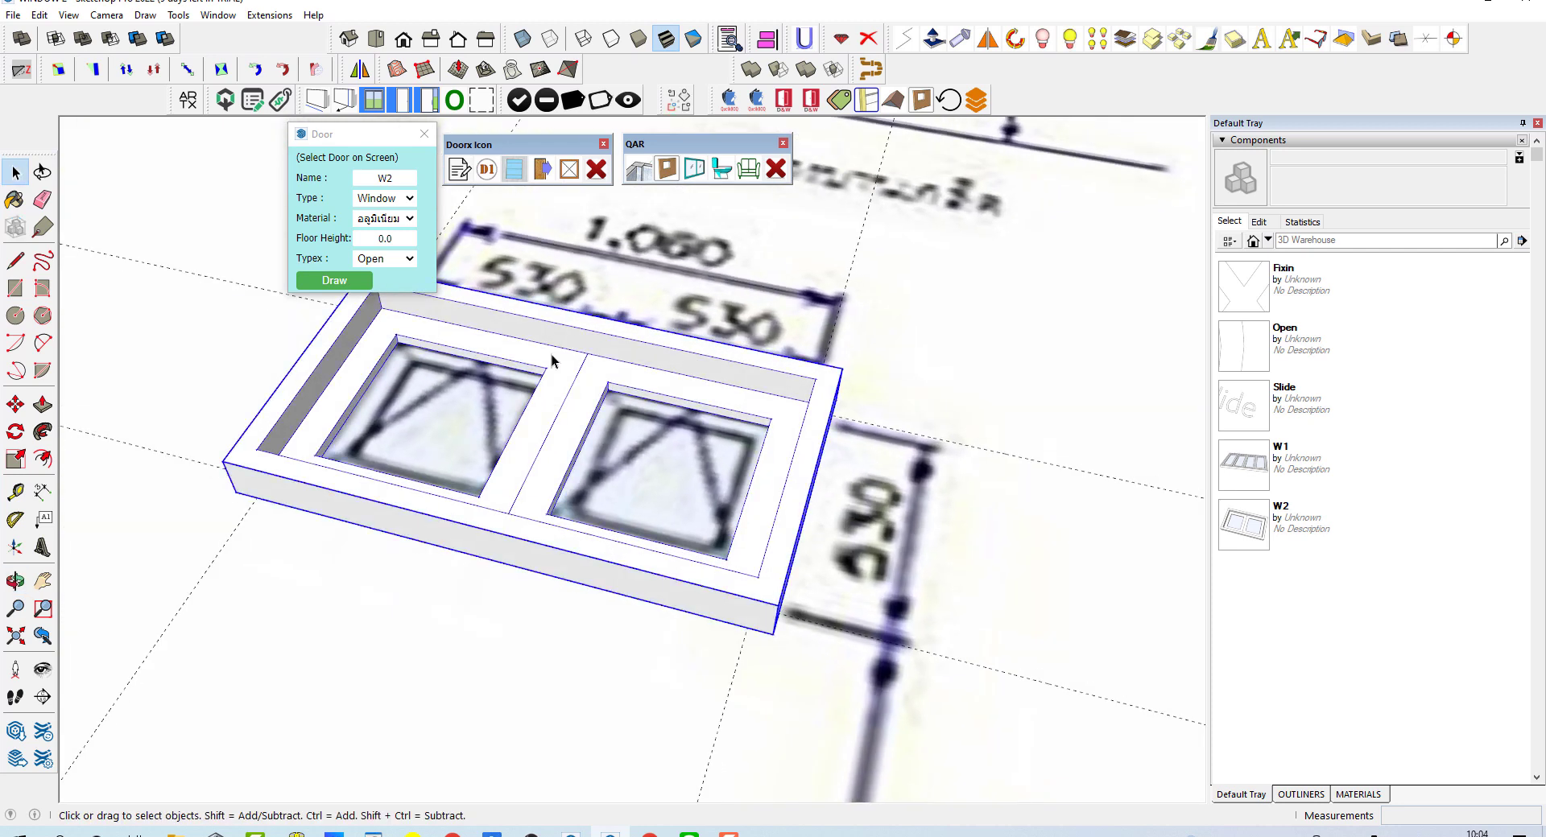
double_click(553, 354)
scroll(598, 372, "up", 2)
key("m")
left_click(584, 348)
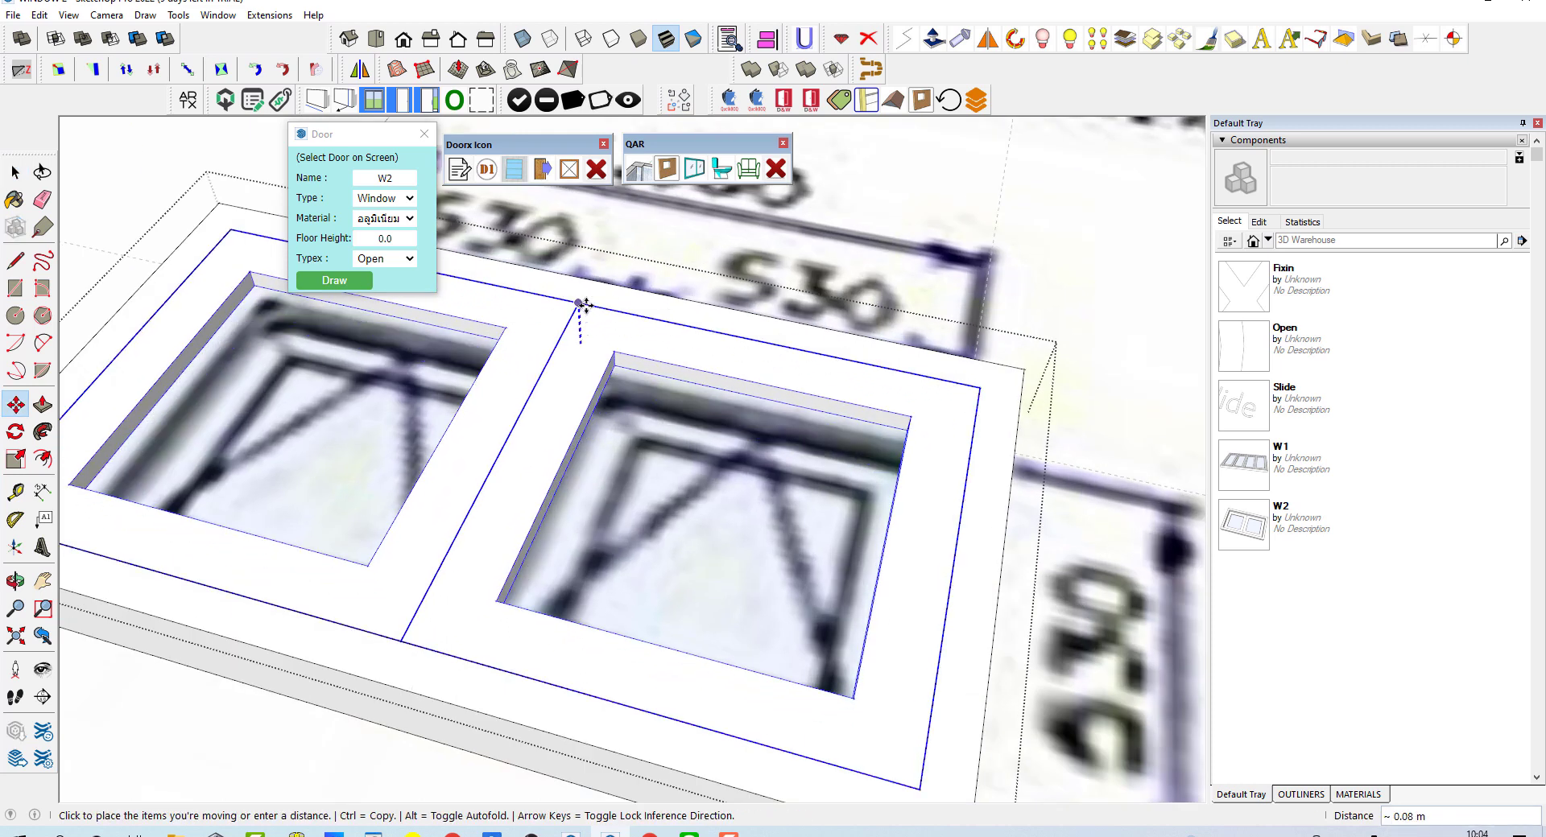
middle_click_drag(583, 303, 671, 464)
key("space")
- Insert a W2 window from the window bay panel onto the end wall
scroll(671, 464, "down", 5)
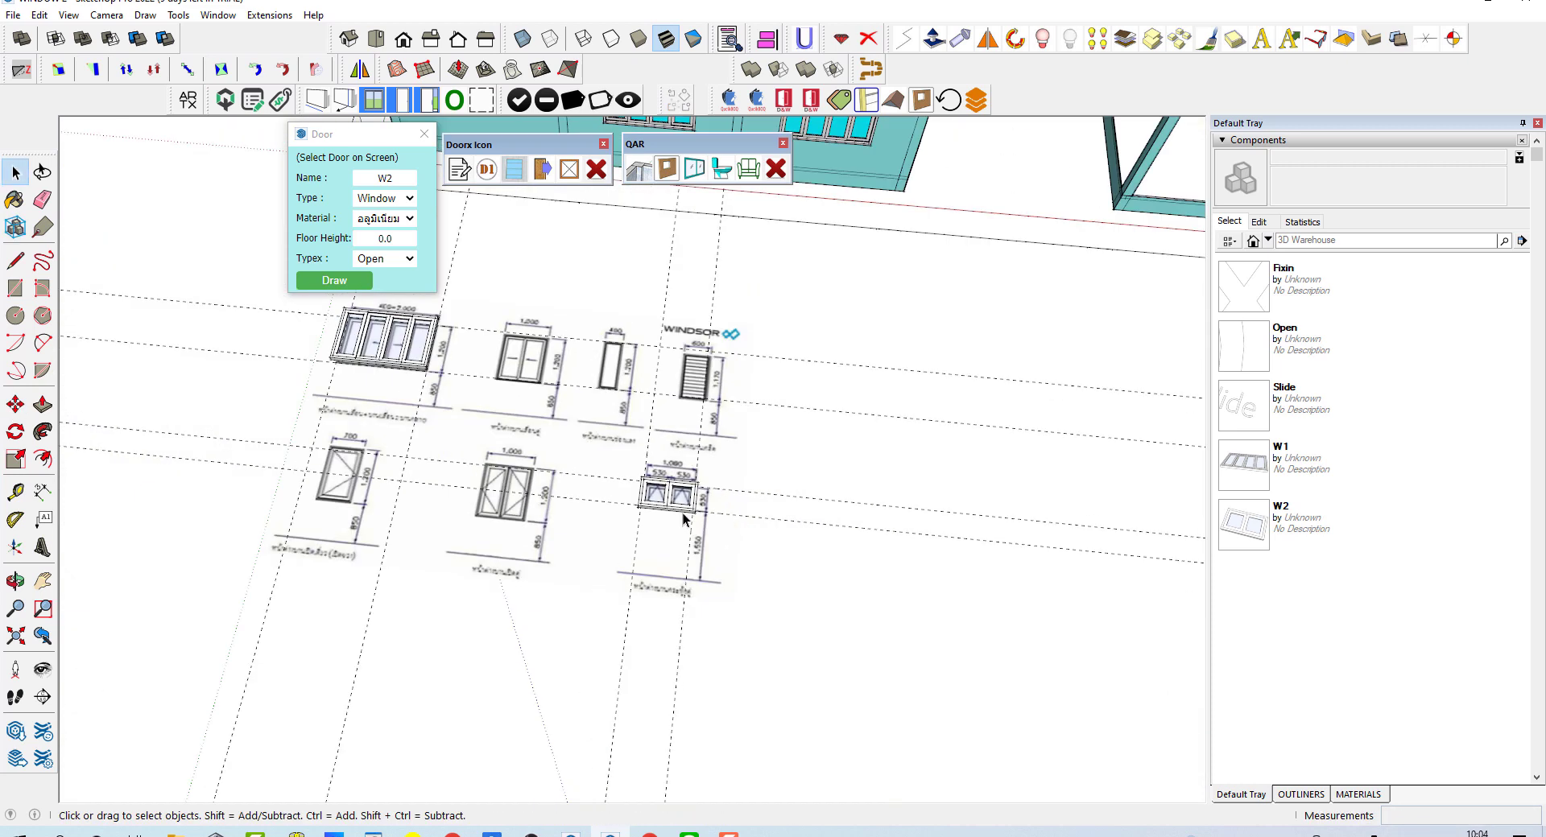
scroll(650, 665, "down", 5)
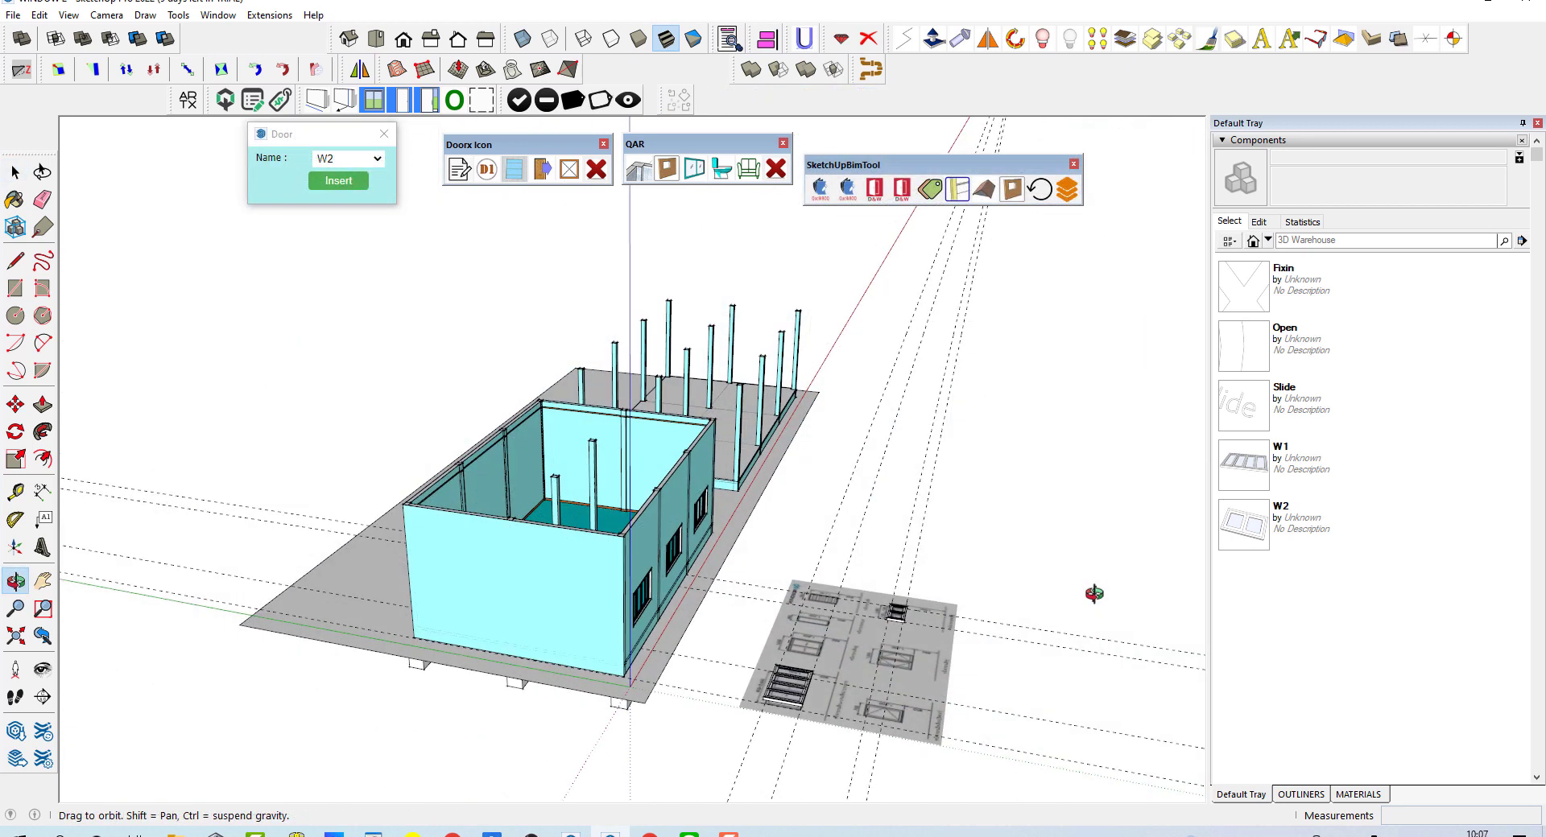
middle_click_drag(478, 597, 434, 402)
left_click(384, 134)
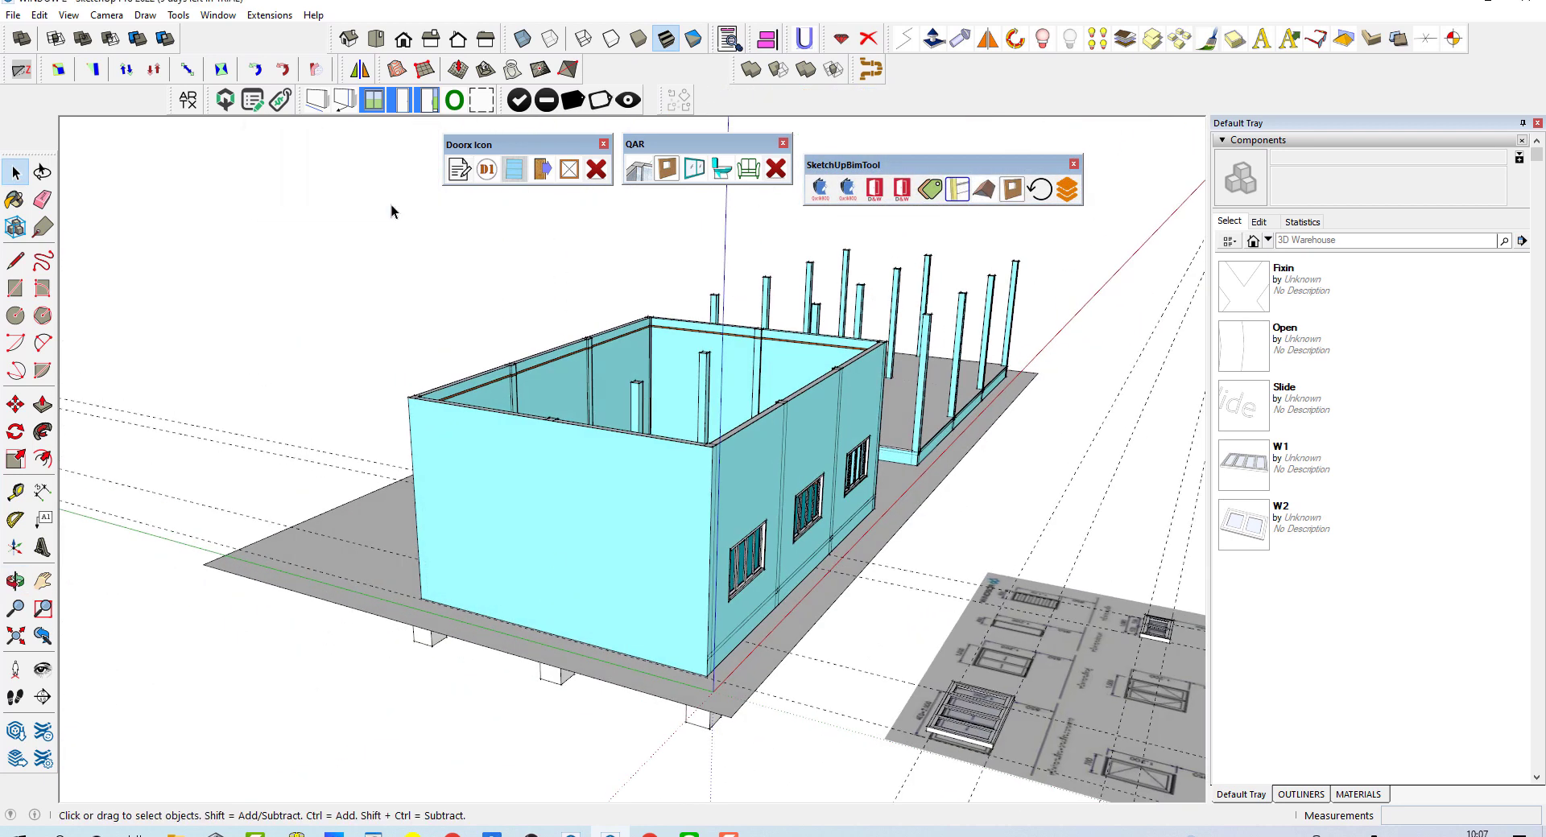
left_click(541, 171)
left_click(352, 159)
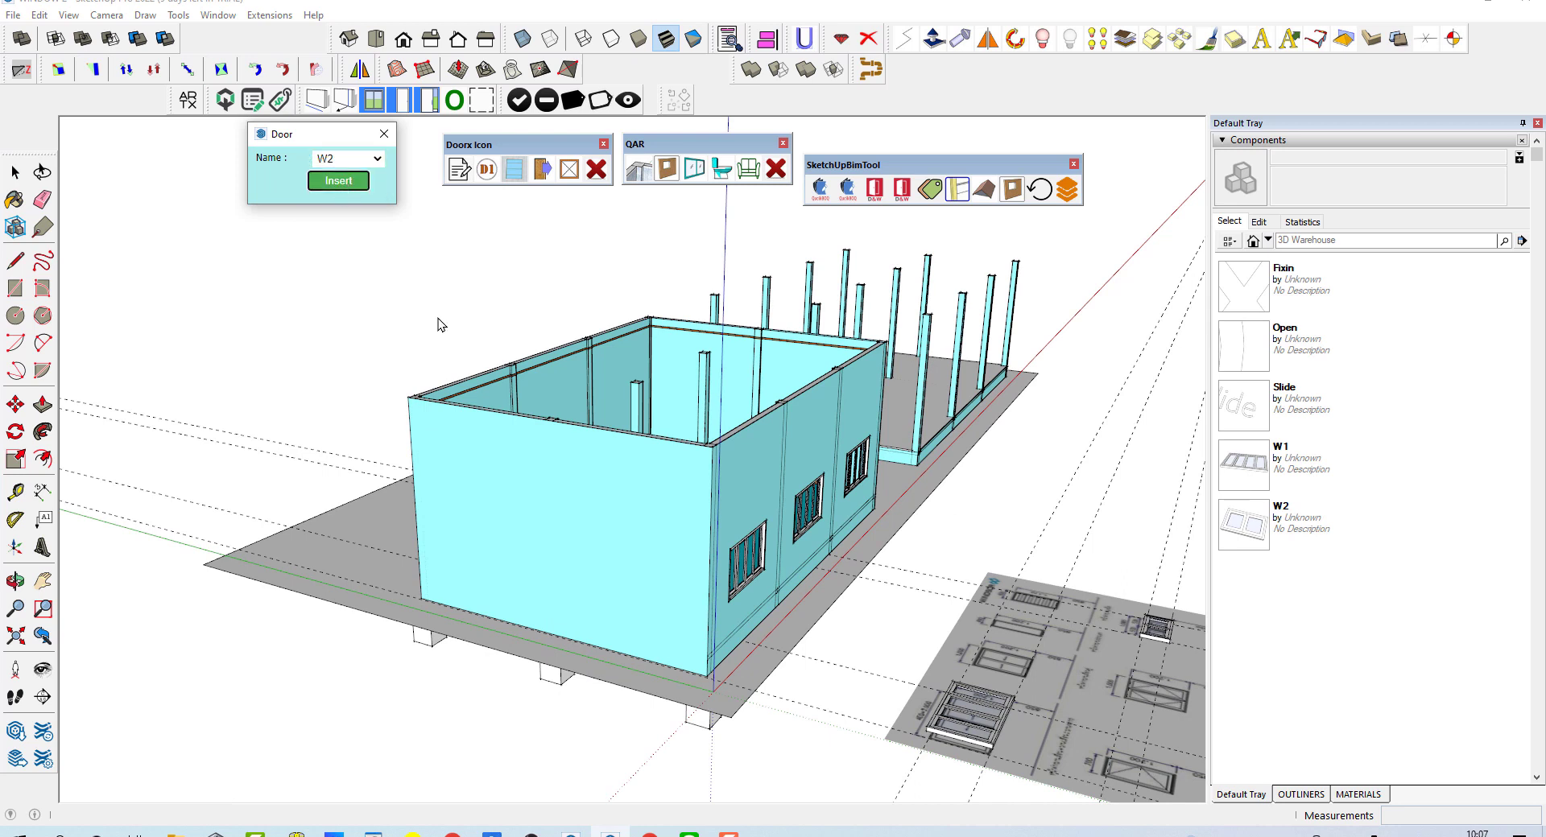
left_click(348, 182)
scroll(612, 588, "up", 3)
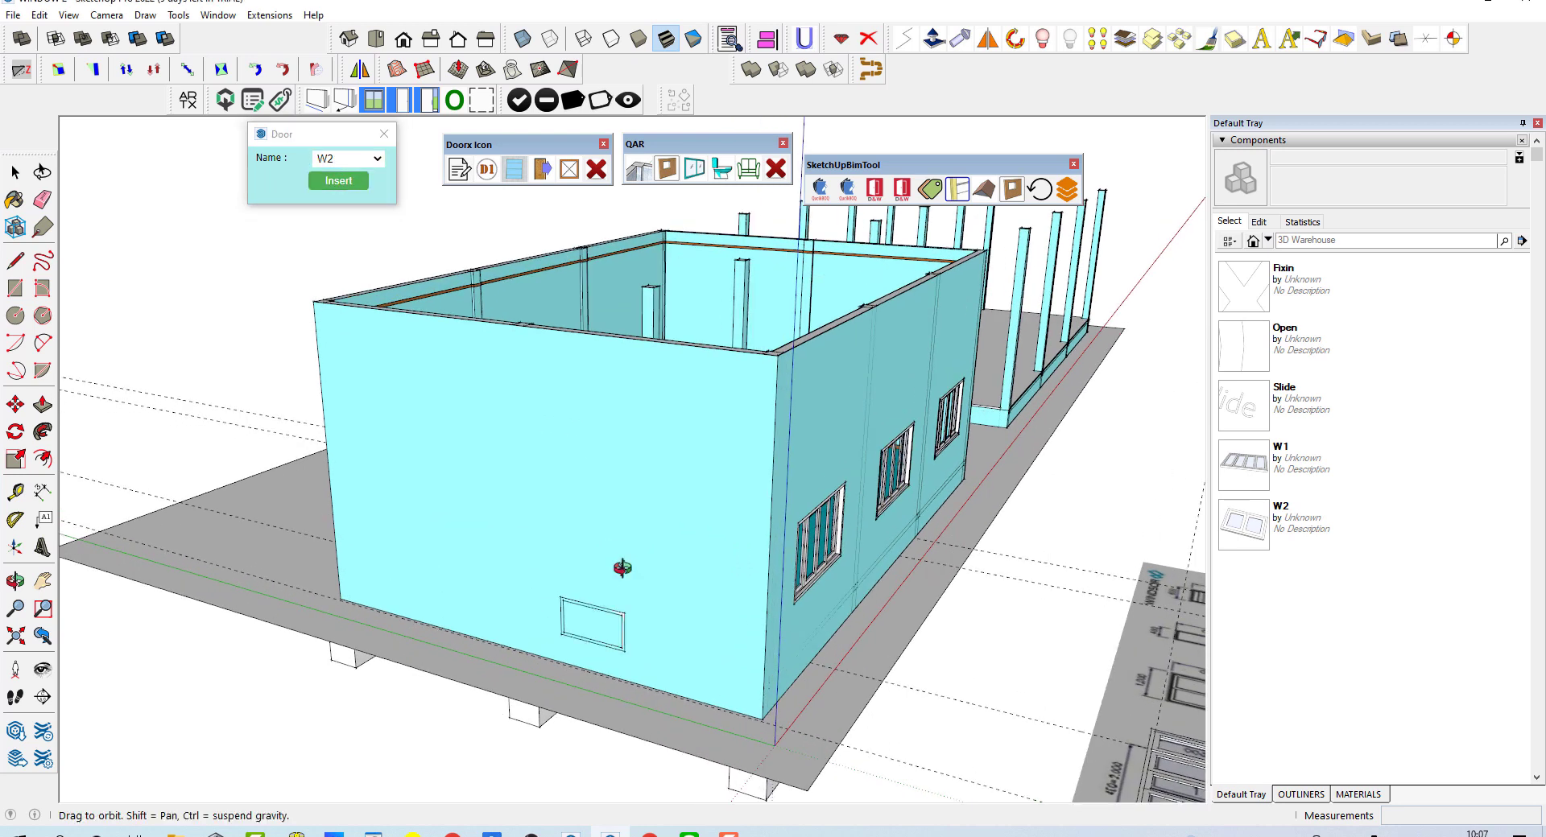
middle_click_drag(622, 571, 705, 633)
left_click(705, 632)
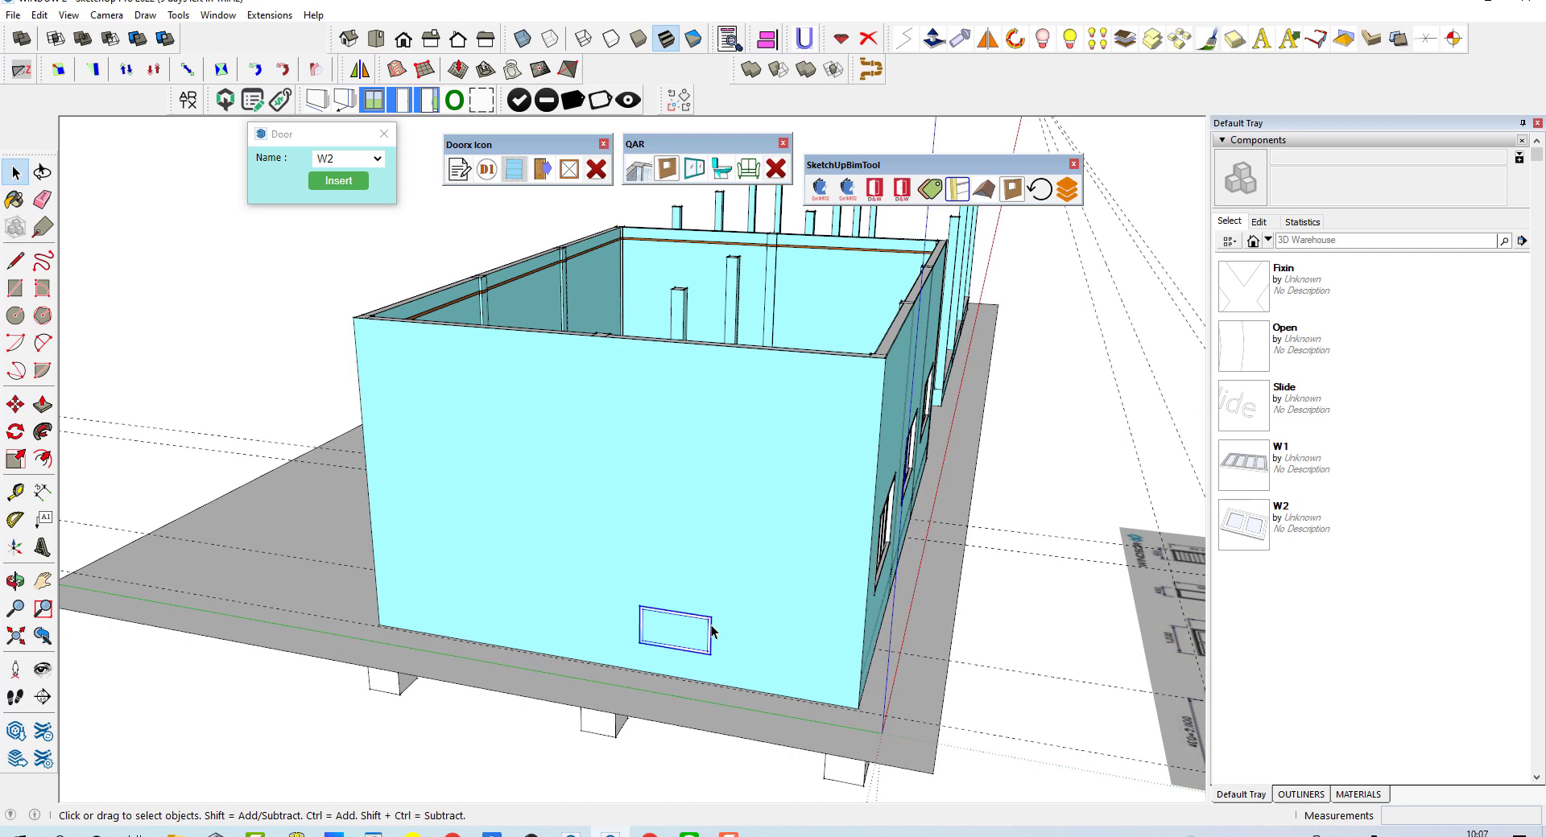
- Raise the W2 window higher up the wall and copy it once to the right
key("m")
left_click(686, 636)
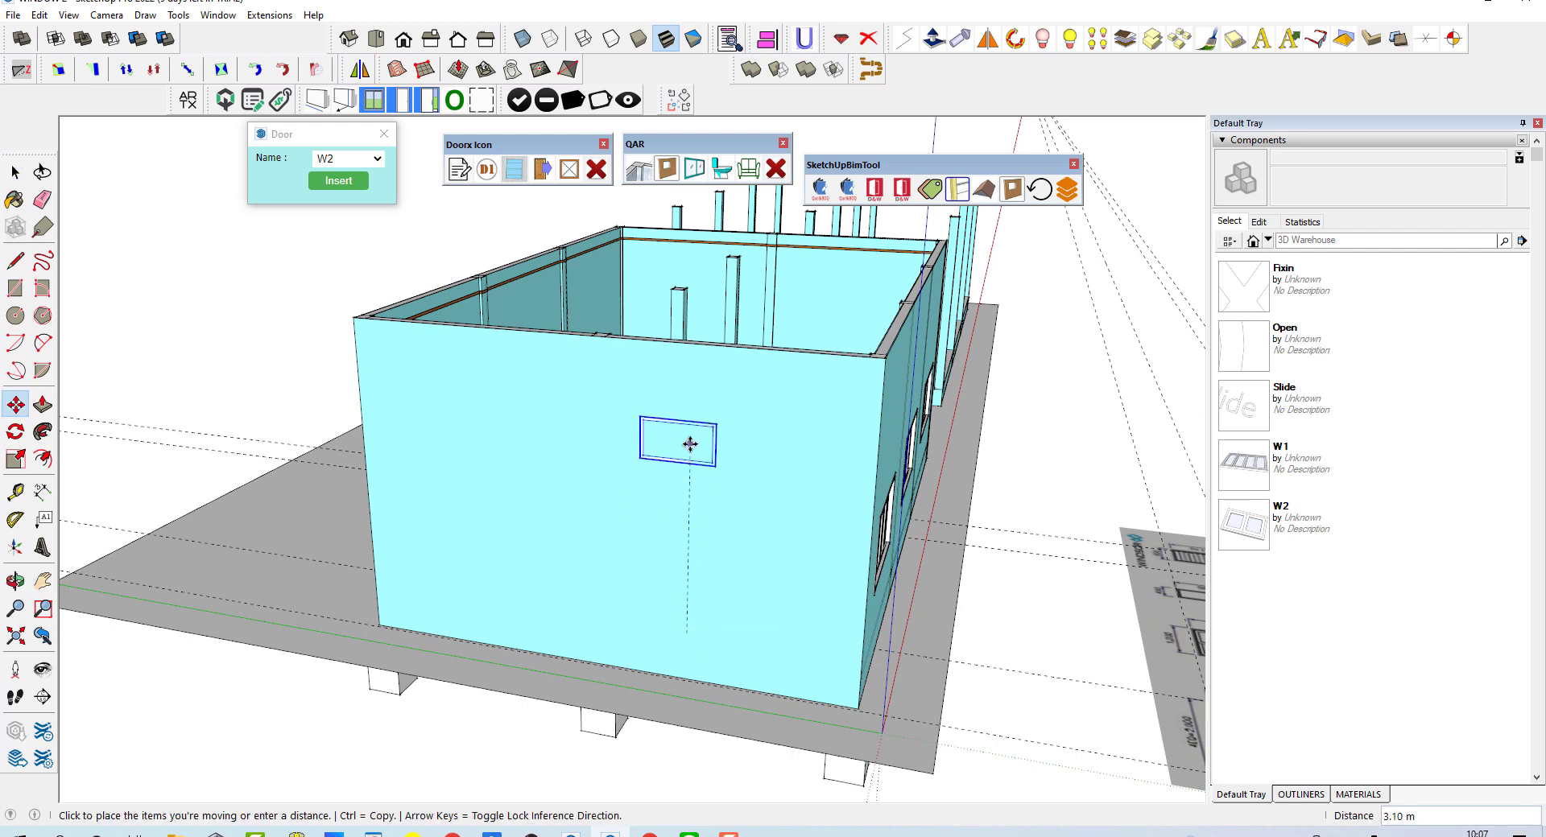
left_click(690, 417)
scroll(690, 419, "up", 3)
middle_click_drag(690, 483, 714, 541)
left_click(713, 541)
left_click(678, 534)
key("ctrl")
left_click(707, 557)
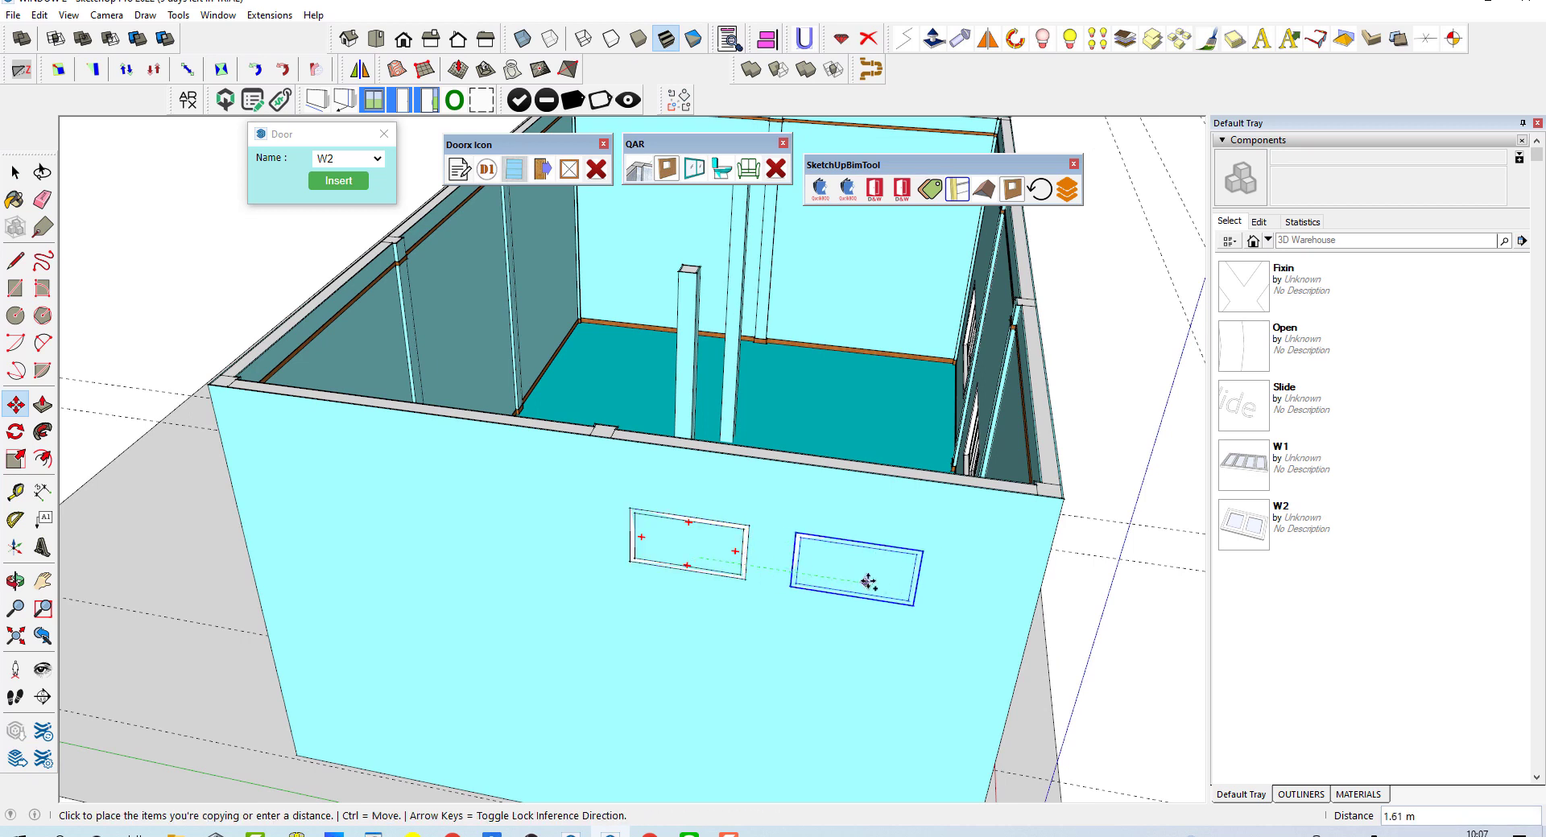
left_click(881, 585)
key("space")
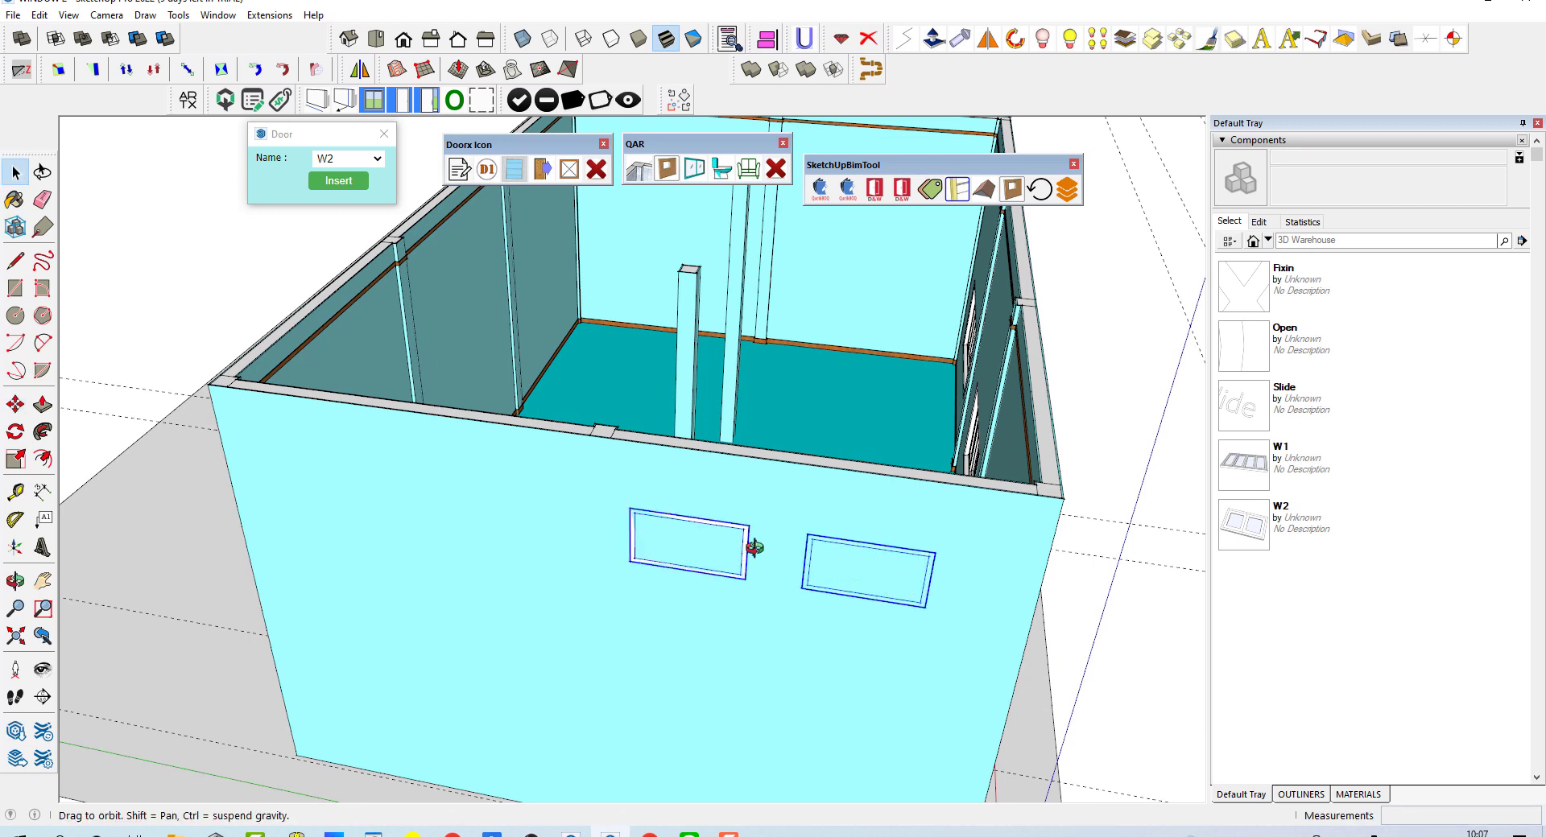
- Copy both window frames to the left, making four windows in a row
middle_click_drag(736, 552, 794, 602)
key("m")
key("ctrl")
left_click(793, 602)
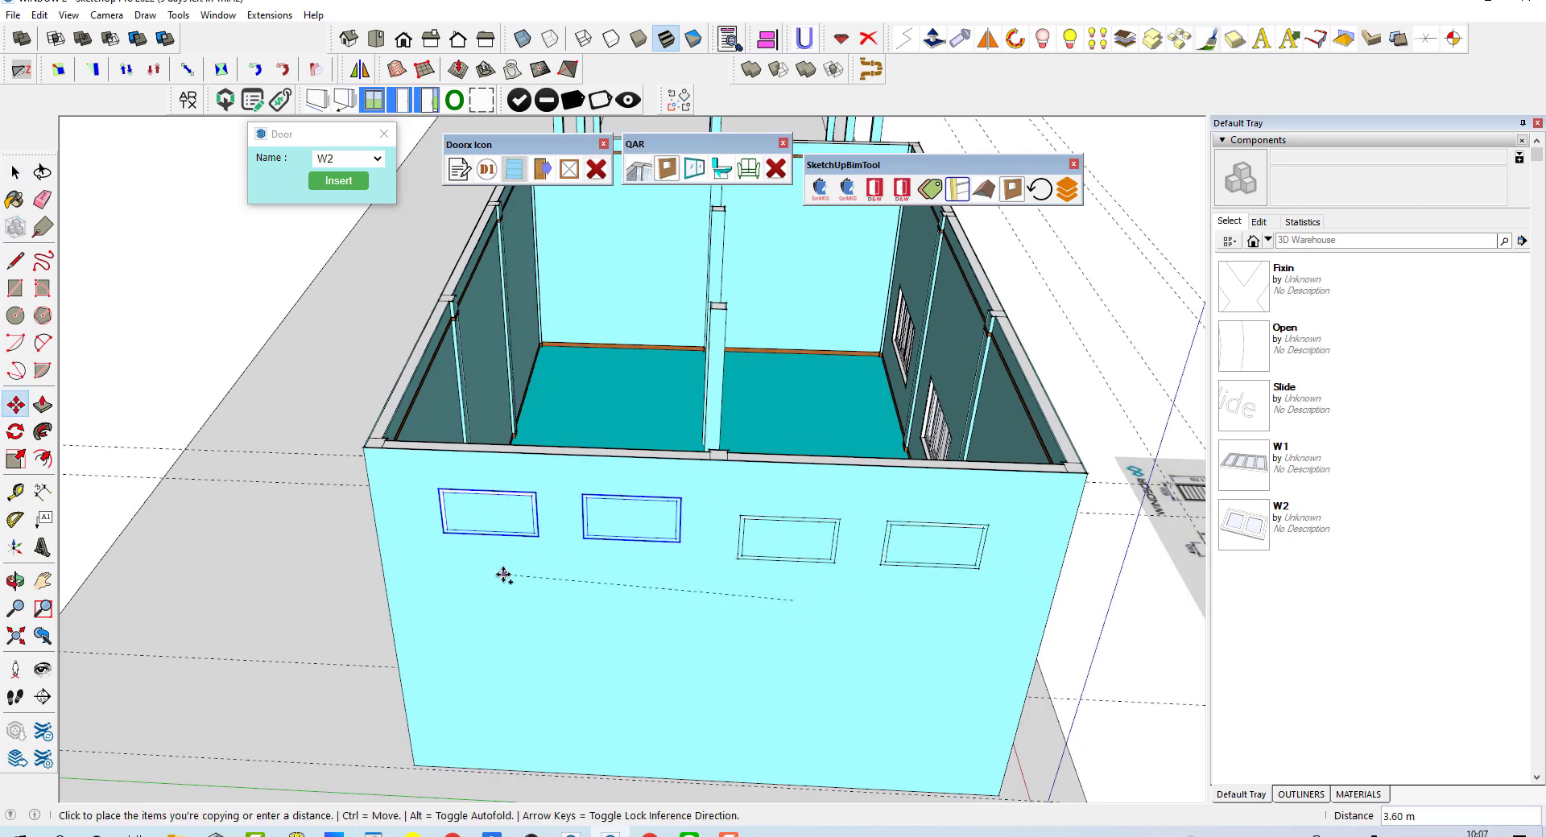
left_click(501, 576)
key("space")
middle_click_drag(307, 602, 268, 519)
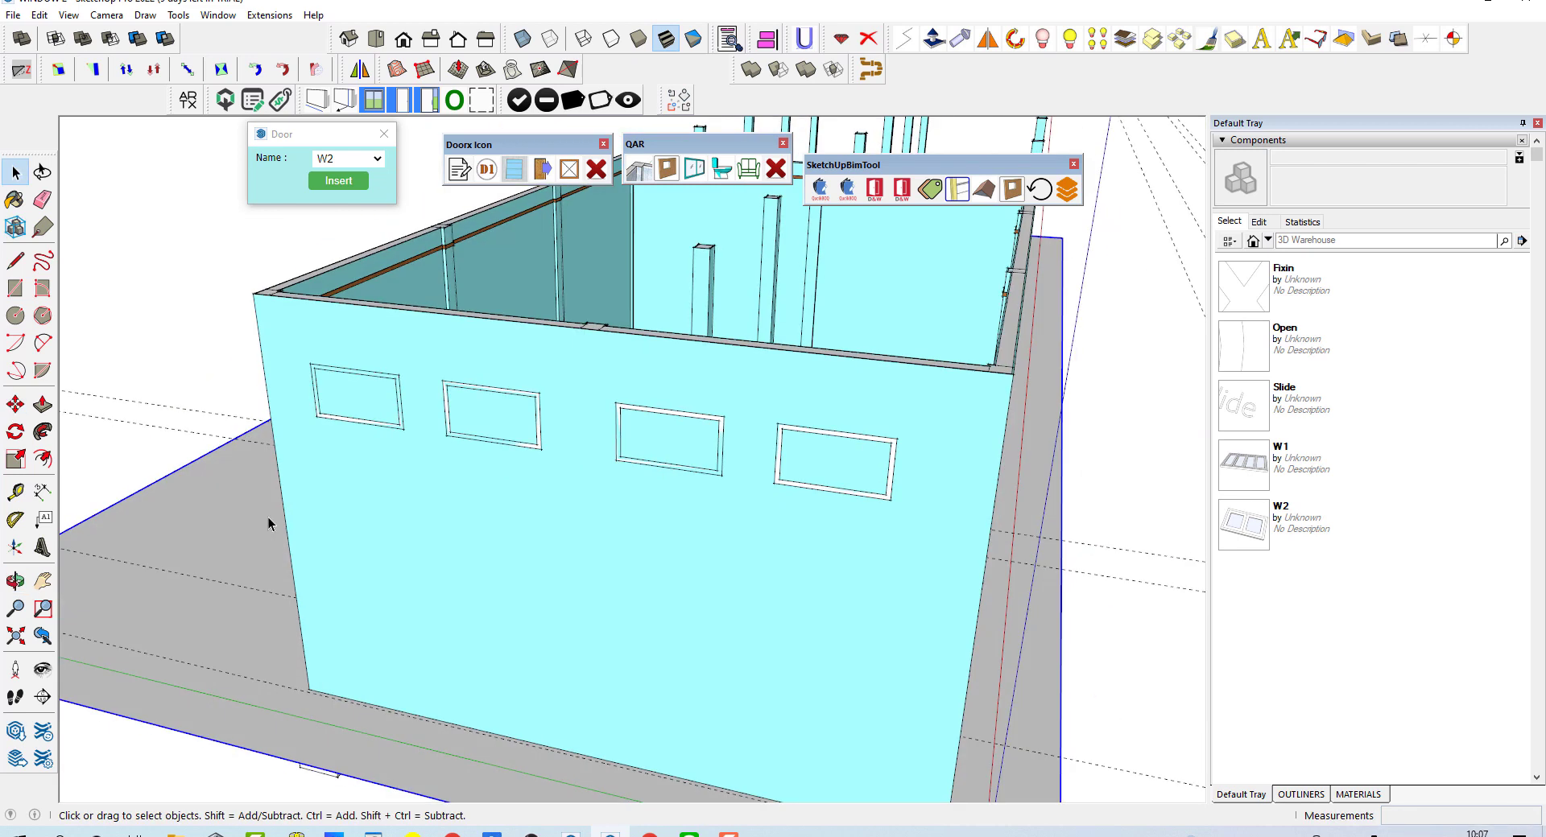
left_click_drag(902, 164, 1109, 180)
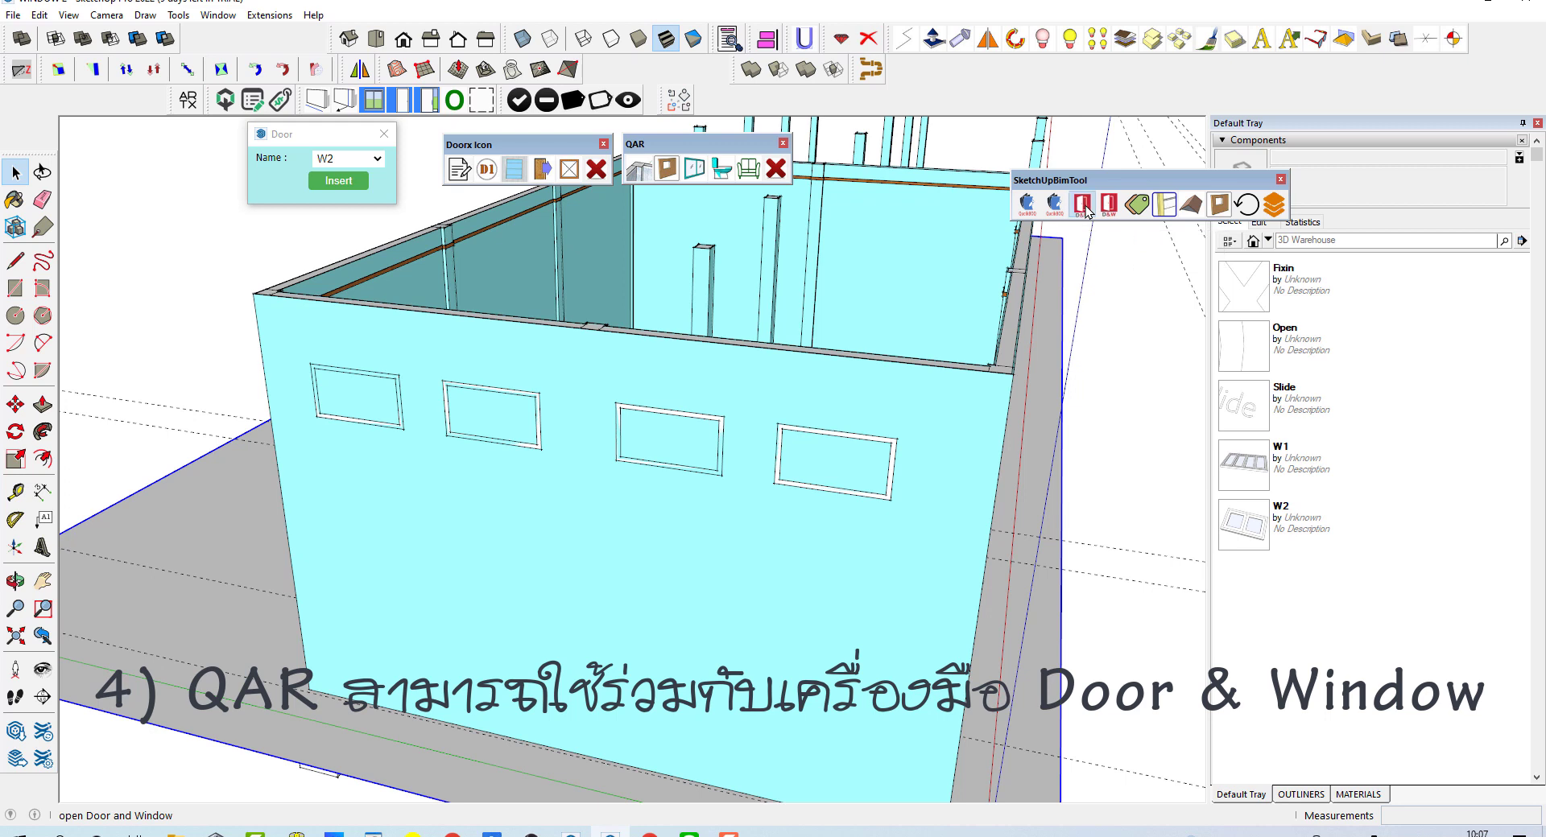
- In the door and window panel, cut each of the four W2 openings and glaze them
left_click(1085, 207)
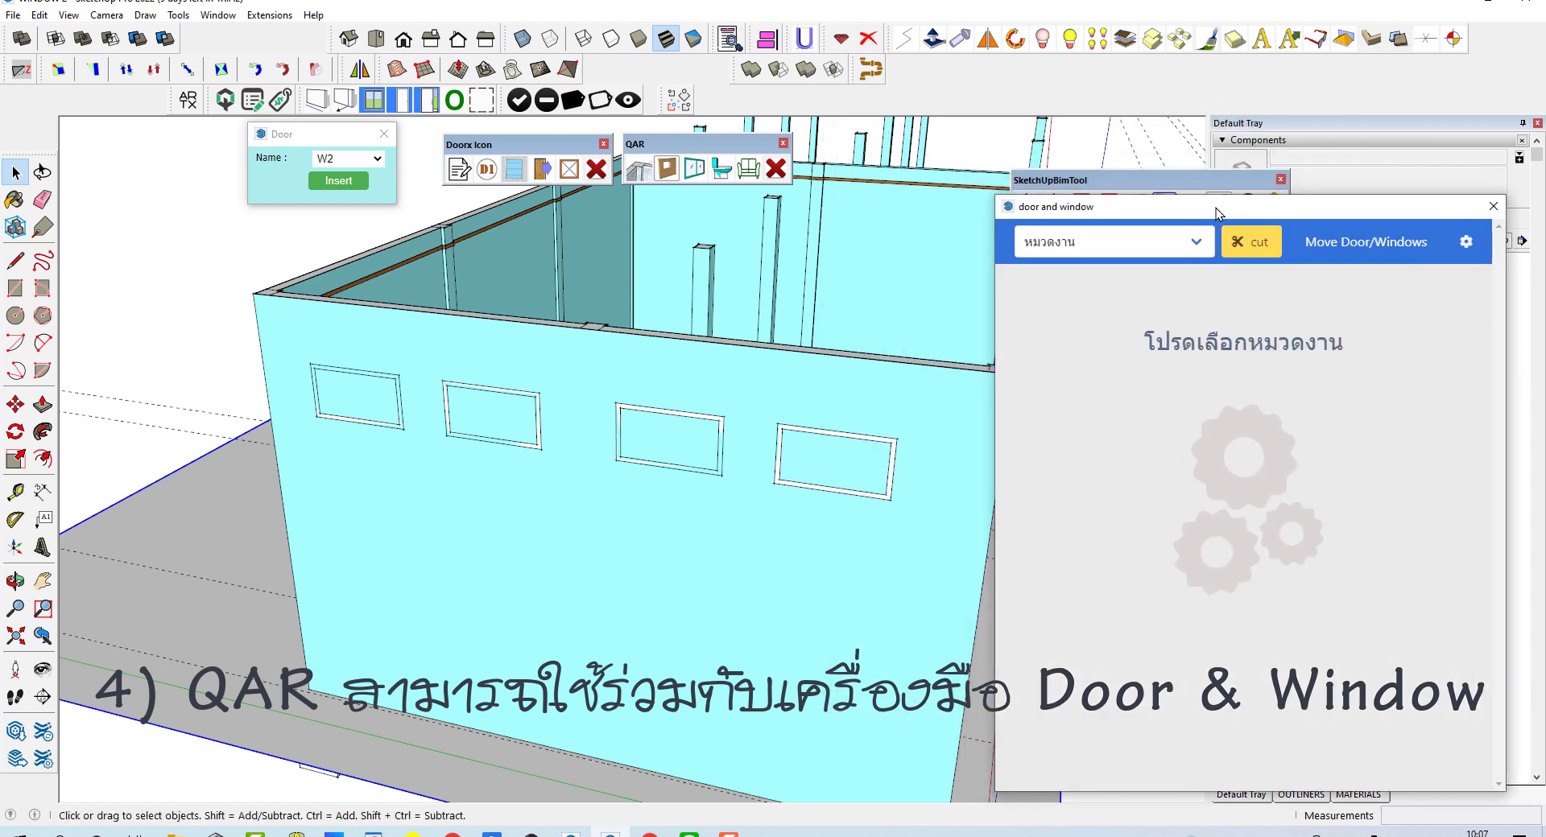
left_click(843, 439)
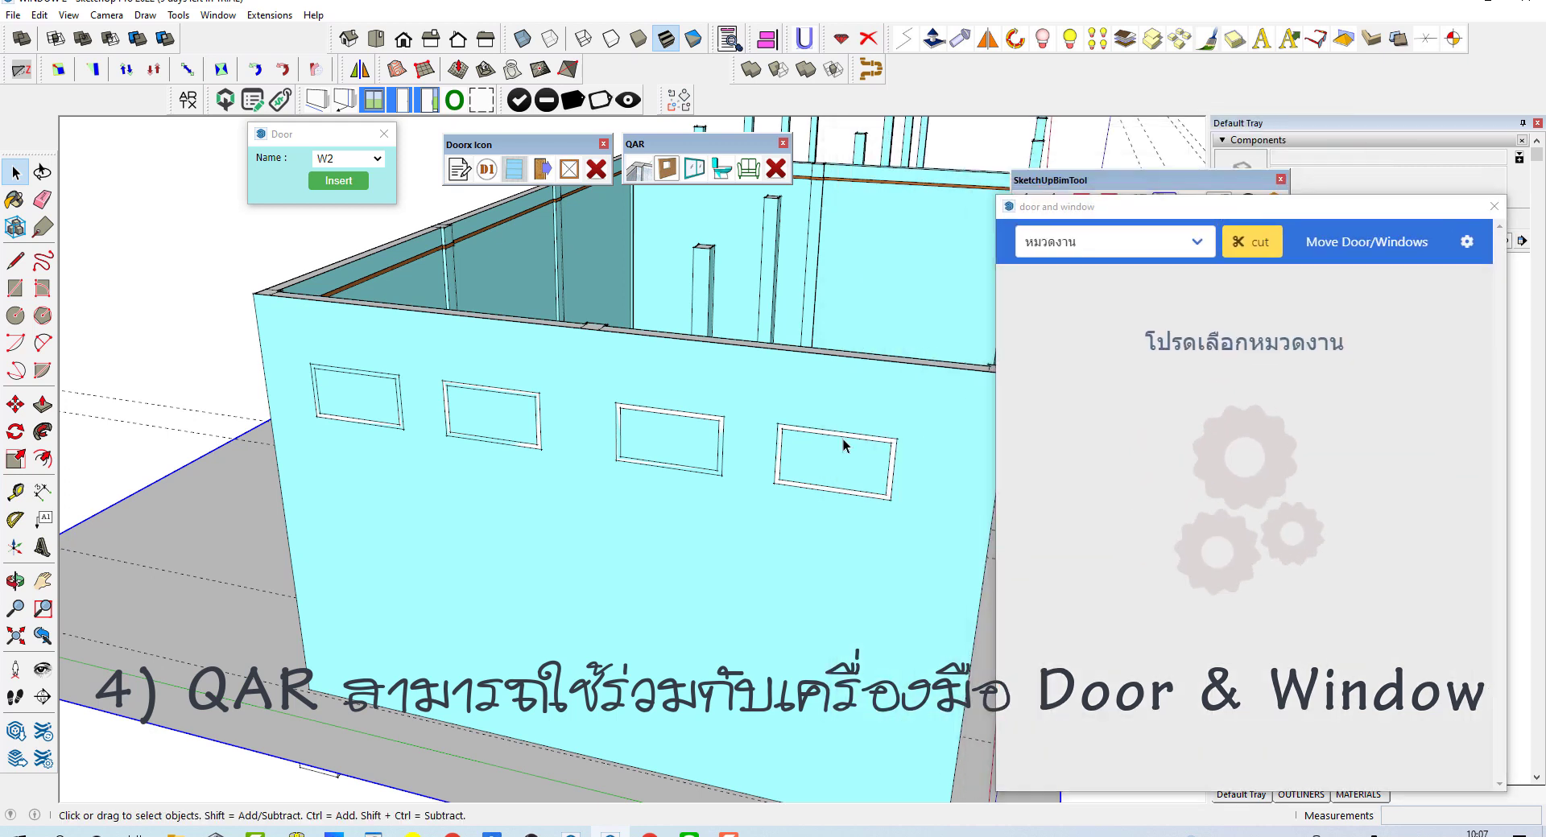
left_click(1257, 239)
left_click(678, 410)
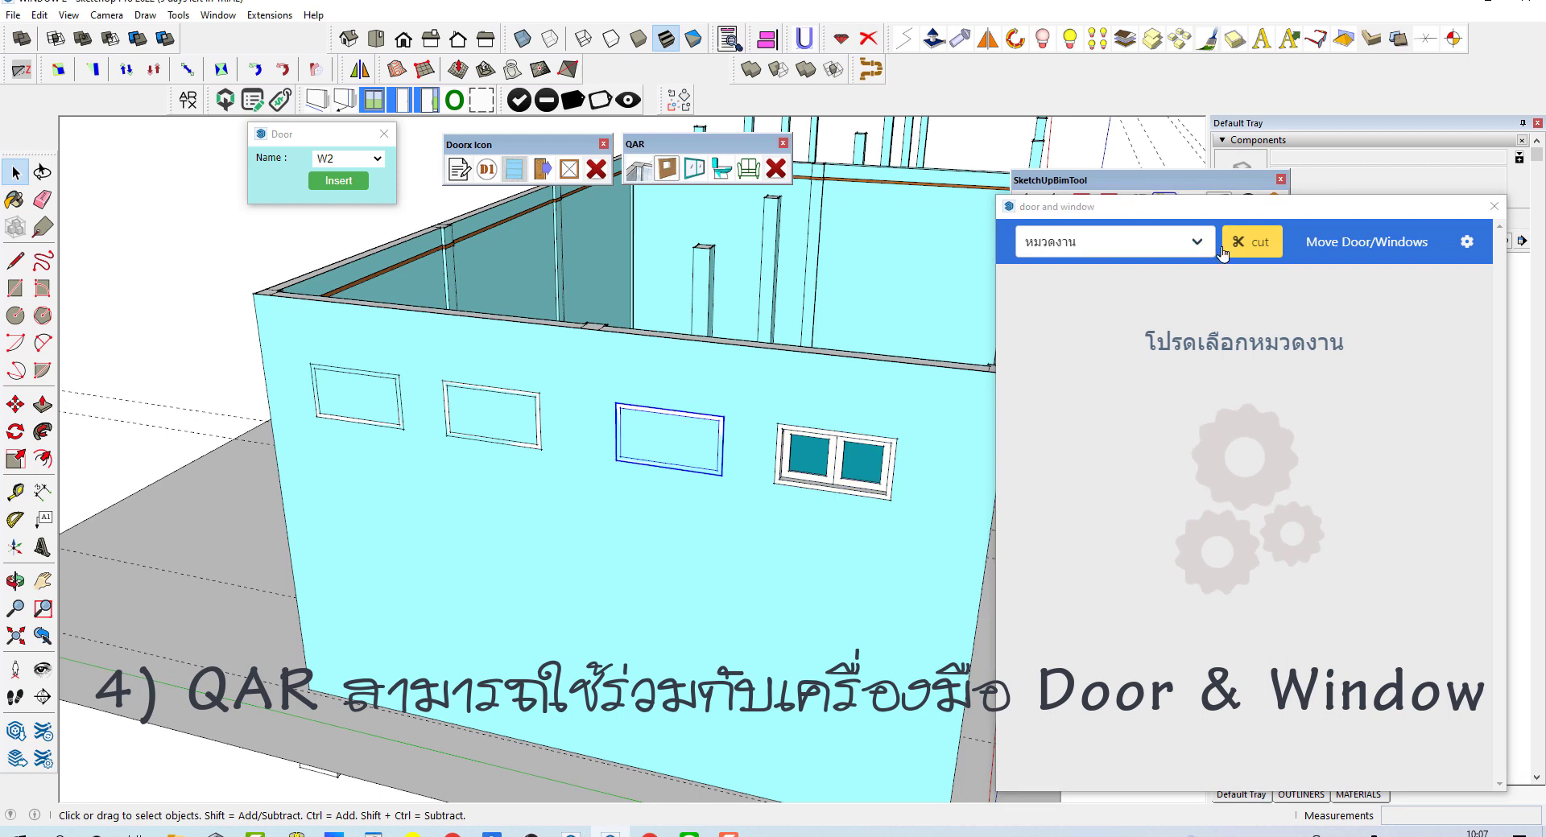
left_click(491, 387)
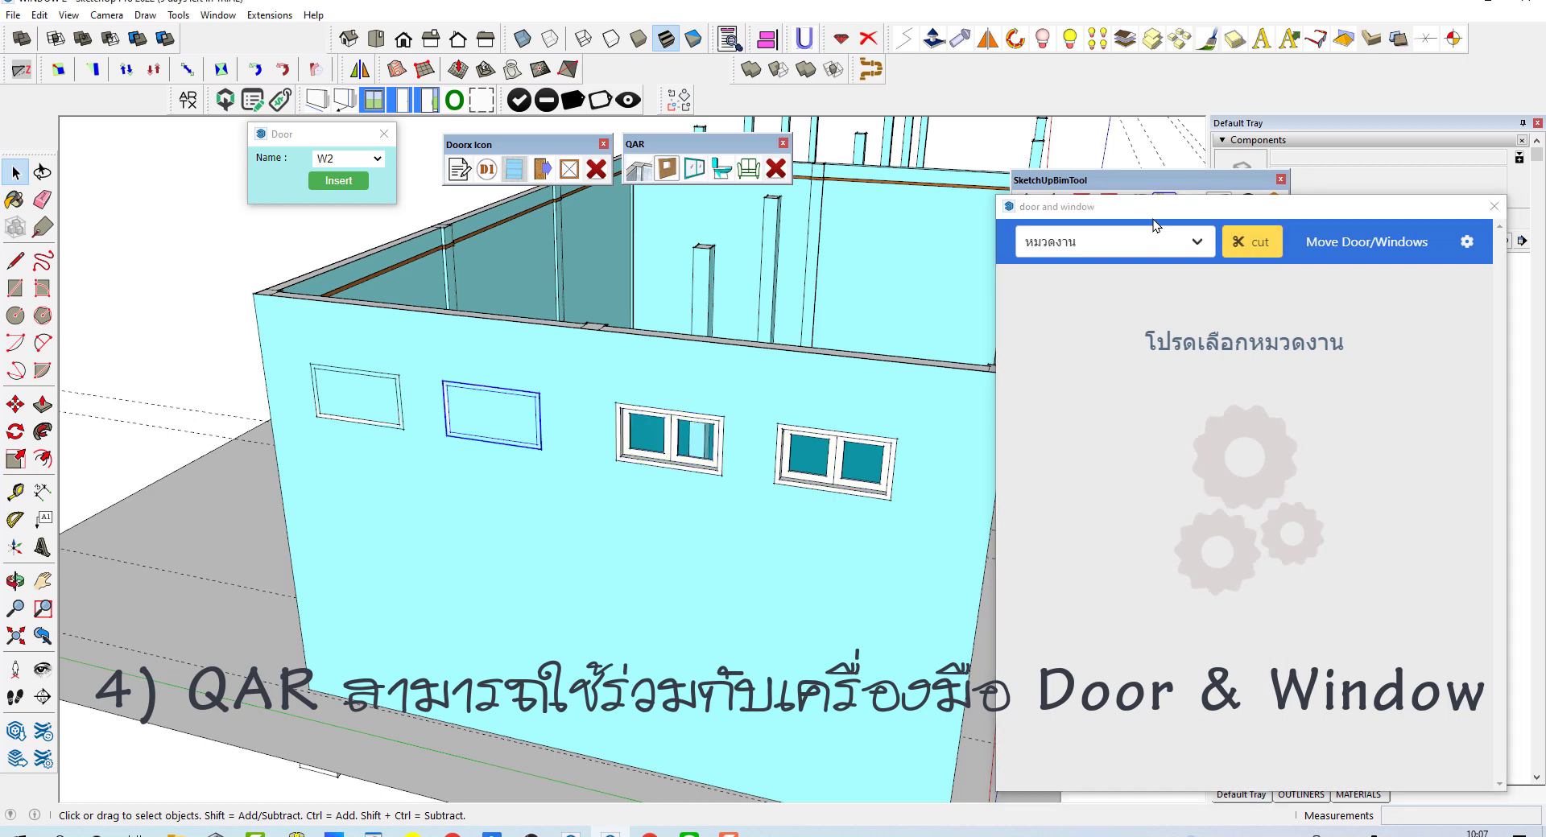
left_click(1252, 242)
left_click(396, 385)
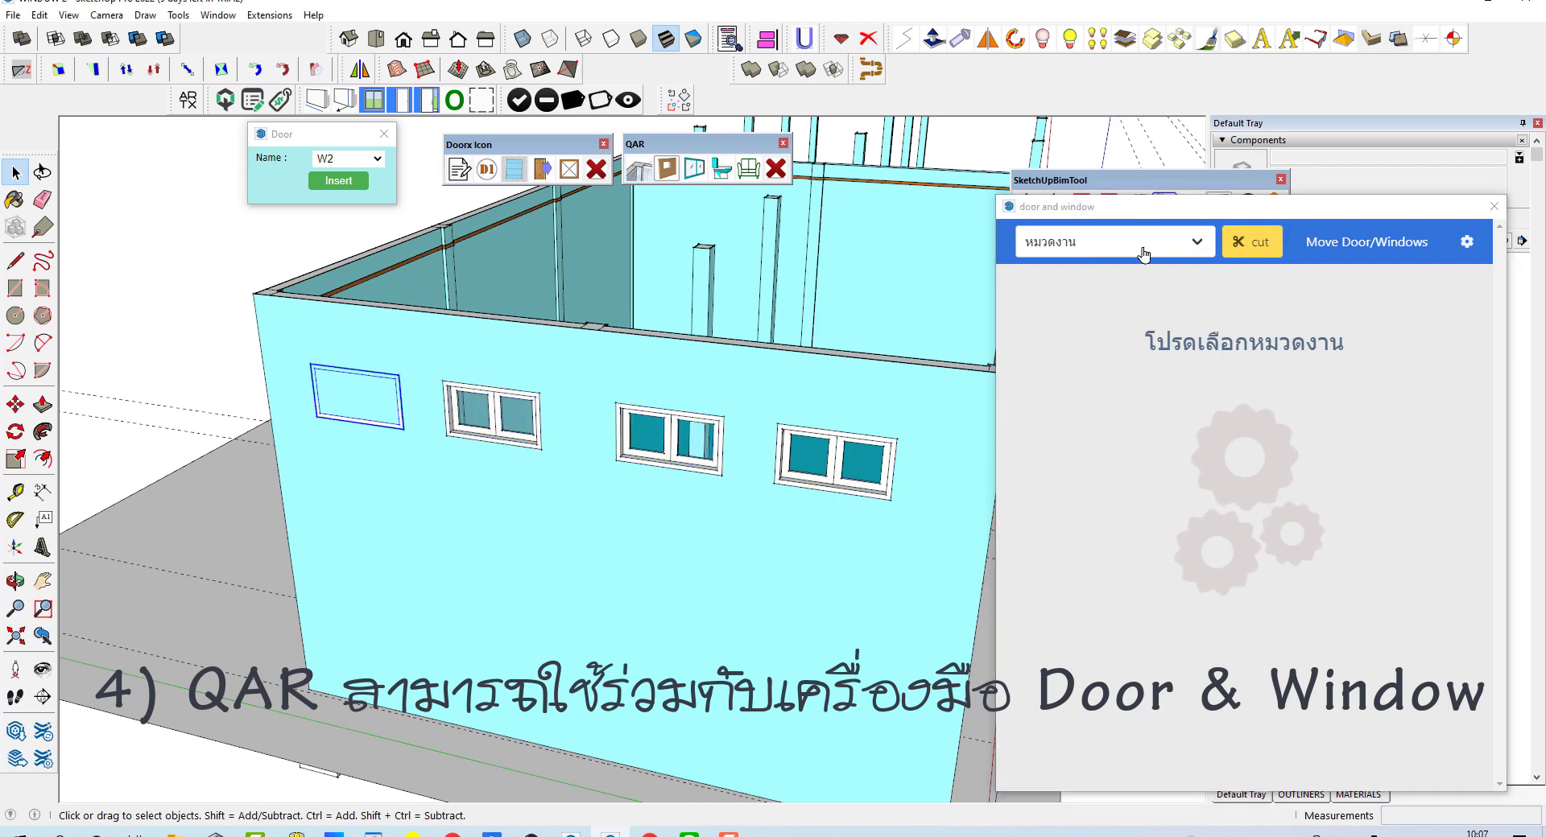
left_click(1246, 245)
mouse_move(415, 520)
middle_mouse_down()
mouse_move(538, 457)
mouse_move(758, 565)
mouse_move(809, 511)
middle_mouse_up()
scroll(538, 456, "down", 3)
scroll(759, 565, "up", 3)
- Insert a Fix_Window_01 from the Window category onto the wall
left_click(1159, 241)
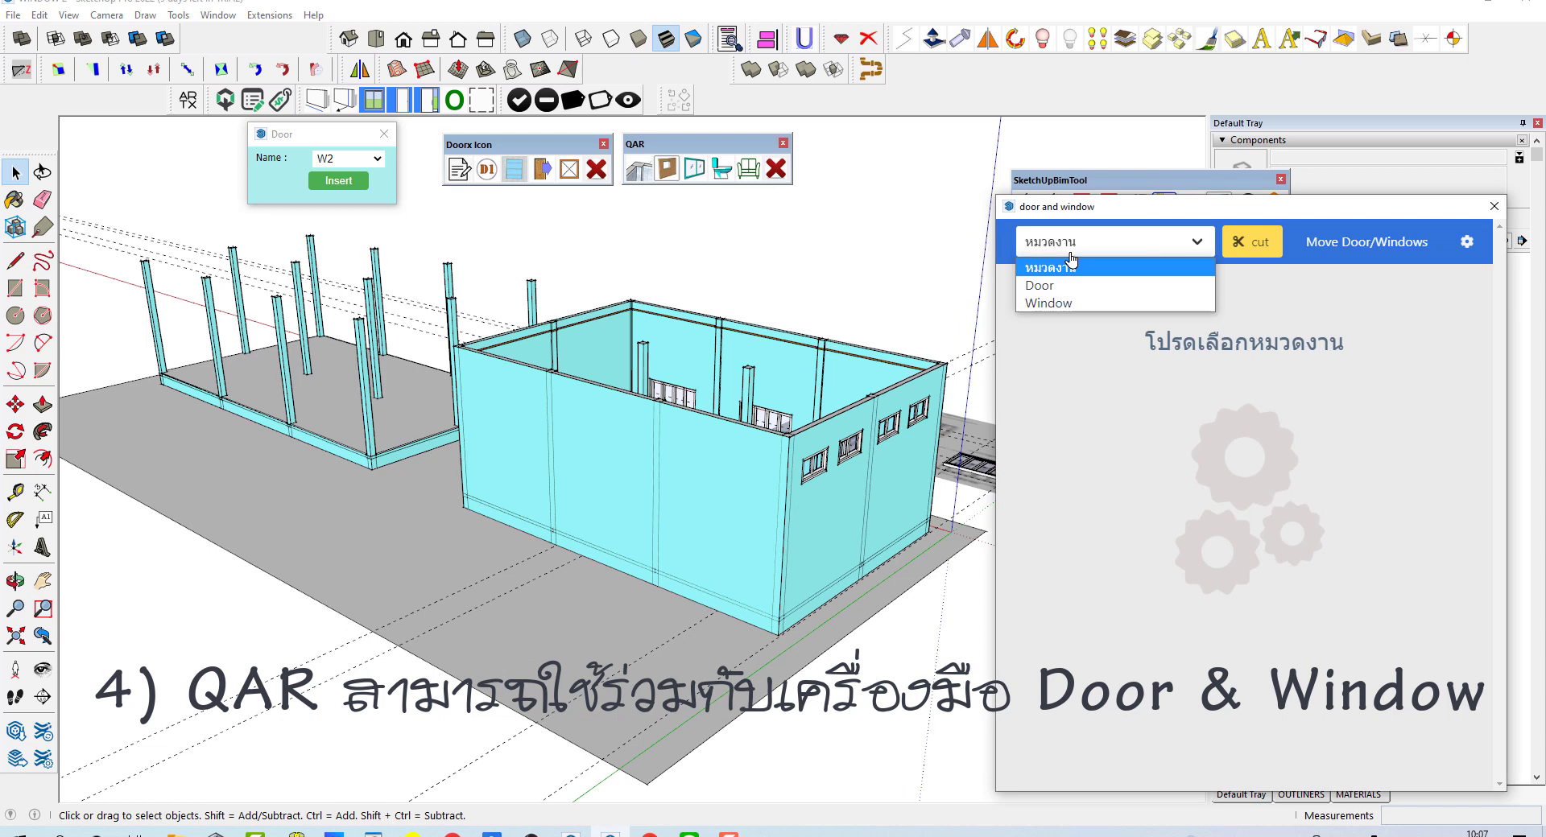
left_click(1075, 303)
scroll(1121, 364, "down", 1)
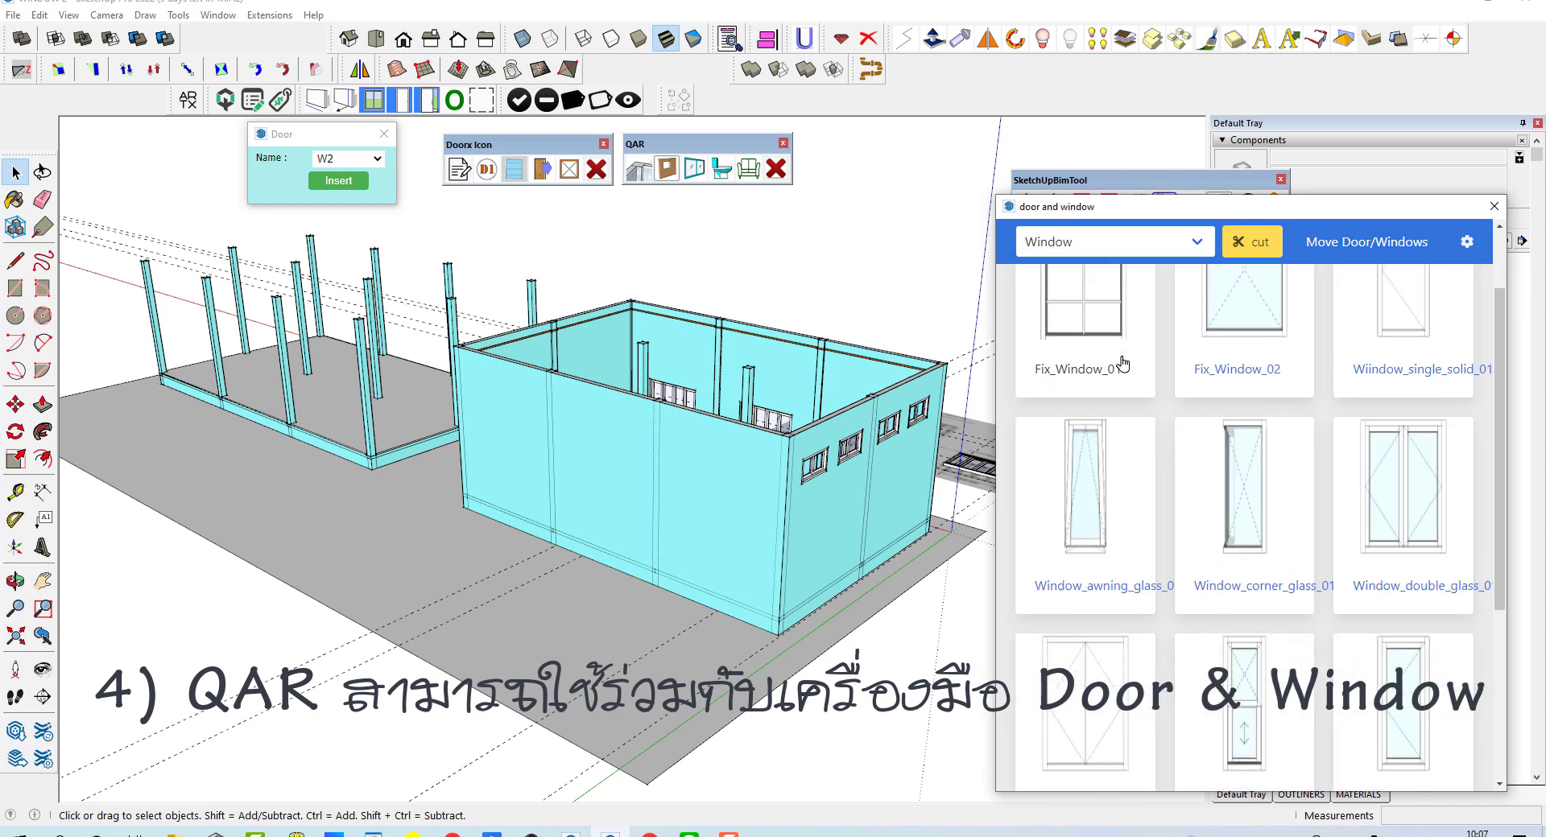
scroll(1122, 364, "down", 2)
scroll(1122, 363, "down", 1)
scroll(1122, 364, "down", 1)
scroll(1123, 364, "up", 2)
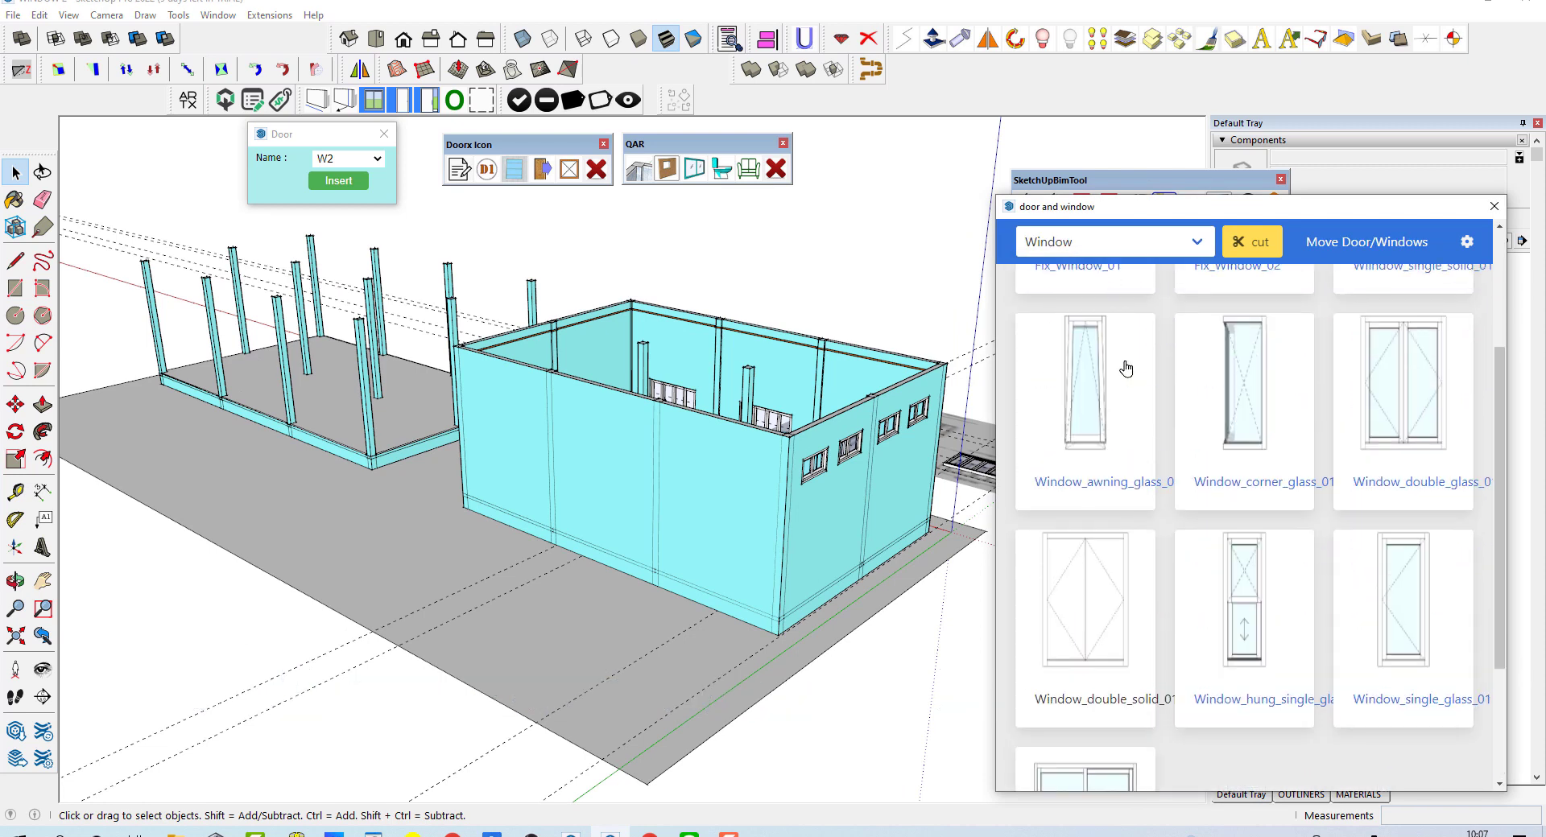
scroll(1127, 369, "up", 2)
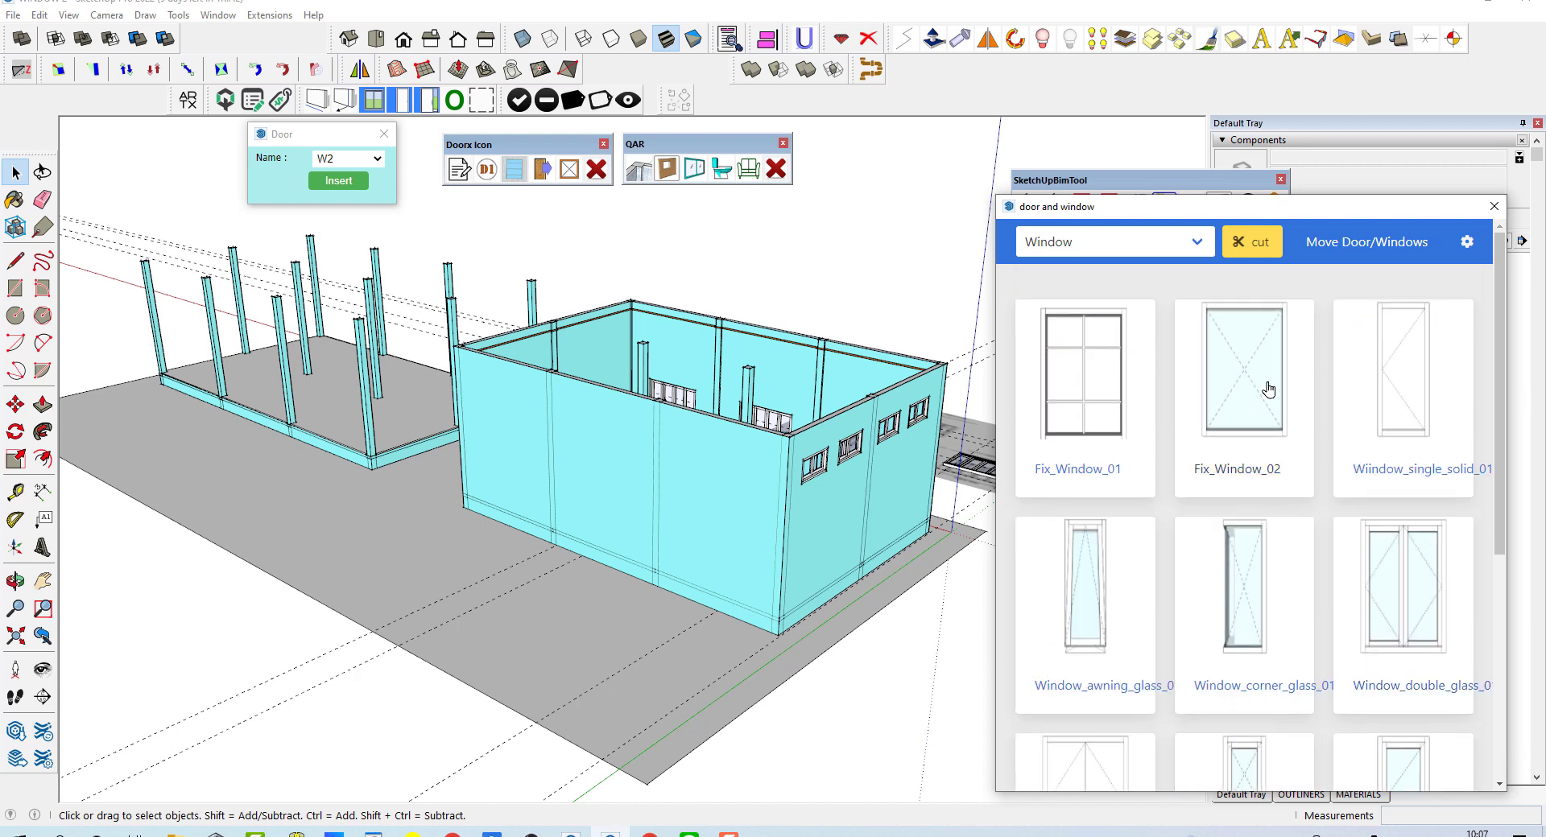
left_click(1100, 410)
scroll(728, 515, "up", 3)
left_click(668, 539)
scroll(725, 541, "up", 2)
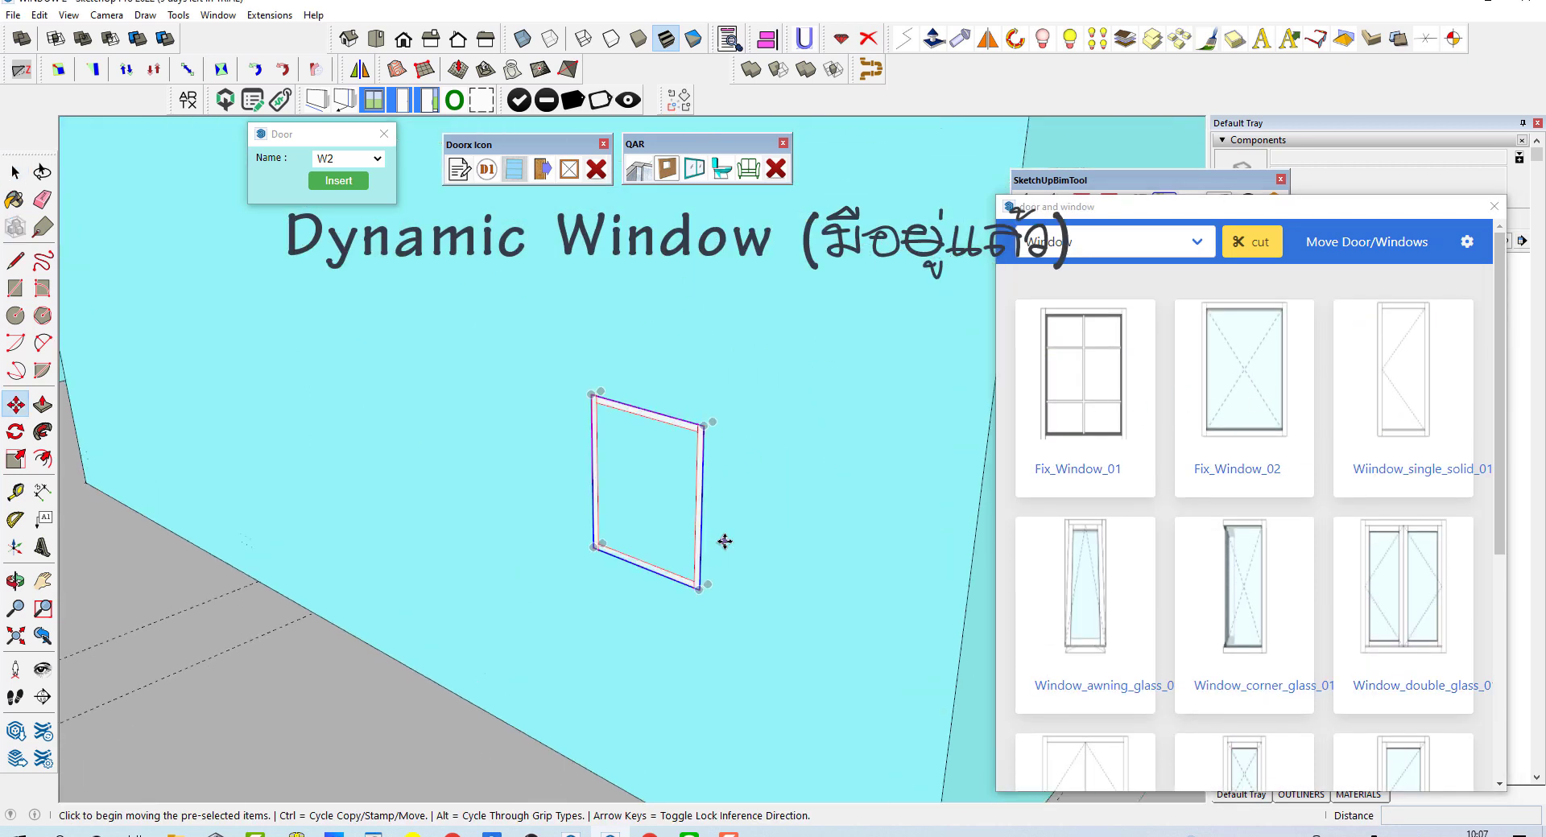
scroll(725, 541, "up", 2)
scroll(725, 541, "up", 1)
- Scale the Fix_Window_01 wider and to double its height
key("s")
left_click(690, 476)
scroll(688, 473, "down", 3)
scroll(690, 473, "down", 2)
left_click(777, 491)
scroll(718, 424, "up", 2)
scroll(687, 425, "up", 1)
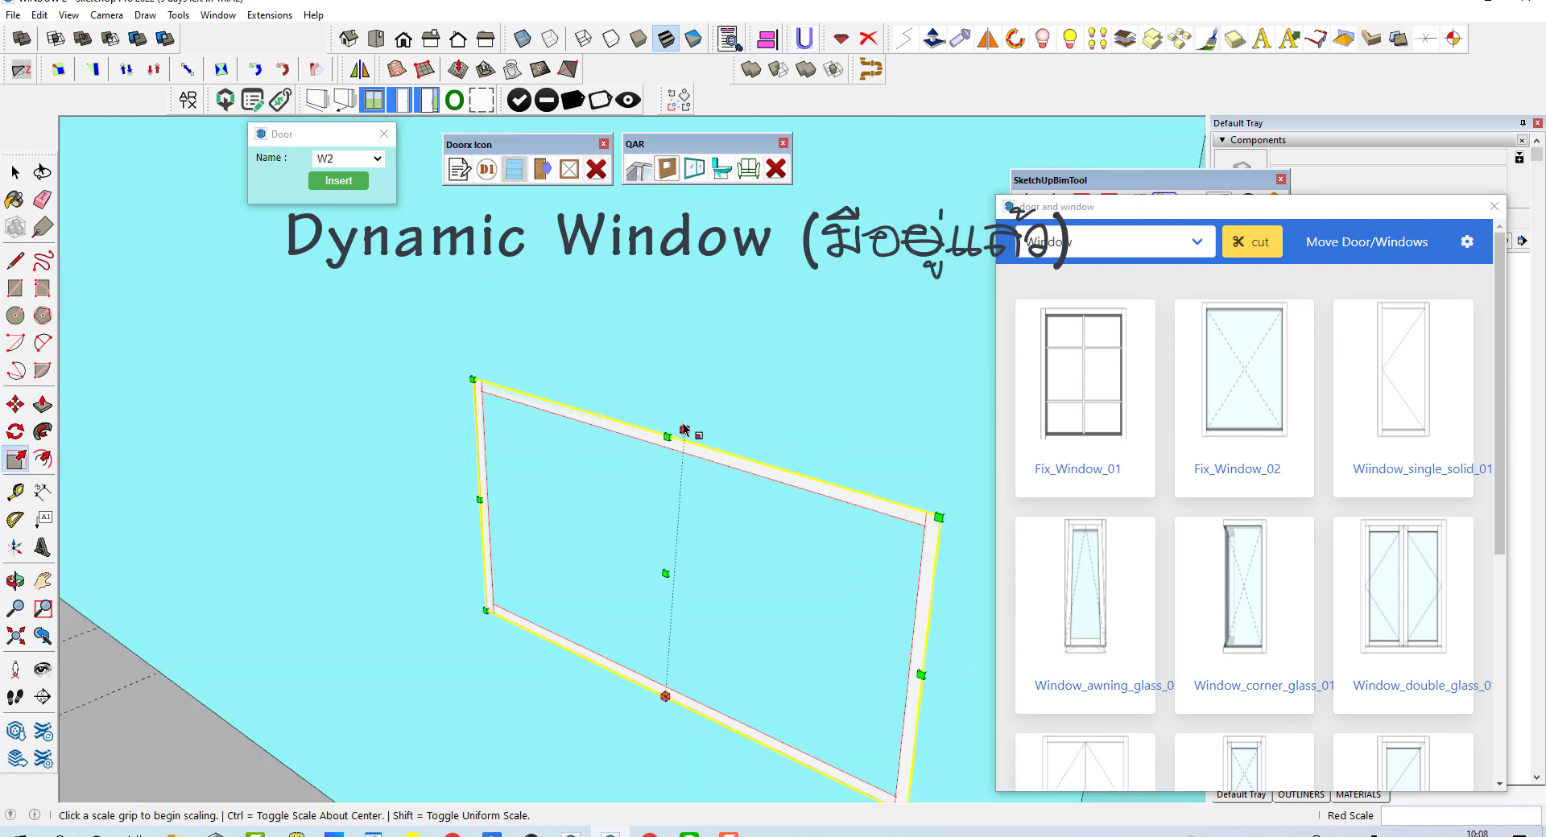
left_click(668, 436)
scroll(673, 428, "down", 2)
scroll(674, 354, "up", 2)
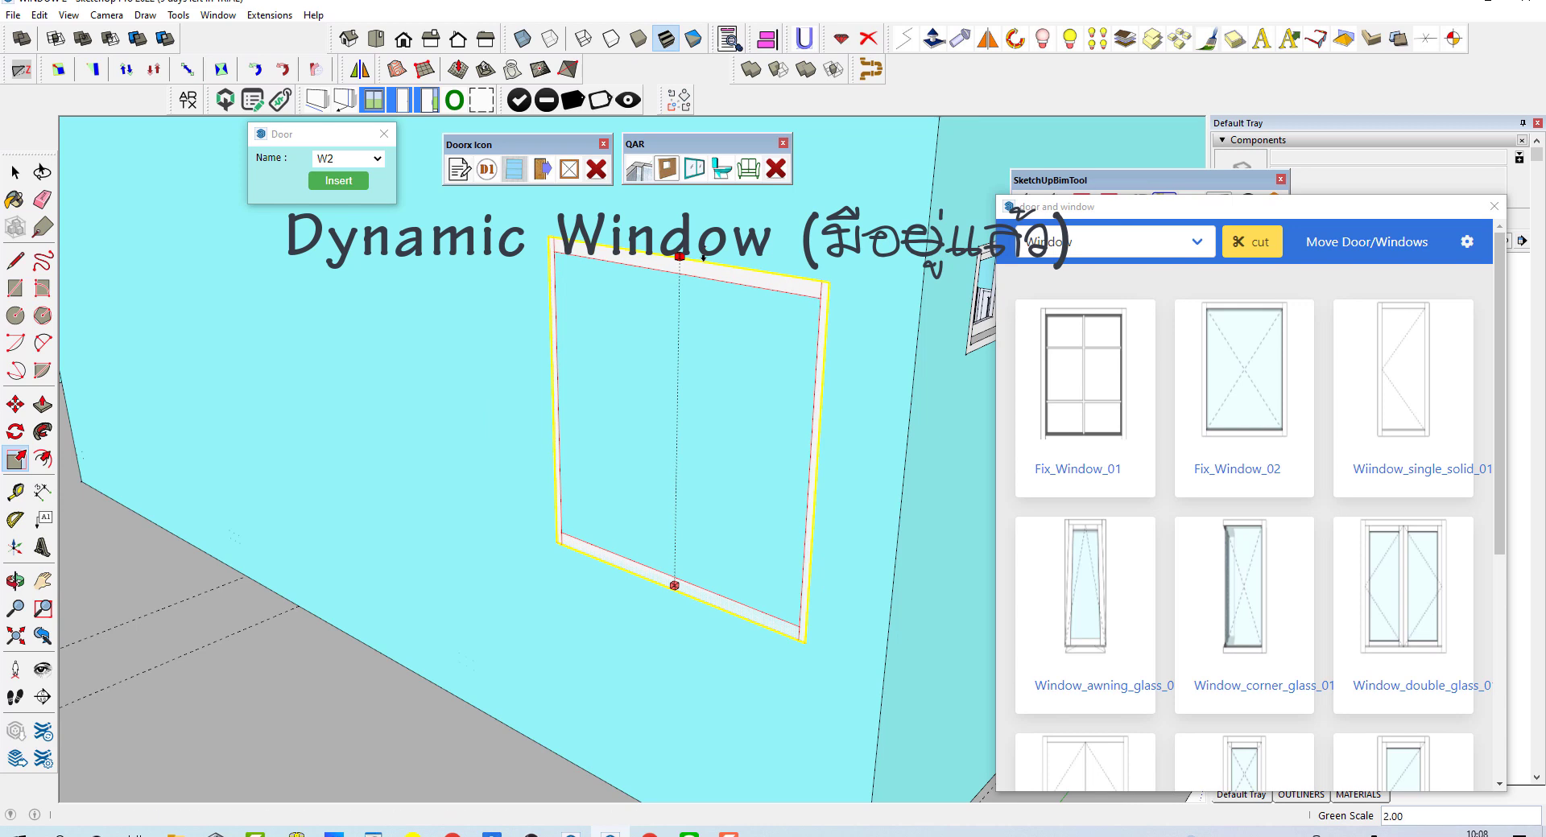
left_click(703, 258)
scroll(644, 363, "down", 3)
key("space")
- Stretch the window's side again and cut the enlarged window into the wall
scroll(702, 532, "up", 1)
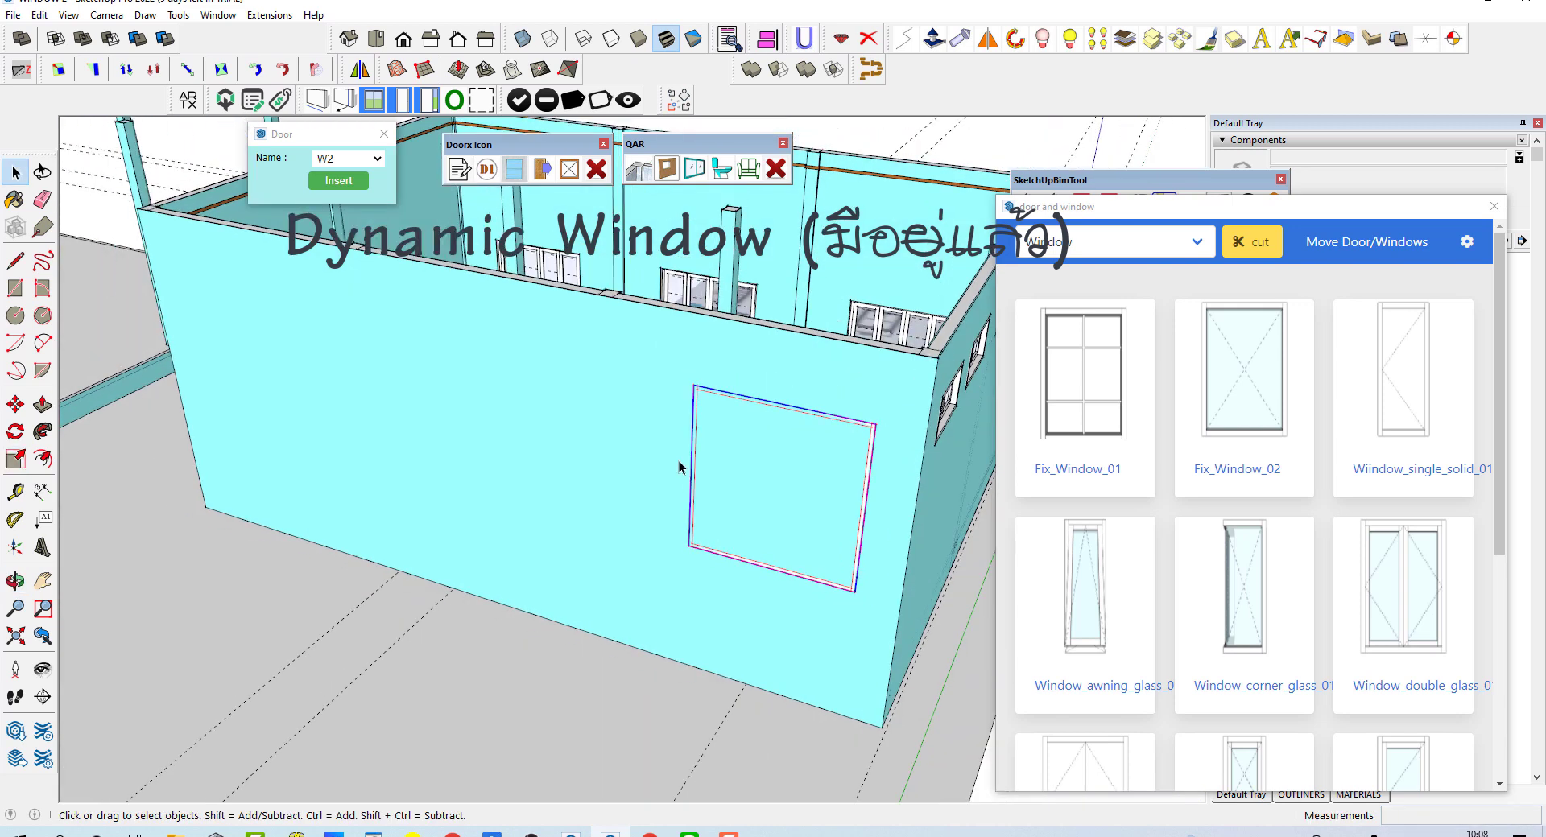
scroll(679, 467, "up", 2)
scroll(690, 473, "up", 2)
key("s")
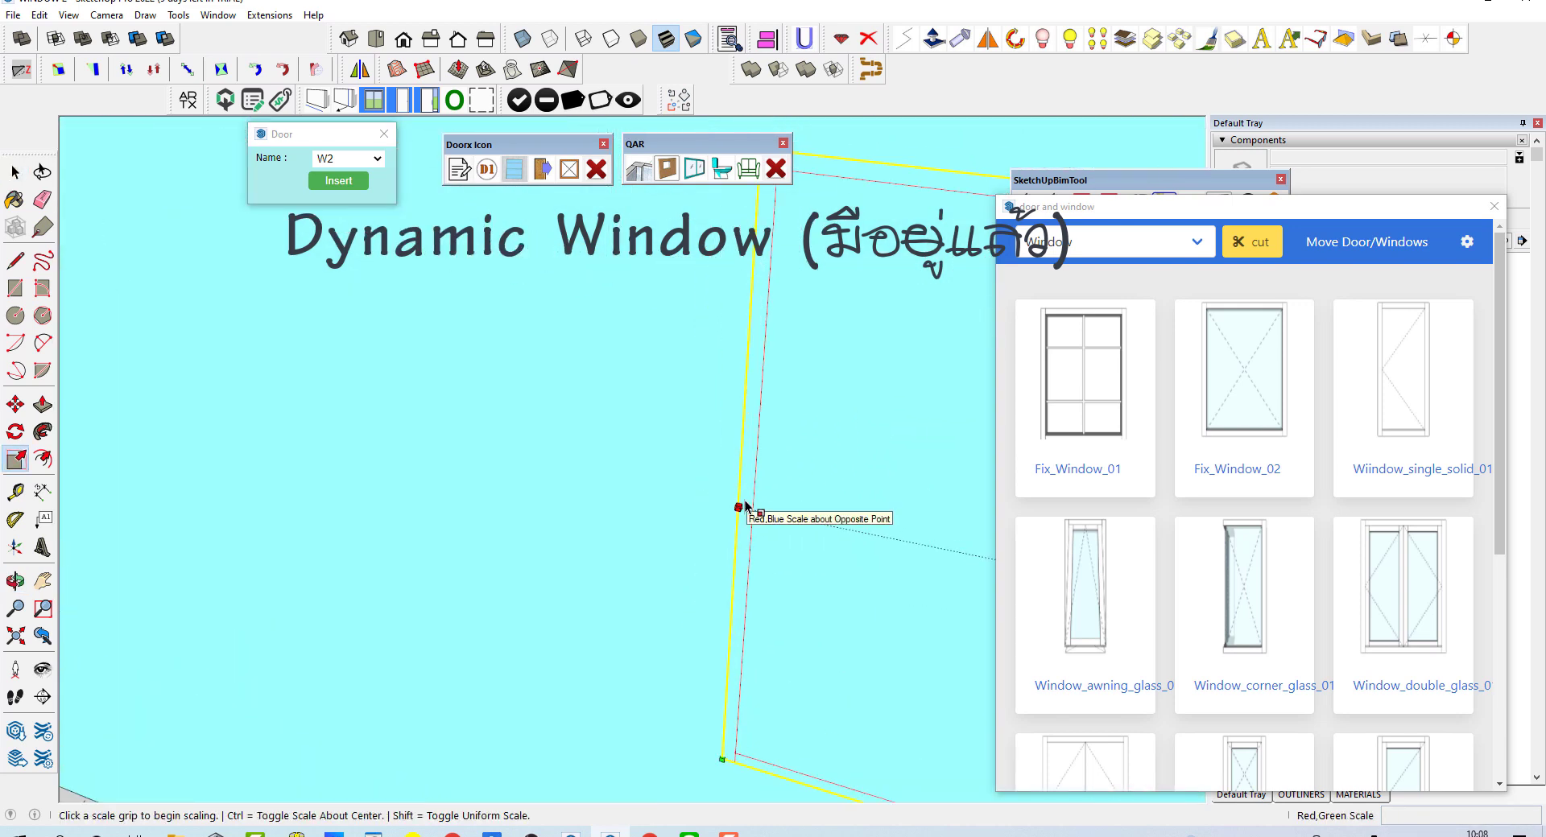
left_click(746, 504)
scroll(735, 500, "down", 2)
scroll(724, 495, "down", 2)
left_click(652, 477)
scroll(664, 507, "down", 2)
key("space")
scroll(676, 483, "up", 2)
left_click(1249, 244)
scroll(724, 483, "down", 3)
middle_click_drag(725, 483, 796, 629)
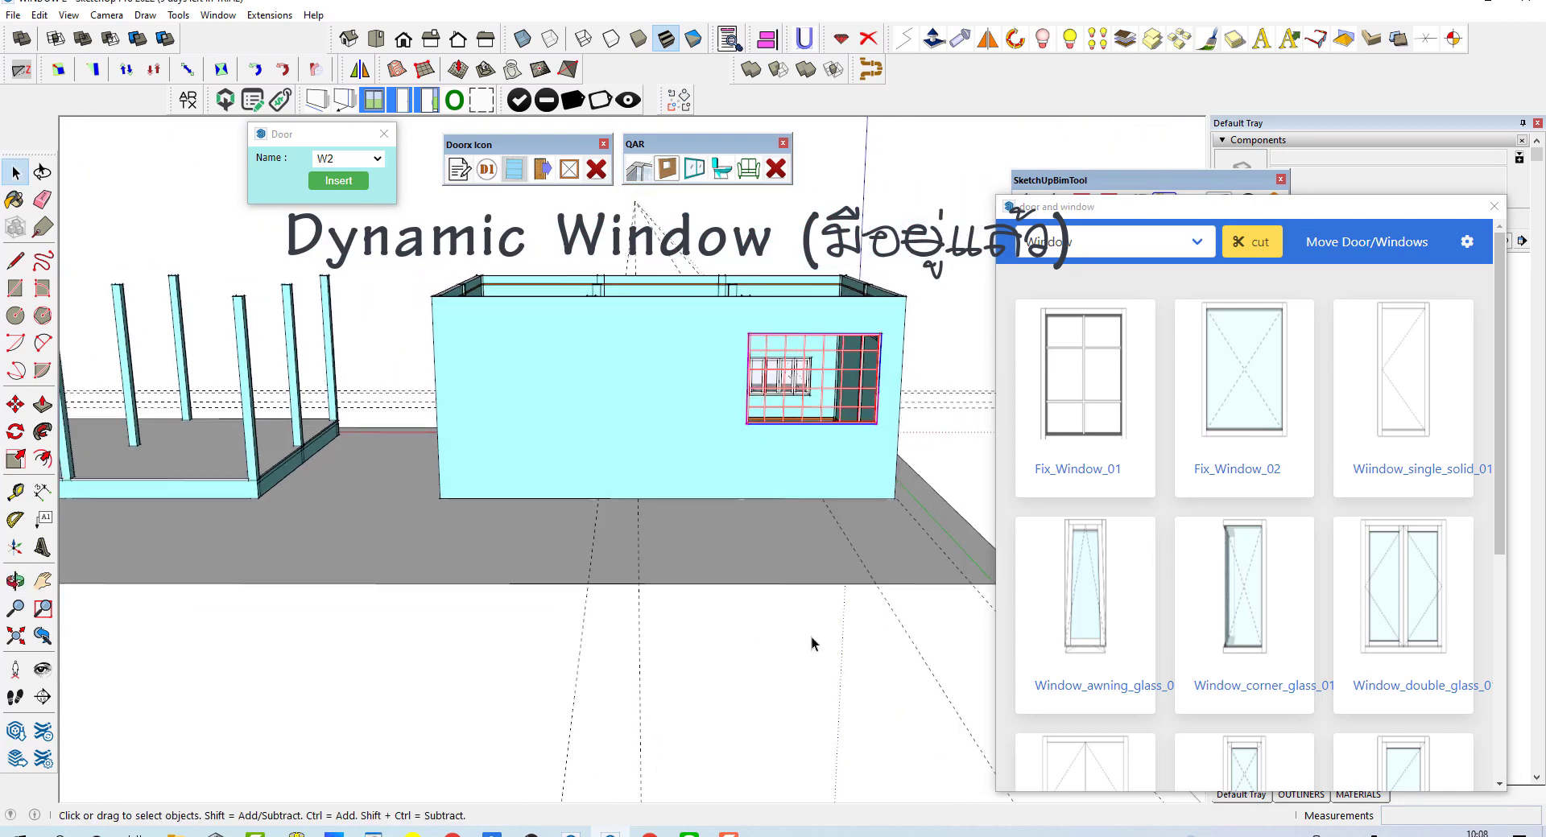
scroll(813, 379, "up", 2)
scroll(817, 374, "up", 4)
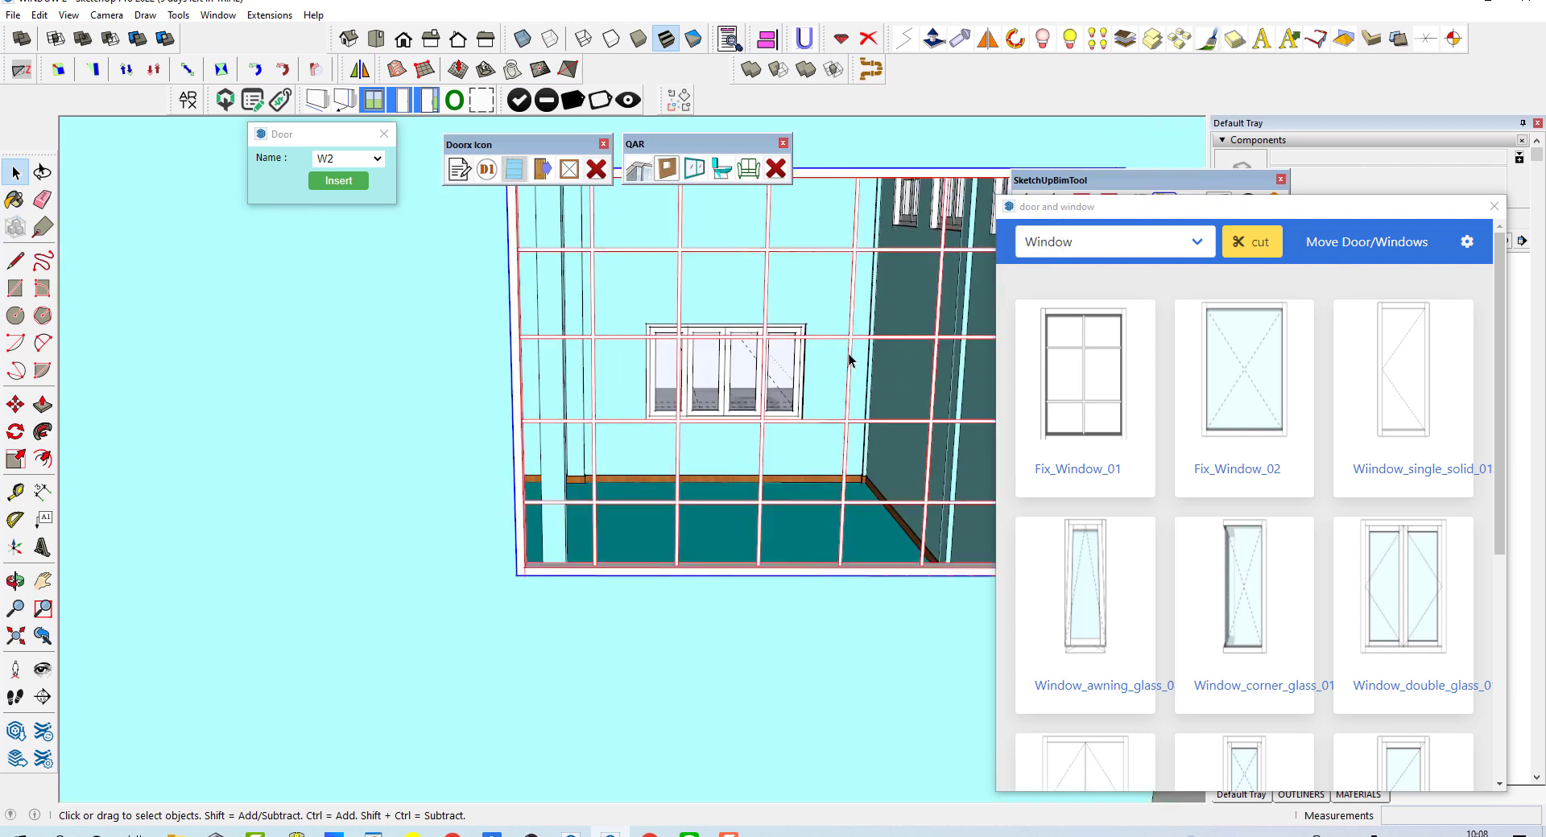
- In the frame's Component Options, set vertical and horizontal bar spacing to 1000 cm
right_click(849, 360)
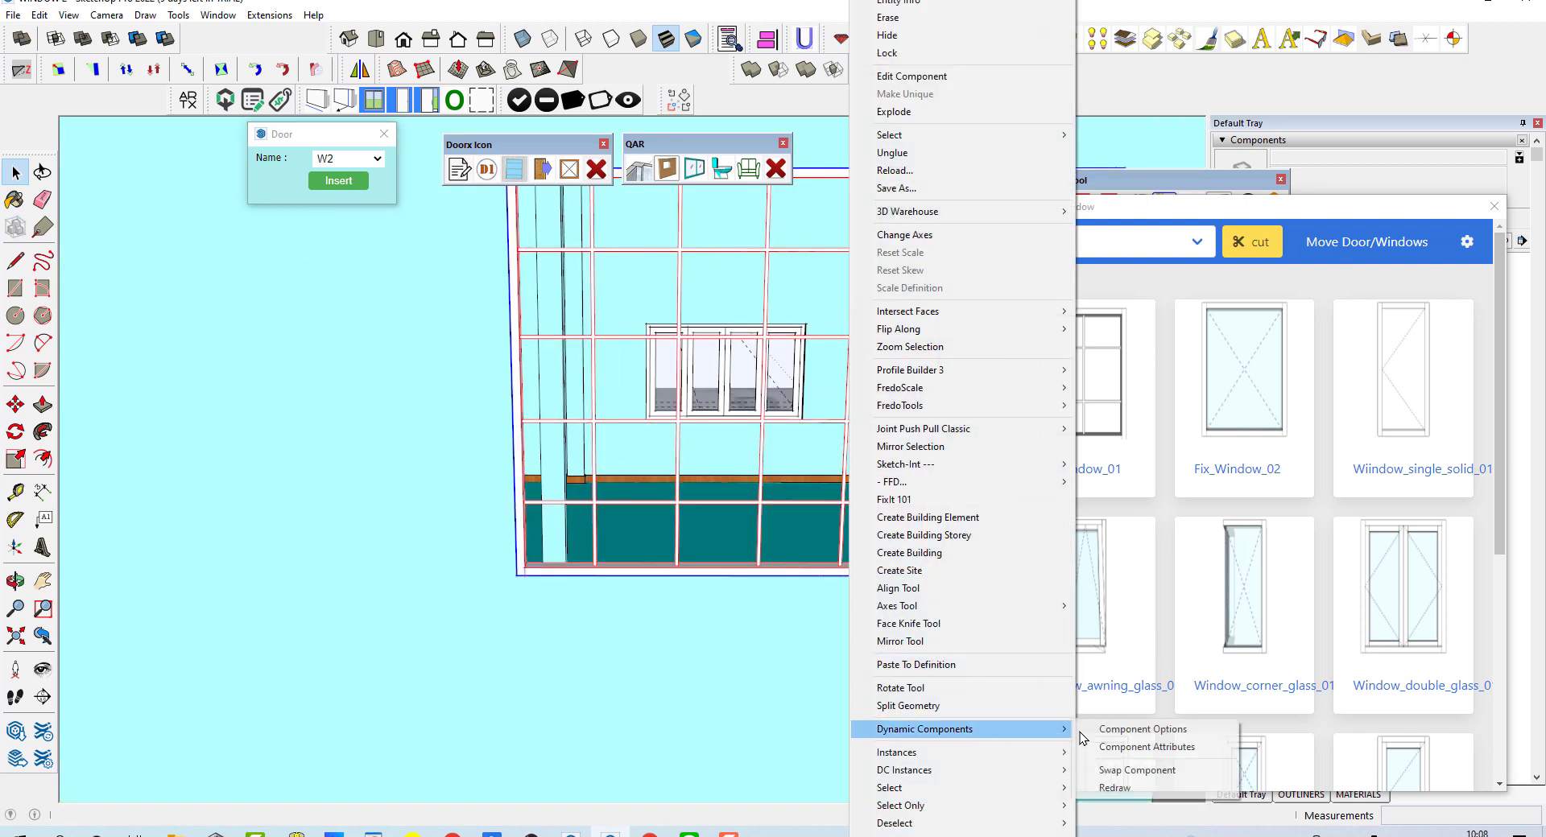
left_click(1115, 733)
double_click(982, 300)
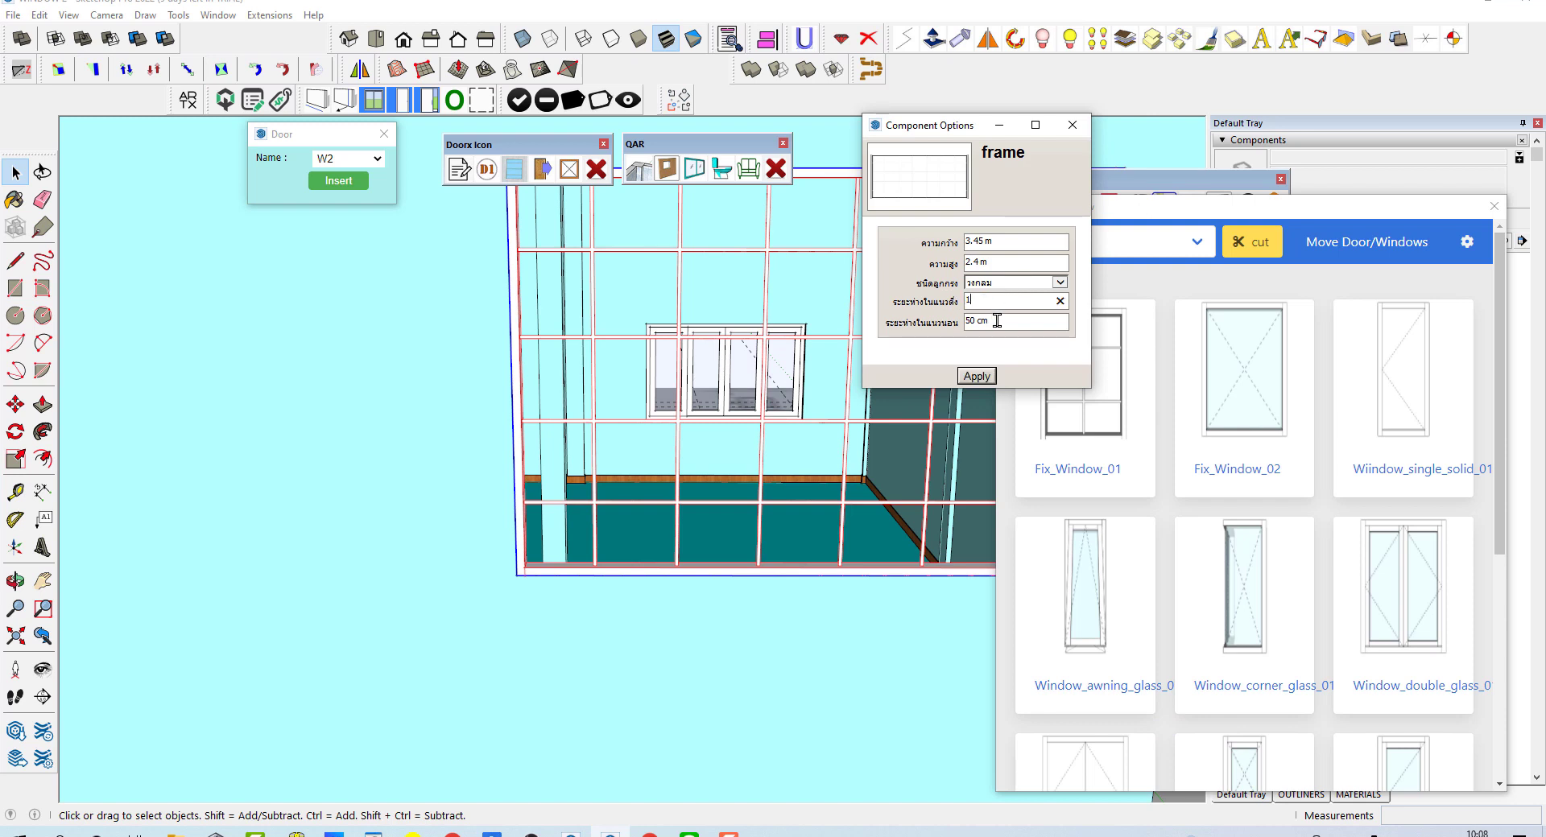
type("1000")
left_click(975, 376)
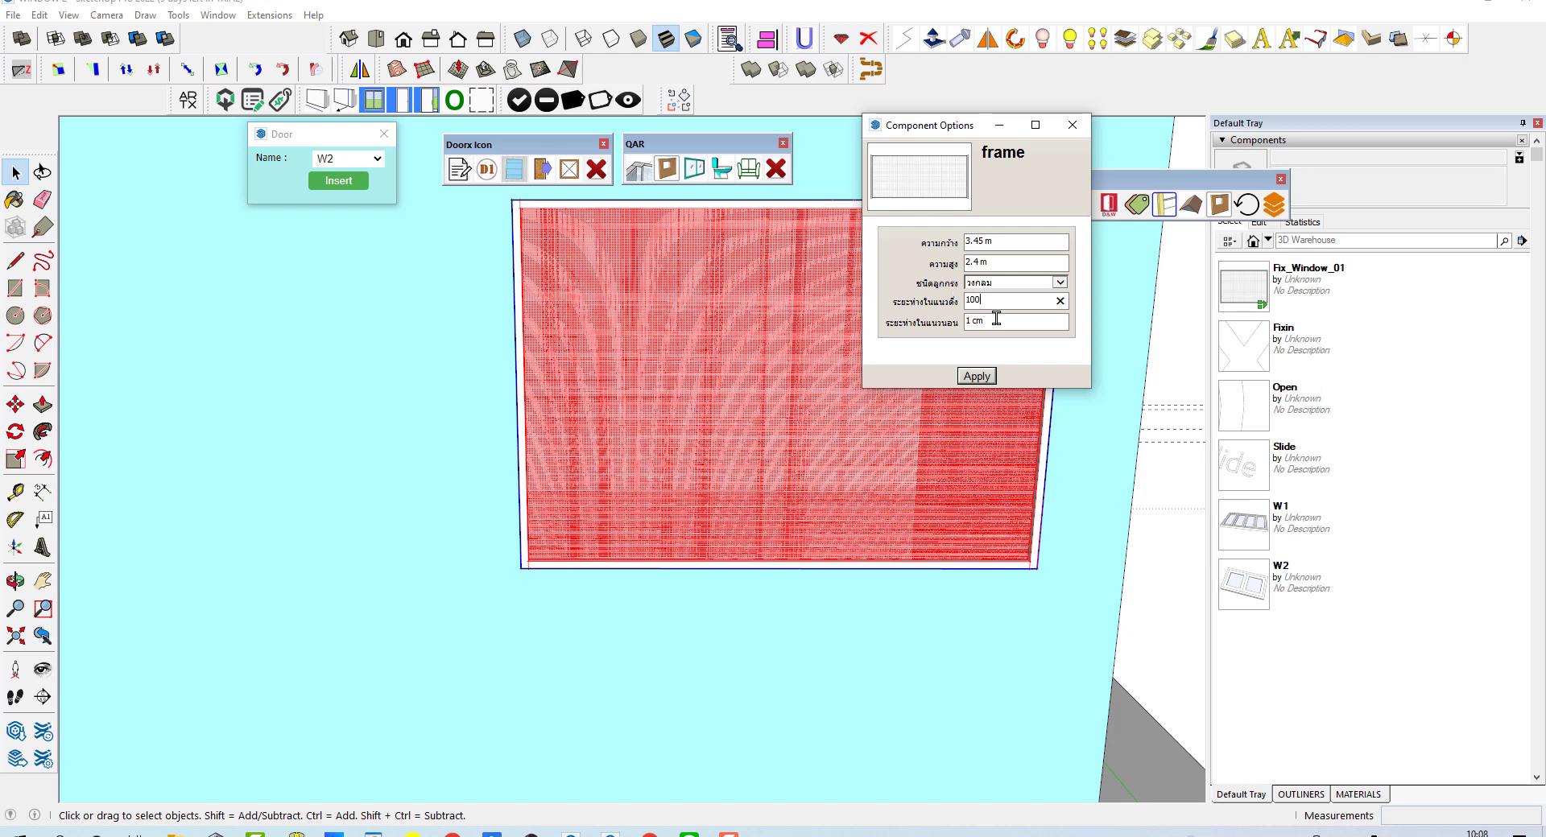
left_click(976, 376)
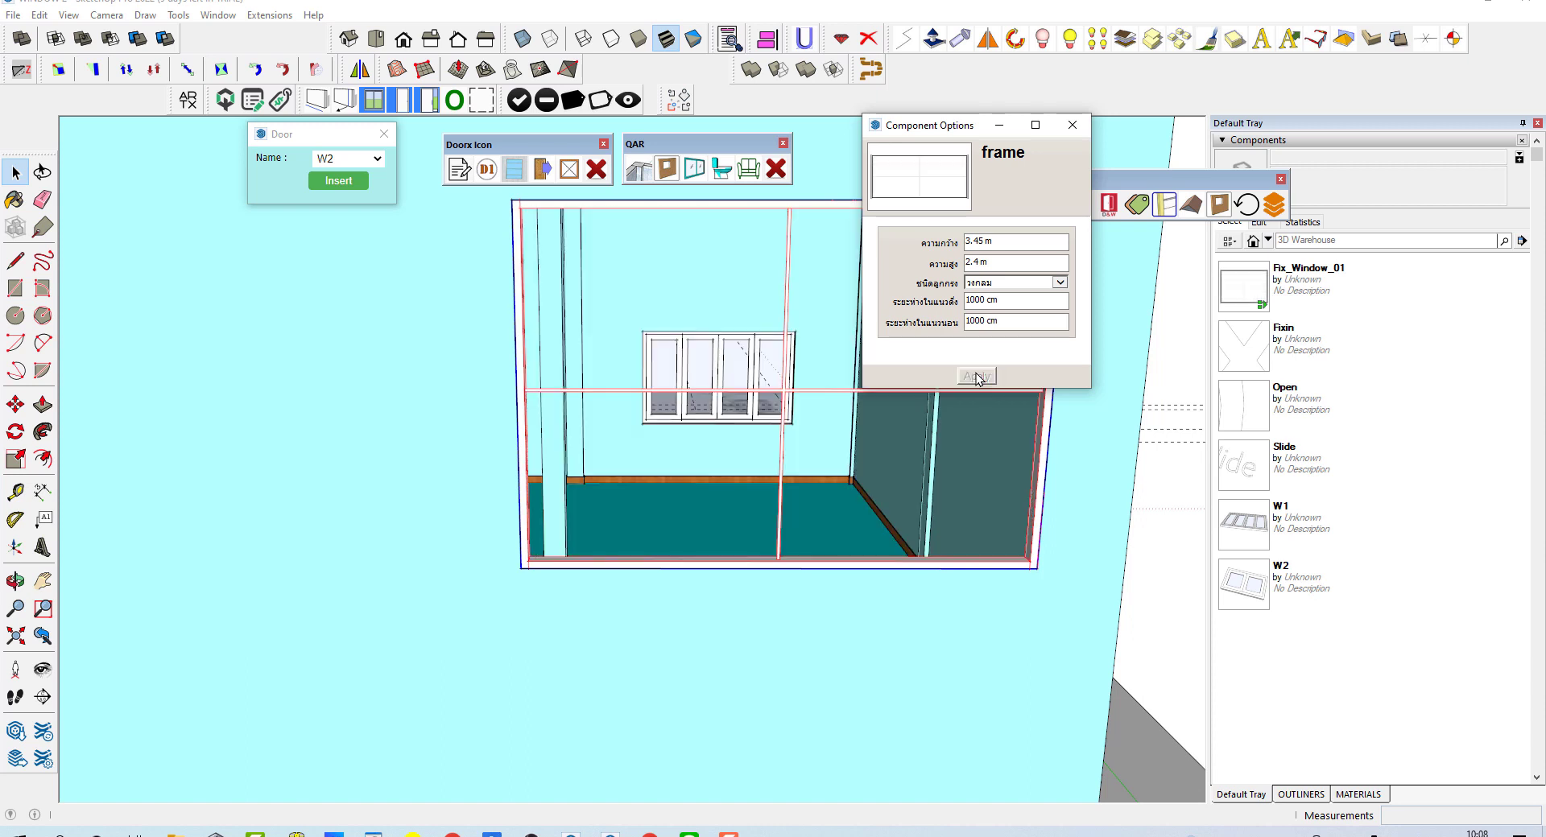
scroll(558, 483, "down", 2)
scroll(557, 483, "down", 3)
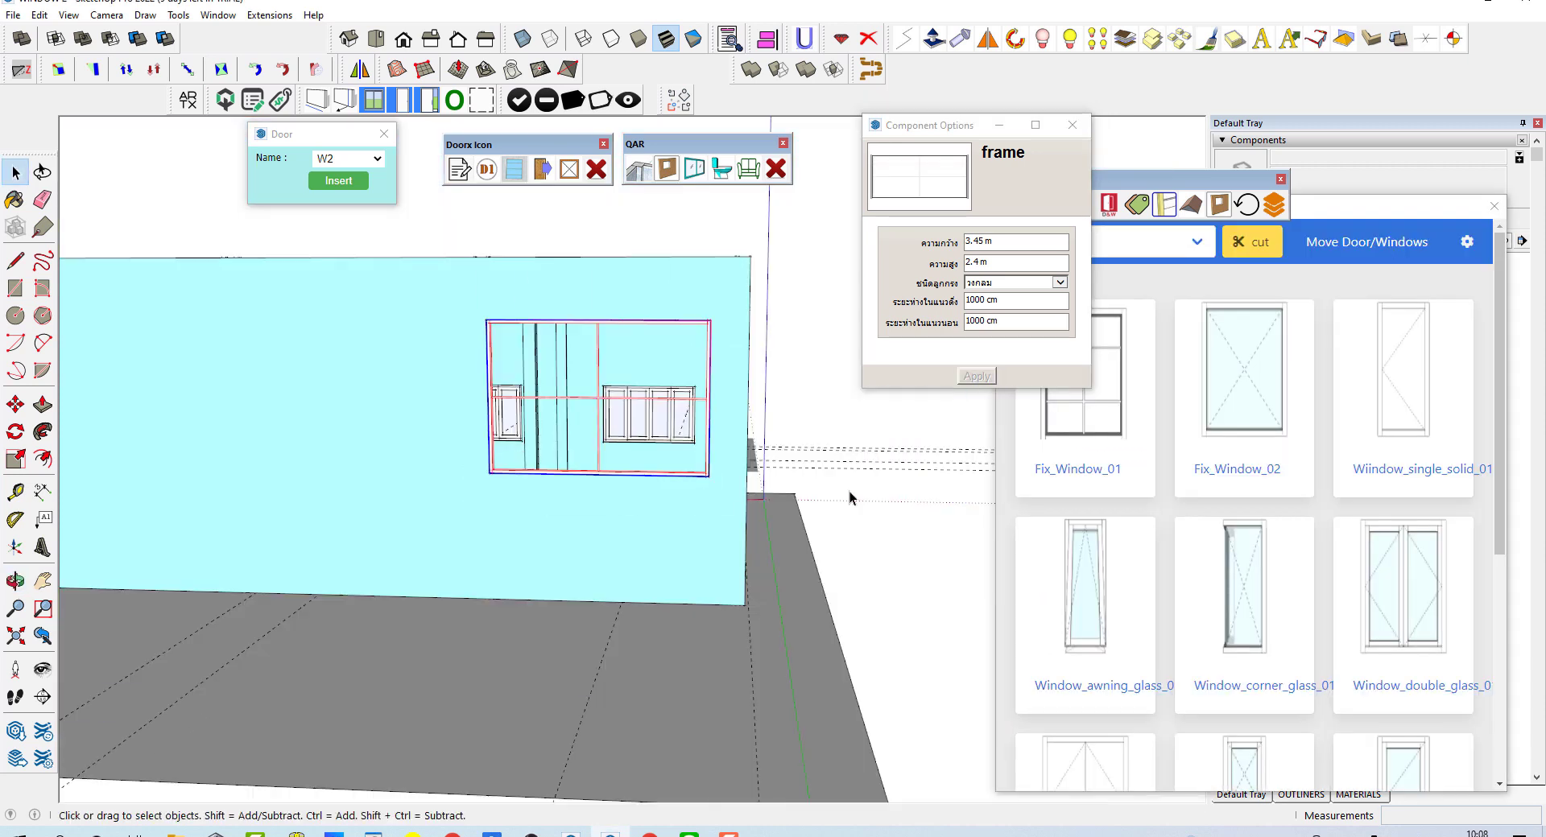
left_click(849, 497)
scroll(849, 497, "down", 5)
mouse_move(562, 441)
middle_mouse_down()
mouse_move(568, 466)
mouse_move(1186, 507)
middle_mouse_up()
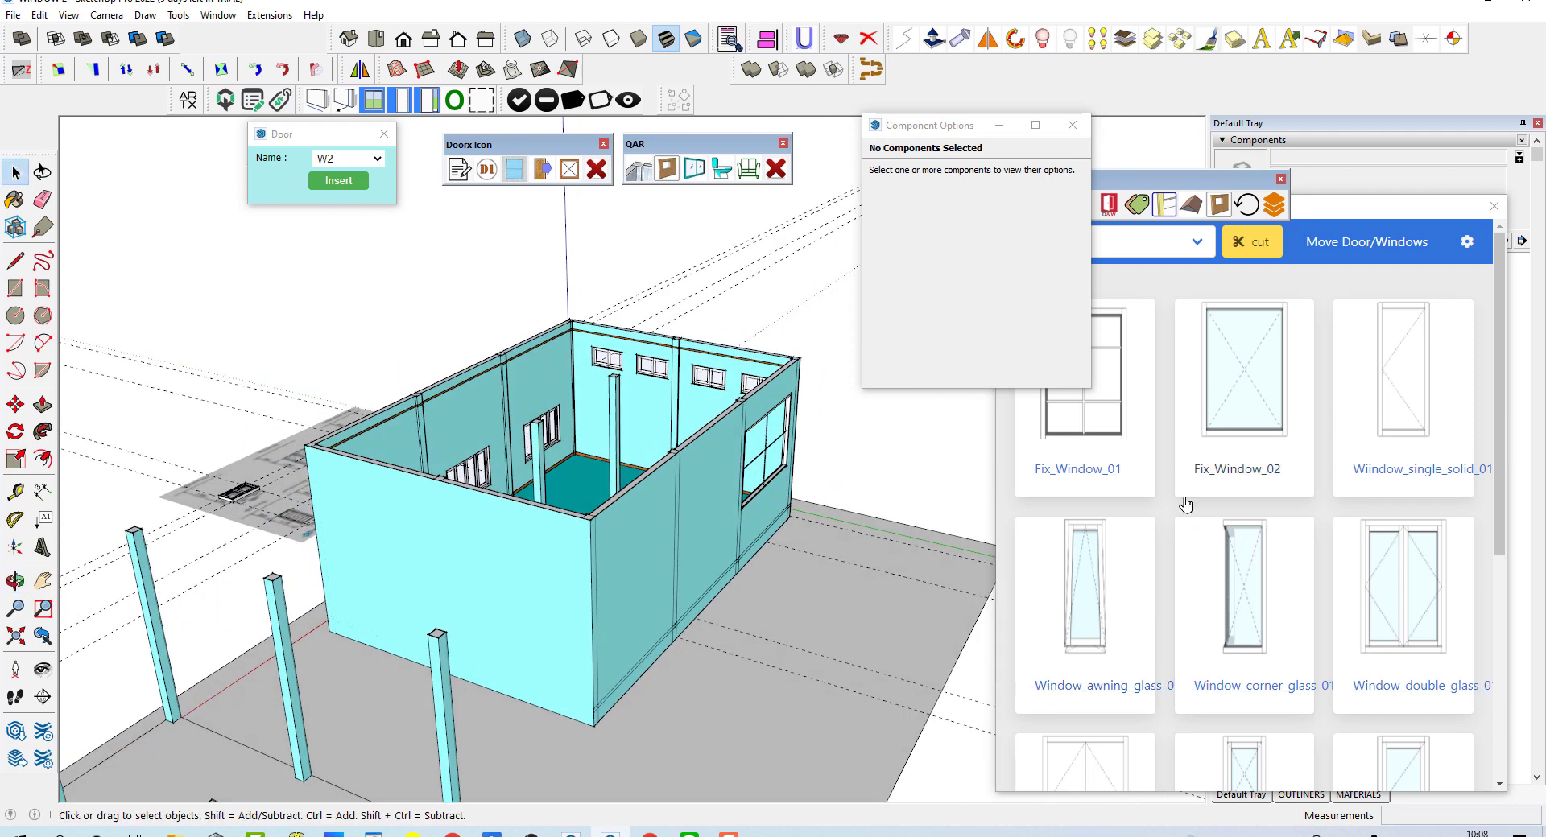
- Insert a bifold door from the Door category onto the front wall
scroll(1186, 507, "down", 1)
left_click(1072, 125)
left_click(1119, 242)
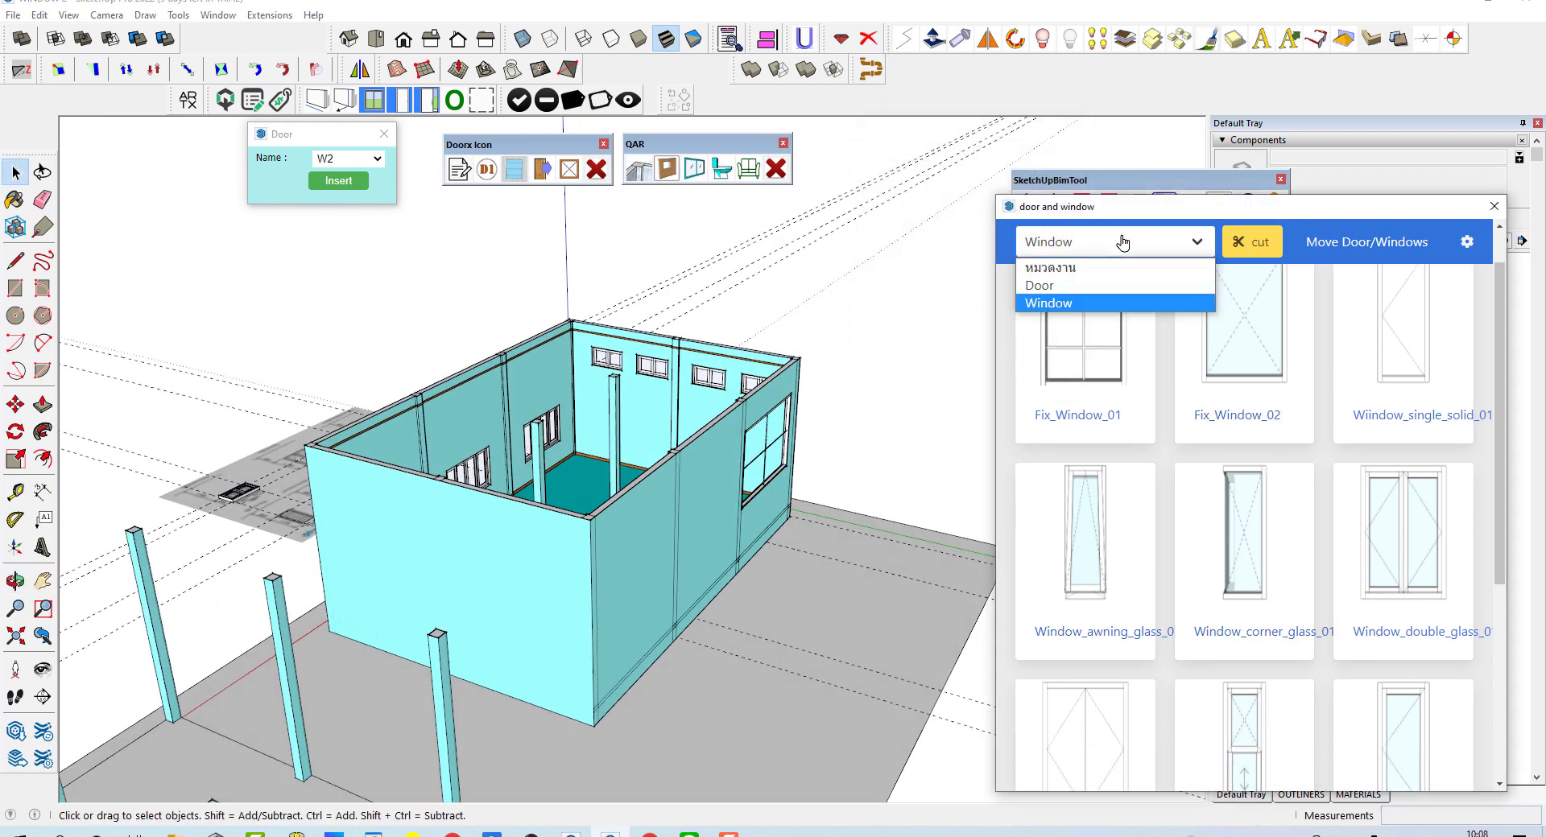
left_click(1063, 283)
scroll(1183, 447, "up", 1)
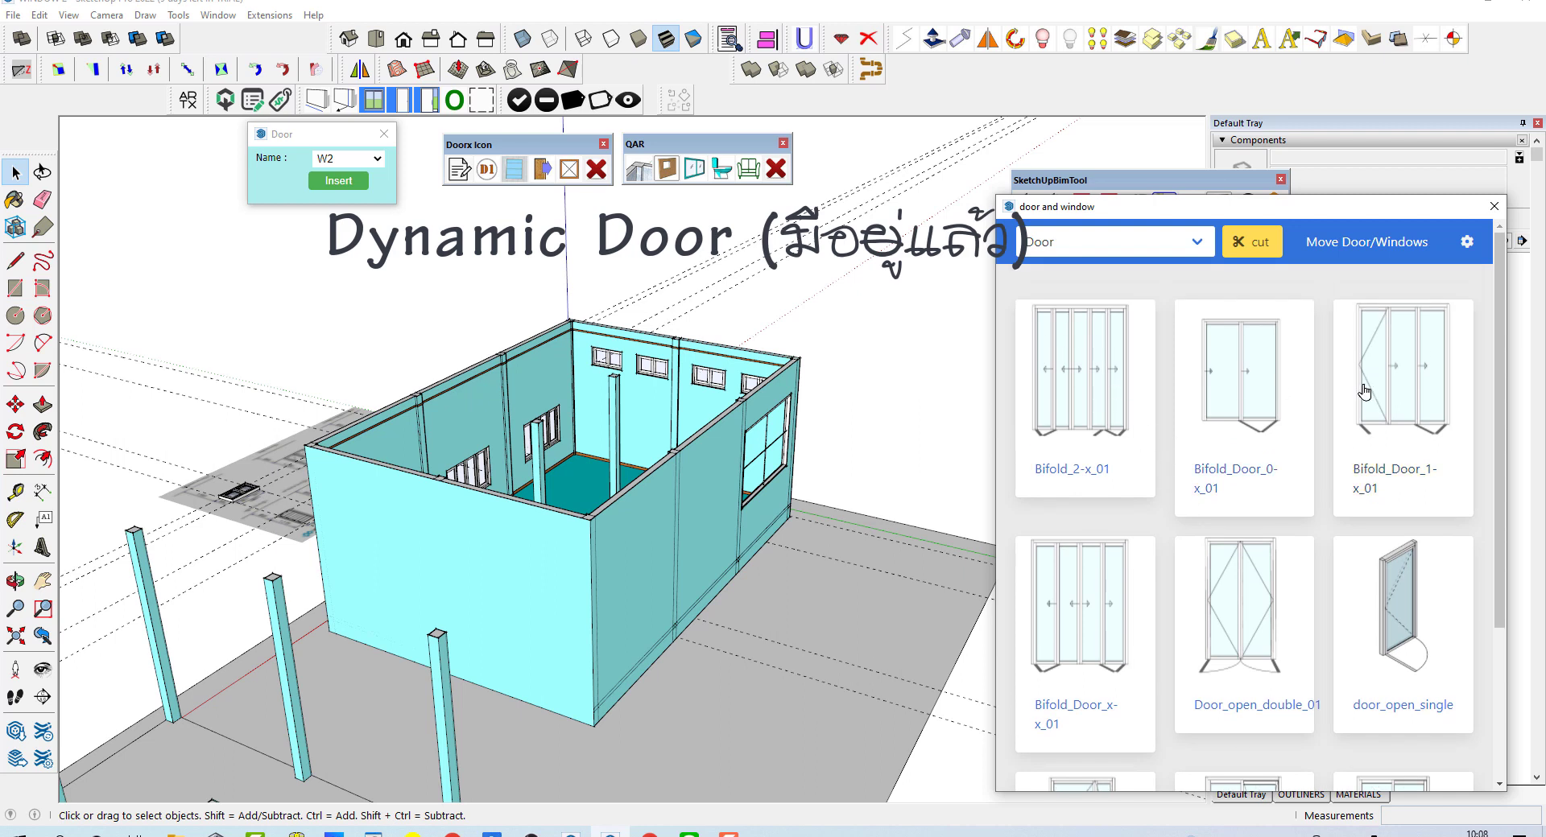
scroll(1367, 386, "down", 2)
scroll(1363, 379, "down", 1)
scroll(1353, 394, "down", 1)
scroll(1304, 402, "up", 4)
left_click(1067, 348)
scroll(1077, 406, "down", 2)
scroll(1077, 406, "down", 2)
scroll(434, 612, "up", 1)
left_click(367, 596)
- Stretch the bifold door sideways with the Scale tool
middle_click_drag(367, 596, 580, 515)
mouse_move(499, 467)
middle_mouse_down()
mouse_move(528, 503)
mouse_move(596, 451)
mouse_move(563, 491)
mouse_move(628, 515)
middle_mouse_up()
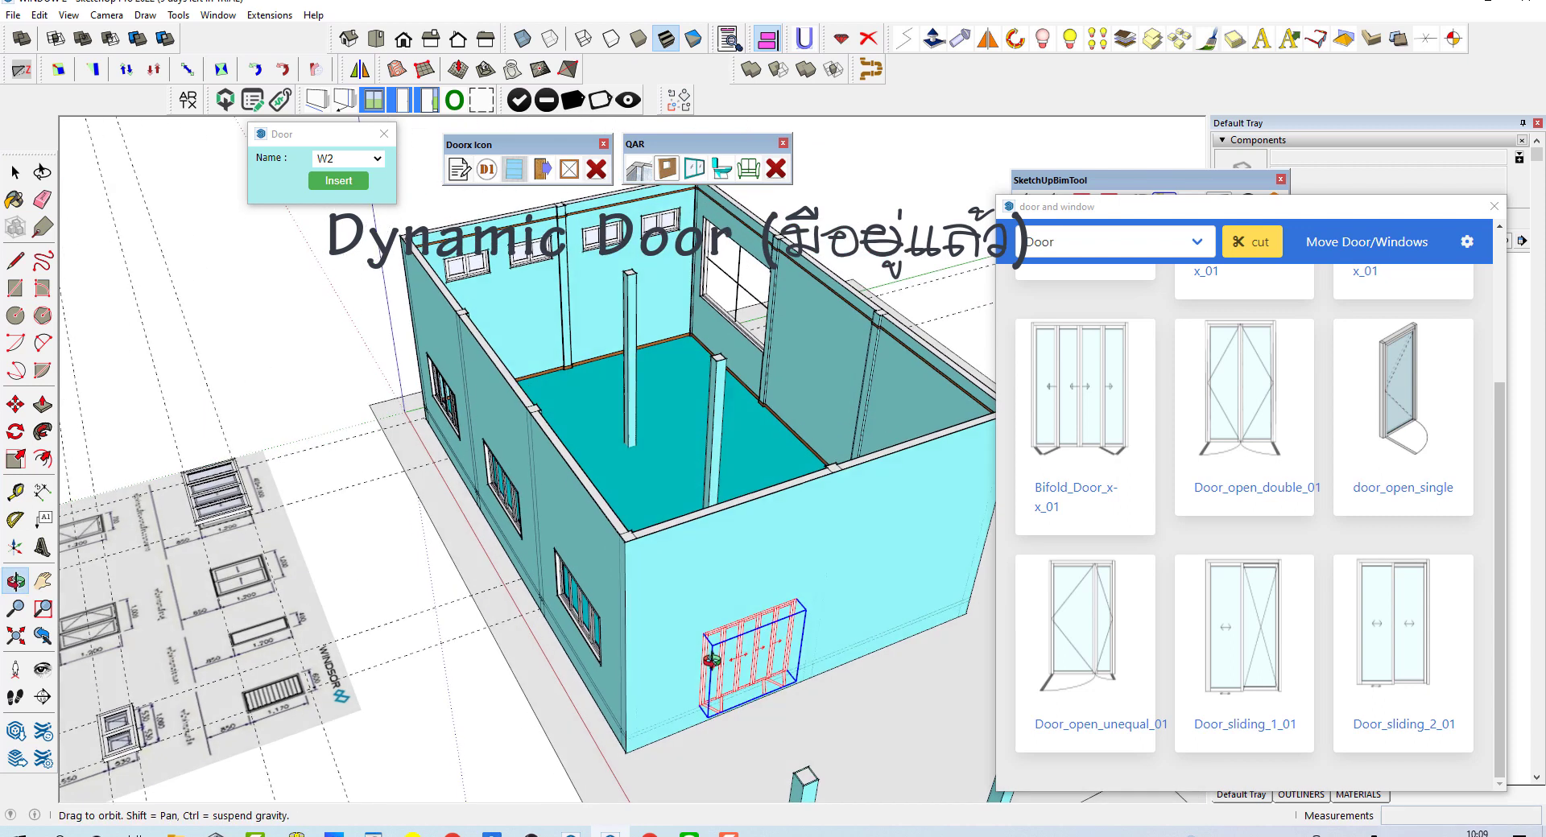
scroll(722, 691, "up", 3)
scroll(722, 691, "up", 5)
key("s")
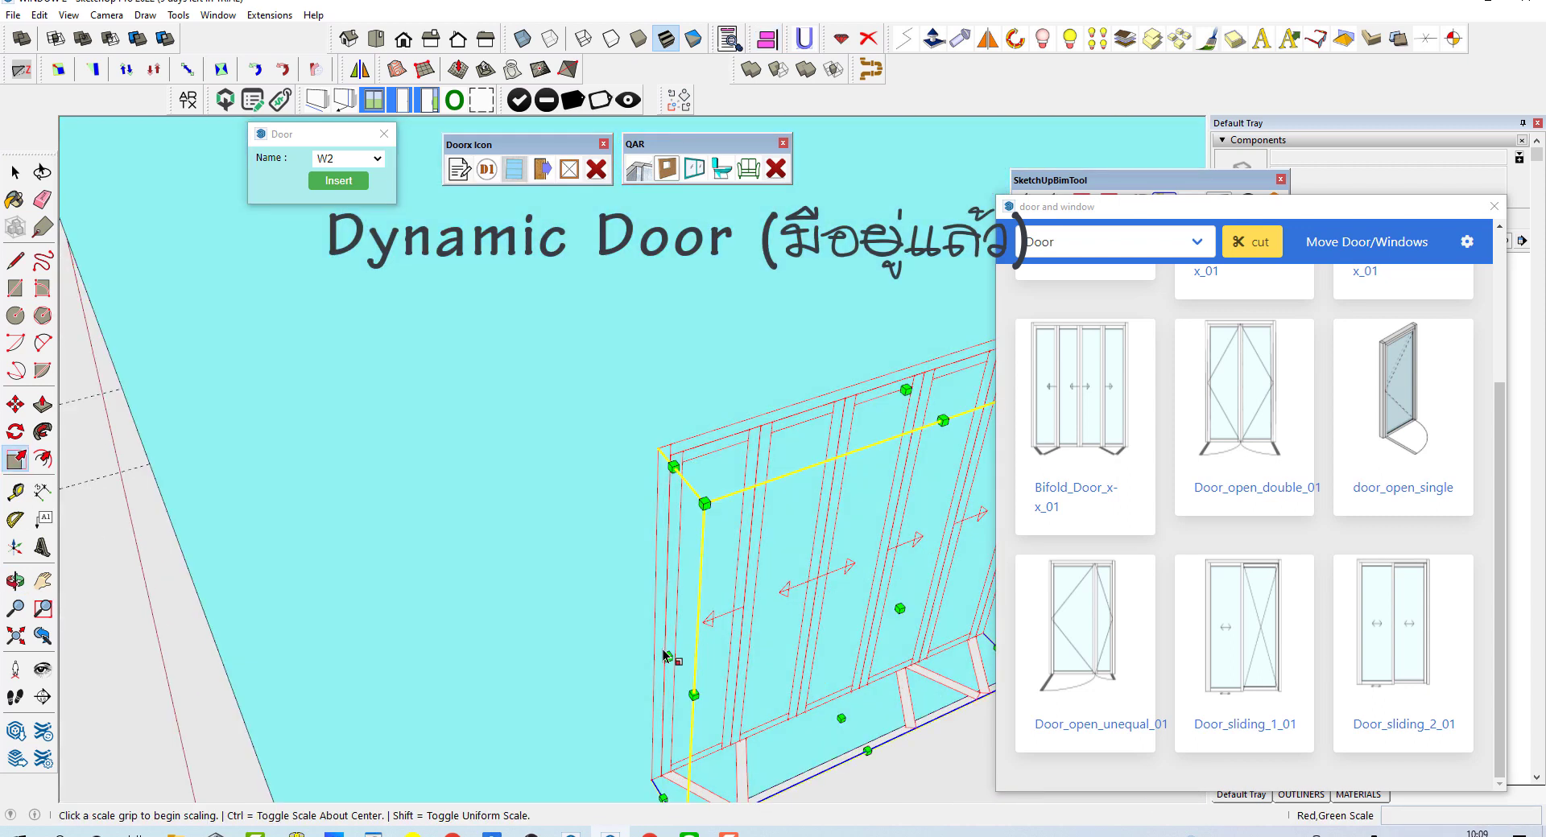
left_click(669, 656)
scroll(668, 656, "down", 5)
left_click(833, 610)
- Narrow the door to a Red Scale of 0.86 and return to Select
middle_click_drag(834, 609, 442, 487)
scroll(469, 537, "down", 5)
scroll(455, 521, "up", 5)
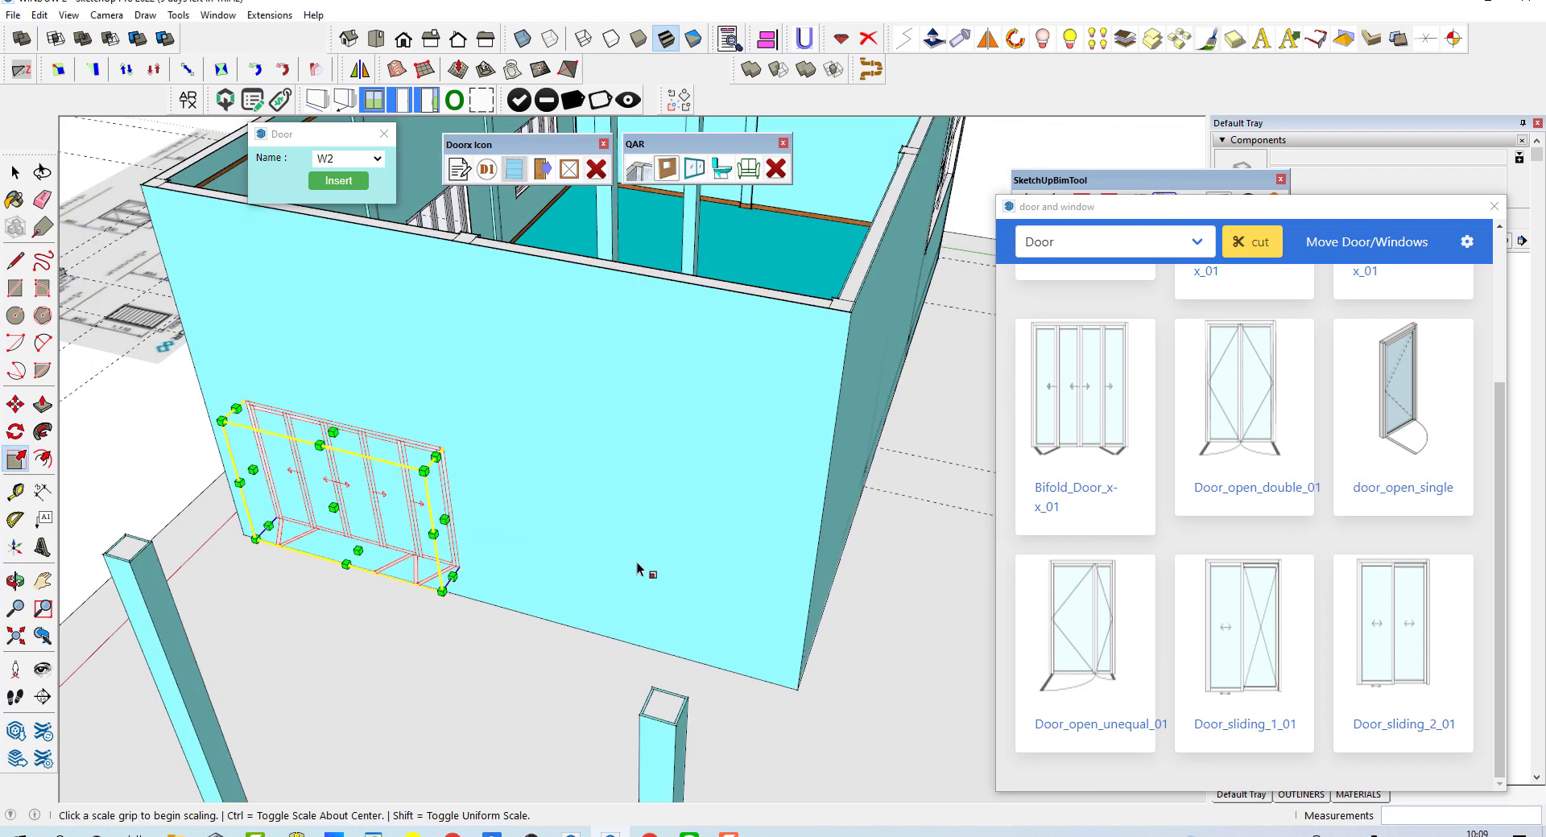
left_click(443, 520)
left_click(415, 512)
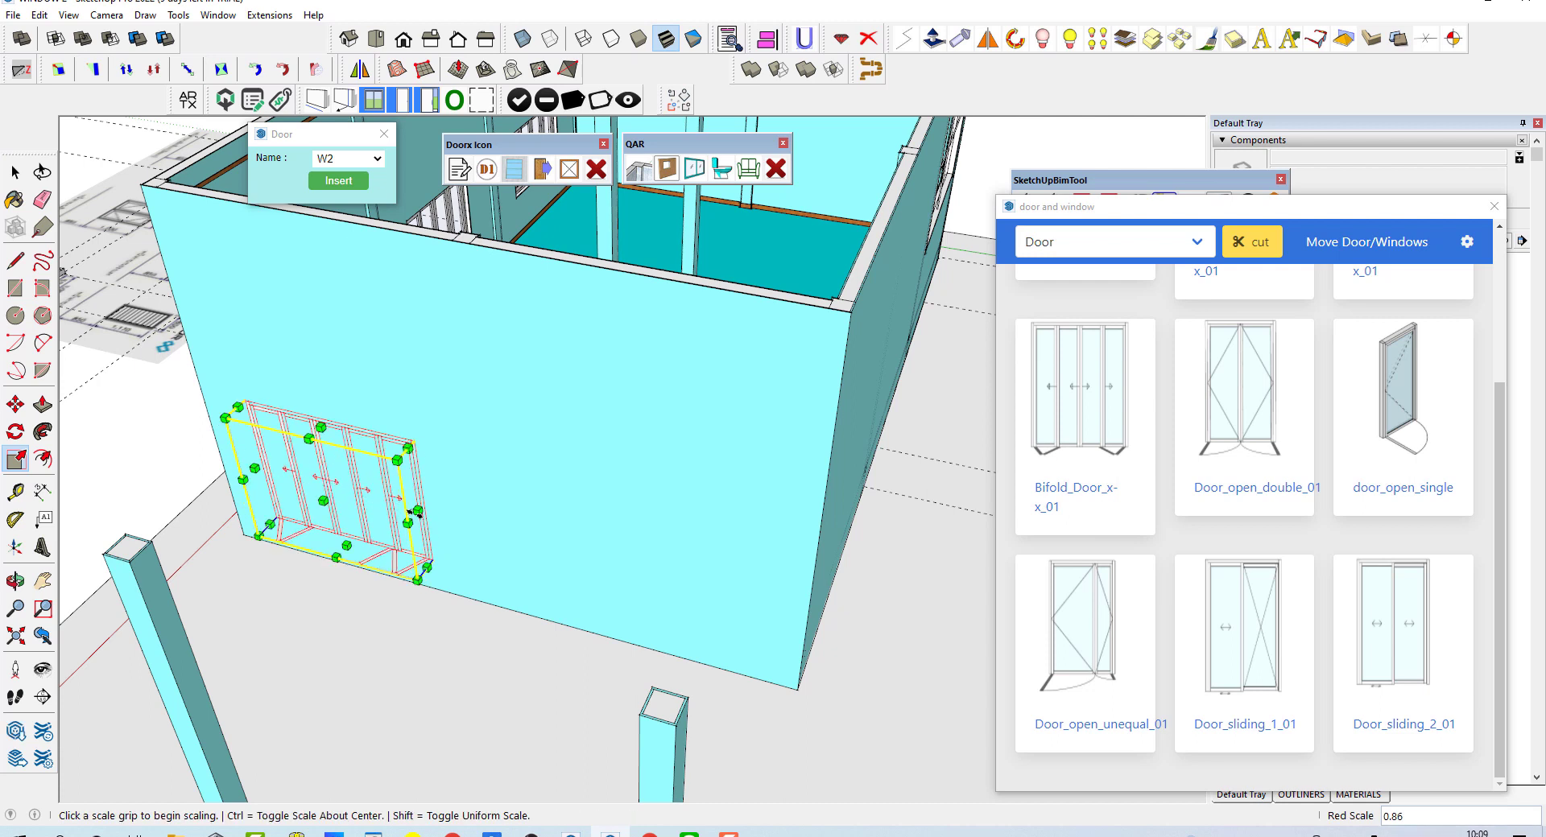
left_click(1297, 213)
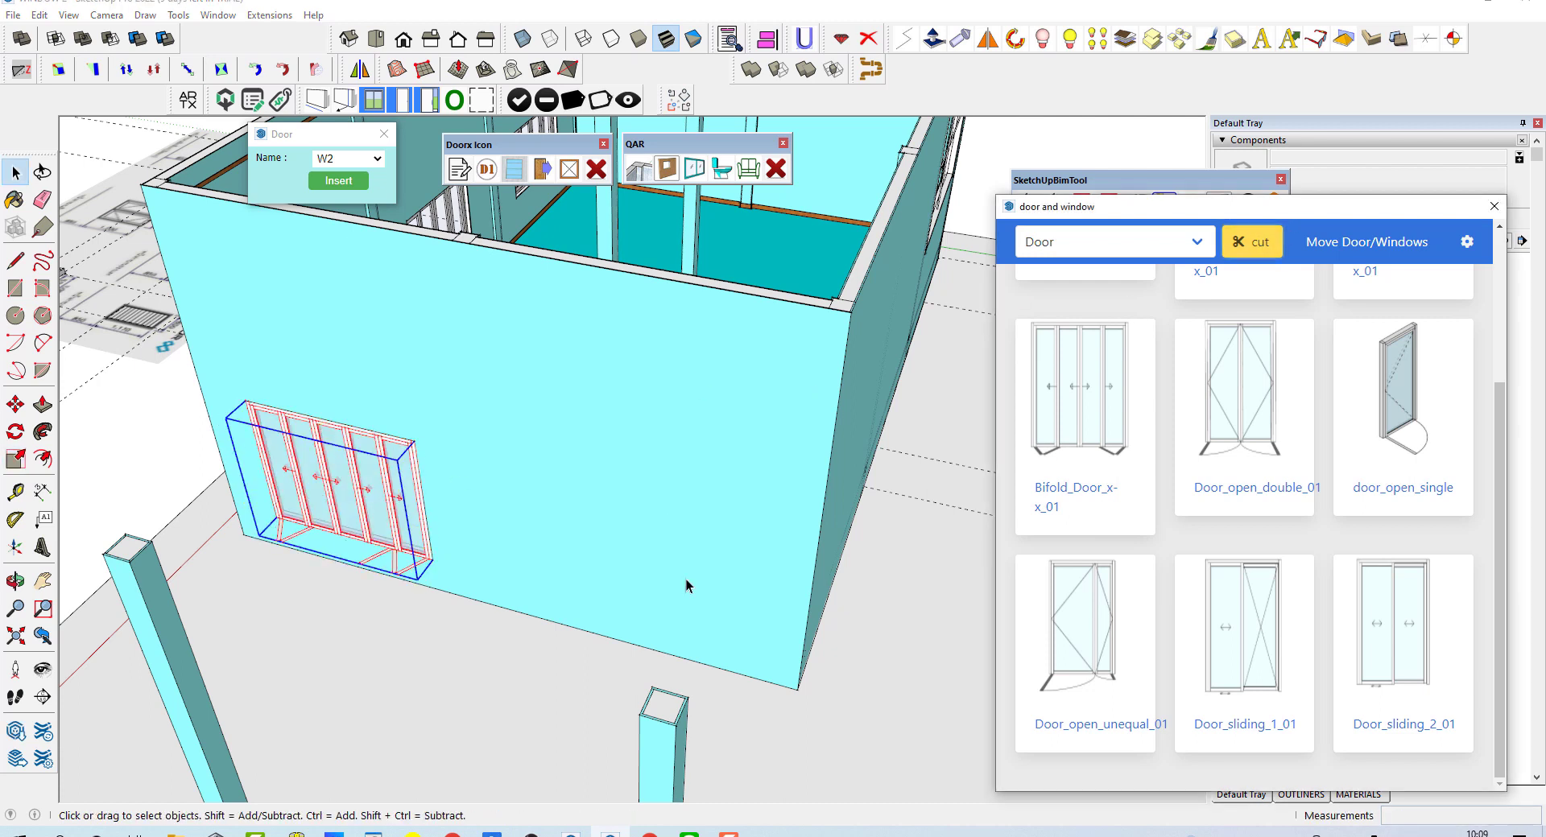
mouse_move(528, 640)
middle_mouse_down()
mouse_move(298, 311)
mouse_move(685, 454)
mouse_move(639, 368)
middle_mouse_up()
scroll(638, 368, "up", 2)
- Download the arched window from 3D Warehouse and load it into the model
left_click(1494, 206)
scroll(644, 322, "down", 3)
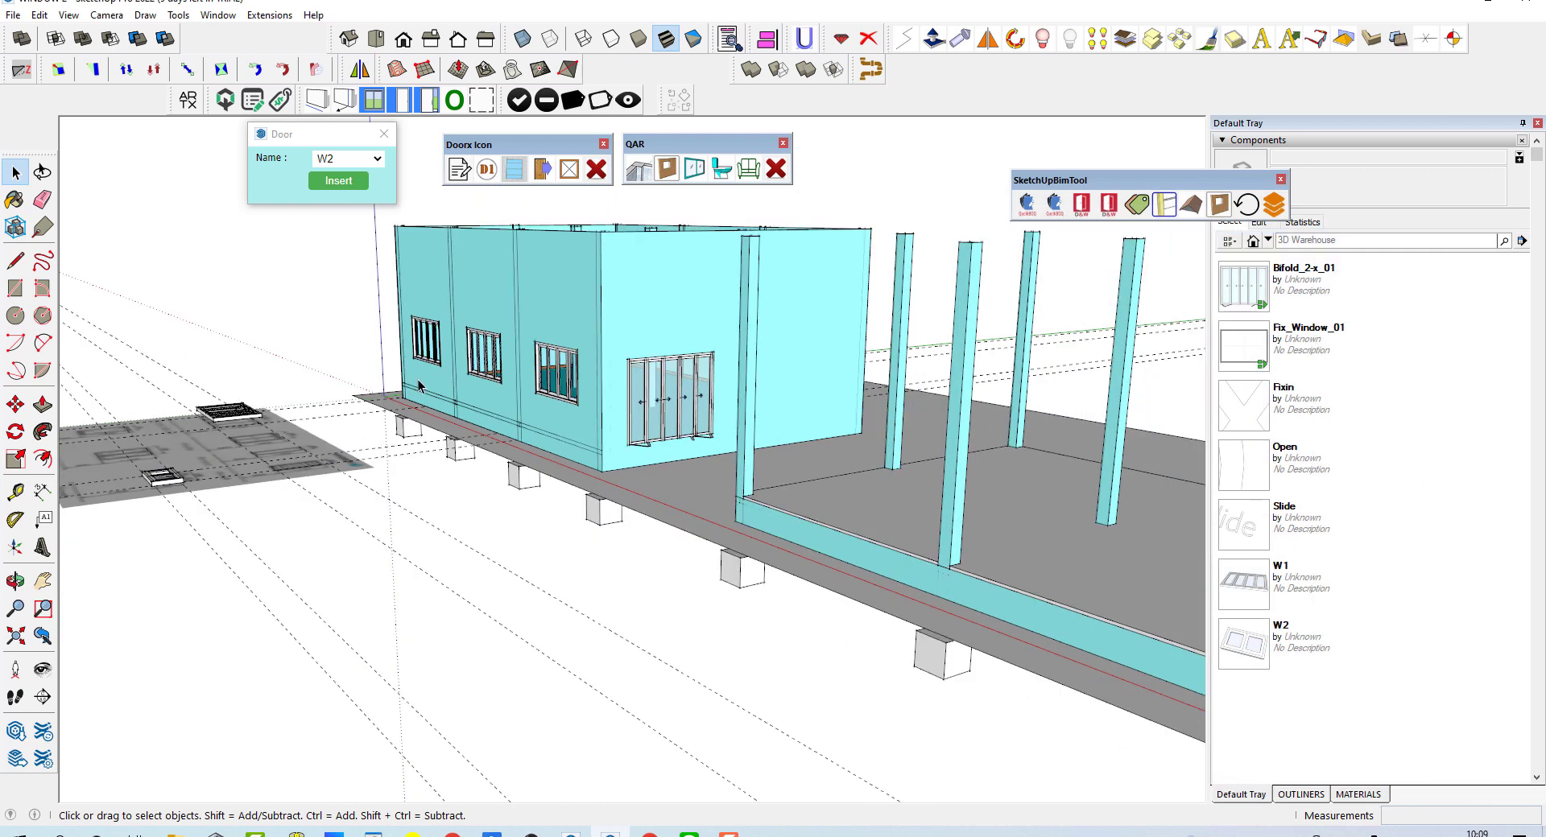
middle_click_drag(644, 322, 355, 110)
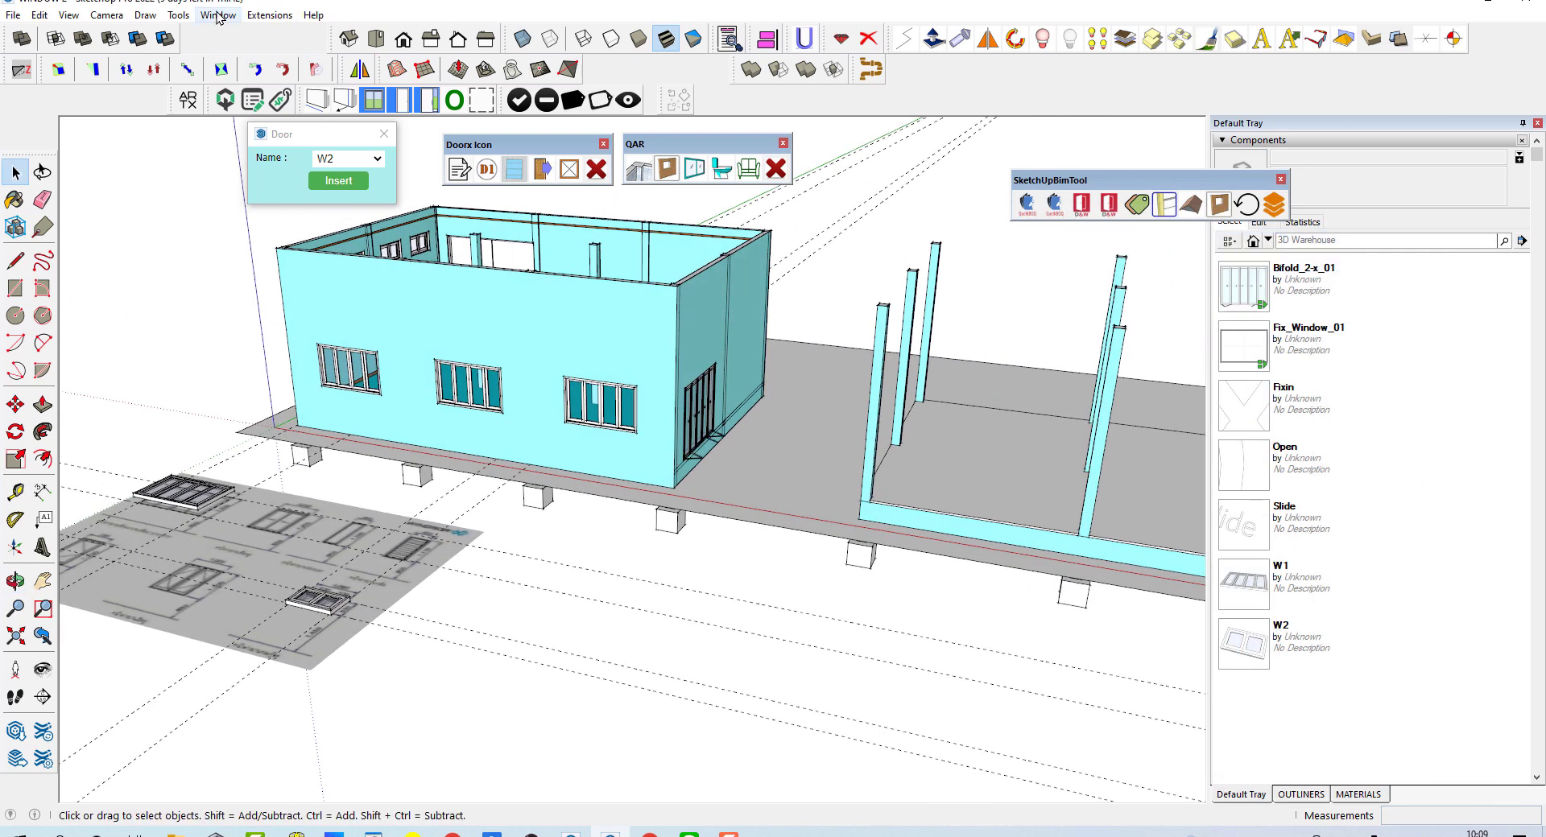
middle_click_drag(679, 630, 660, 573)
left_click(219, 15)
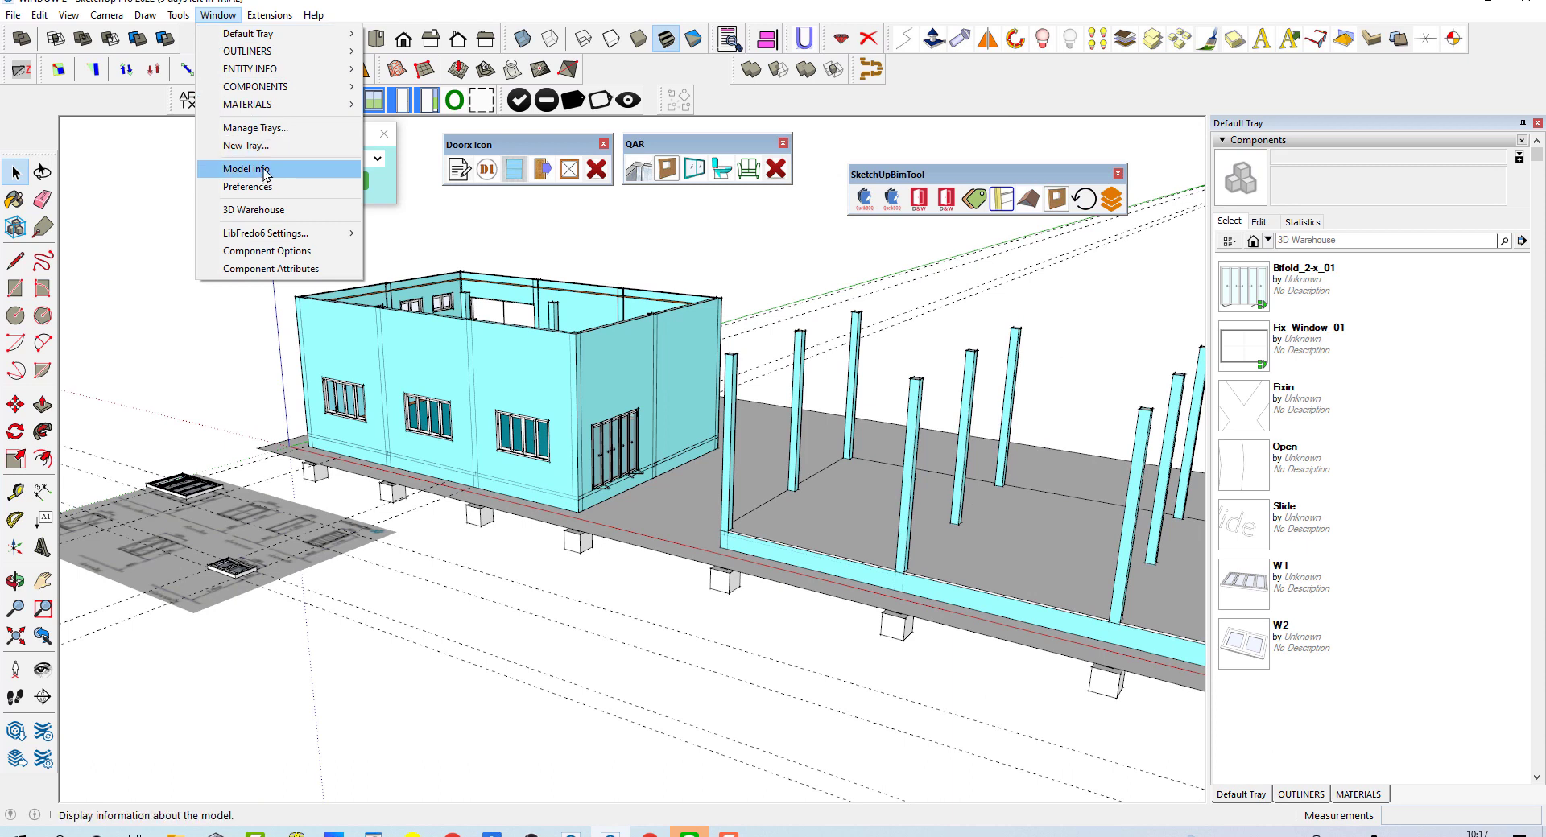
left_click(268, 212)
type("WINDOW")
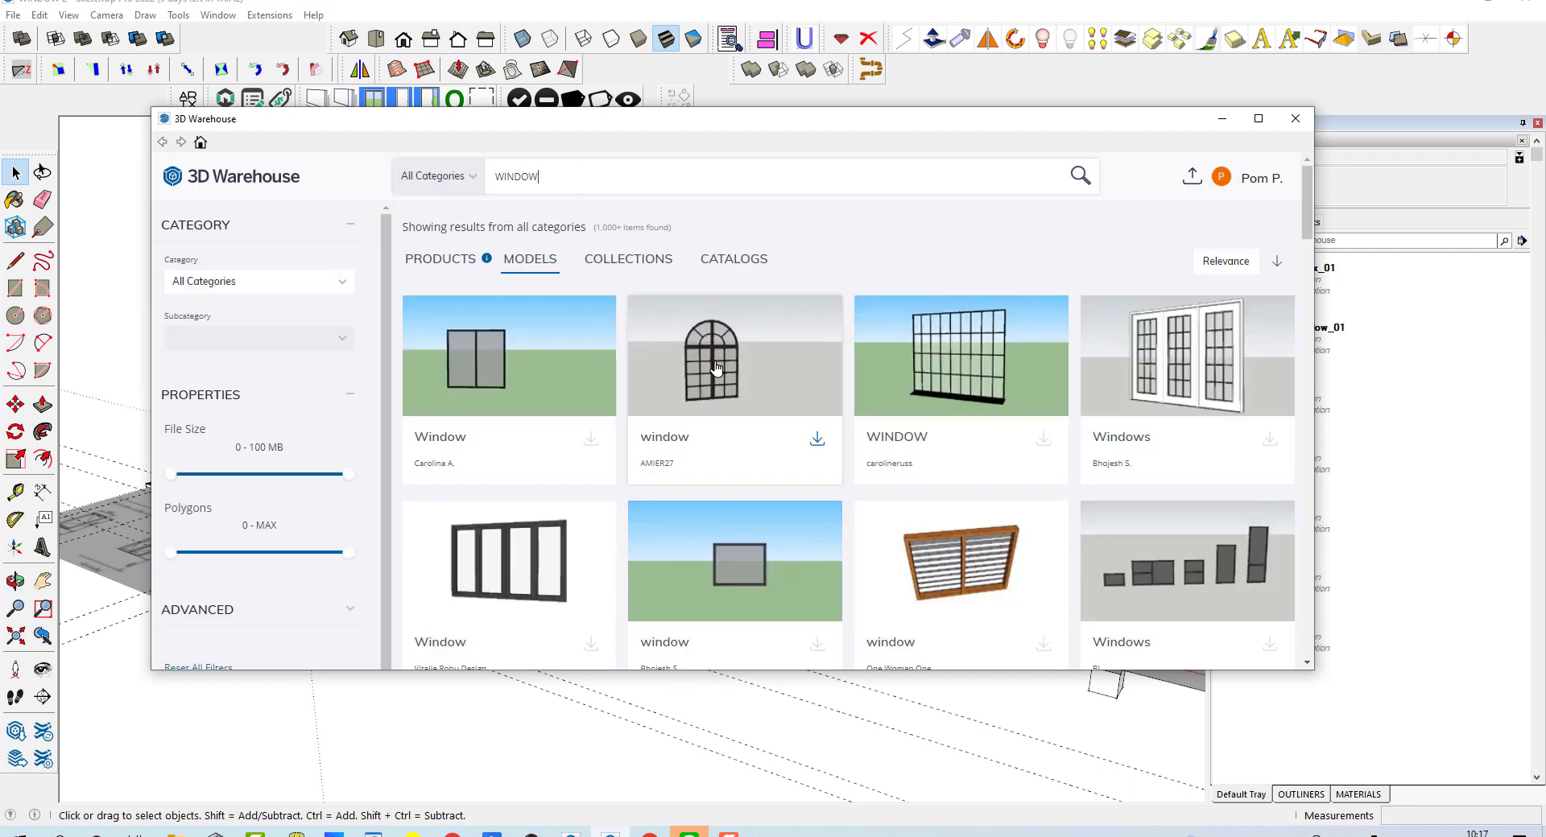
left_click(731, 382)
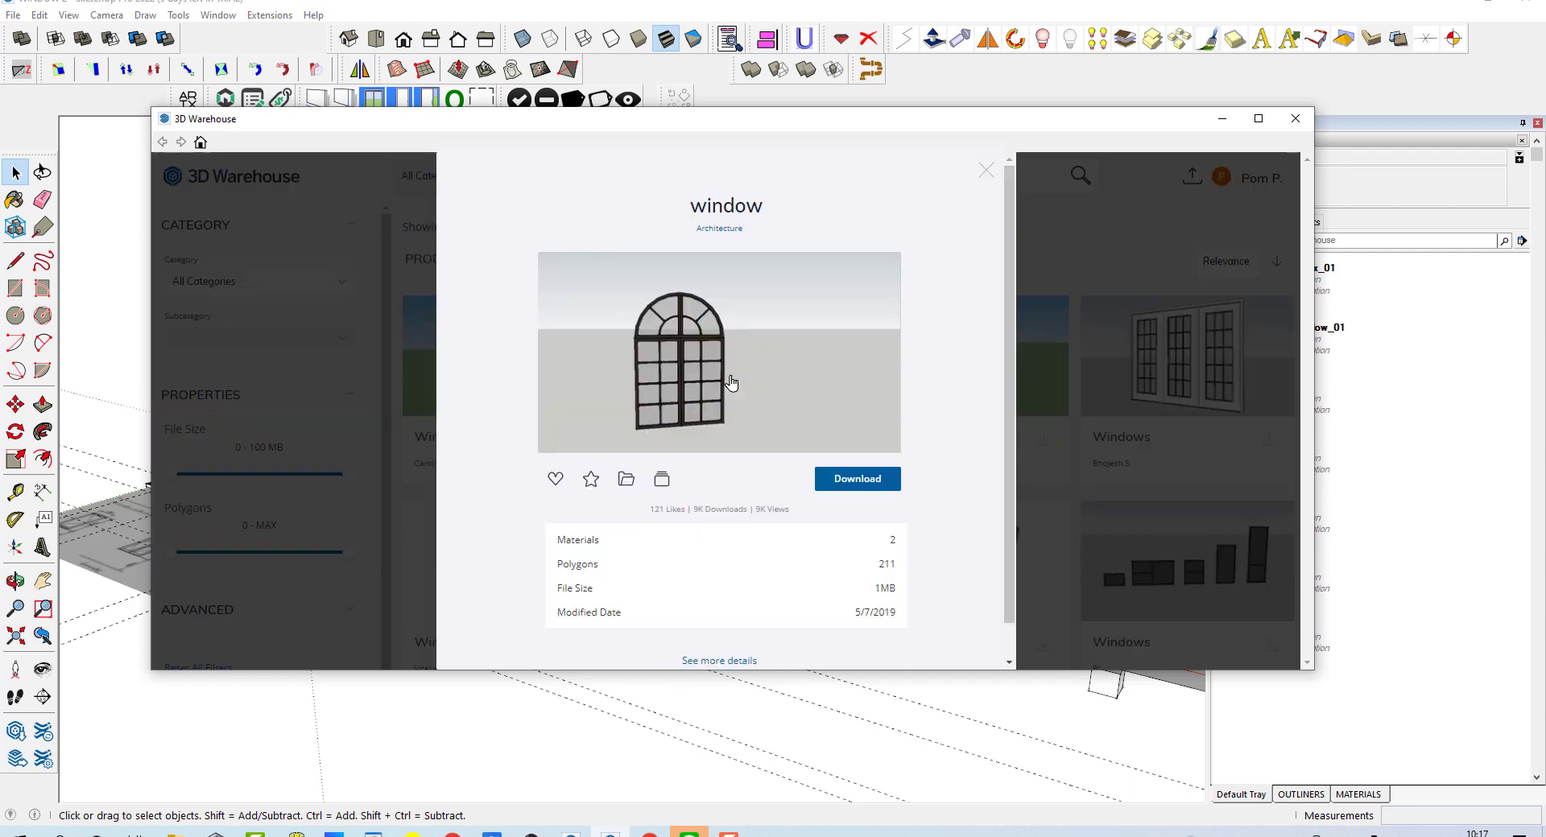
left_click(848, 481)
left_click(693, 440)
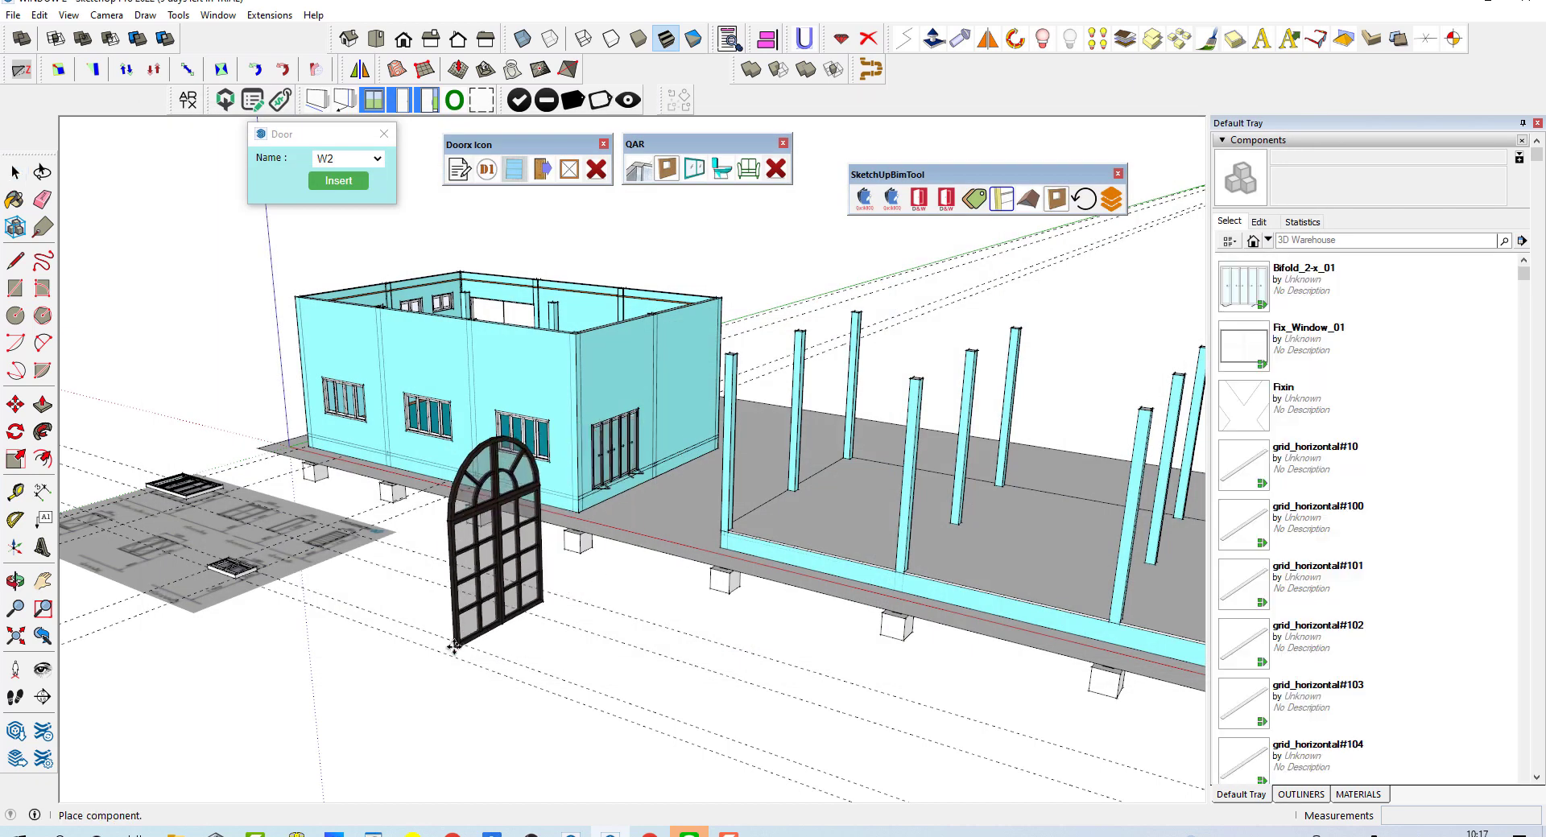
- Place the arched window beside the house in shaded style and open it for editing
left_click(456, 644)
left_click(638, 38)
key("space")
scroll(442, 439, "up", 5)
double_click(434, 418)
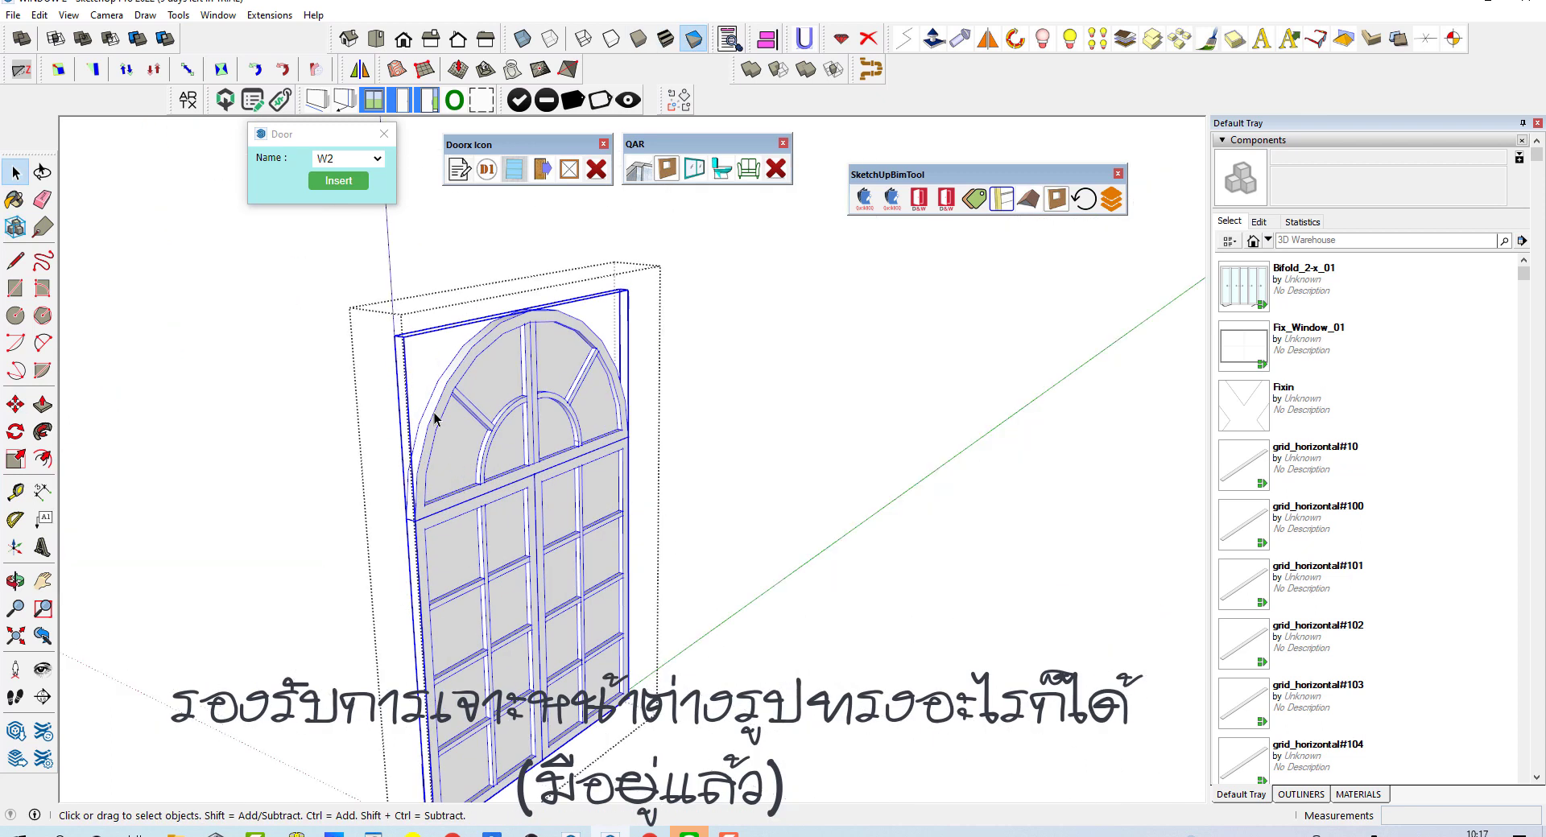
scroll(434, 418, "up", 2)
scroll(434, 418, "up", 1)
- Select and copy the window's outer arc edge, then leave the component
left_click(434, 416)
double_click(434, 416)
left_click(434, 416)
triple_click(434, 416)
left_click(435, 415)
scroll(436, 414, "down", 1)
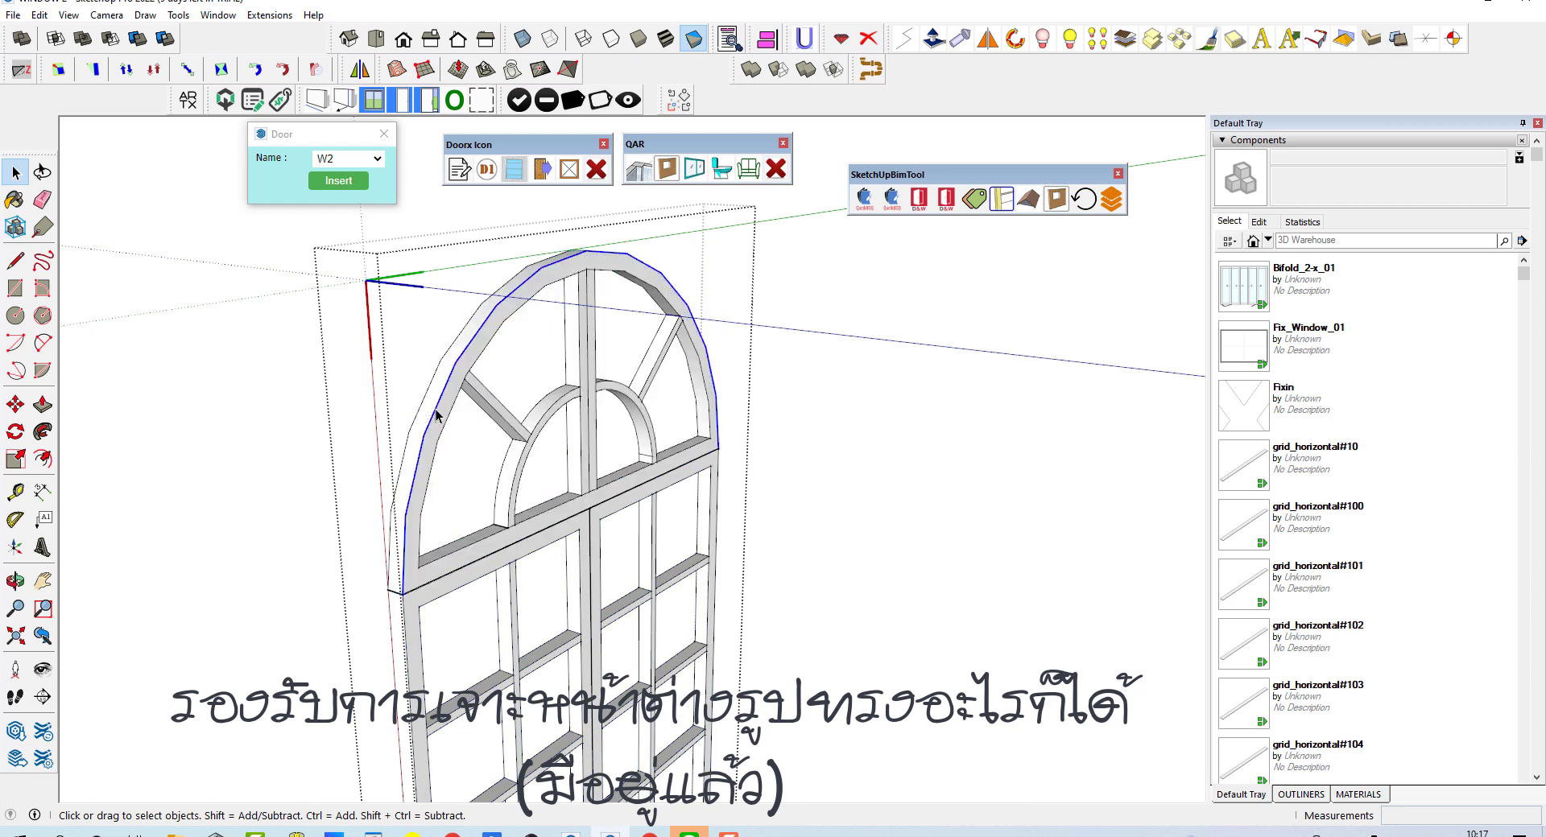
scroll(436, 415, "down", 2)
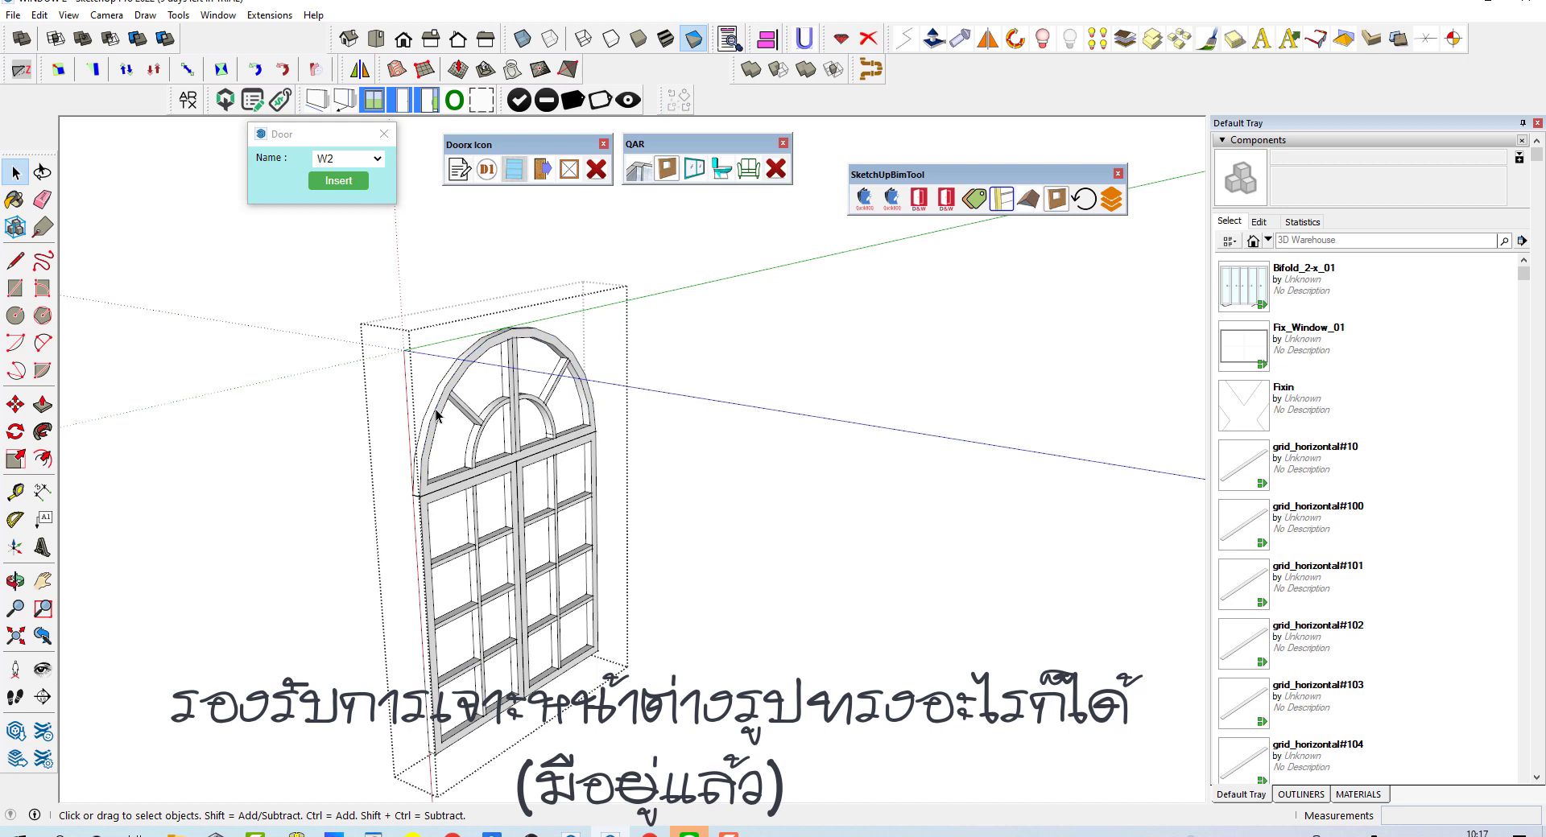
key("Escape")
key("Escape")
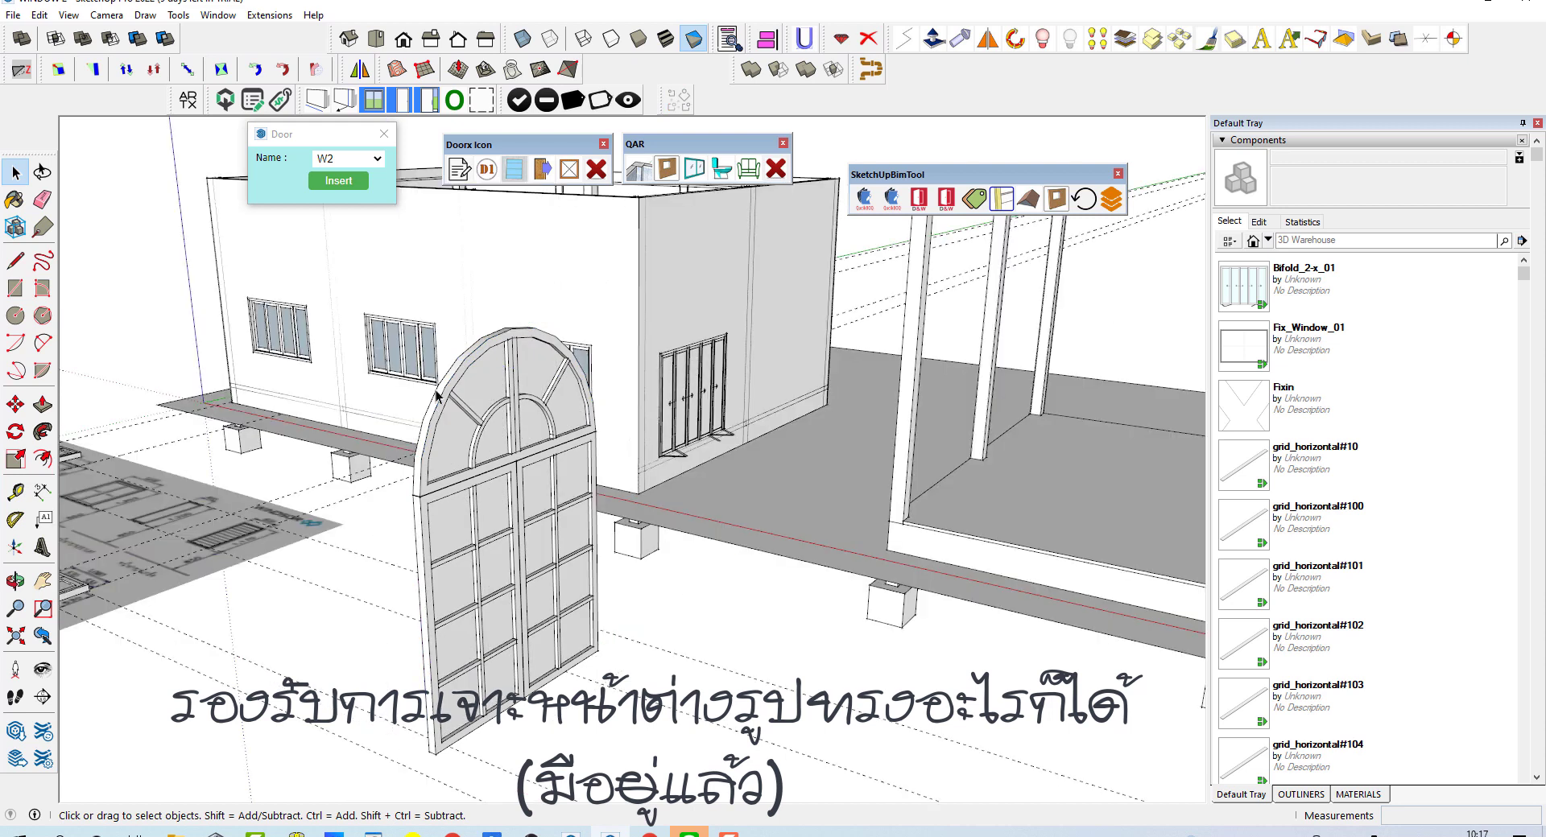
- Paste the arc in place and close it into an outline with straight side and bottom lines
left_click(39, 15)
left_click(81, 127)
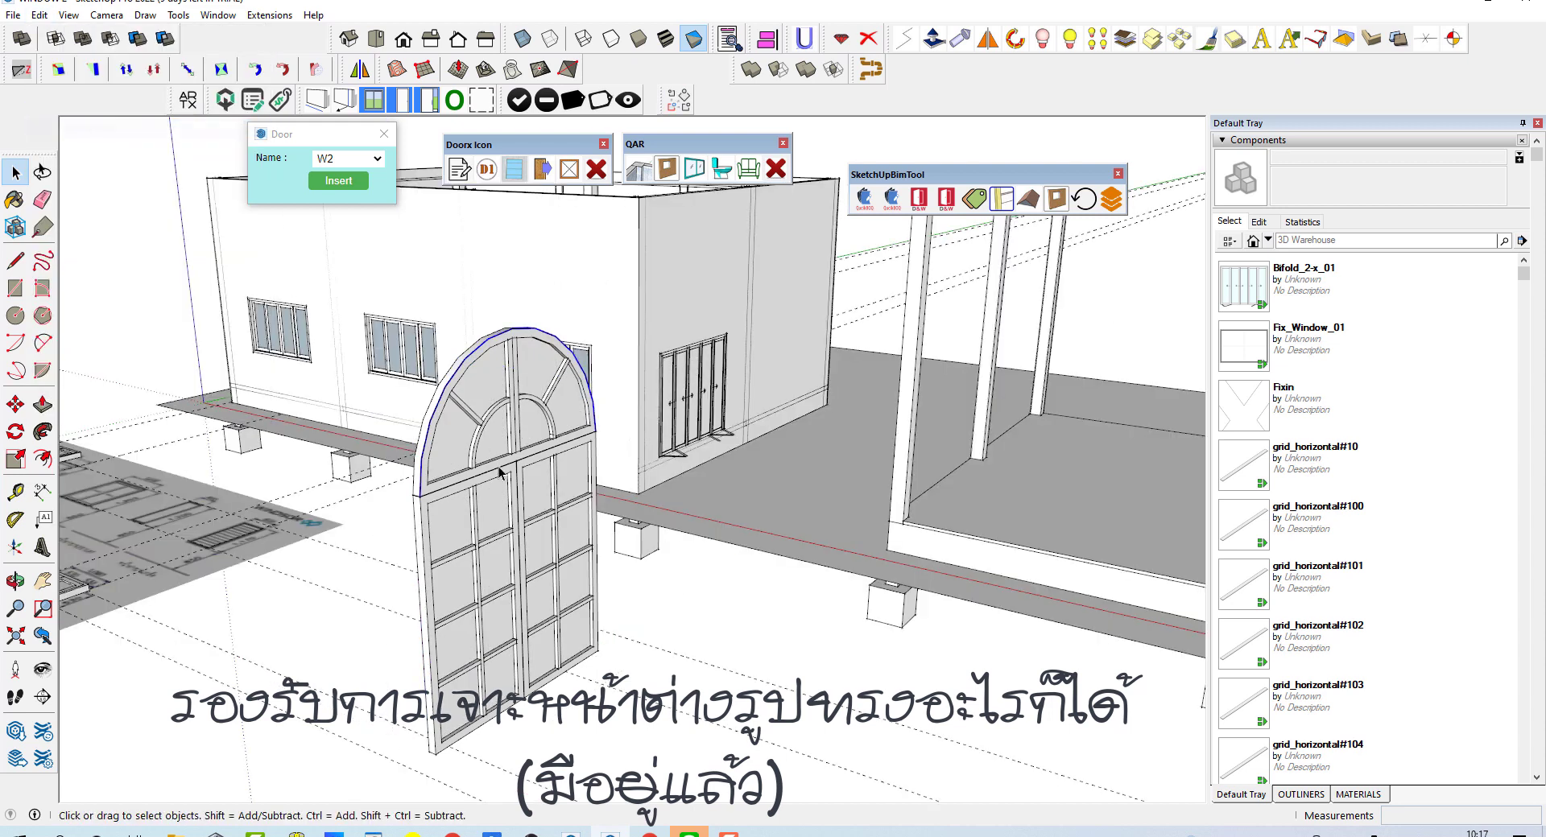
scroll(469, 480, "up", 2)
key("m")
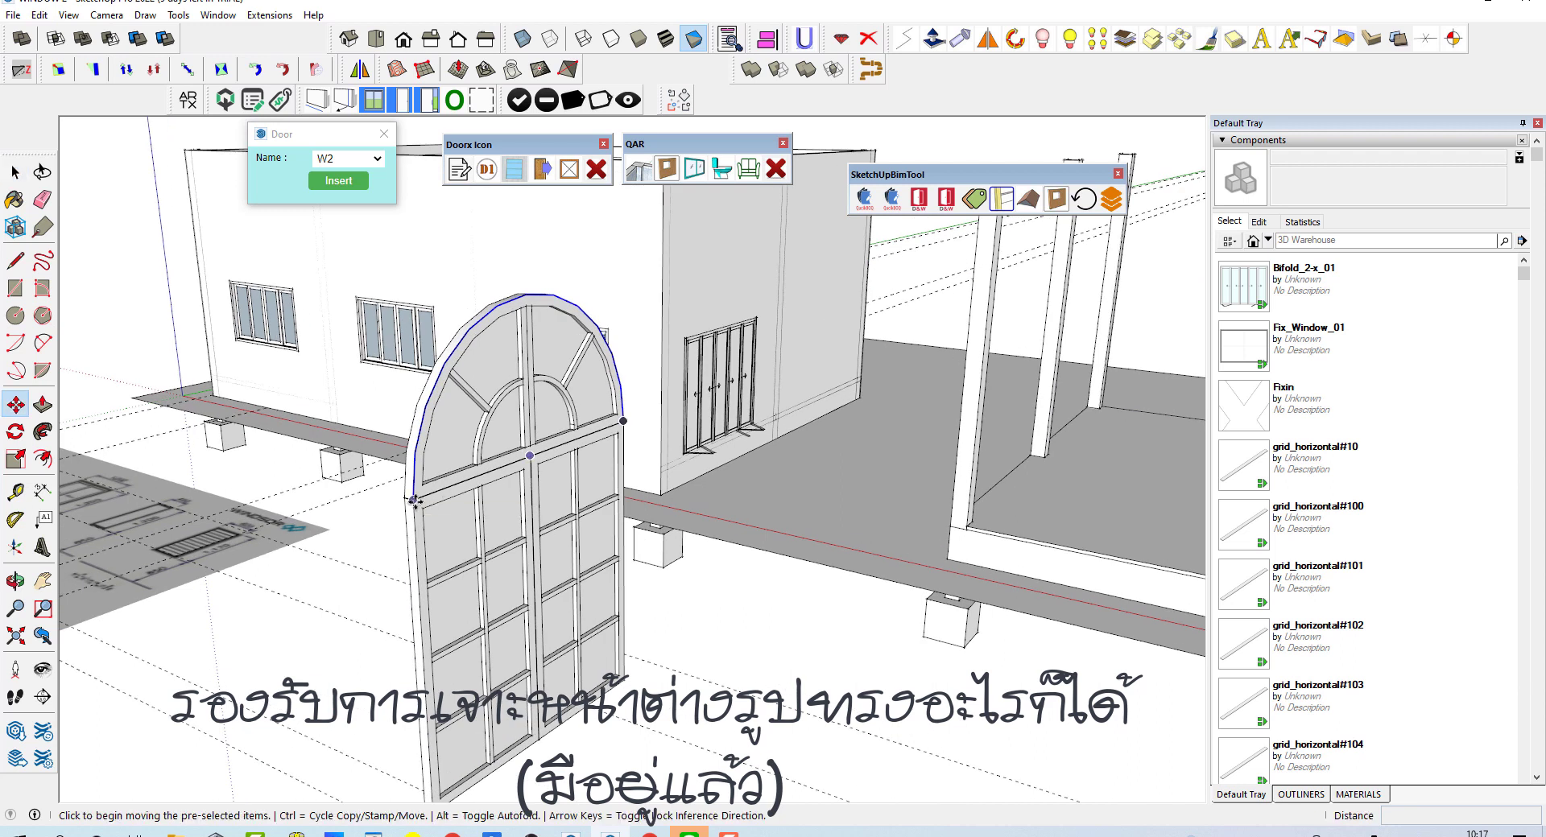
key("l")
left_click(413, 499)
middle_click_drag(423, 543, 435, 728)
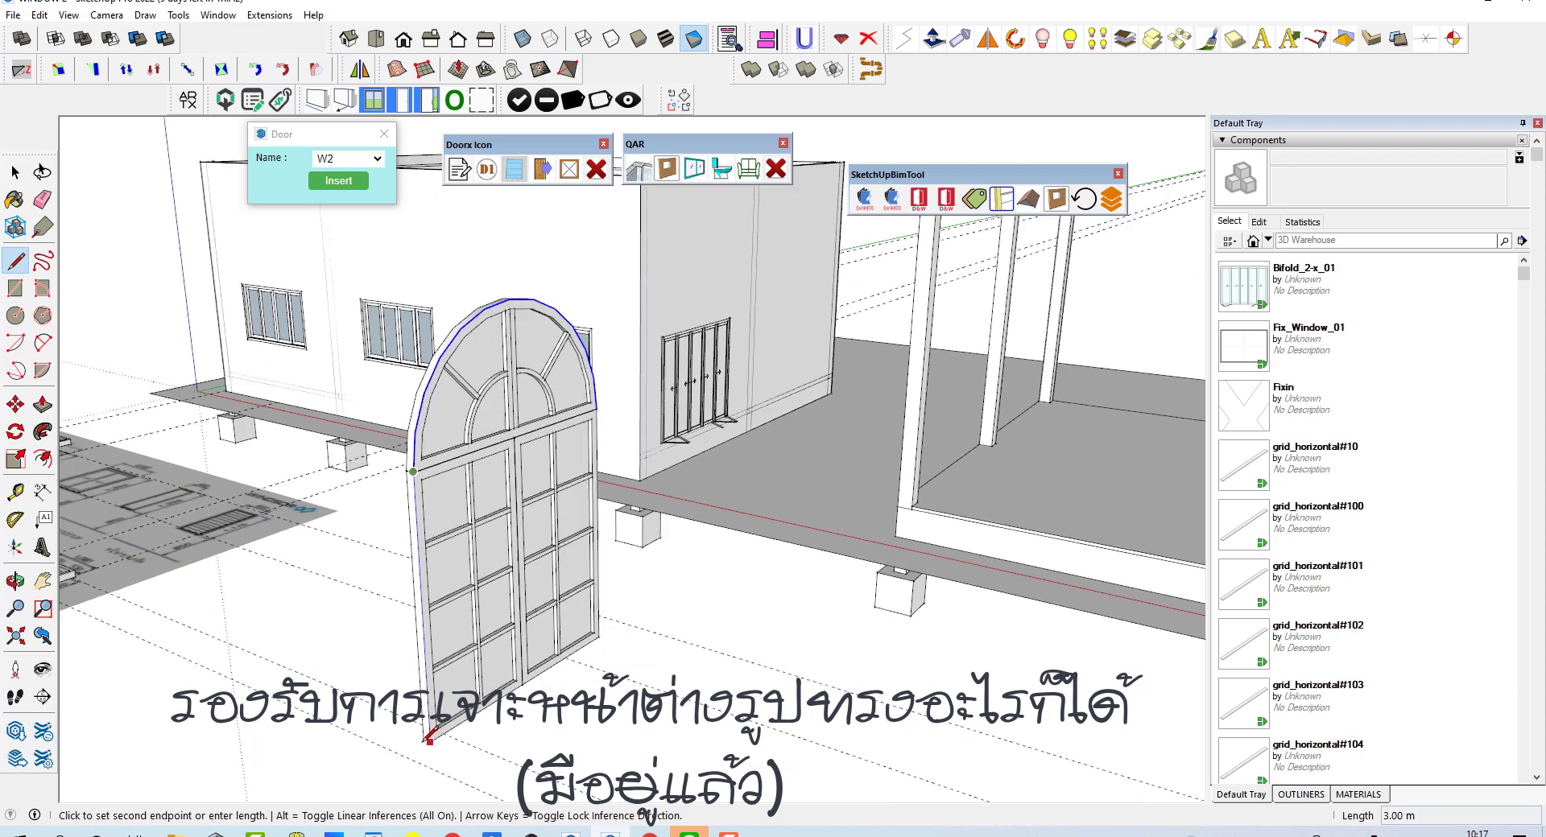
scroll(632, 676, "up", 2)
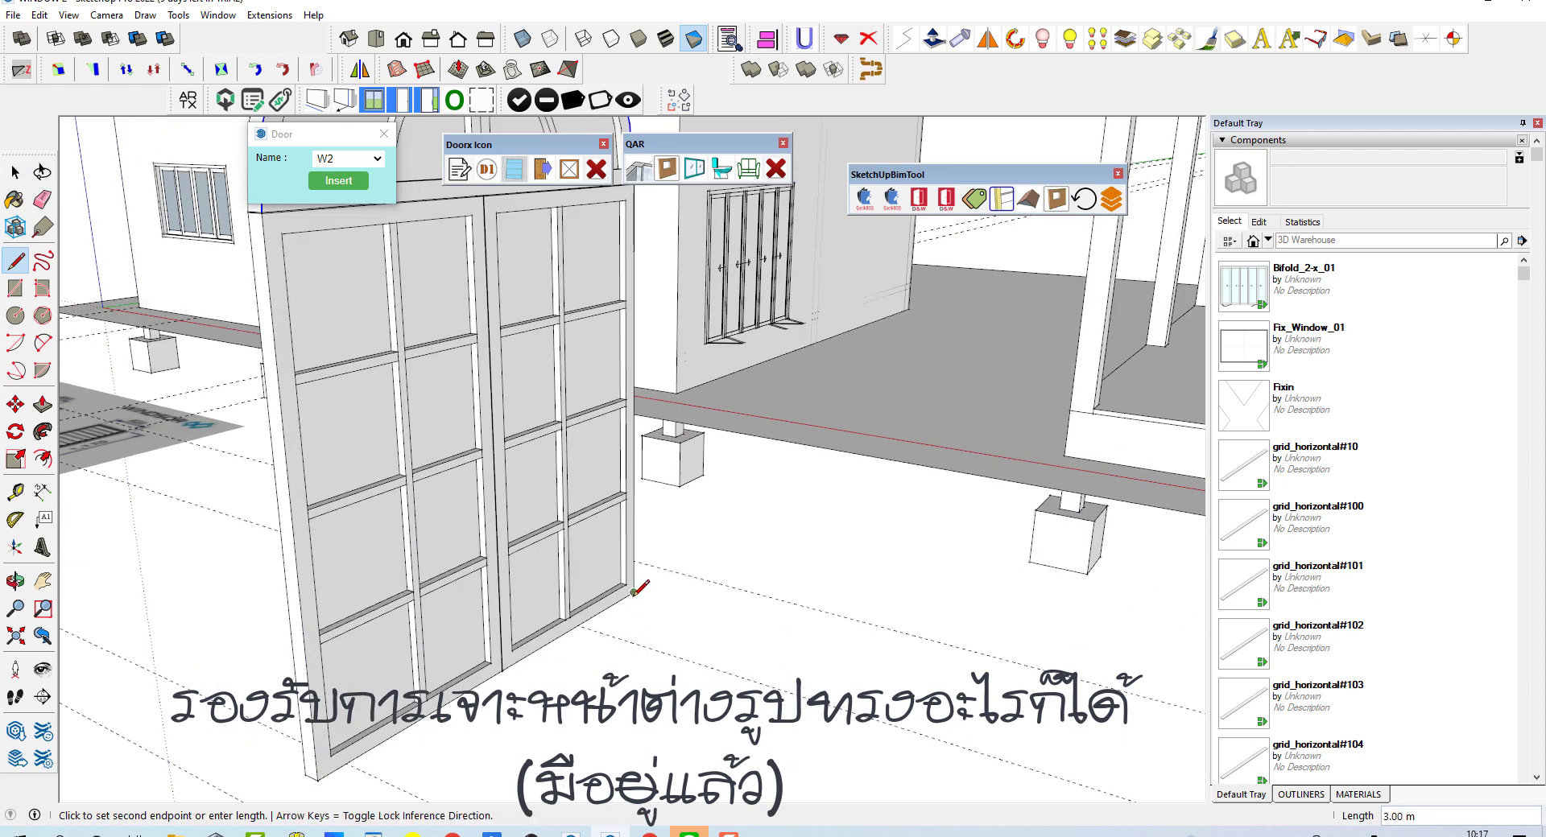
left_click(633, 592)
scroll(633, 592, "down", 2)
left_click(631, 295)
key("space")
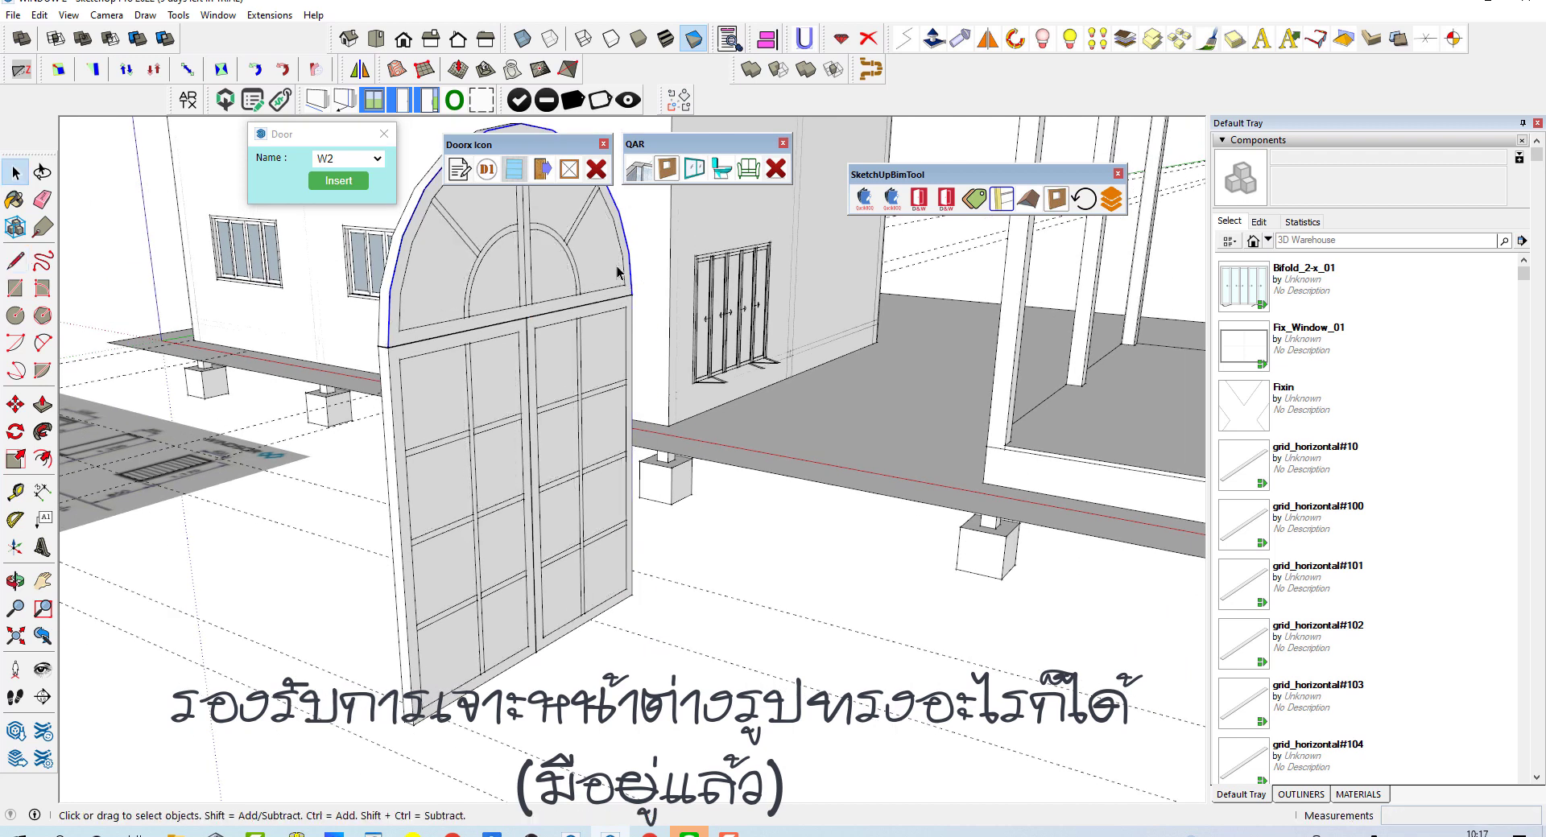
- Move the arched outline face to the right and delete the face, keeping its edges
left_click(629, 254)
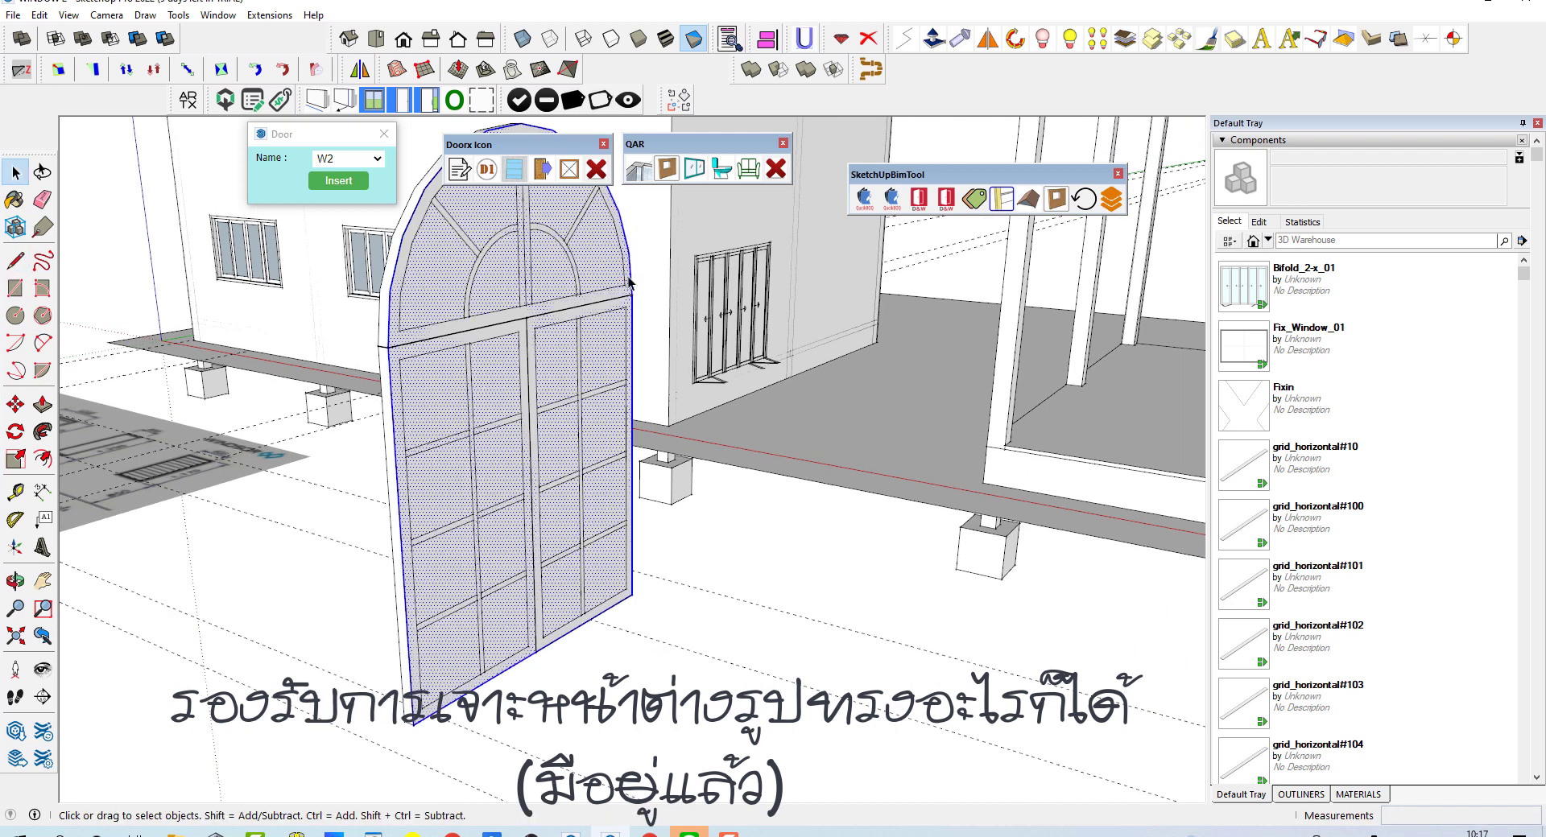
key("m")
left_click(615, 479)
left_click(699, 407)
key("space")
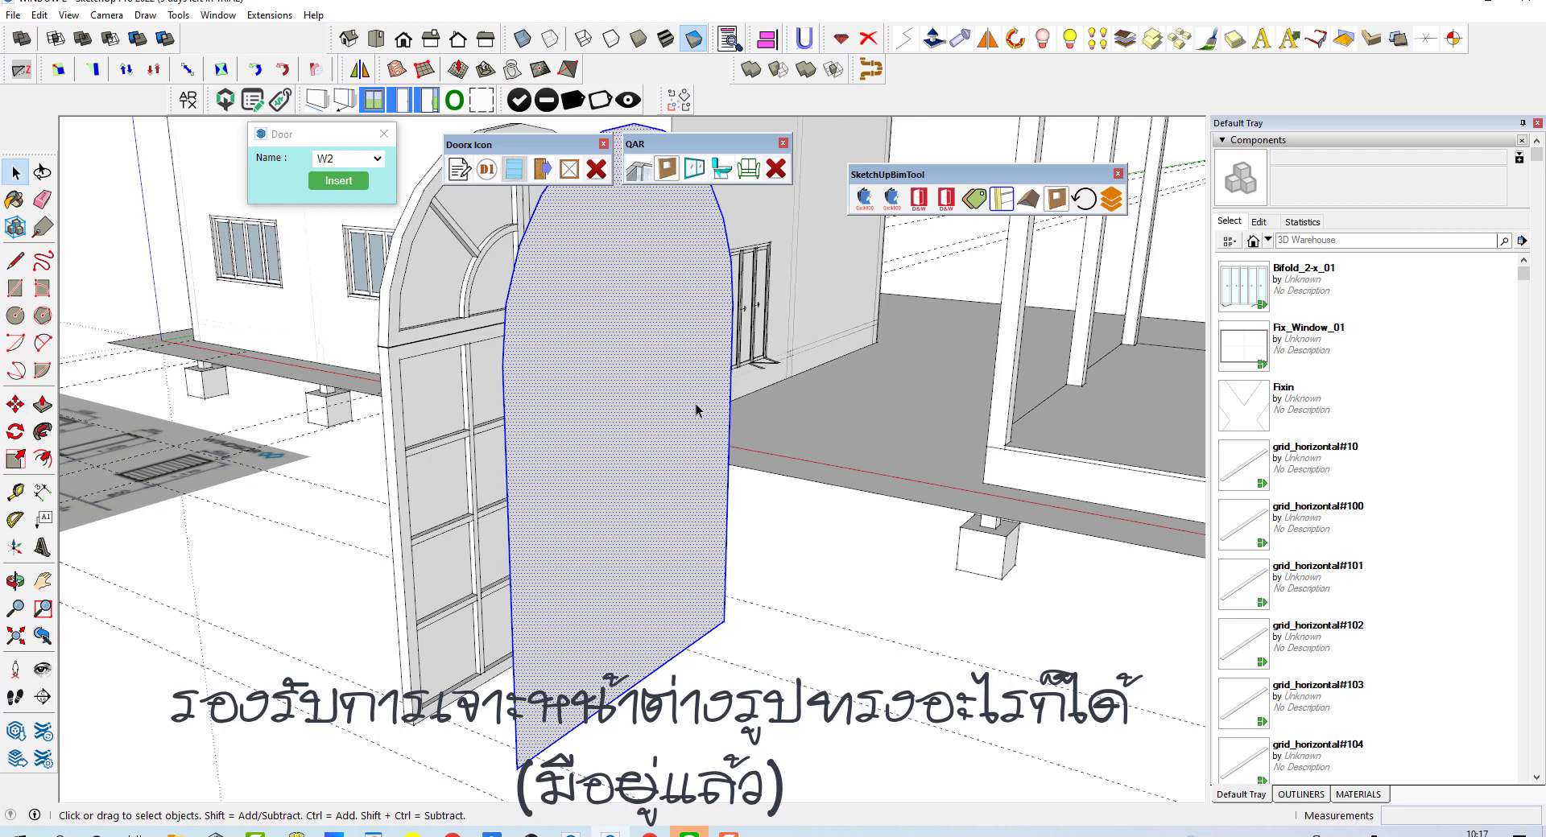
key("Delete")
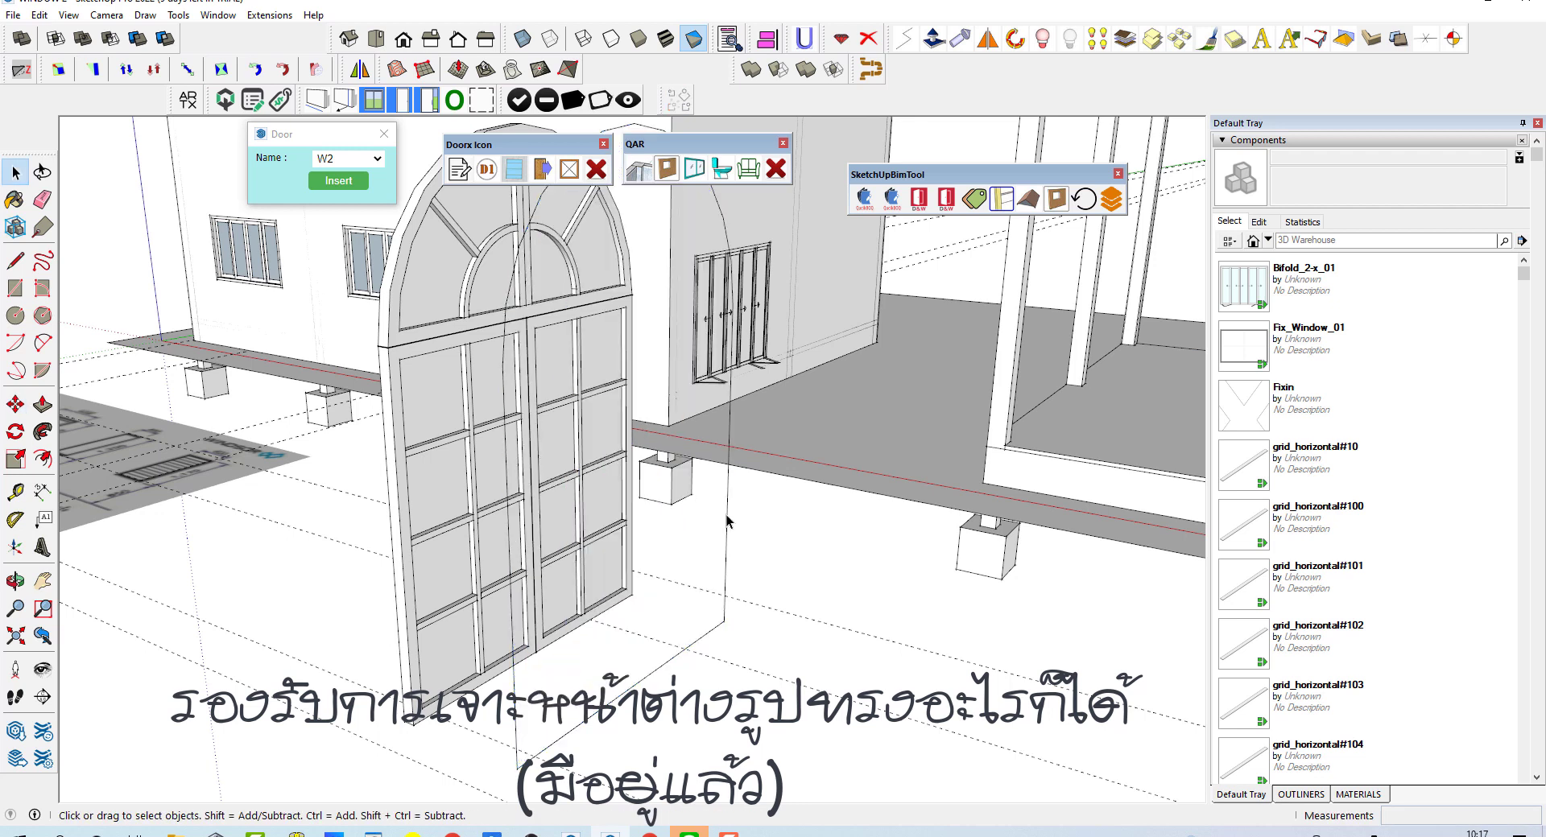
- Group the arched outline edges and name the instance 'Cut' in Entity Info
right_click(727, 520)
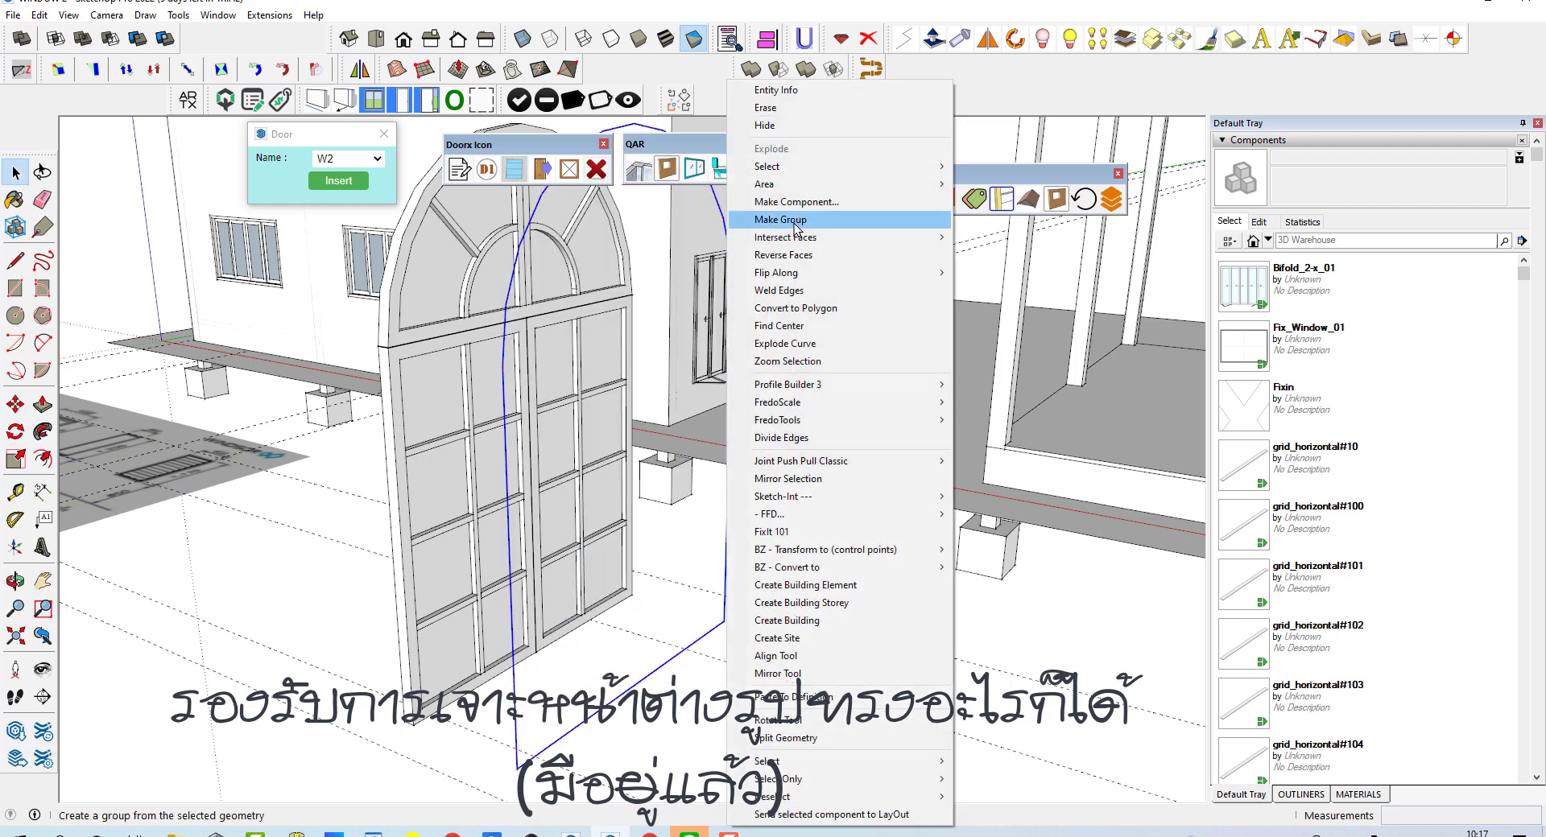
left_click(794, 223)
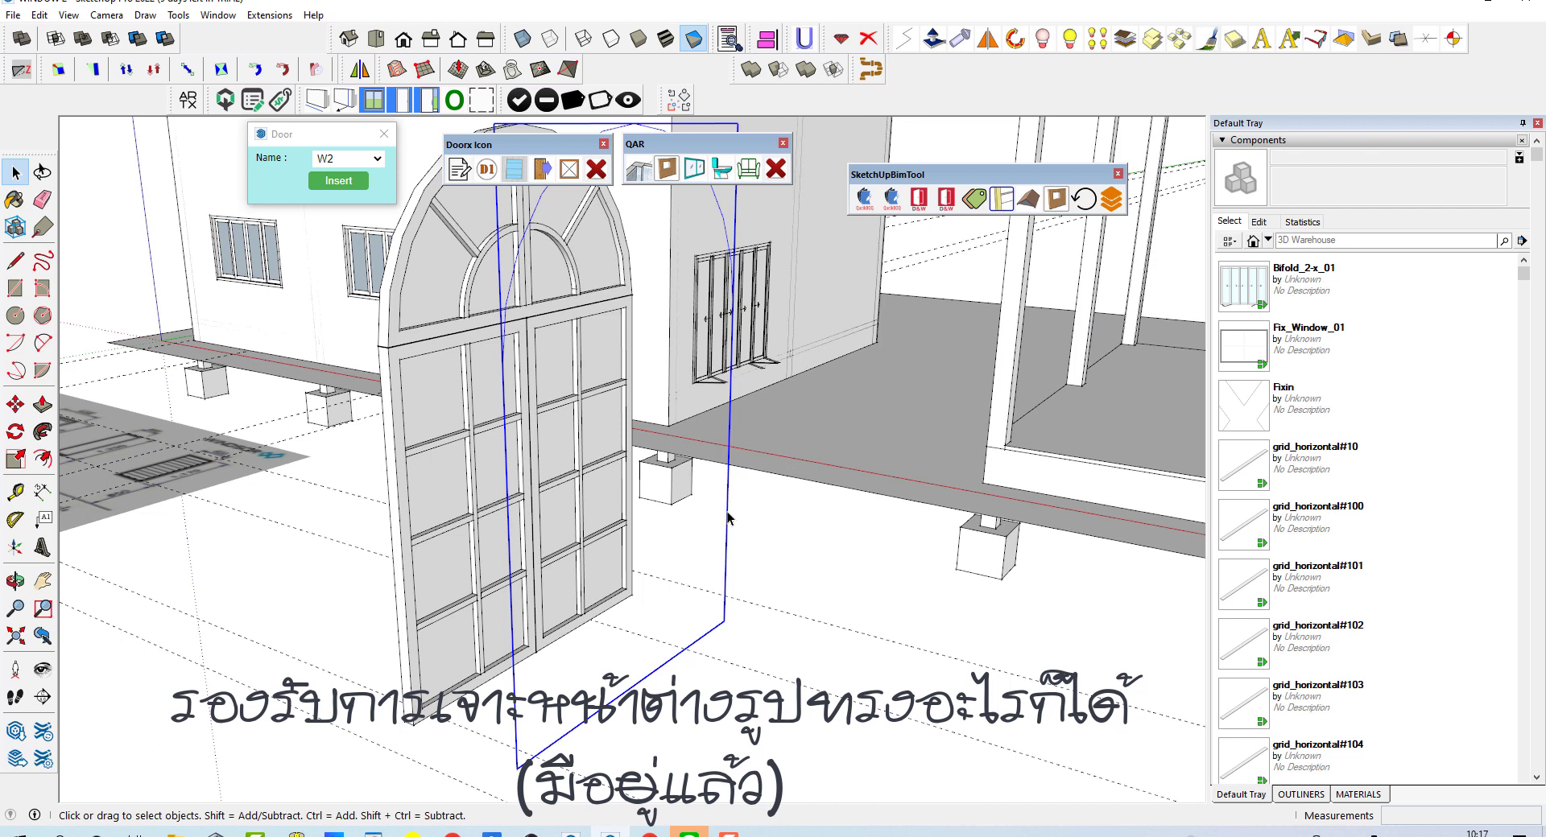
right_click(727, 519)
left_click(805, 113)
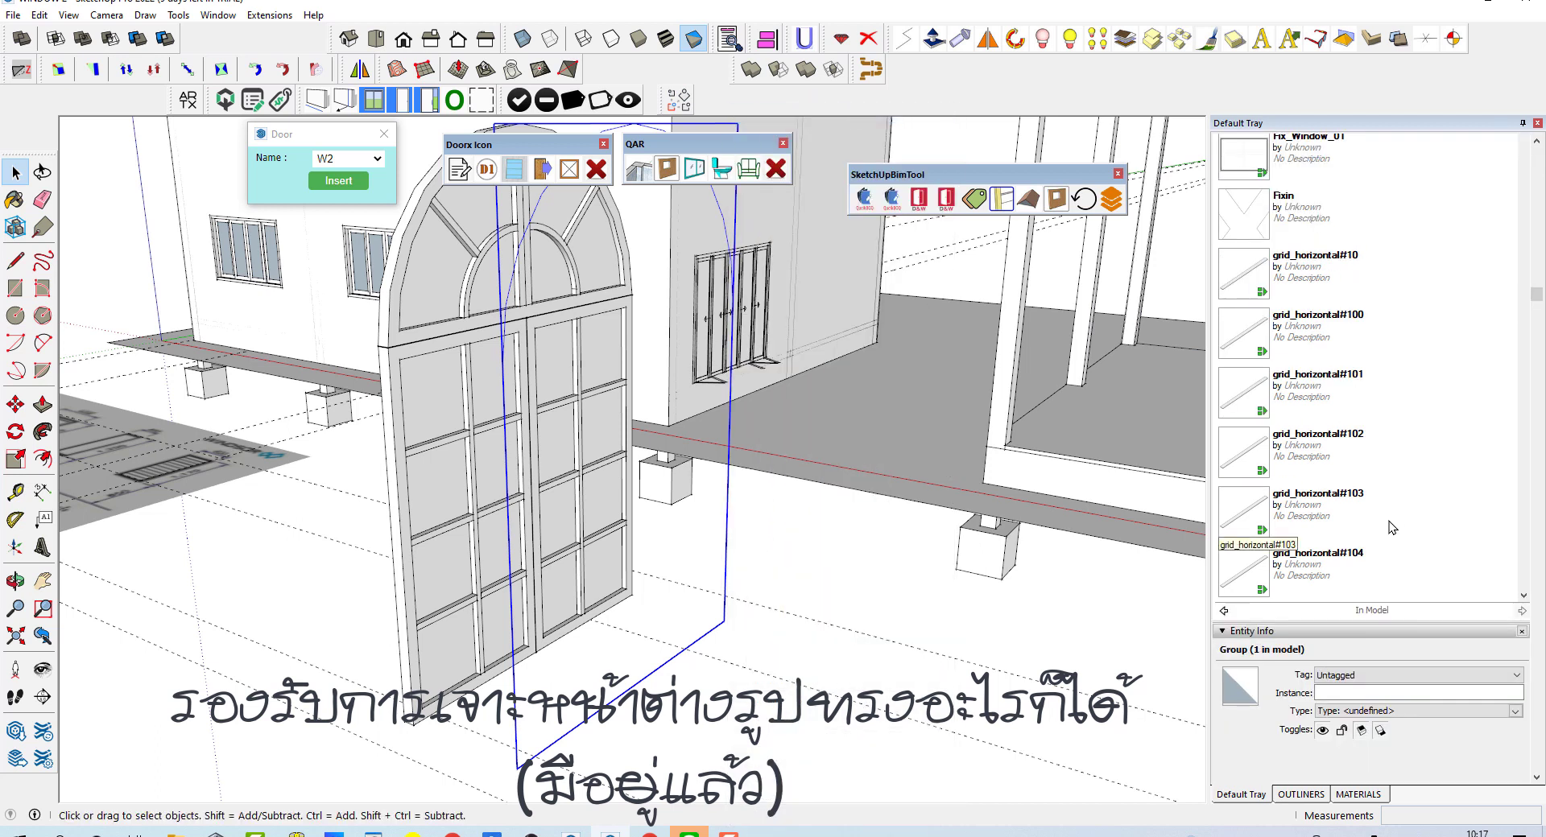
left_click(1360, 694)
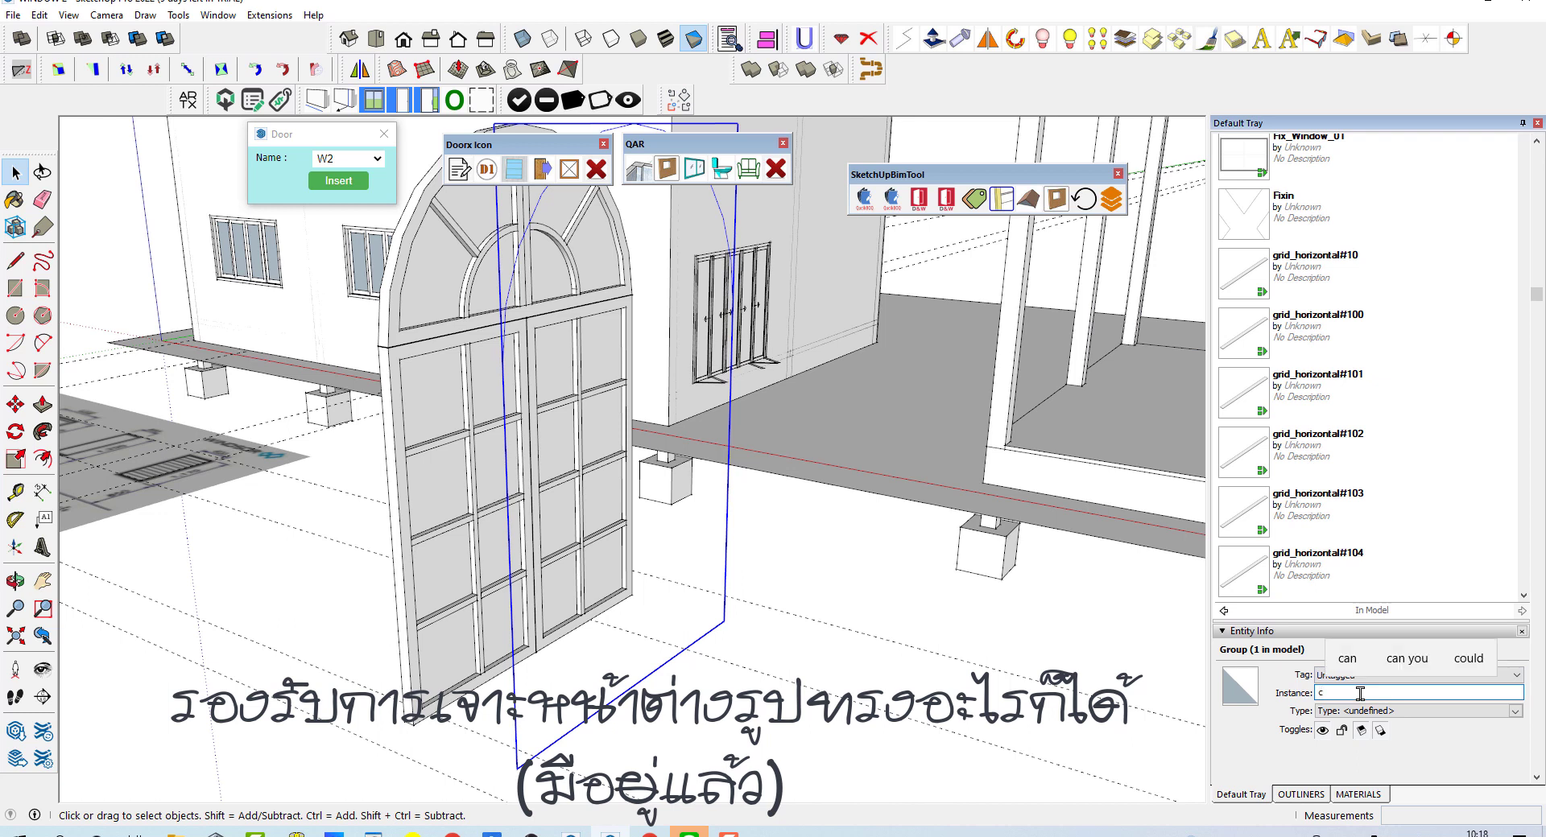
type("Cut")
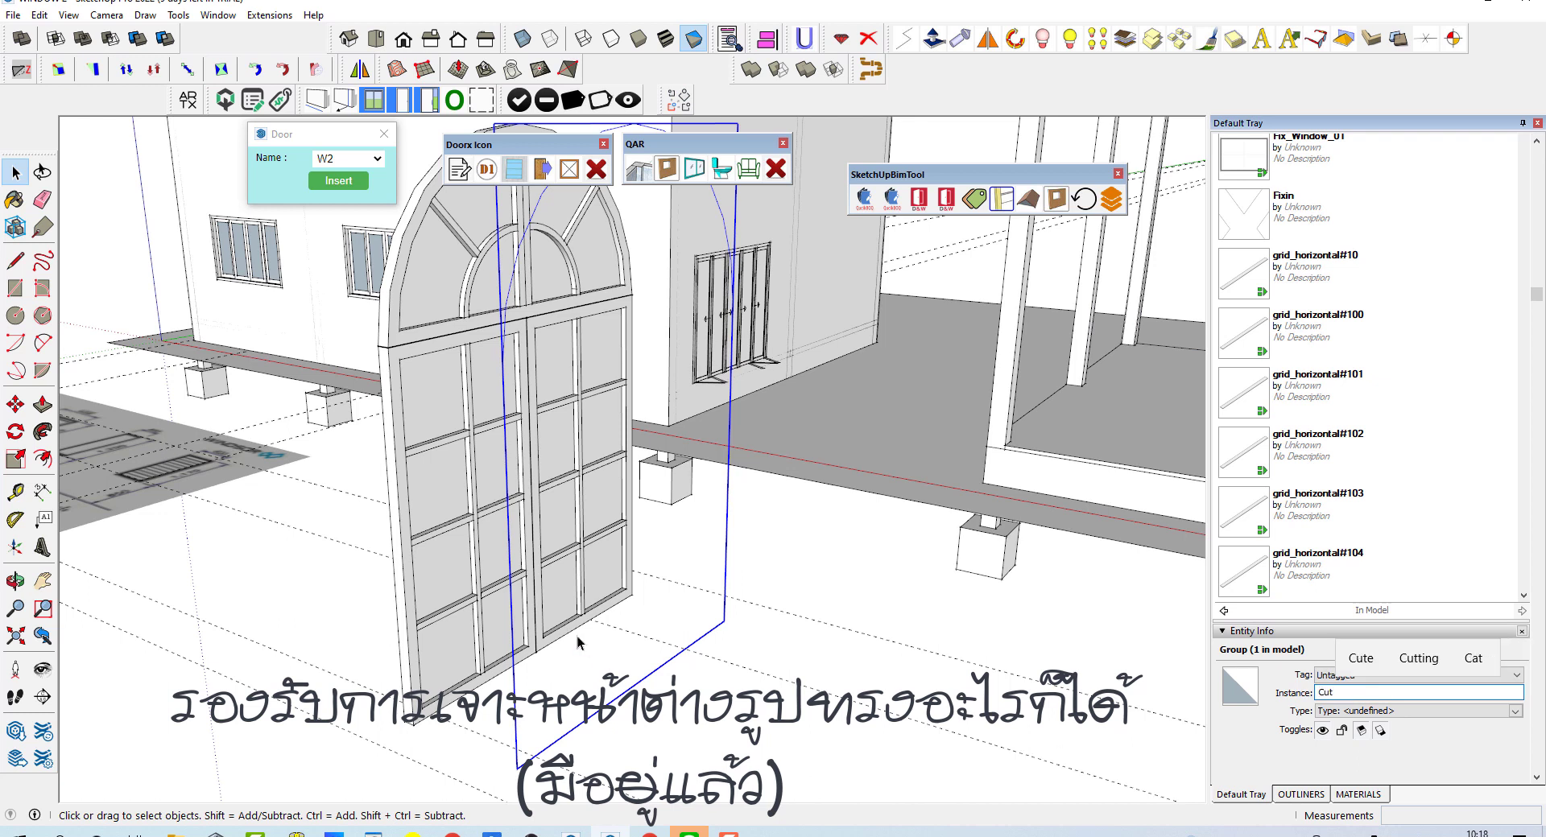
- Explode the arched window group and its nested groups into loose geometry
double_click(578, 641)
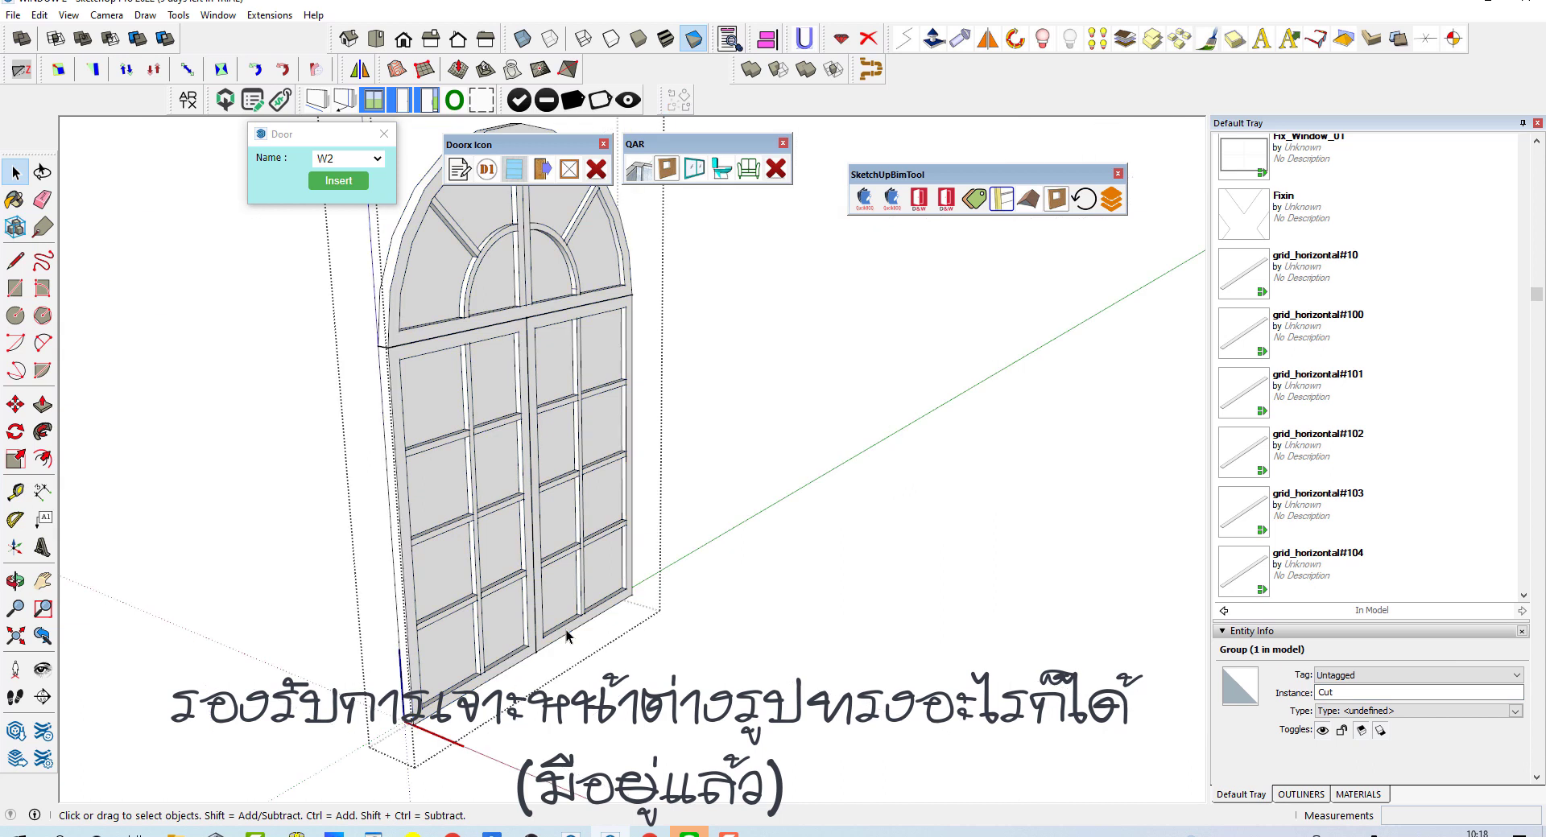
scroll(568, 640, "down", 2)
right_click(531, 419)
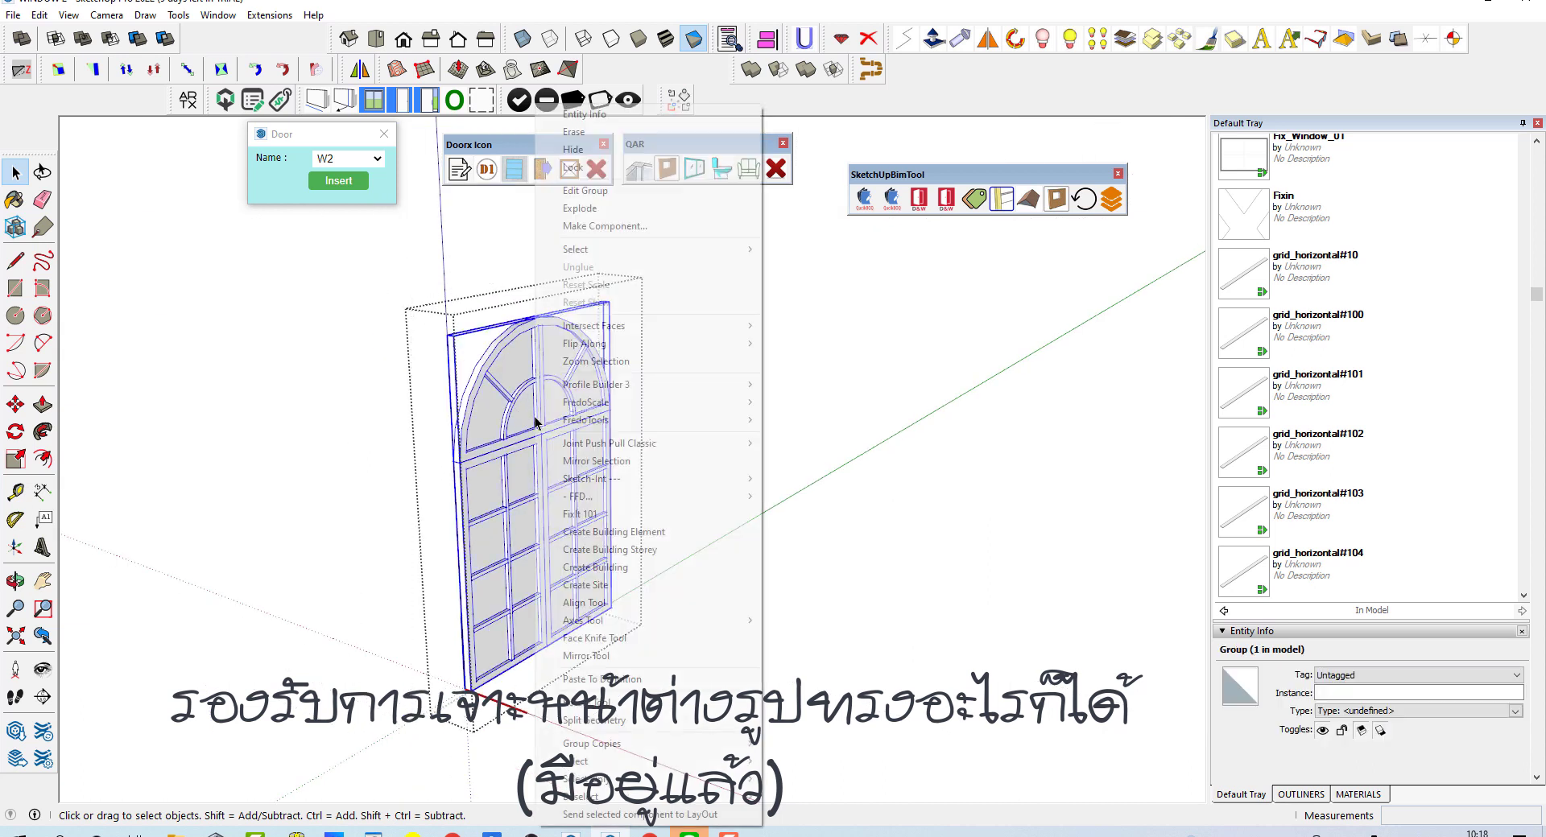
right_click(532, 346)
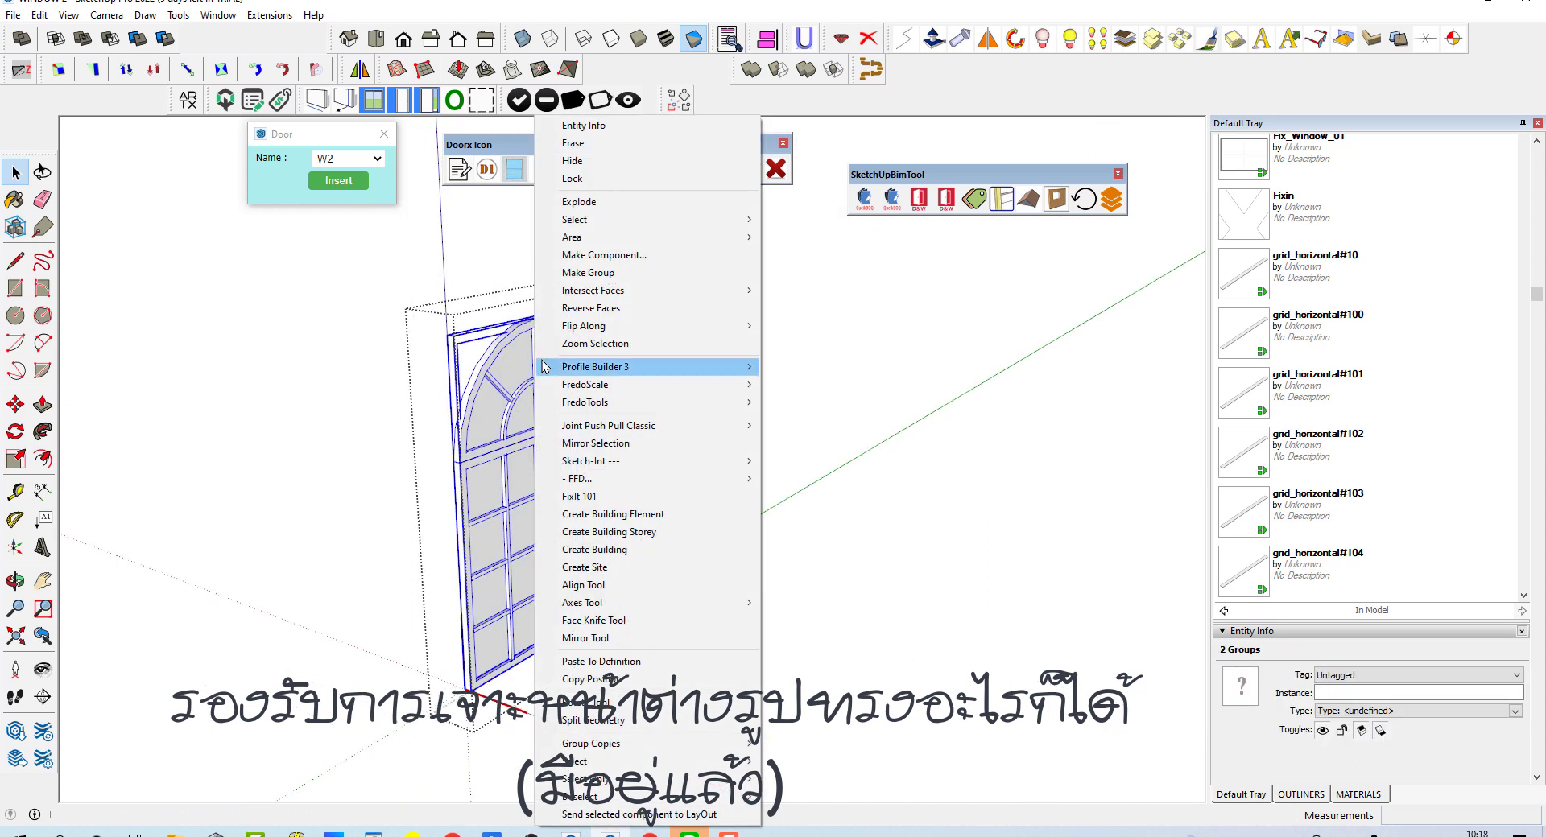
left_click(580, 206)
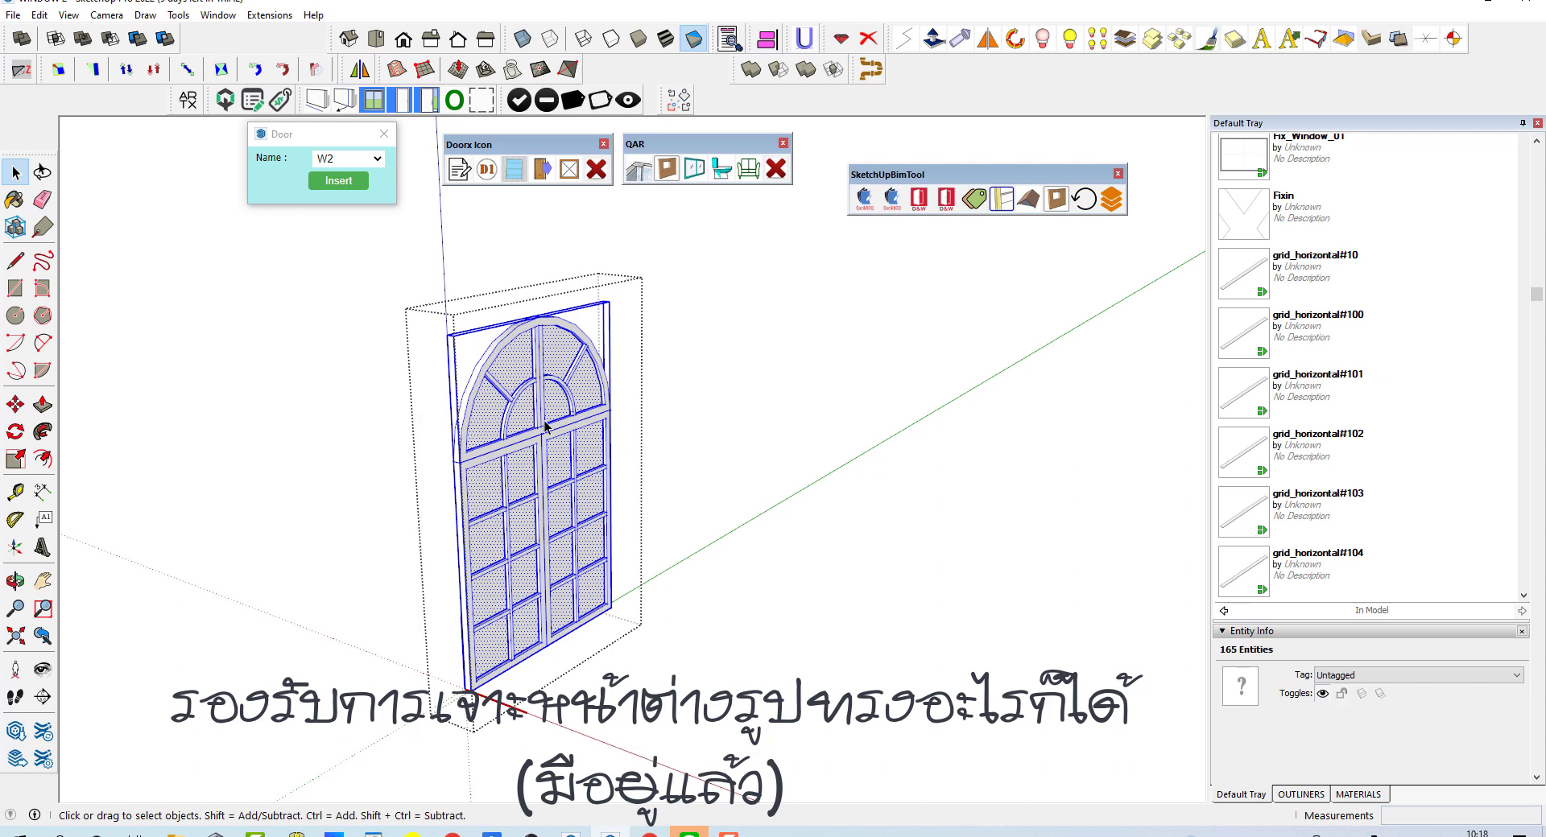
right_click(545, 359)
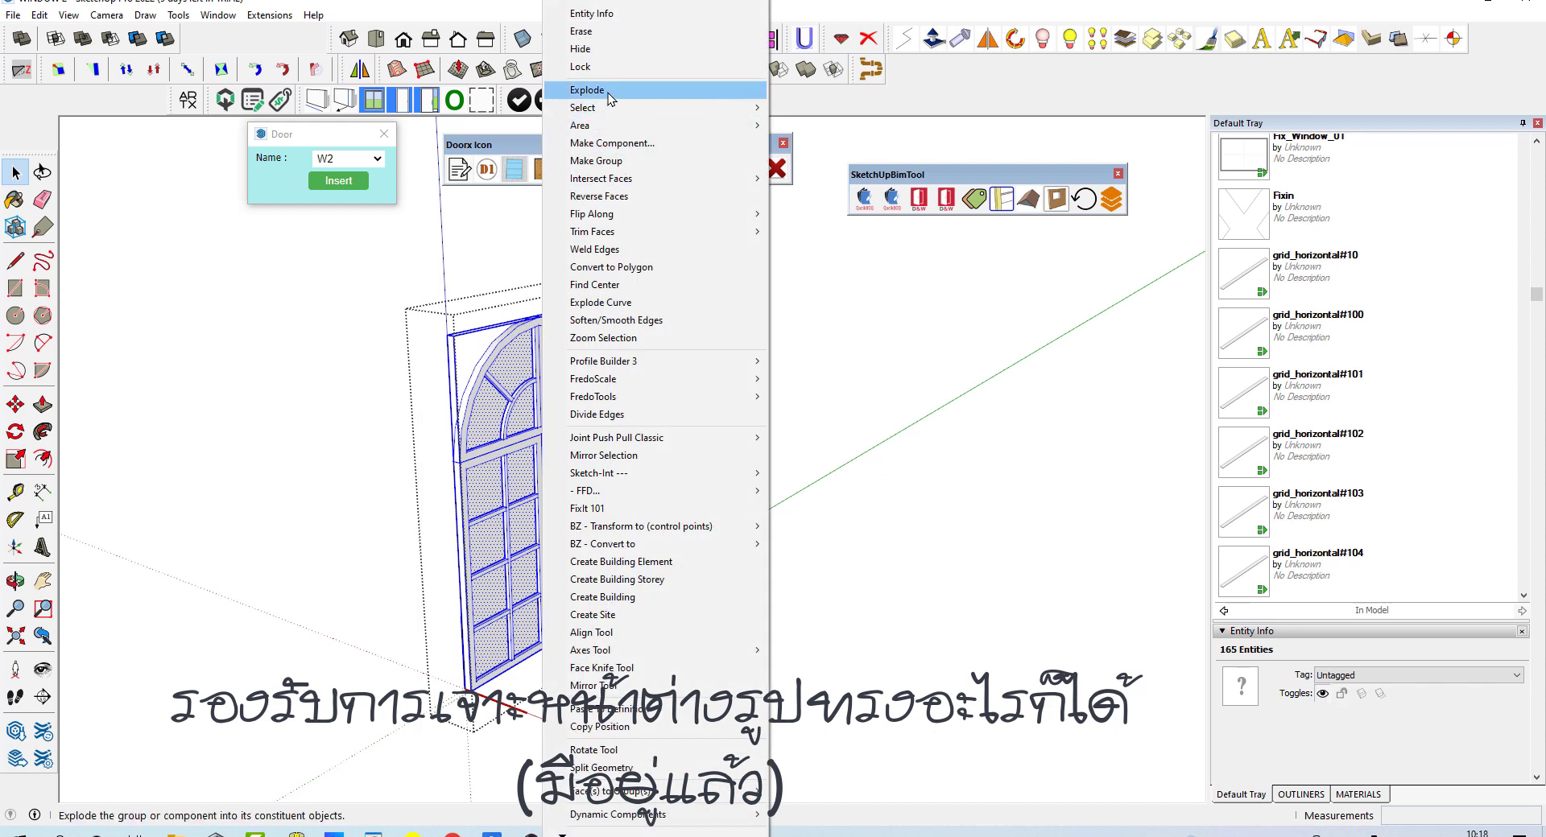
left_click(612, 96)
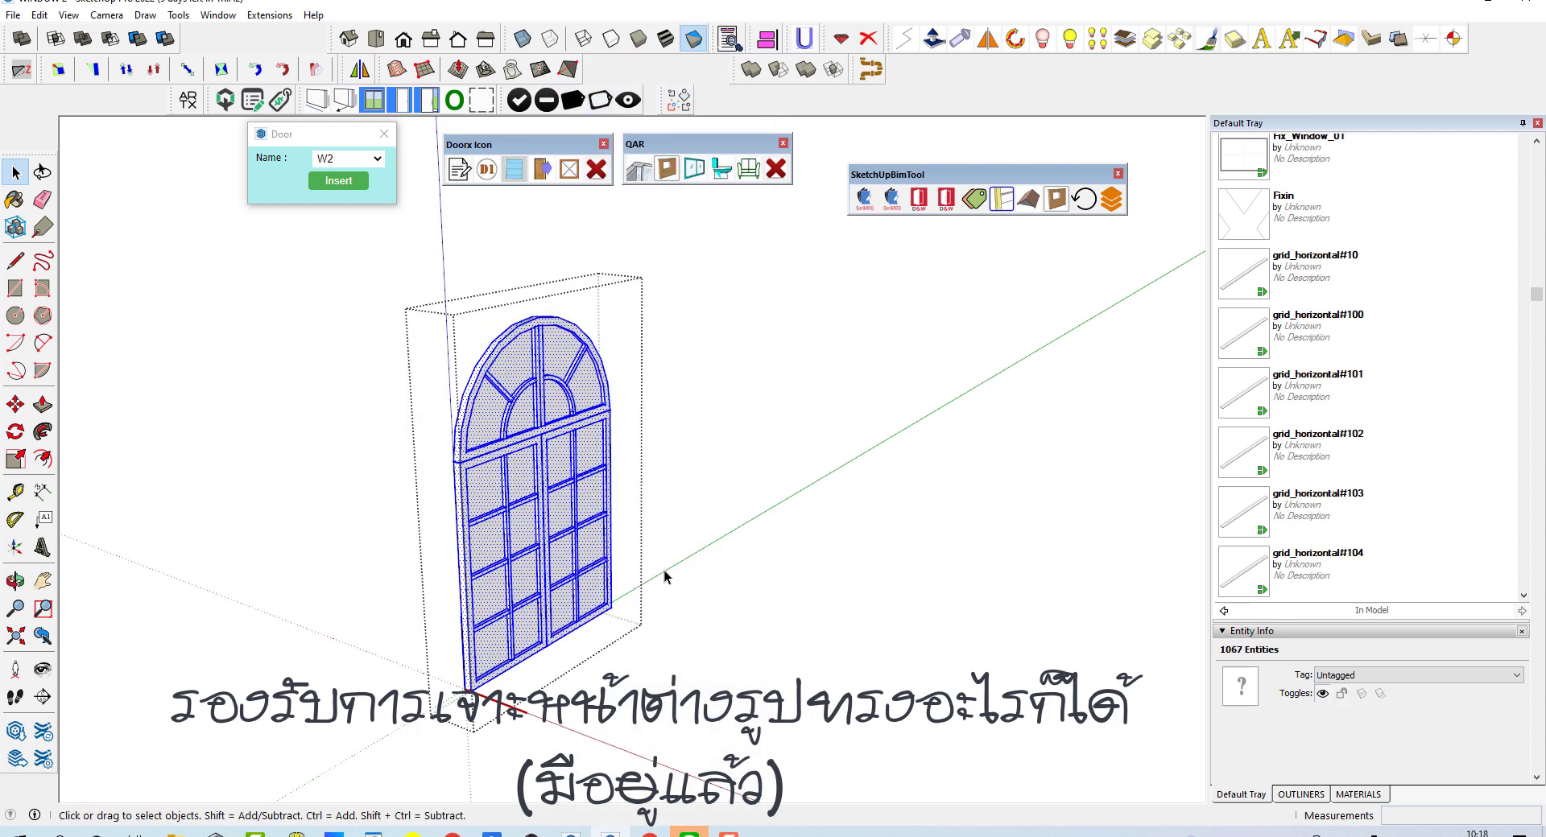
left_click(664, 572)
- Turn on textured shading and select all of the arched window's contents
left_click(663, 42)
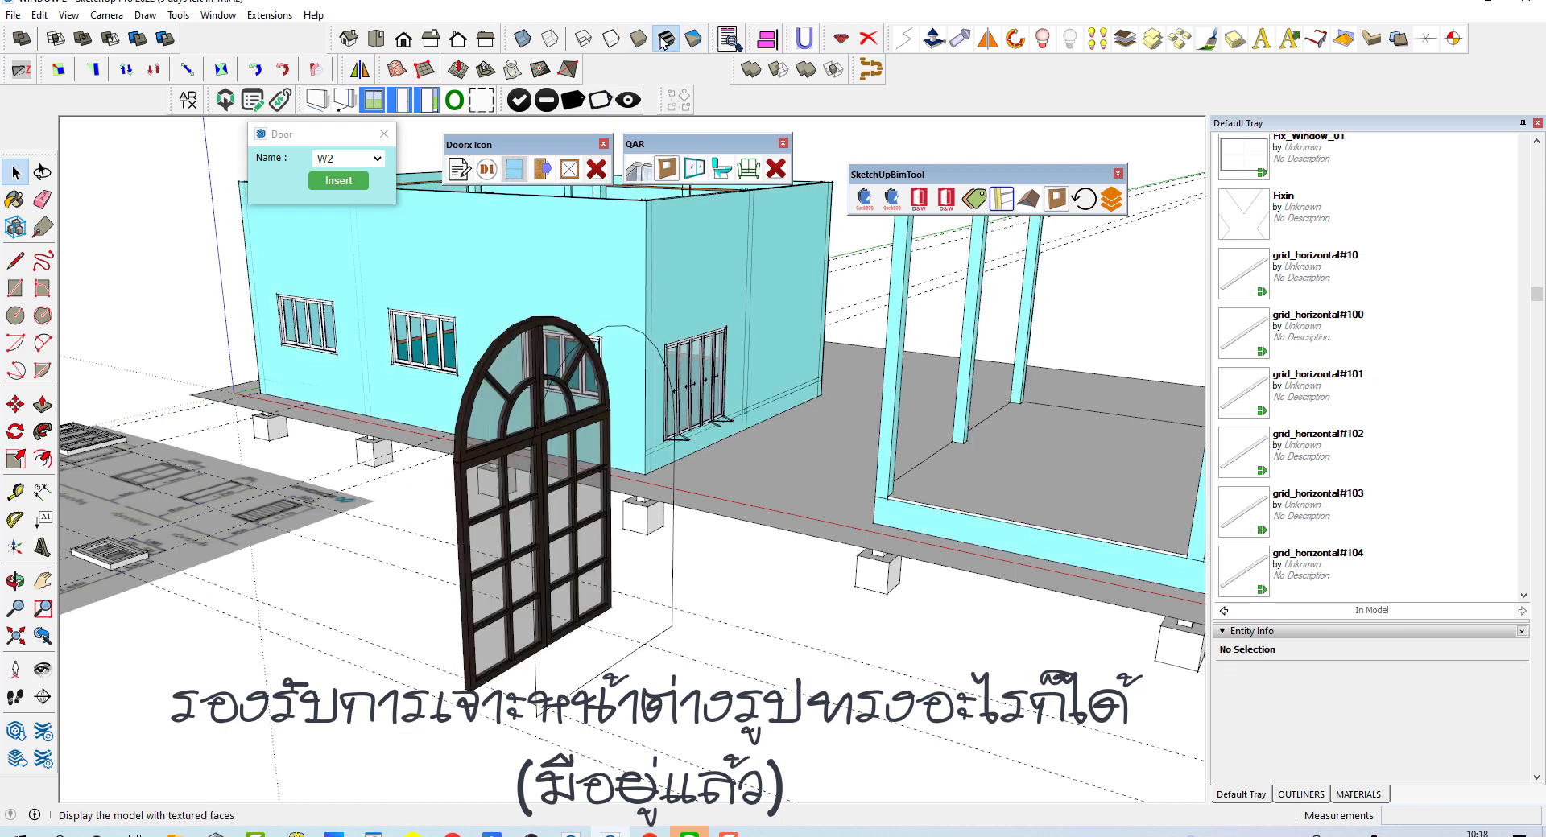
scroll(483, 456, "up", 1)
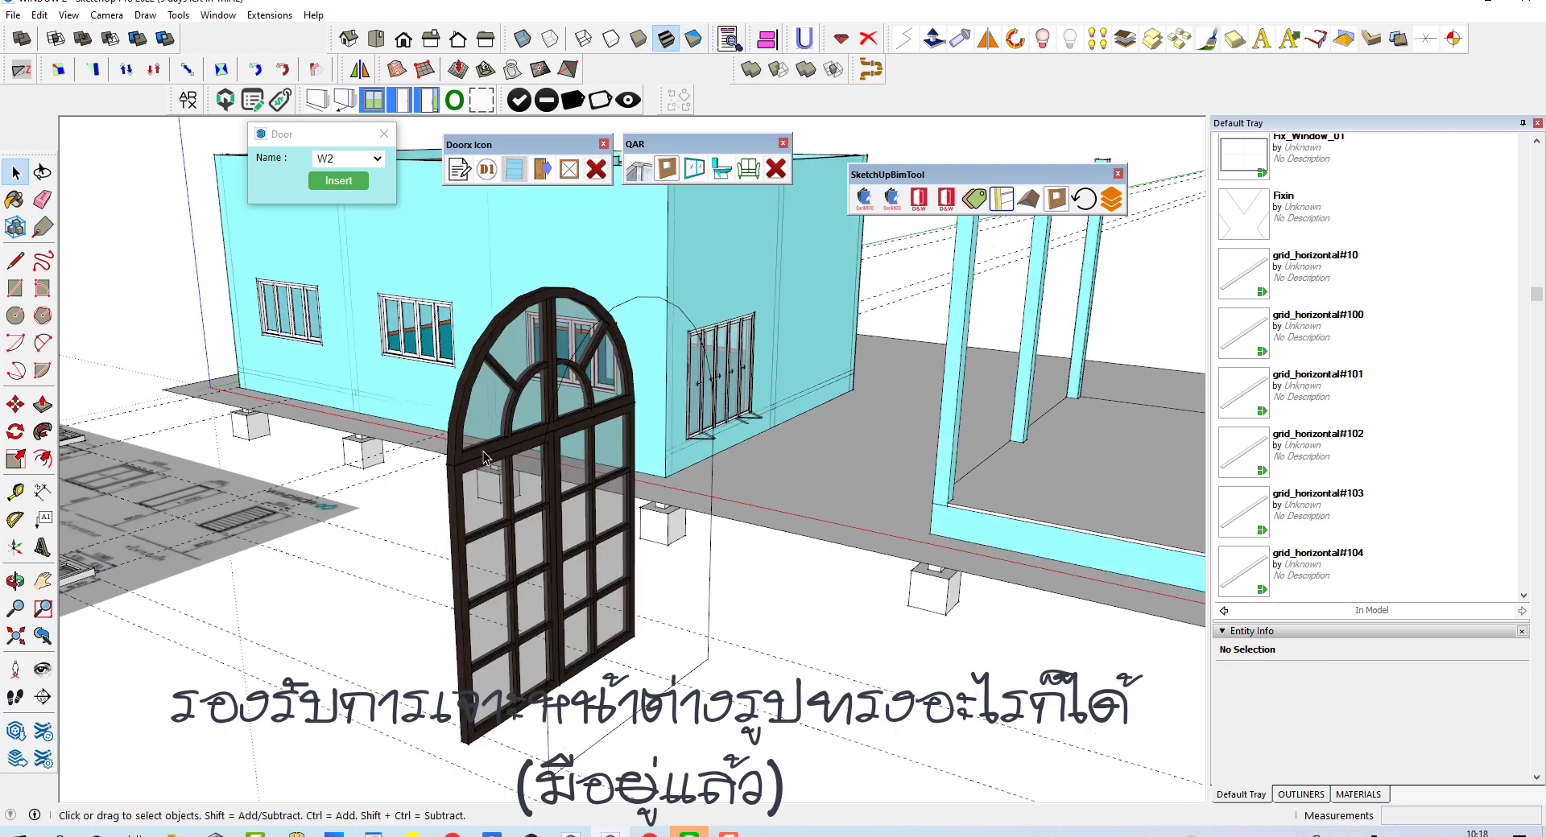
double_click(576, 405)
key("ctrl+a")
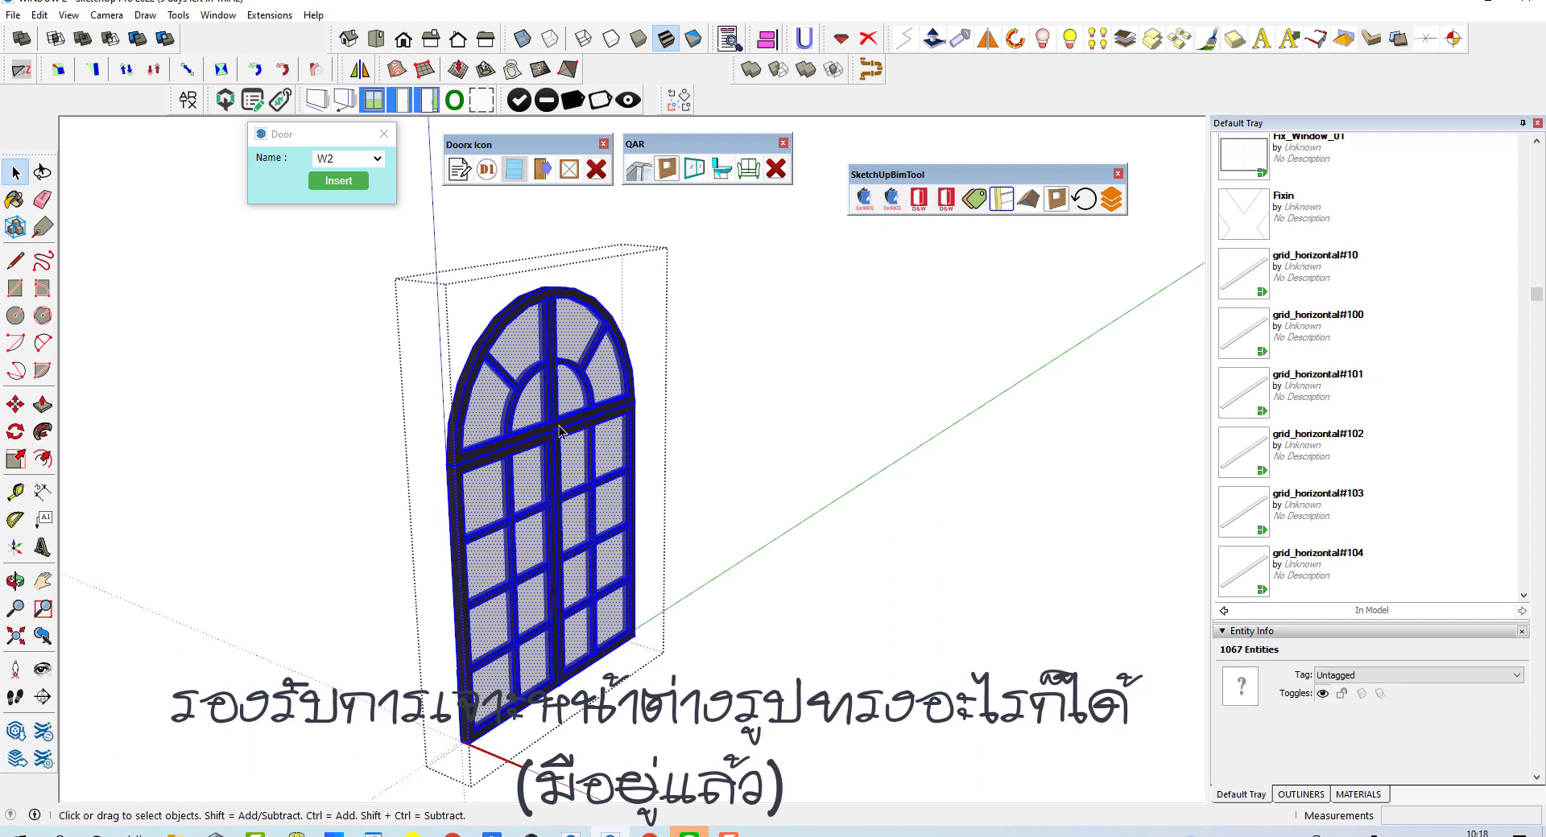
right_click(559, 431)
left_click(612, 64)
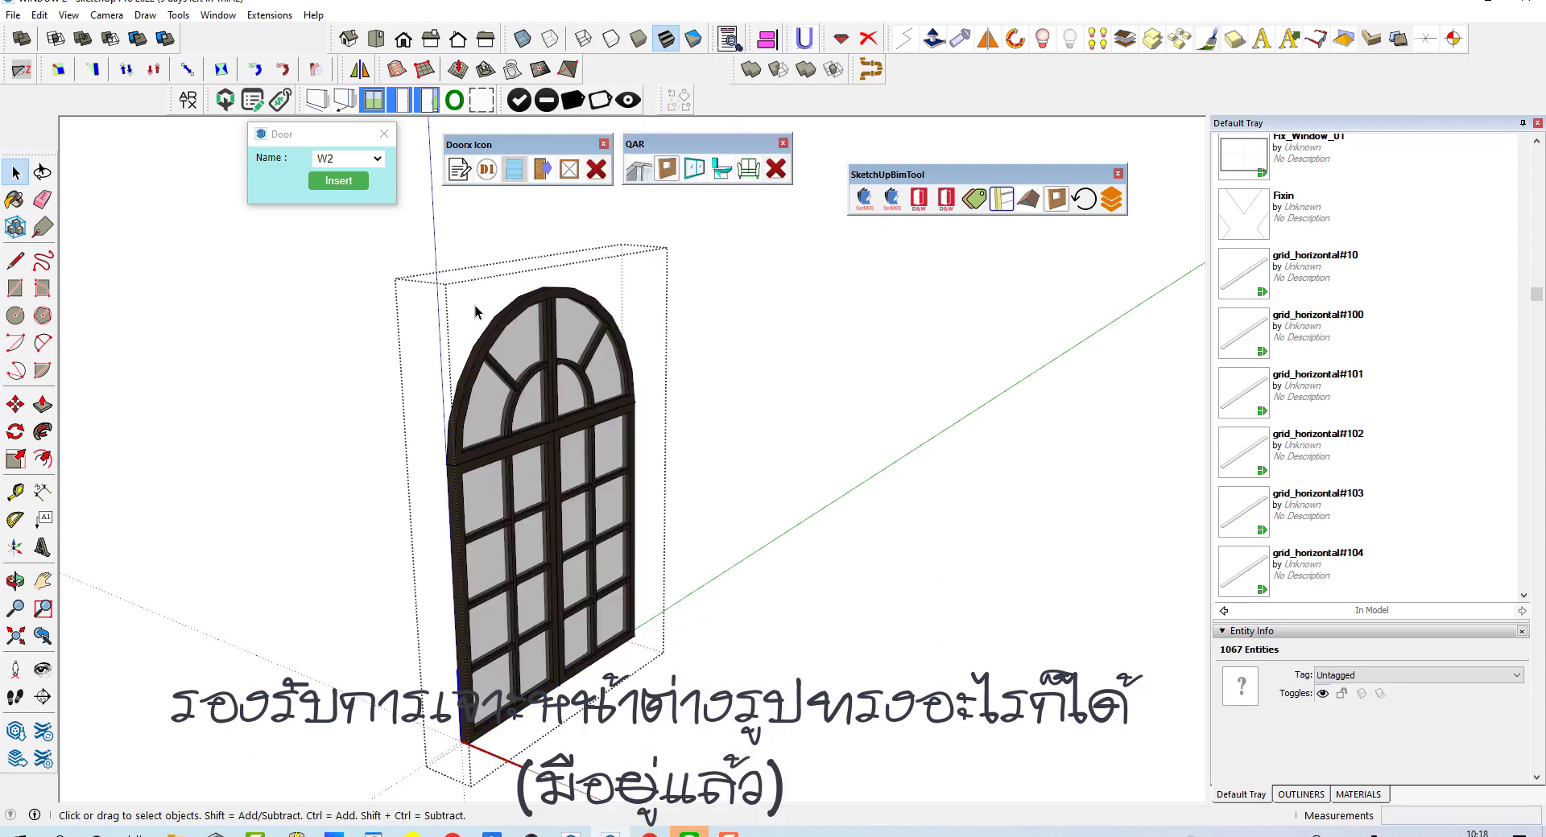
left_click(475, 311)
- Purge unused components from the model and select the arched window
scroll(1513, 173, "up", 2)
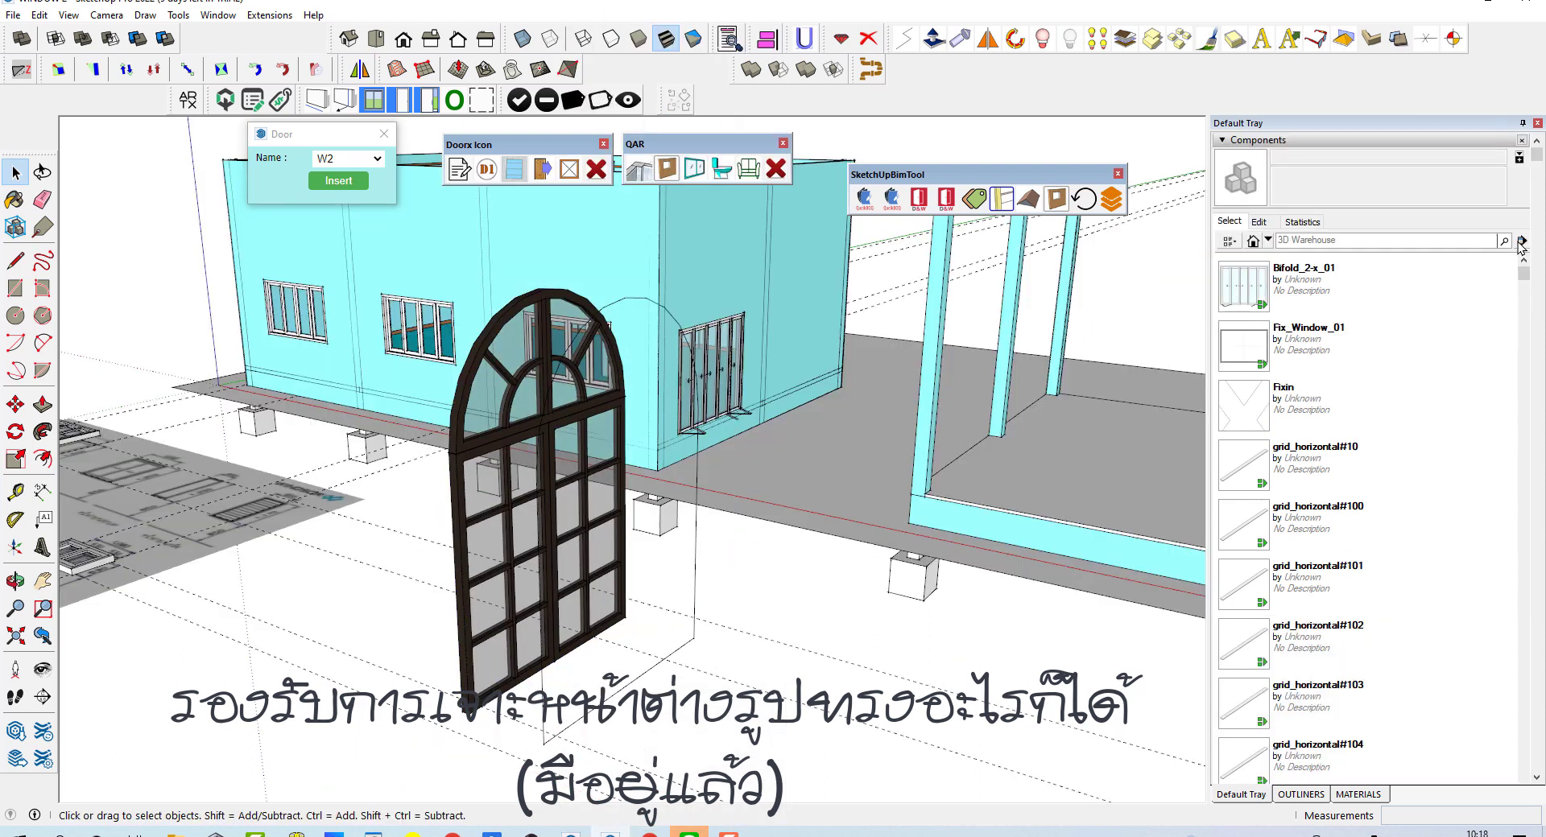
left_click(1520, 241)
left_click(1400, 328)
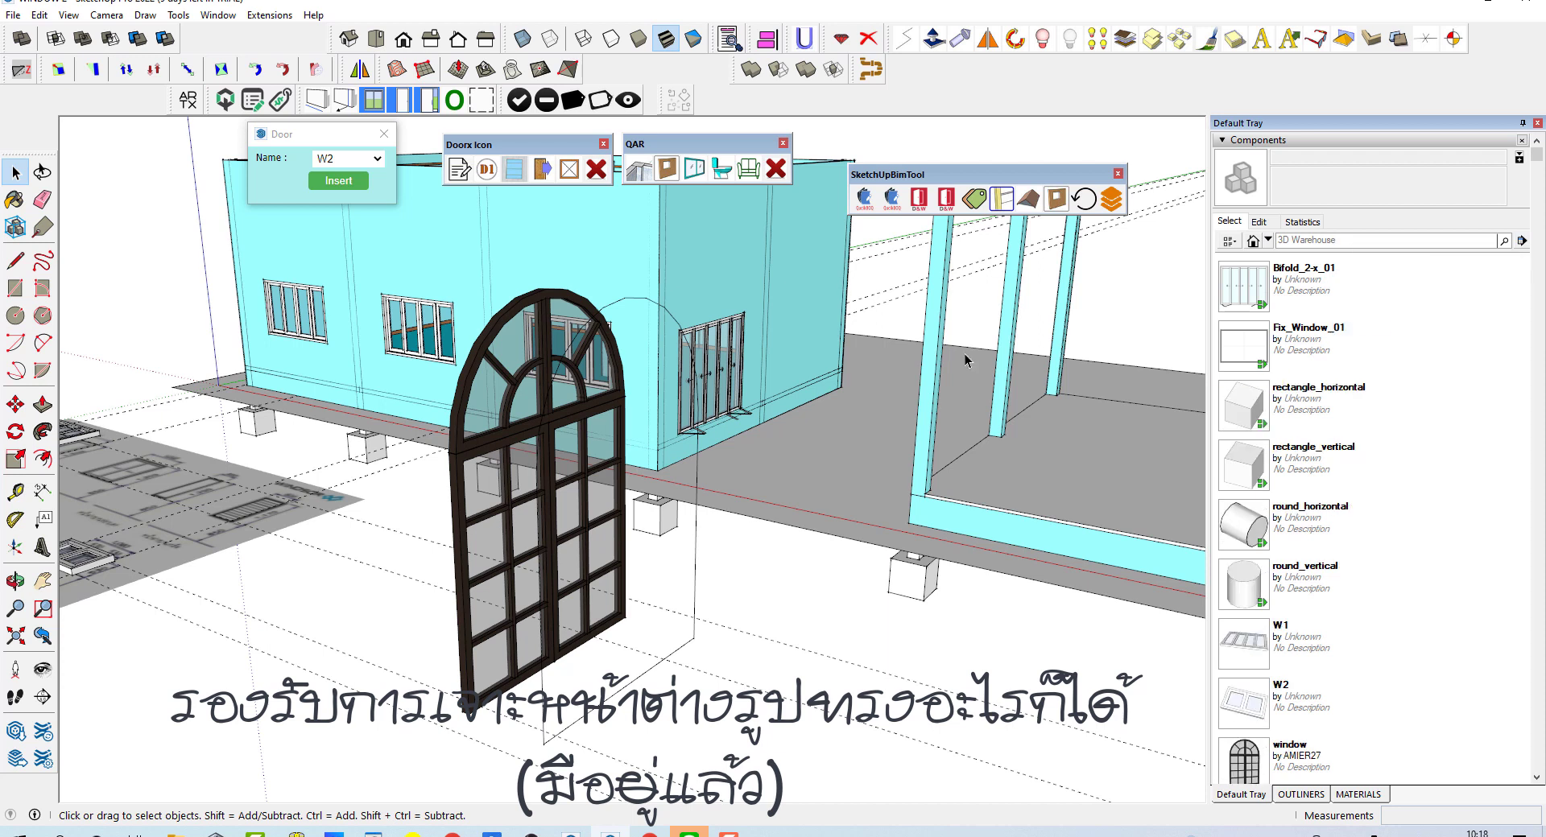
scroll(596, 450, "down", 2)
left_click(497, 501)
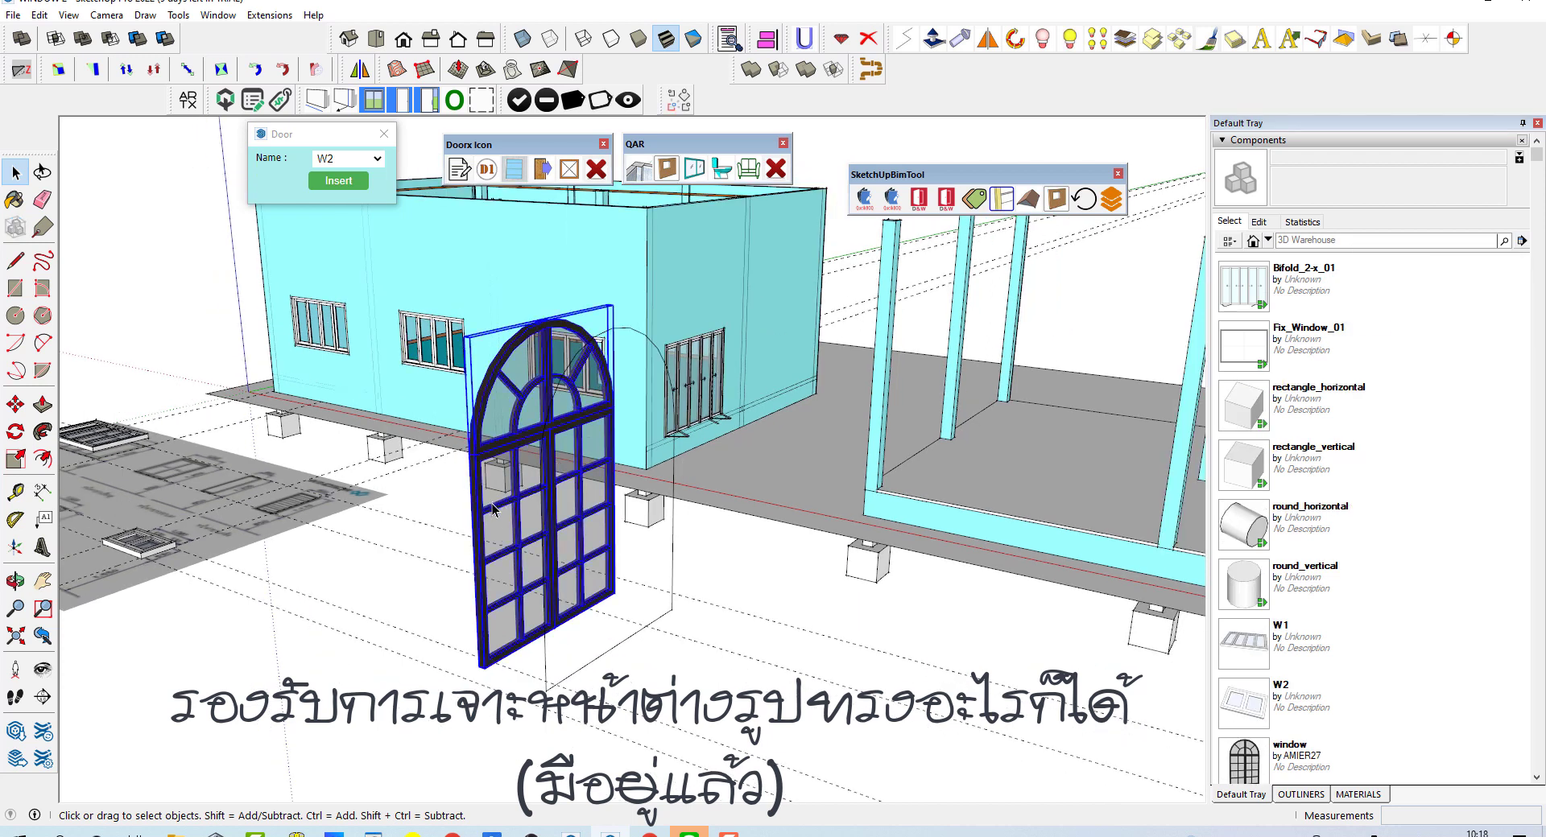
- Reset the arched window's axes origin to its lower-left corner and pick the 'window' component
scroll(538, 659, "up", 1)
double_click(553, 650)
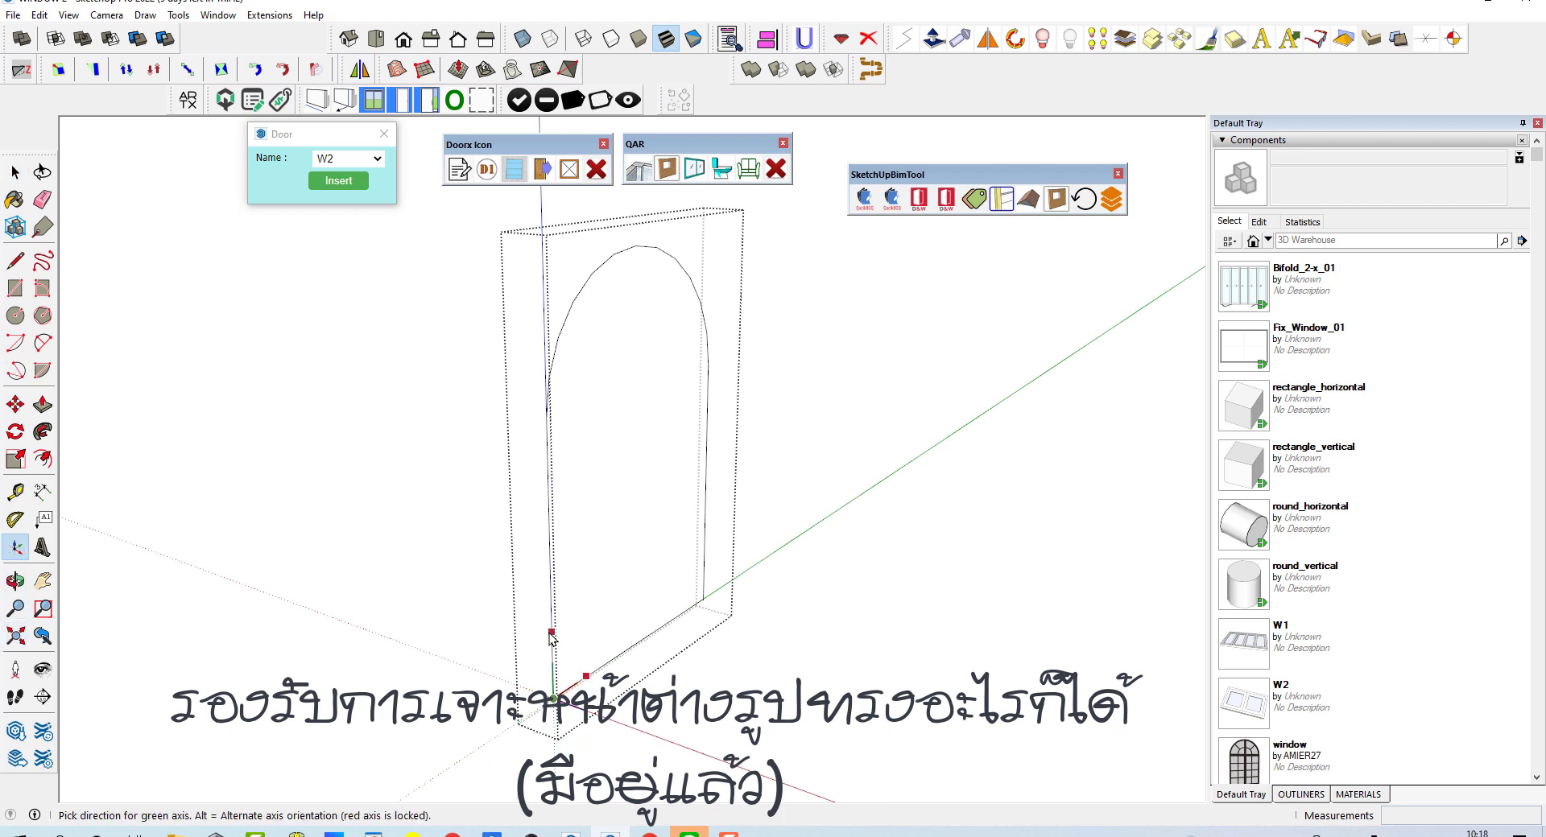
key("space")
left_click(708, 698)
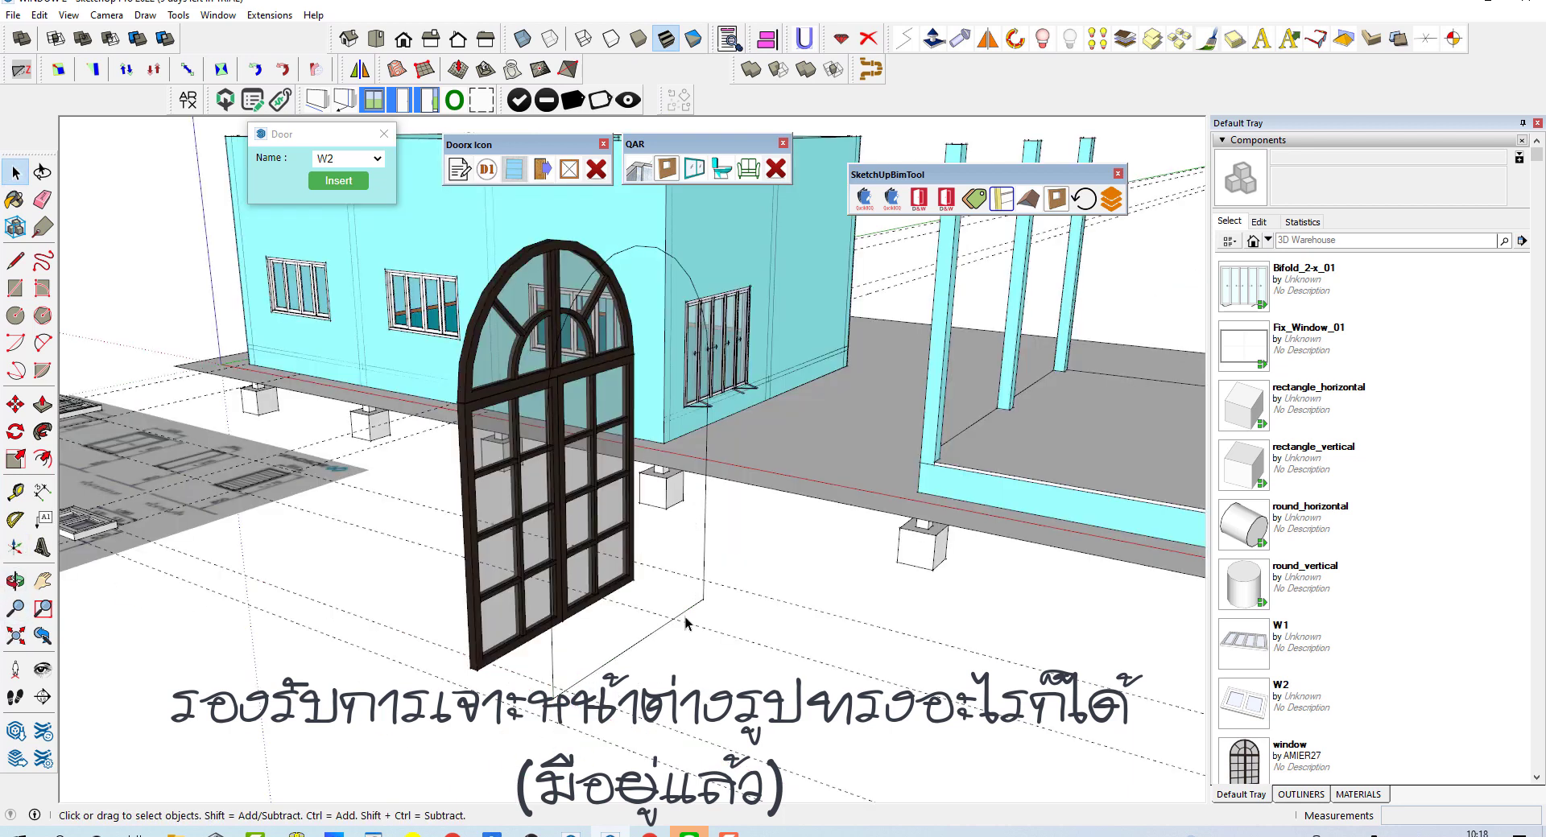
left_click(474, 510)
double_click(474, 510)
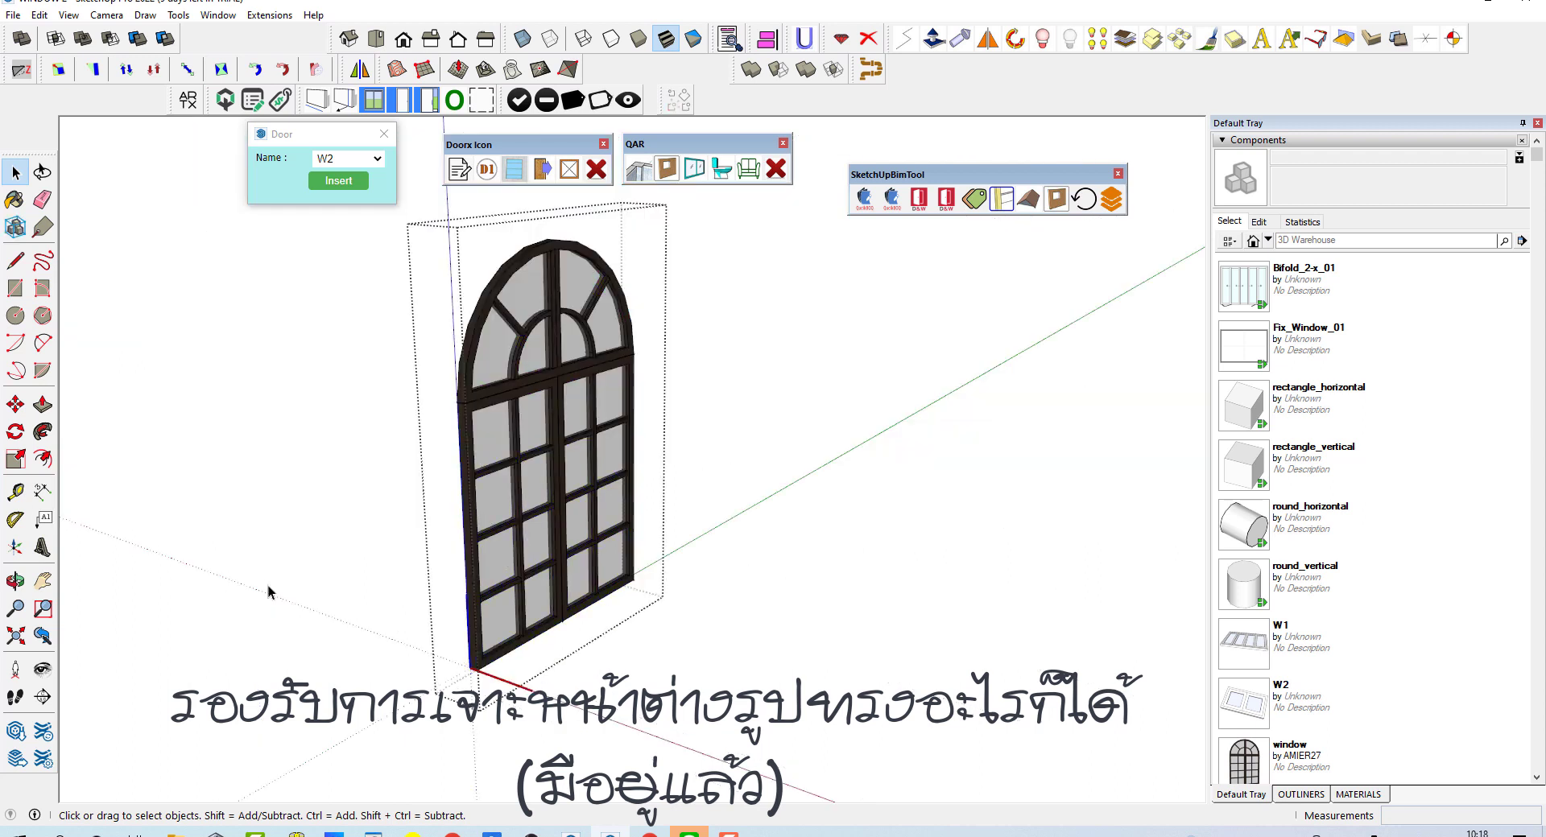
scroll(478, 636, "up", 5)
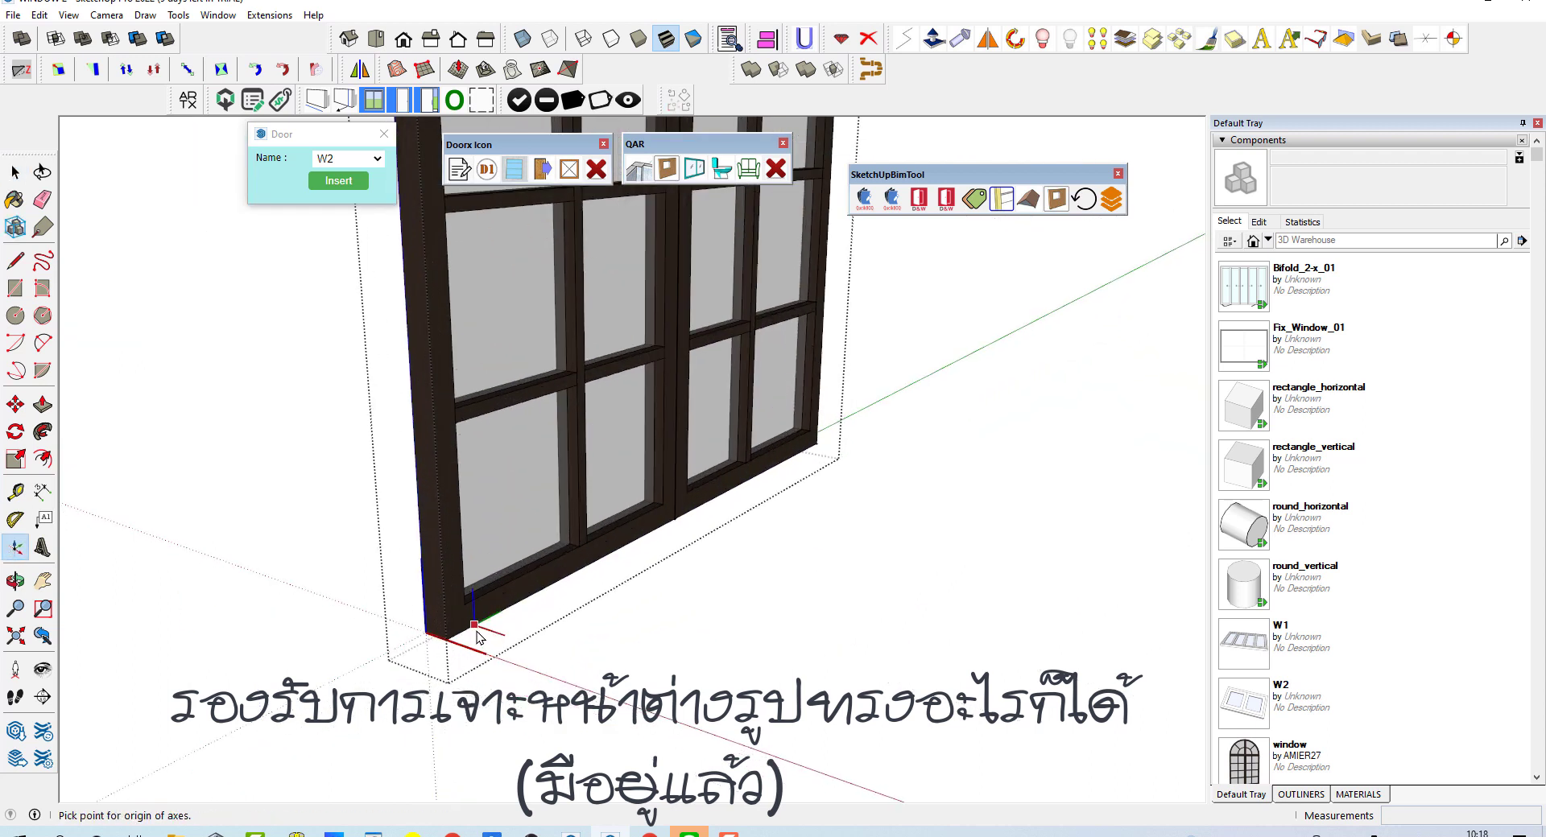
left_click(448, 567)
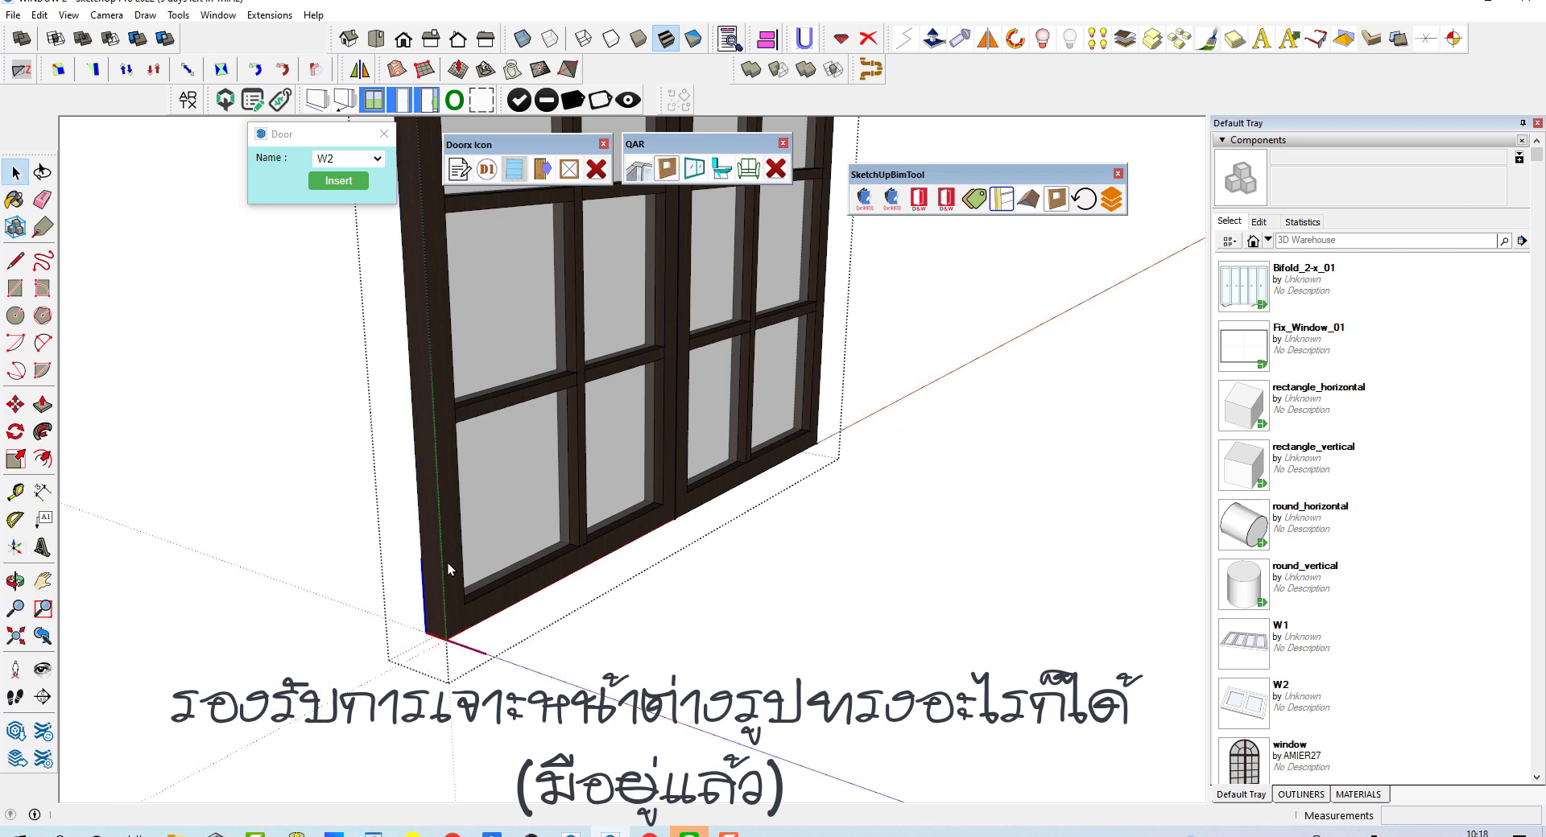
left_click(695, 662)
left_click(831, 471)
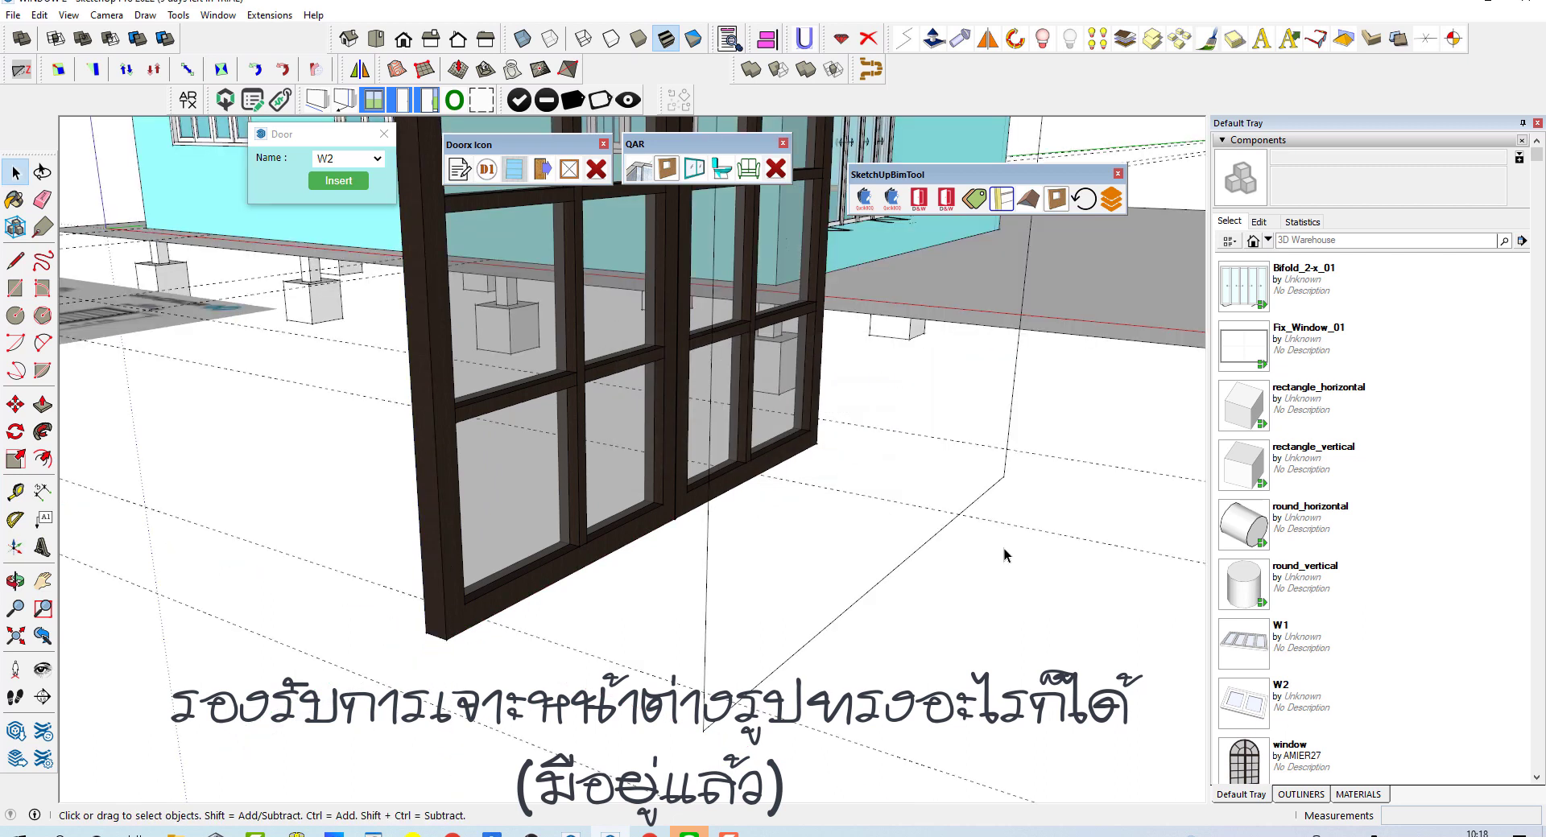
scroll(1258, 569, "down", 2)
left_click(1250, 656)
- Set the window component's Glue to option to Vertical
scroll(1256, 483, "up", 2)
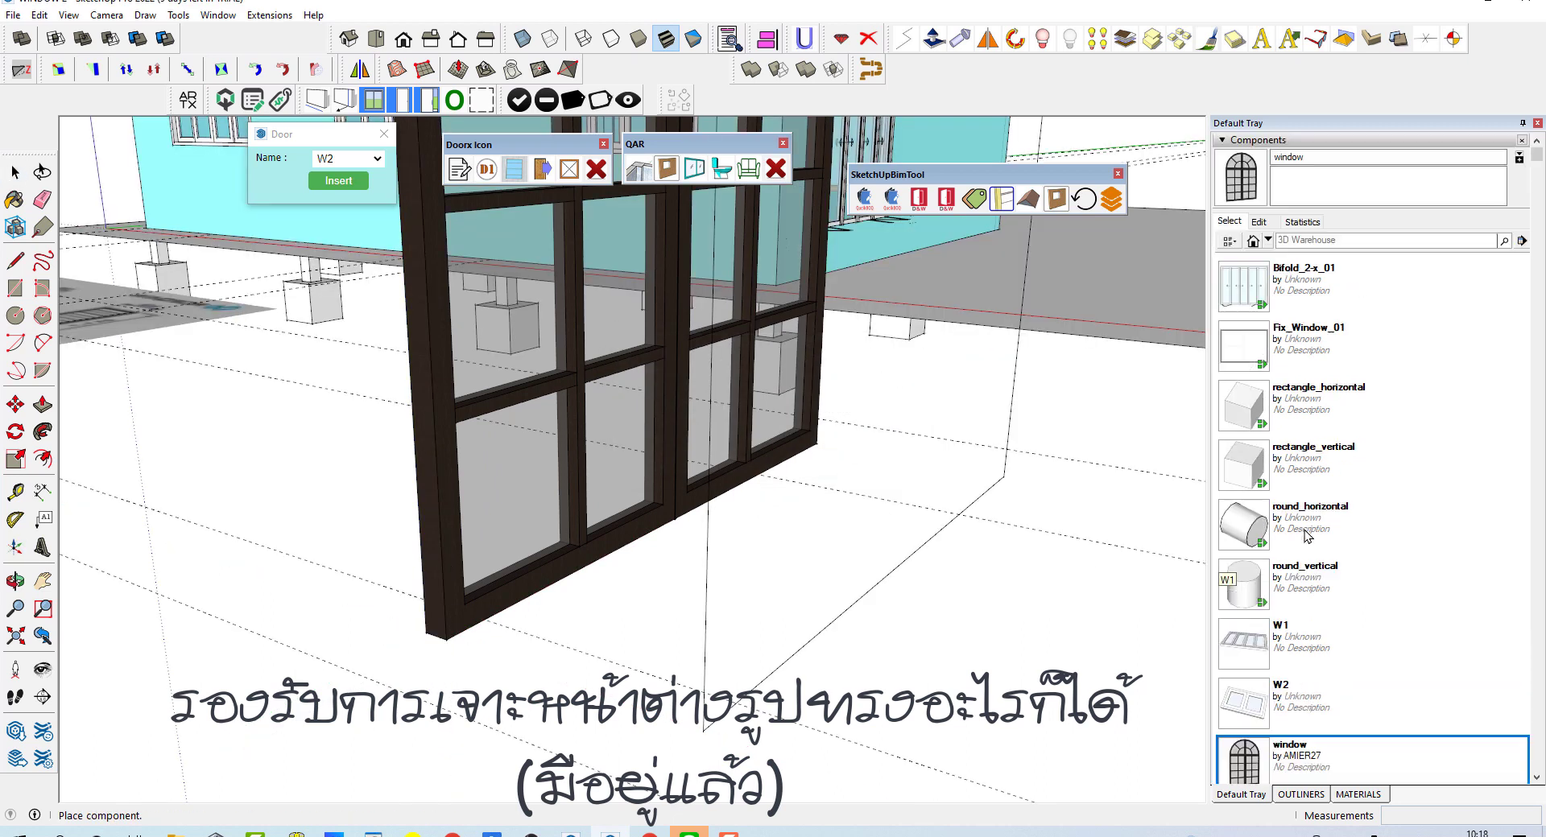
left_click(1259, 222)
left_click(1301, 262)
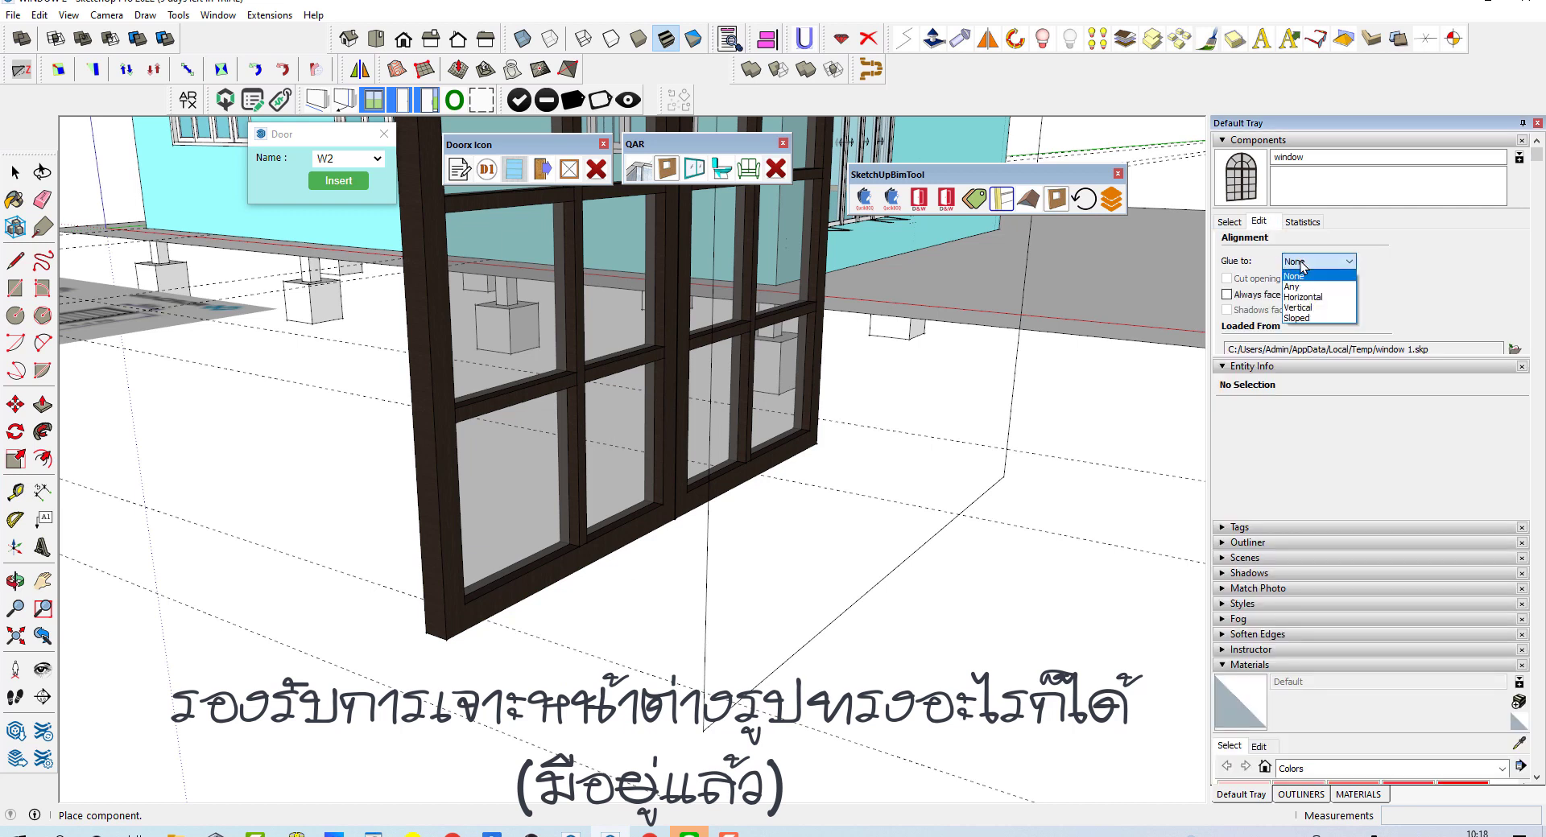
left_click(1301, 309)
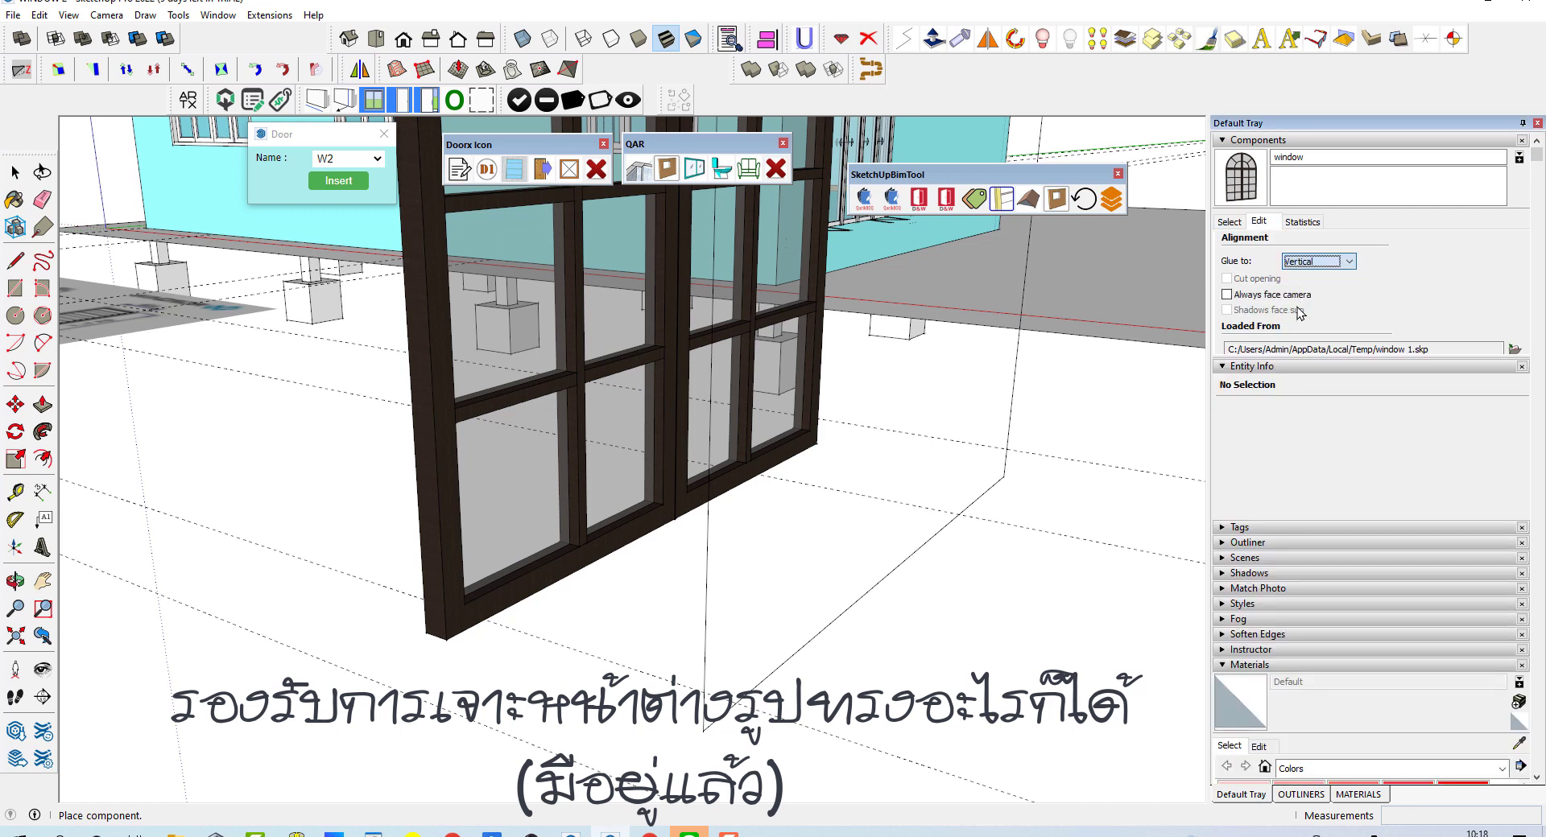
middle_click_drag(933, 483, 901, 481)
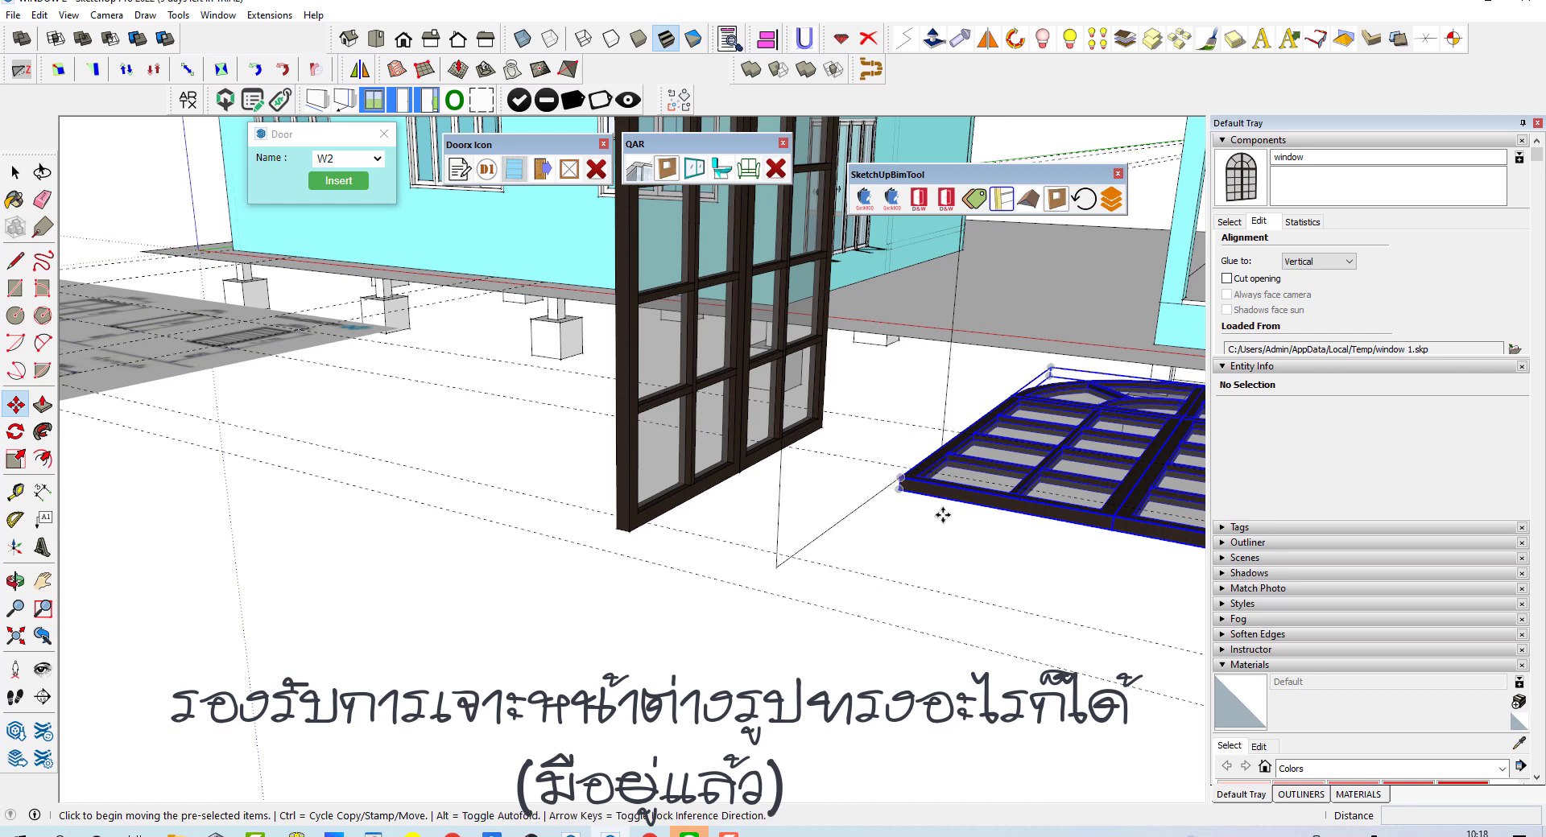
scroll(942, 516, "up", 3)
key("Escape")
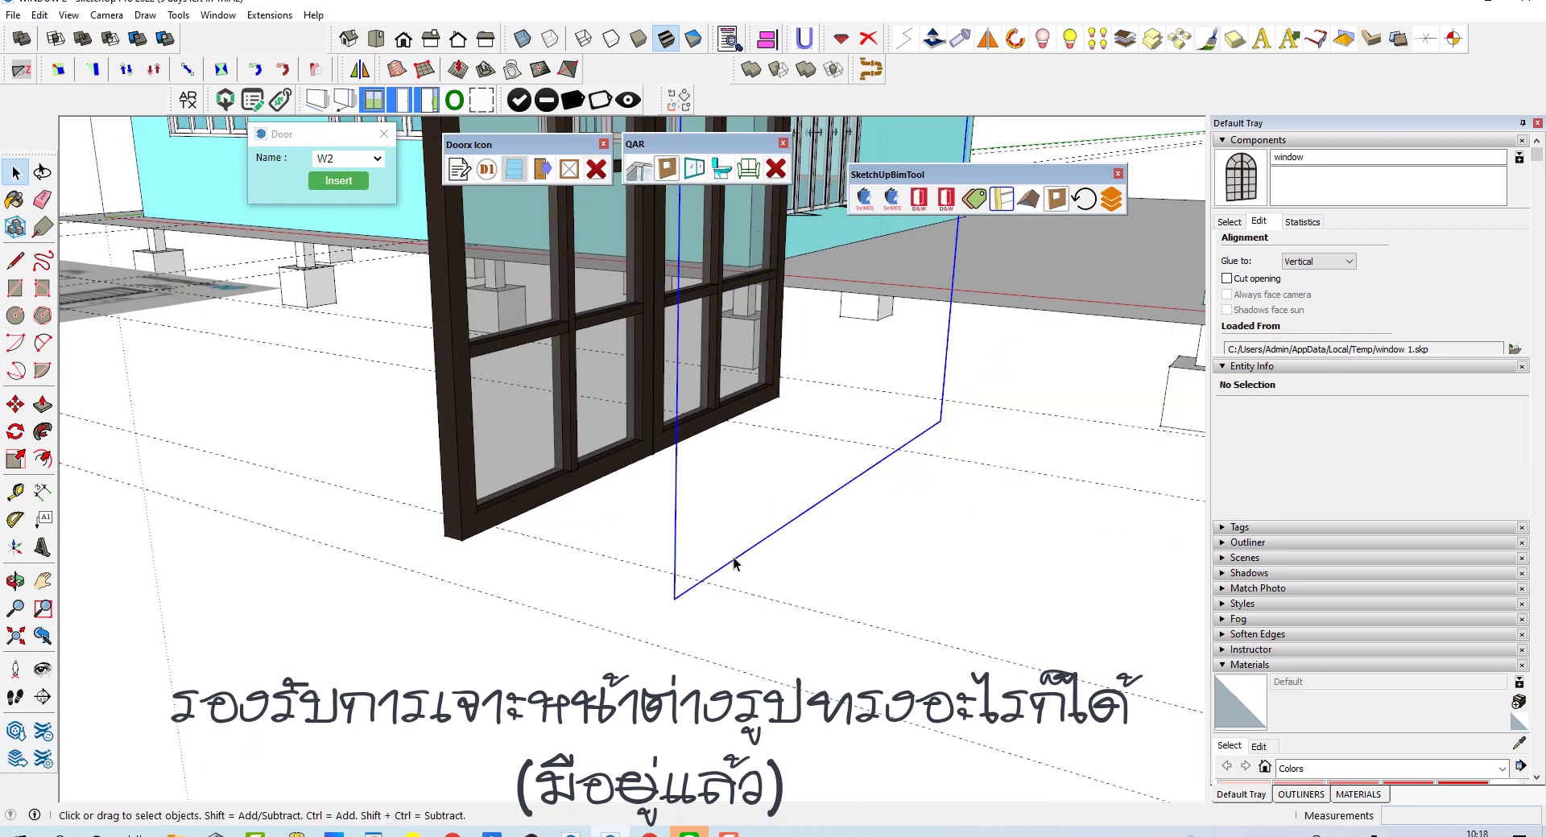
- Cut the Cut outline group and paste it in place inside the window
left_click(734, 562)
left_click(39, 14)
left_click(49, 75)
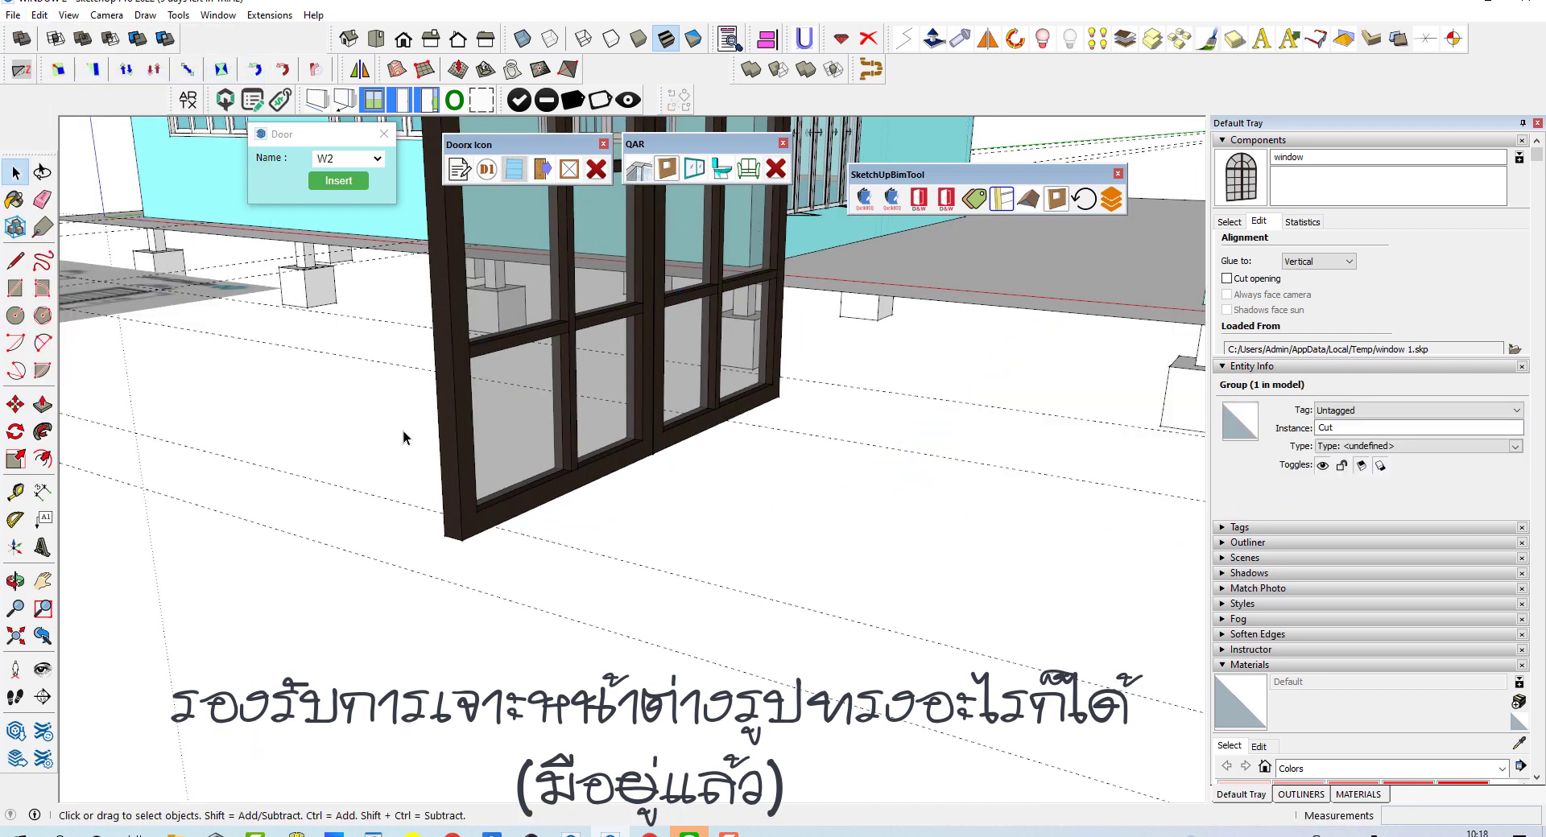
double_click(457, 437)
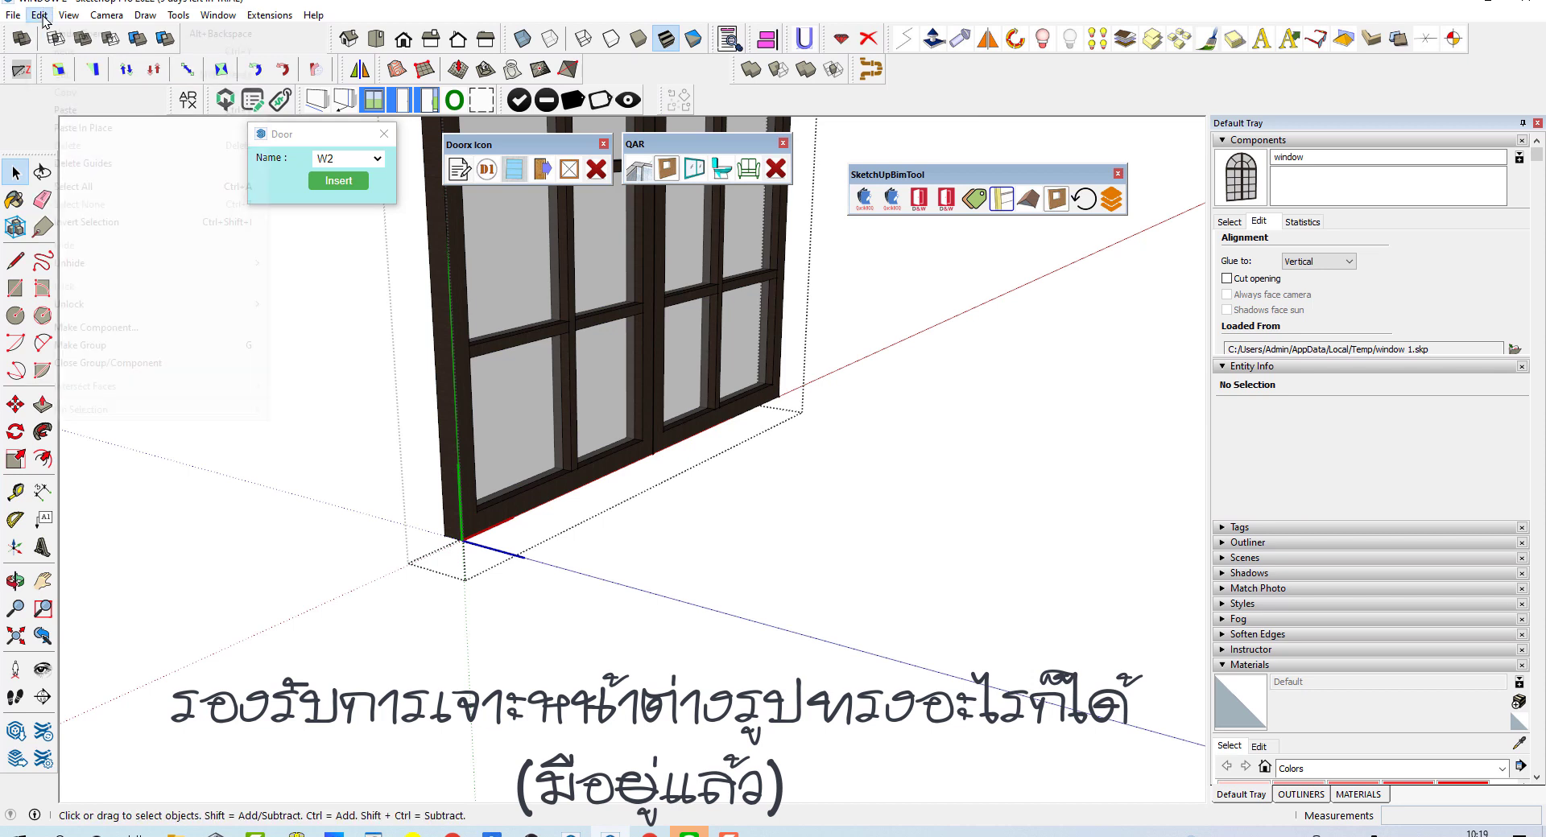
left_click(39, 14)
left_click(50, 128)
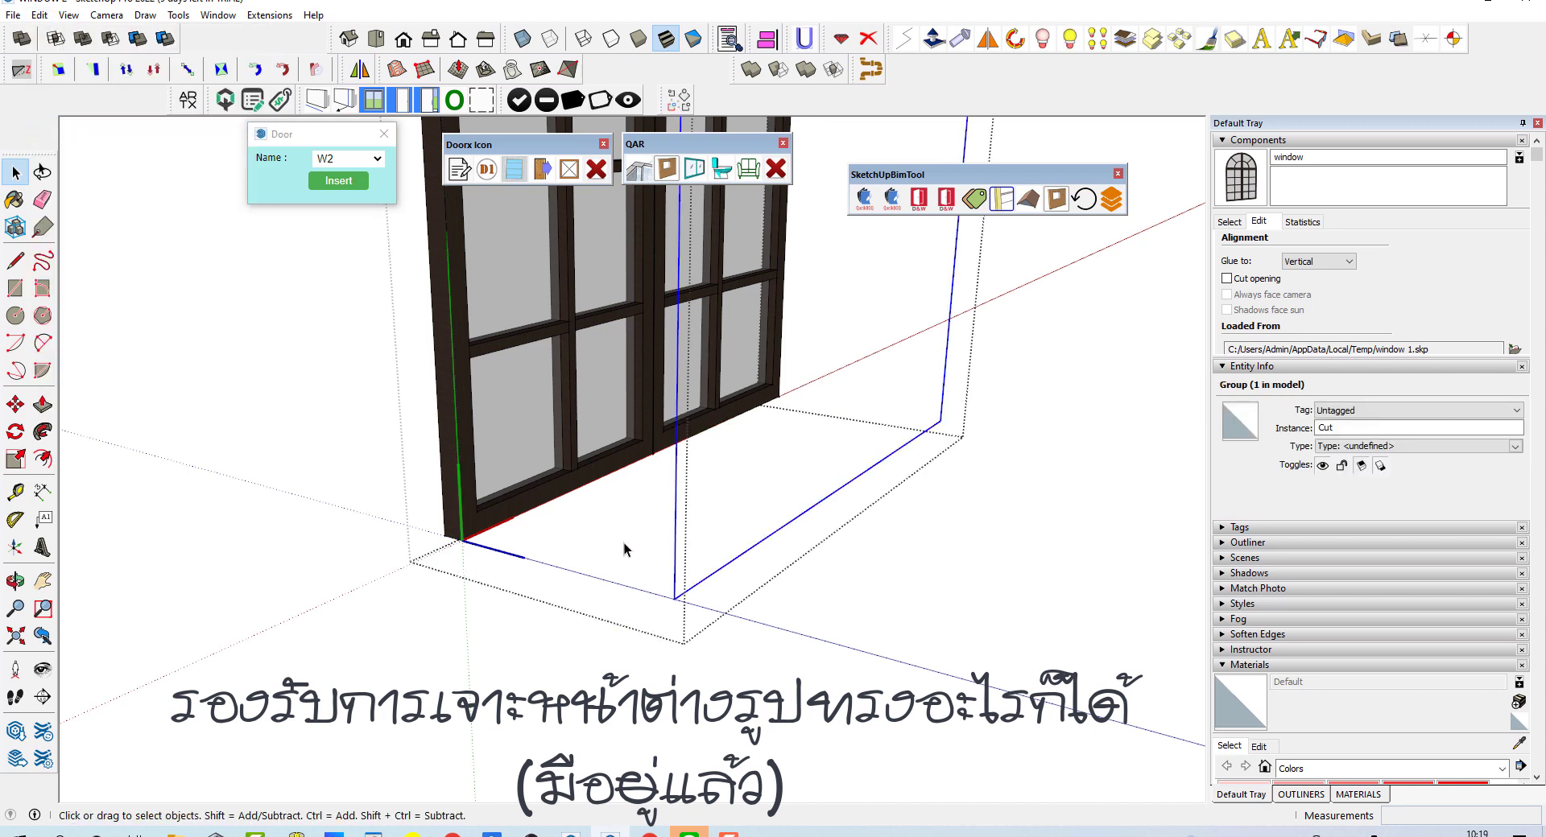
- Move the Cut outline onto the window's bottom corner
scroll(620, 548, "up", 2)
key("m")
left_click(690, 631)
scroll(386, 563, "up", 2)
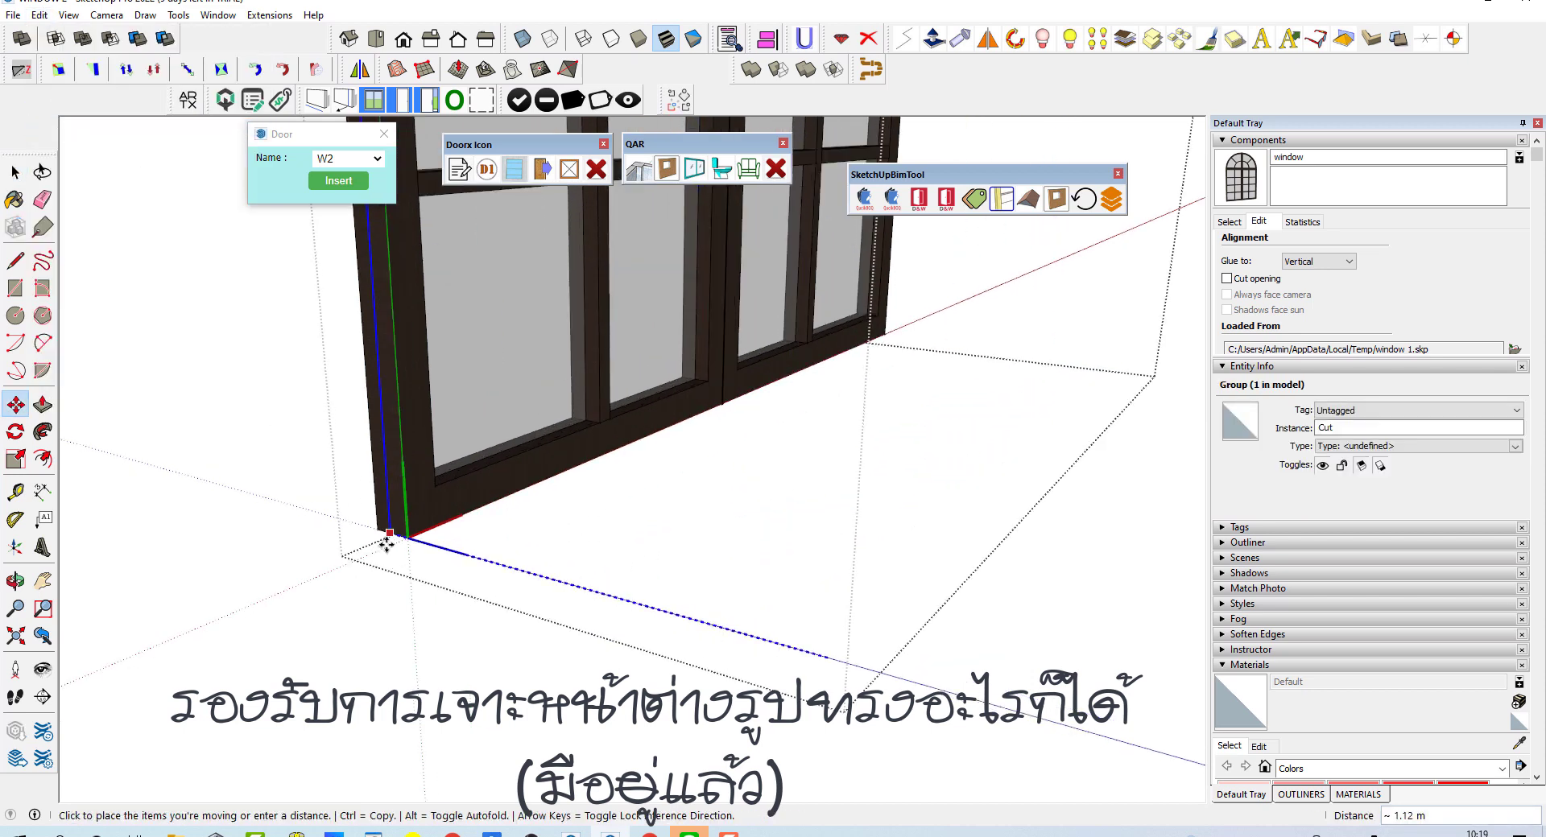
scroll(386, 556, "up", 1)
left_click(393, 529)
key("space")
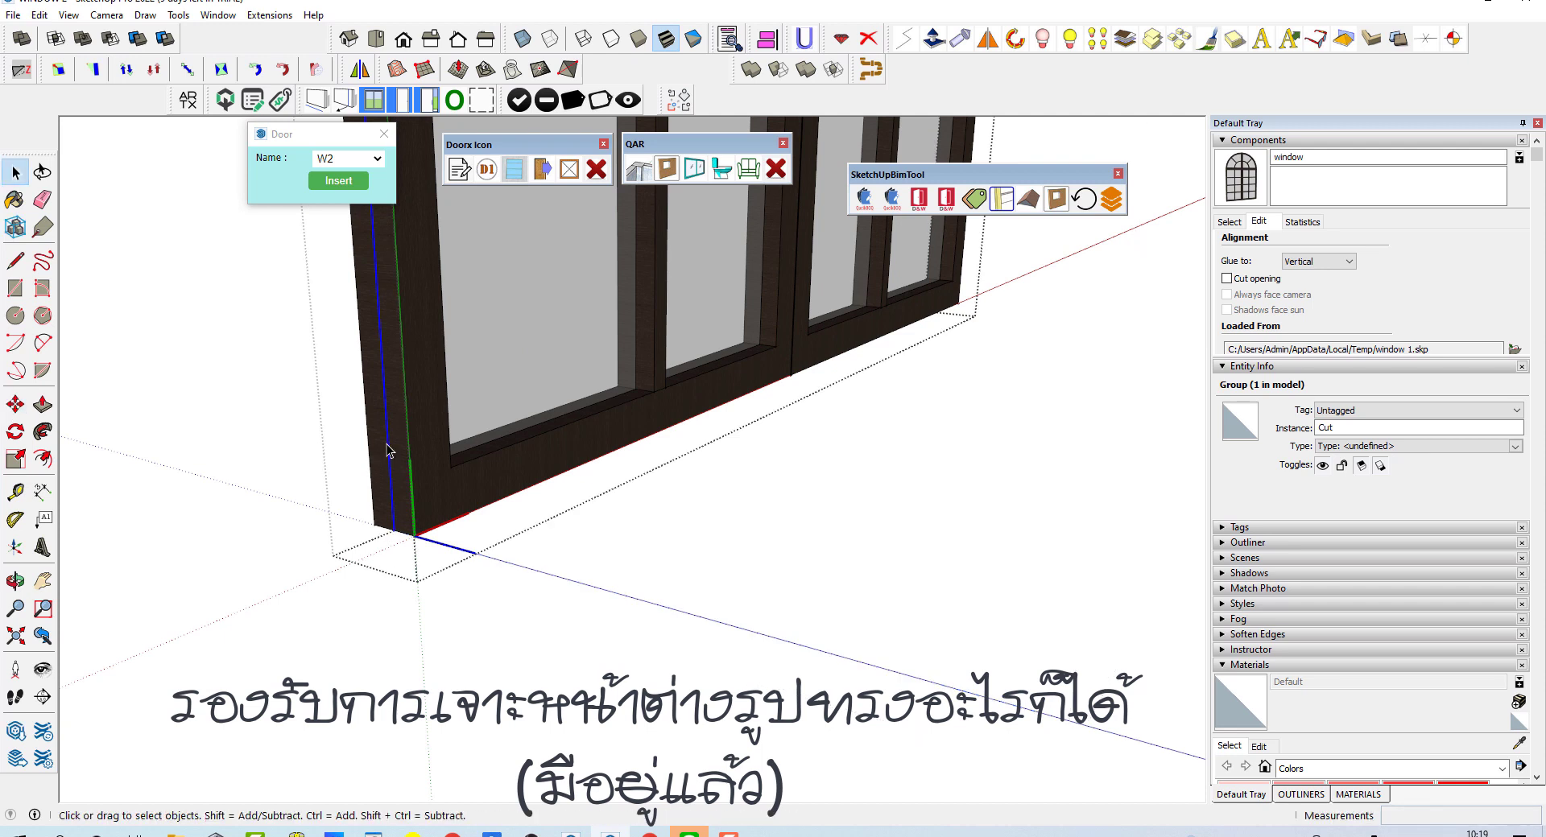
- Hide the Cut outline and erase the standalone arched window
right_click(388, 448)
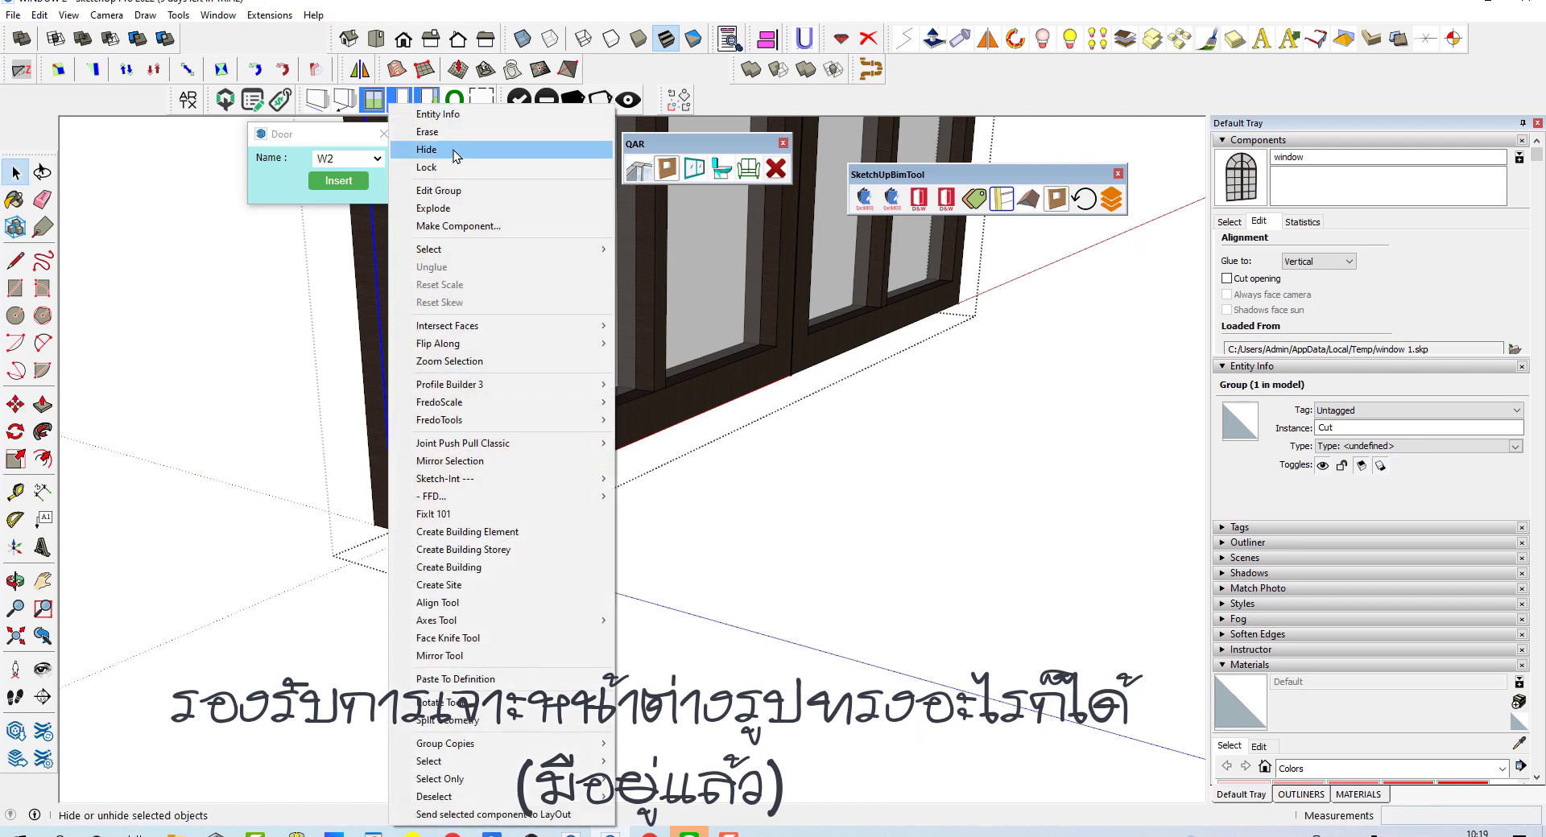
left_click(547, 619)
scroll(547, 618, "down", 3)
scroll(544, 614, "down", 3)
scroll(541, 608, "down", 2)
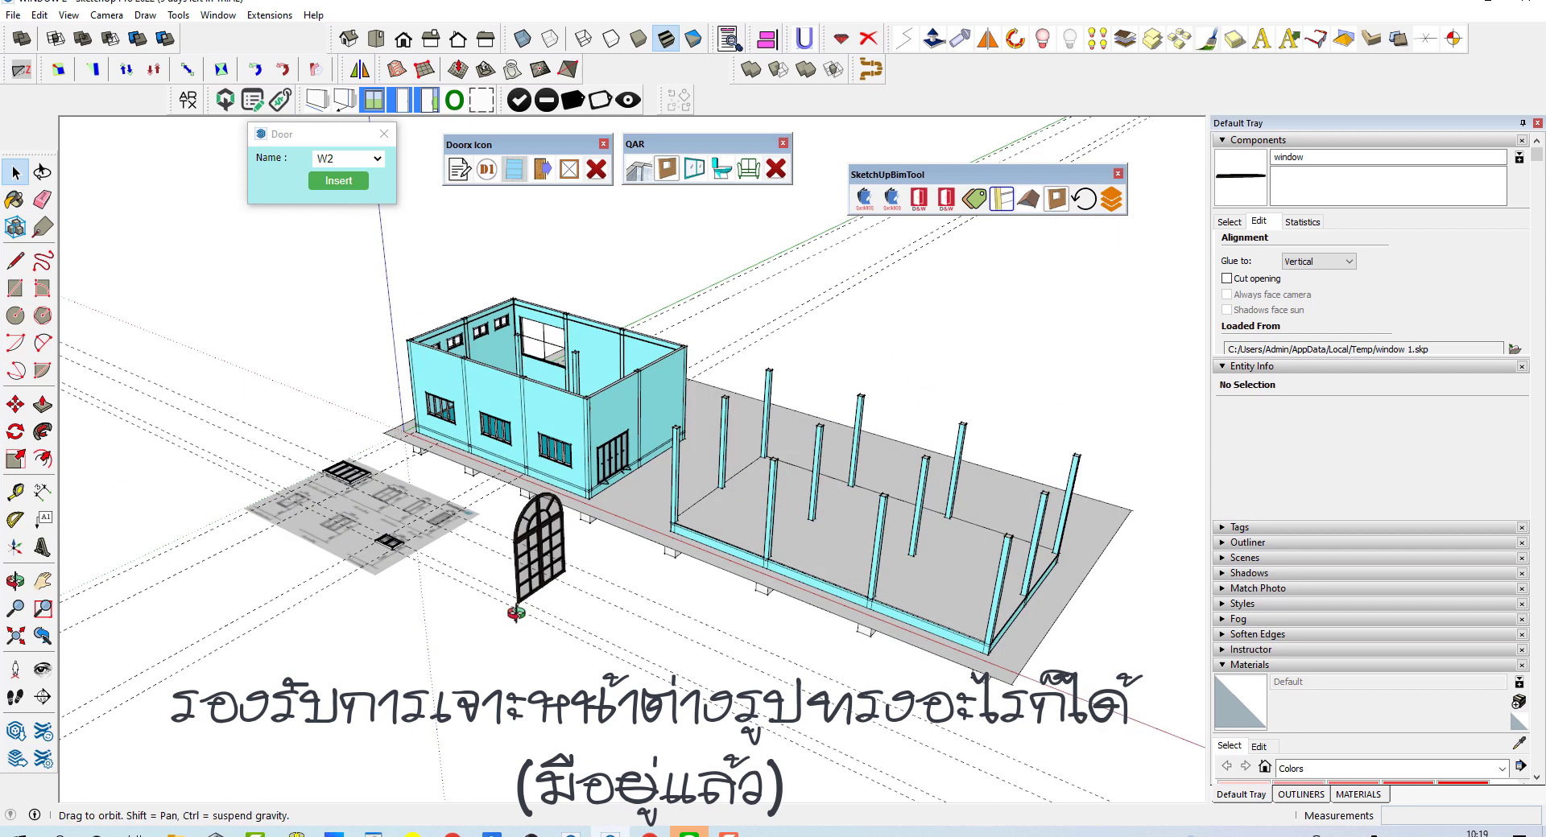
scroll(537, 602, "down", 2)
key("e")
left_click(509, 581)
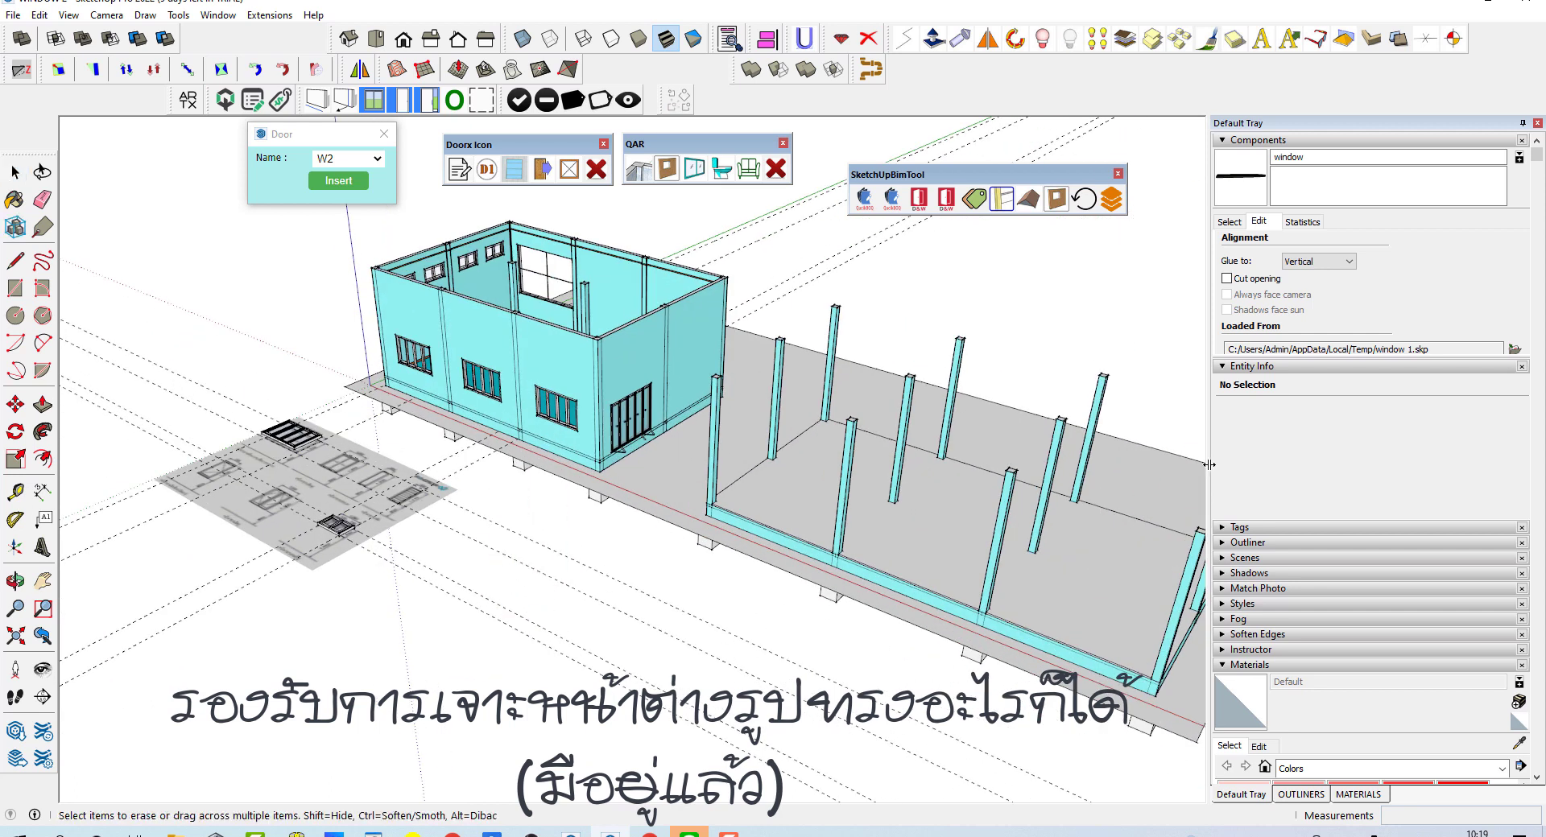
- Place the 'window' component from the model's components onto the house wall
left_click(1230, 222)
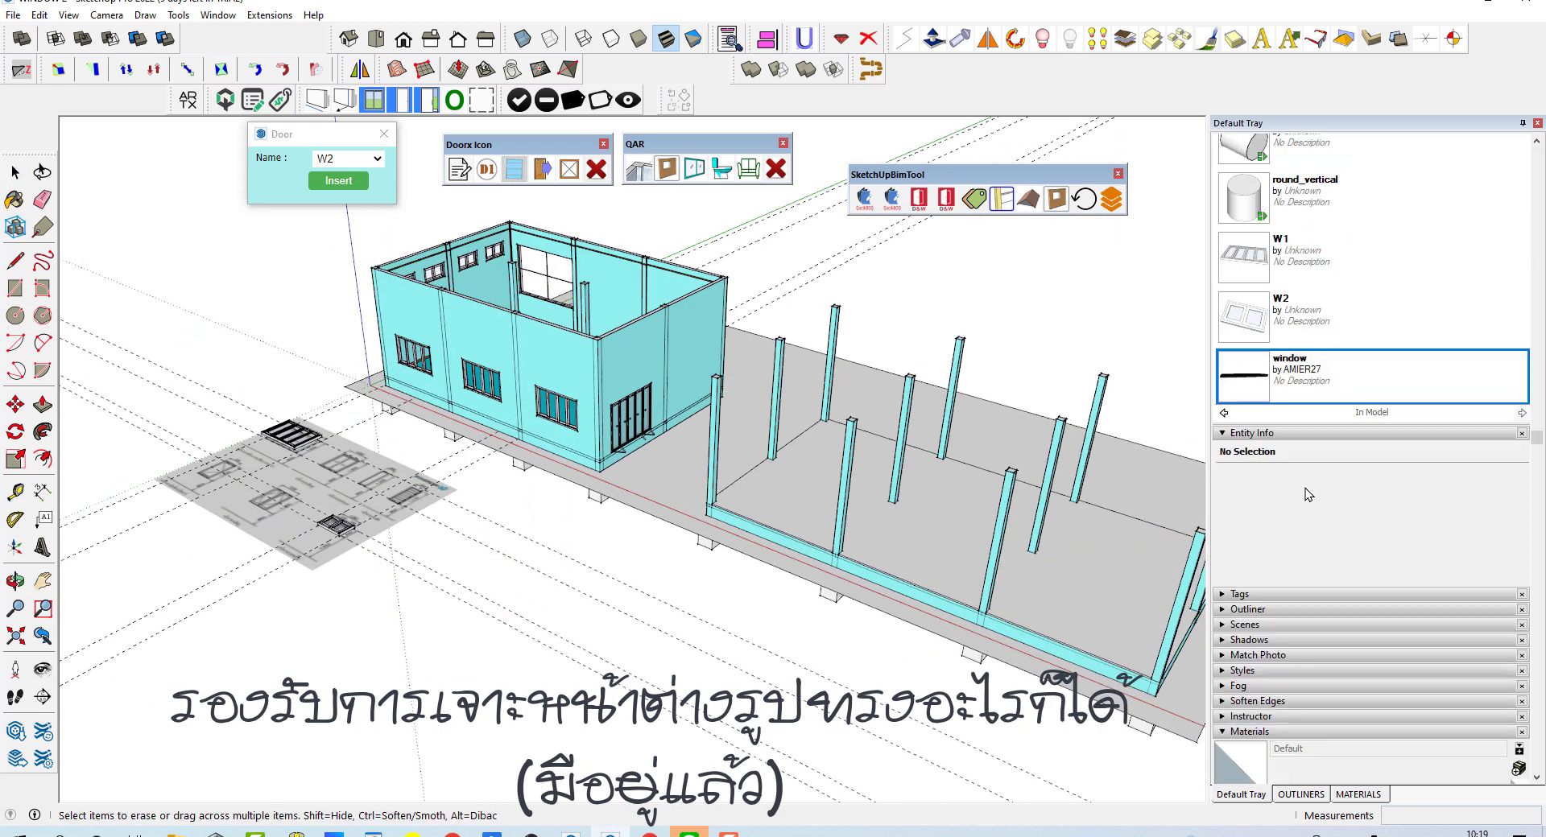
left_click(1251, 389)
scroll(805, 347, "up", 3)
scroll(724, 386, "up", 3)
scroll(580, 451, "up", 1)
left_click(529, 488)
key("m")
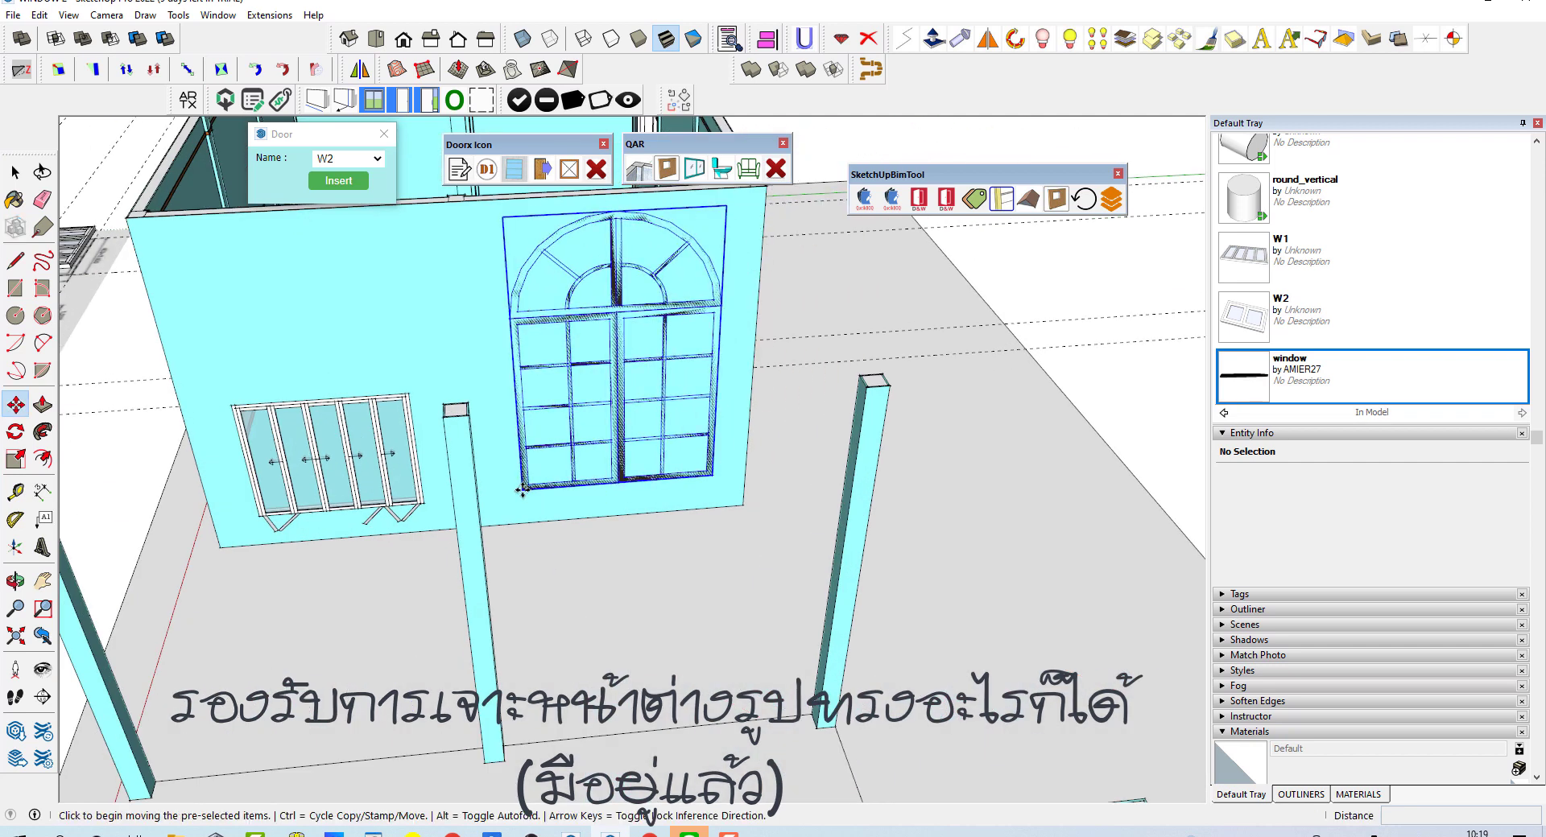
left_click(947, 204)
scroll(712, 563, "down", 2)
scroll(711, 628, "down", 2)
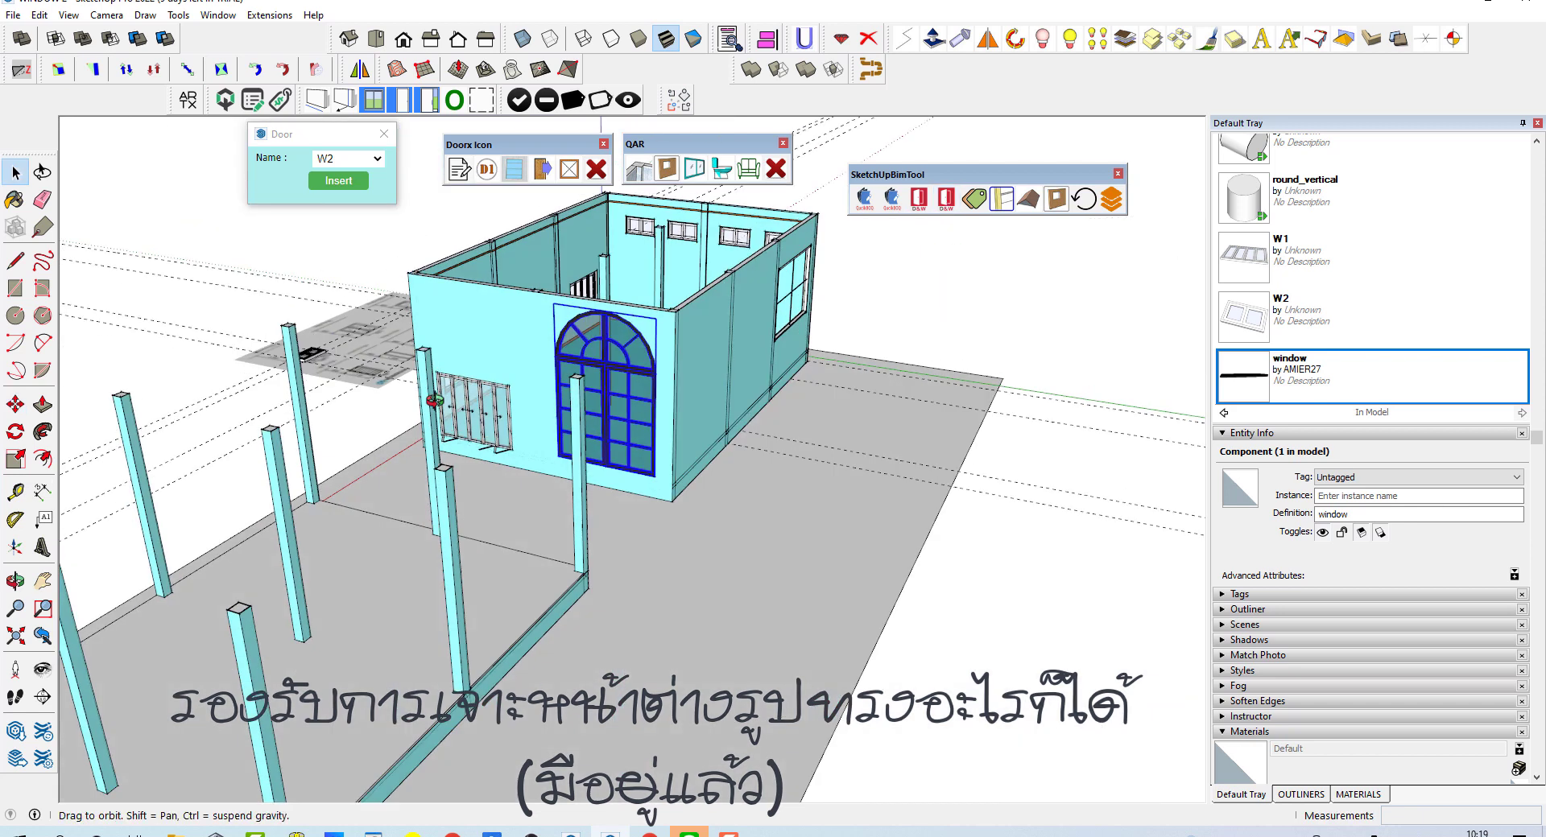
scroll(712, 681, "down", 2)
left_click(711, 681)
scroll(711, 680, "up", 2)
scroll(644, 603, "up", 2)
mouse_move(564, 523)
middle_mouse_down()
mouse_move(475, 447)
mouse_move(858, 402)
mouse_move(725, 418)
middle_mouse_up()
scroll(475, 447, "down", 3)
scroll(858, 403, "up", 4)
left_click(926, 402)
key("m")
left_click(950, 499)
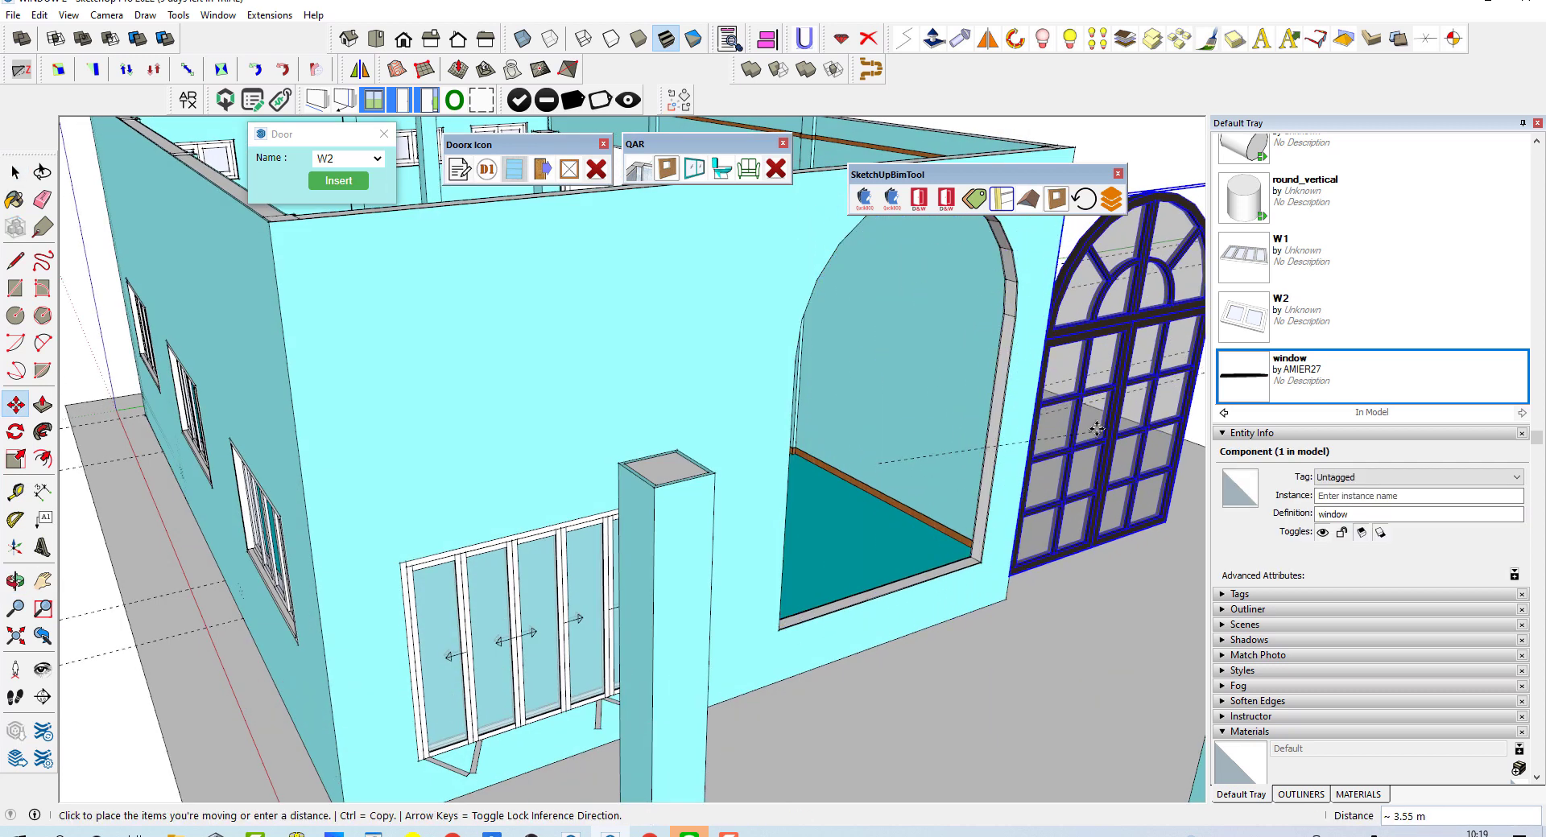
left_click(1100, 405)
key("space")
scroll(966, 403, "up", 3)
middle_click_drag(966, 402, 885, 523)
scroll(865, 546, "down", 4)
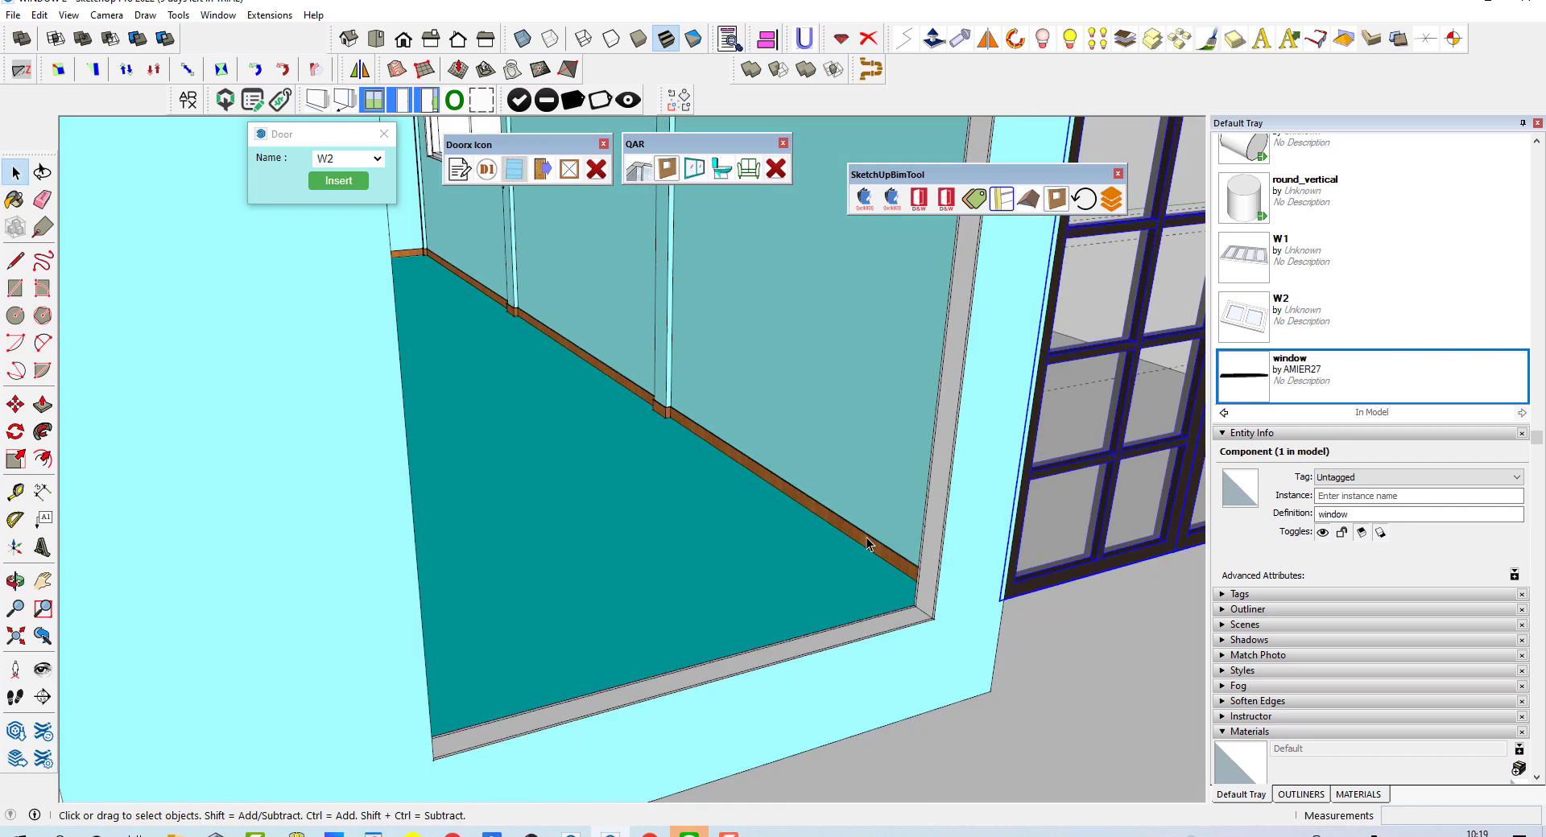
scroll(866, 545, "down", 2)
scroll(866, 545, "down", 2)
key("ctrl+z")
mouse_move(805, 483)
middle_mouse_down()
mouse_move(657, 384)
mouse_move(802, 413)
mouse_move(788, 480)
mouse_move(780, 433)
middle_mouse_up()
left_click(803, 413)
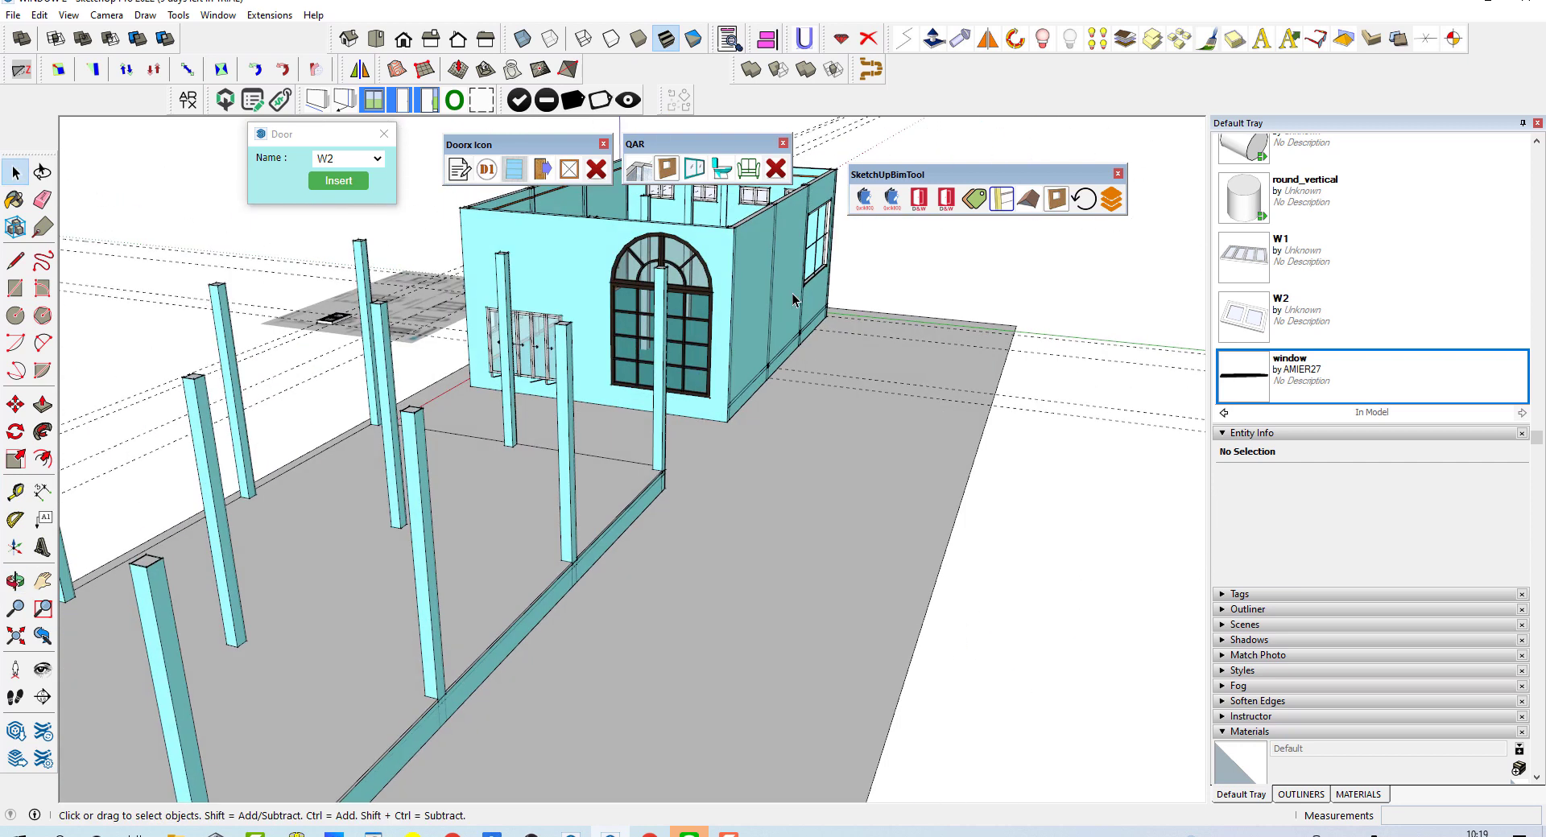
scroll(561, 441, "down", 2)
scroll(866, 304, "up", 3)
scroll(866, 297, "up", 3)
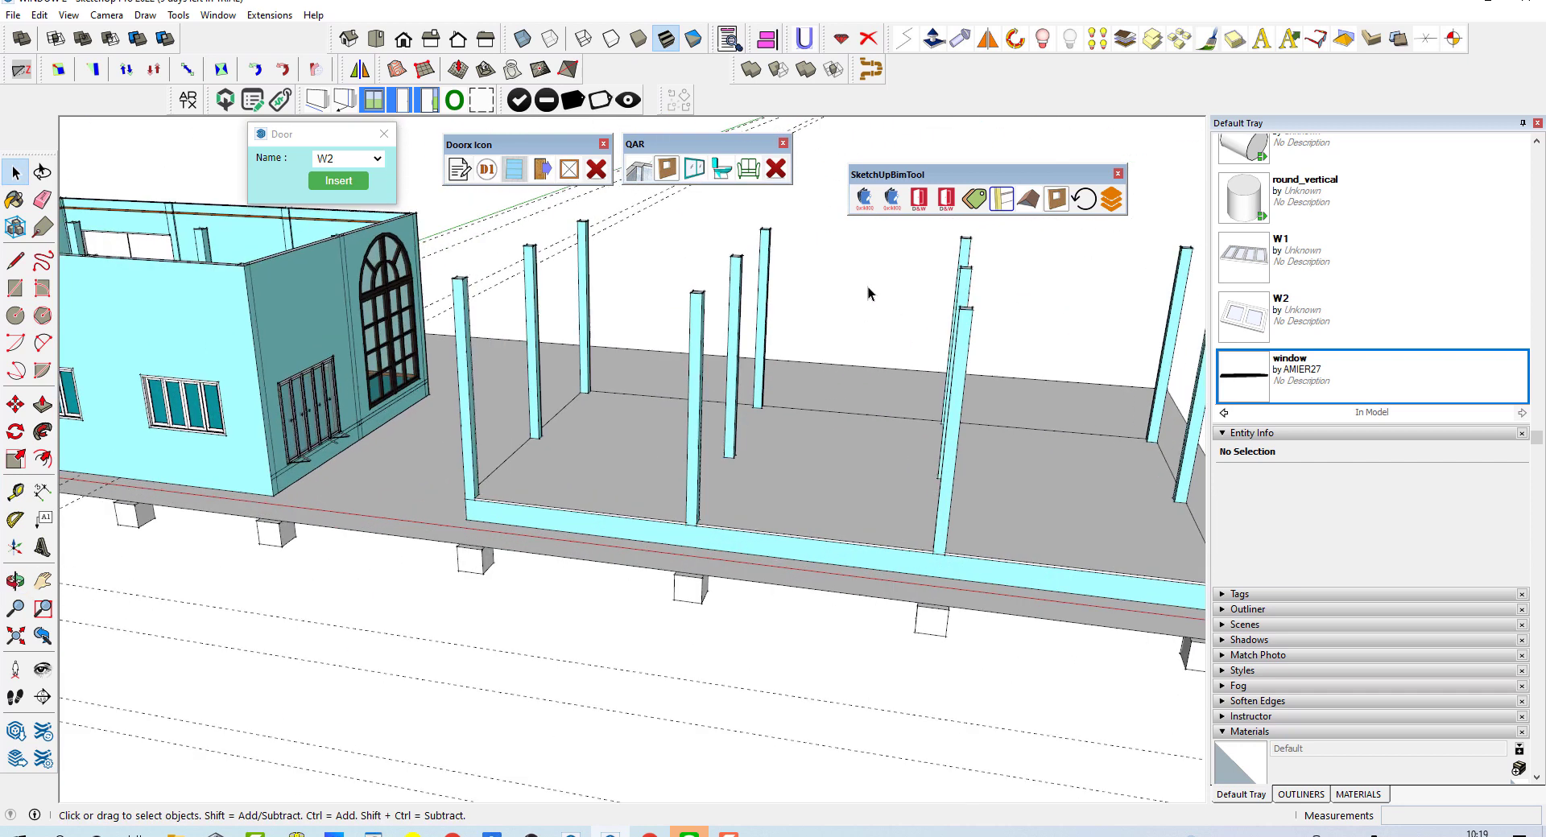
scroll(360, 340, "up", 3)
scroll(360, 340, "up", 2)
scroll(346, 322, "up", 3)
- Draw a rectangular wall panel from the column top down to the slab
scroll(334, 306, "up", 3)
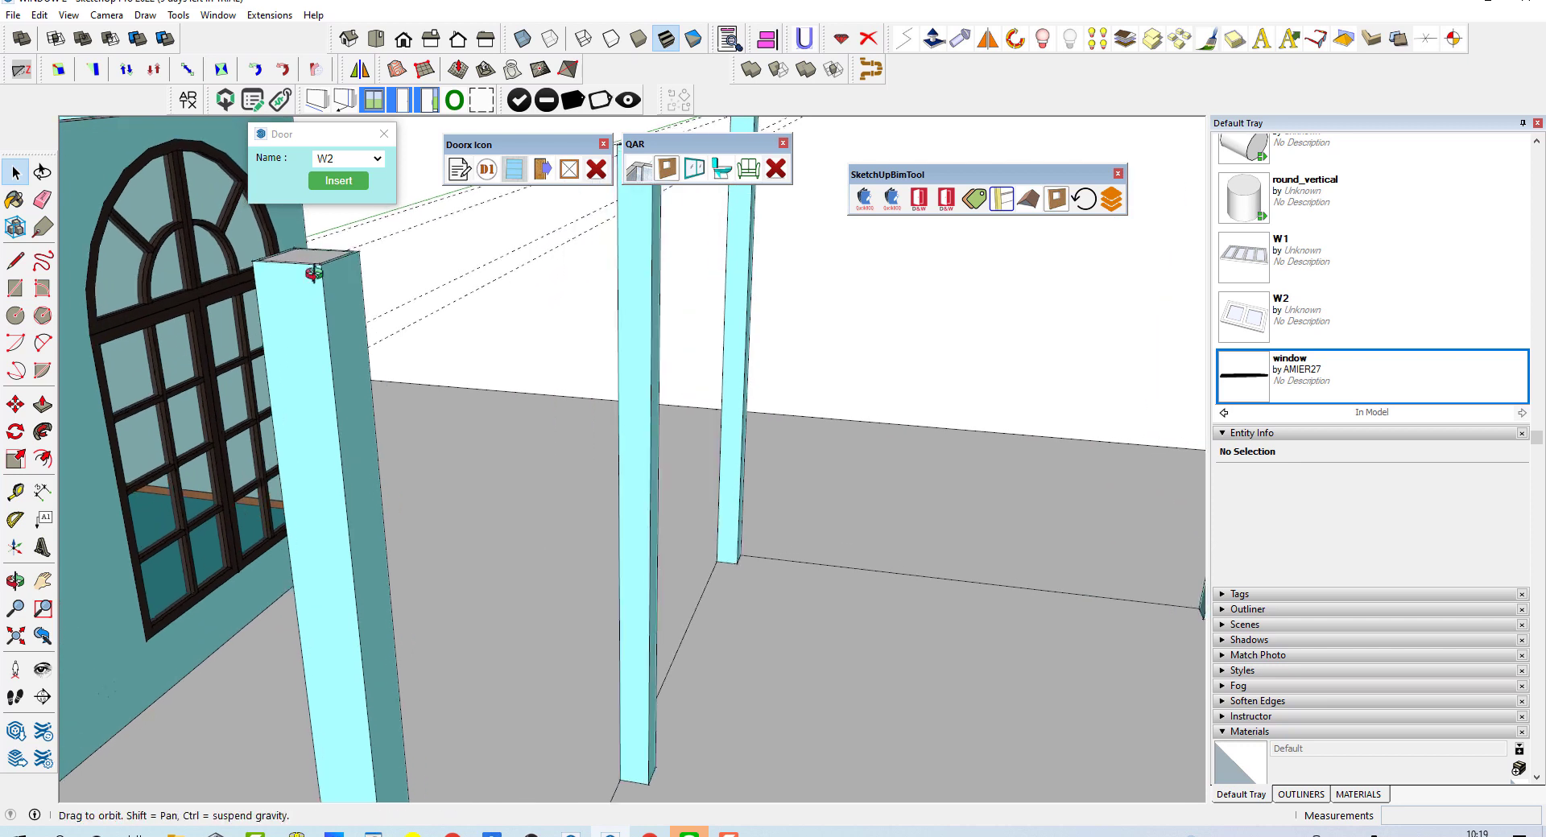
middle_click_drag(330, 299, 326, 296)
scroll(326, 296, "up", 2)
key("r")
left_click(315, 250)
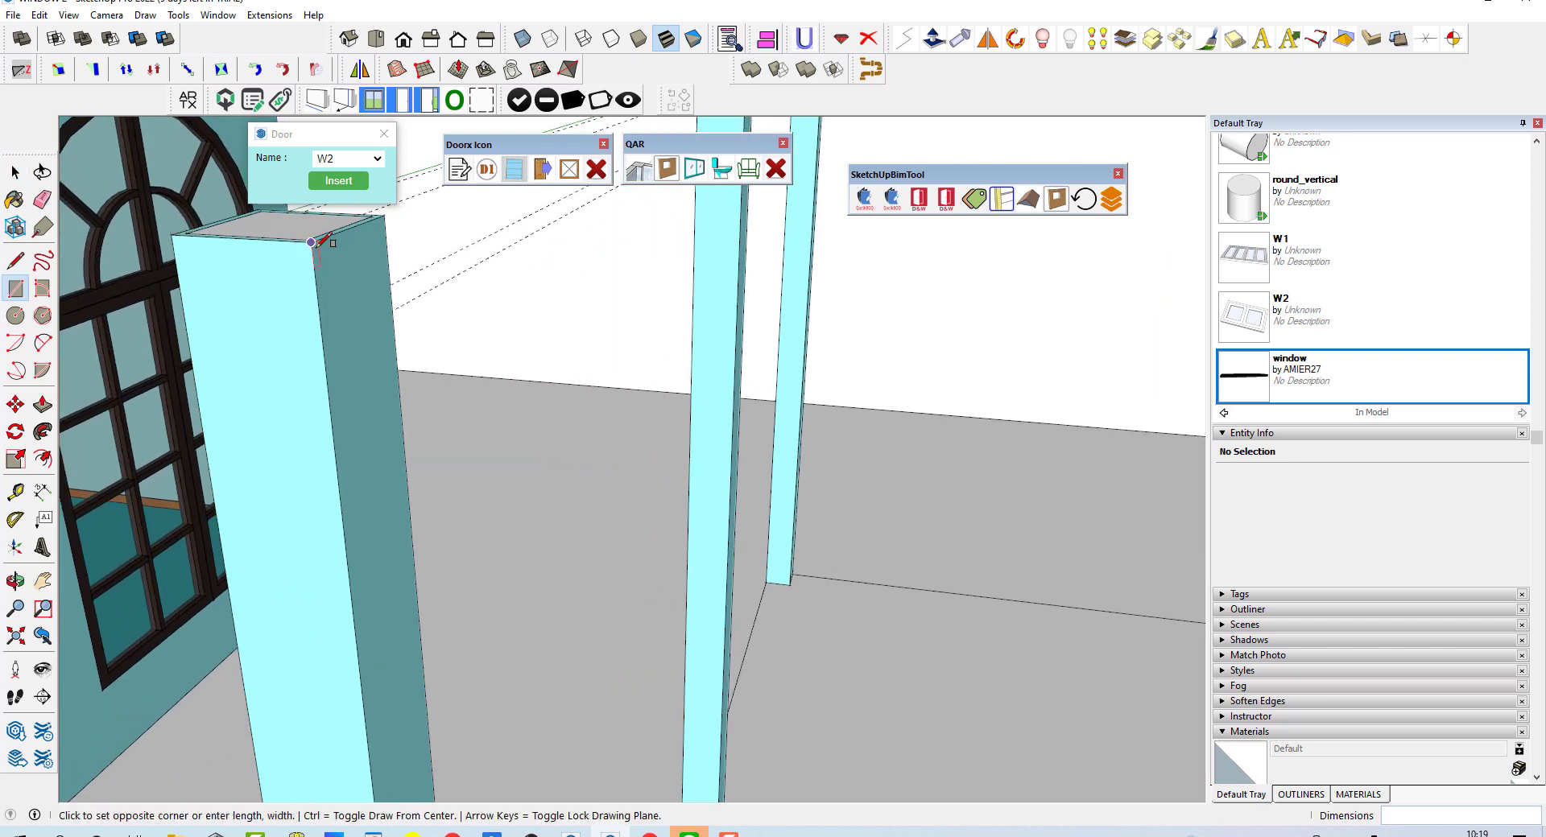
scroll(312, 252, "down", 2)
scroll(314, 251, "down", 3)
scroll(646, 587, "up", 2)
scroll(649, 615, "up", 2)
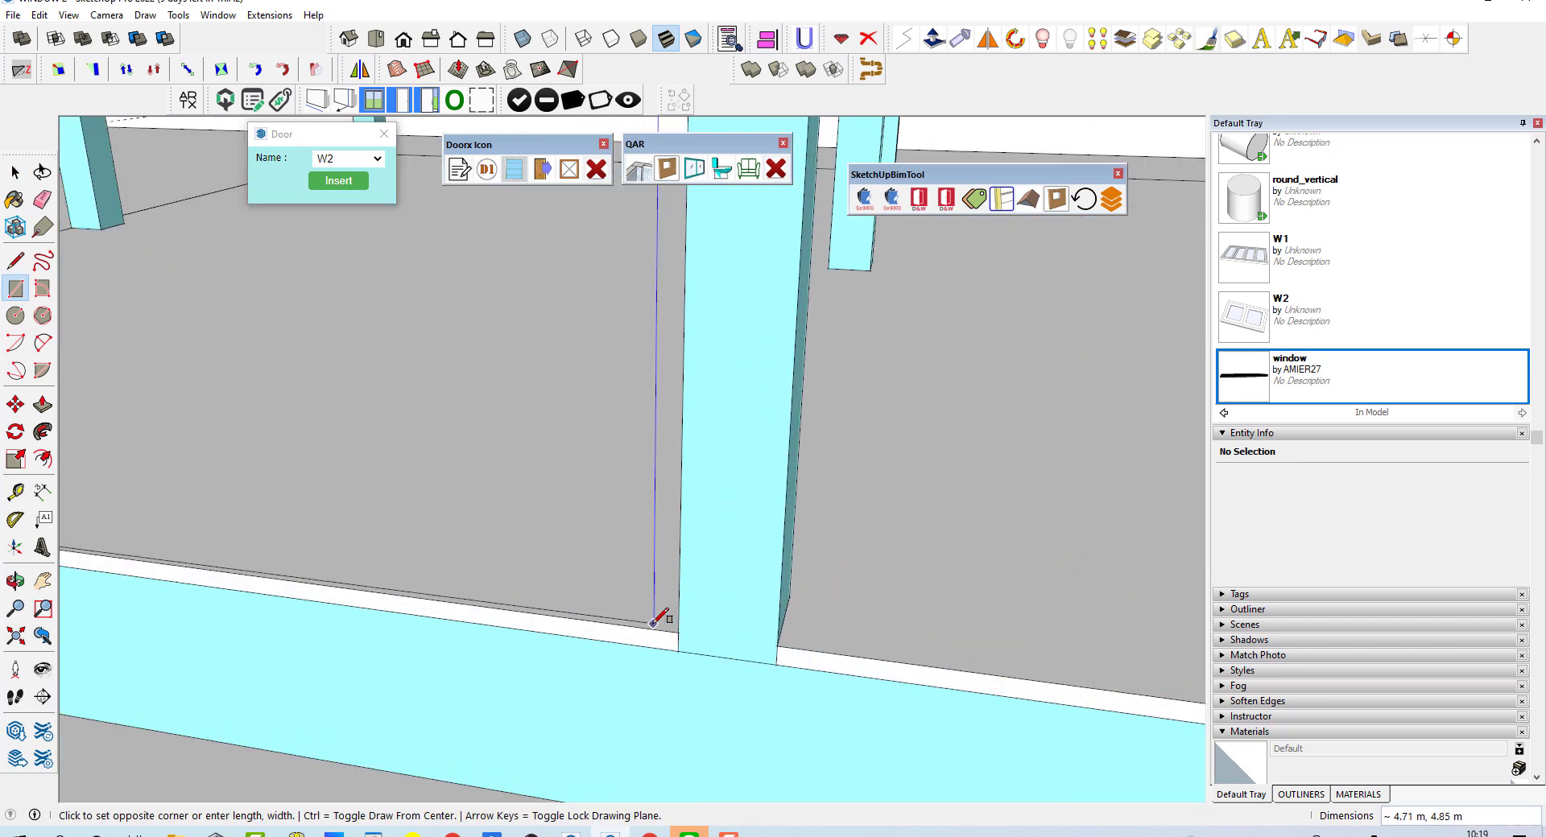
scroll(688, 668, "up", 2)
scroll(691, 665, "down", 3)
scroll(693, 673, "down", 3)
mouse_move(693, 673)
middle_mouse_down()
mouse_move(658, 518)
mouse_move(696, 481)
middle_mouse_up()
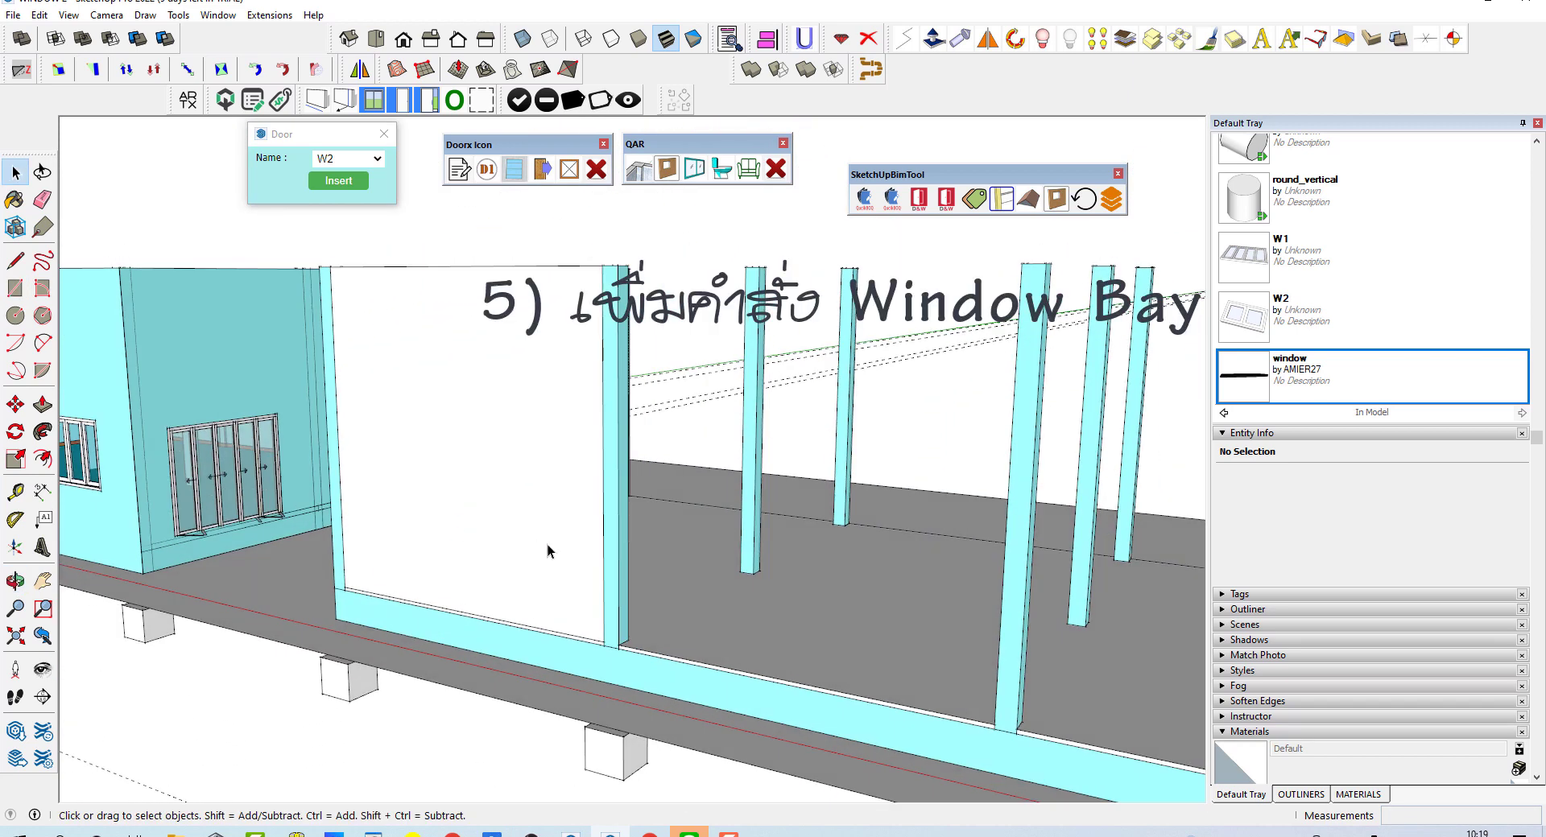
double_click(548, 551)
scroll(524, 620, "up", 5)
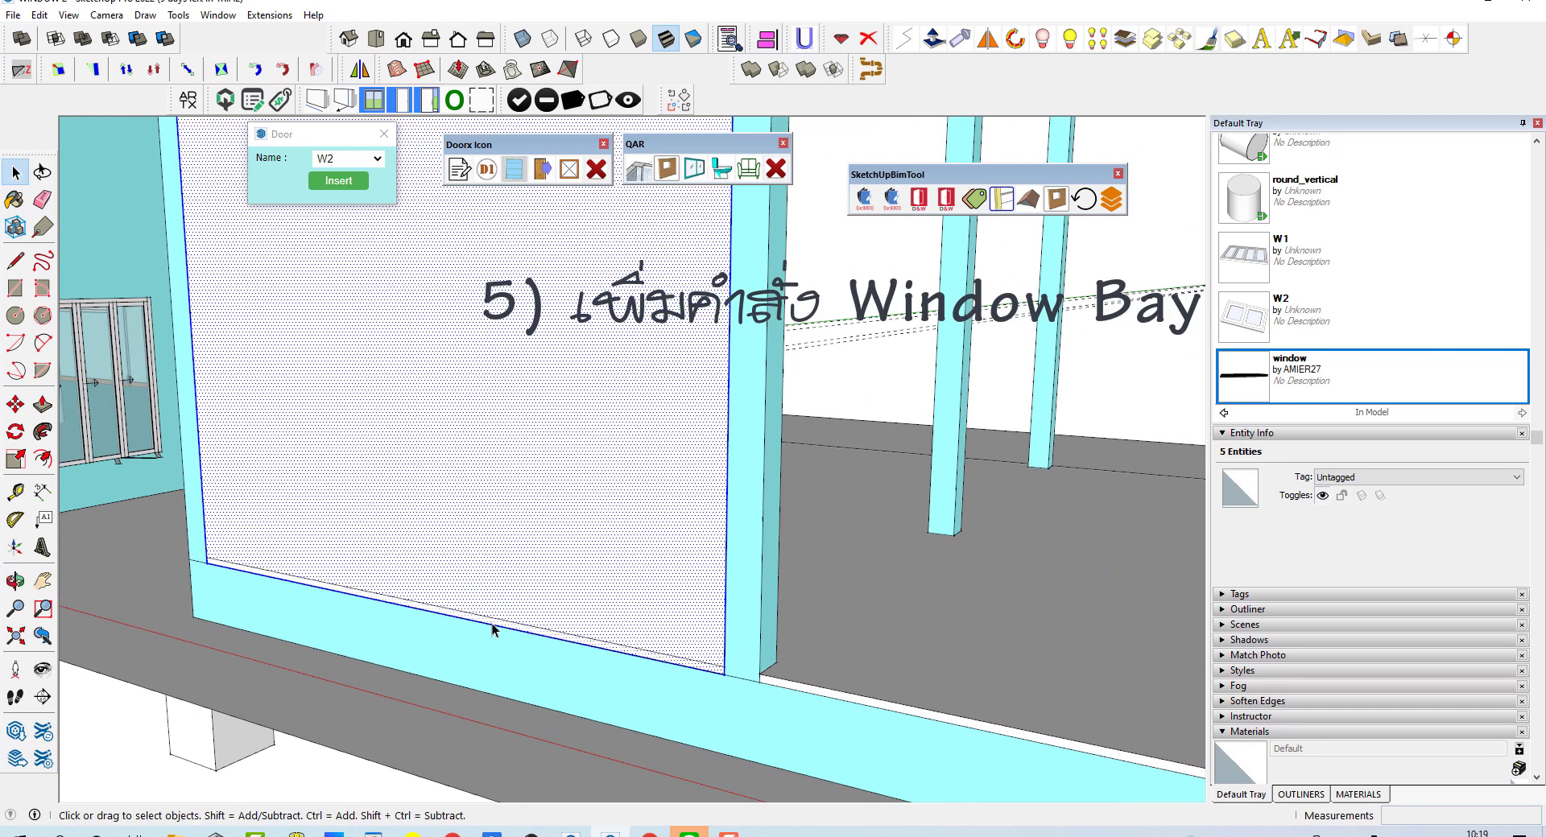
key("s")
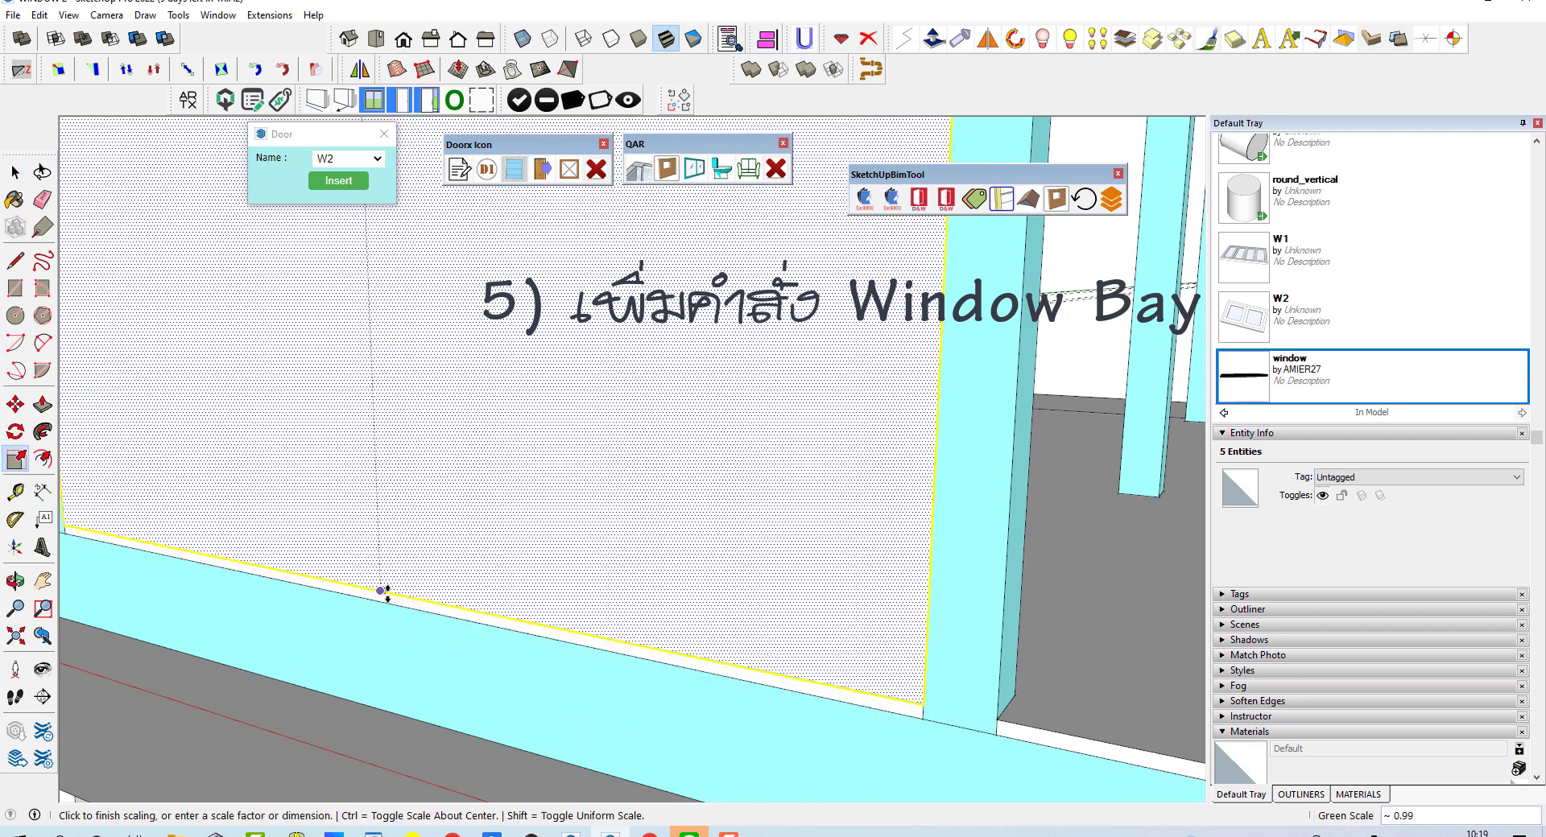
scroll(419, 596, "down", 5)
- Split the panel with a vertical line and a horizontal line near its top
key("l")
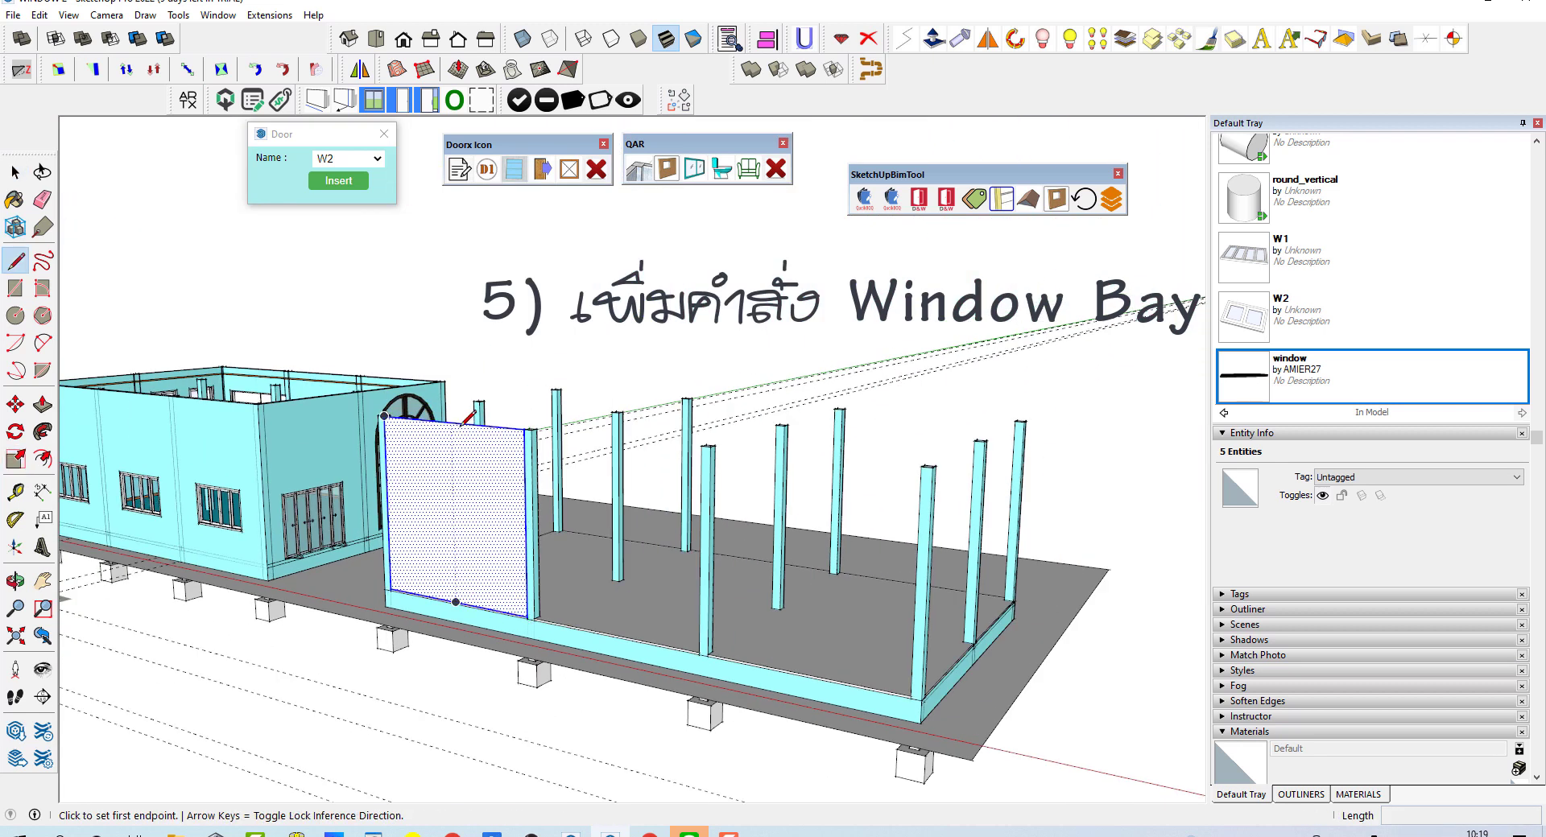
left_click(453, 422)
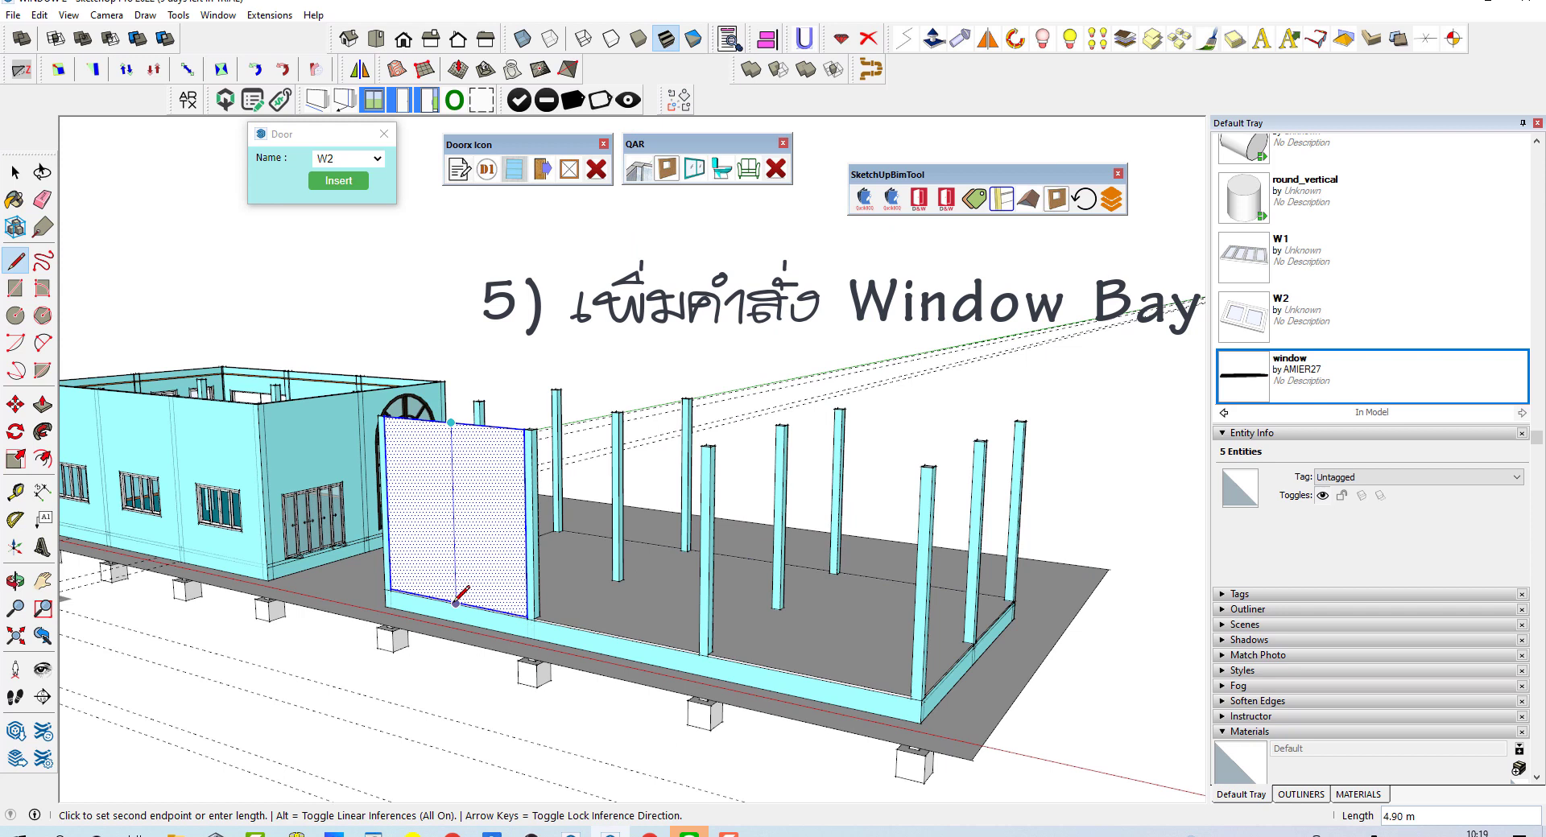
left_click(456, 603)
scroll(456, 602, "up", 2)
scroll(483, 548, "up", 2)
scroll(515, 483, "up", 2)
scroll(411, 489, "up", 2)
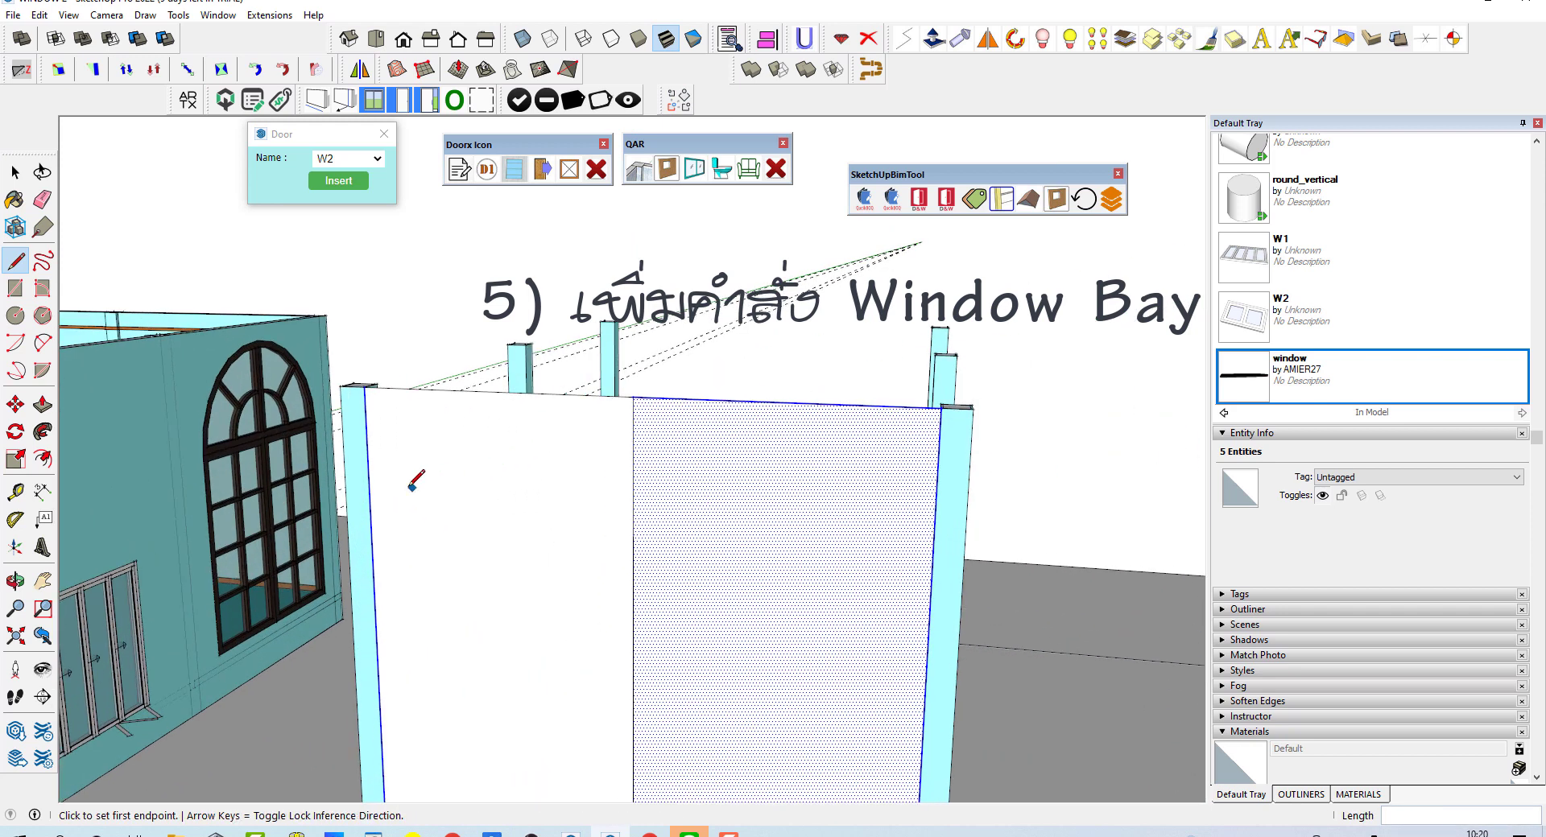
left_click(369, 475)
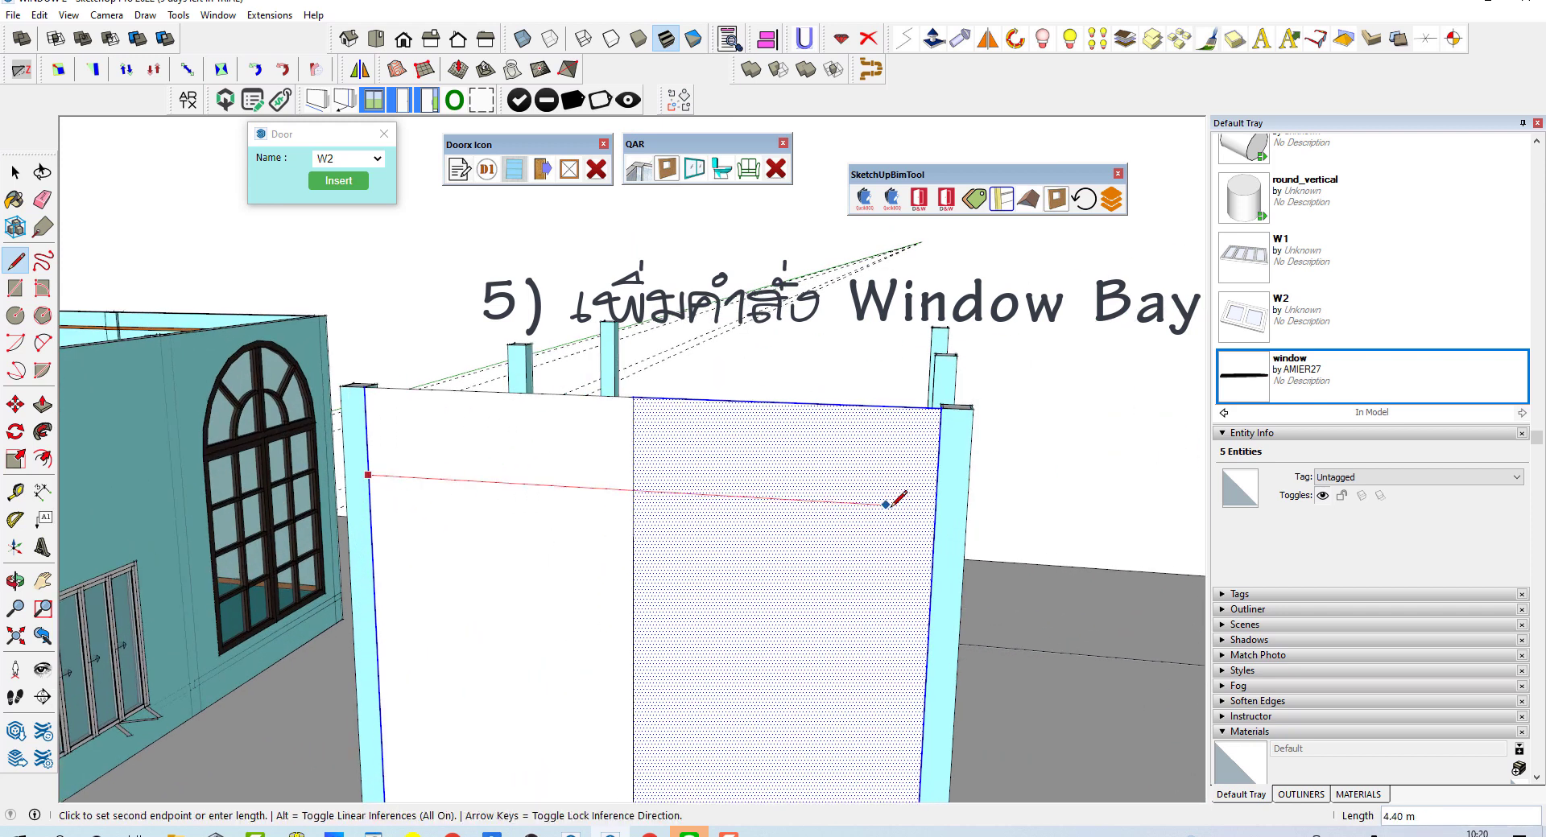
left_click(936, 505)
key("space")
scroll(765, 327, "down", 5)
middle_click_drag(764, 327, 757, 368)
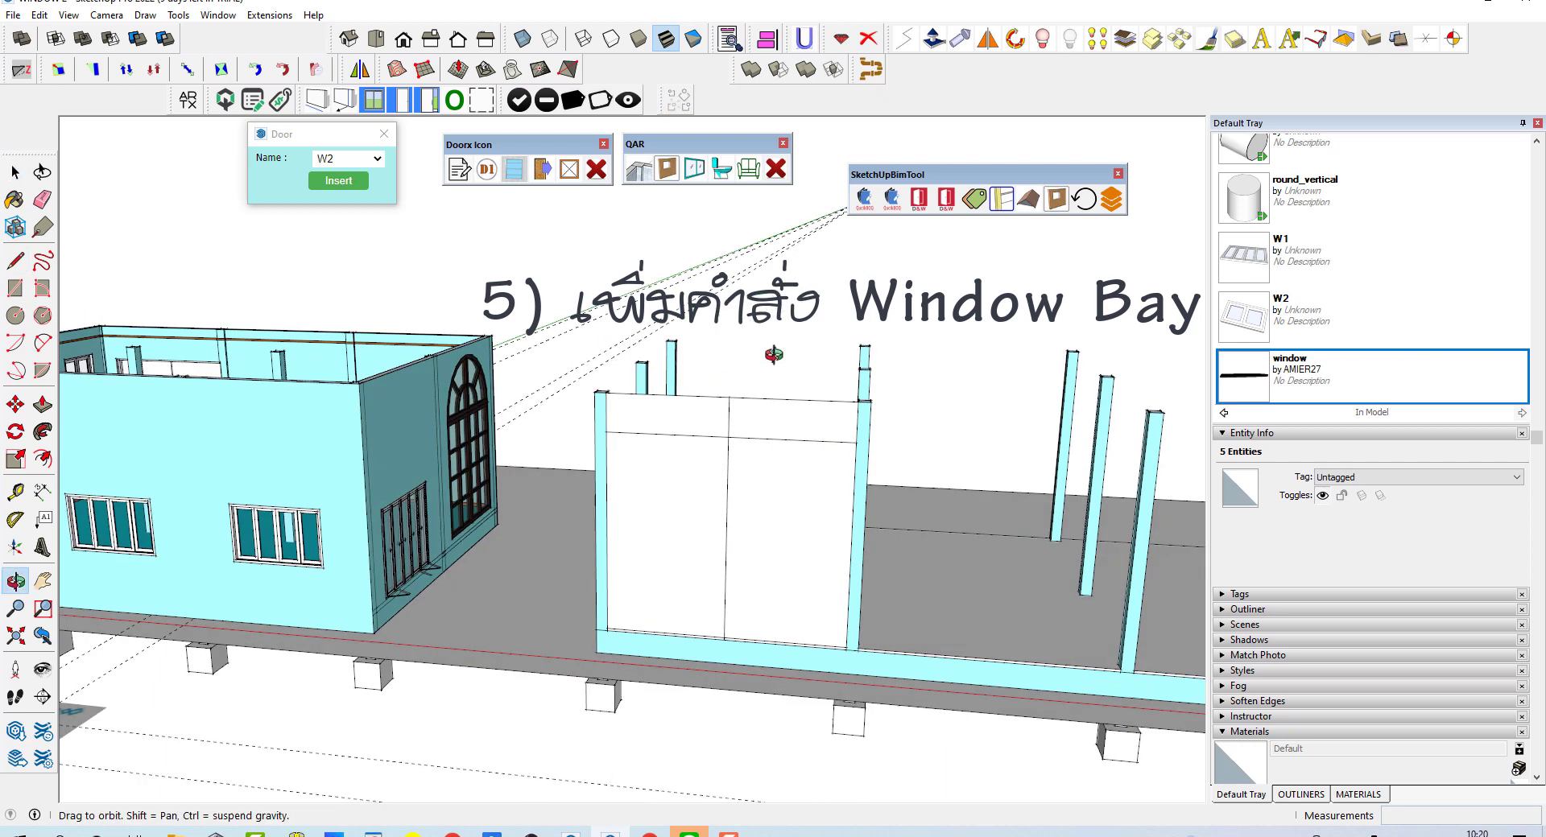
- Apply Window Bay to the divided panel with frame width Wx 0.05 and depth Dx 0.10
left_click(514, 173)
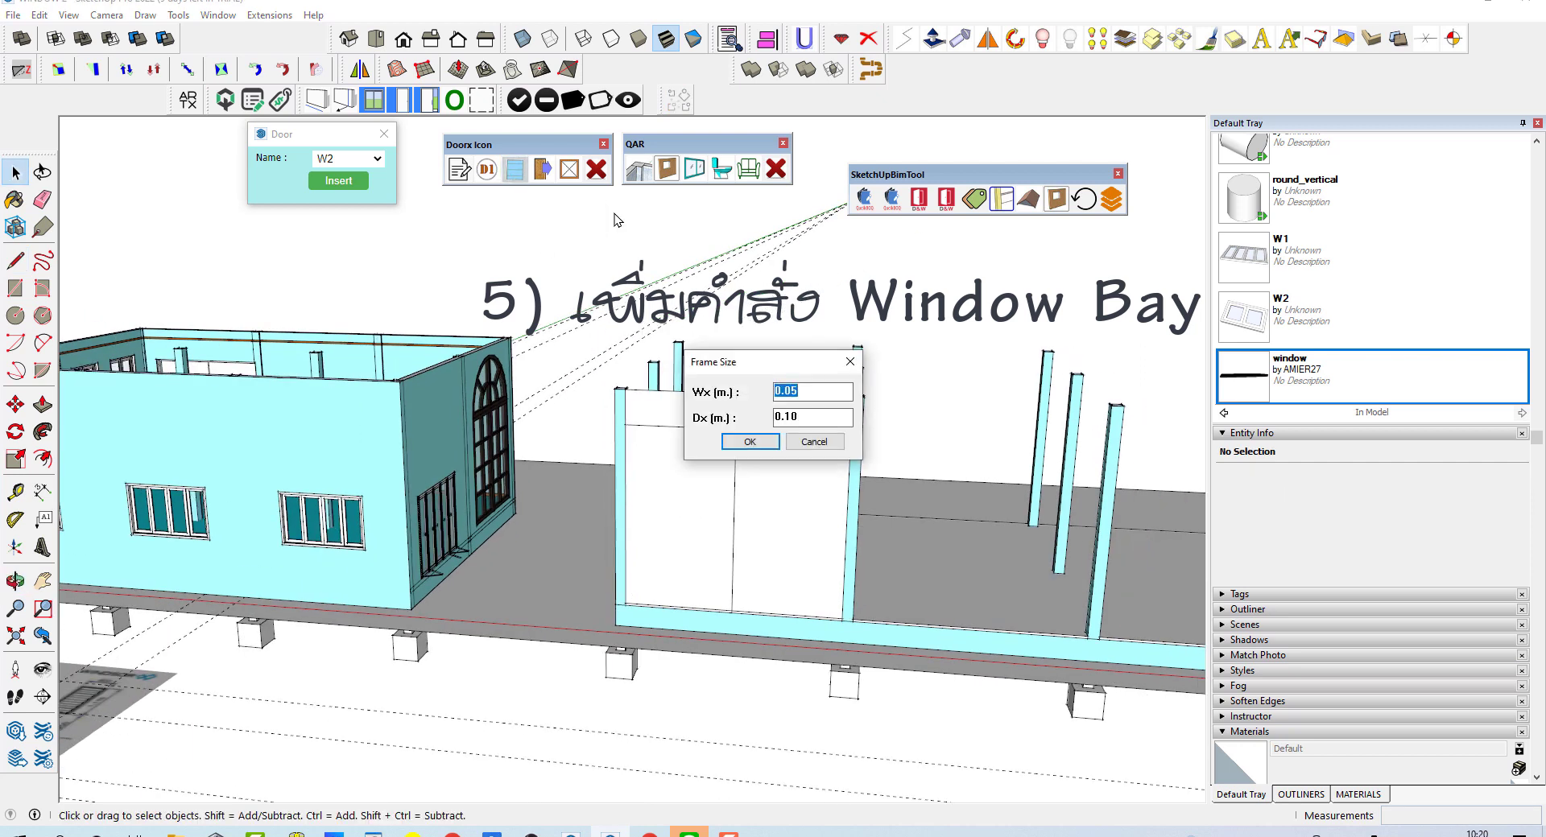
left_click(749, 442)
middle_click_drag(773, 464, 887, 472)
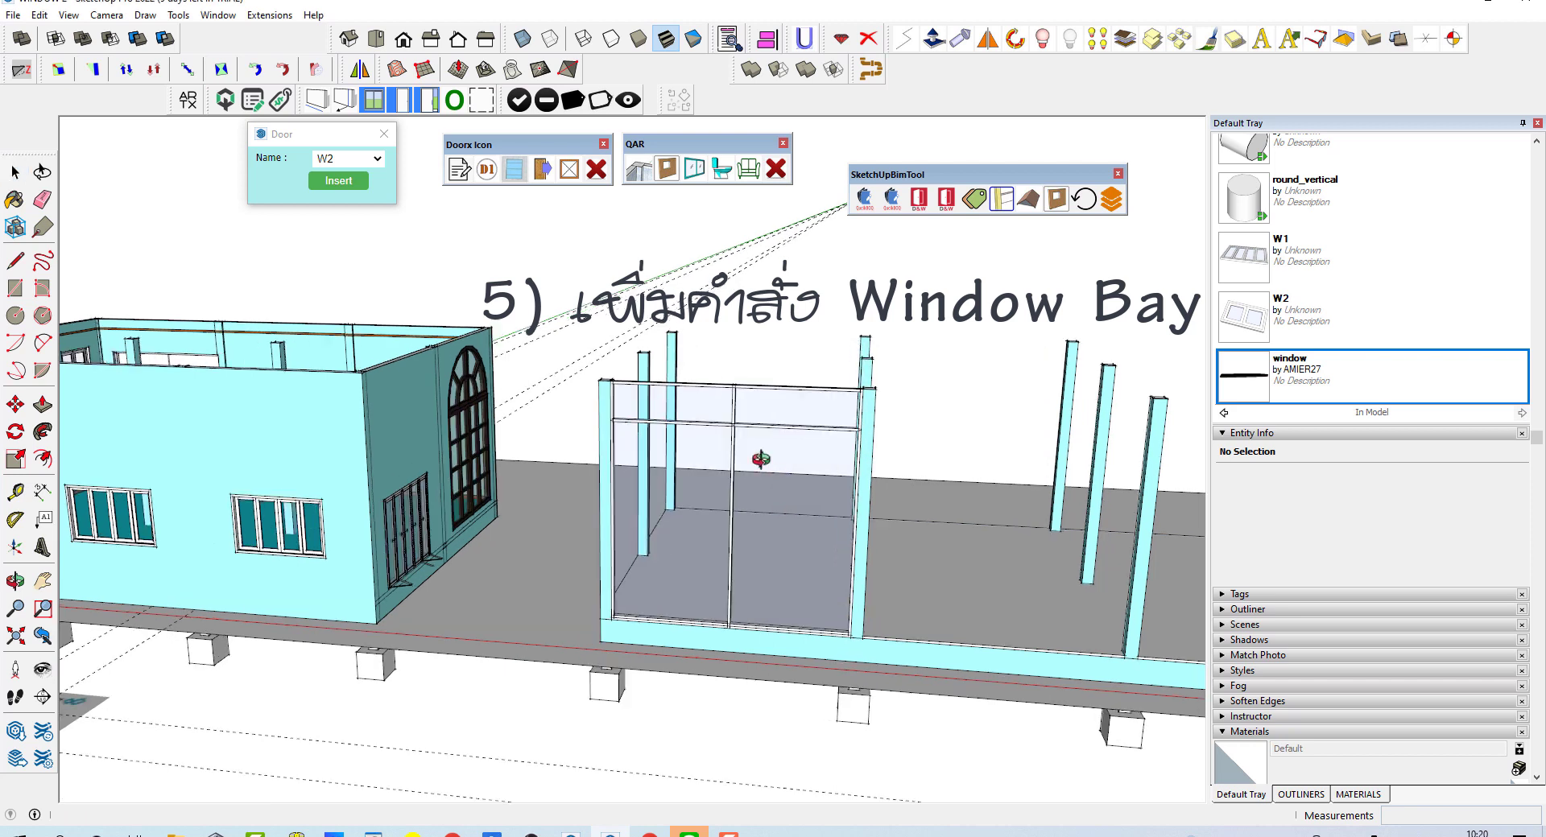
scroll(915, 438, "up", 5)
- Paint the window's glass panes with Translucent Glass Sky Reflection from the Glass and Mirrors collection
left_click(916, 438)
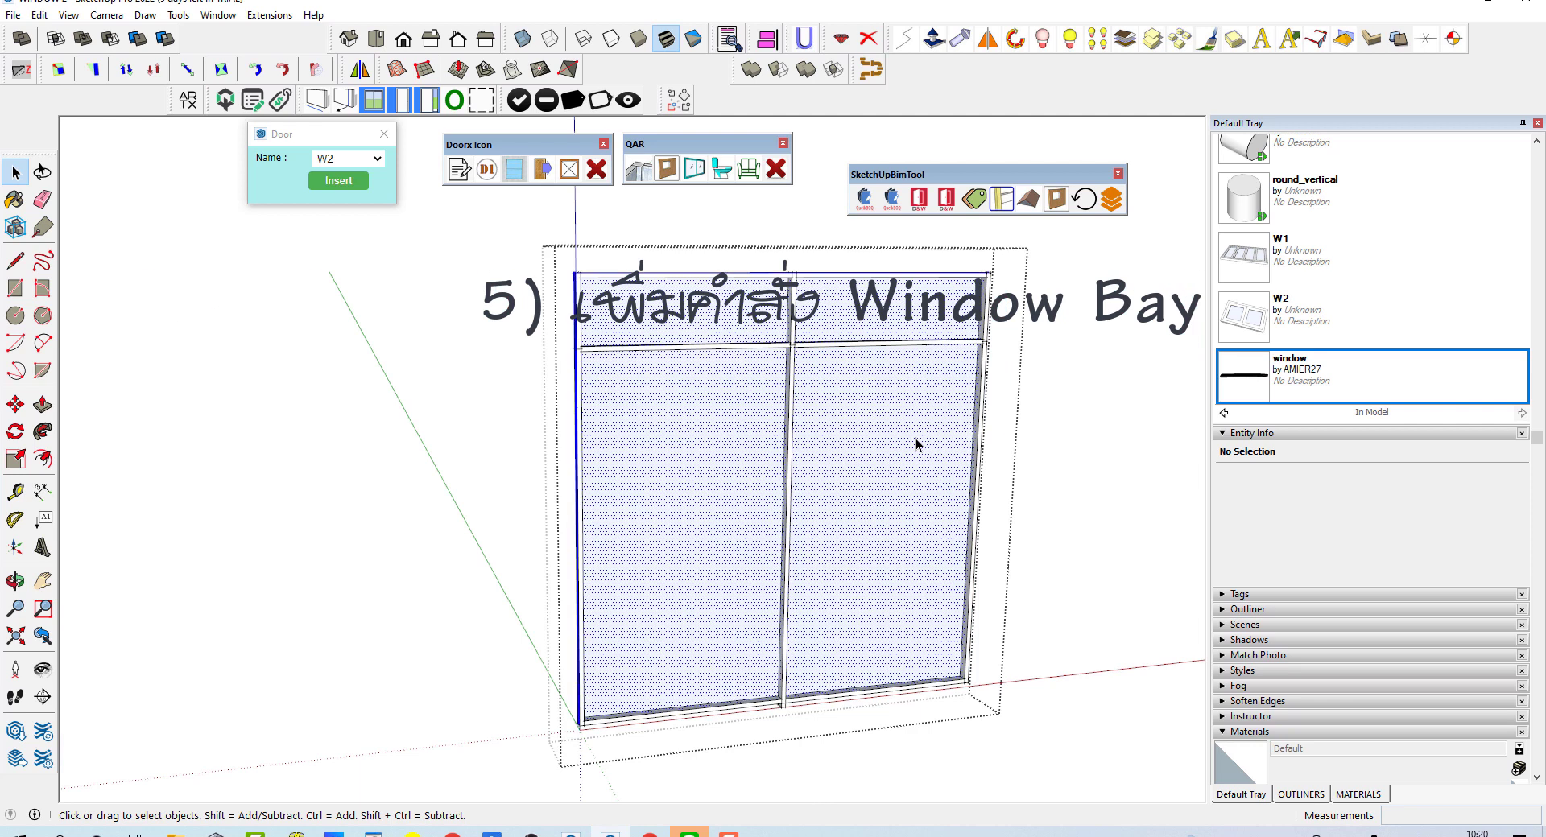
key("b")
left_click(1336, 412)
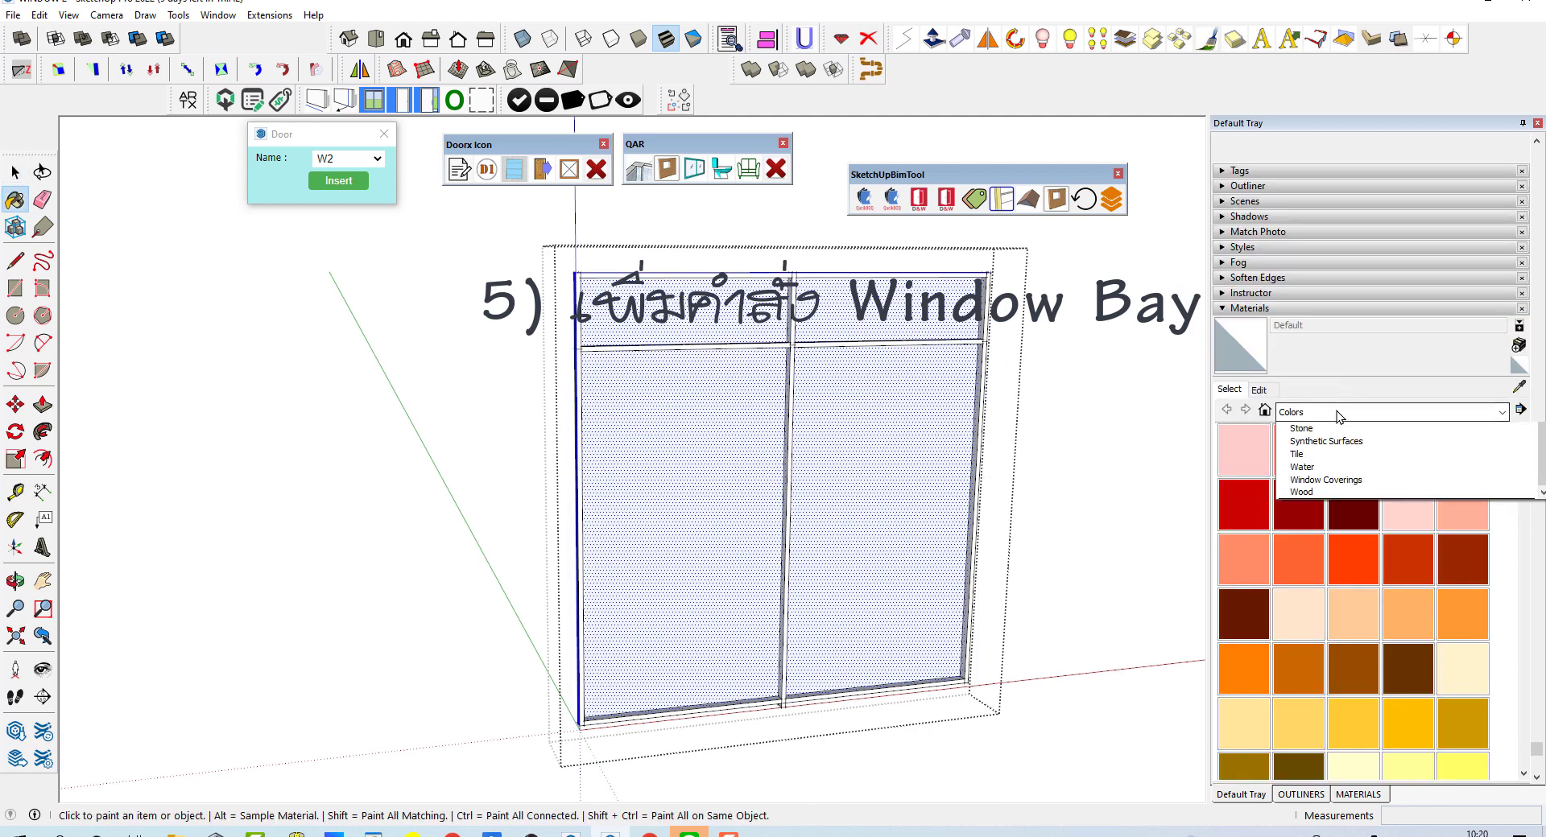
left_click(1336, 493)
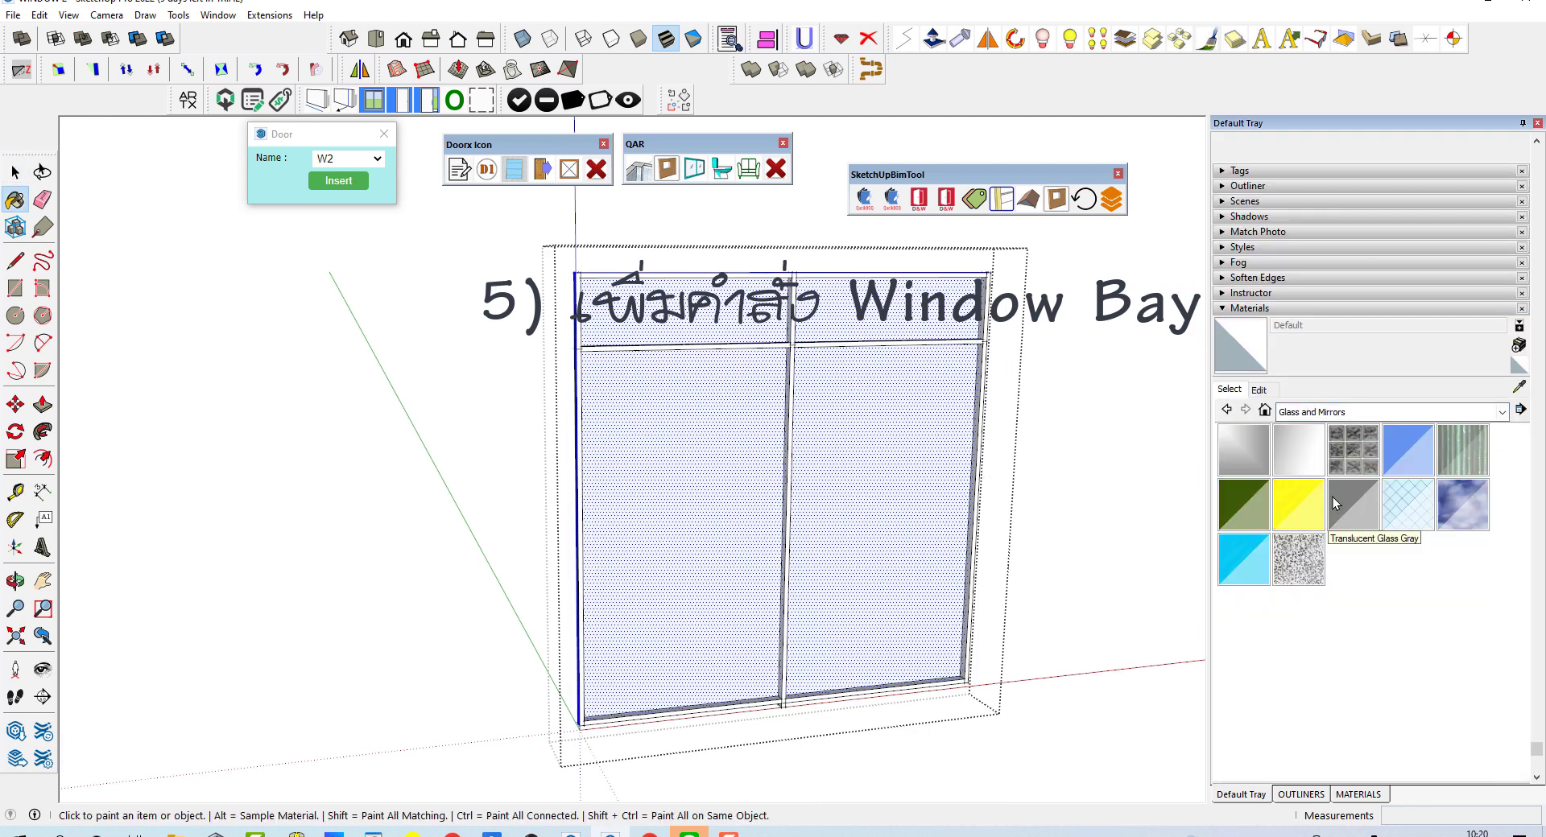
left_click(1462, 505)
left_click(631, 452)
middle_click_drag(631, 452, 616, 441)
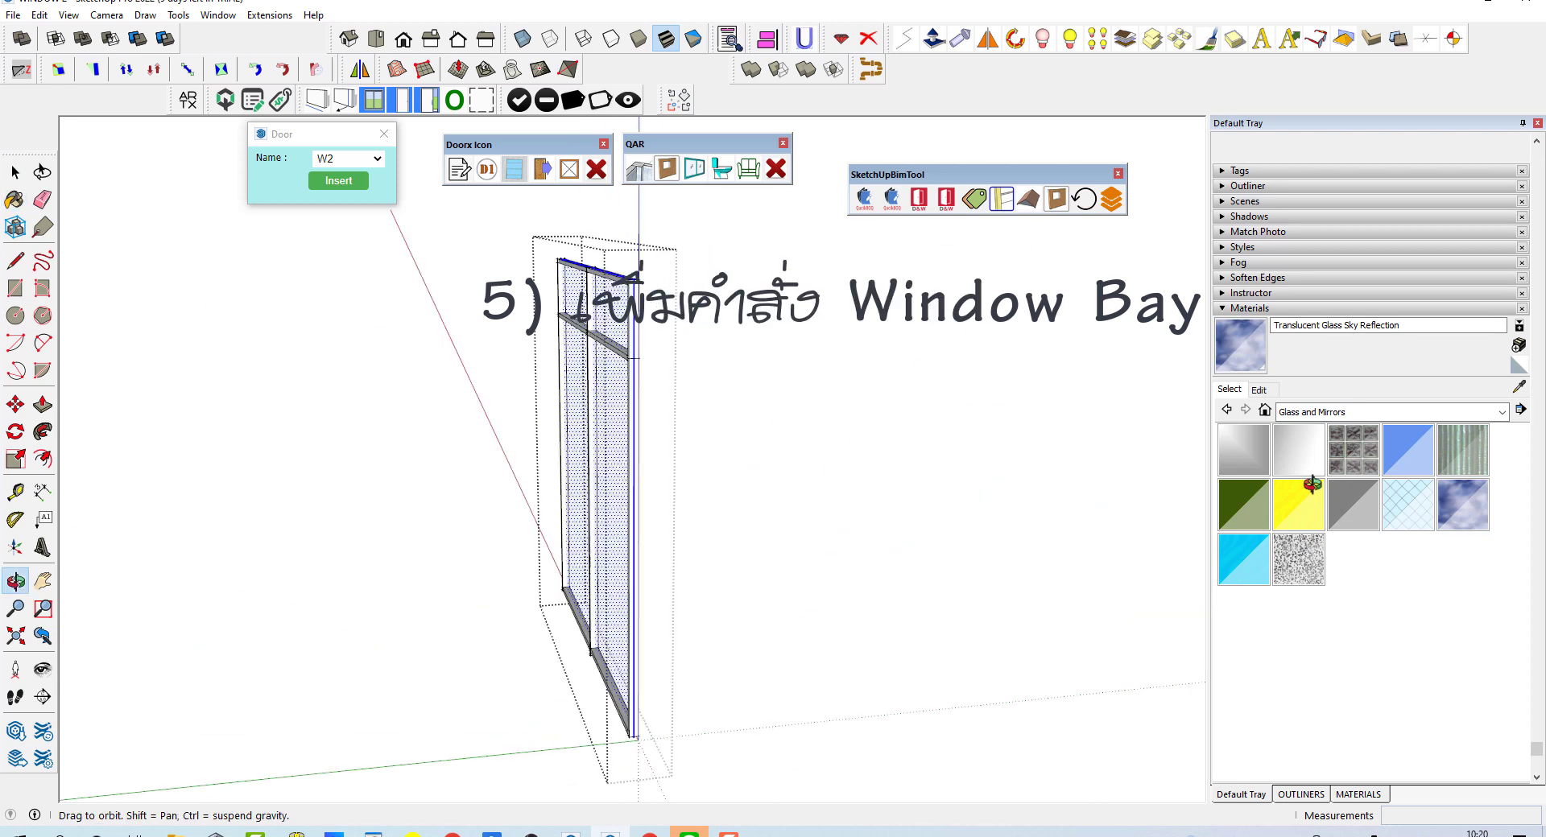
left_click(616, 441)
- Copy the glazed window along the slab edge and array it 2x to fill the column spans
key("space")
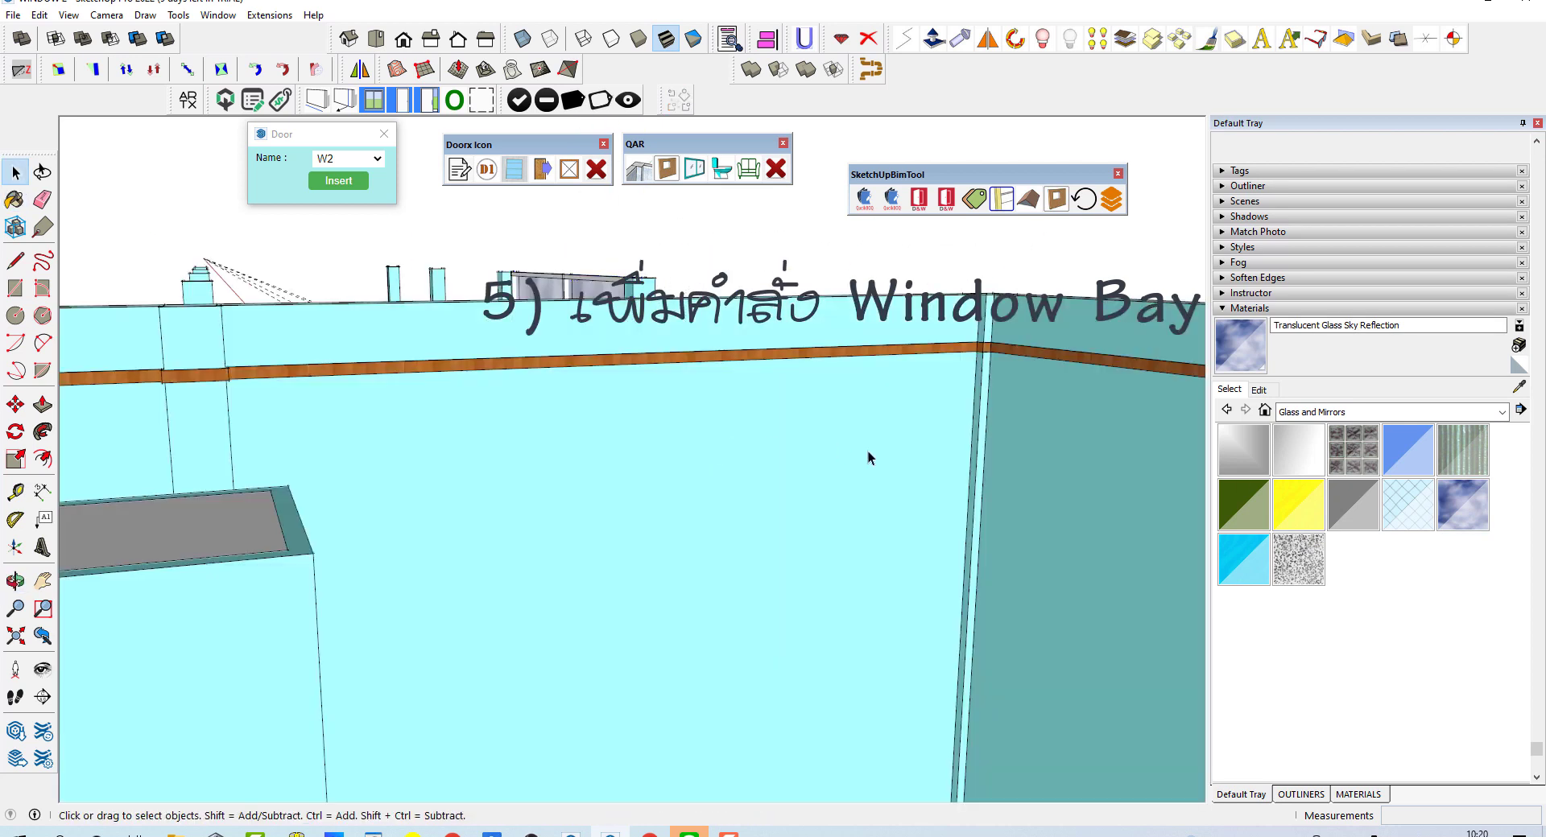
middle_click_drag(268, 448, 608, 507)
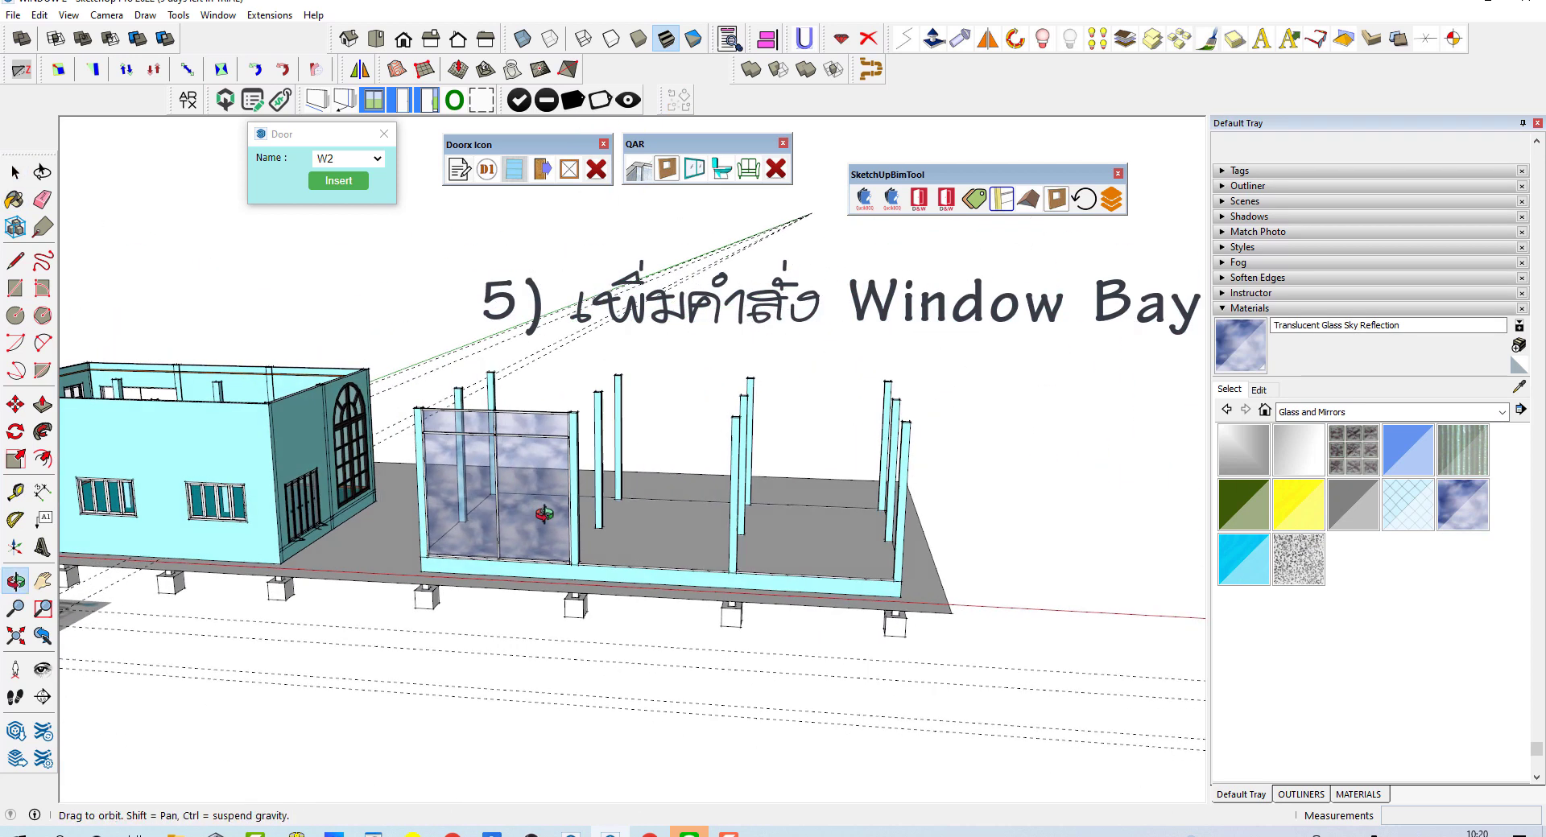
left_click(608, 507)
scroll(607, 508, "down", 2)
key("m")
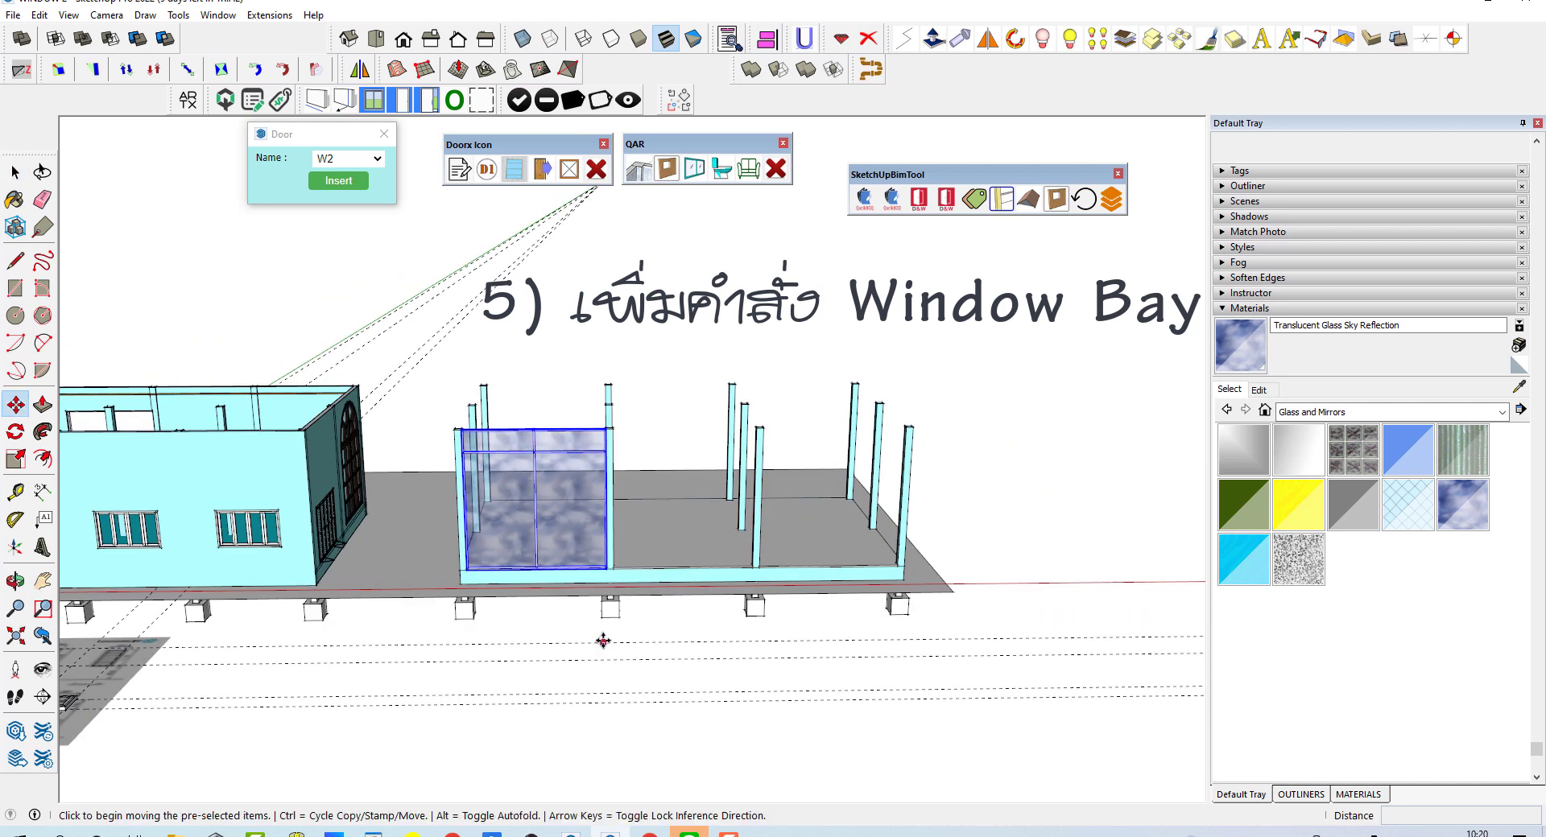
left_click(604, 642)
key("ctrl")
key("Return")
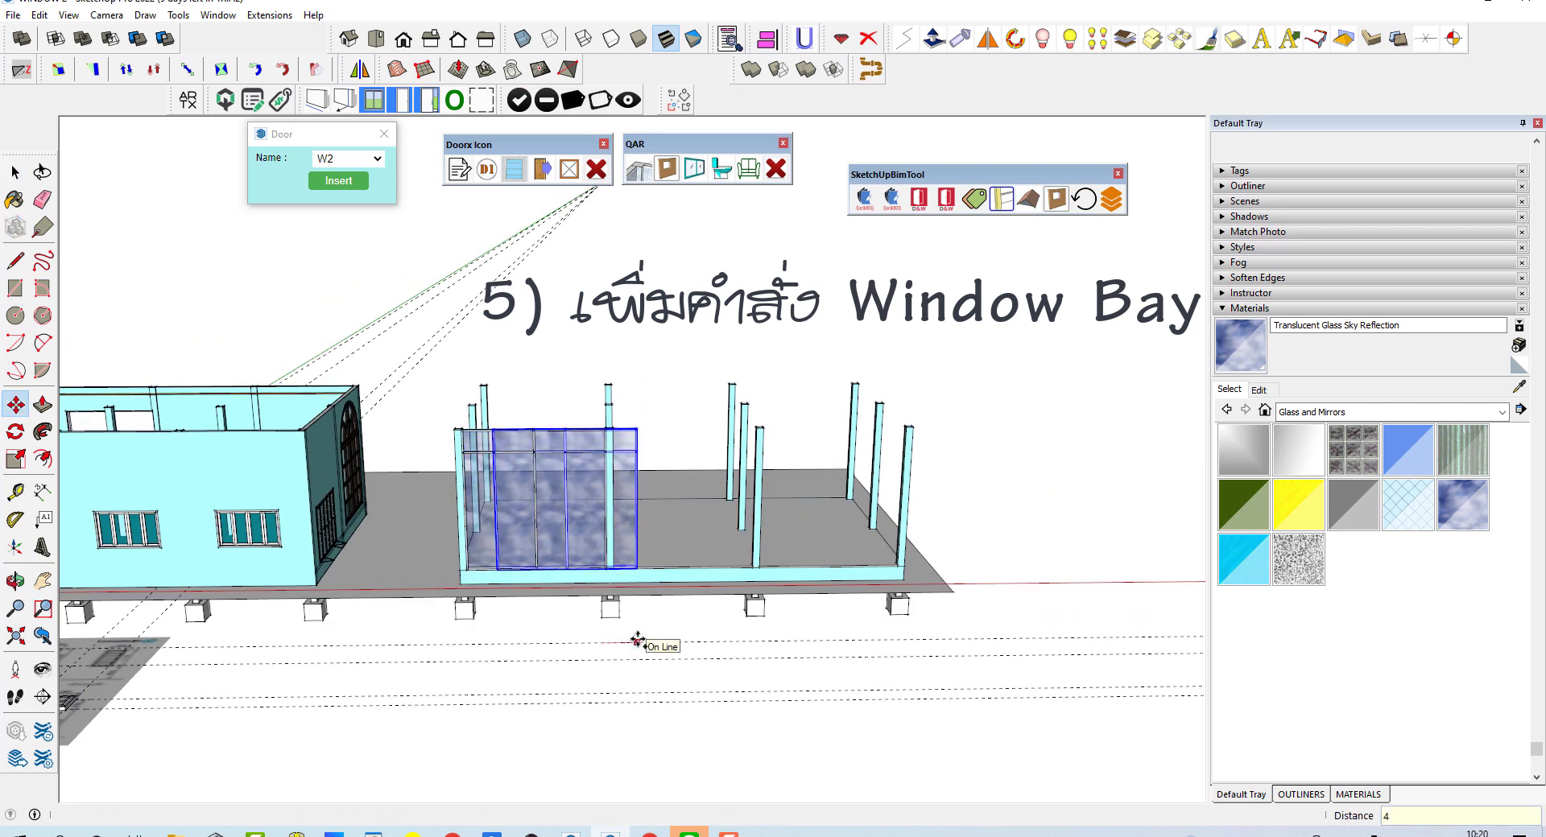
key("Return")
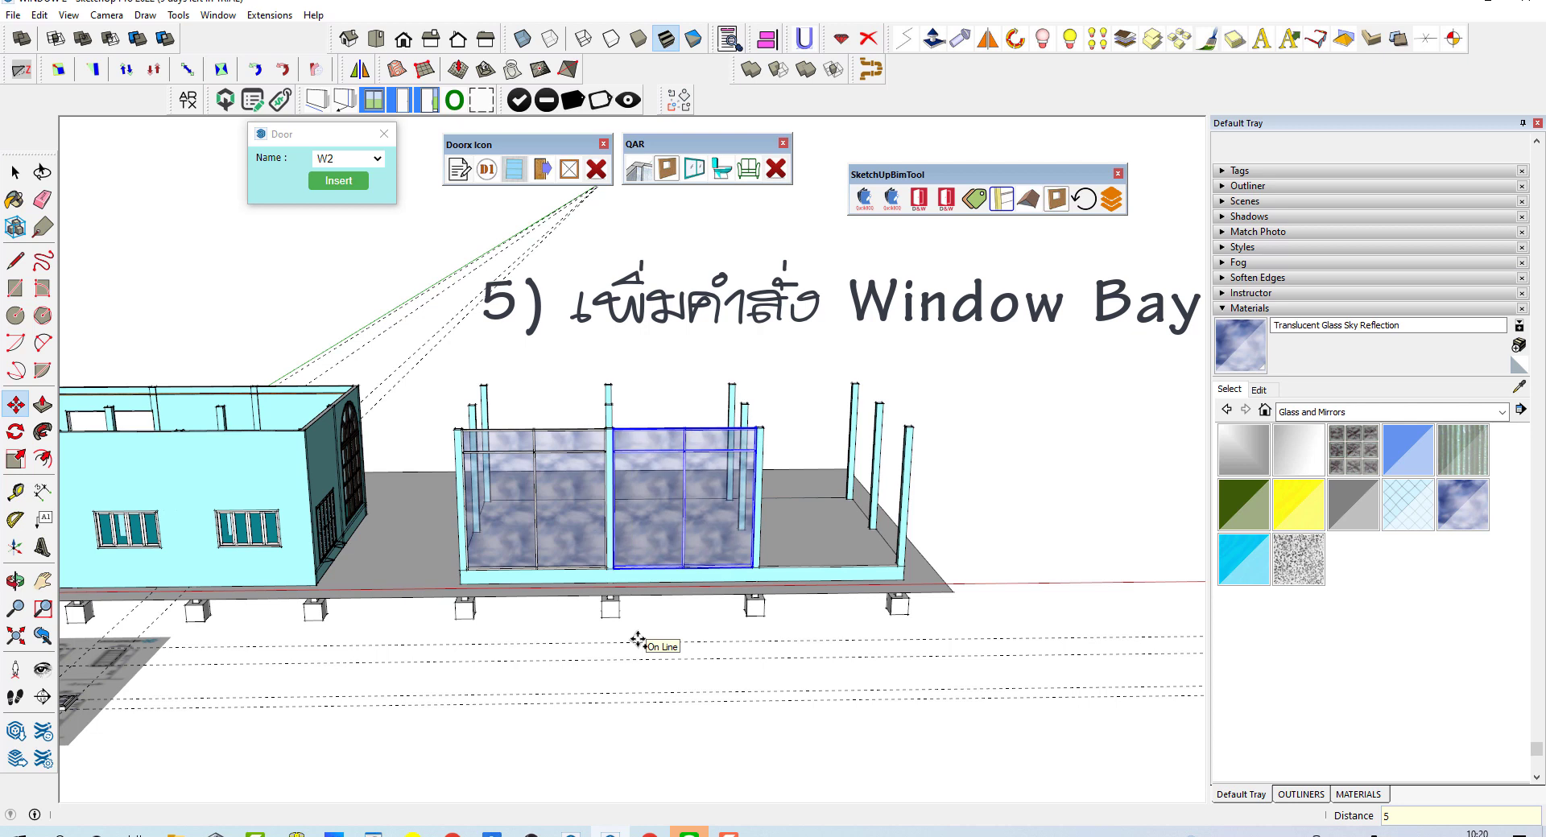
type("2")
key("Return")
key("space")
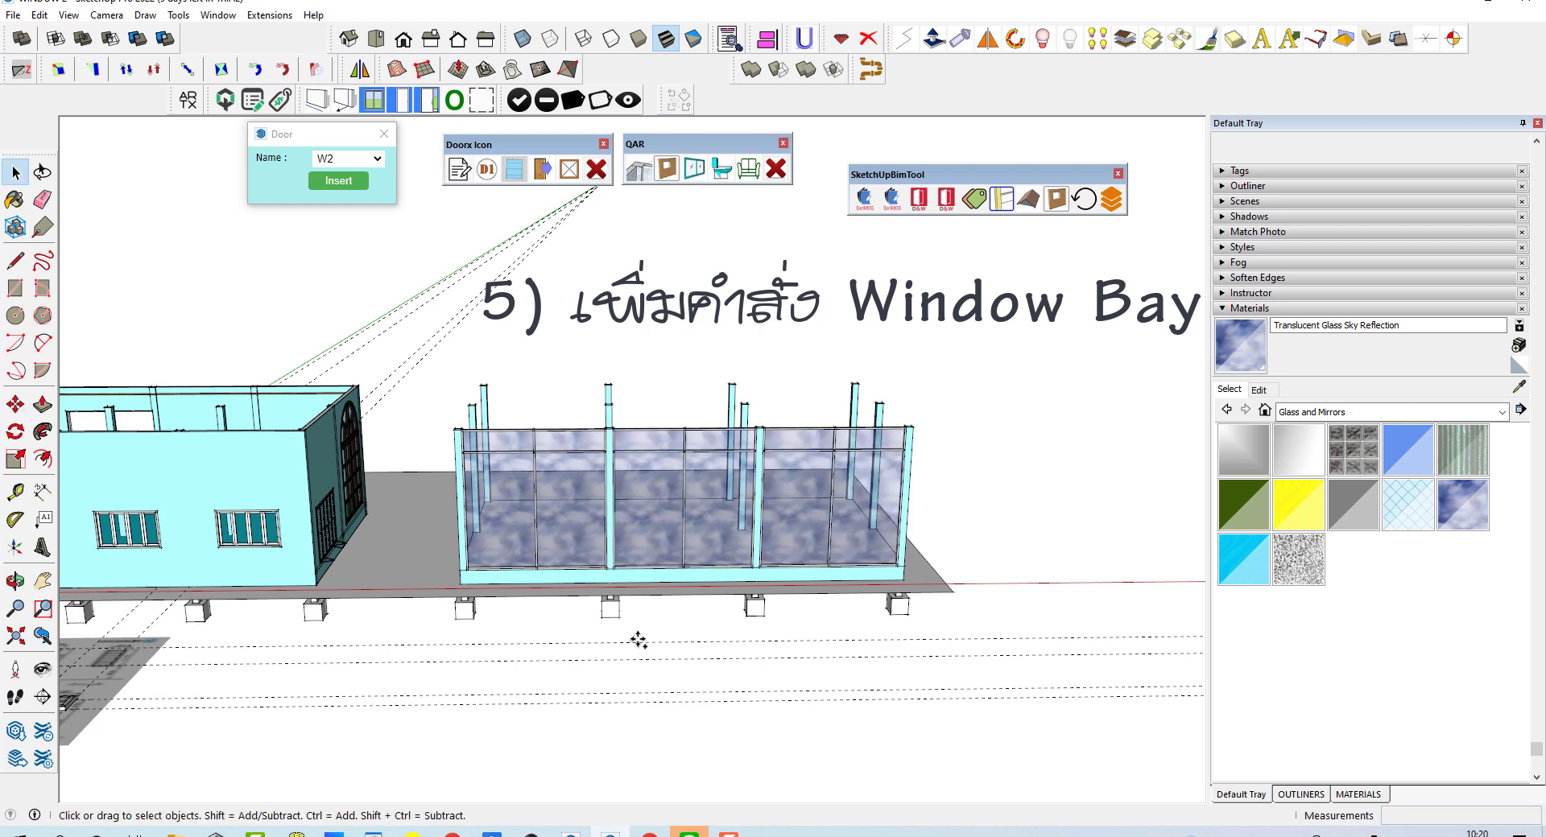
middle_click_drag(637, 640, 551, 538)
- Draw a rectangular wall panel from the column top down to the slab edge
scroll(552, 538, "up", 2)
scroll(586, 508, "up", 3)
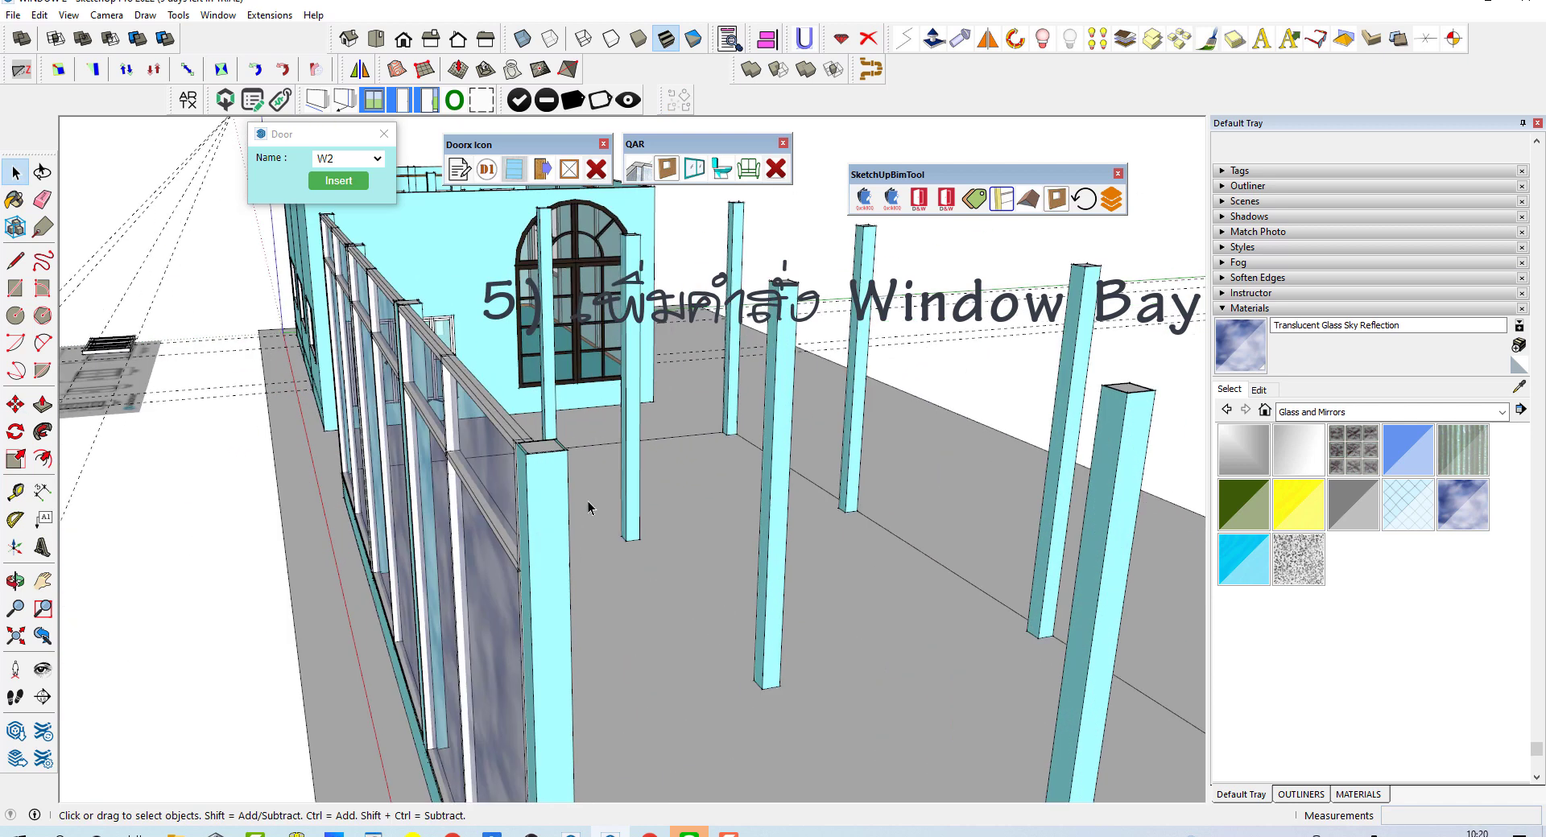
scroll(588, 508, "up", 2)
scroll(588, 507, "up", 1)
key("r")
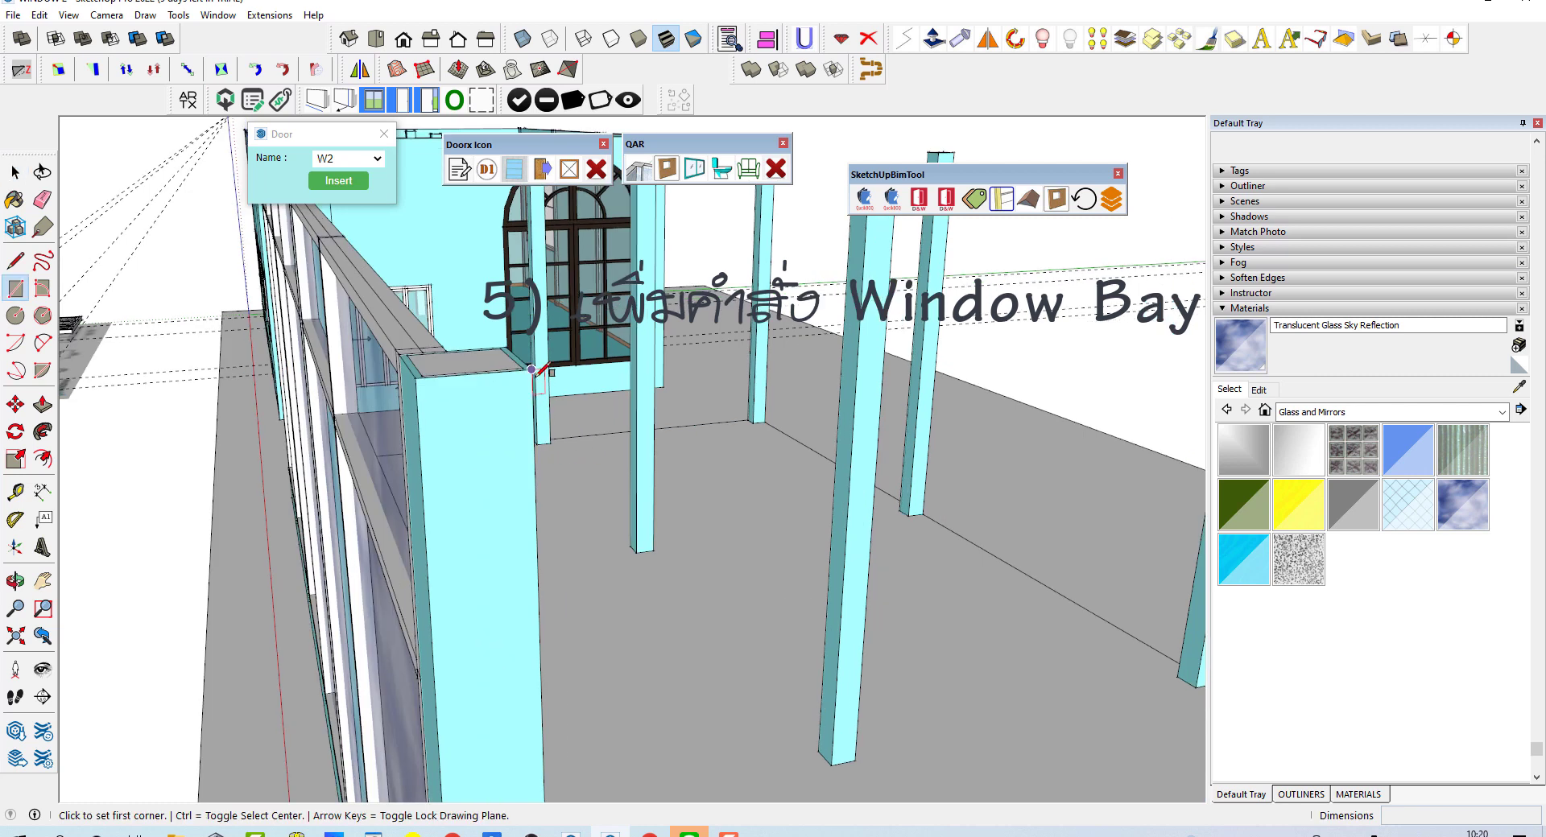
left_click(532, 370)
scroll(724, 511, "down", 3)
scroll(752, 648, "down", 3)
scroll(834, 658, "up", 5)
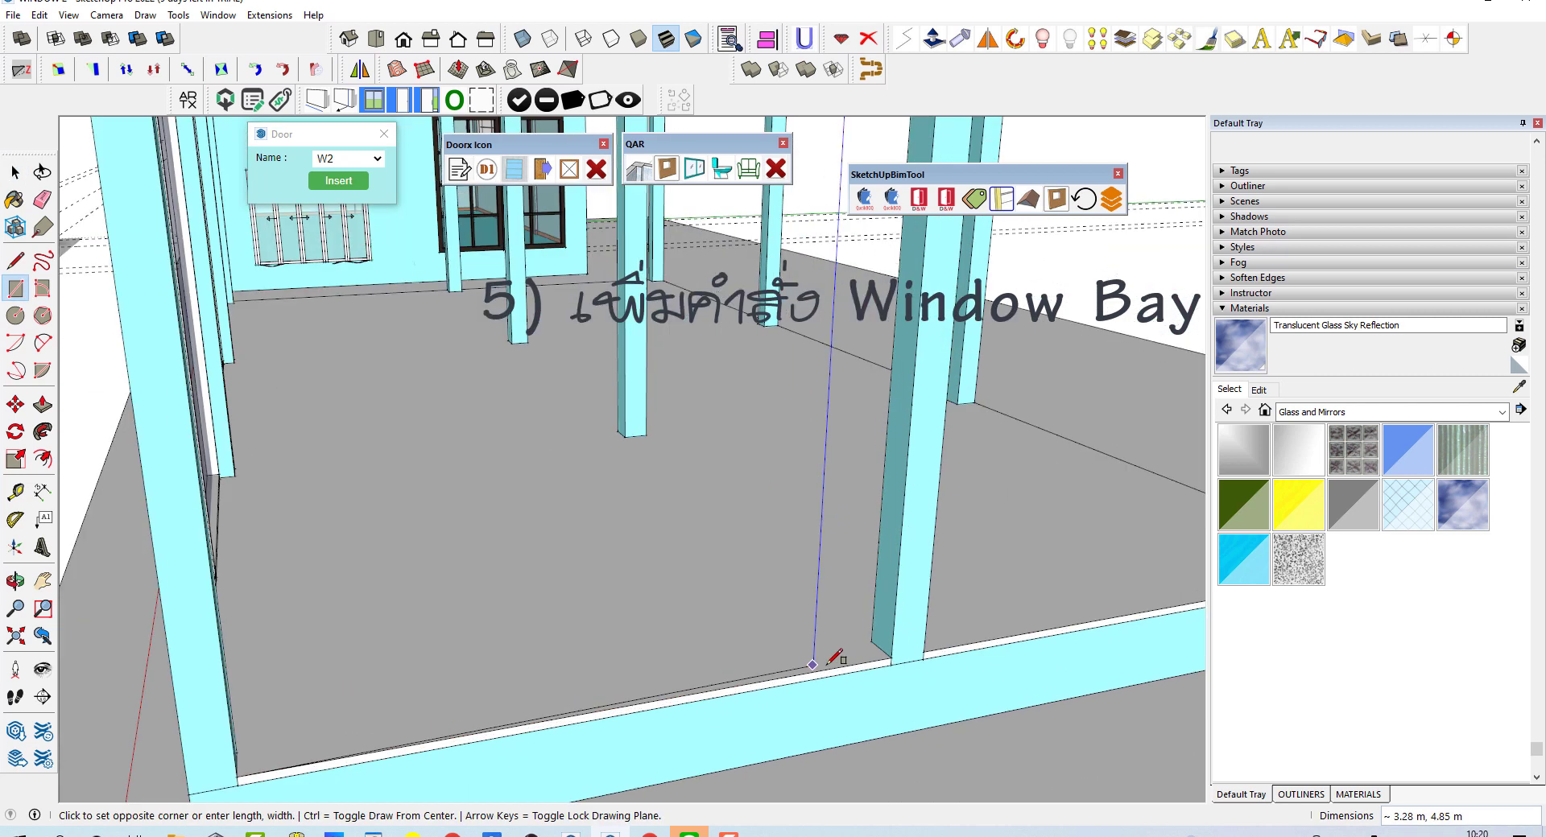
left_click(907, 644)
scroll(805, 604, "down", 3)
scroll(757, 567, "down", 2)
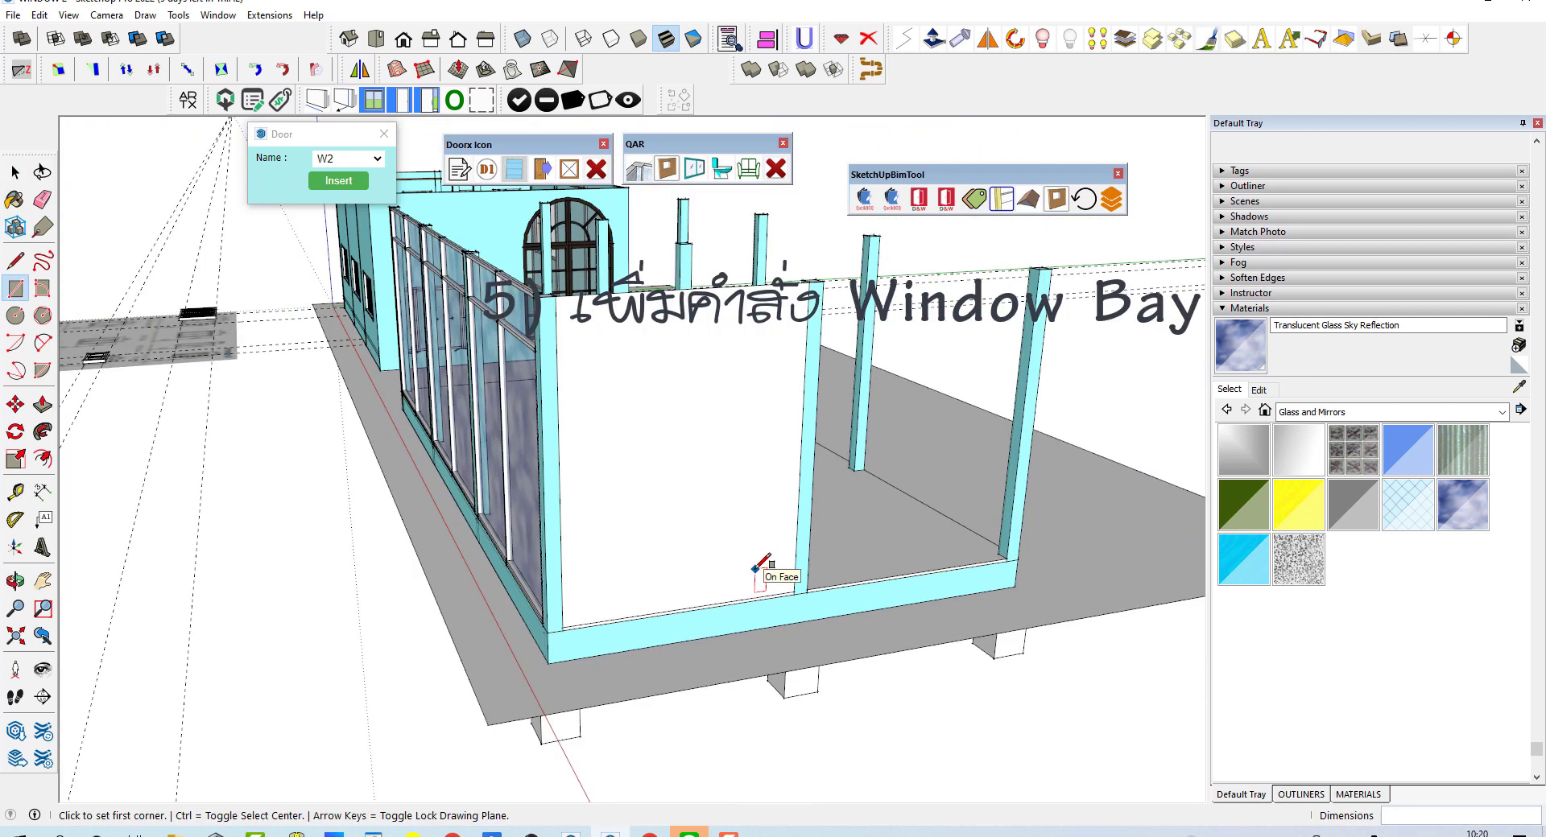
middle_click_drag(725, 552, 732, 442)
- Split the wall panel with a vertical line and a horizontal line into four sections
key("l")
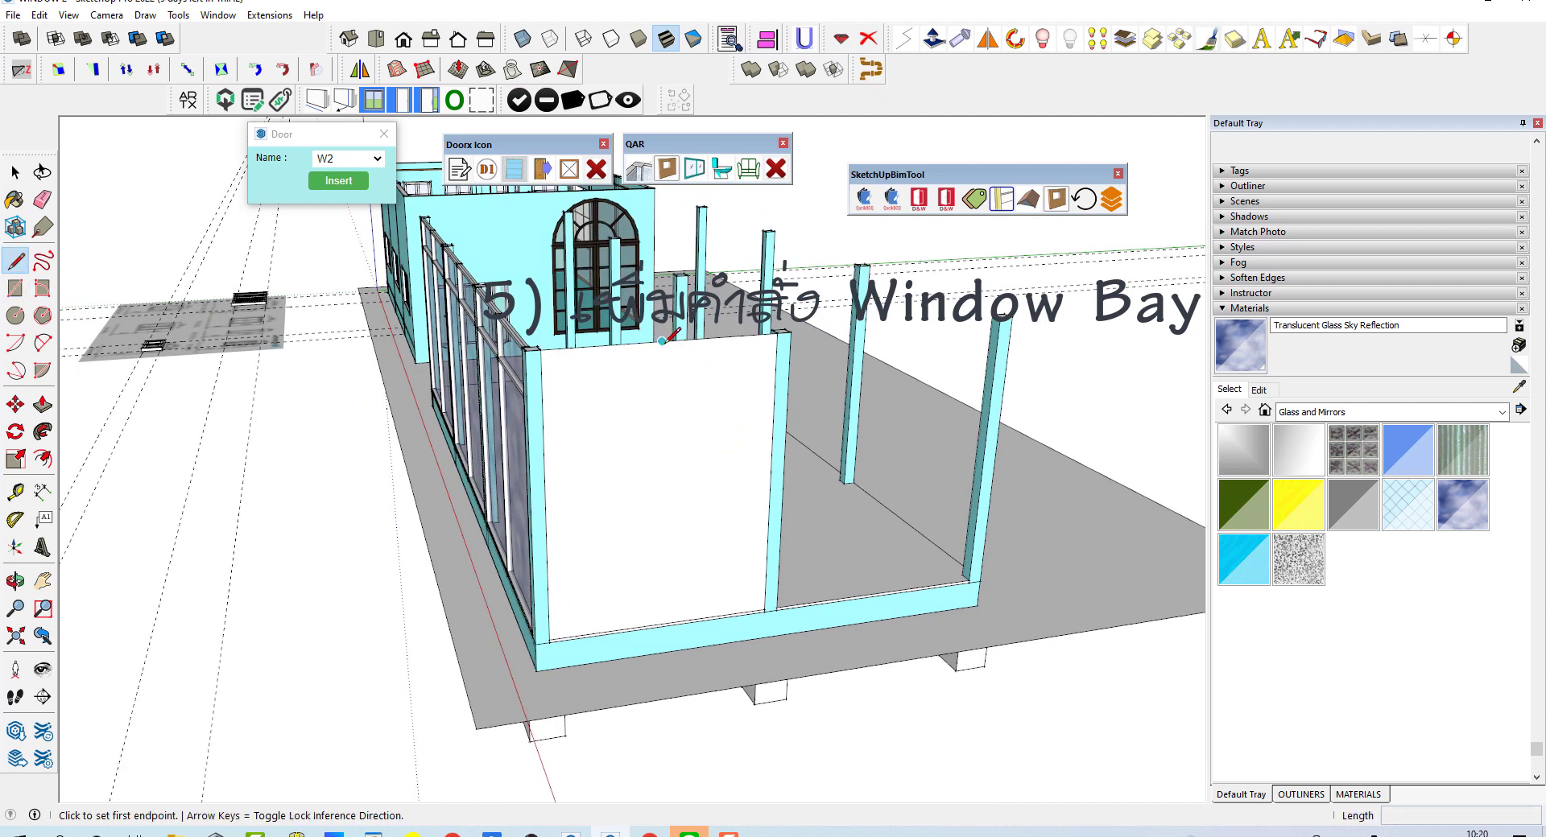
left_click(662, 341)
left_click(660, 623)
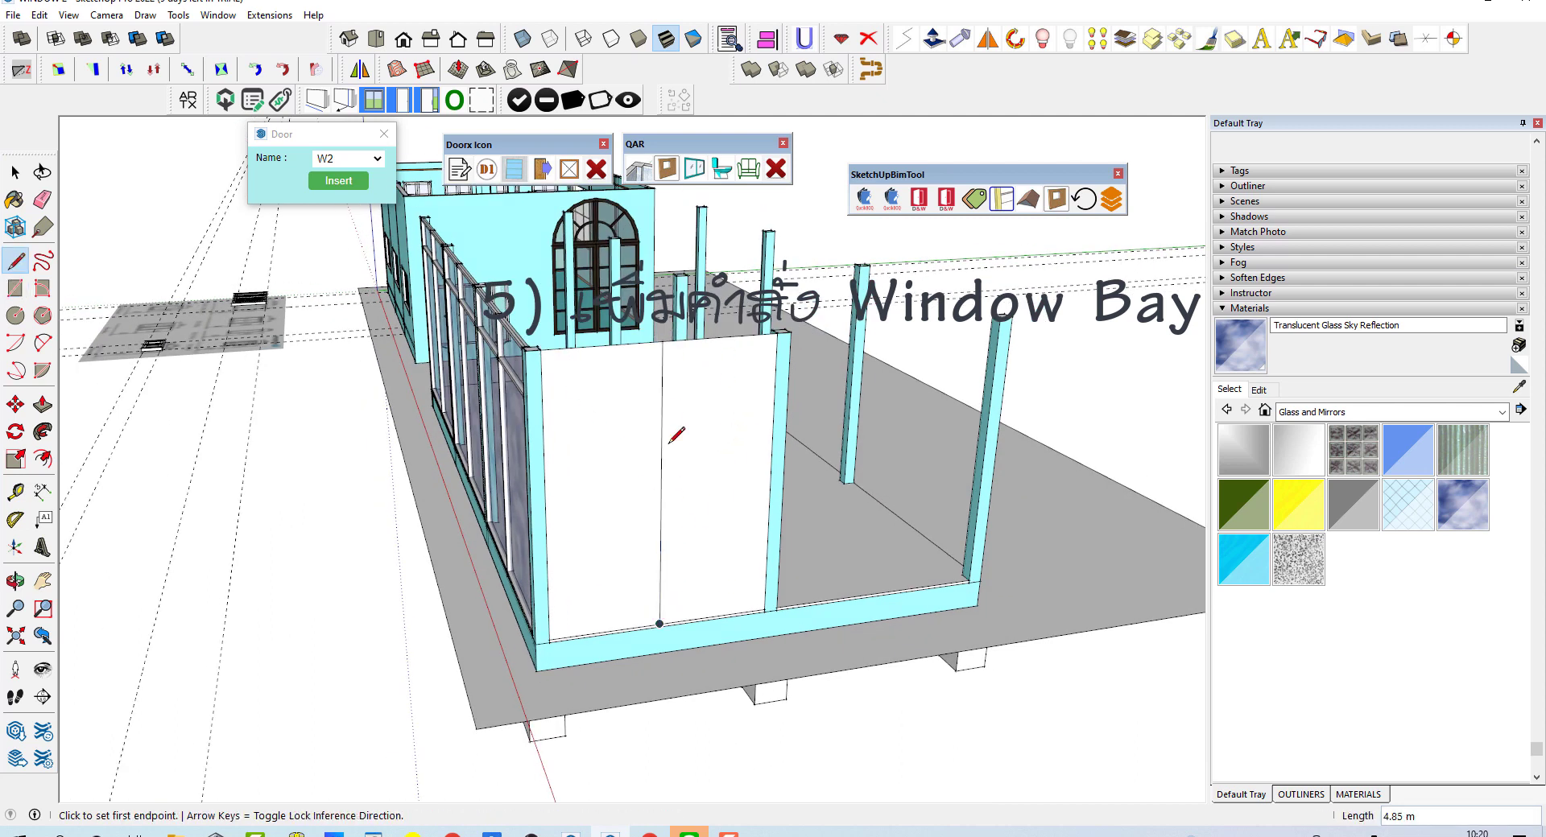
middle_click_drag(676, 435, 551, 481)
left_click(534, 507)
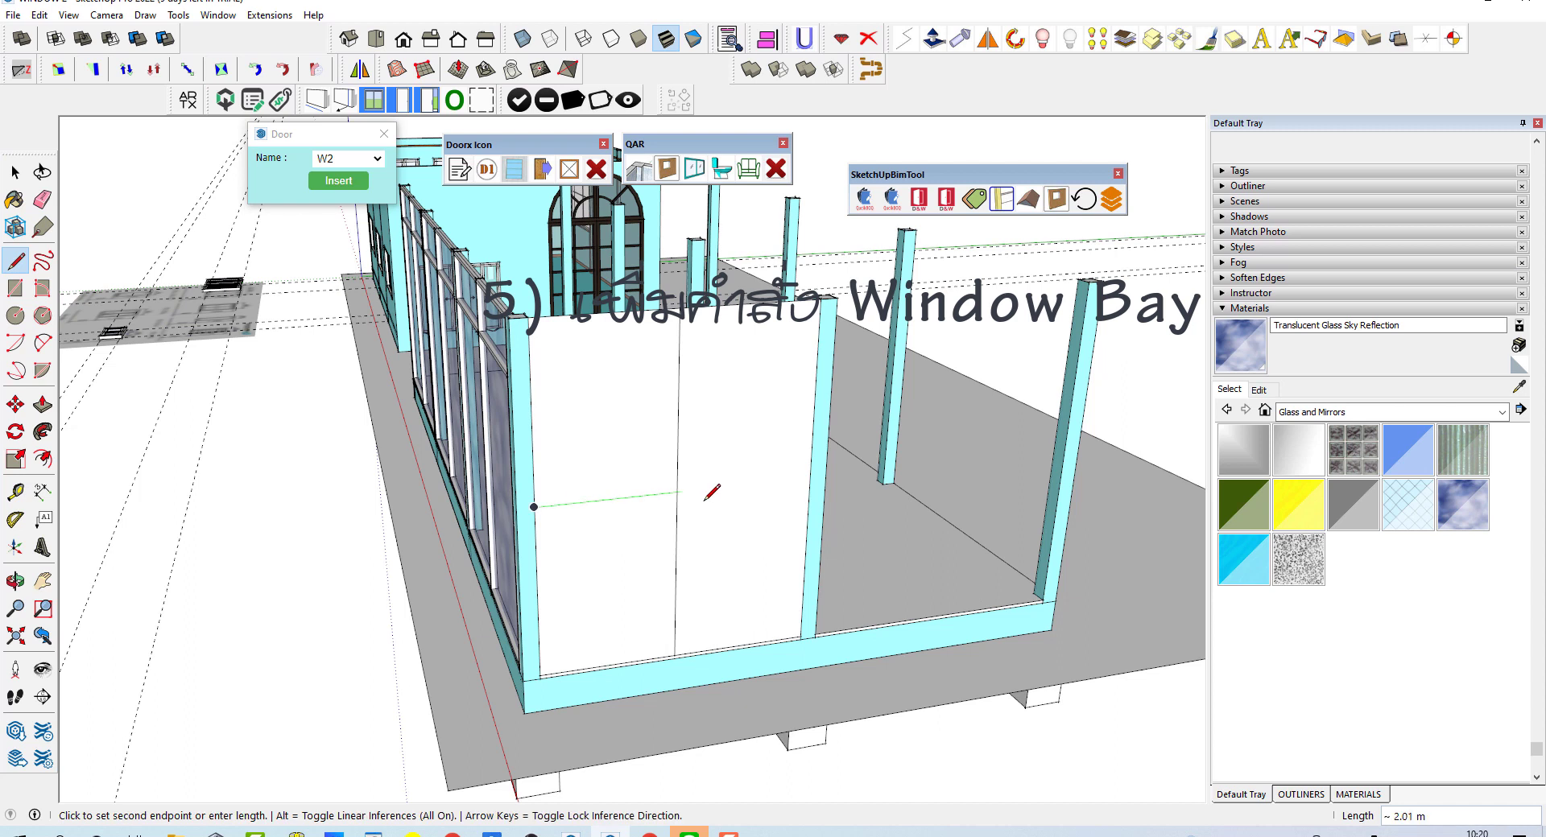
left_click(811, 476)
- Select all the connected bay wall faces, then clear the selection
key("space")
triple_click(763, 458)
scroll(820, 644, "down", 3)
left_click(820, 639)
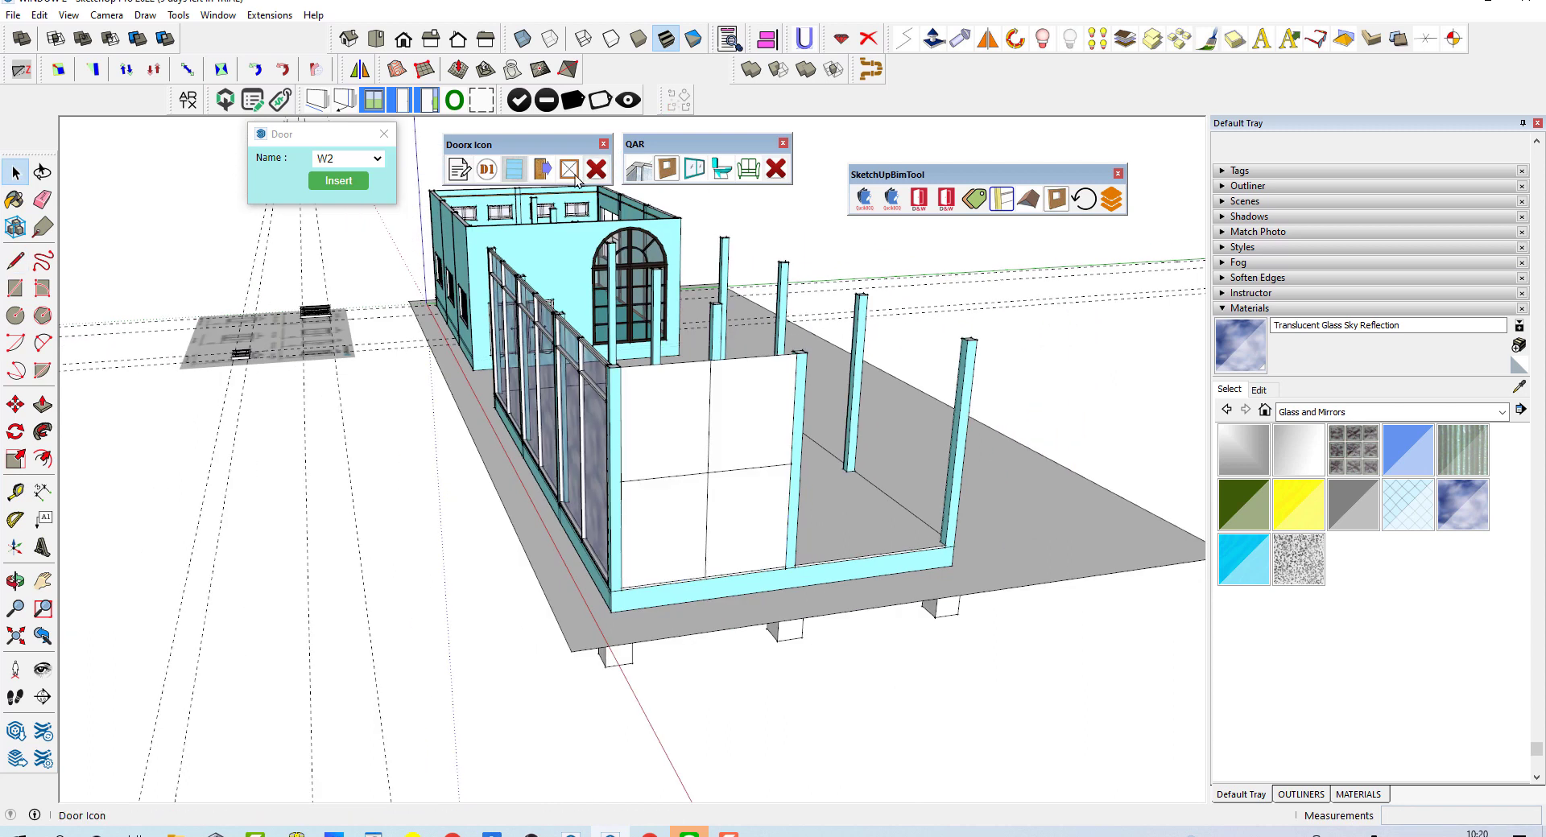
- Apply a Window Bay frame 0.05 m wide and 0.10 m deep to the divided bay face
left_click(514, 168)
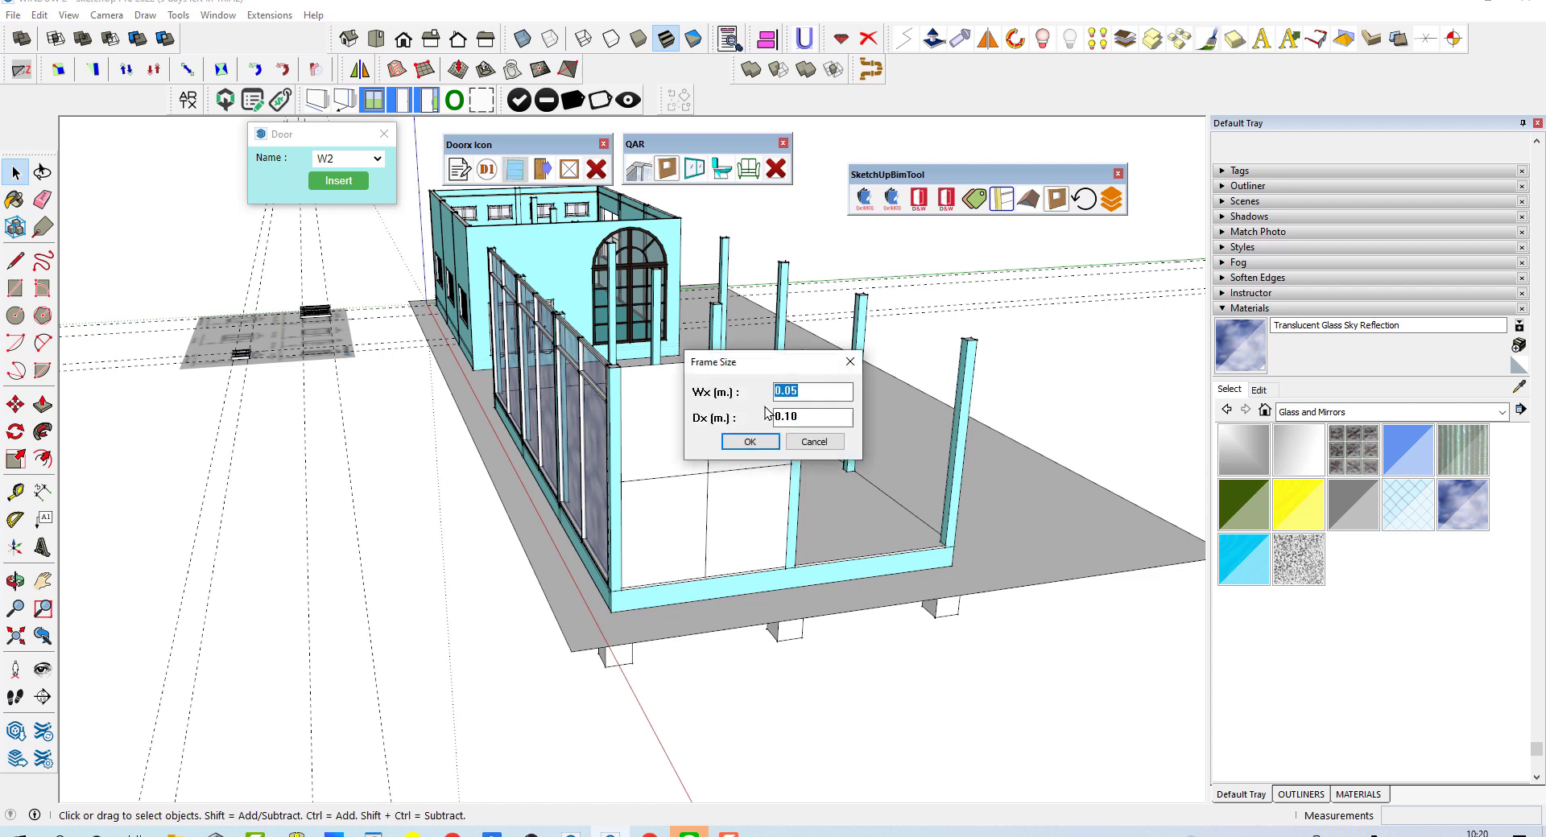
left_click(750, 442)
mouse_move(751, 424)
middle_mouse_down()
mouse_move(605, 429)
mouse_move(552, 585)
mouse_move(1109, 441)
mouse_move(780, 451)
mouse_move(834, 447)
mouse_move(590, 524)
mouse_move(867, 367)
middle_mouse_up()
scroll(867, 367, "up", 5)
middle_click_drag(718, 317, 628, 311)
left_click(602, 284)
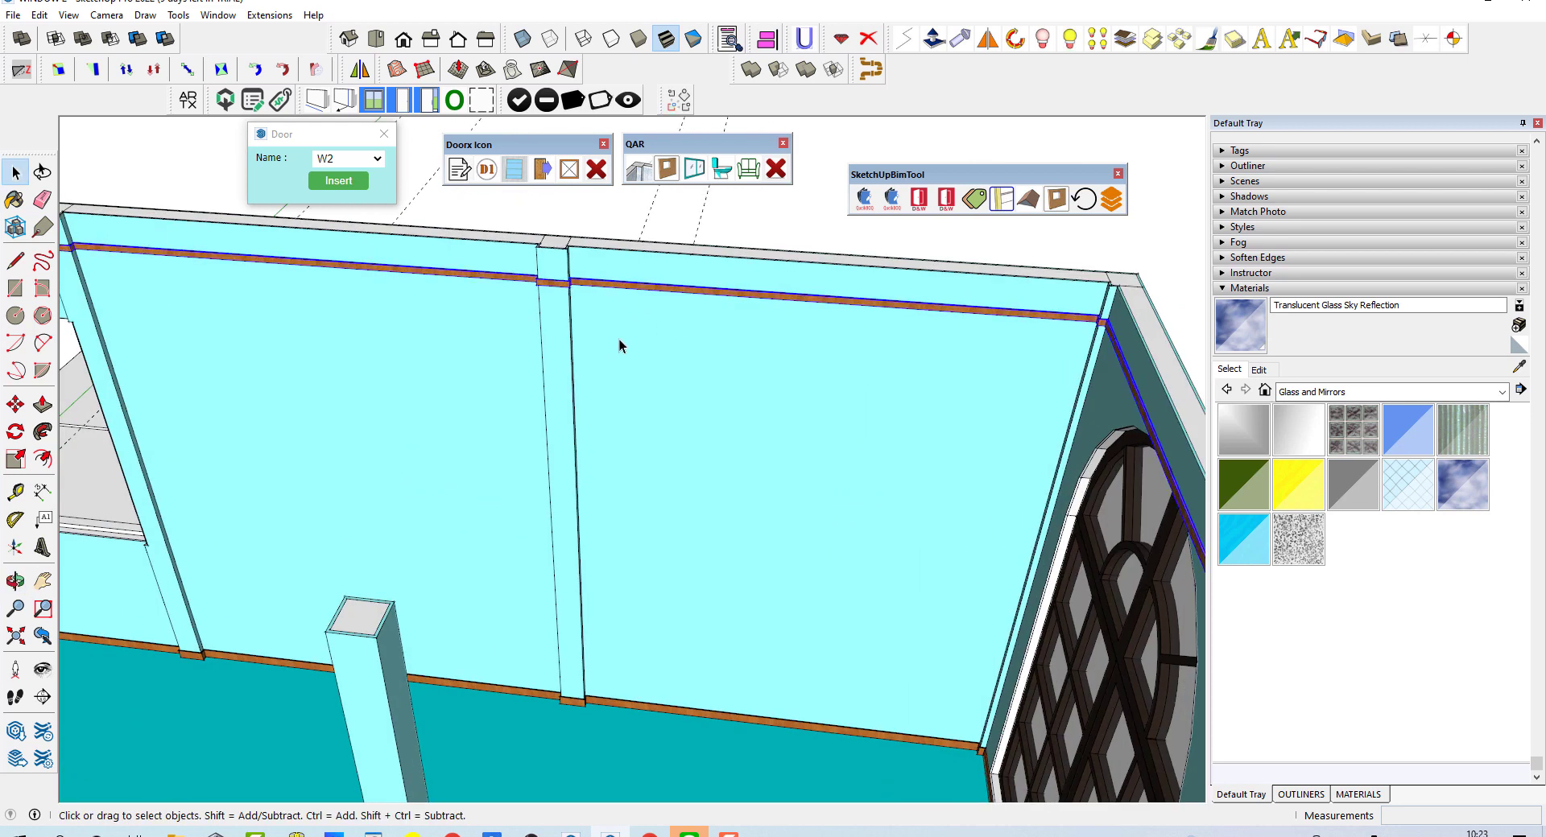
- Delete the brown trim strip along the top of the house wall
key("Delete")
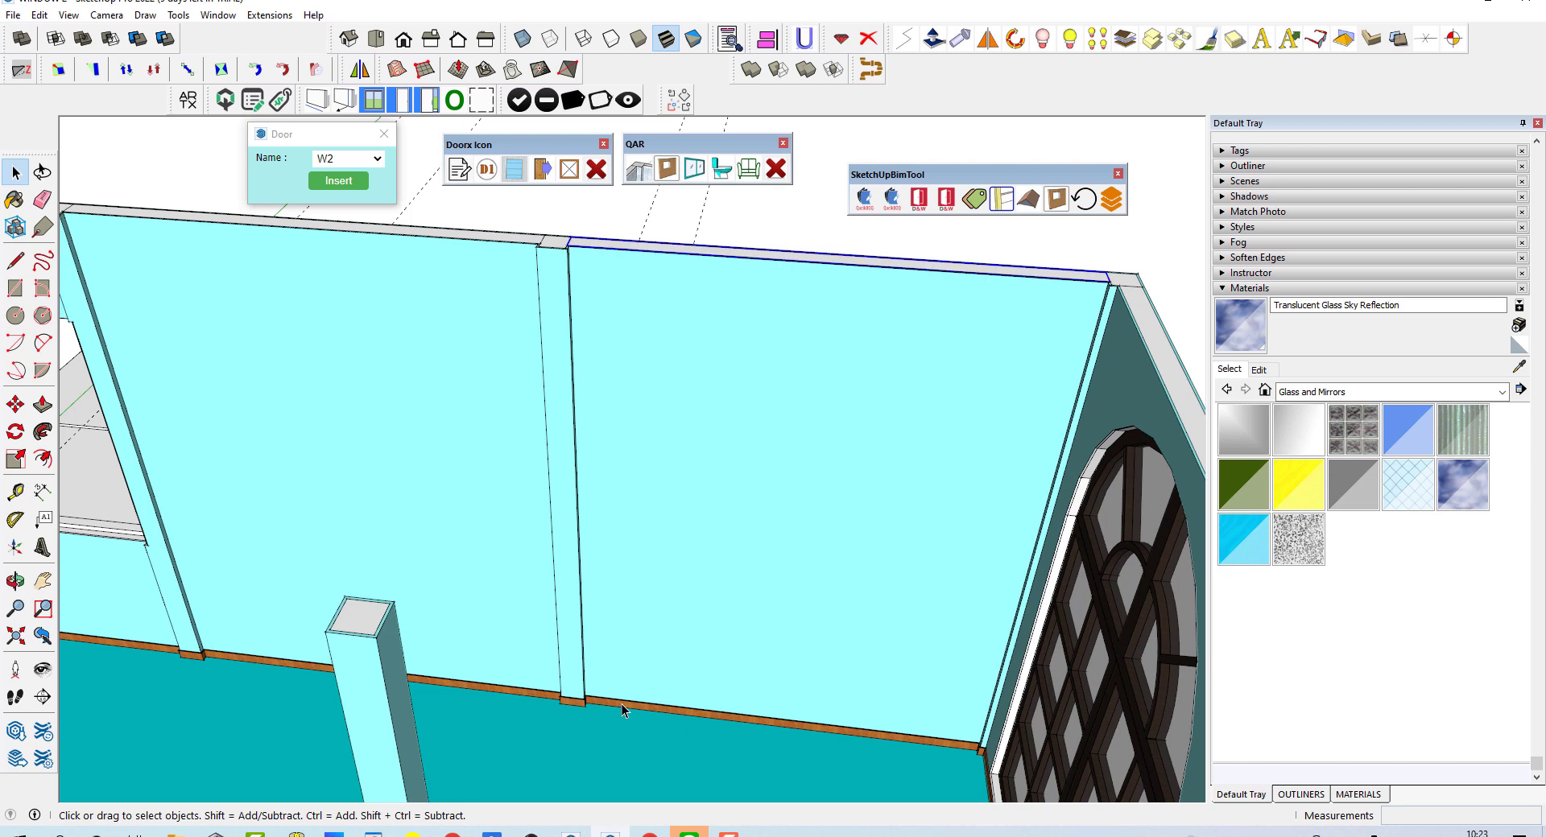
middle_click_drag(632, 682, 531, 238)
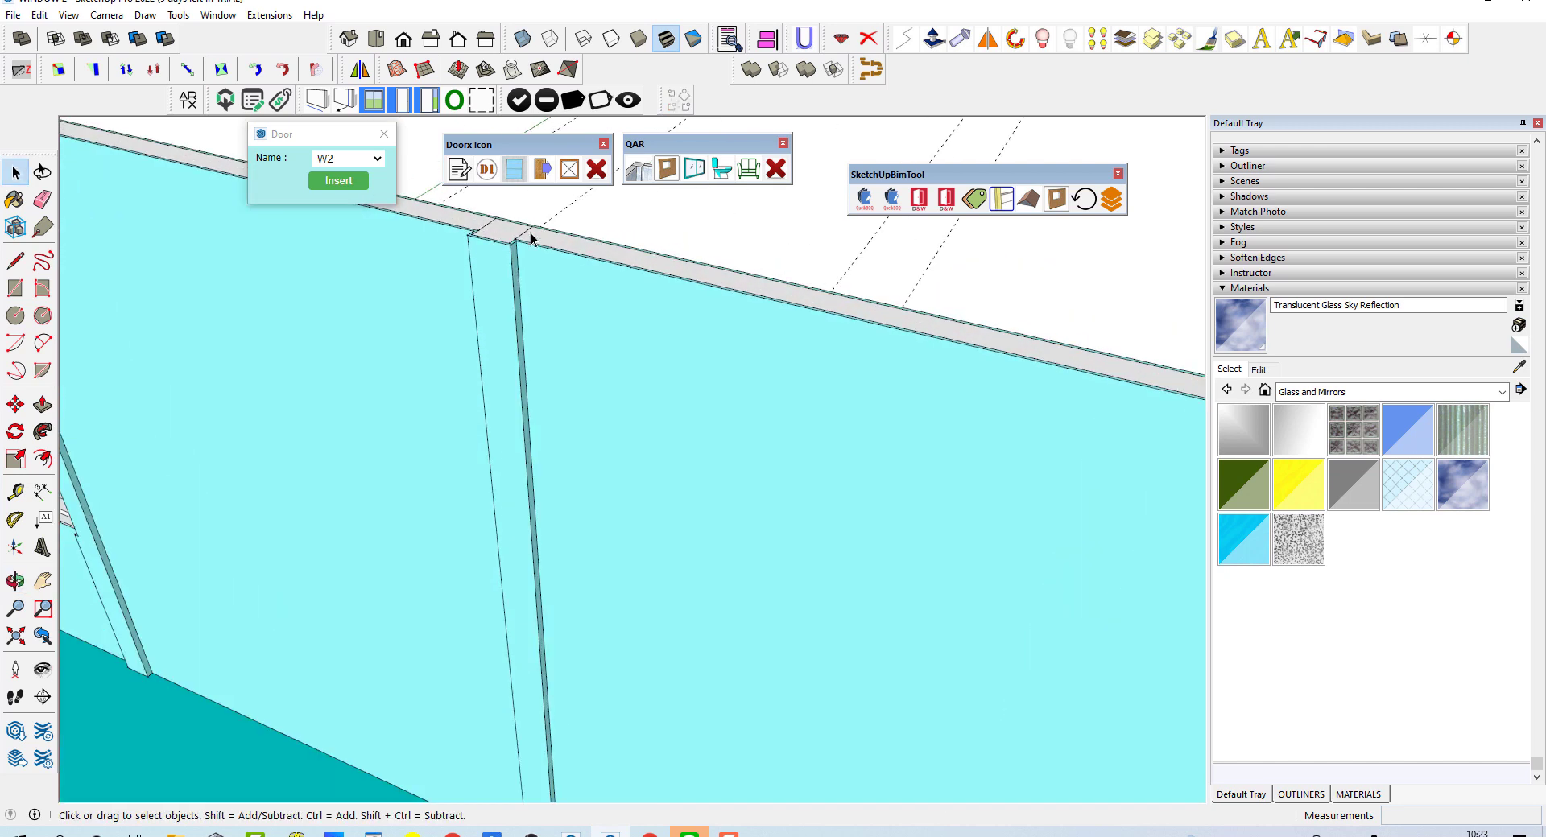
scroll(531, 238, "up", 2)
scroll(519, 249, "up", 2)
scroll(518, 249, "up", 2)
- Start a rectangle at the pillar top, then cancel it and orbit around the room
key("r")
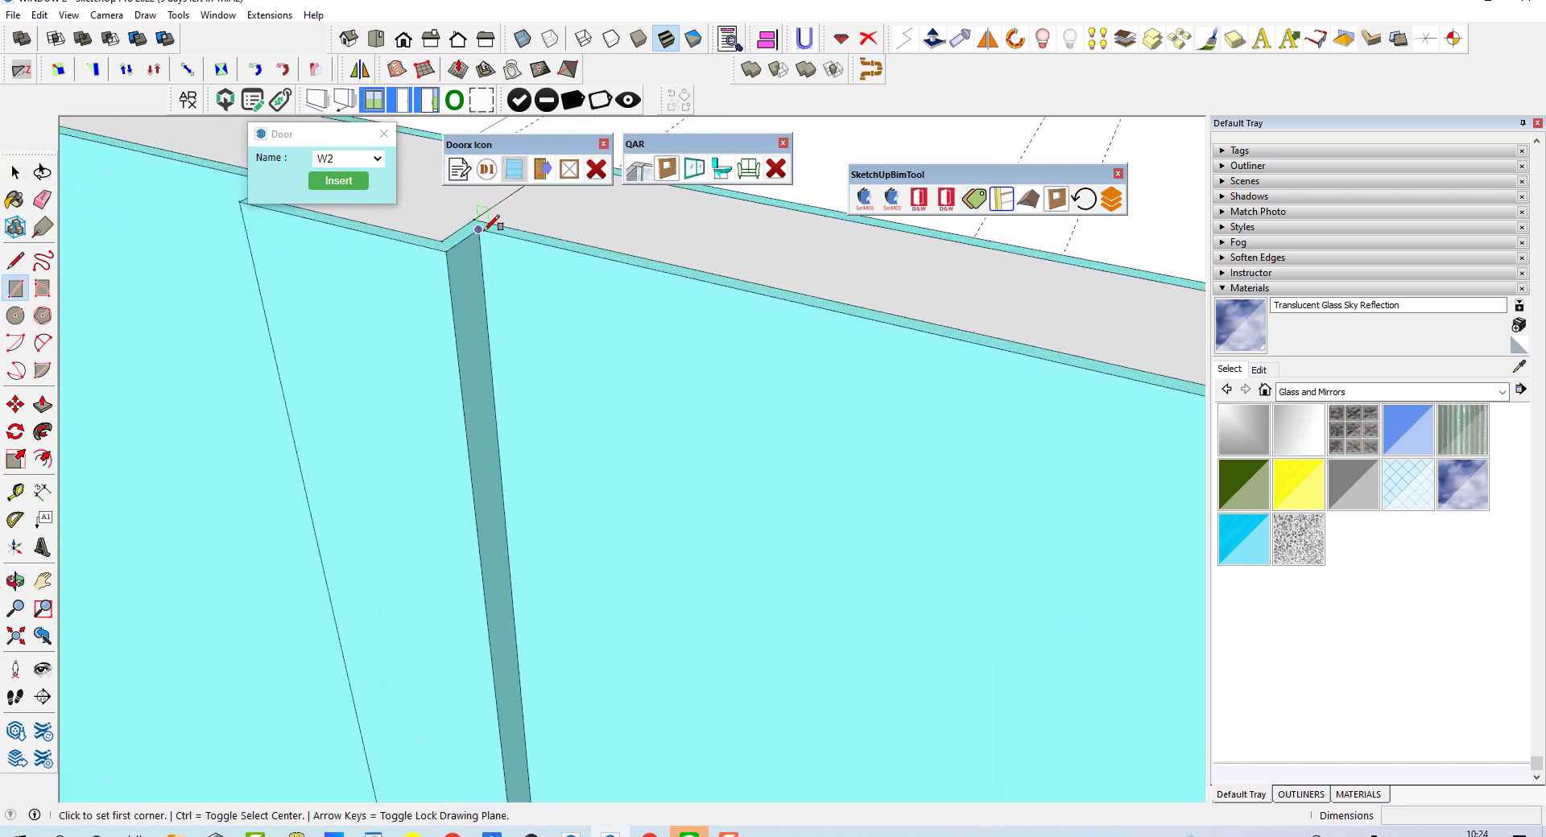
left_click(479, 229)
scroll(483, 234, "down", 4)
mouse_move(794, 314)
middle_mouse_down()
mouse_move(728, 323)
mouse_move(854, 372)
middle_mouse_up()
scroll(853, 371, "up", 2)
scroll(853, 372, "up", 3)
scroll(915, 362, "up", 1)
key("space")
scroll(926, 367, "down", 3)
scroll(896, 421, "down", 4)
mouse_move(896, 421)
middle_mouse_down()
mouse_move(655, 379)
mouse_move(704, 388)
middle_mouse_up()
scroll(724, 338, "up", 3)
- Draw three top-to-bottom vertical lines splitting the white wall section into strips
key("l")
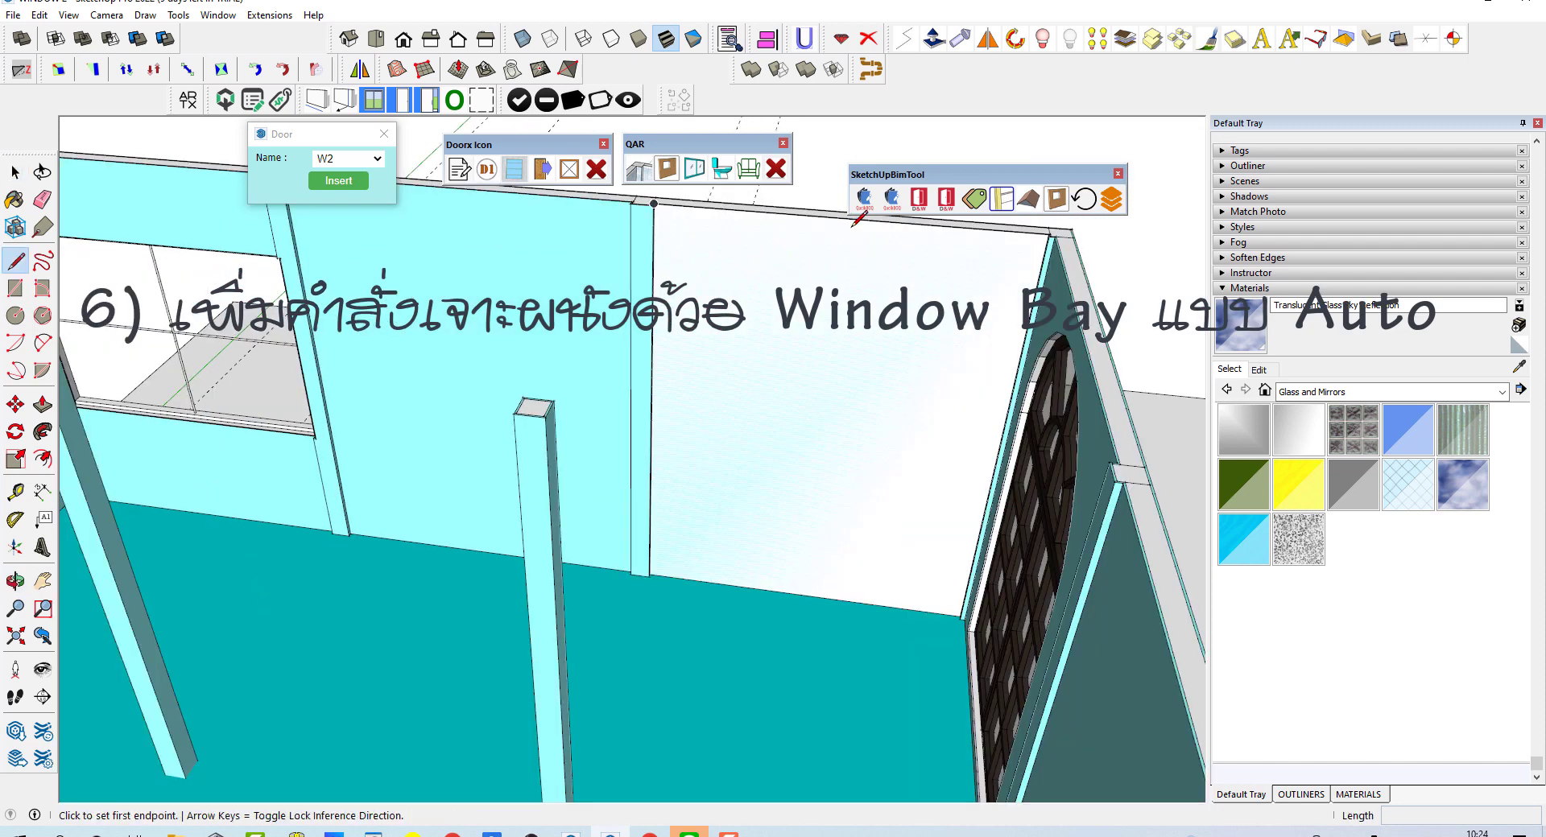
left_click(844, 218)
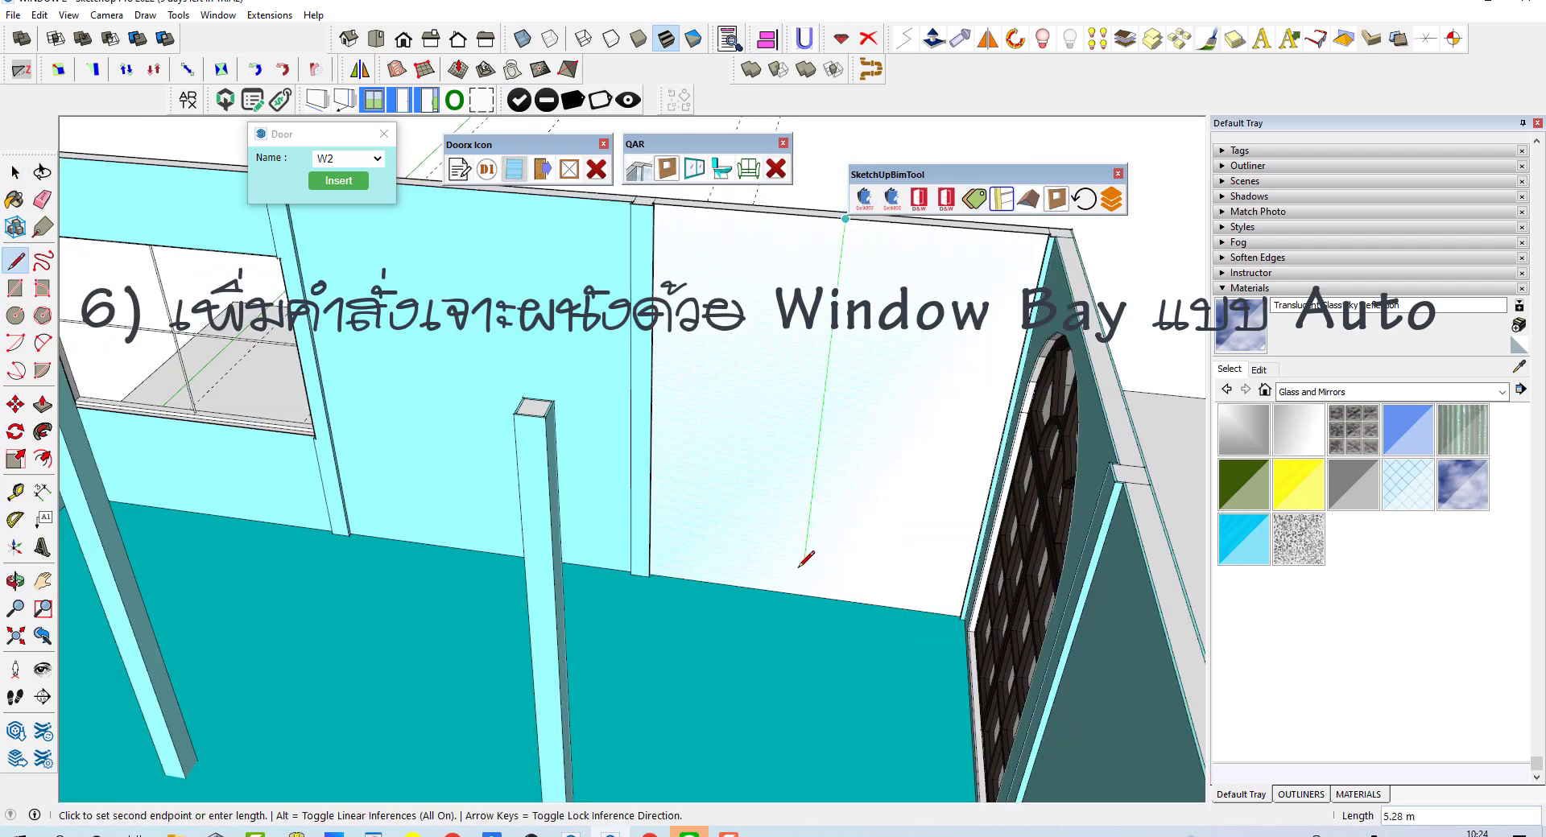
left_click(801, 594)
left_click(747, 211)
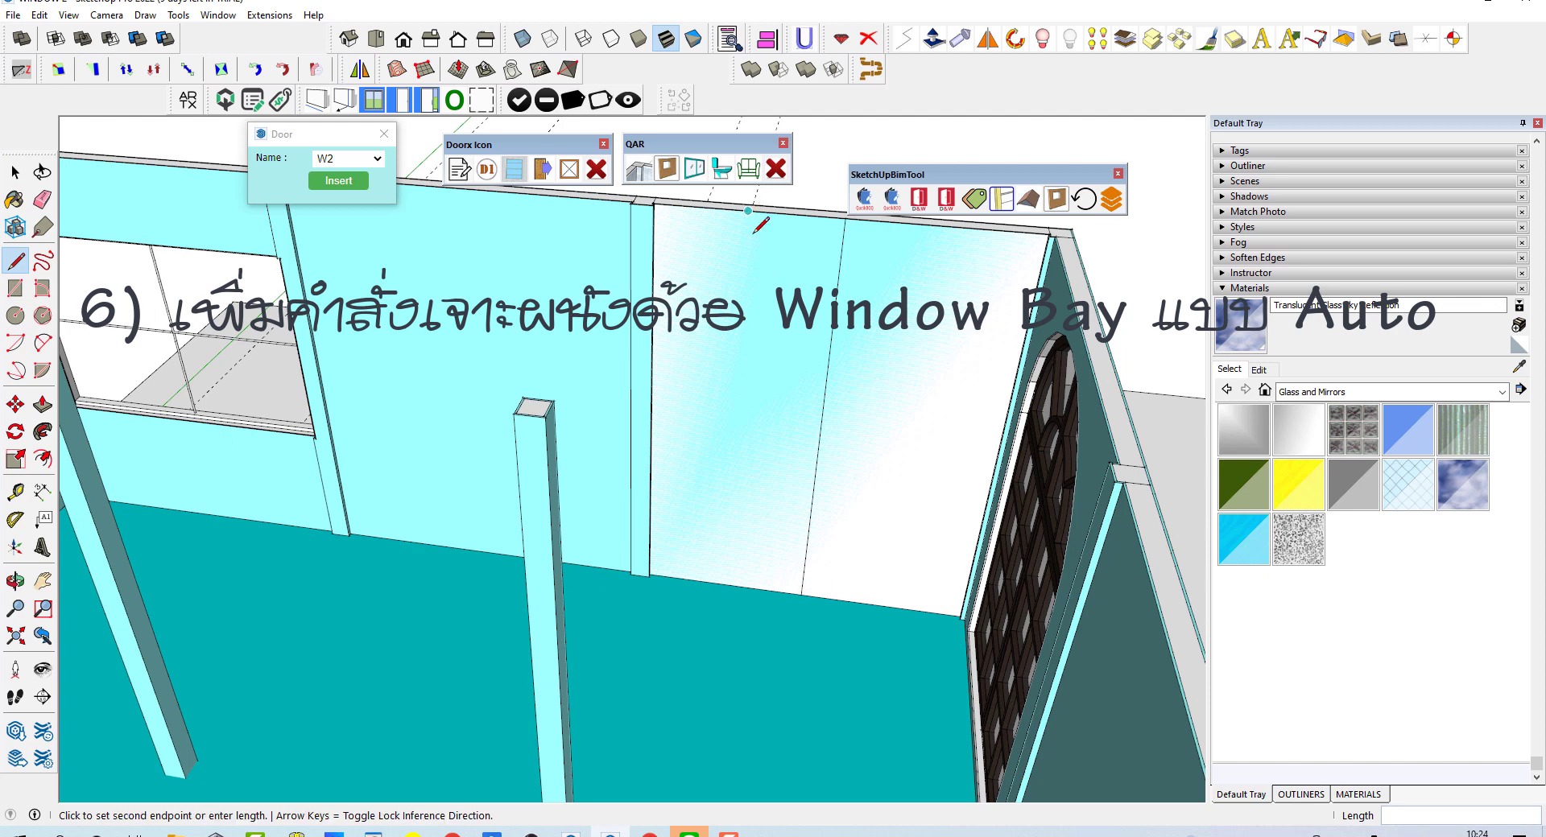
left_click(724, 584)
scroll(724, 584, "down", 3)
scroll(900, 330, "up", 3)
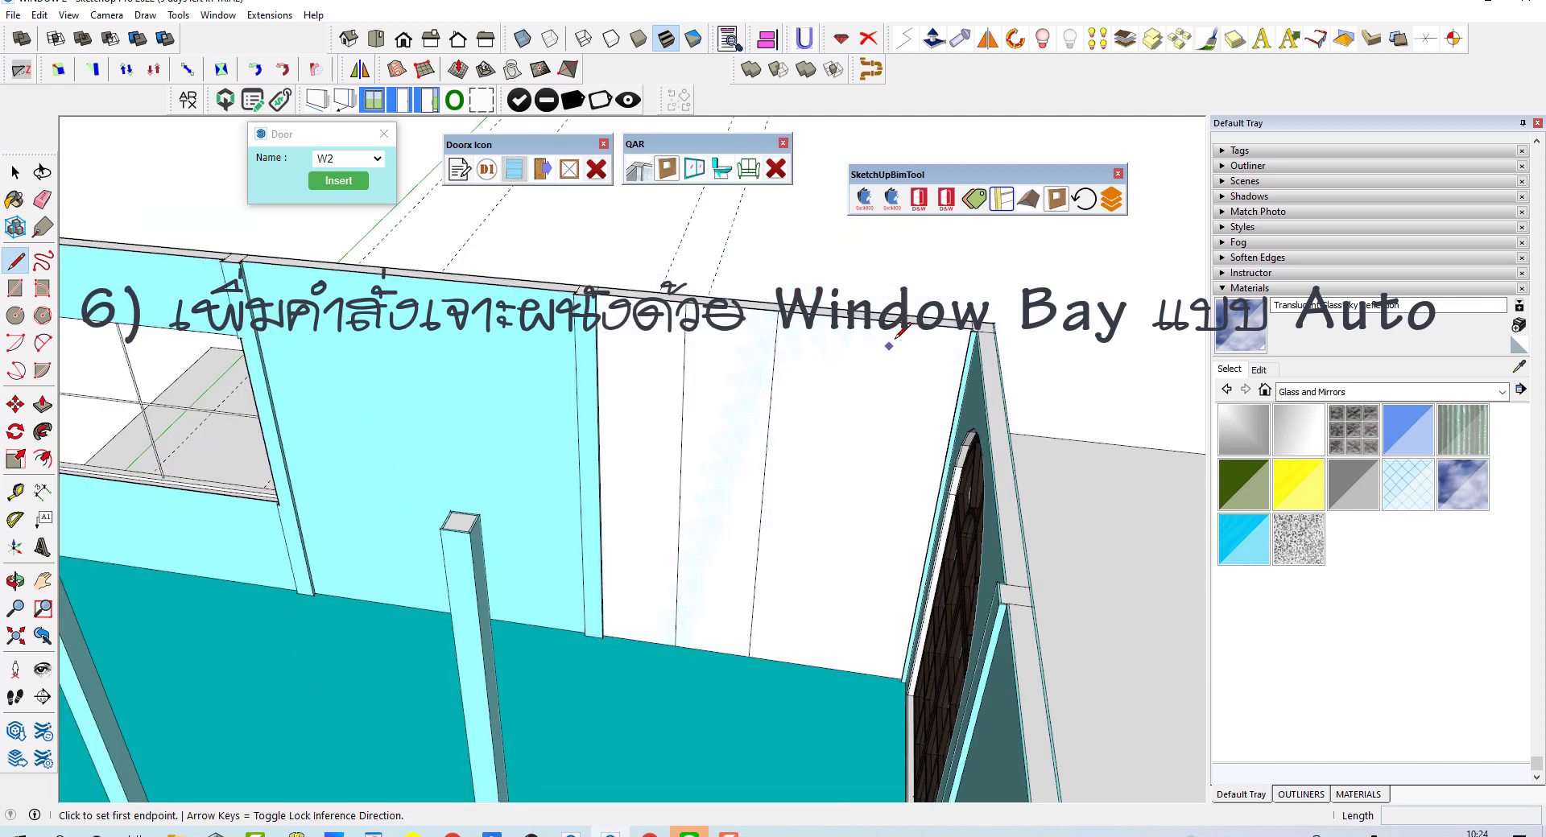
left_click(872, 320)
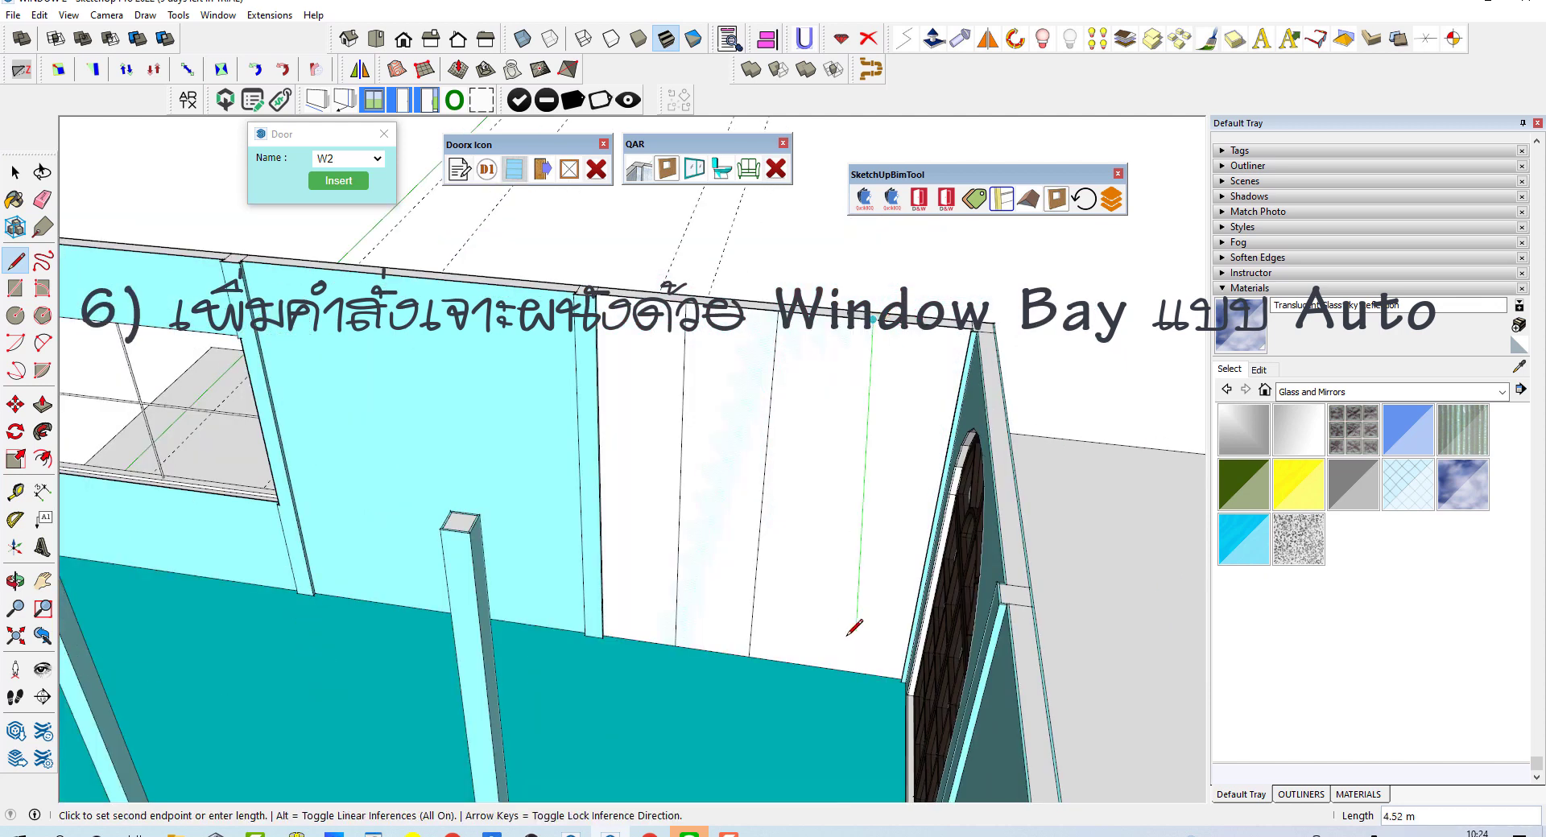
left_click(823, 667)
key("space")
middle_click_drag(832, 662, 984, 294)
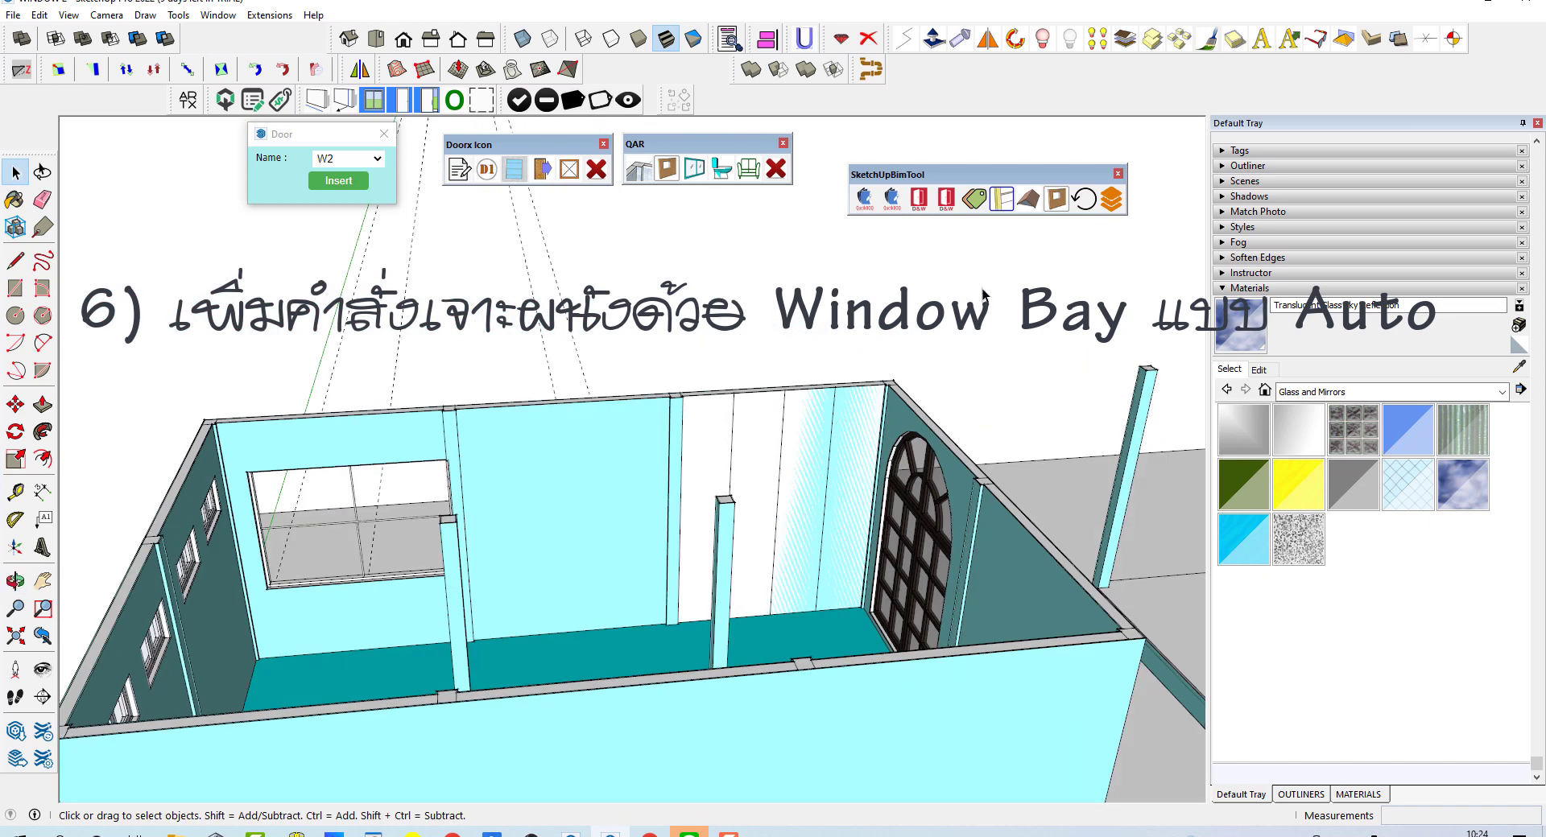
- Fill the split wall section with Window Bay framed glass panels using the default frame size
left_click(513, 172)
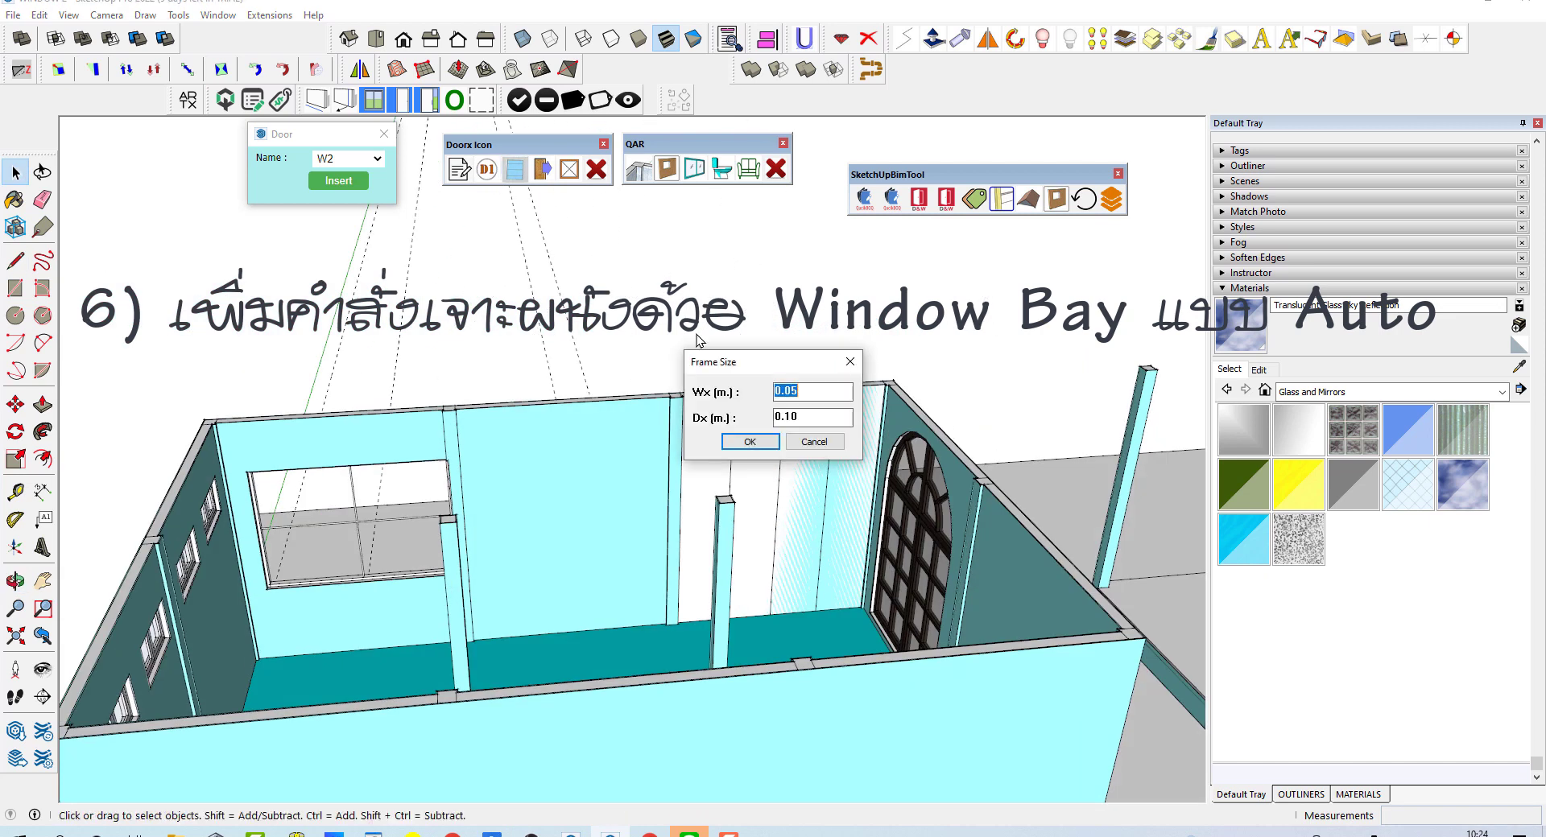
left_click(751, 448)
scroll(769, 476, "up", 3)
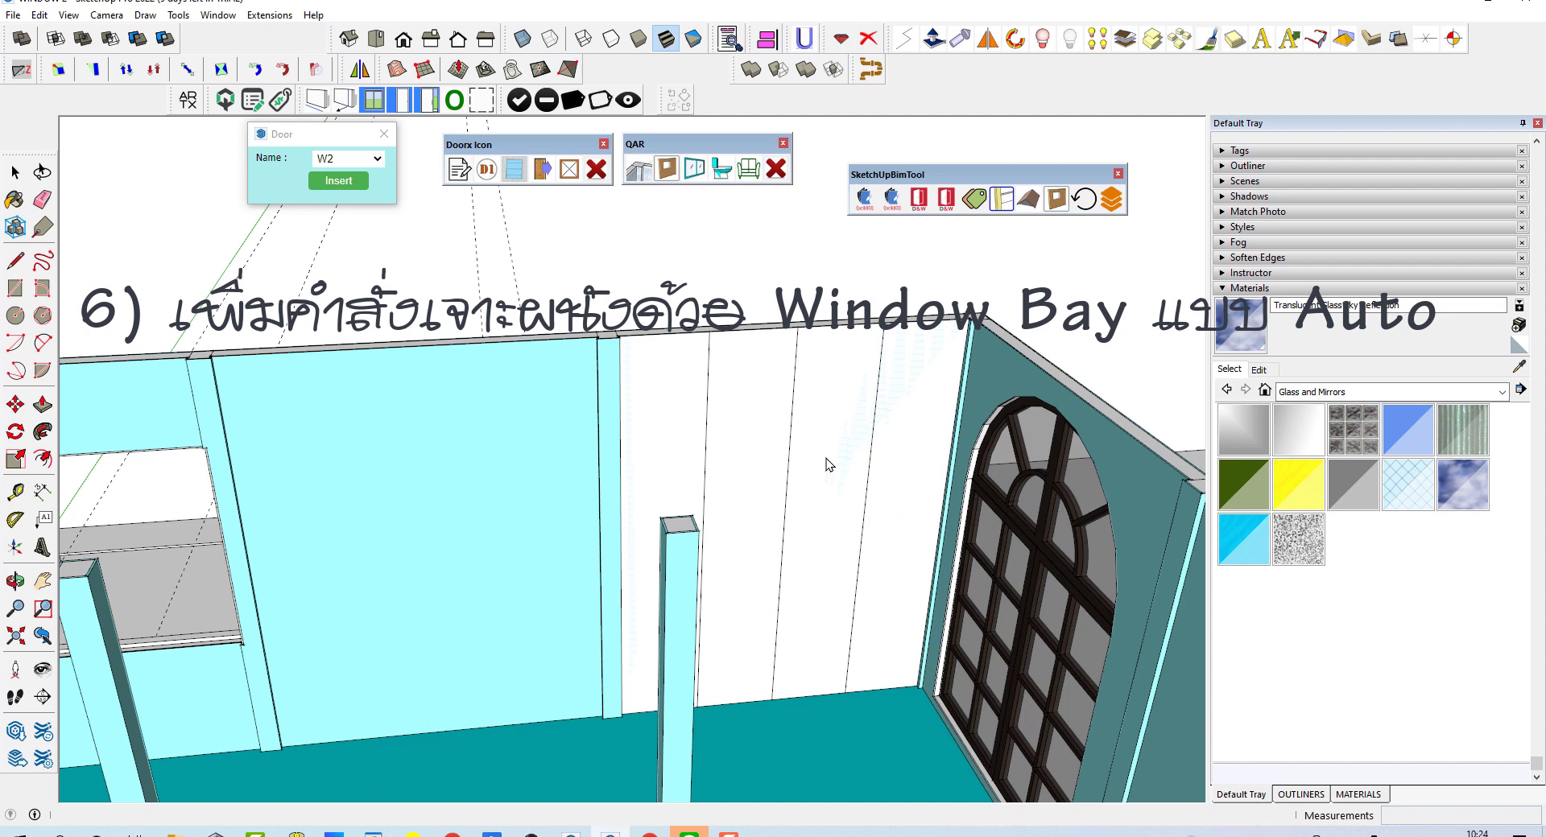
mouse_move(824, 457)
middle_mouse_down()
mouse_move(694, 470)
mouse_move(533, 457)
middle_mouse_up()
scroll(533, 458, "down", 5)
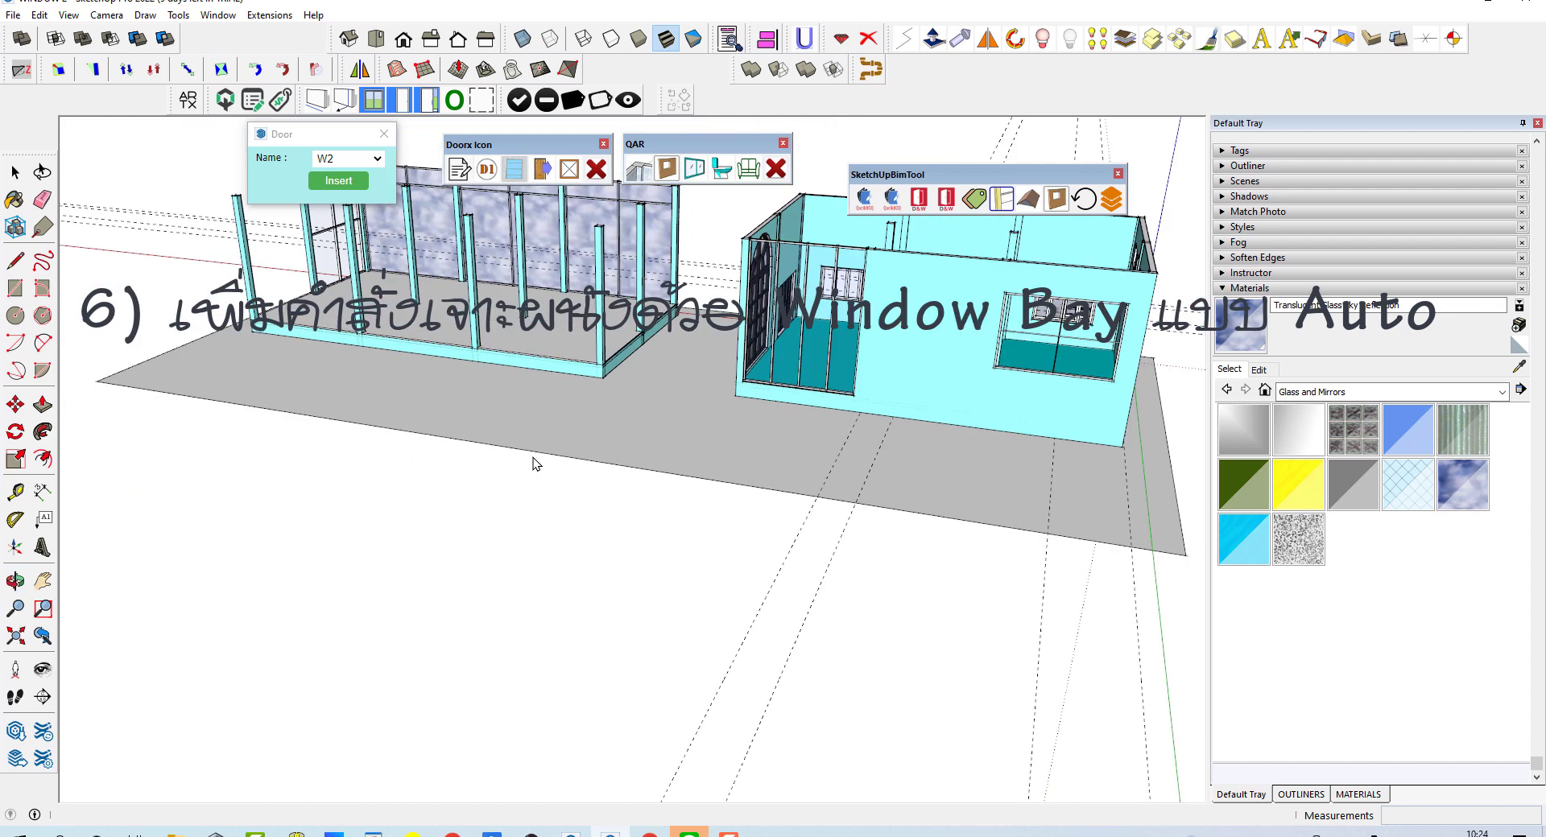
scroll(746, 387, "up", 5)
mouse_move(746, 387)
middle_mouse_down()
mouse_move(969, 378)
mouse_move(838, 442)
mouse_move(588, 459)
middle_mouse_up()
scroll(838, 441, "down", 3)
scroll(359, 299, "up", 4)
scroll(359, 299, "up", 2)
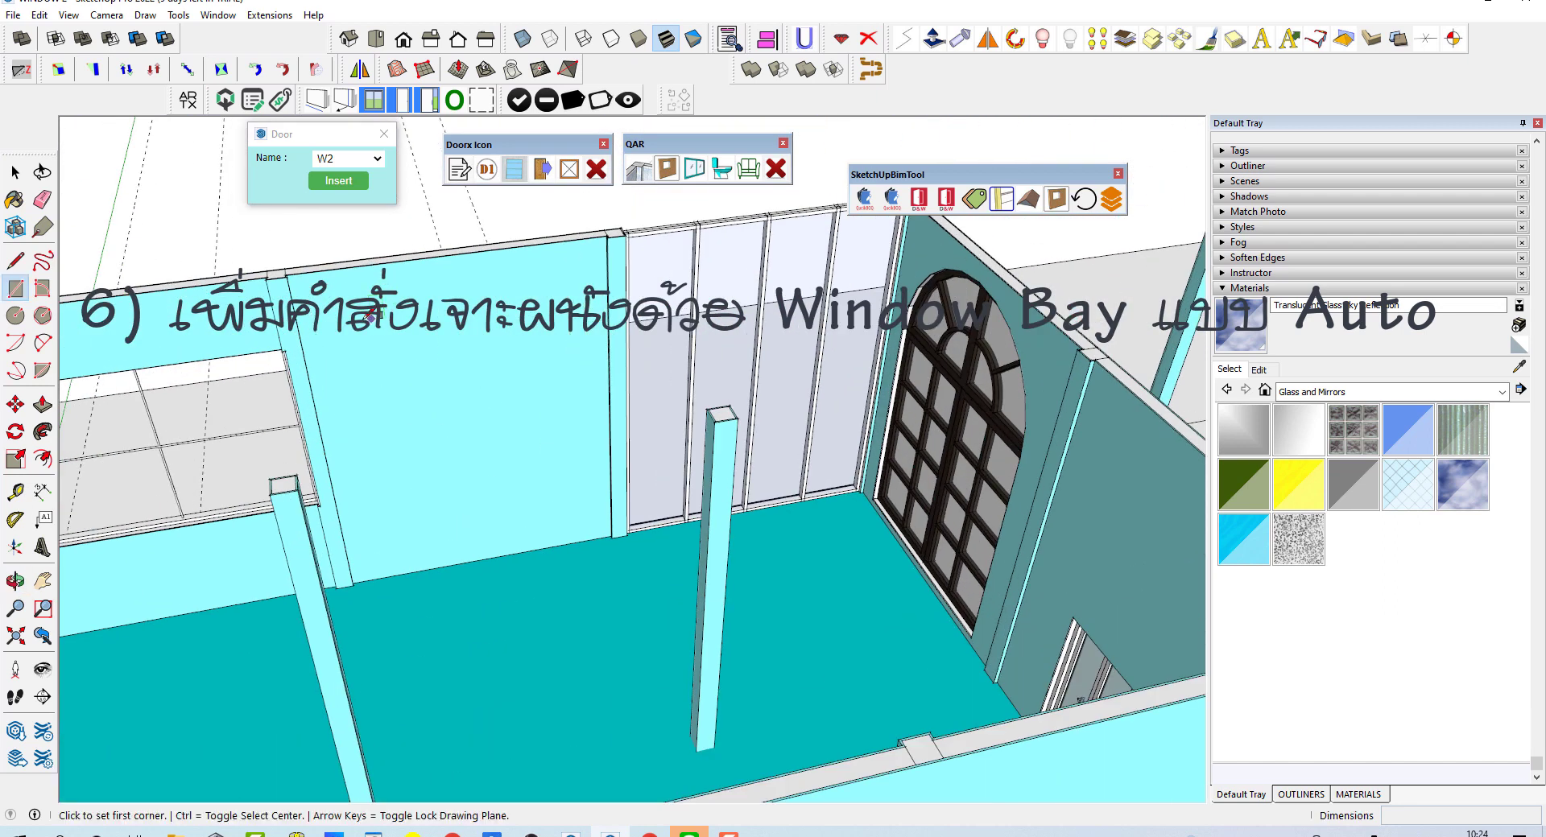
scroll(358, 299, "up", 3)
scroll(322, 305, "up", 3)
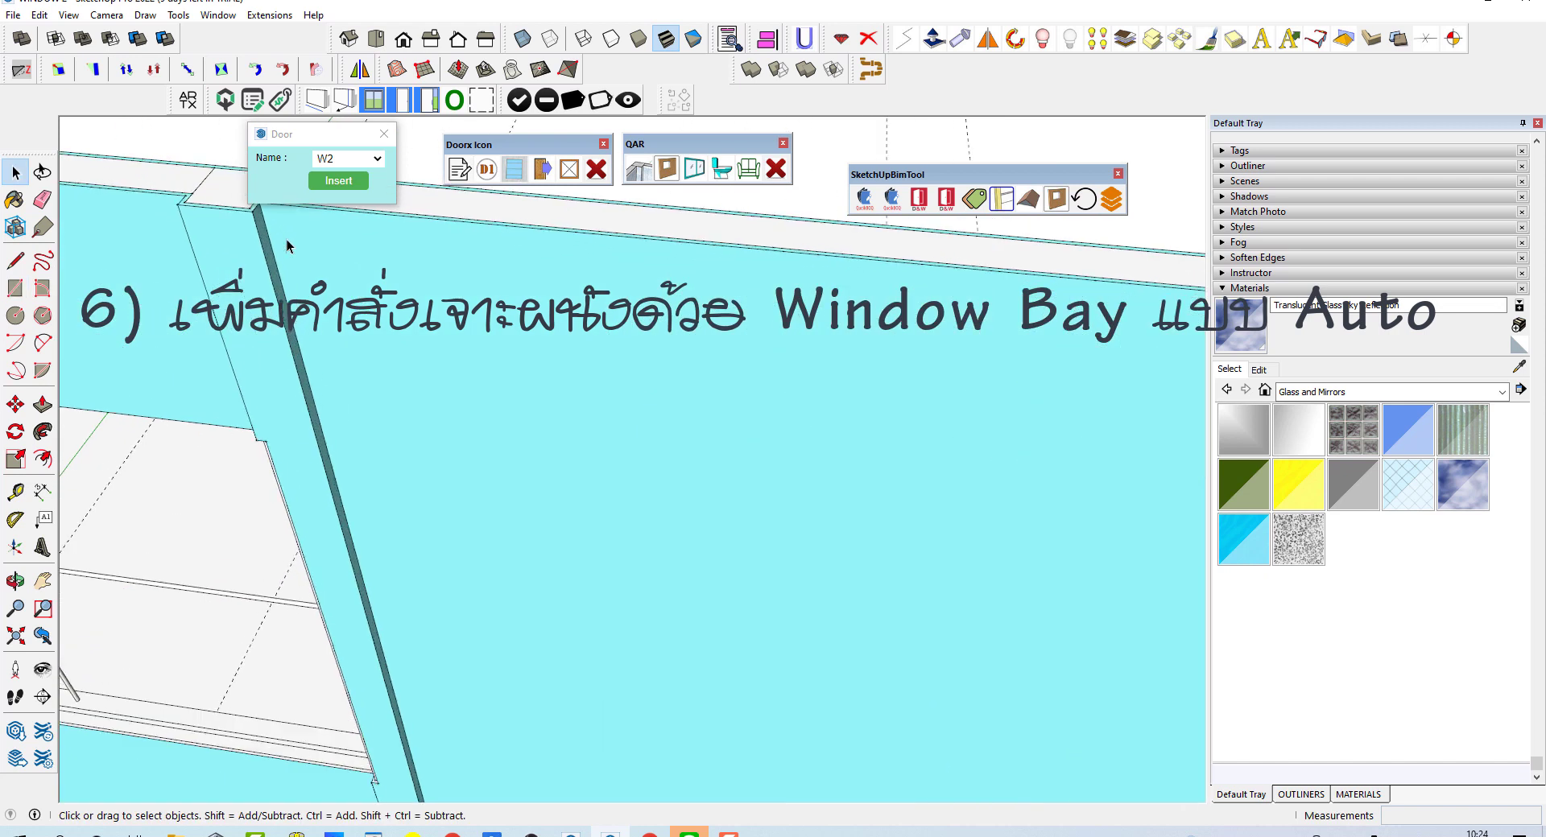
scroll(292, 308, "up", 1)
- Draw a rectangle on the wall from the wall corner, about 4.85 m by 3.77 m
key("r")
mouse_move(292, 308)
middle_mouse_down()
mouse_move(285, 236)
mouse_move(751, 401)
mouse_move(909, 556)
mouse_move(927, 465)
middle_mouse_up()
left_click(252, 230)
left_click(899, 576)
- Offset the rectangle's outline inward to create an inset panel, then deselect it
key("space")
left_click(889, 506)
key("f")
left_click(927, 466)
left_click(883, 475)
key("space")
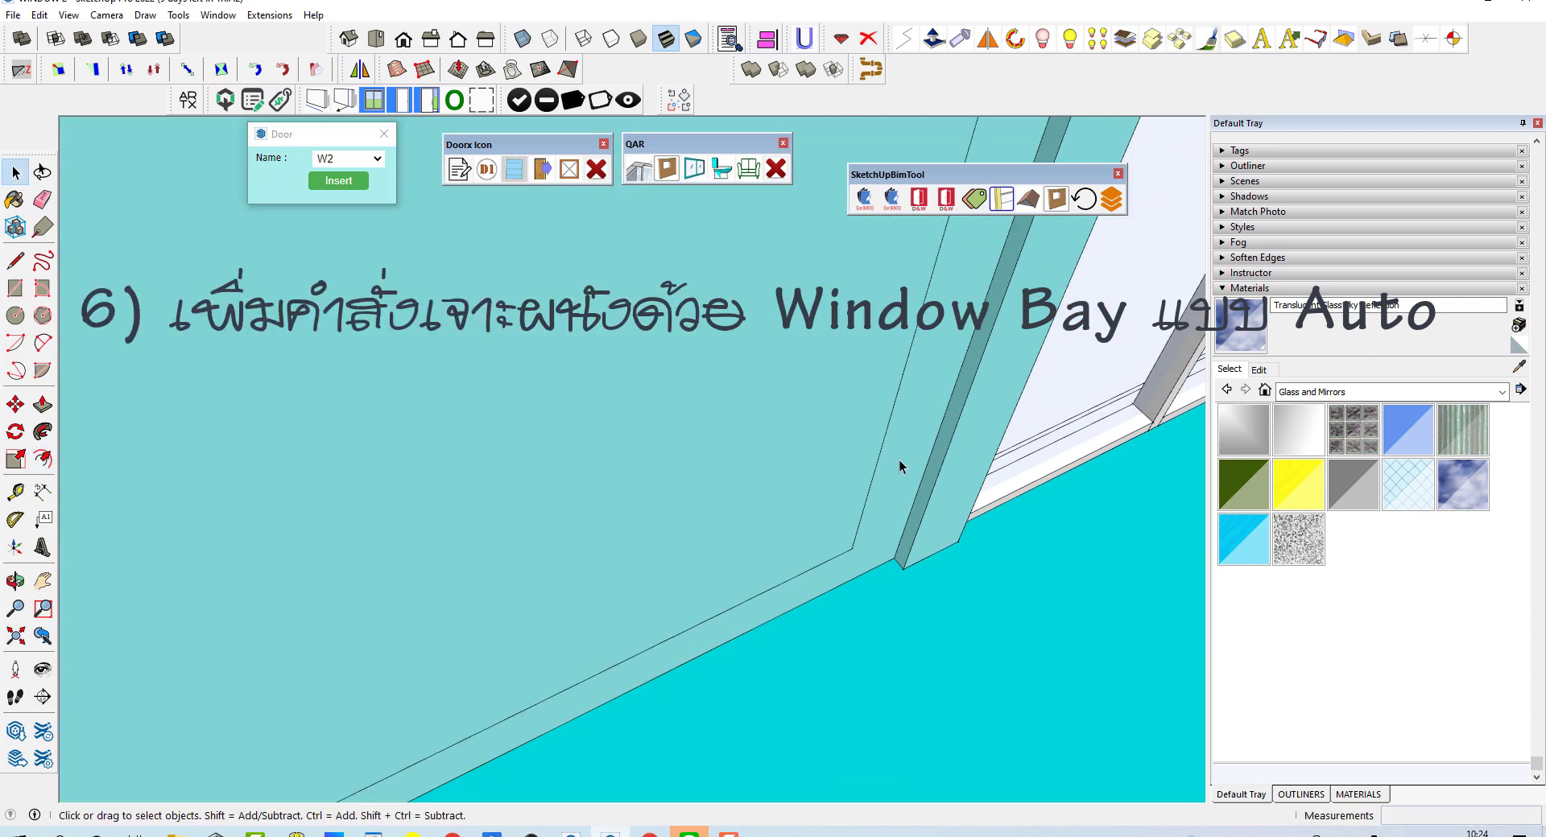
left_click(882, 442)
key("Escape")
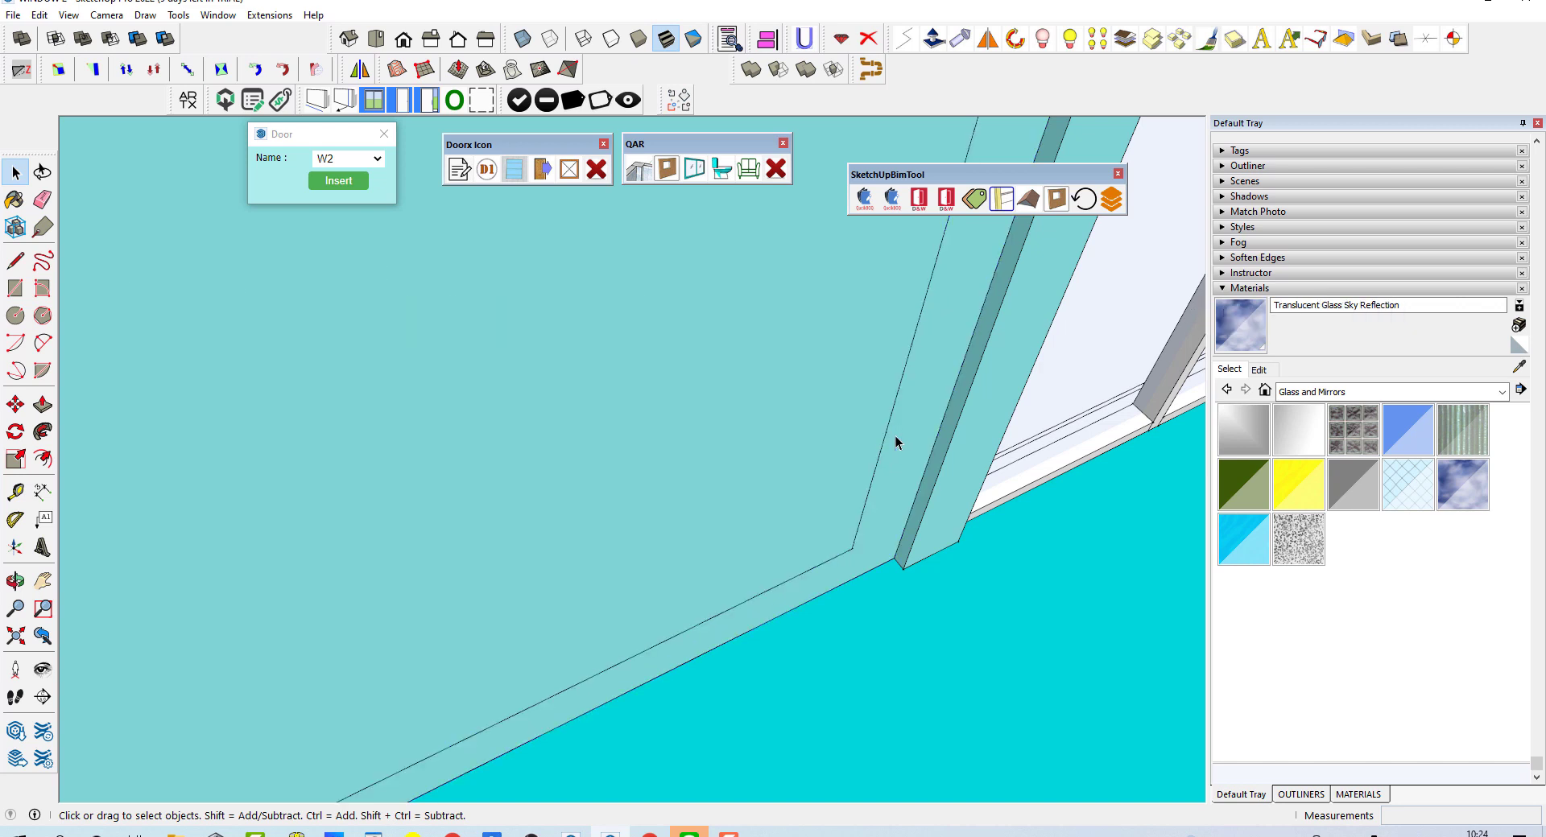
scroll(947, 422, "down", 5)
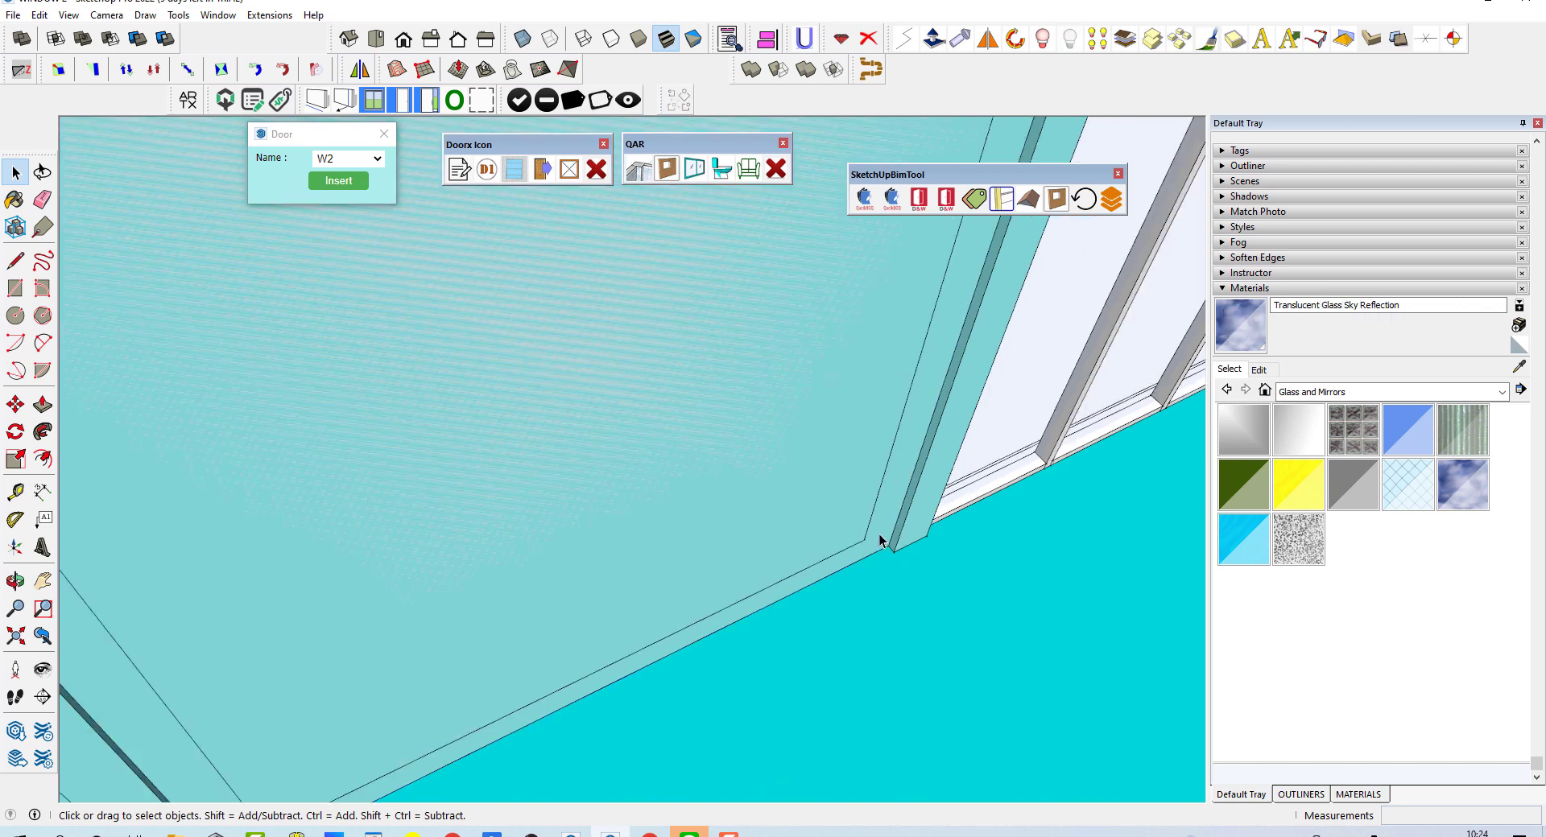
middle_click_drag(887, 542, 708, 431)
- Split the inset panel with a horizontal line near its top and a vertical line below
key("l")
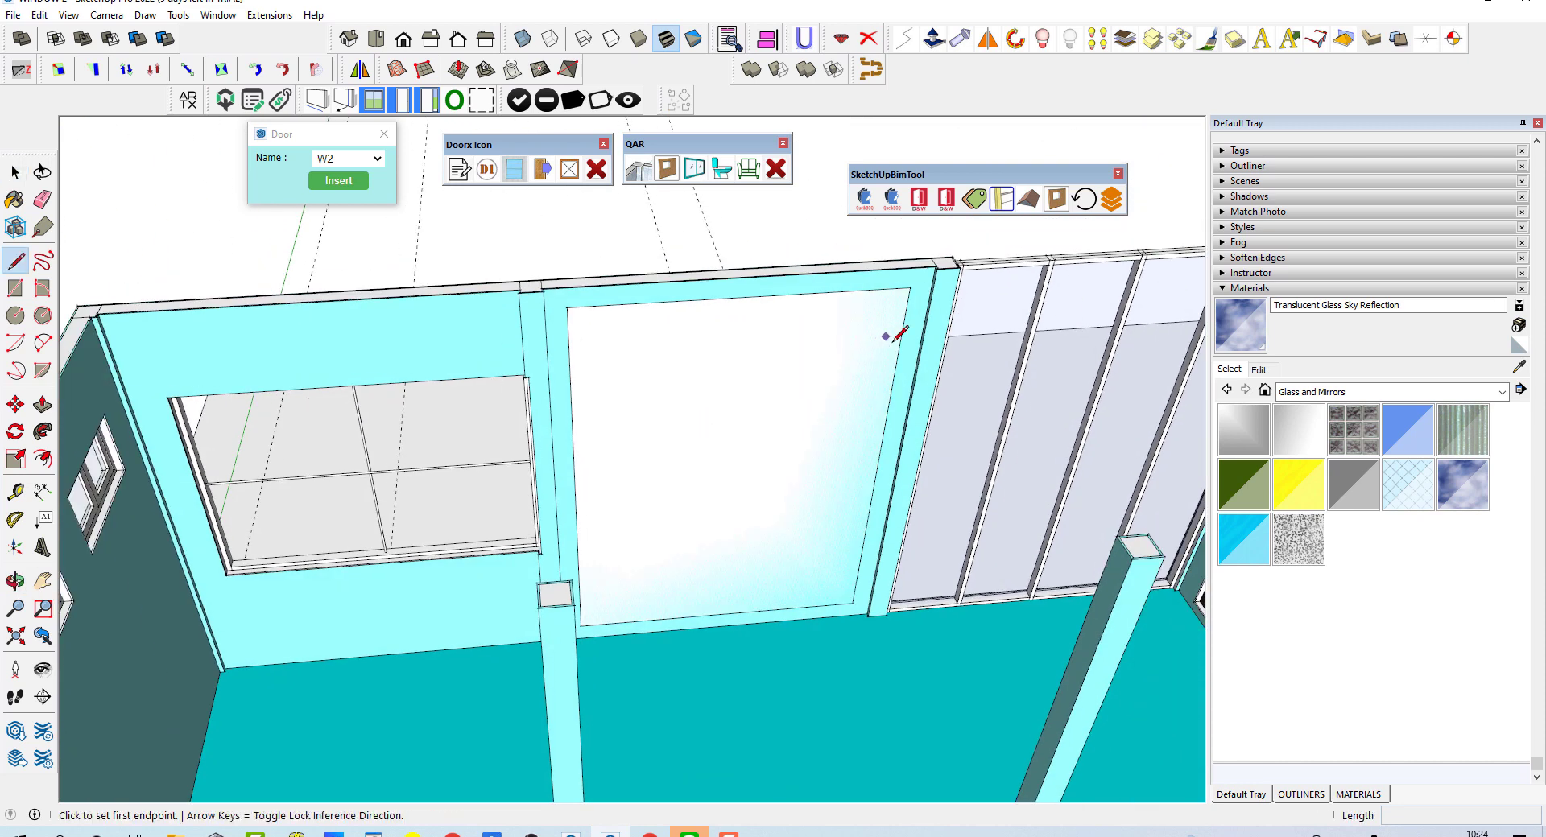
left_click(896, 361)
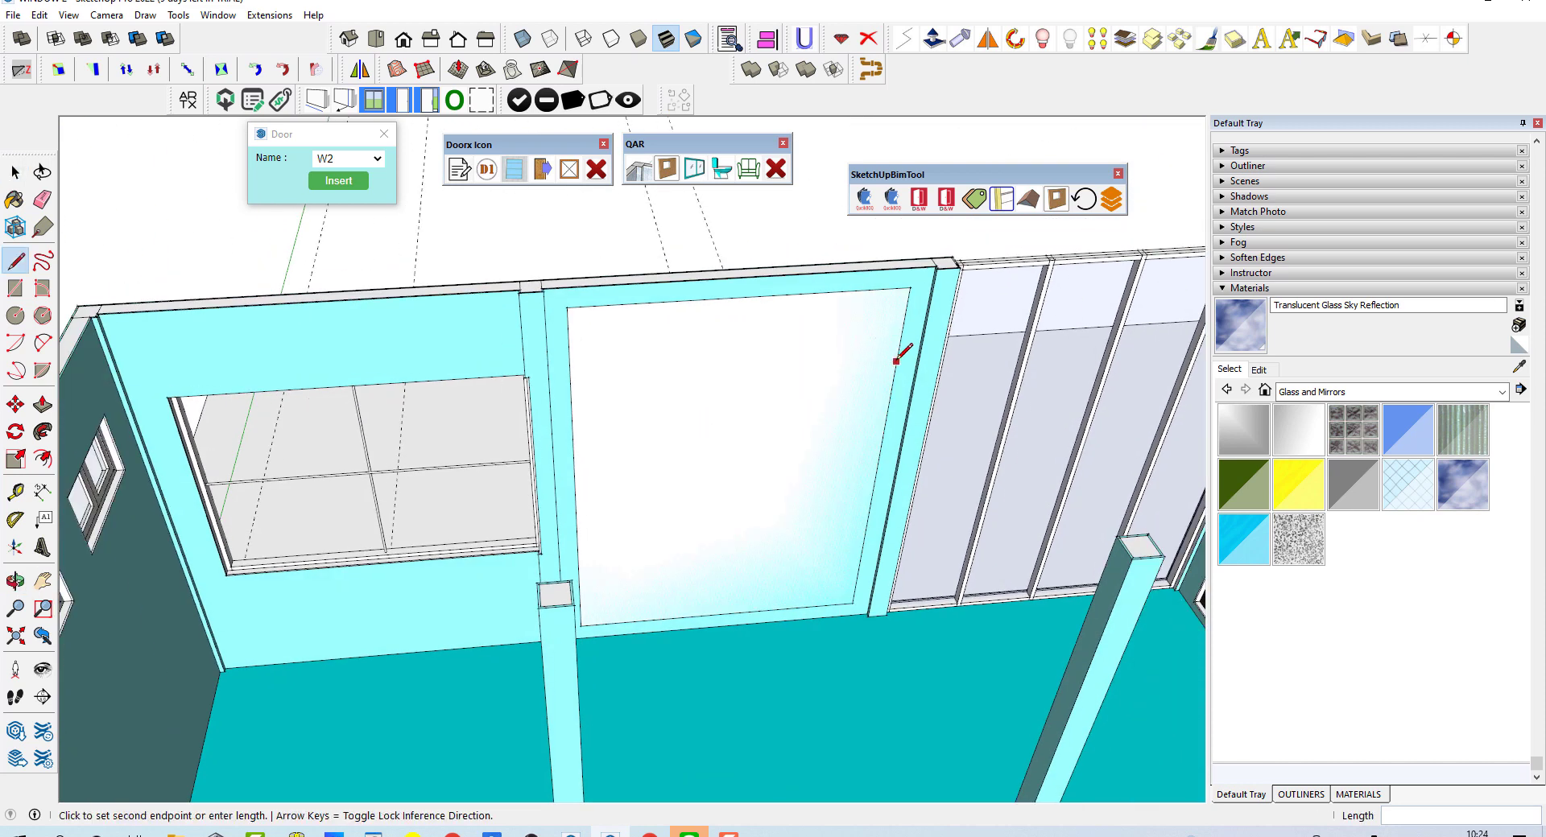
left_click(571, 382)
left_click(723, 372)
key("Escape")
left_click(735, 372)
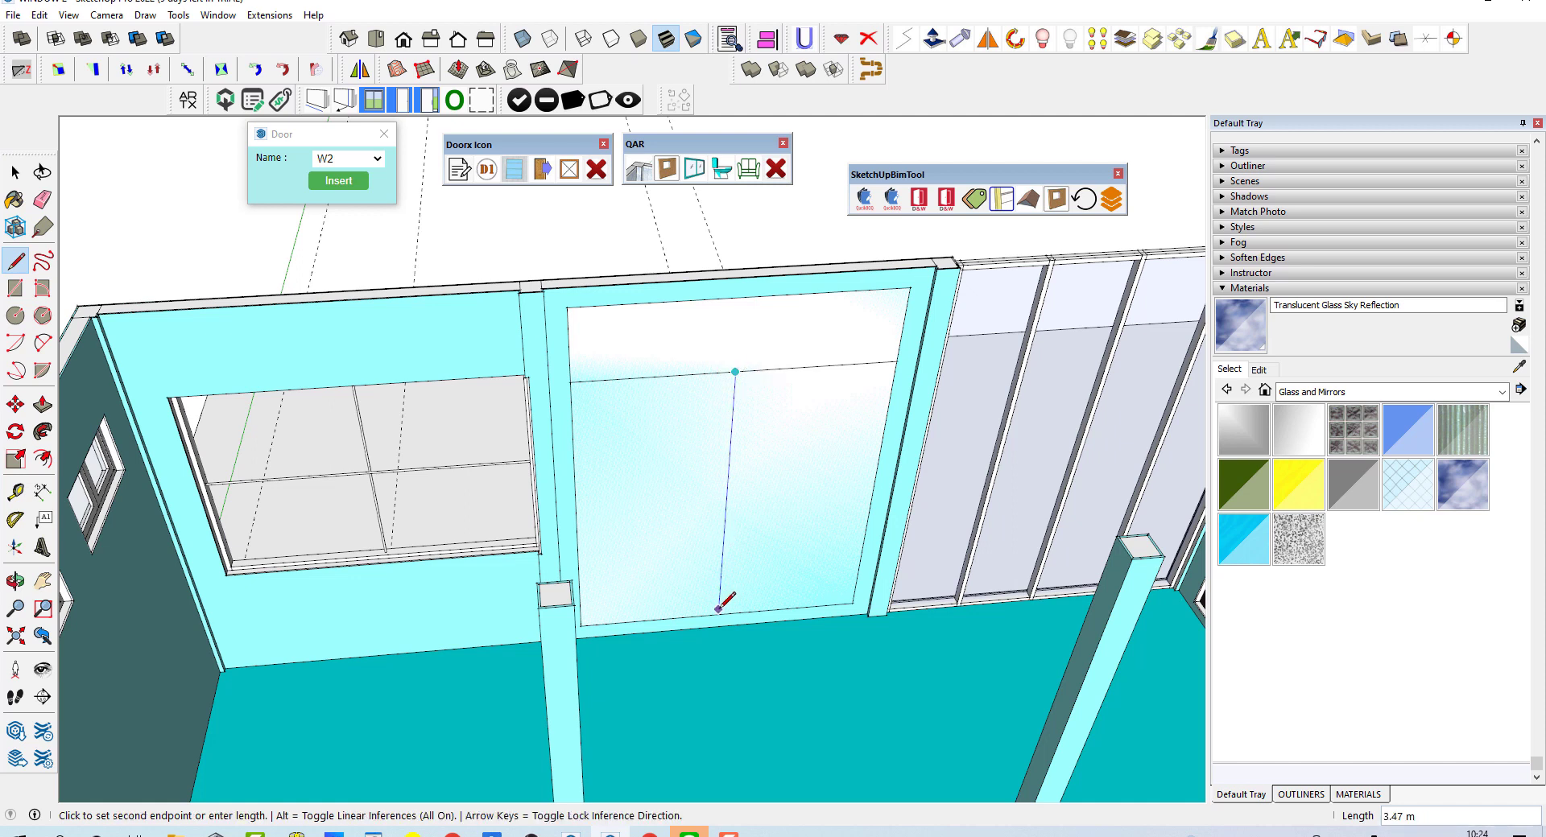
left_click(716, 611)
- Orbit to face the panel and bring up the Window Bay frame size settings
middle_click_drag(715, 612, 635, 498)
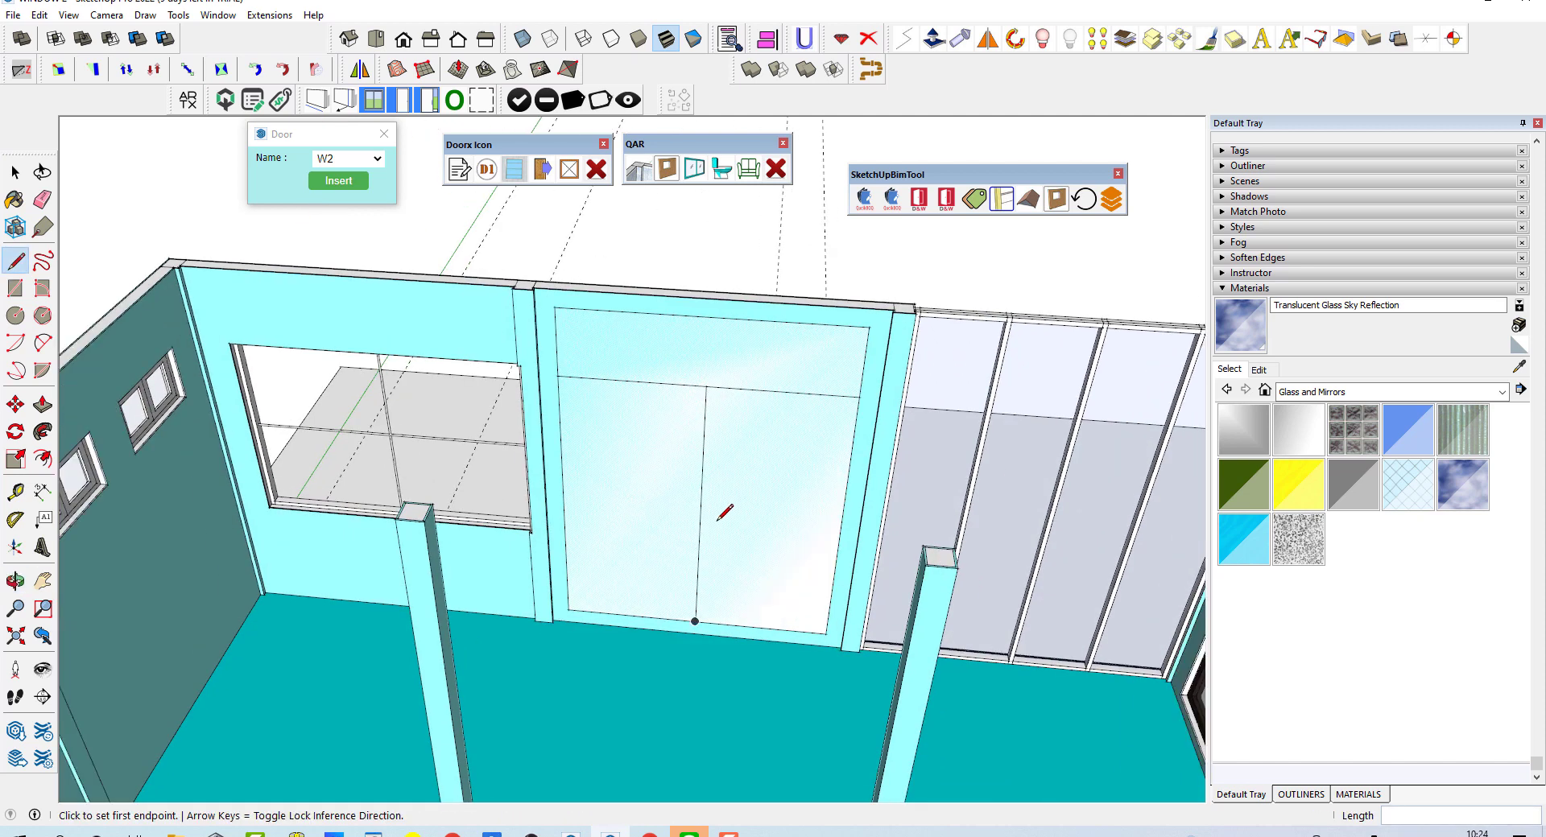
middle_click_drag(699, 455, 712, 200)
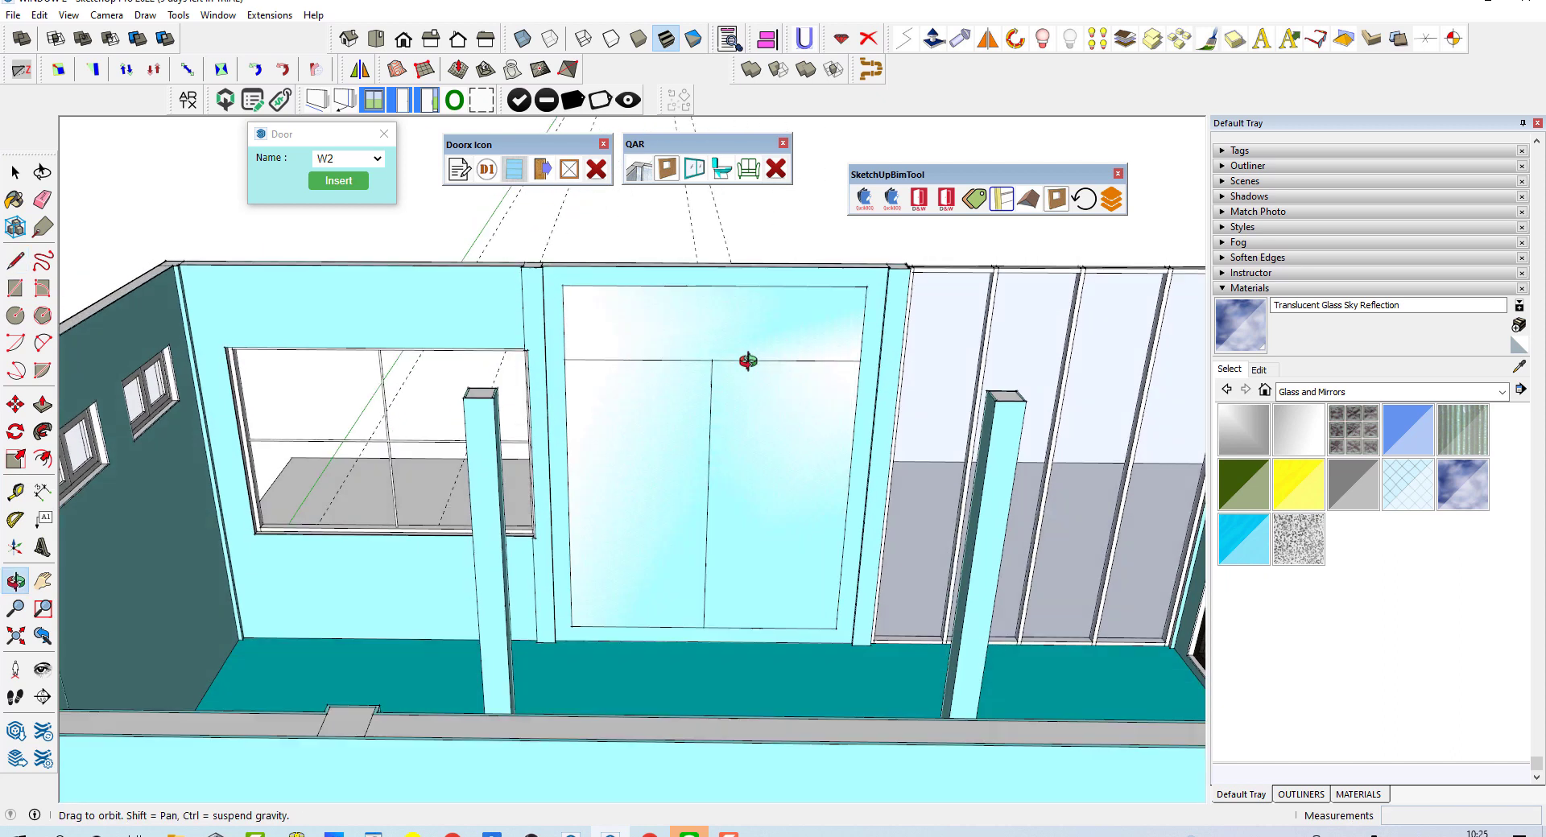
key("space")
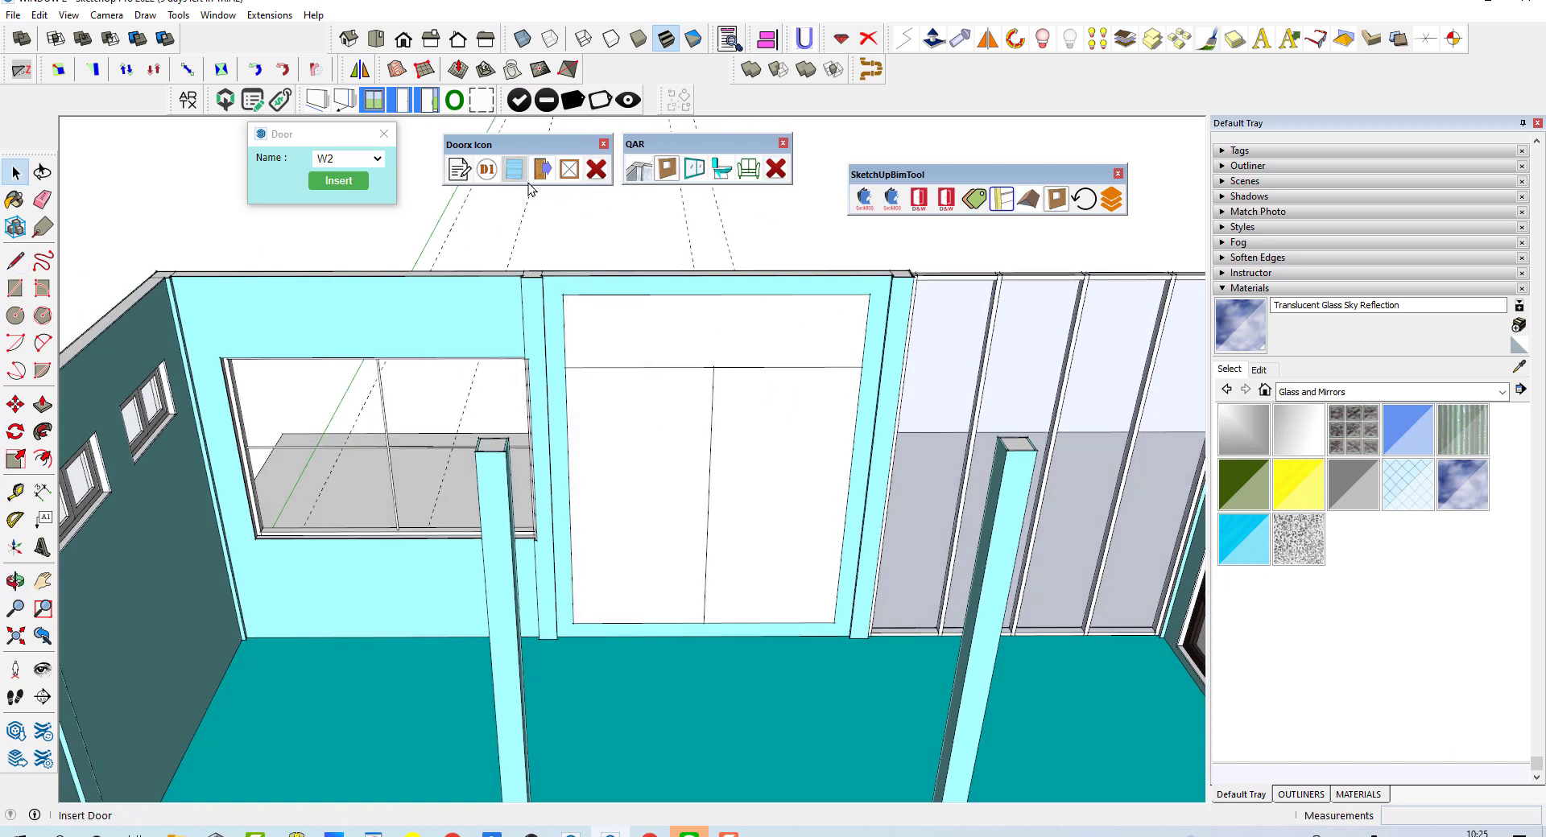
left_click(514, 169)
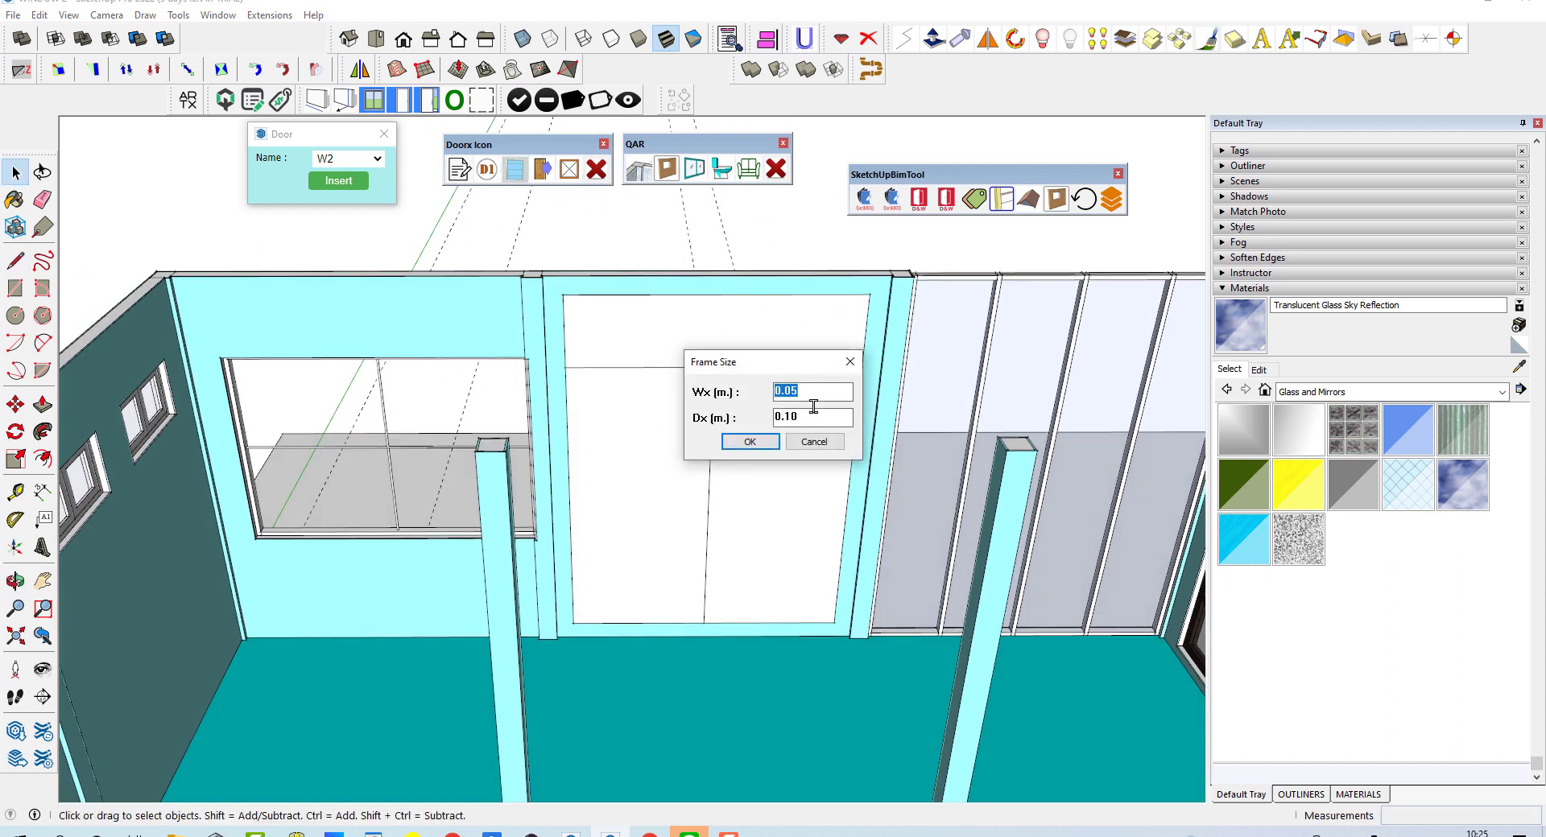
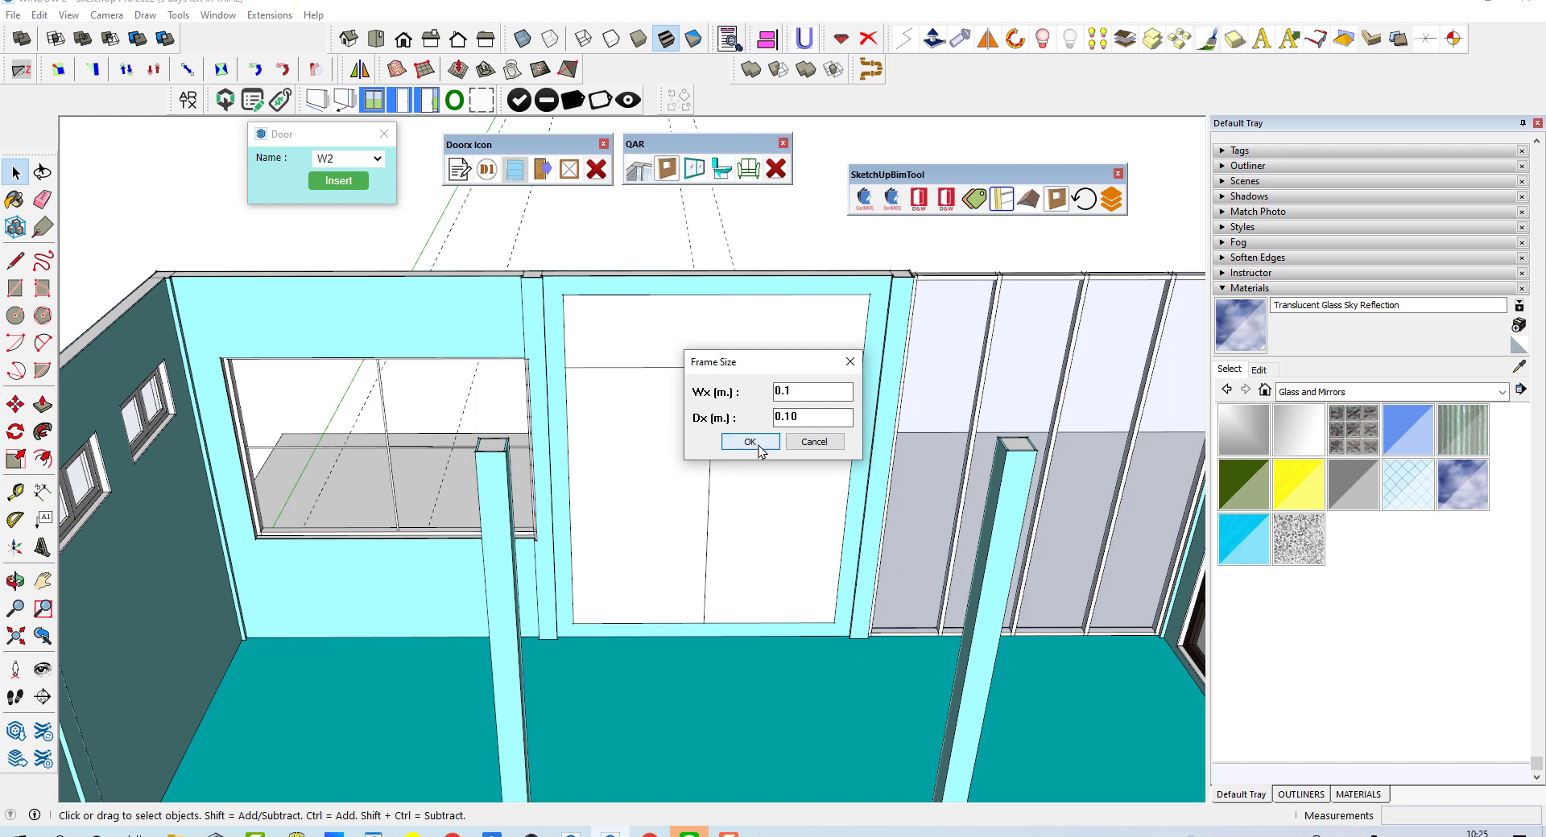
- Confirm the 0.1 m mullion glass window frame filling the wall opening
left_click(750, 443)
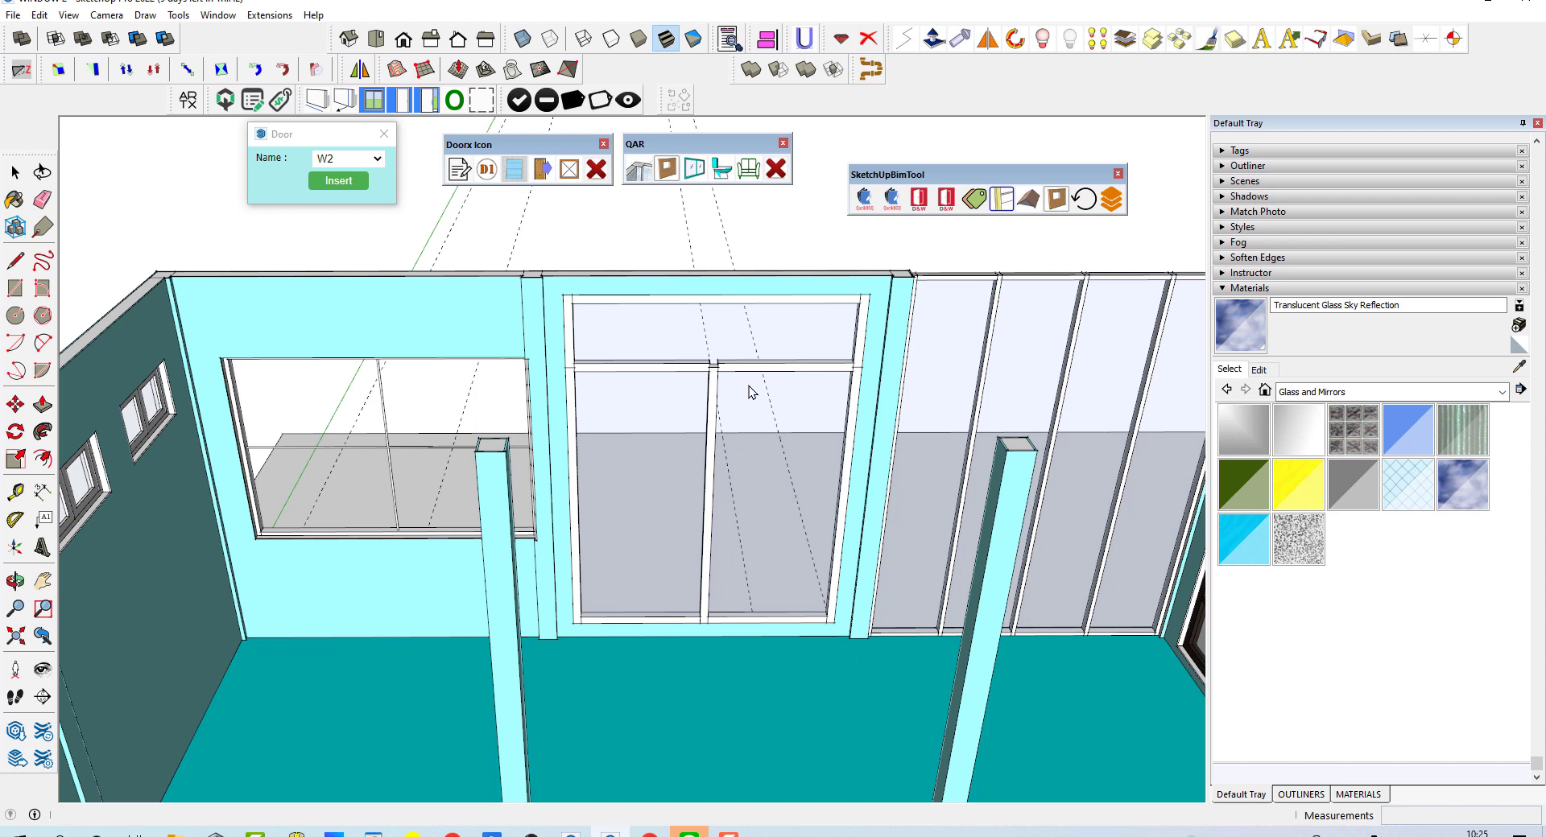
scroll(750, 392, "up", 1)
scroll(750, 386, "up", 2)
scroll(750, 370, "up", 2)
scroll(753, 360, "up", 3)
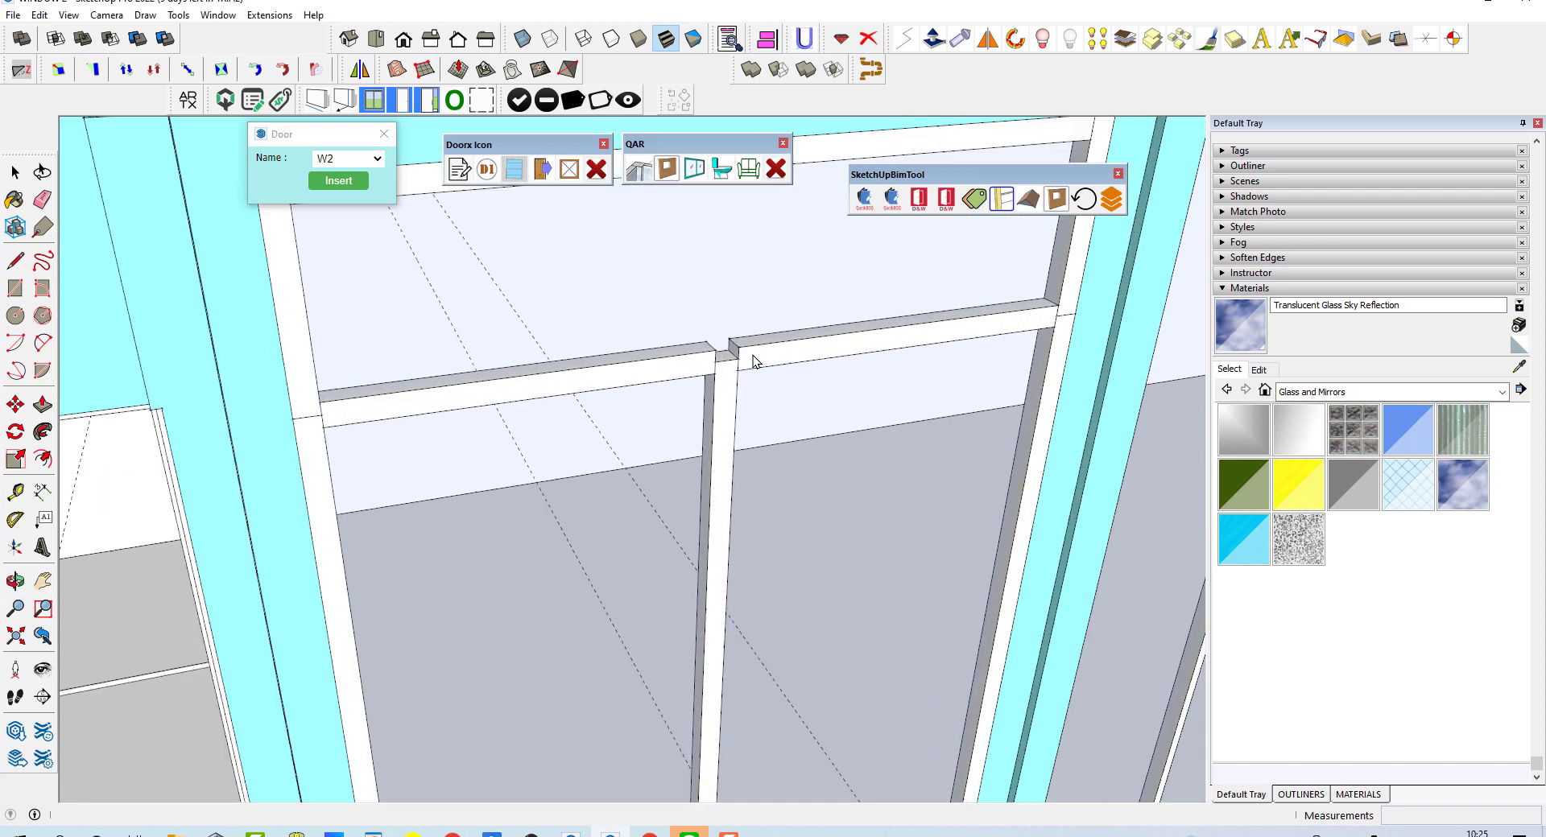
scroll(754, 360, "up", 1)
scroll(722, 354, "up", 2)
- Raise the centre mullion's top by 0.05 m inside its component
left_click(723, 354)
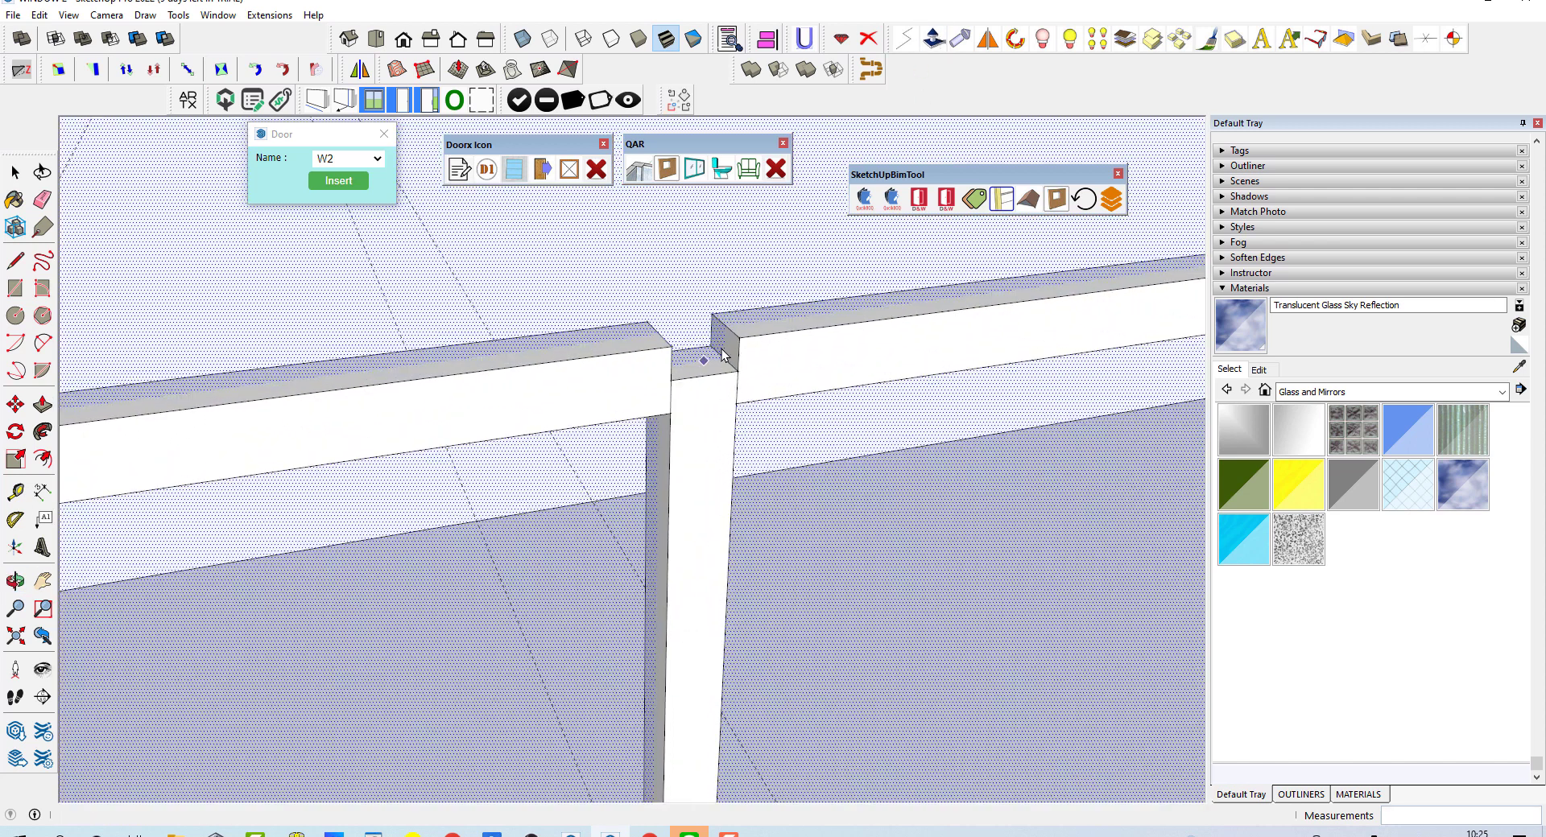
key("space")
scroll(737, 342, "up", 1)
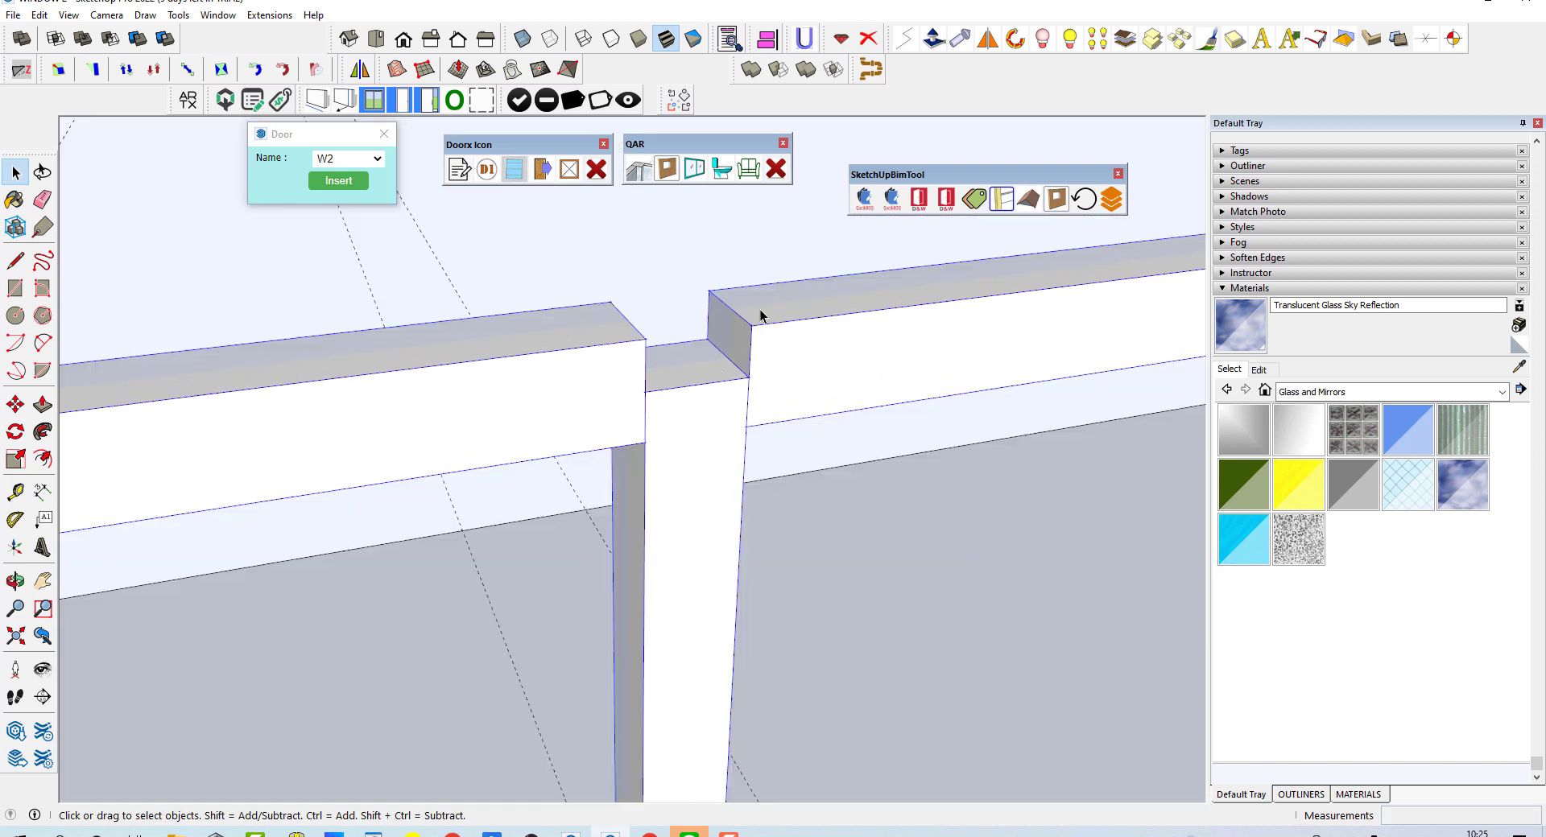
double_click(717, 388)
key("p")
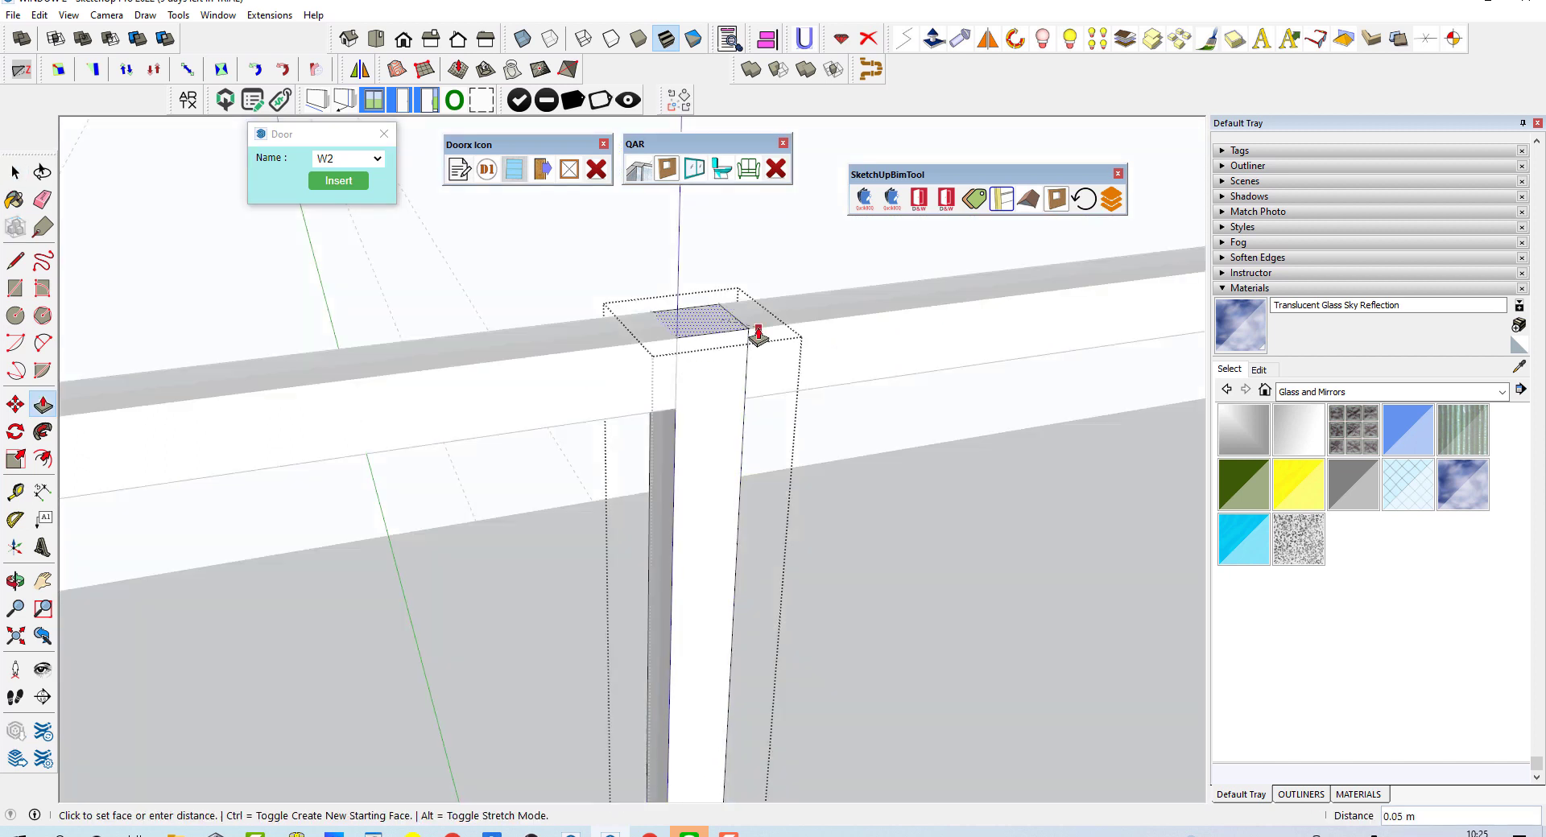
scroll(700, 402, "down", 3)
key("space")
scroll(705, 374, "down", 2)
scroll(752, 386, "down", 5)
- Orbit around the building to inspect its front and the arched-window side
mouse_move(752, 386)
middle_mouse_down()
mouse_move(966, 351)
mouse_move(857, 348)
middle_mouse_up()
scroll(805, 386, "down", 3)
middle_click_drag(556, 395, 725, 402)
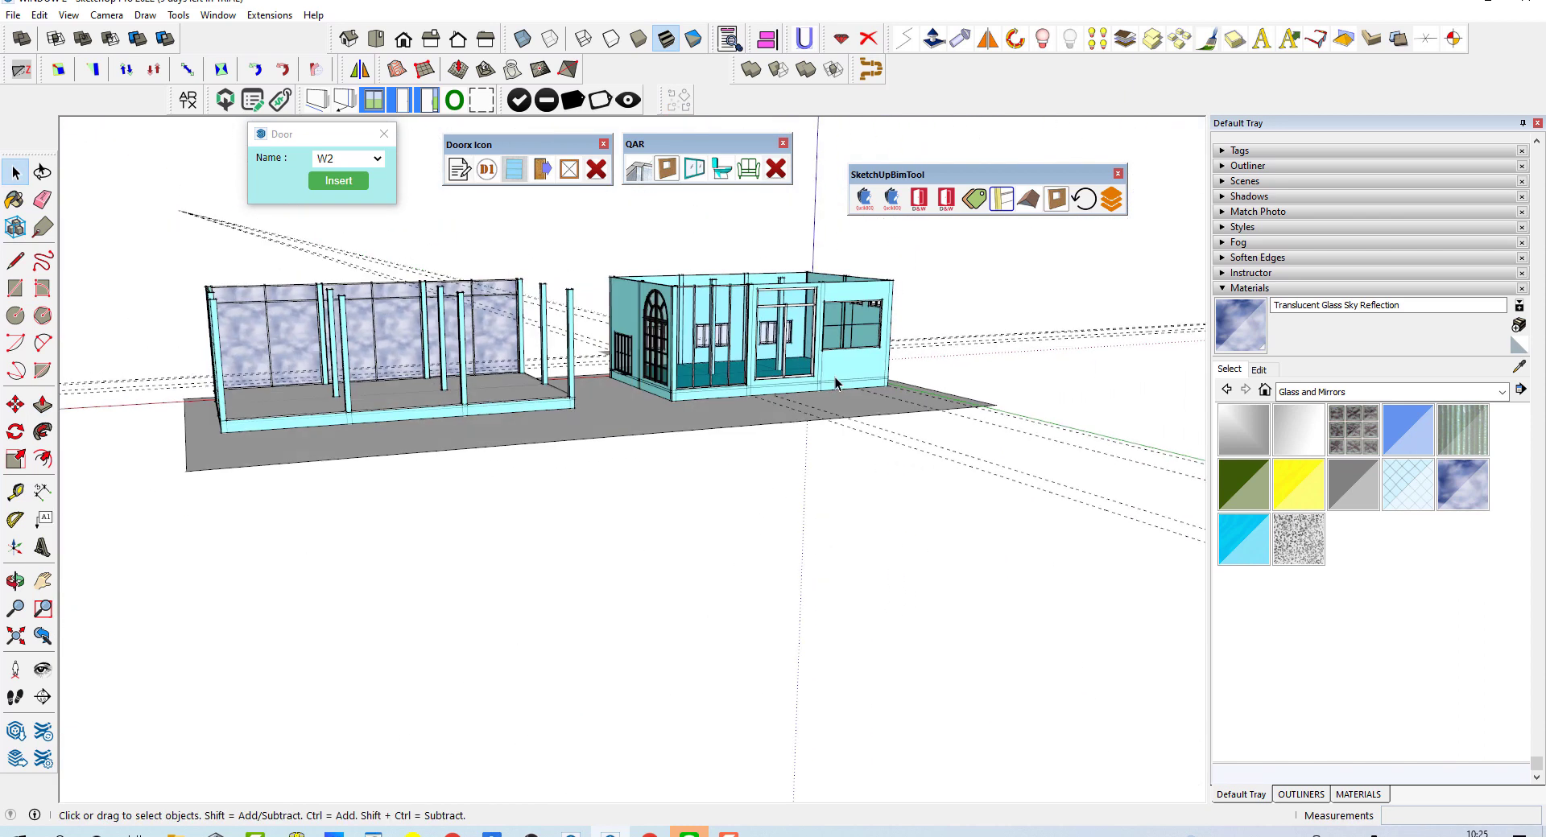
scroll(797, 483, "up", 3)
scroll(801, 507, "up", 3)
middle_click_drag(801, 507, 523, 371)
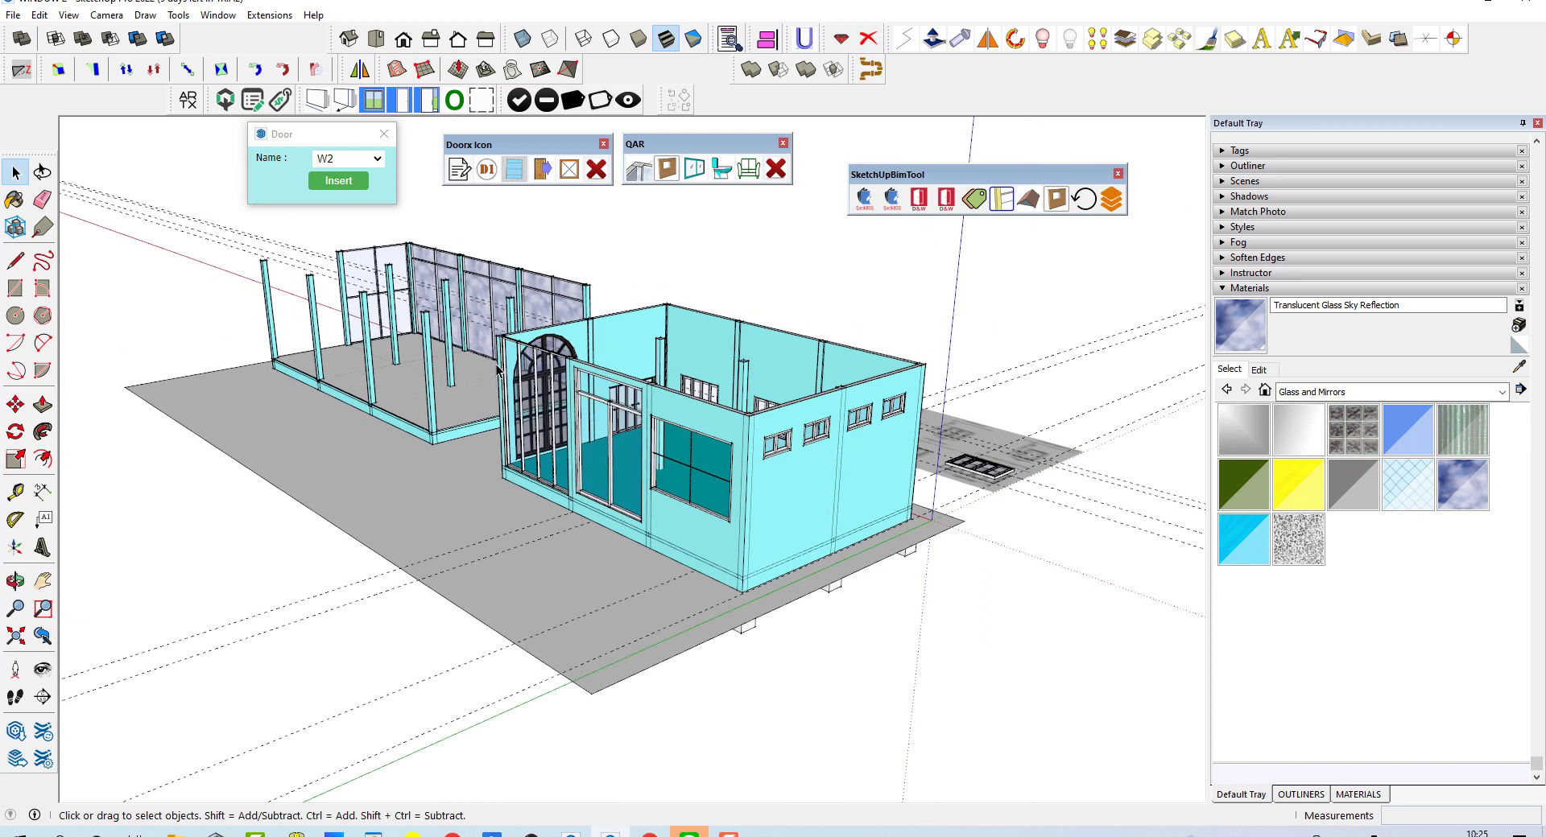
scroll(499, 358, "up", 3)
scroll(483, 352, "up", 2)
scroll(484, 351, "down", 5)
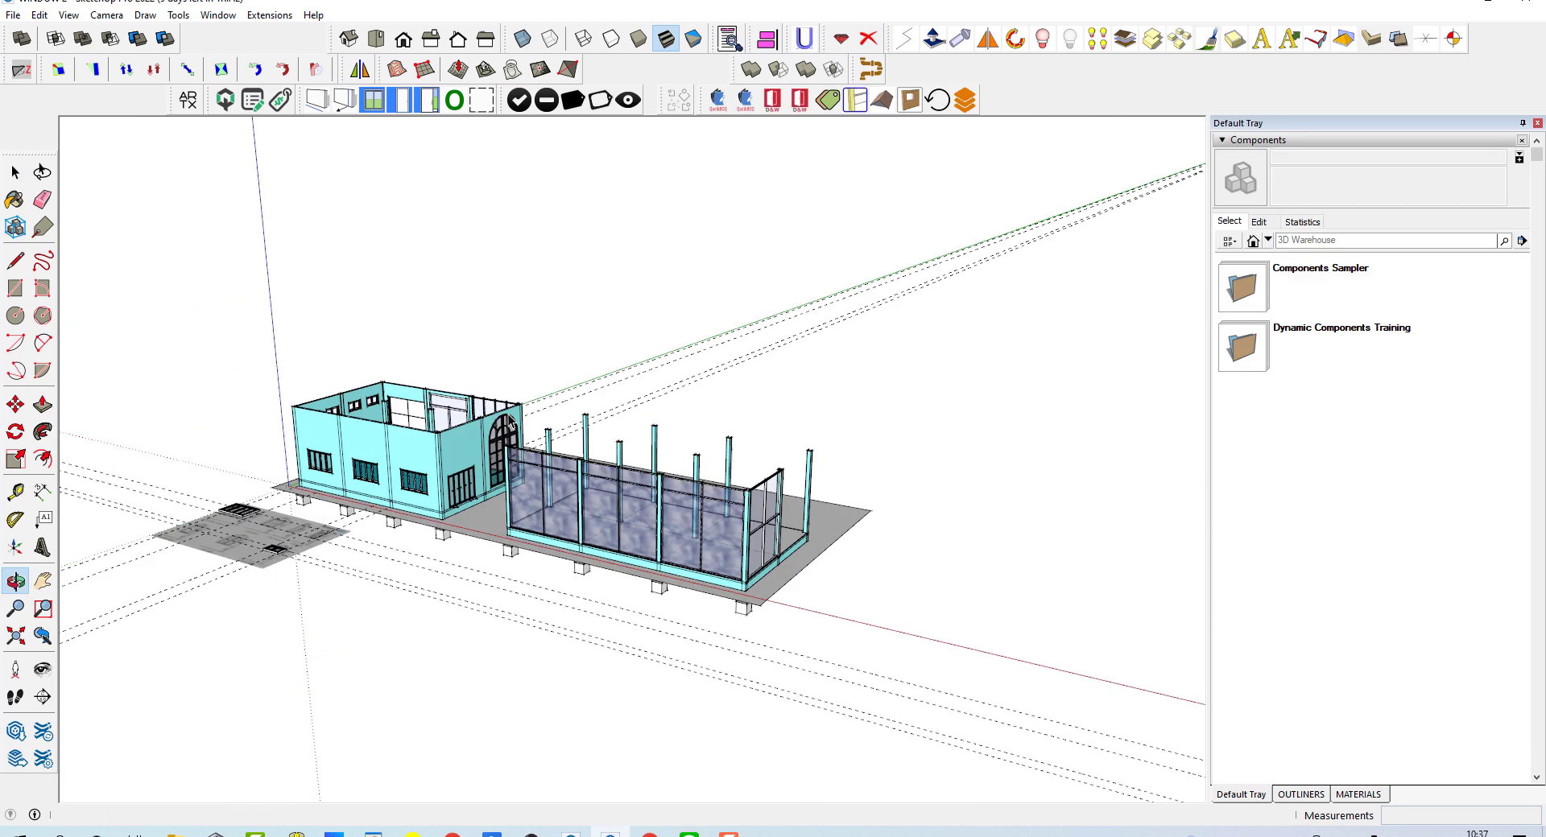
- Draw a 3 m by 3 m rectangle beside the building and pull it up 4 m
scroll(664, 611, "up", 2)
scroll(274, 515, "up", 4)
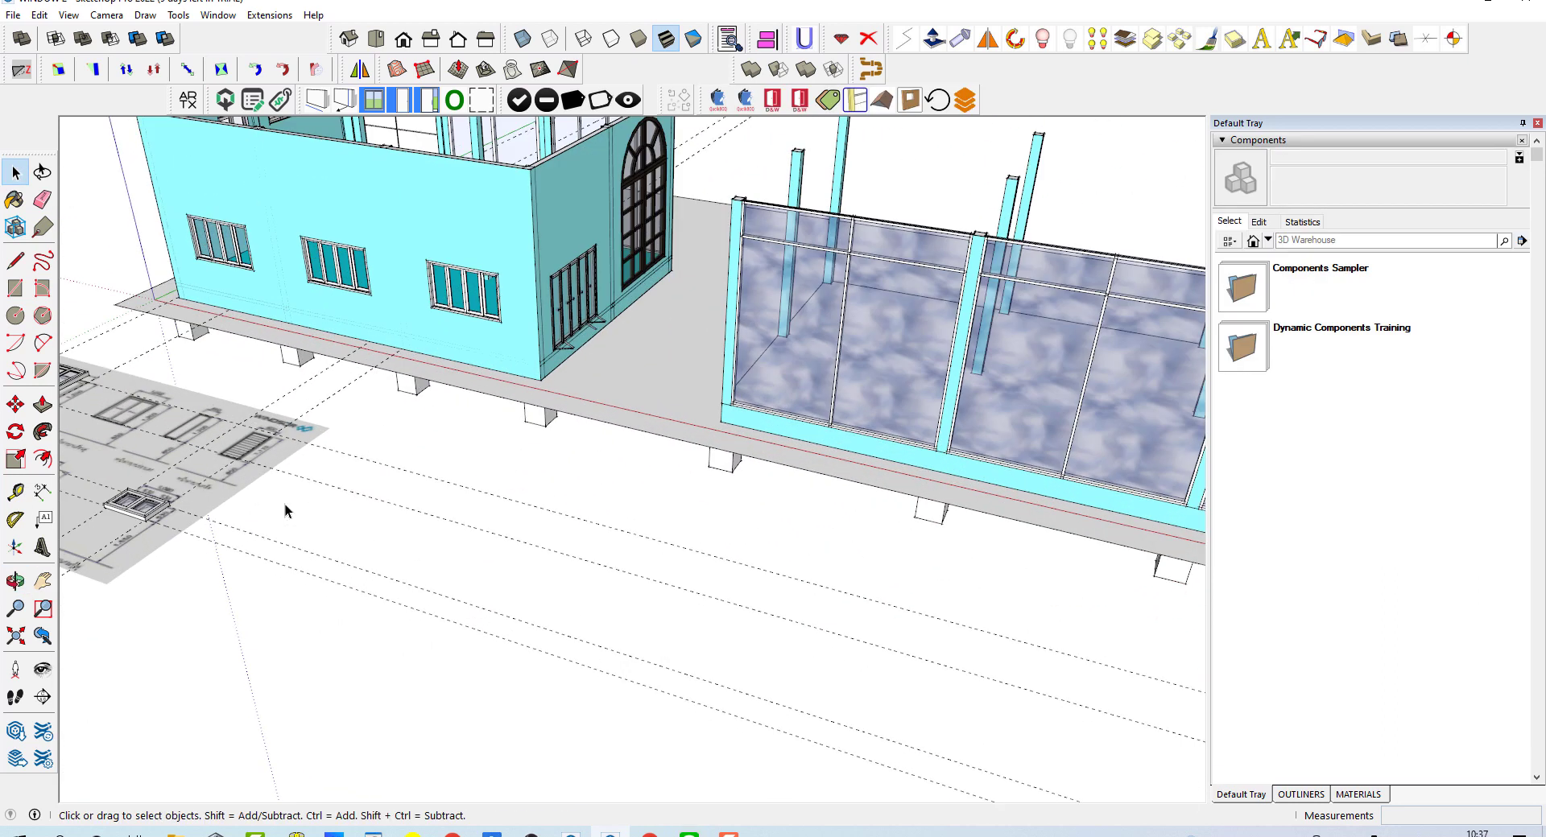
key("r")
left_click(389, 519)
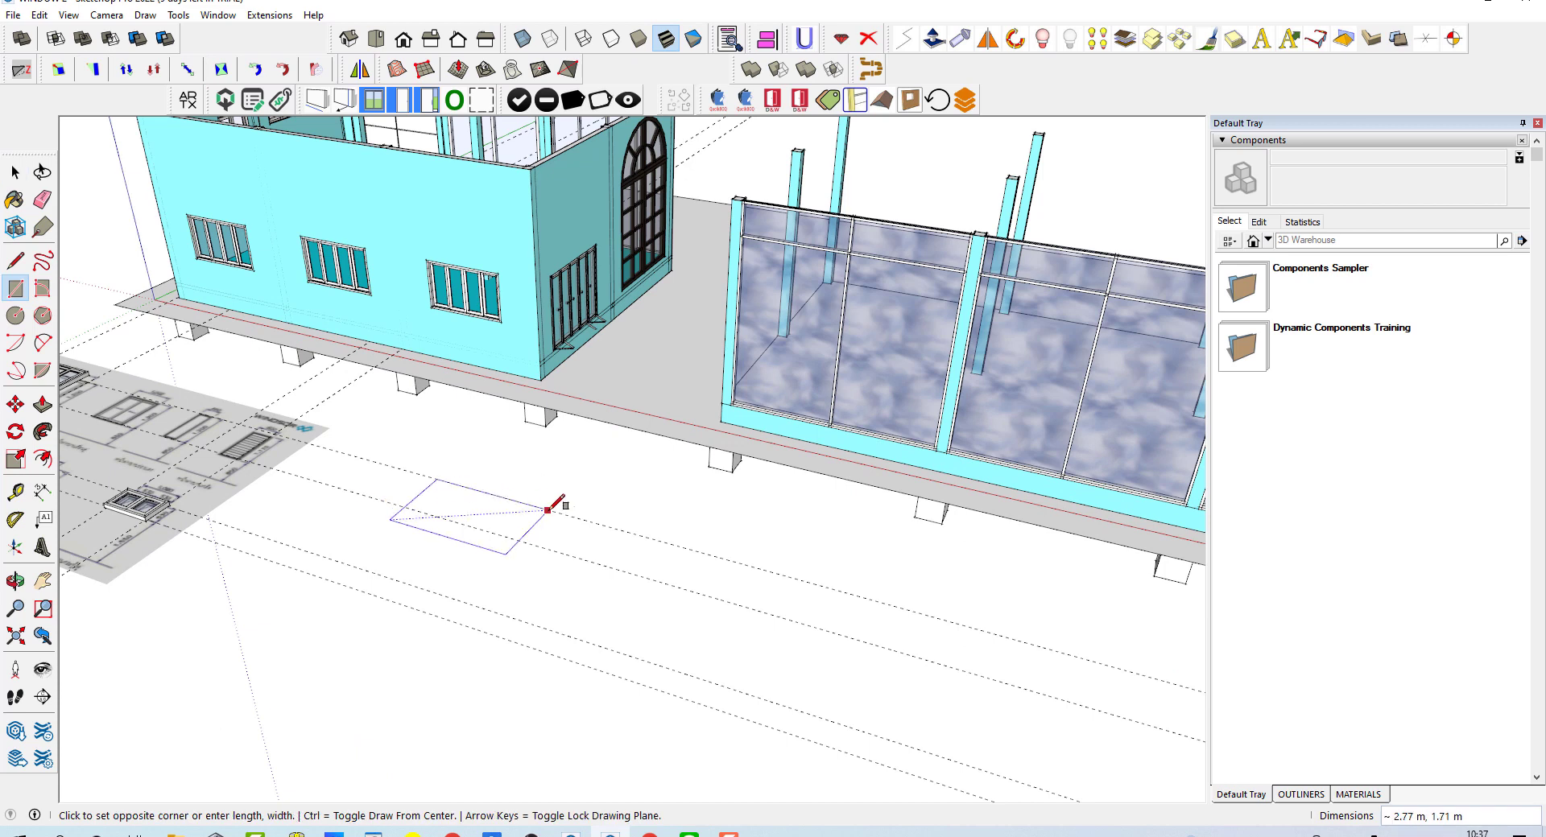
type("3,3")
key("Return")
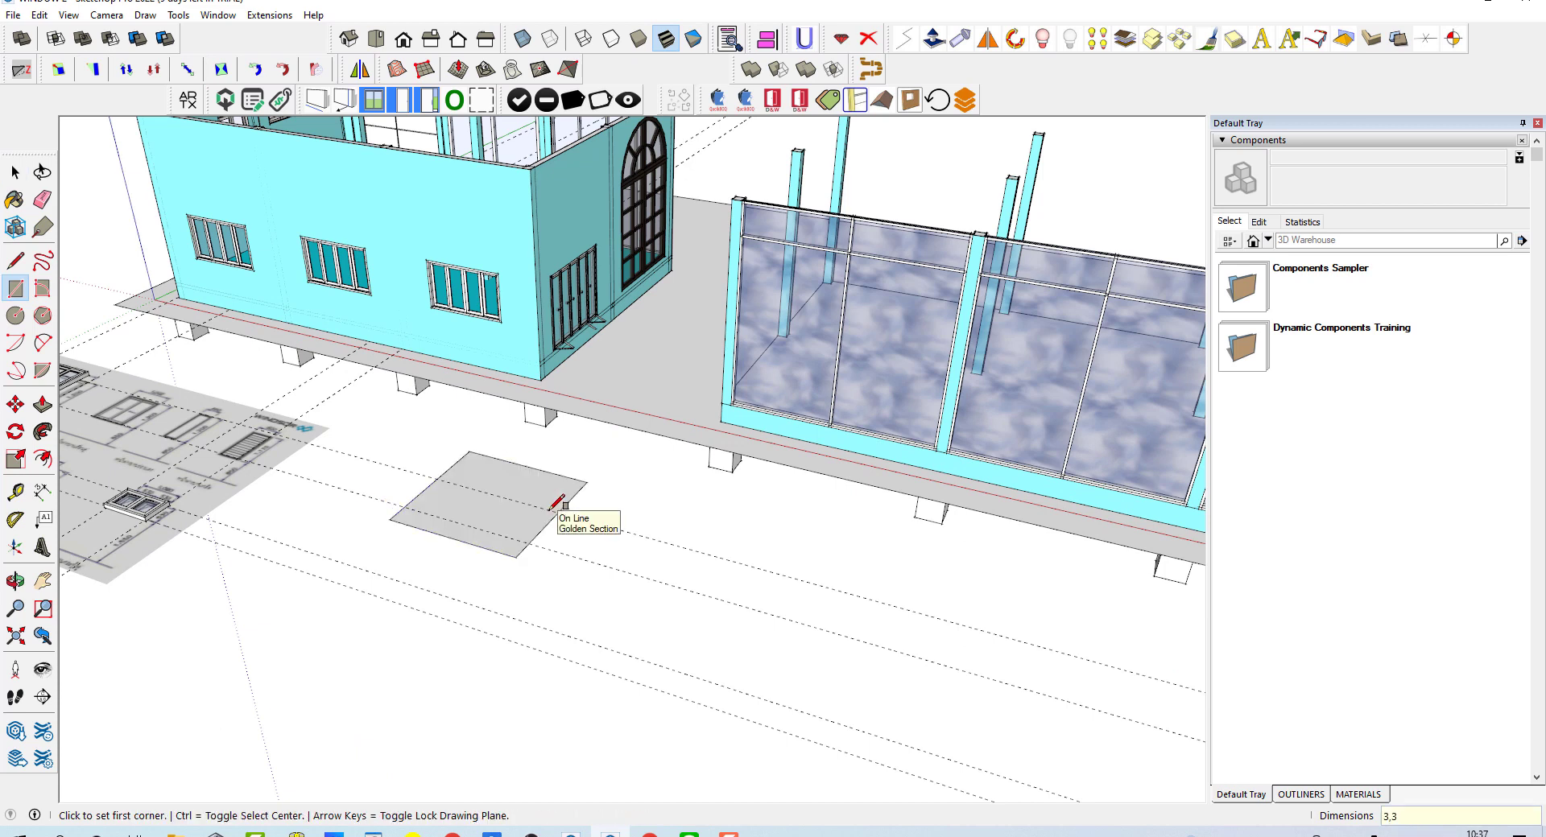
key("p")
left_click(517, 524)
type("4.00 m")
key("Return")
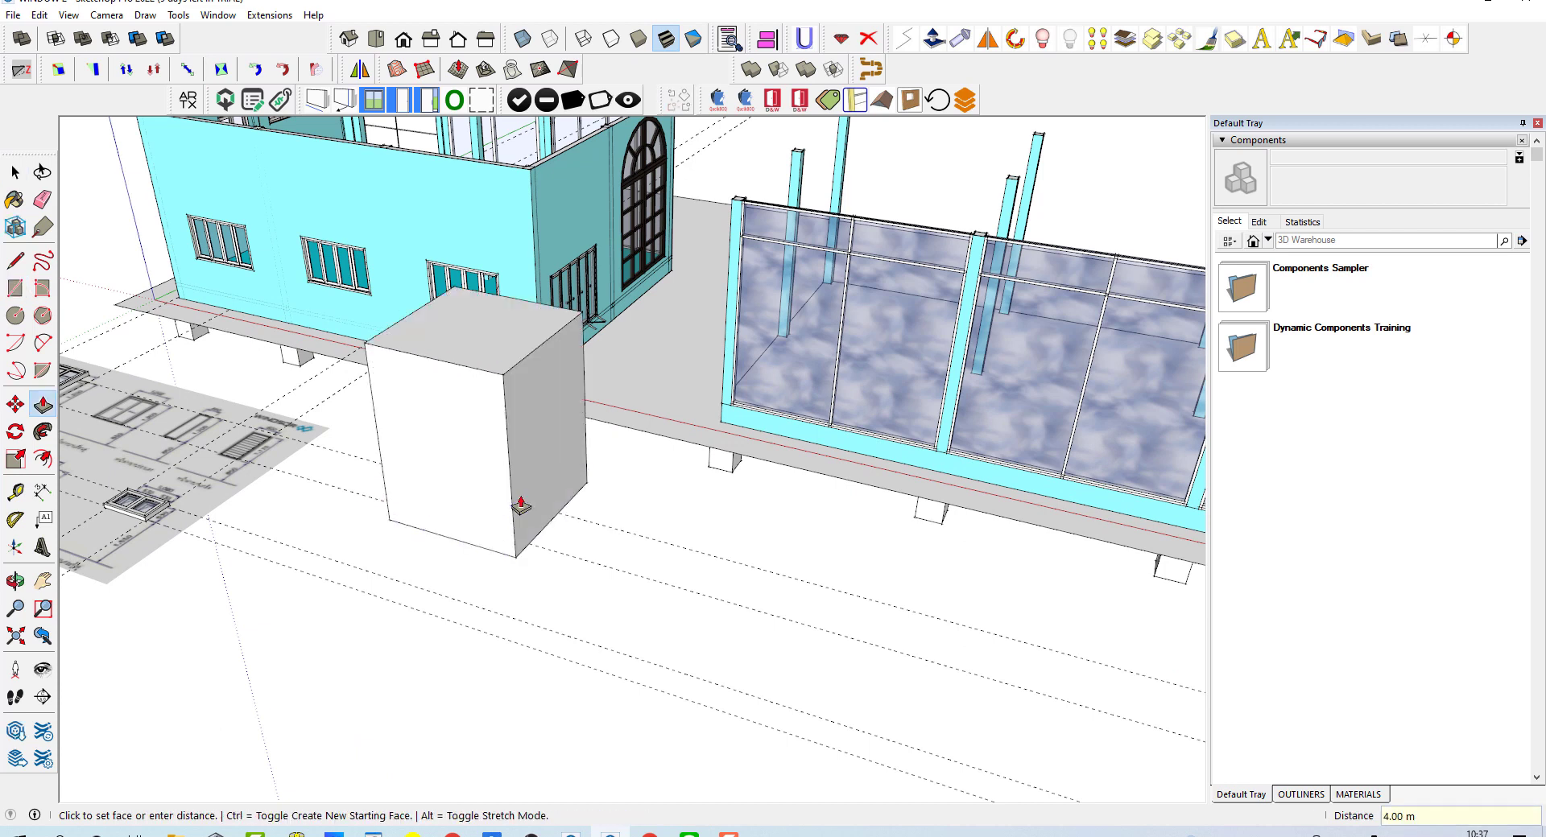
key("space")
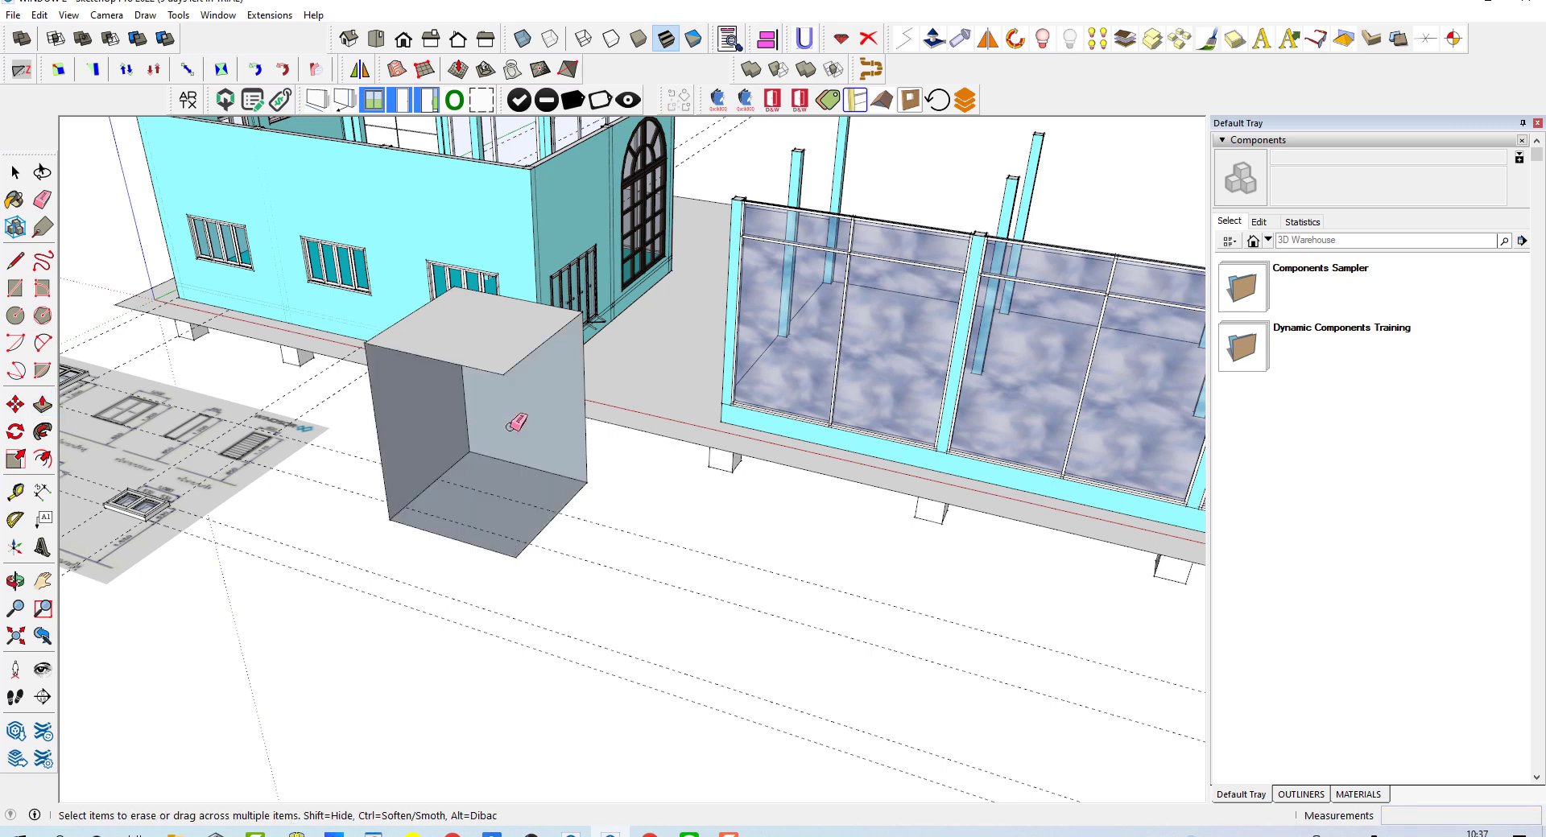
- Reverse the faces of the whole new box
triple_click(518, 414)
right_click(519, 414)
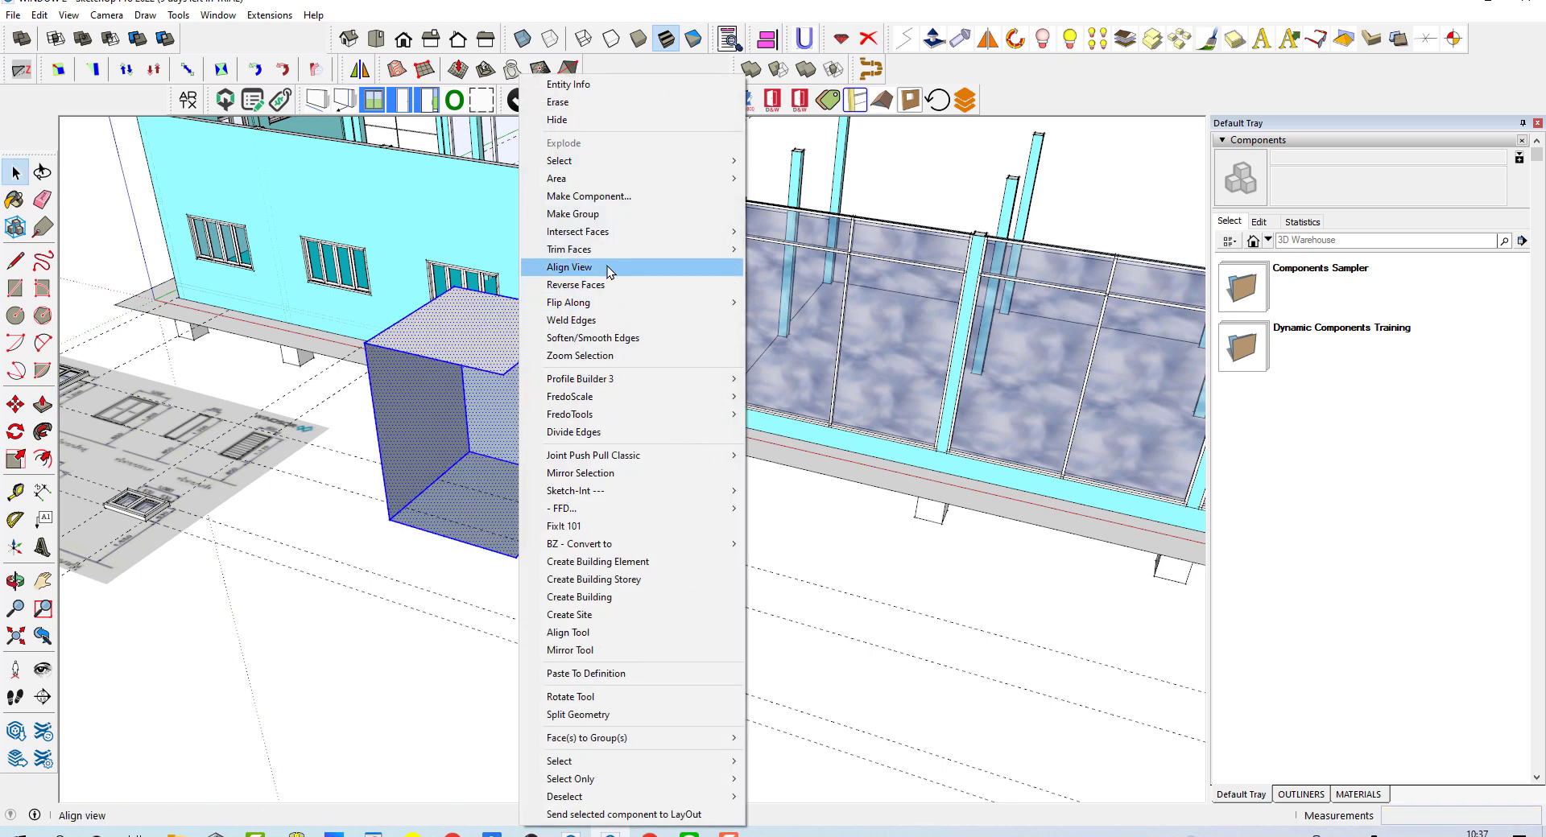
left_click(563, 285)
middle_click_drag(563, 285, 561, 533)
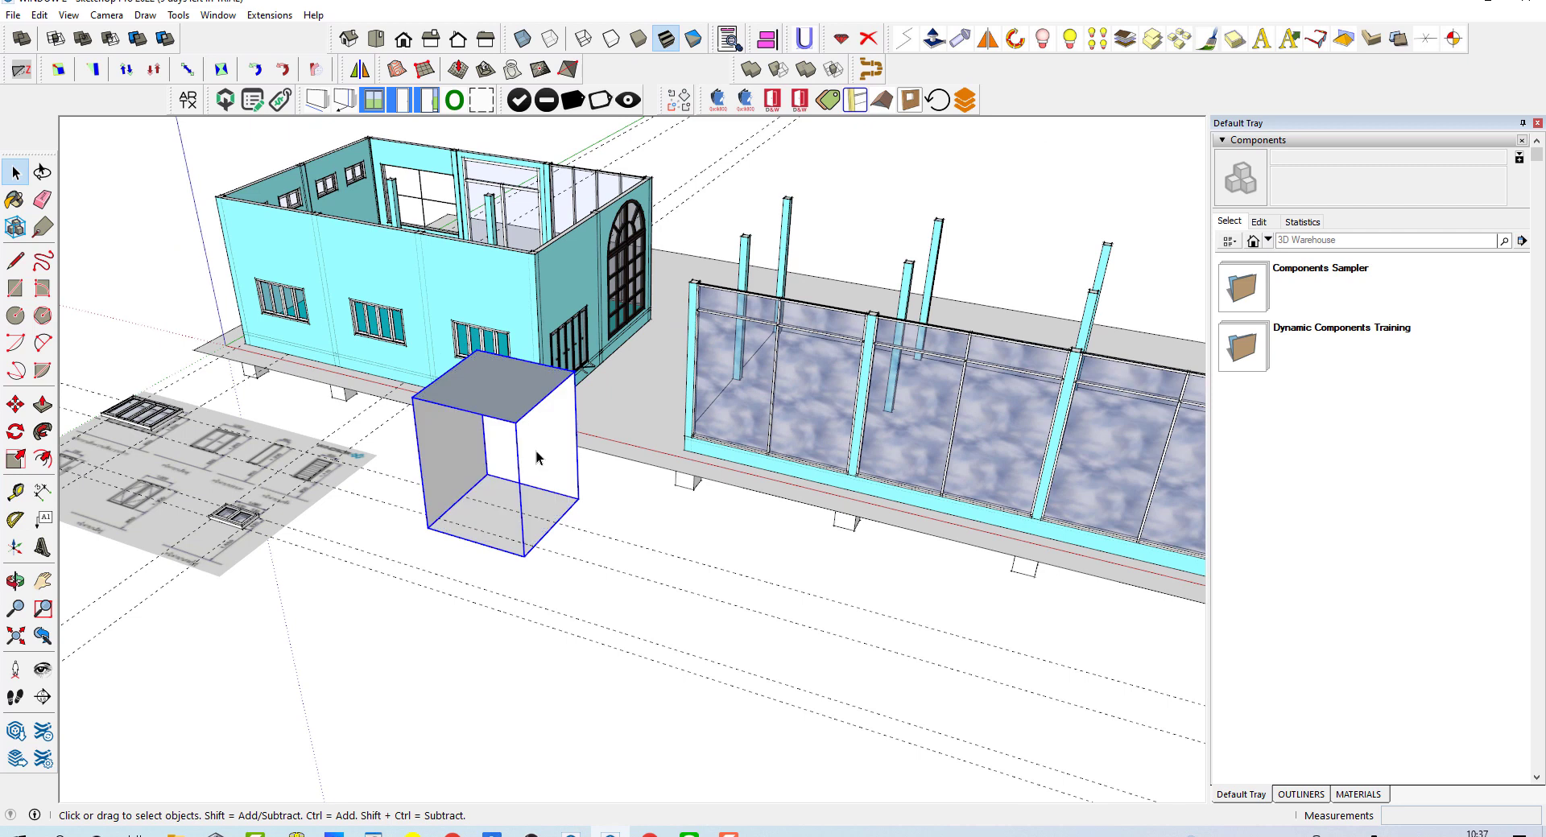
middle_click_drag(535, 452, 656, 499)
left_click(656, 499)
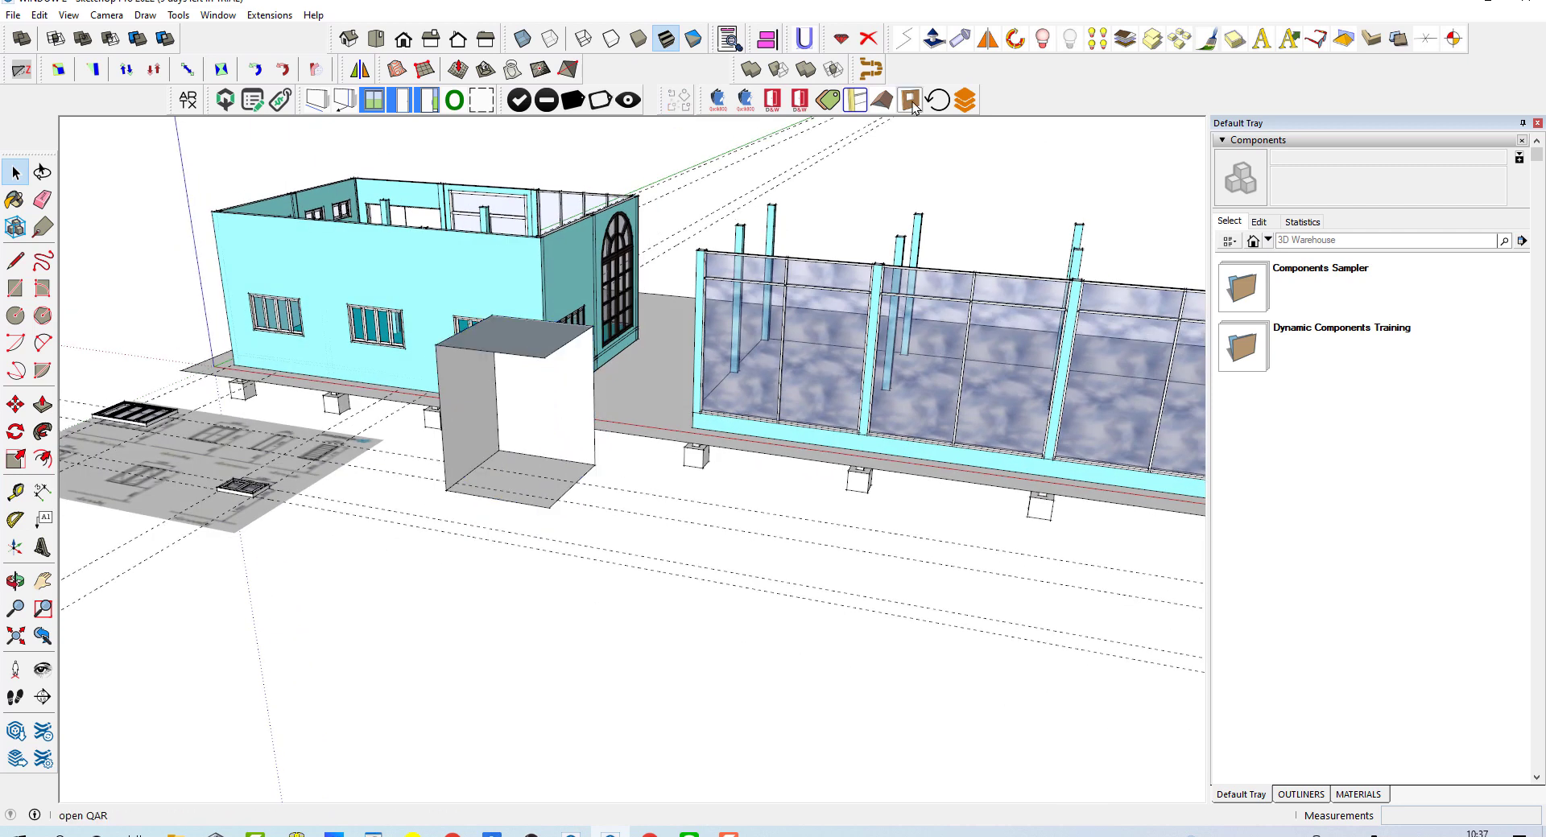
- Open the sanitary fixture palette, choose Flush Tank, then insert a Basin into the box room
left_click(911, 102)
left_click_drag(219, 94, 793, 307)
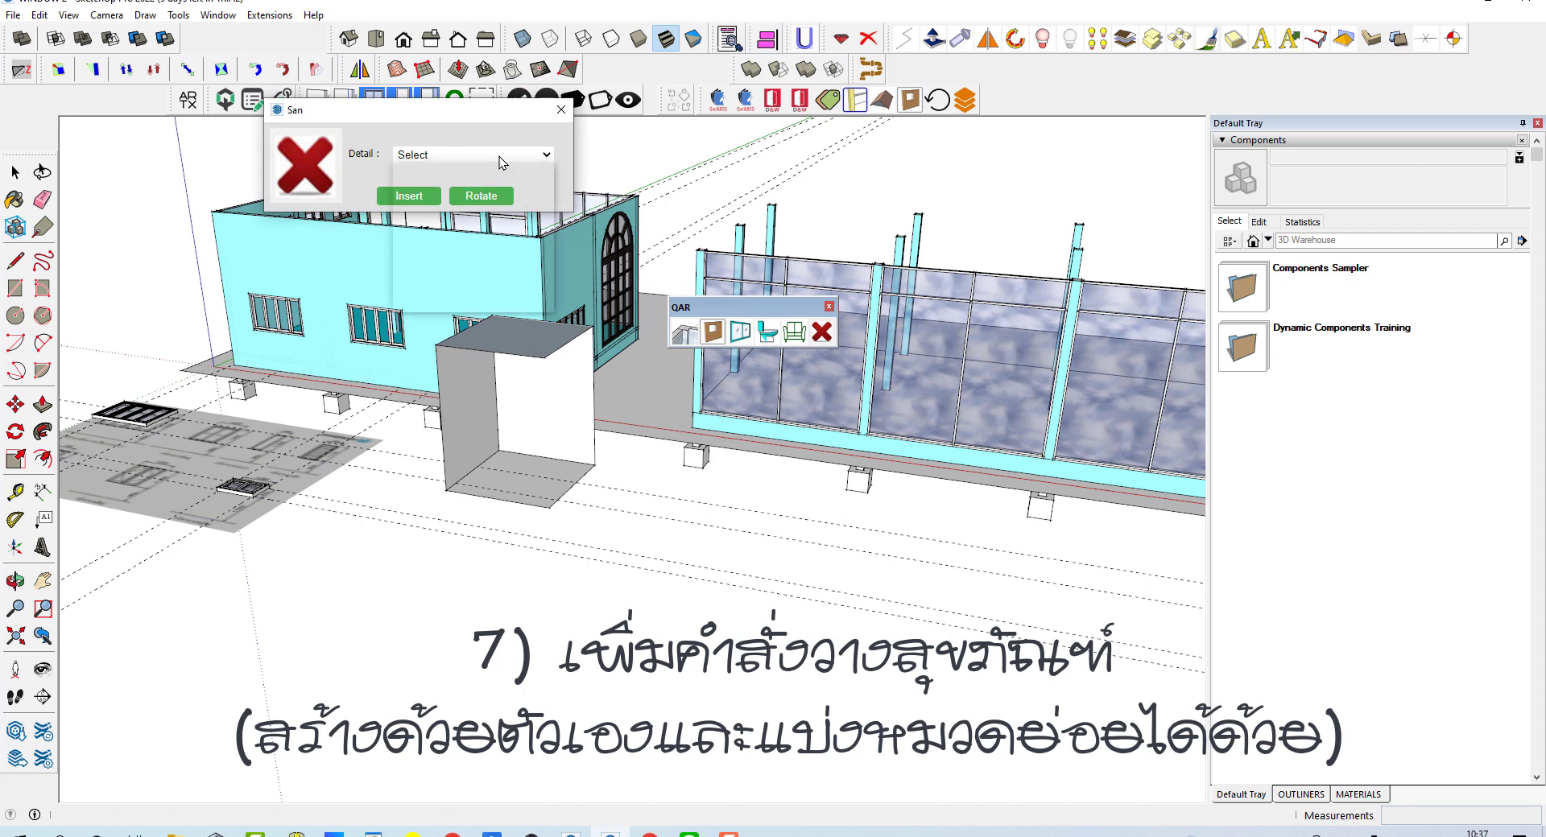
left_click(499, 156)
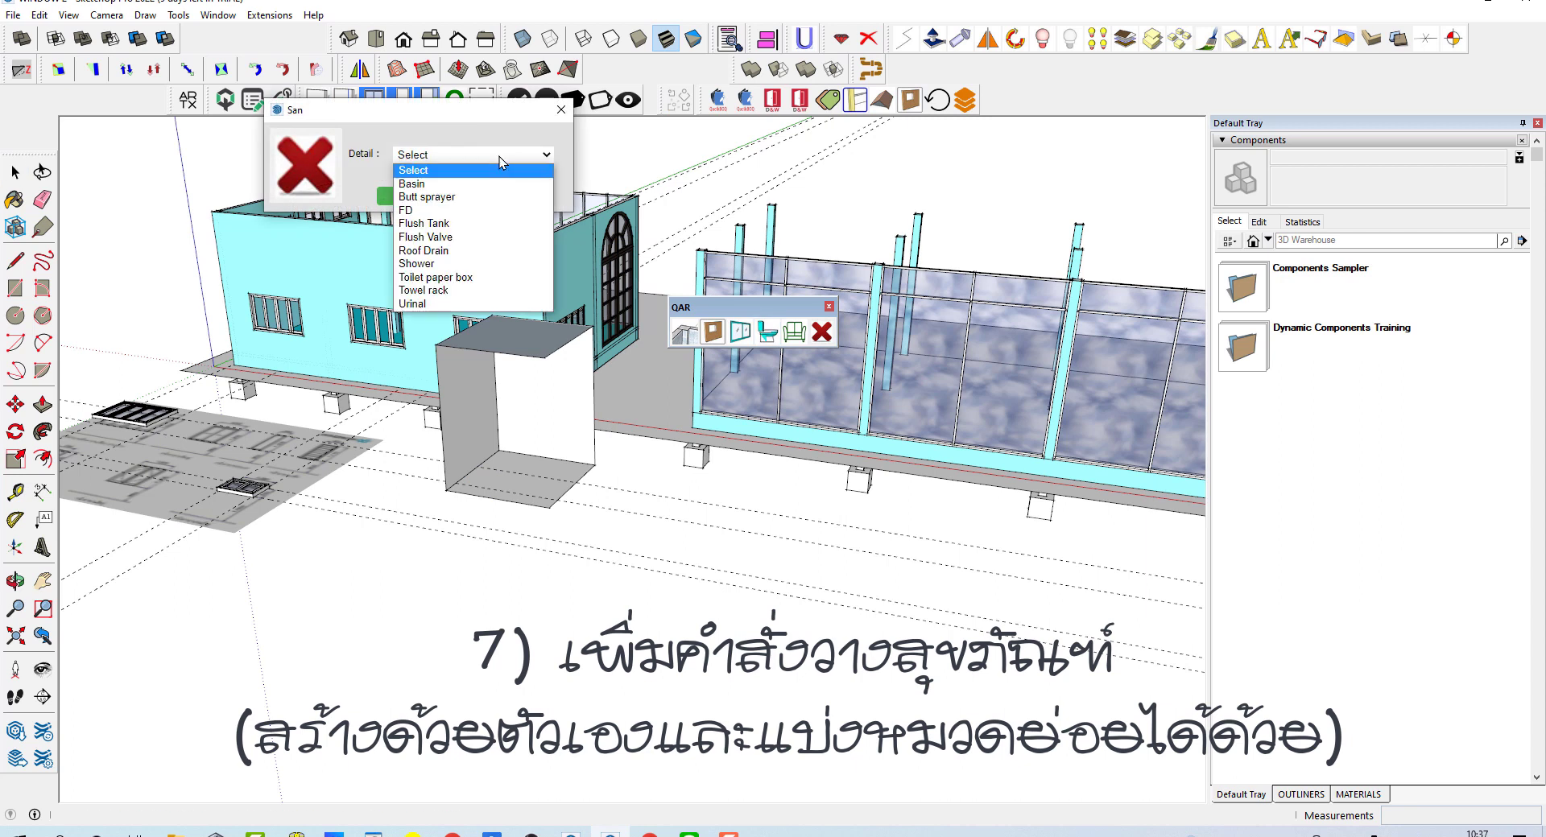
left_click(452, 223)
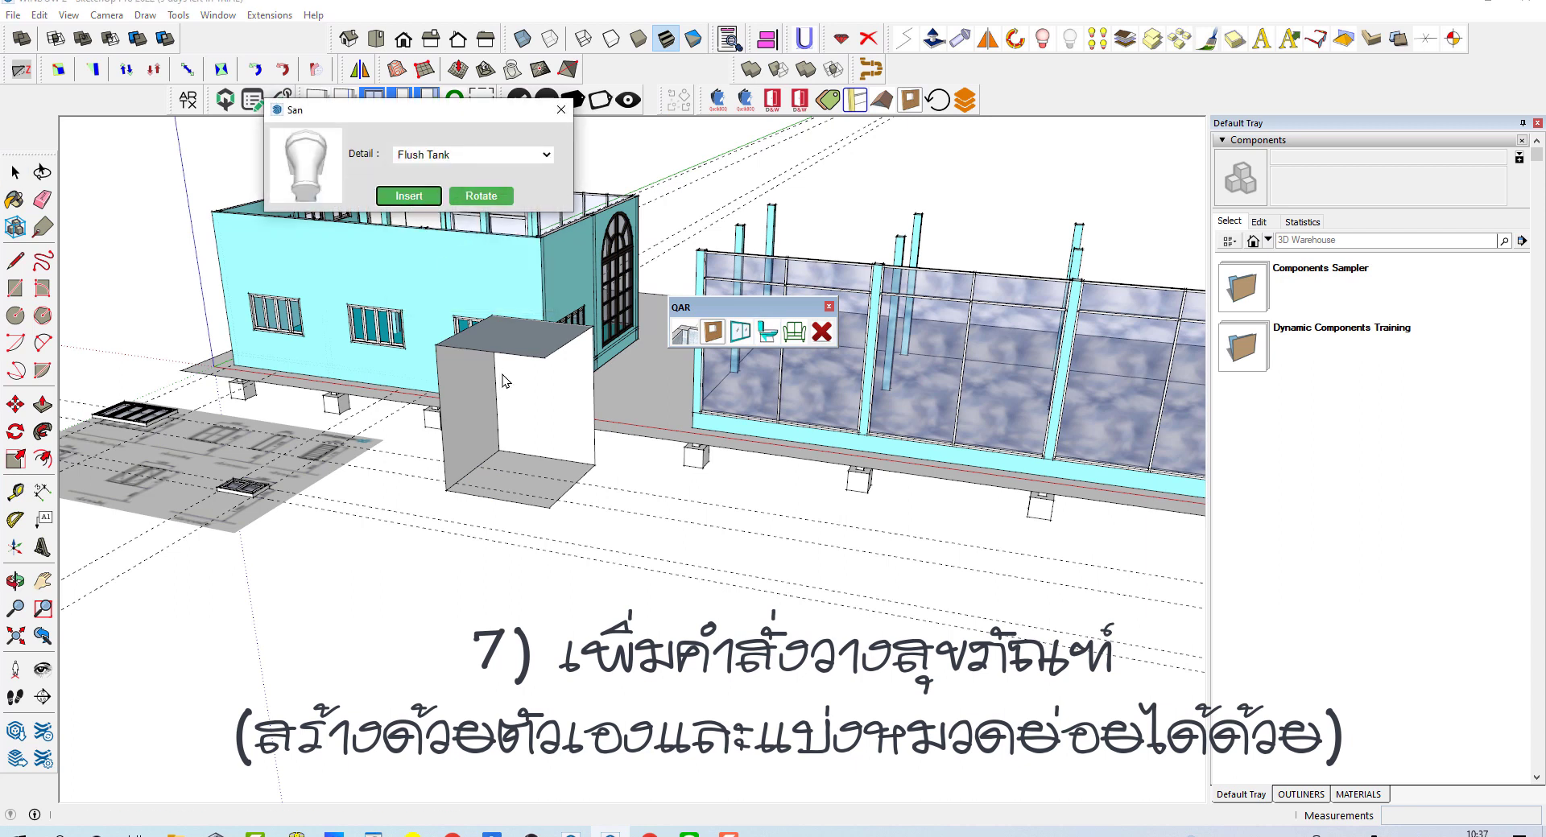
scroll(503, 375, "up", 3)
scroll(525, 471, "up", 2)
scroll(533, 504, "down", 1)
scroll(523, 450, "down", 1)
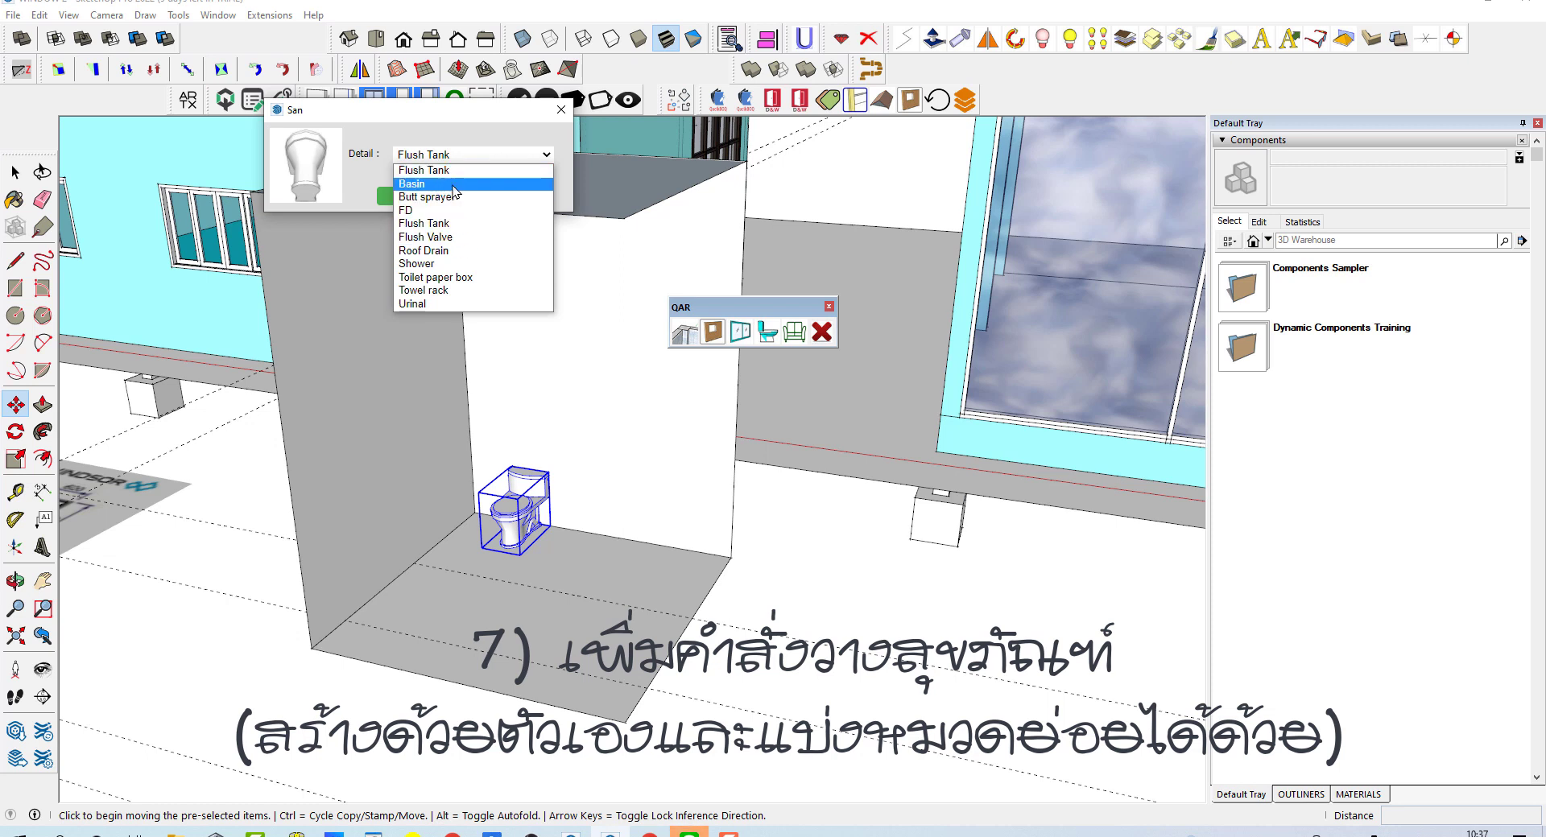
left_click(451, 183)
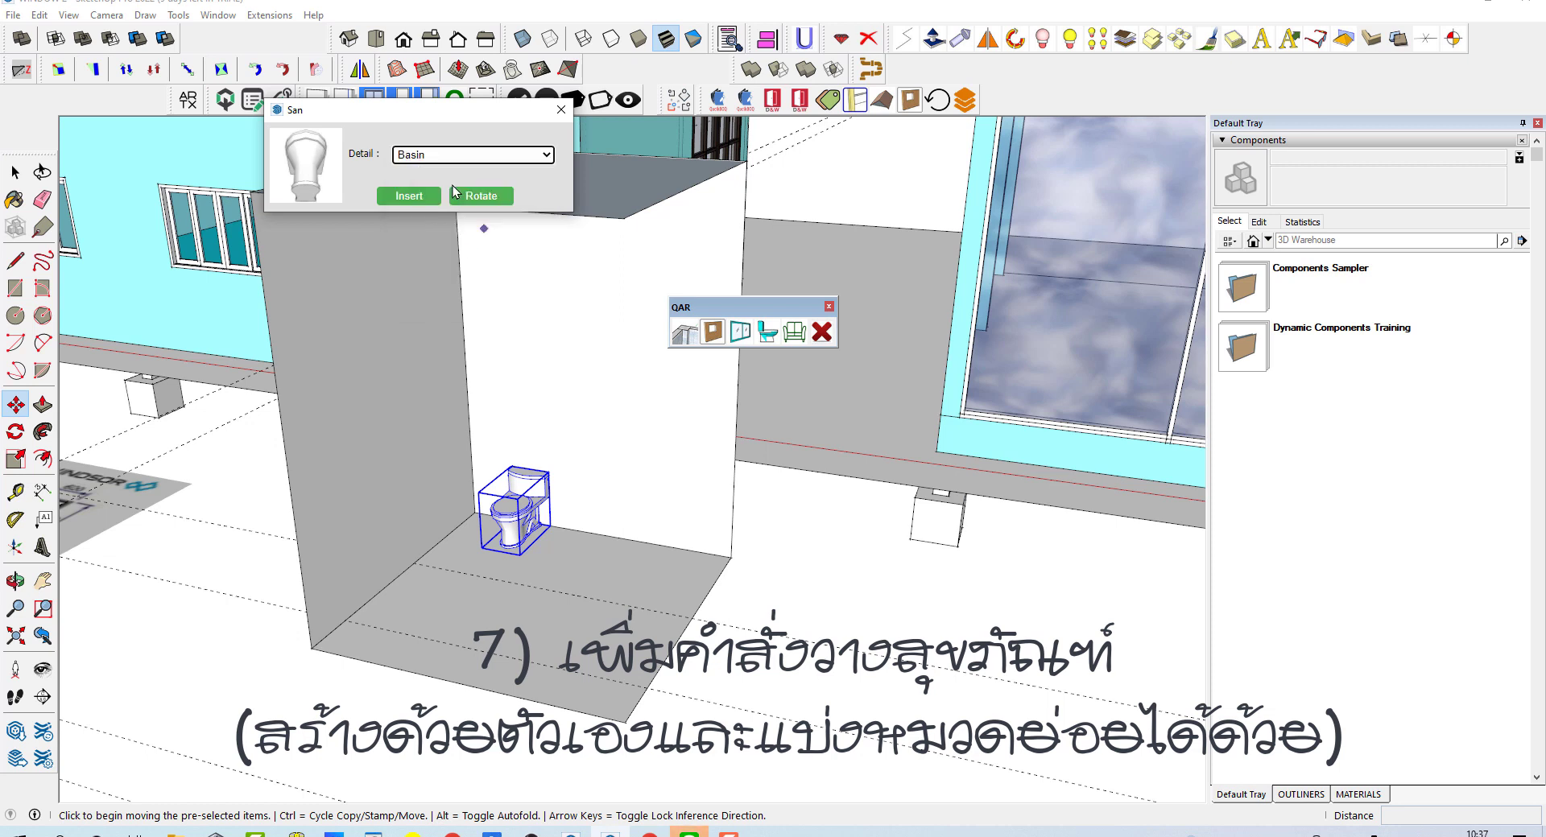
left_click(412, 198)
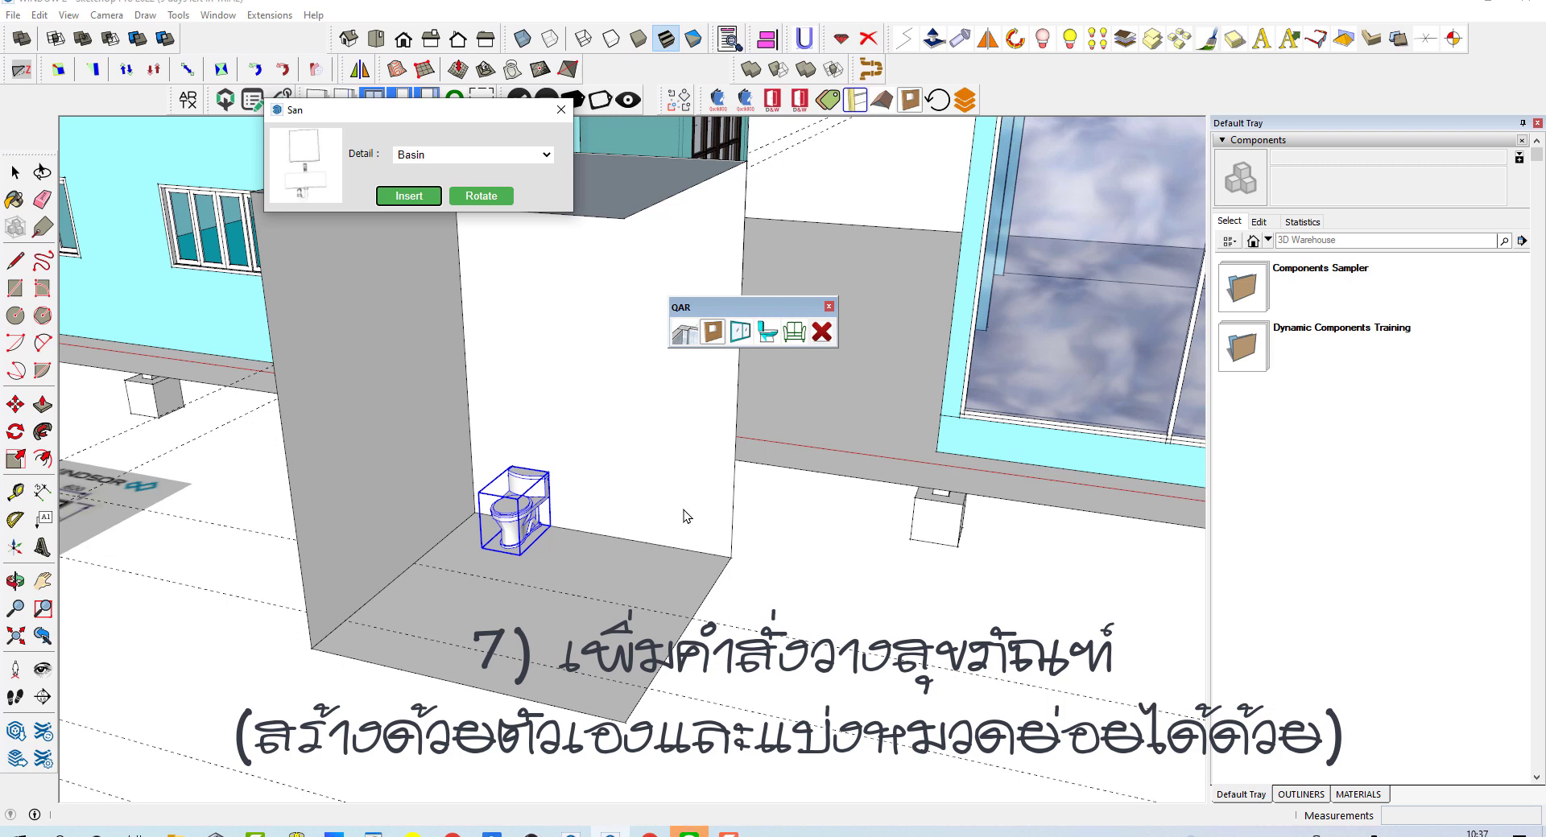
- Insert a Shower against the room's left wall
left_click(442, 155)
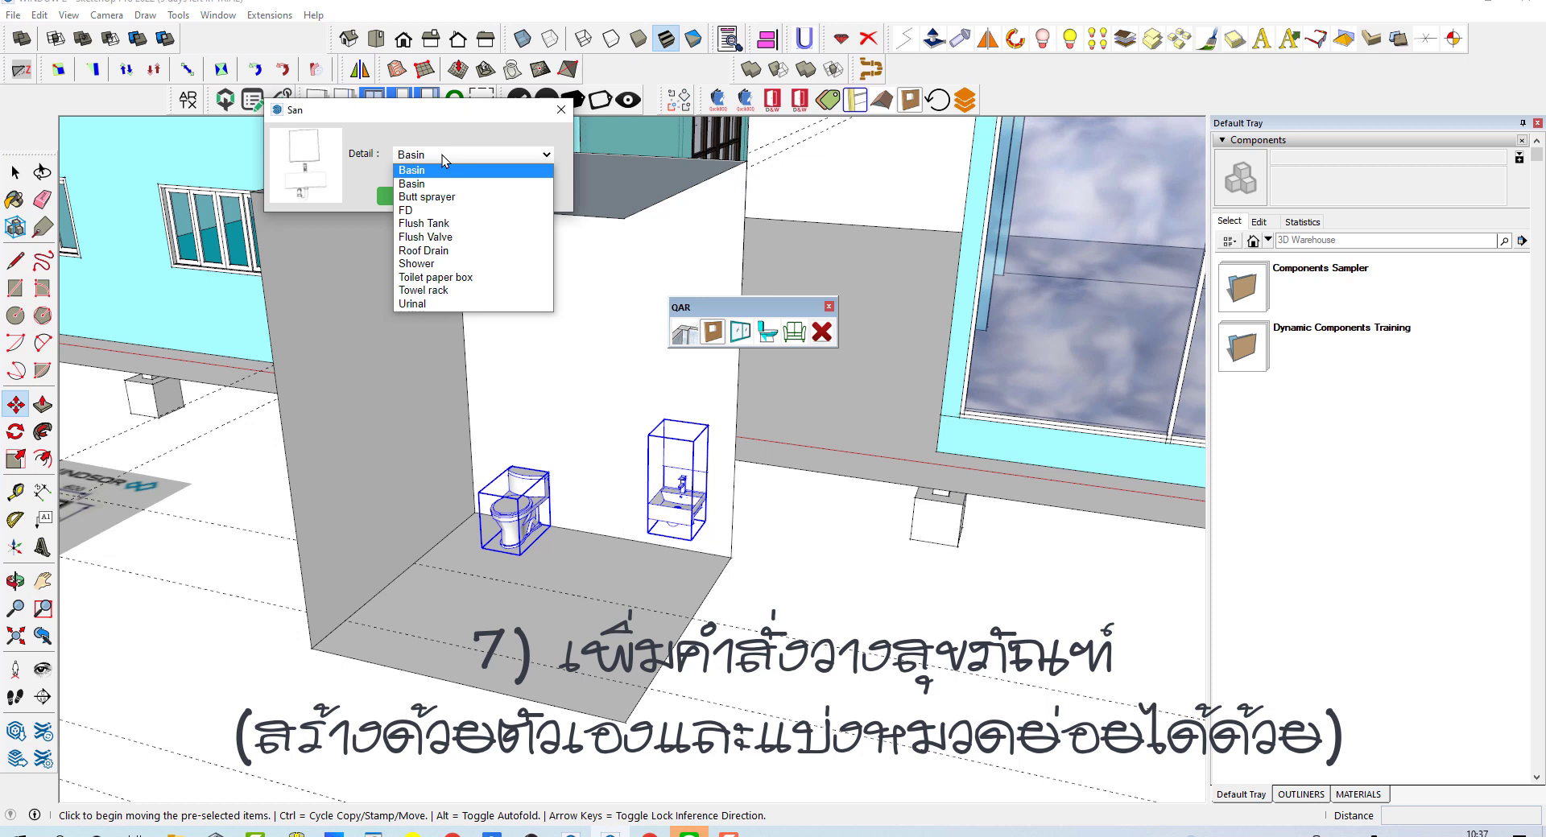
left_click(449, 264)
key("Tab")
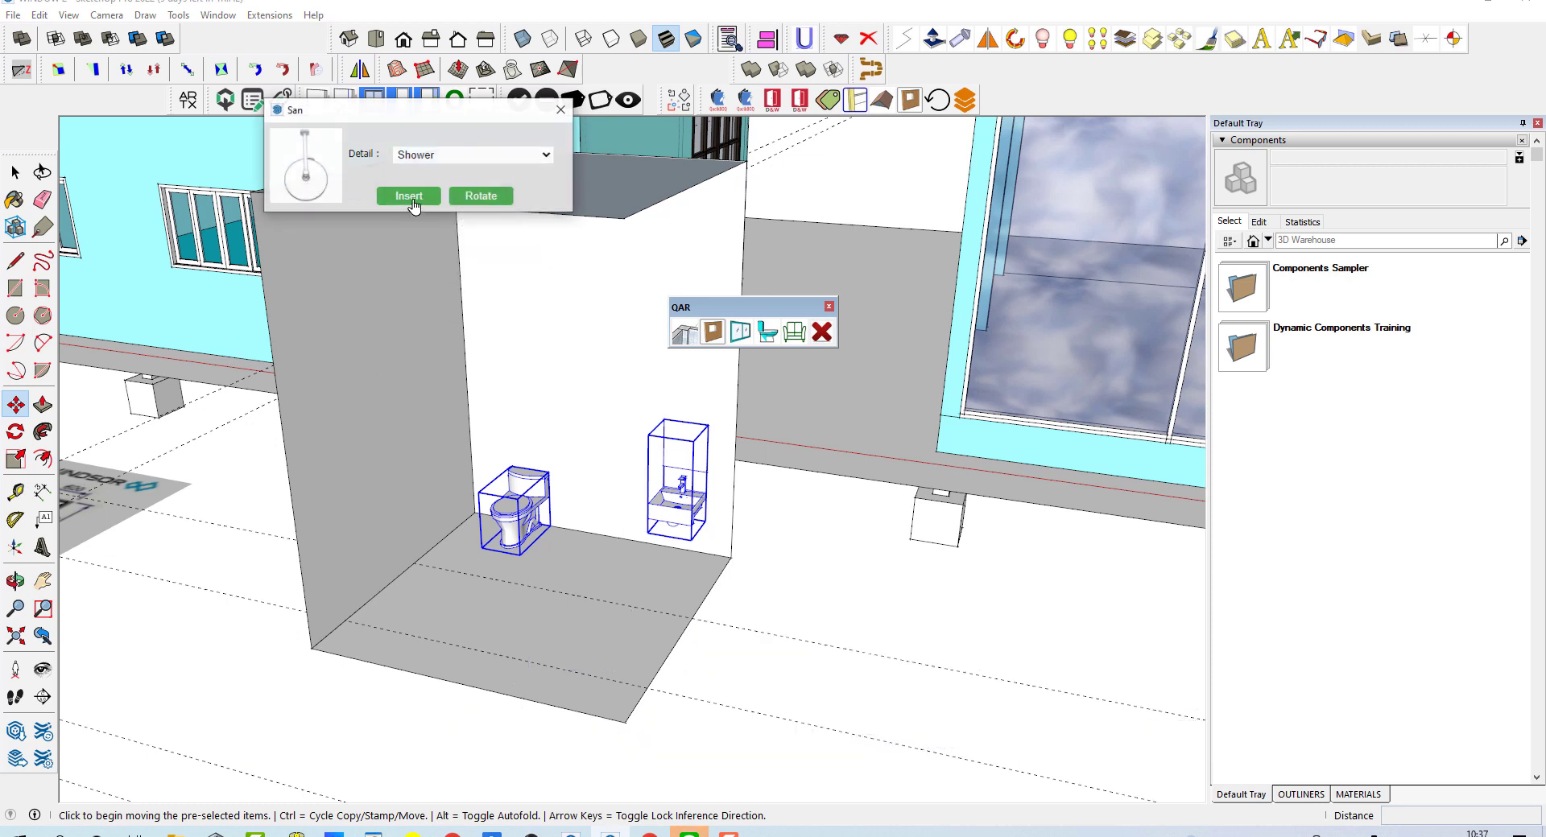
key("Return")
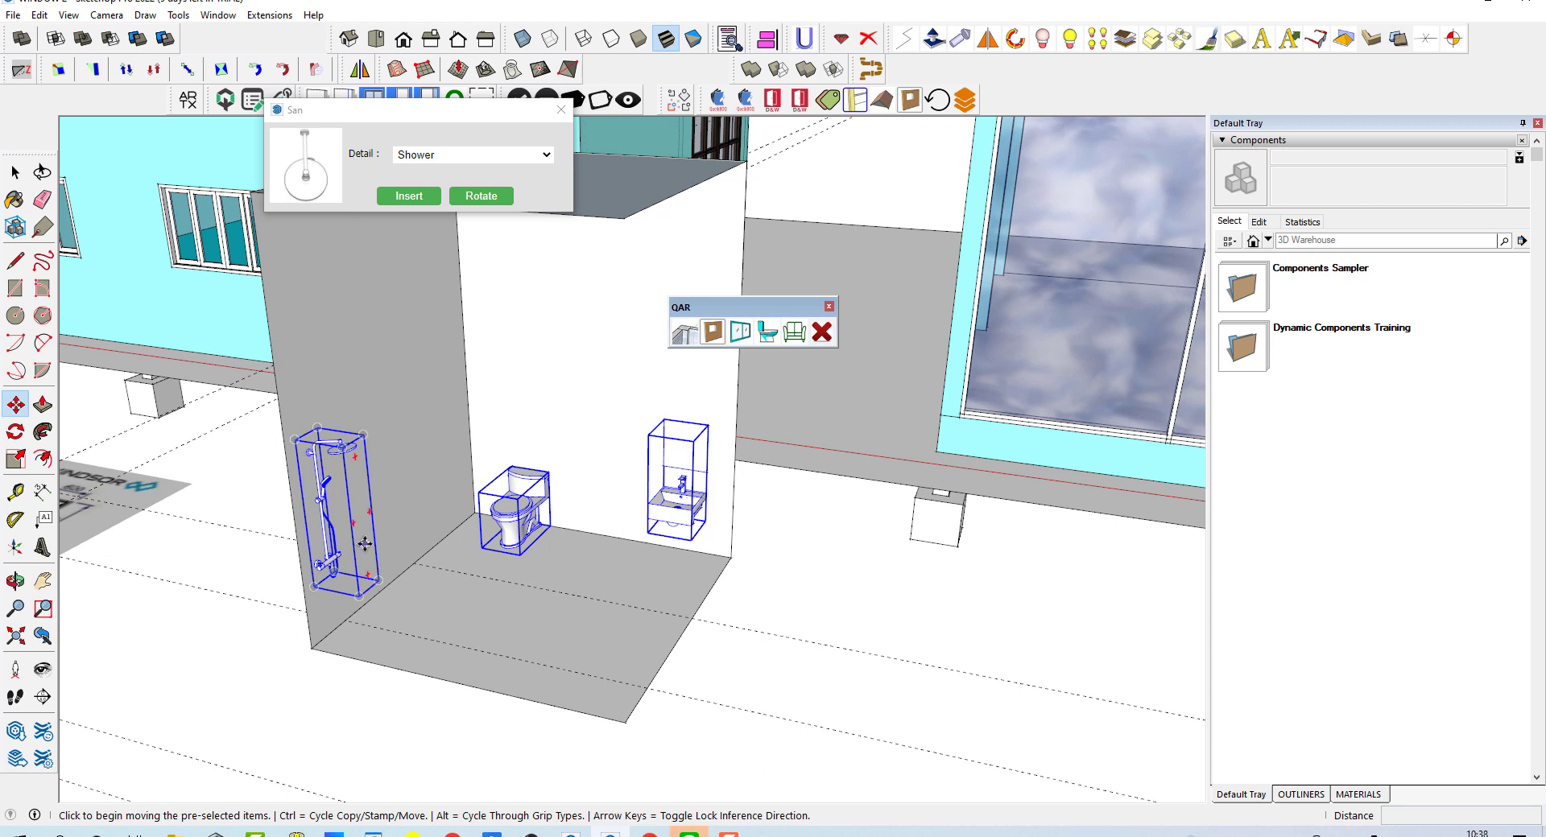
left_click(368, 568)
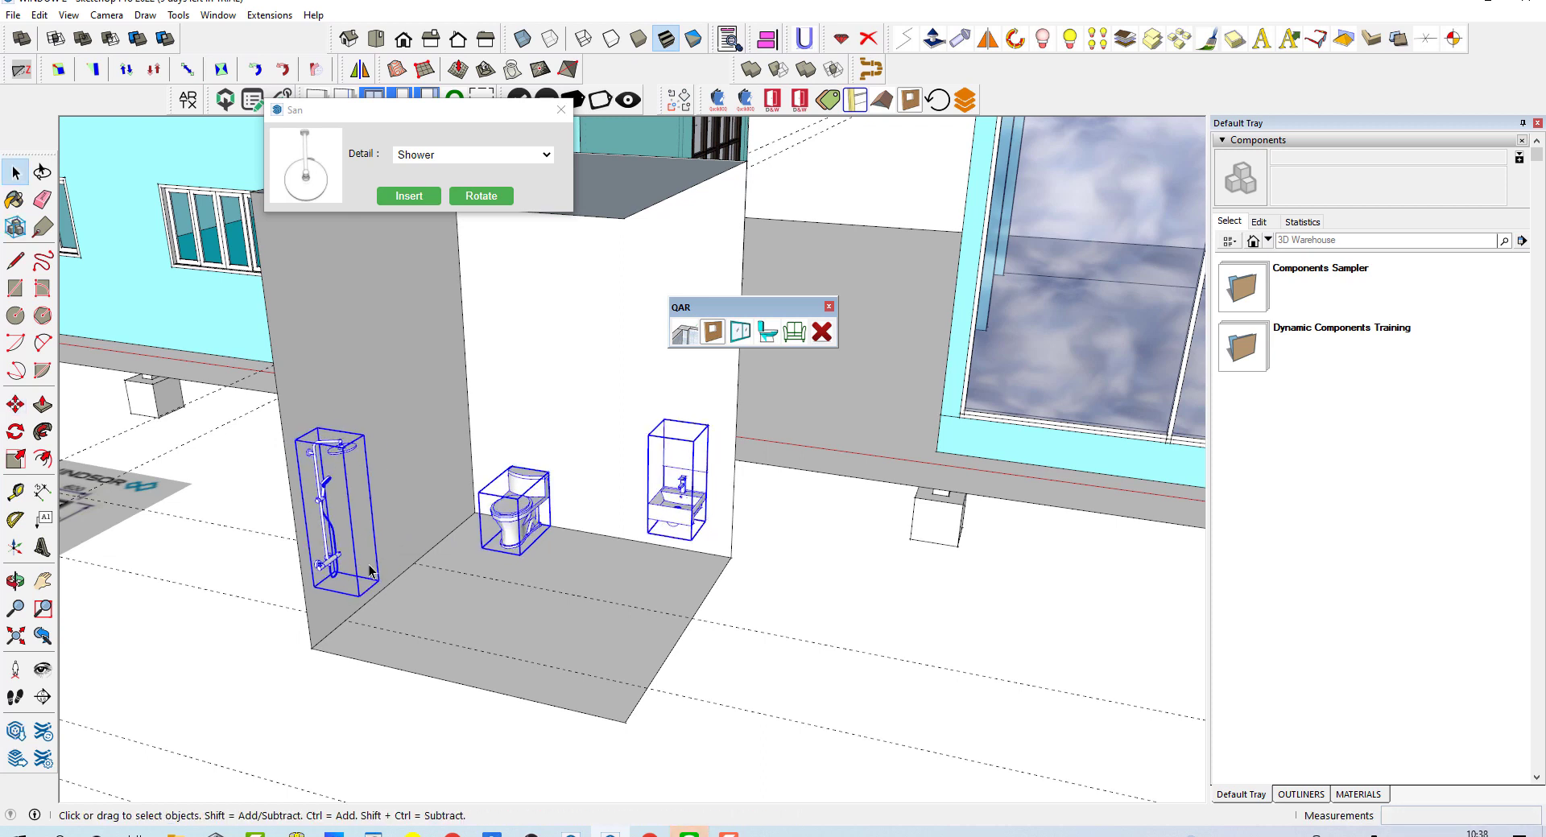
left_click(288, 624)
- Add a Toilet paper box and a Butt sprayer beside the toilet
left_click(470, 157)
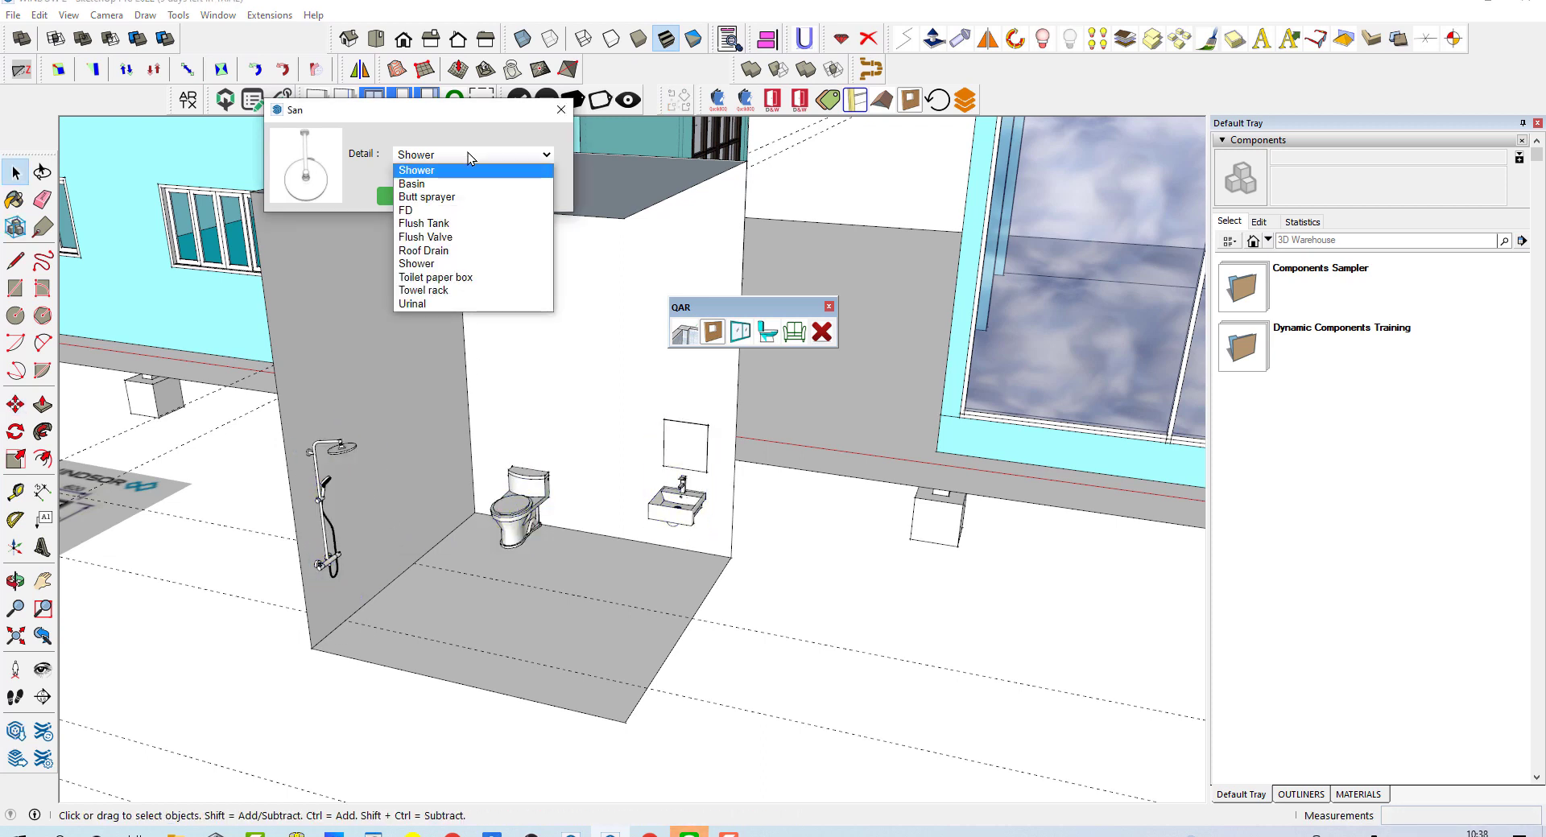
left_click(449, 277)
scroll(504, 458, "up", 2)
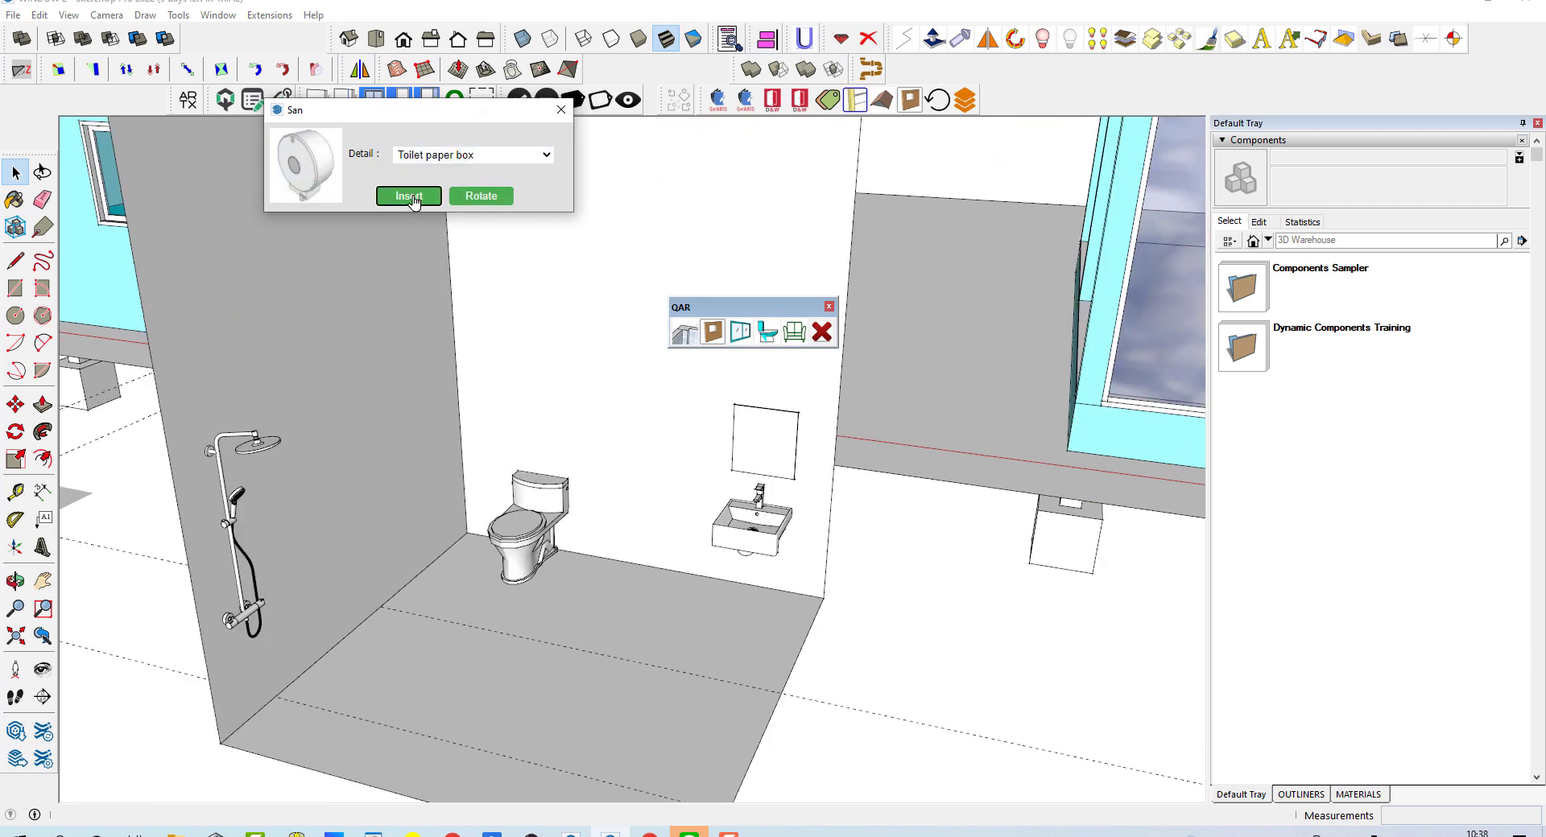
key("Return")
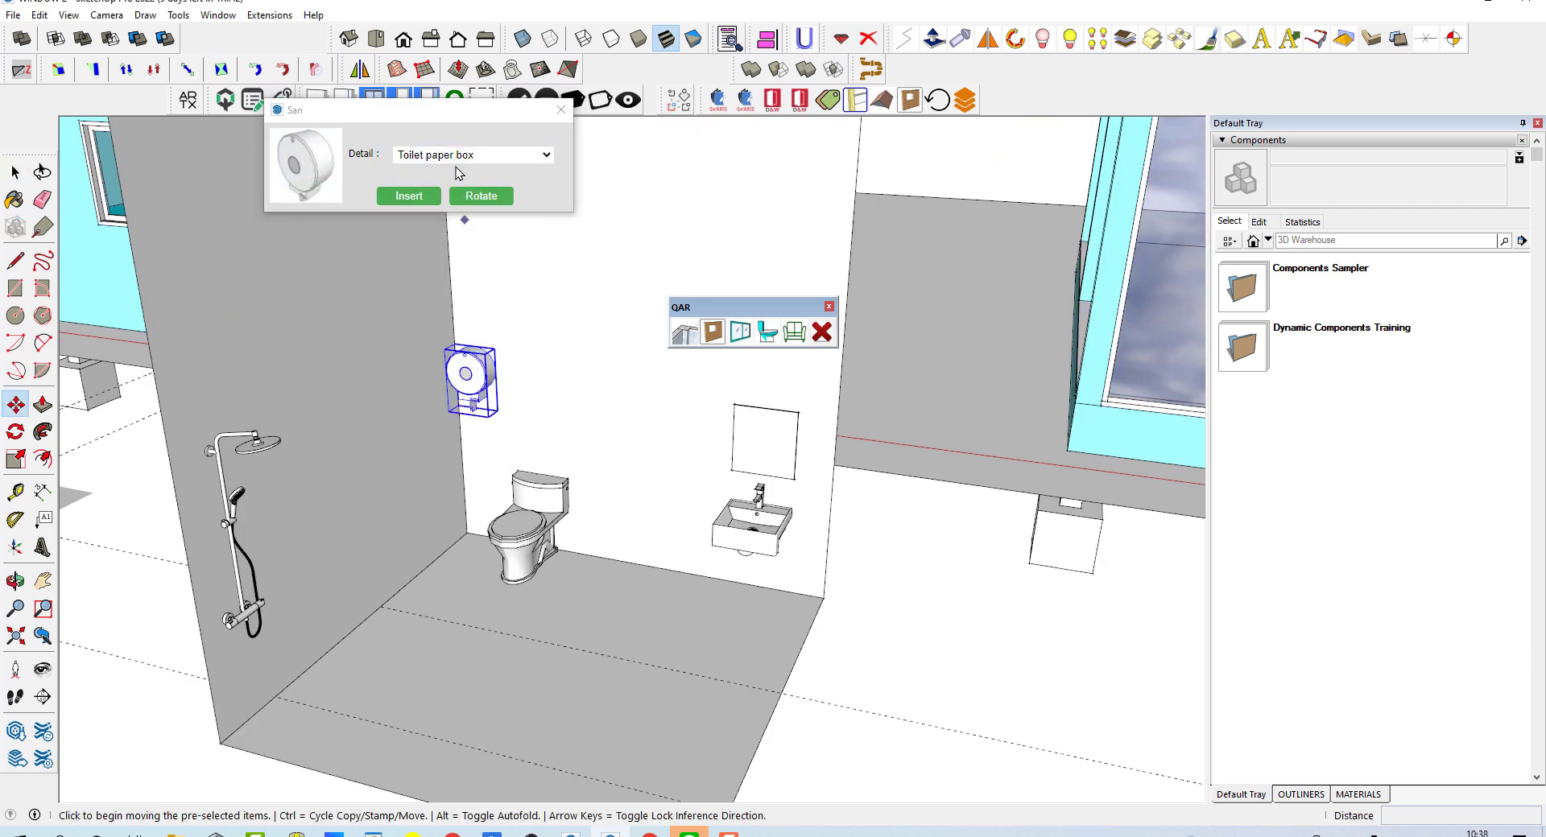
left_click(456, 156)
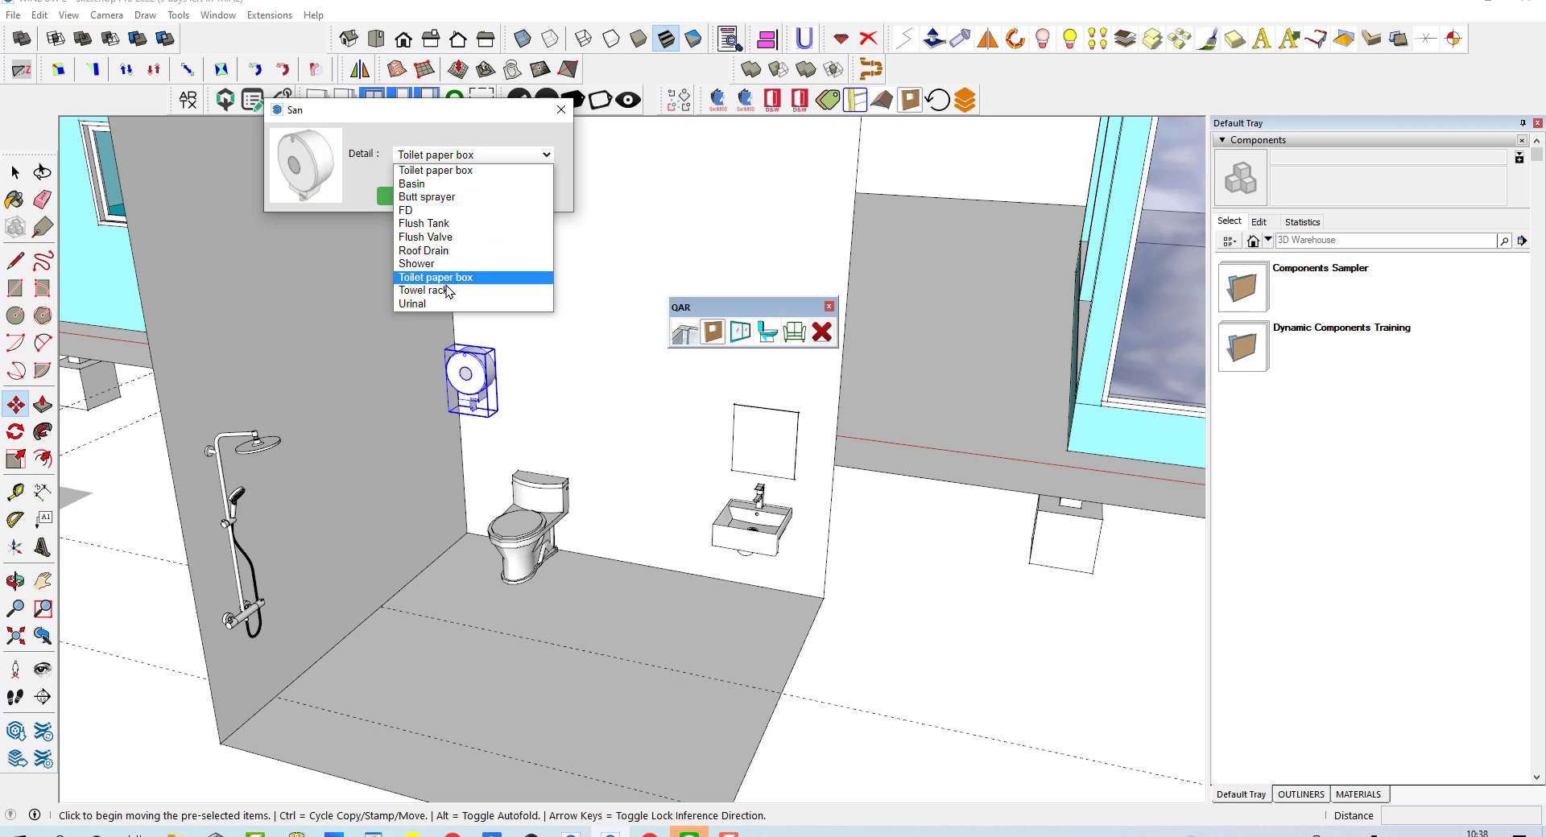
left_click(445, 198)
scroll(581, 510, "up", 2)
scroll(484, 515, "up", 2)
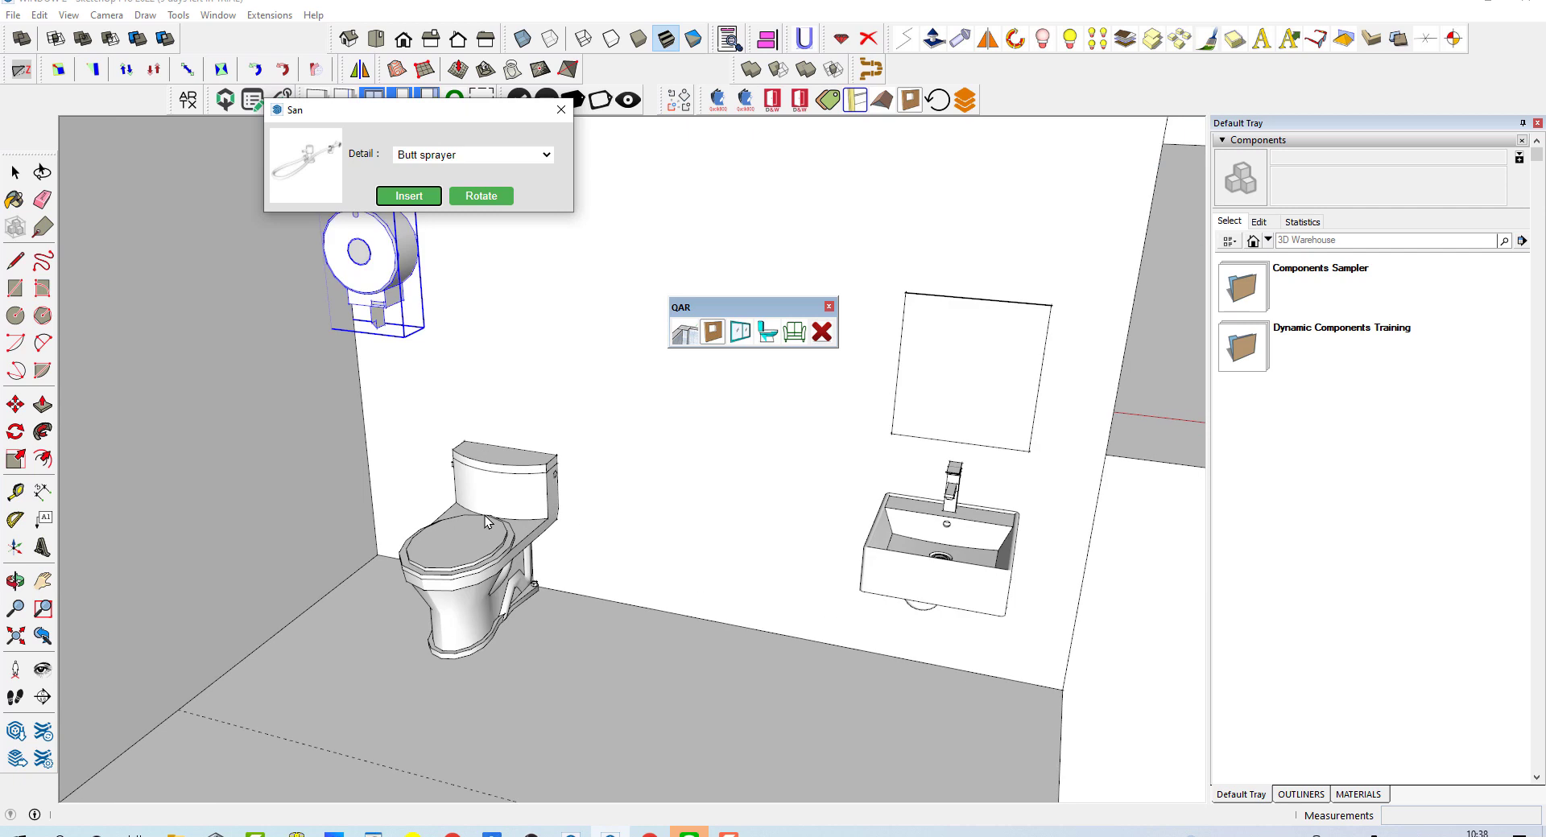
left_click(578, 530)
scroll(578, 539, "down", 3)
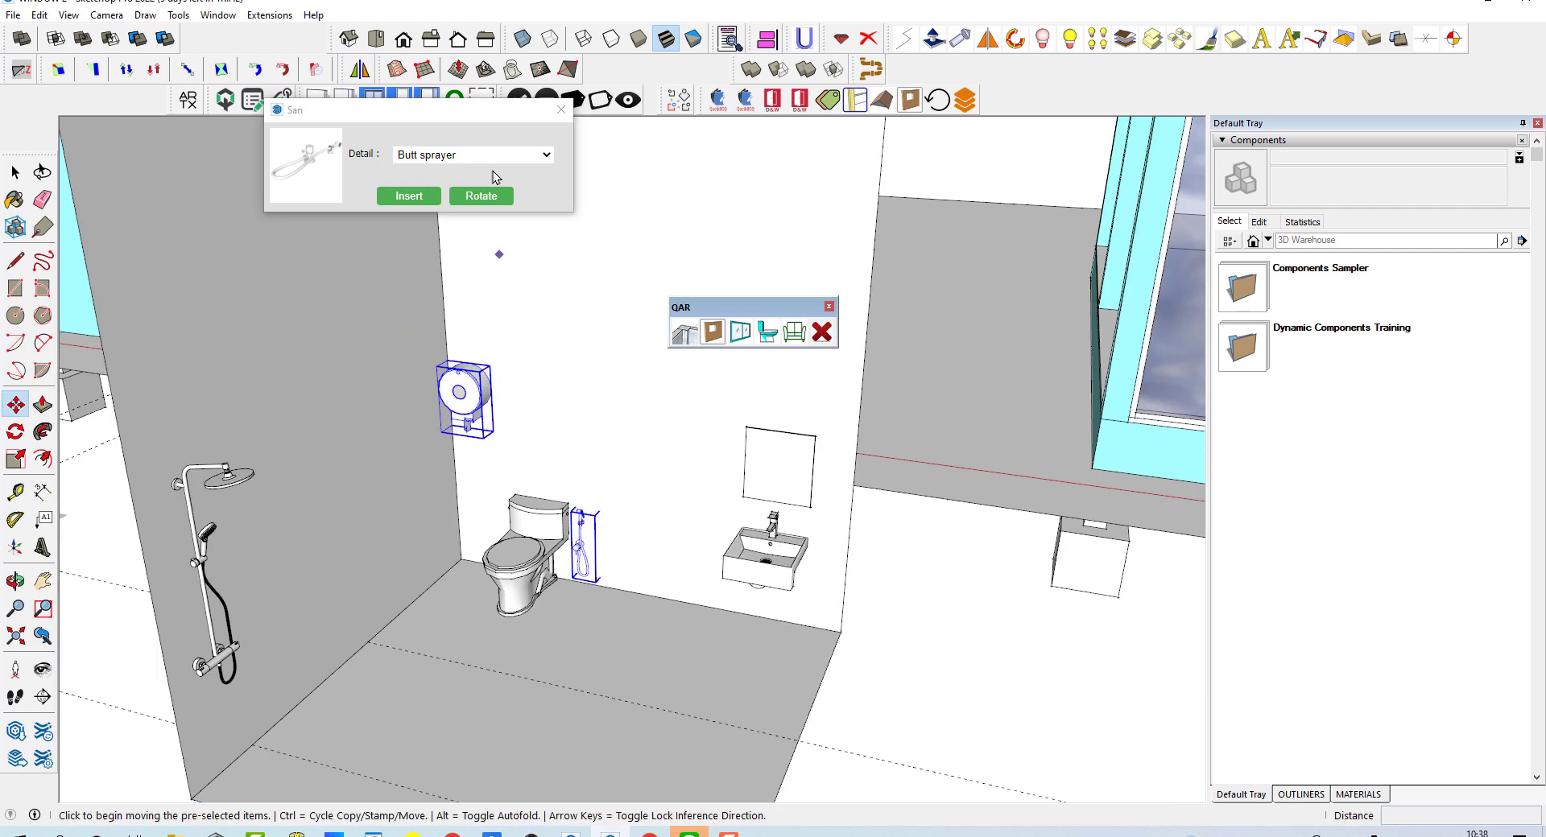
- Place a Towel rack to the left of the mirror
left_click(491, 157)
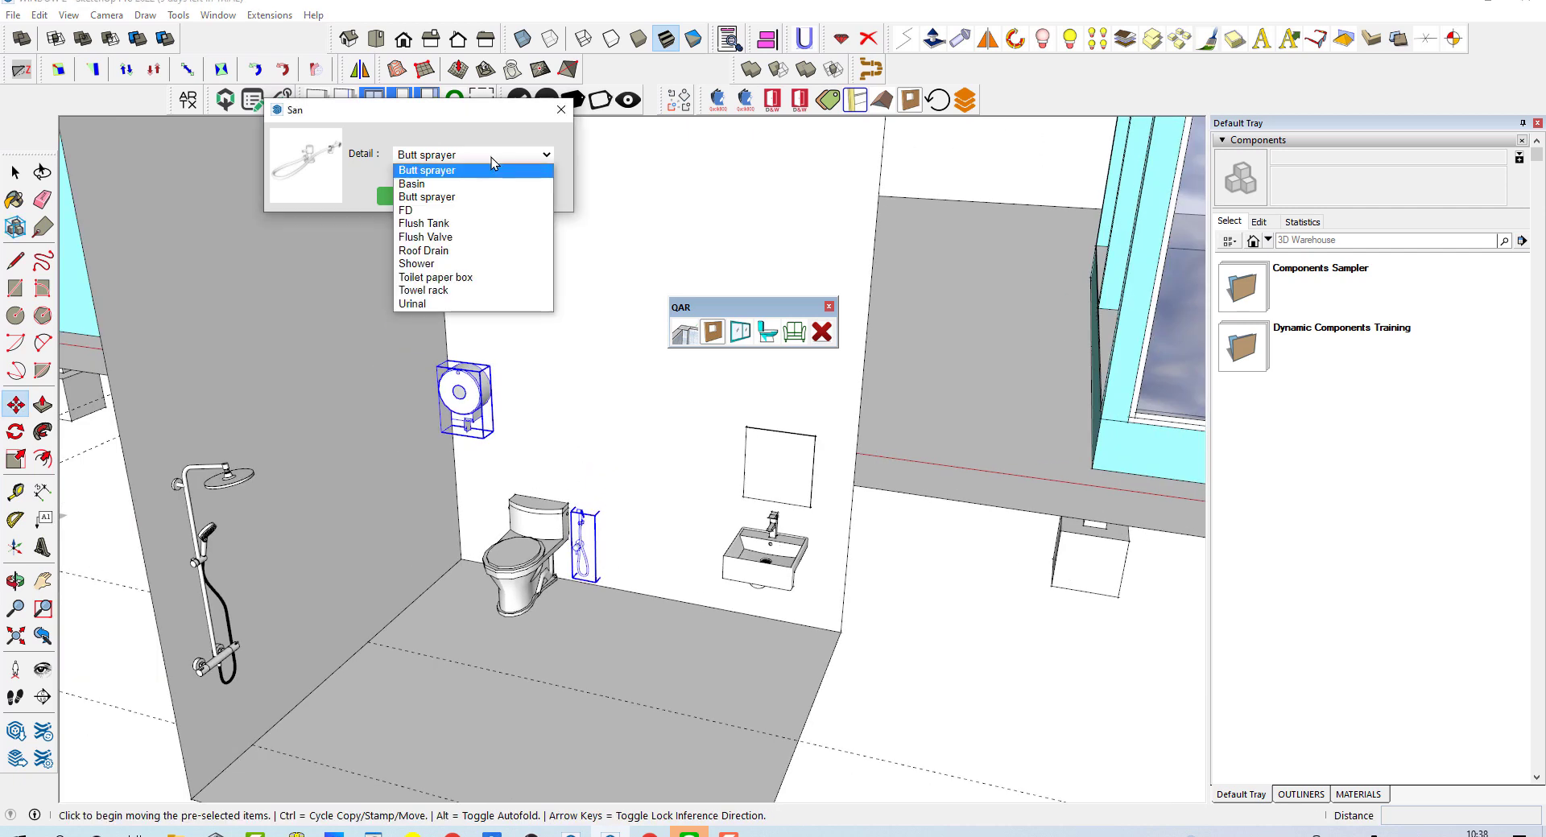
left_click(451, 289)
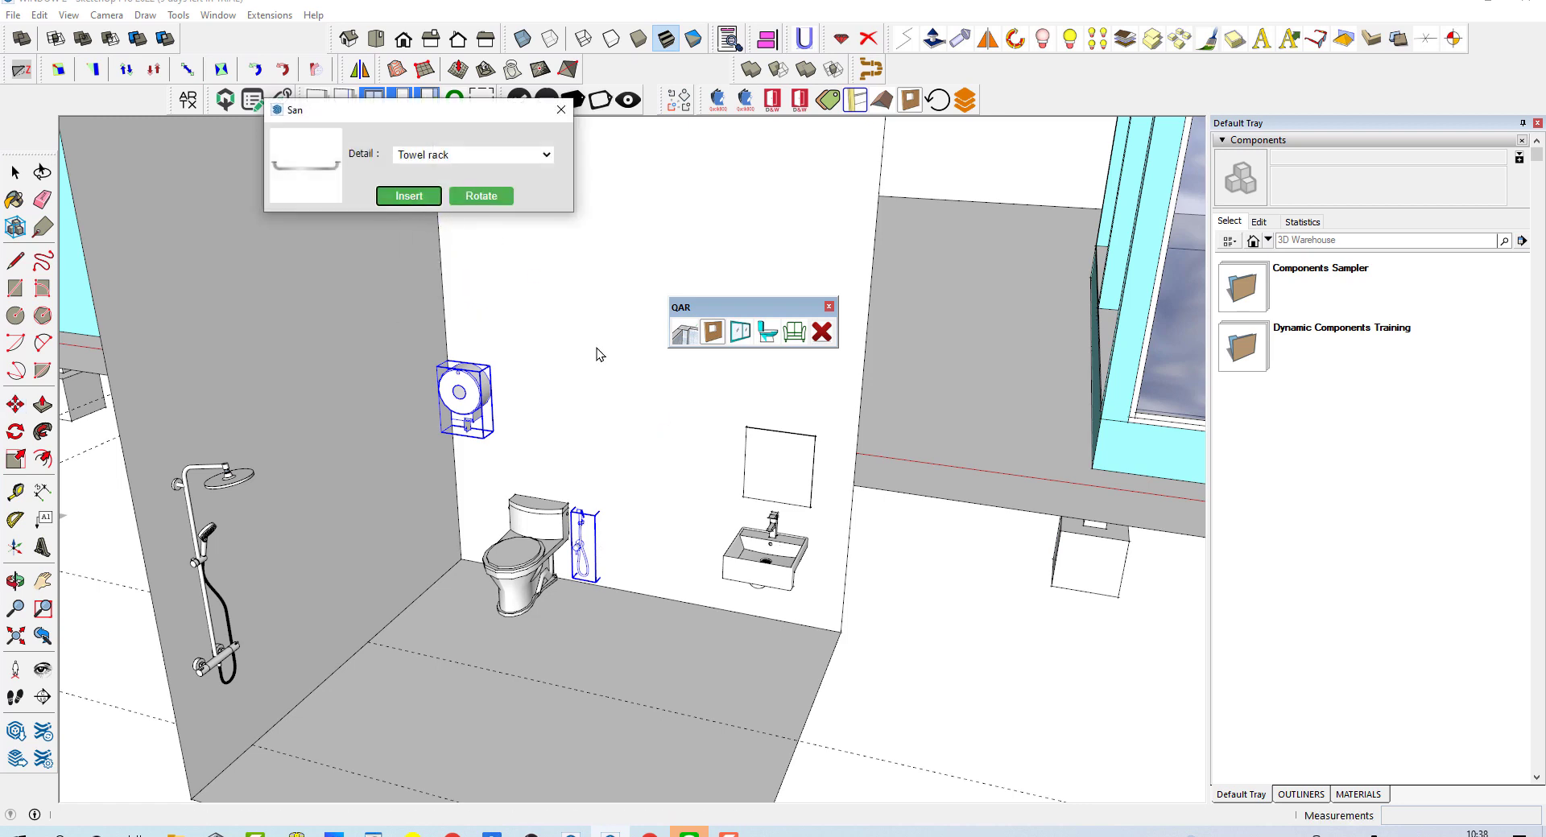
left_click(672, 425)
scroll(763, 601, "down", 3)
- Orbit out to the cyan building and close the sanitary fixtures dialog
middle_click_drag(763, 601, 572, 541)
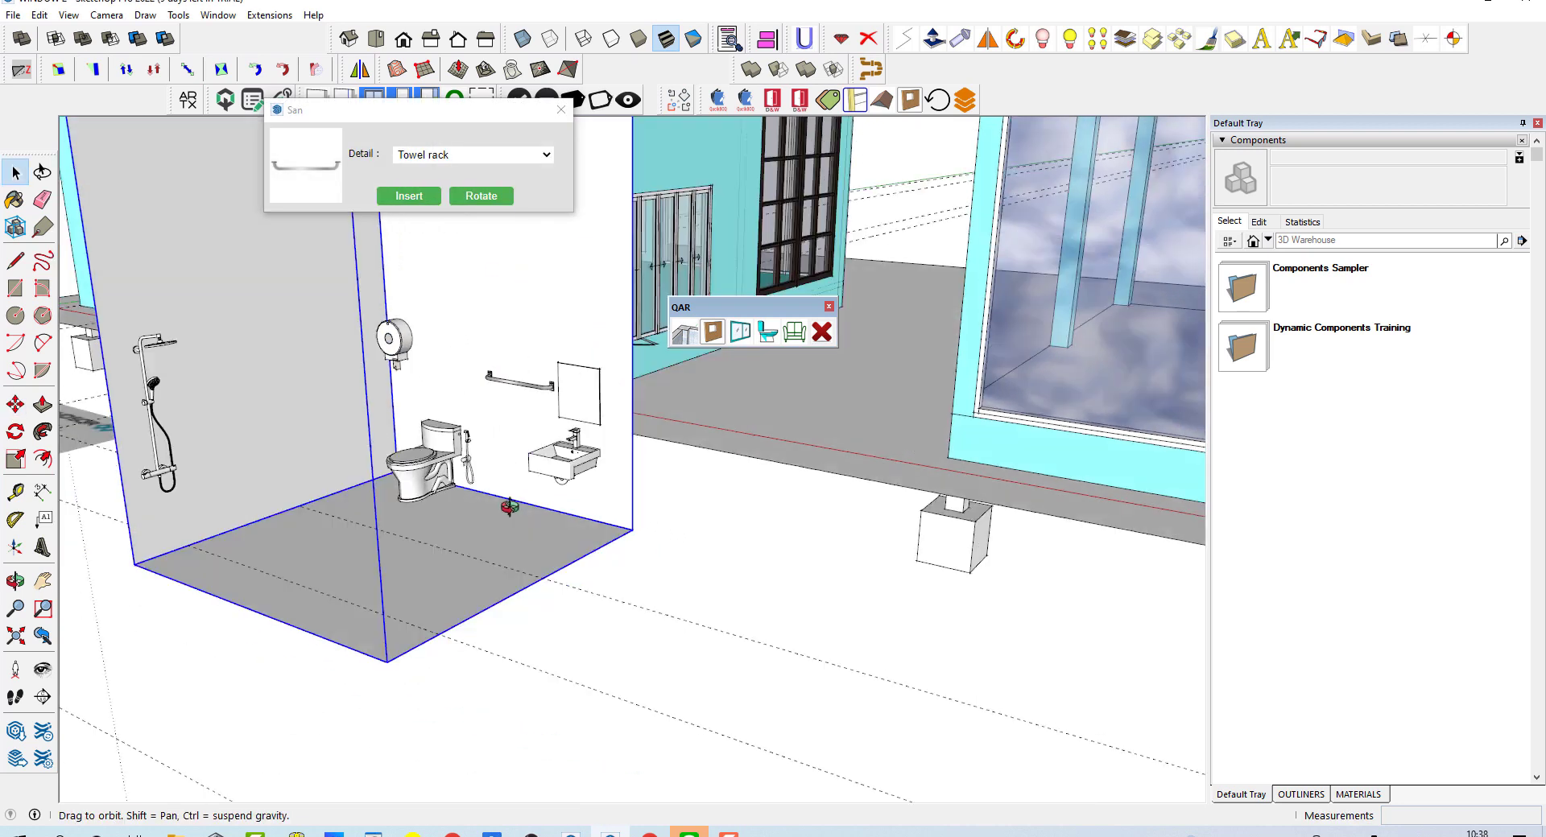
scroll(572, 541, "down", 3)
scroll(509, 464, "down", 3)
middle_click_drag(509, 463, 471, 317)
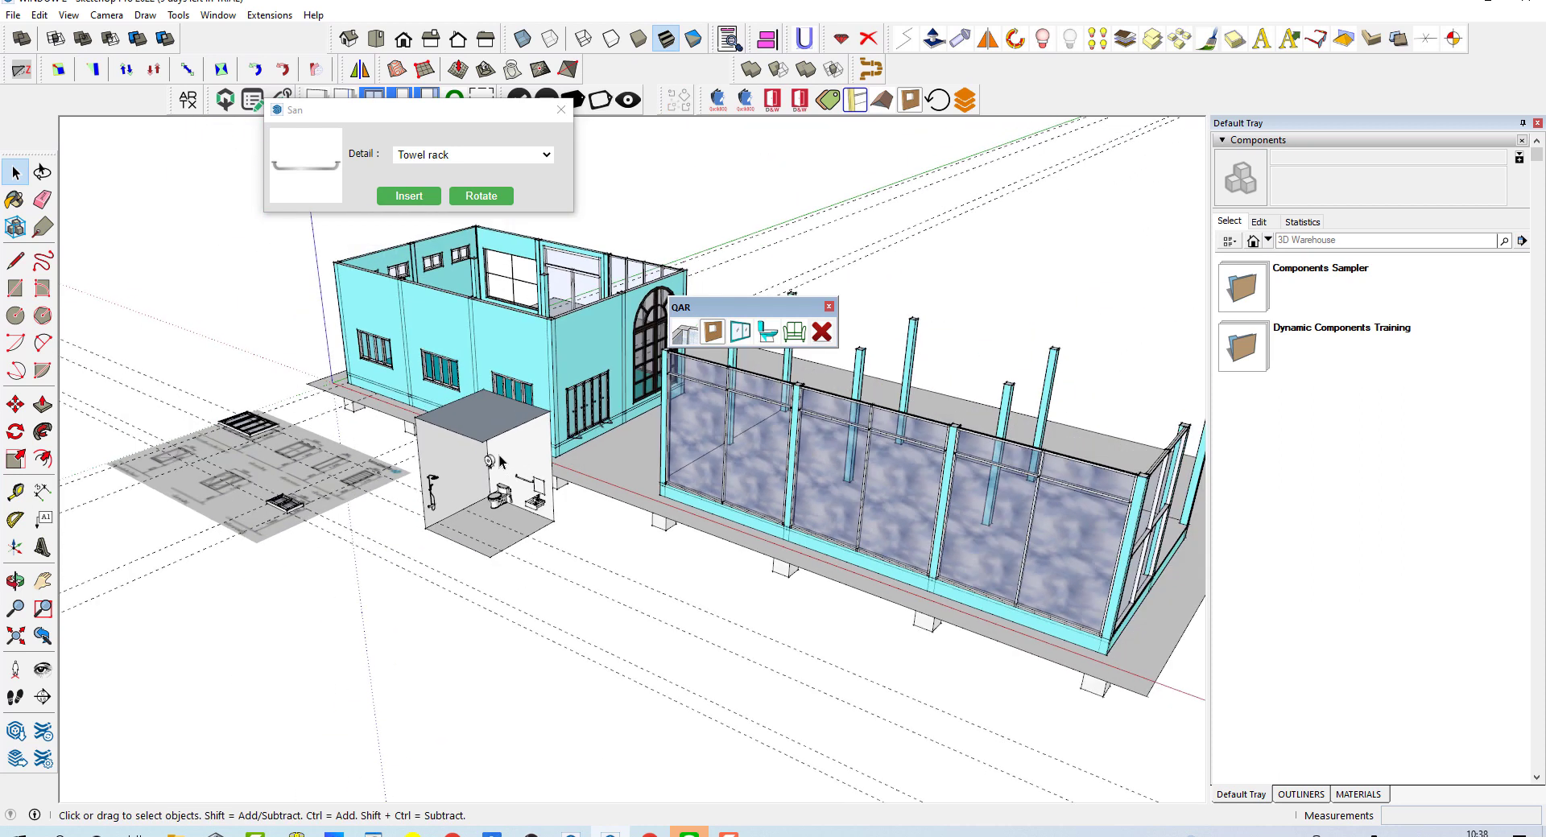
scroll(471, 316, "up", 3)
scroll(471, 316, "up", 3)
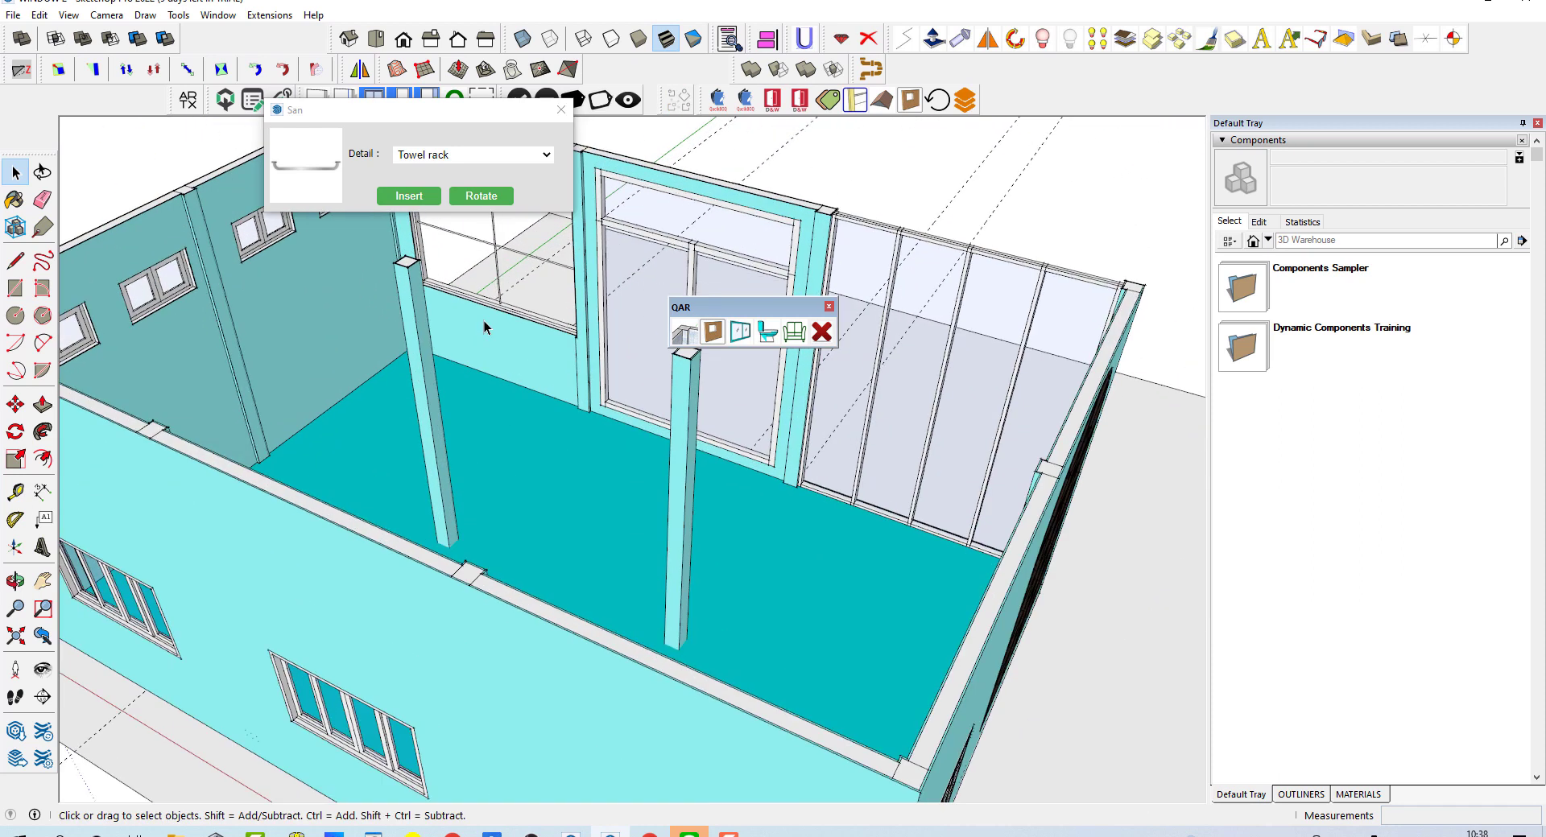
scroll(483, 326, "up", 3)
left_click(557, 112)
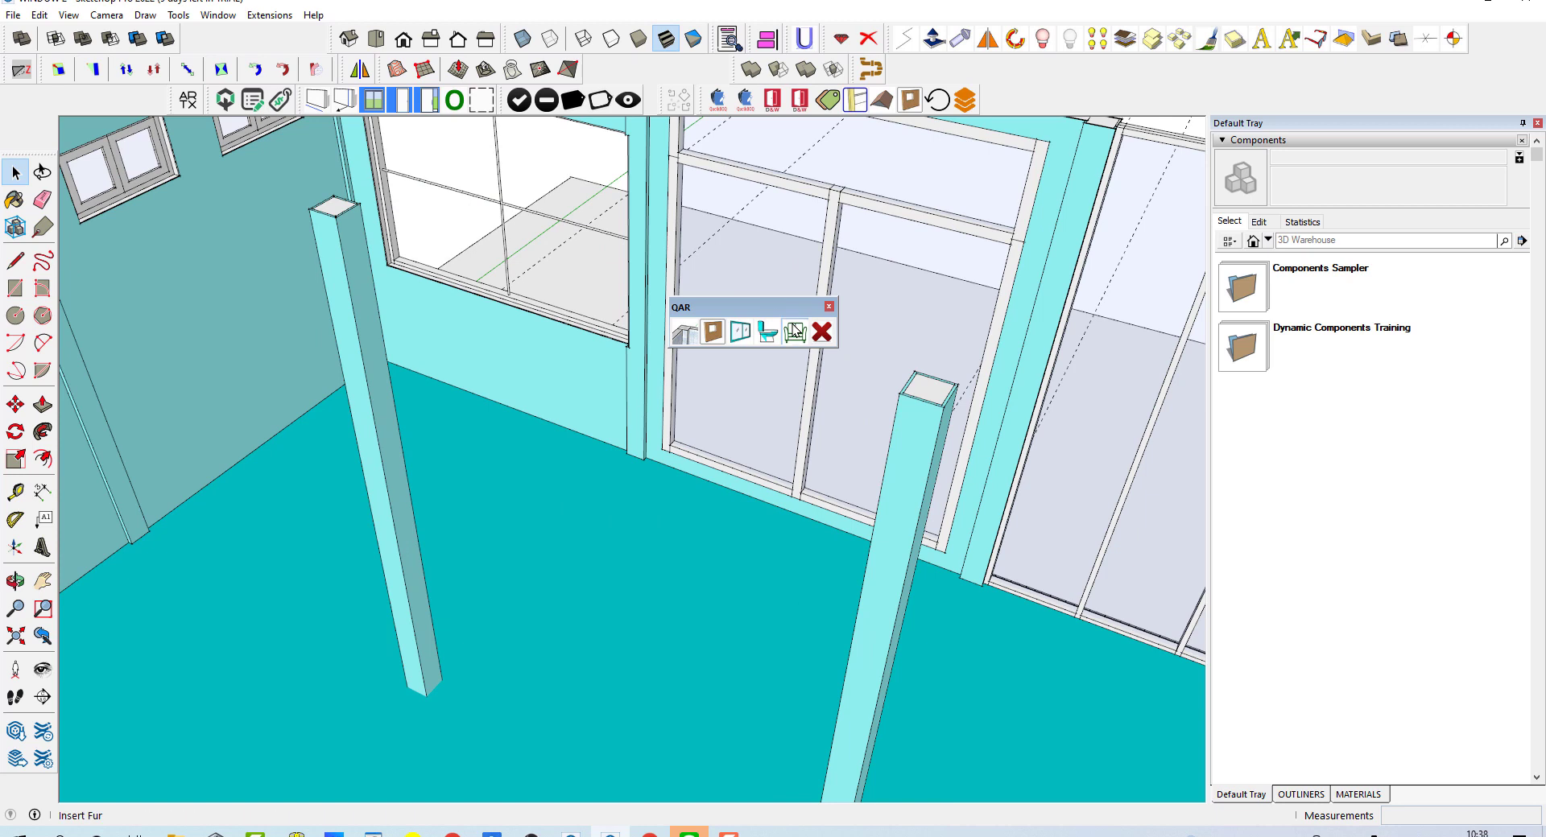
- Insert a Couch Modern sofa on the living room floor and rotate it 90°
left_click(794, 330)
left_click(539, 157)
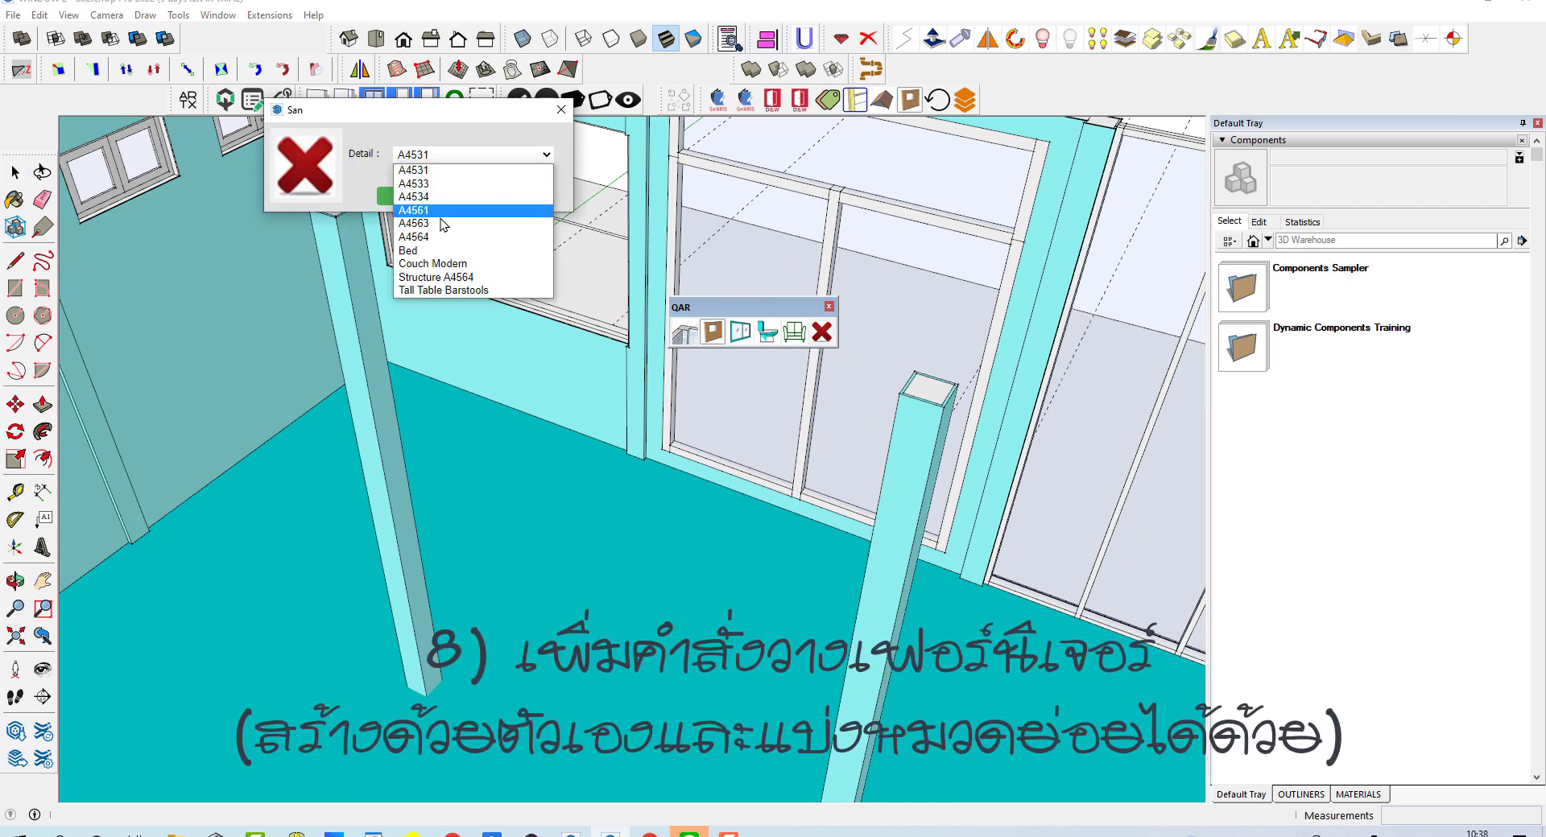
left_click(461, 265)
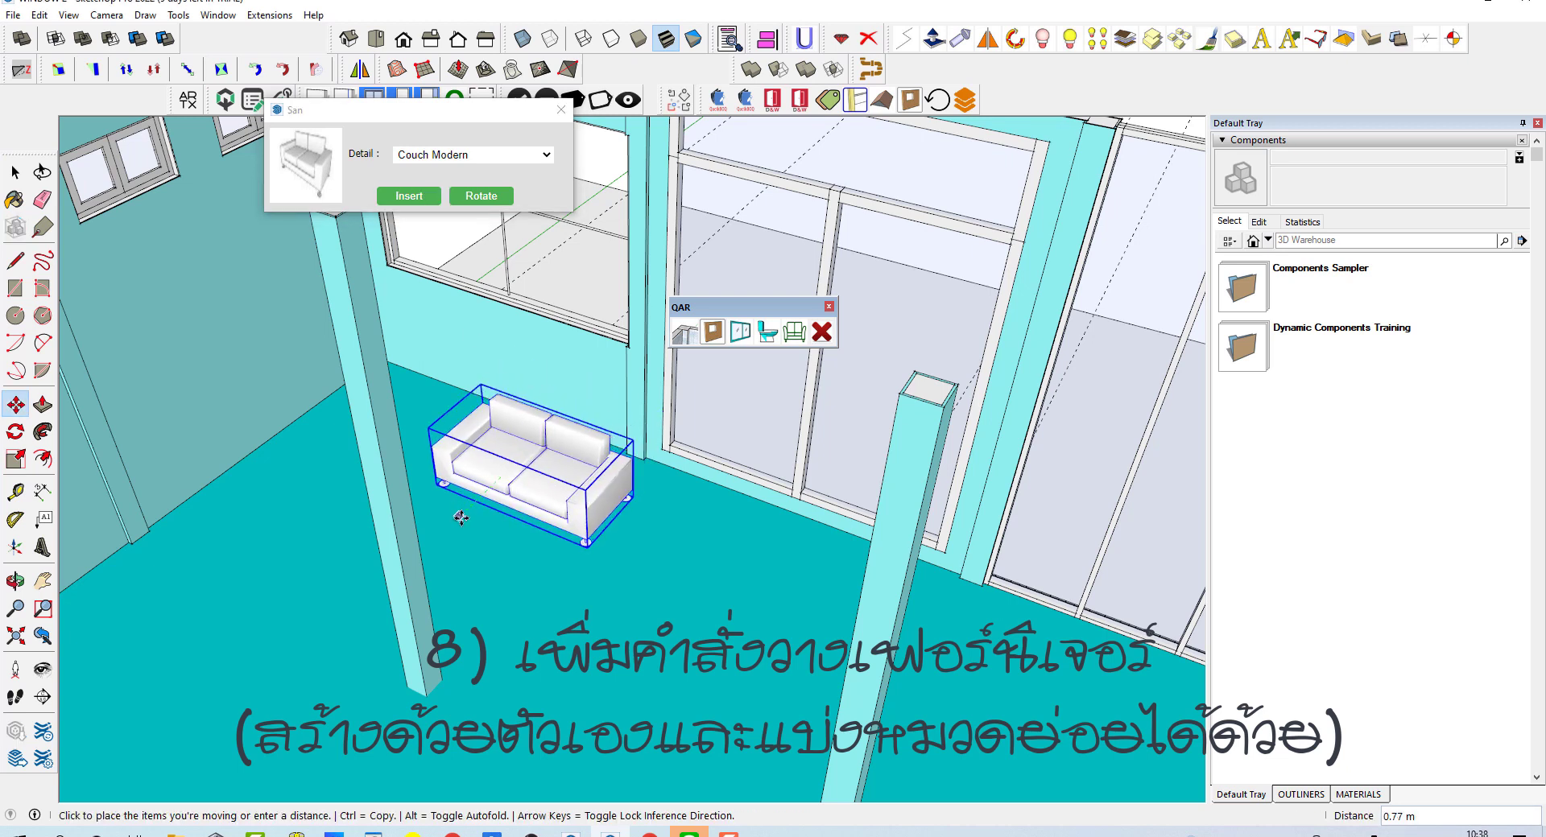
left_click(460, 518)
left_click(481, 196)
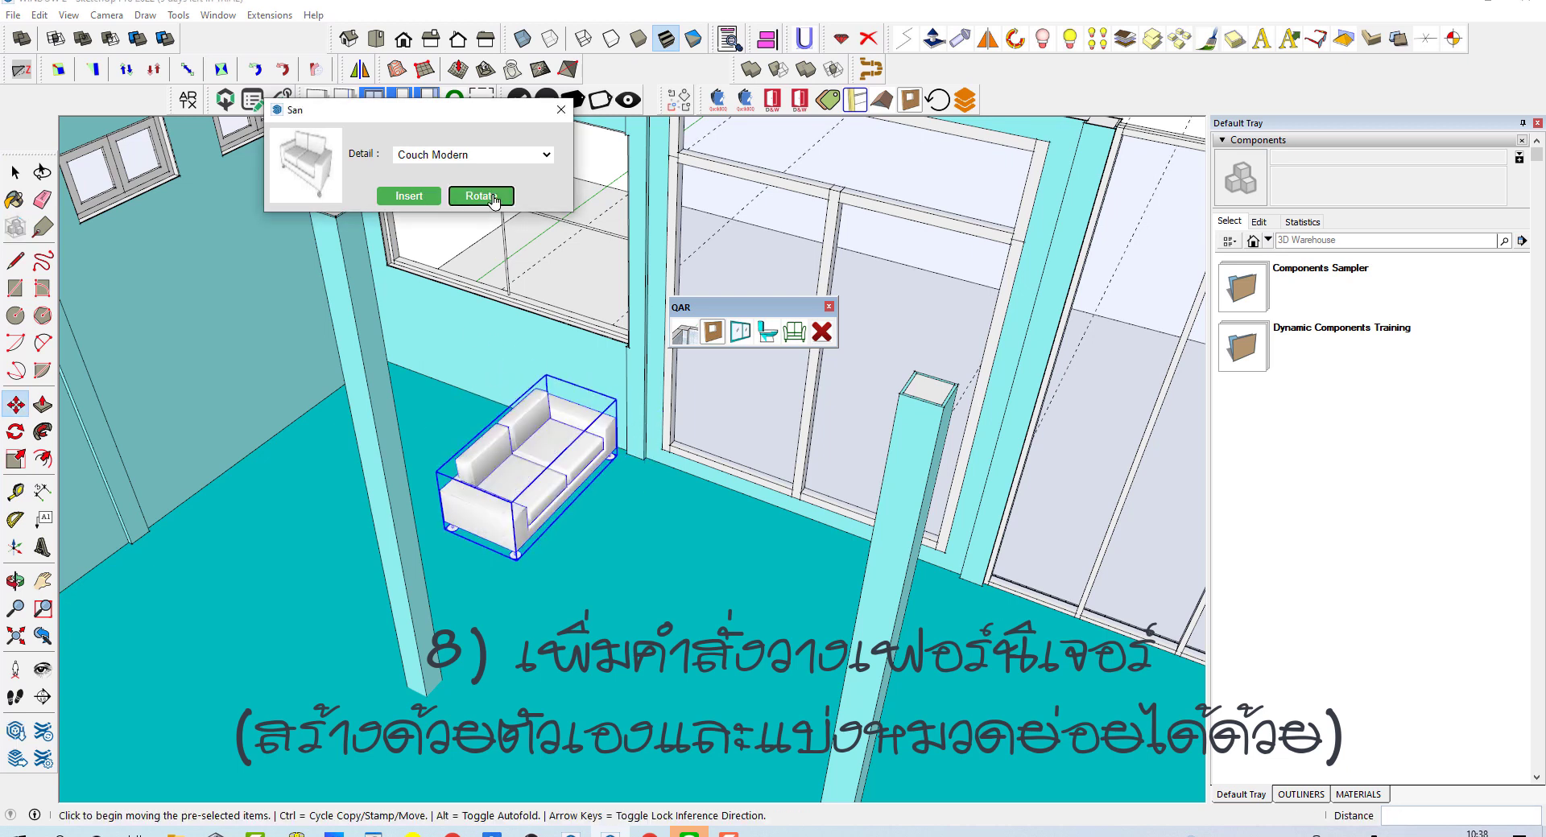
- Align the couch against the living room's left wall
middle_click_drag(577, 498, 628, 435)
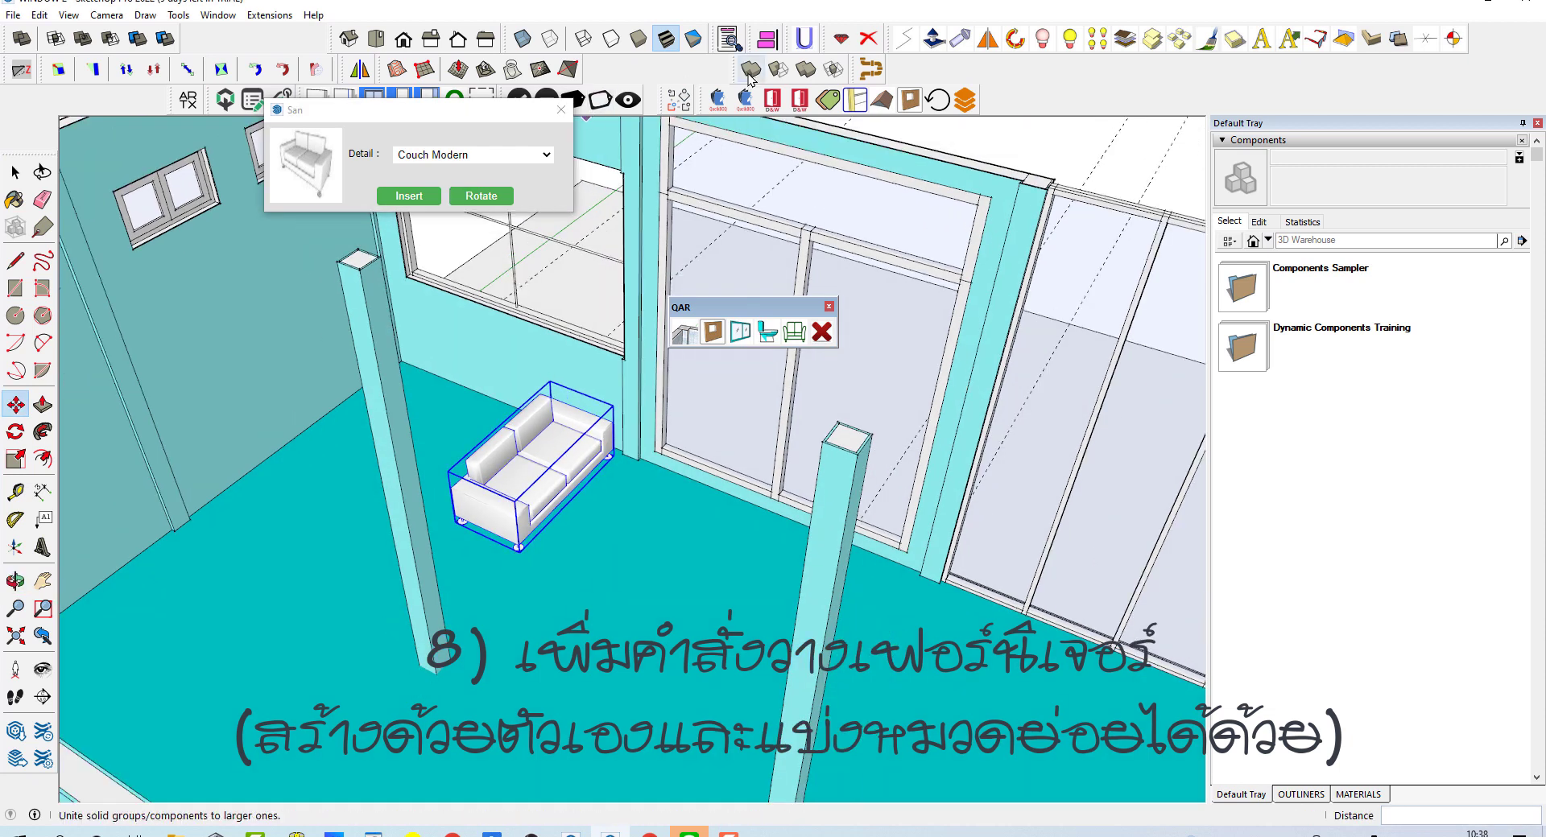
left_click(766, 37)
left_click(468, 335)
mouse_move(468, 336)
middle_mouse_down()
mouse_move(411, 352)
mouse_move(451, 171)
middle_mouse_up()
left_click(449, 156)
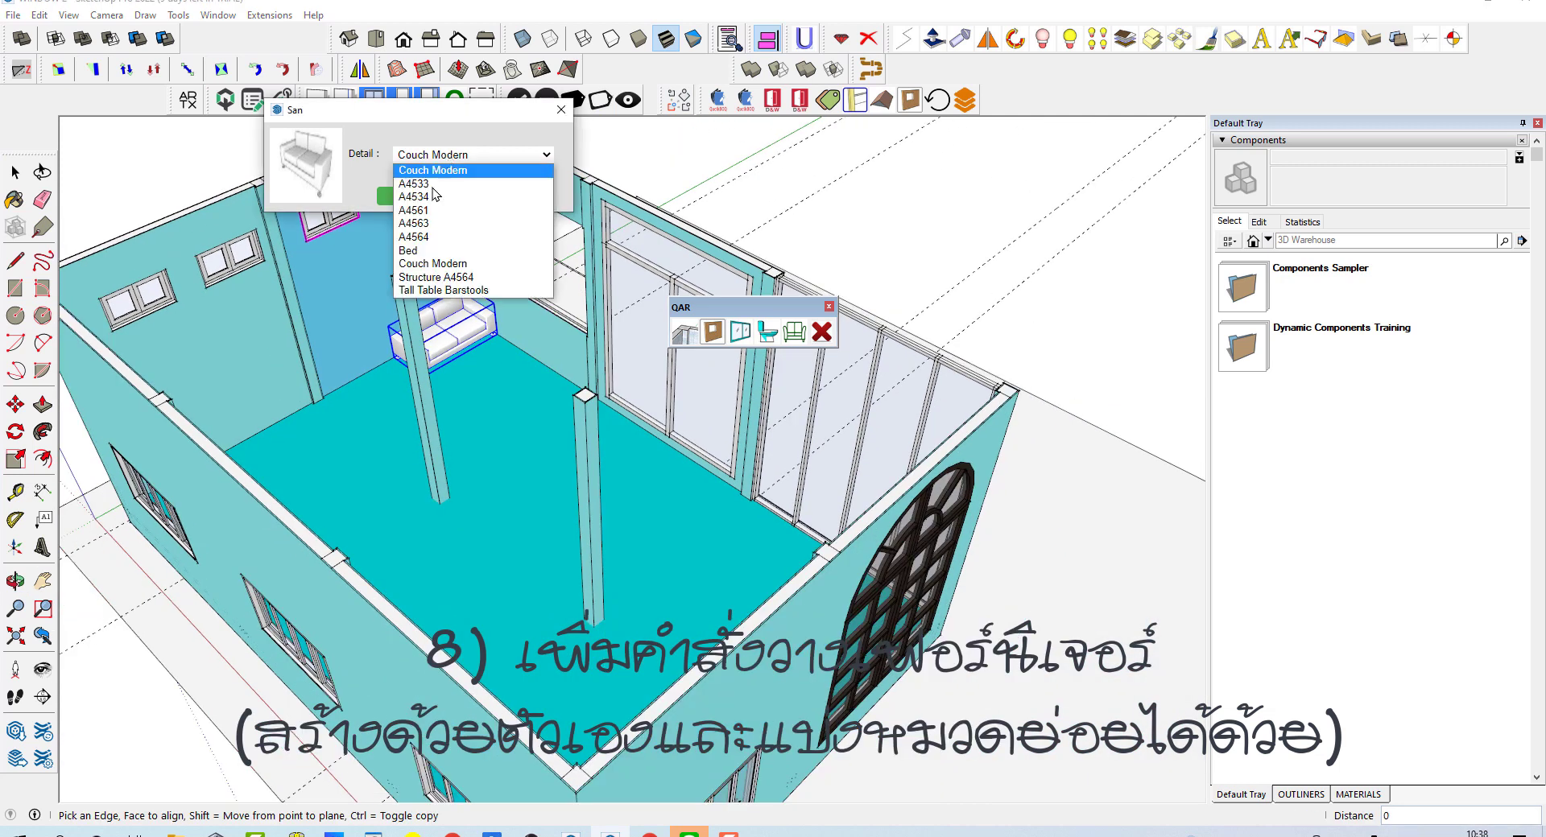
- Insert two Tall Table Barstools sets into the living room
left_click(454, 290)
left_click(408, 196)
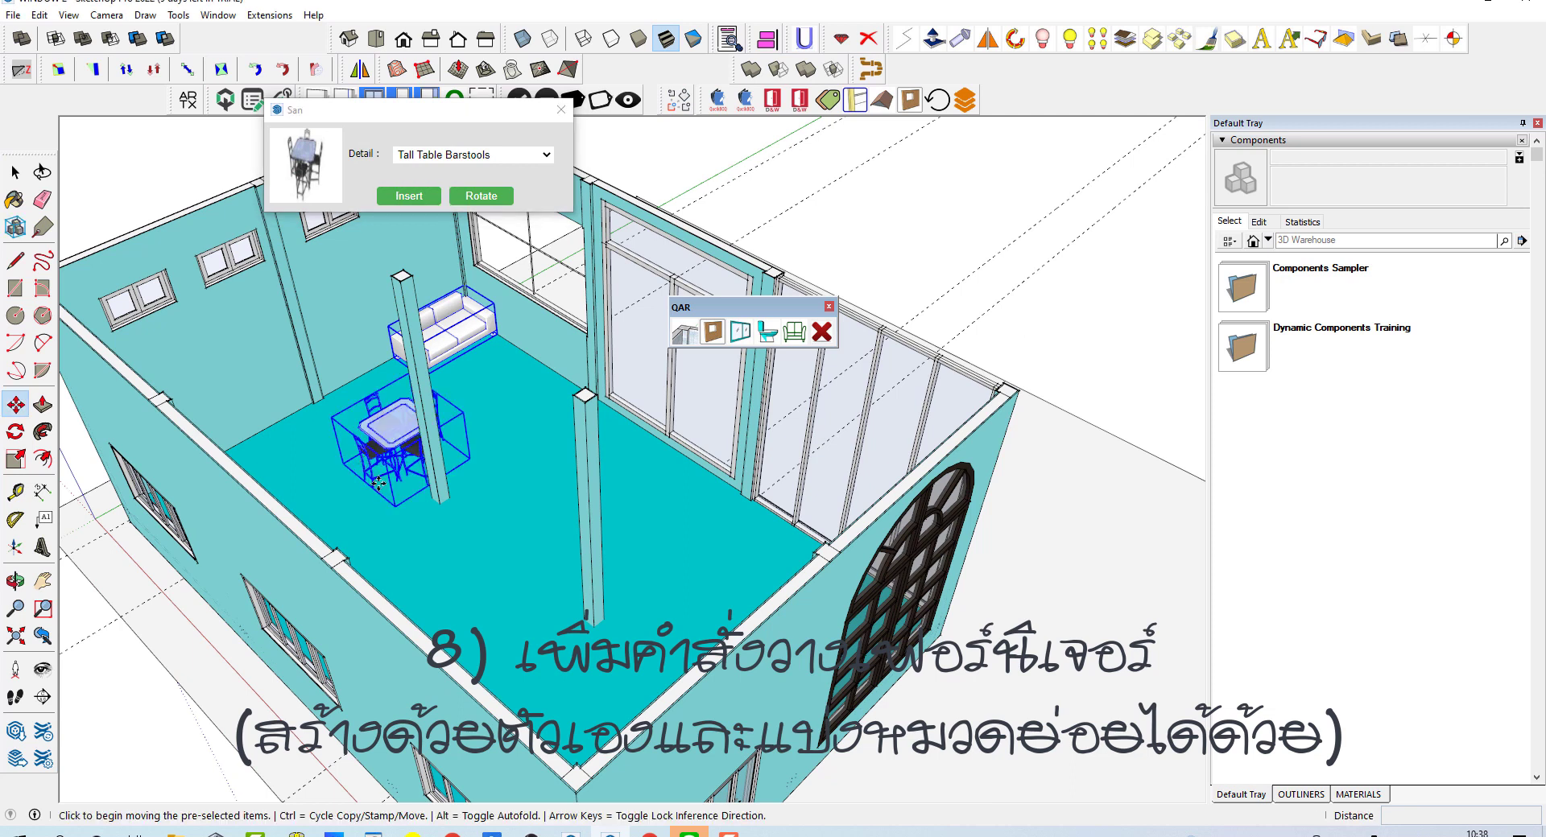
left_click(408, 196)
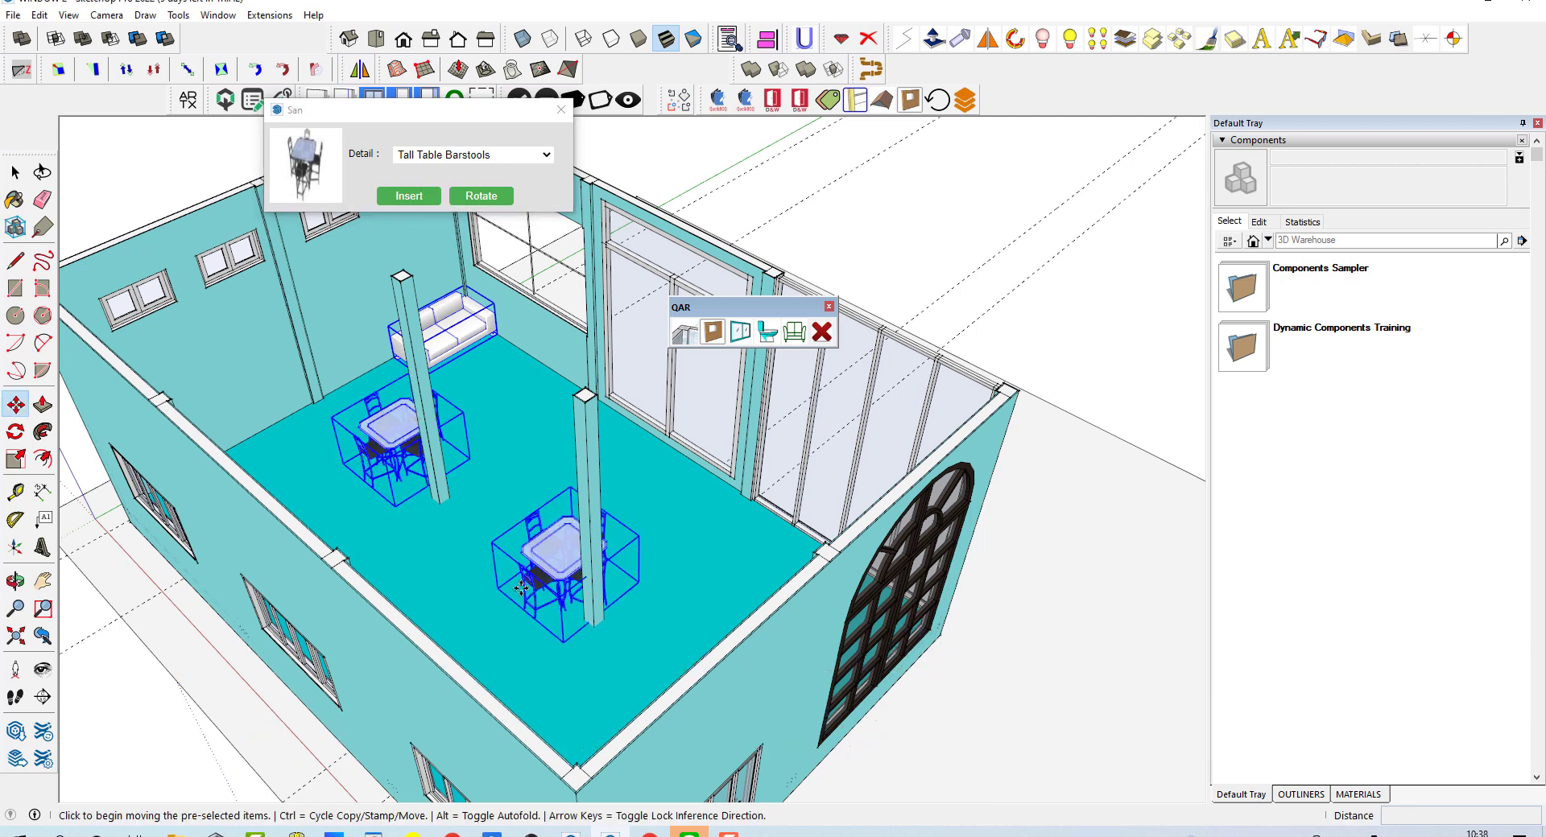
scroll(509, 624, "up", 3)
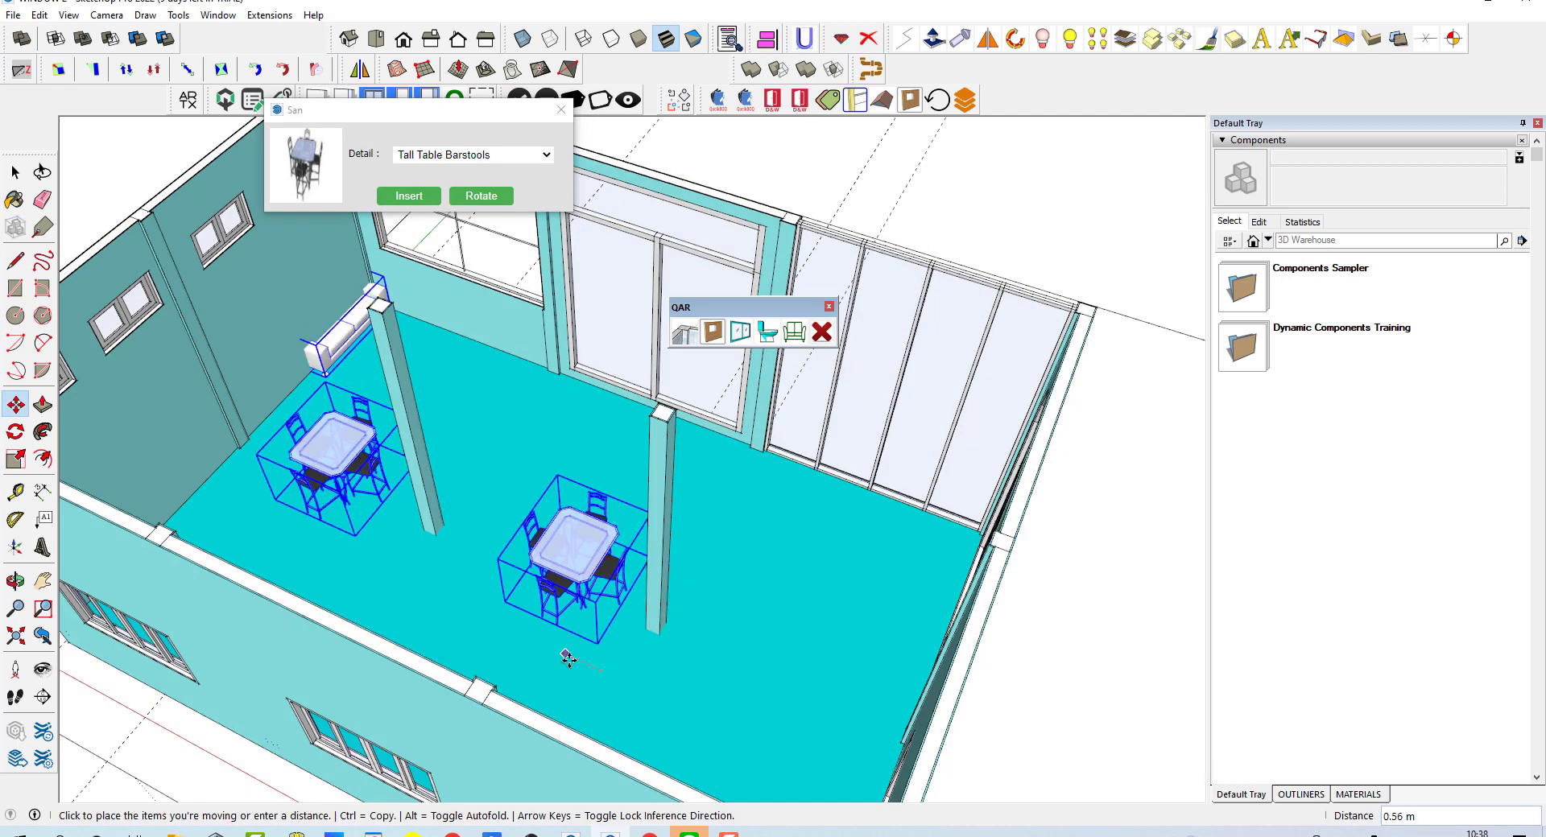
left_click(612, 677)
- Move the right barstool table further to the right
left_click(588, 607)
key("m")
left_click(650, 664)
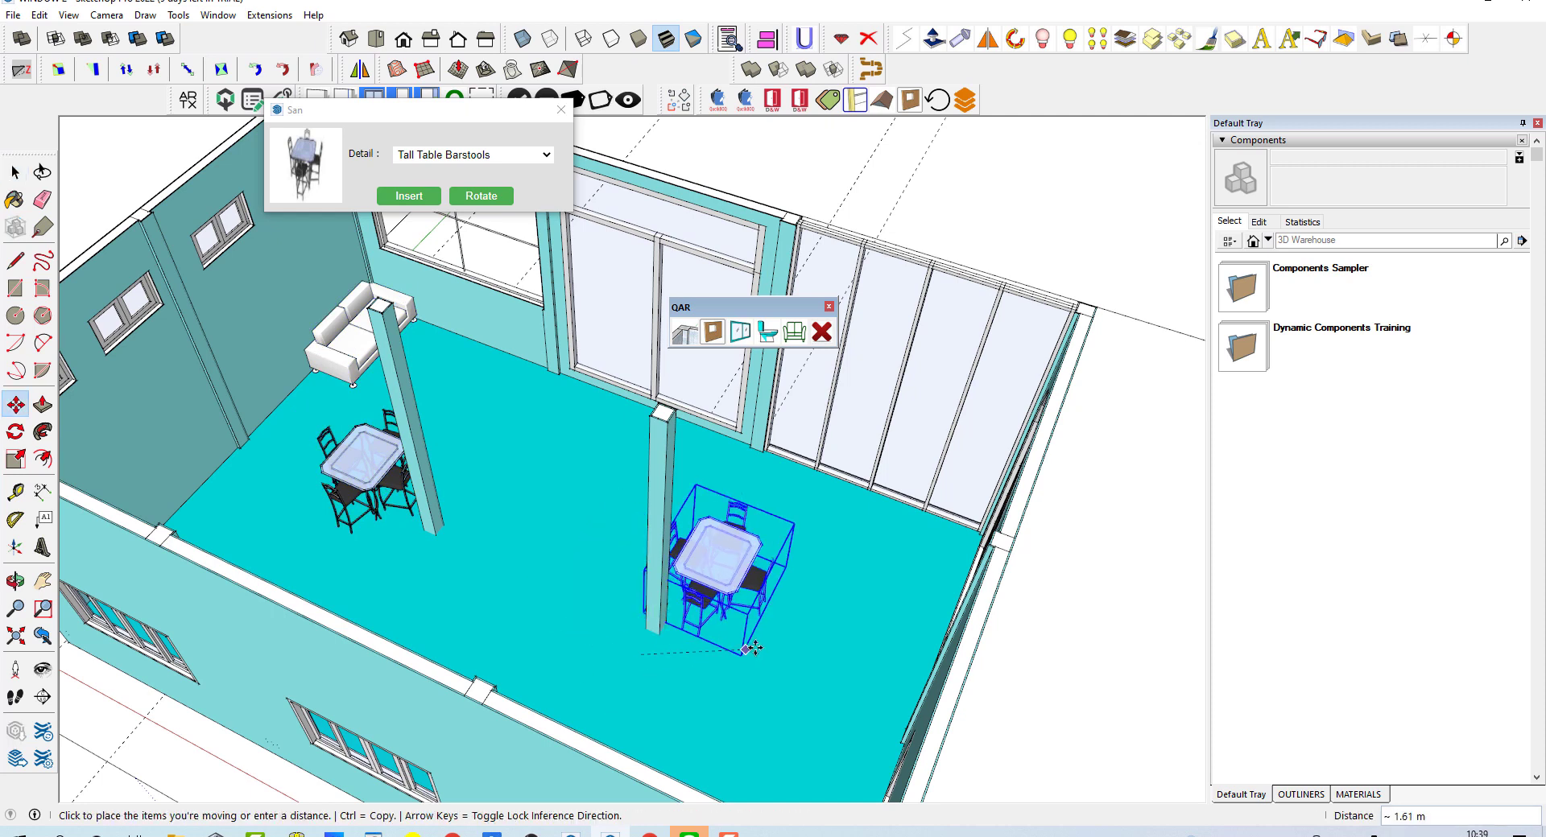
left_click(799, 644)
key("space")
- Move the left barstool table next to the pillar
left_click(354, 501)
key("m")
left_click(457, 577)
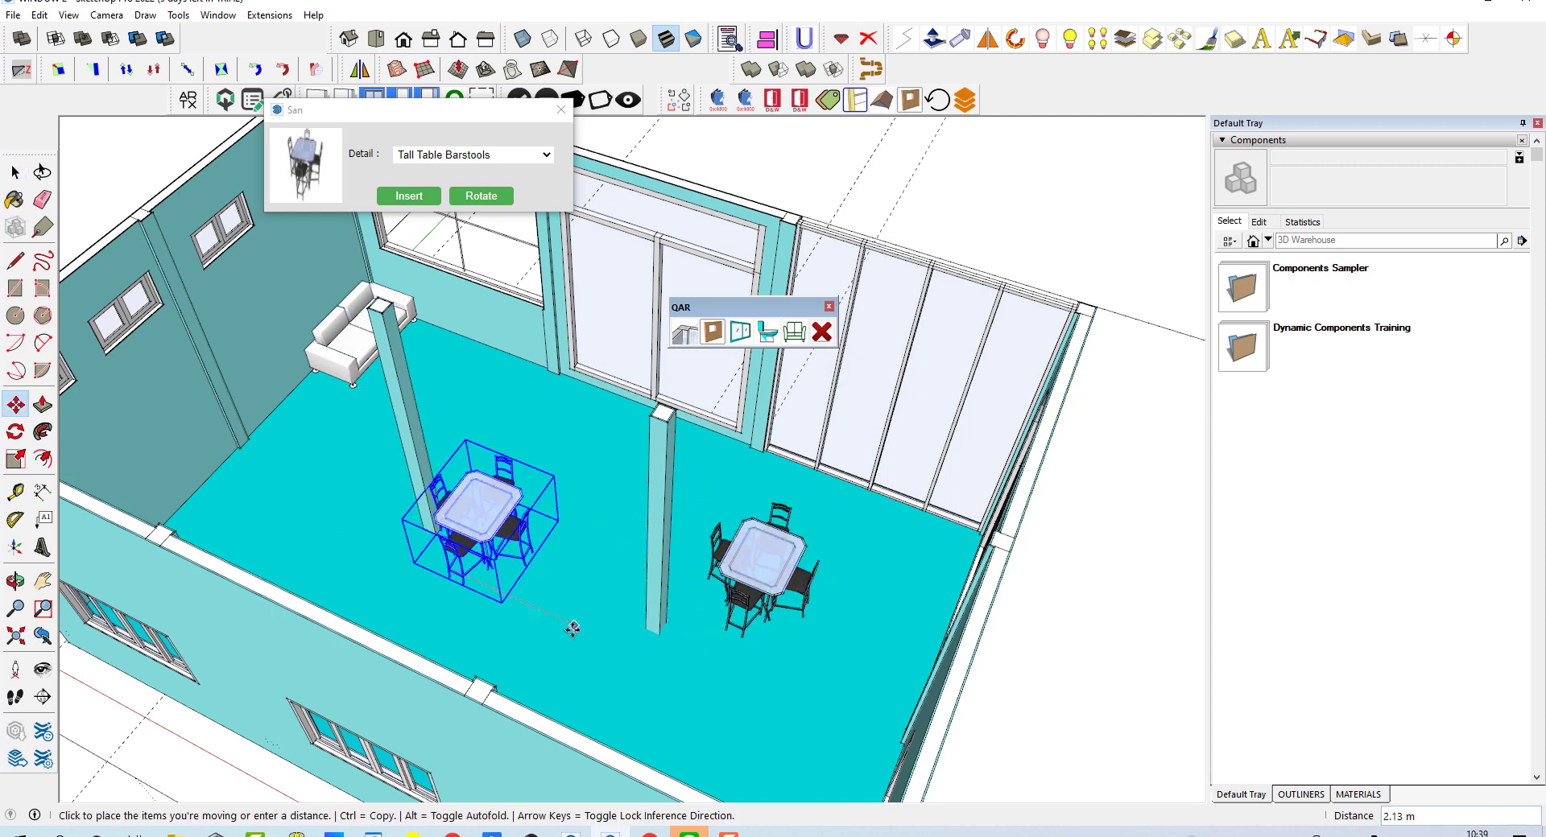
left_click(626, 640)
key("space")
mouse_move(665, 634)
middle_mouse_down()
mouse_move(612, 581)
mouse_move(547, 451)
middle_mouse_up()
left_click(488, 155)
left_click(487, 154)
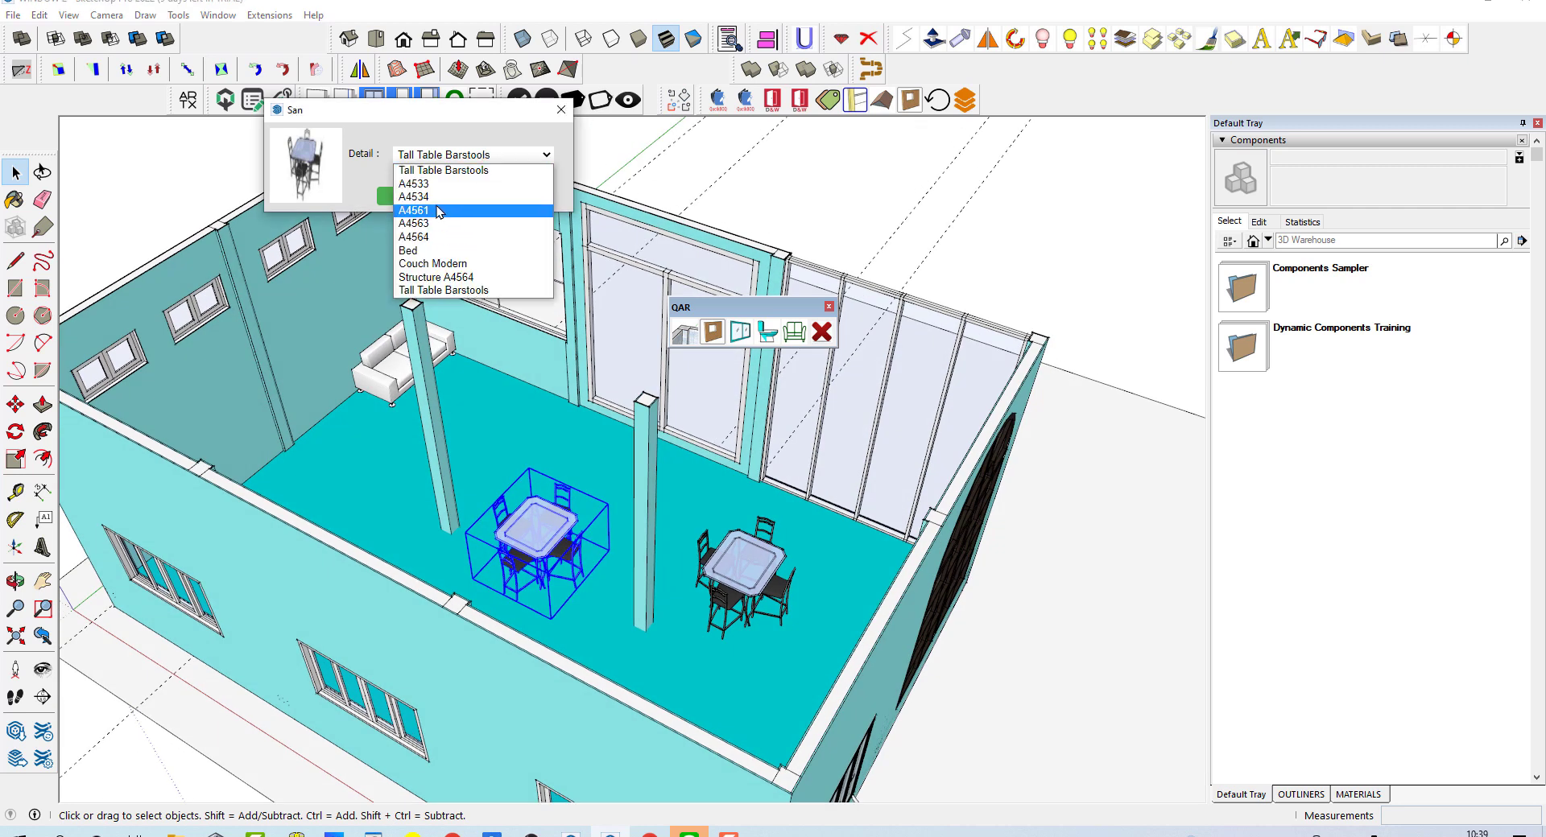
- Pick the A4563 drawer cabinet from the furniture list after trying A4561 and A4534
left_click(437, 211)
left_click(471, 154)
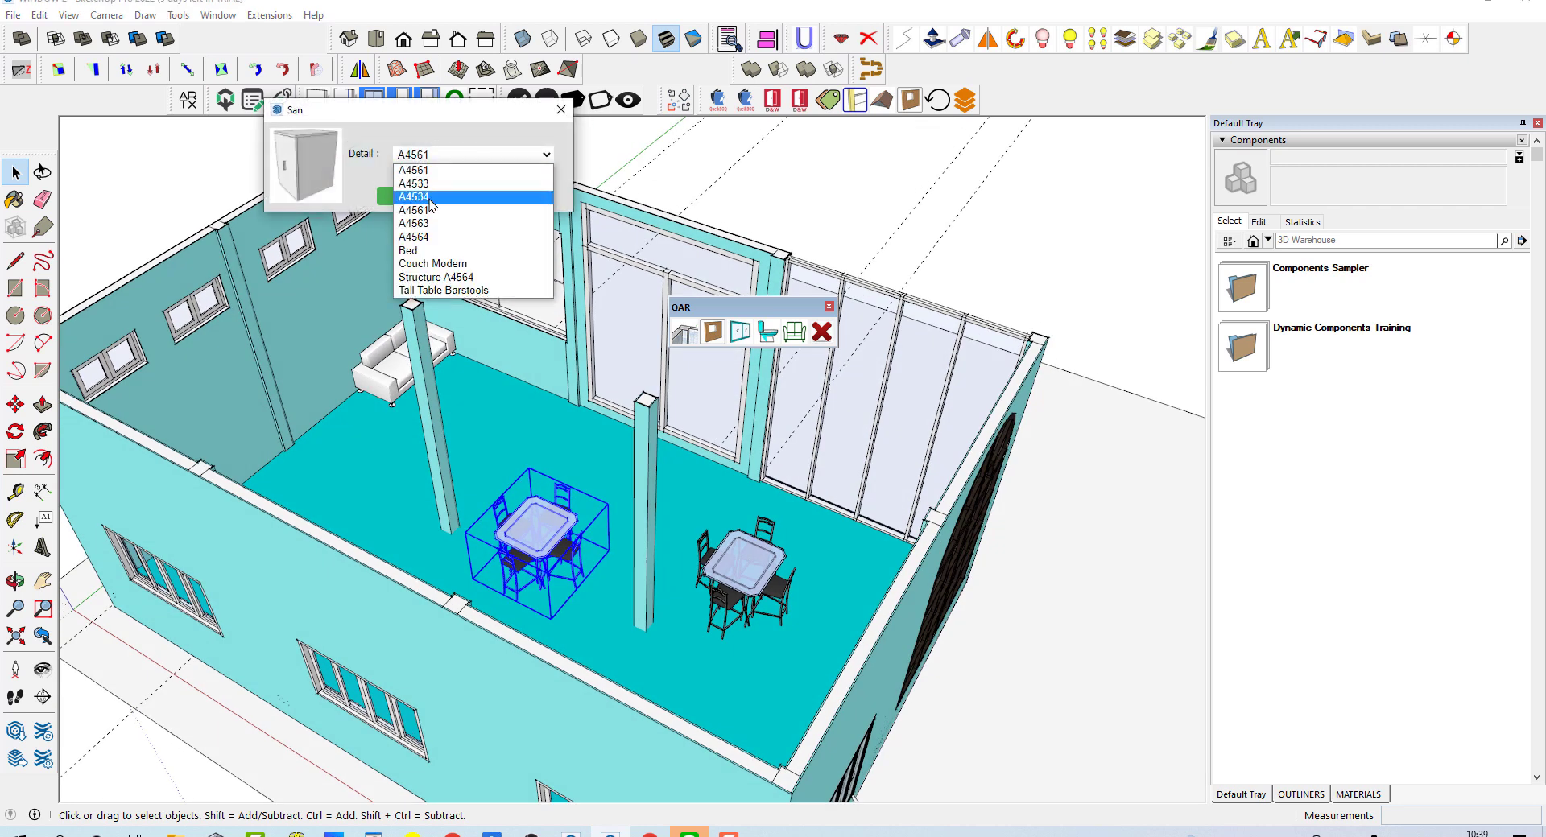
left_click(429, 199)
left_click(432, 153)
left_click(429, 225)
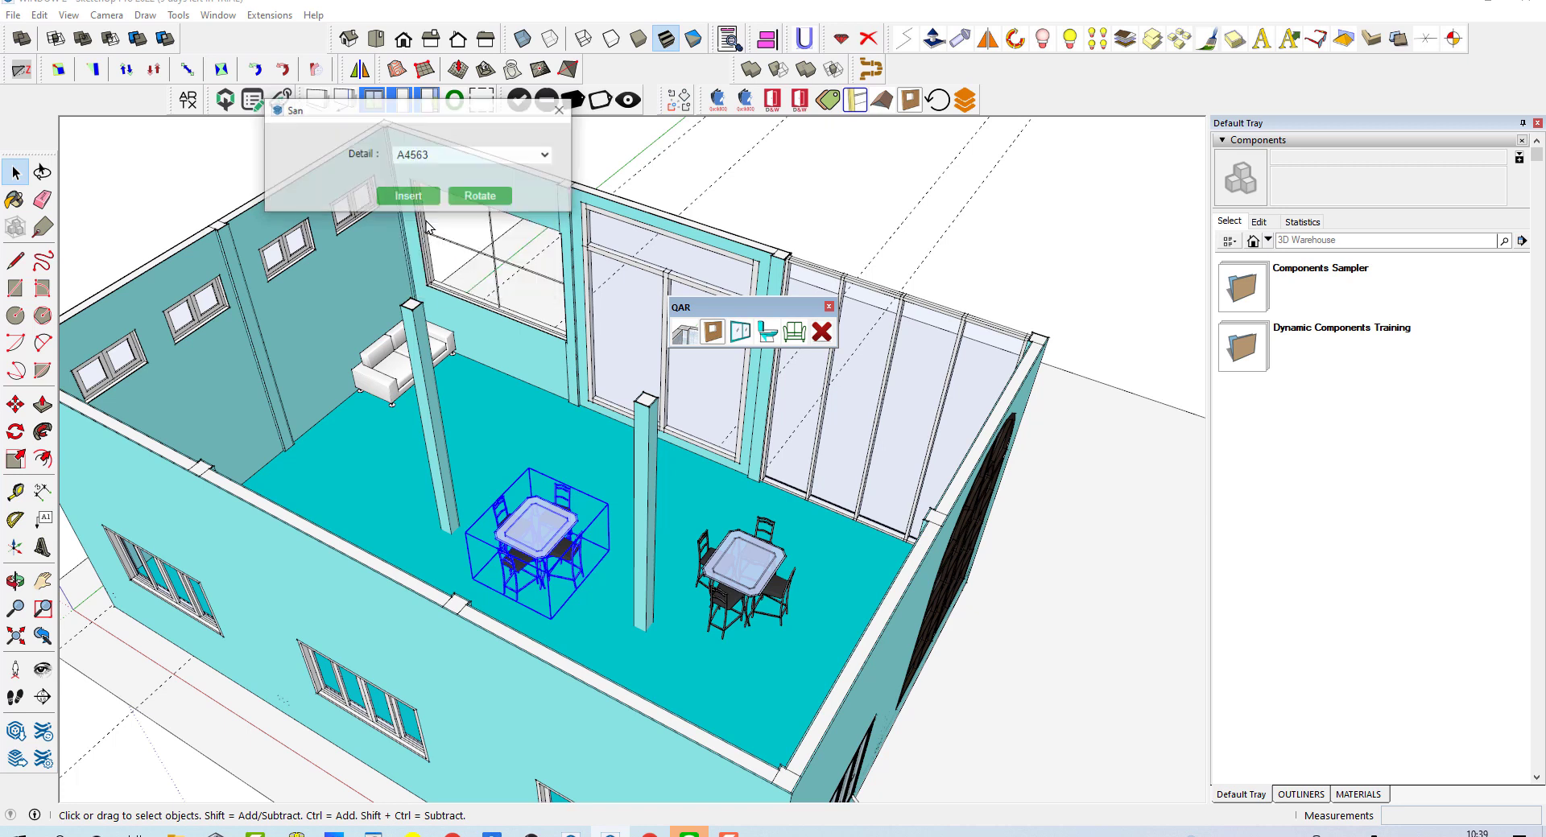
mouse_move(708, 403)
middle_mouse_down()
mouse_move(418, 480)
mouse_move(298, 385)
mouse_move(490, 248)
middle_mouse_up()
scroll(299, 386, "up", 2)
scroll(298, 385, "up", 3)
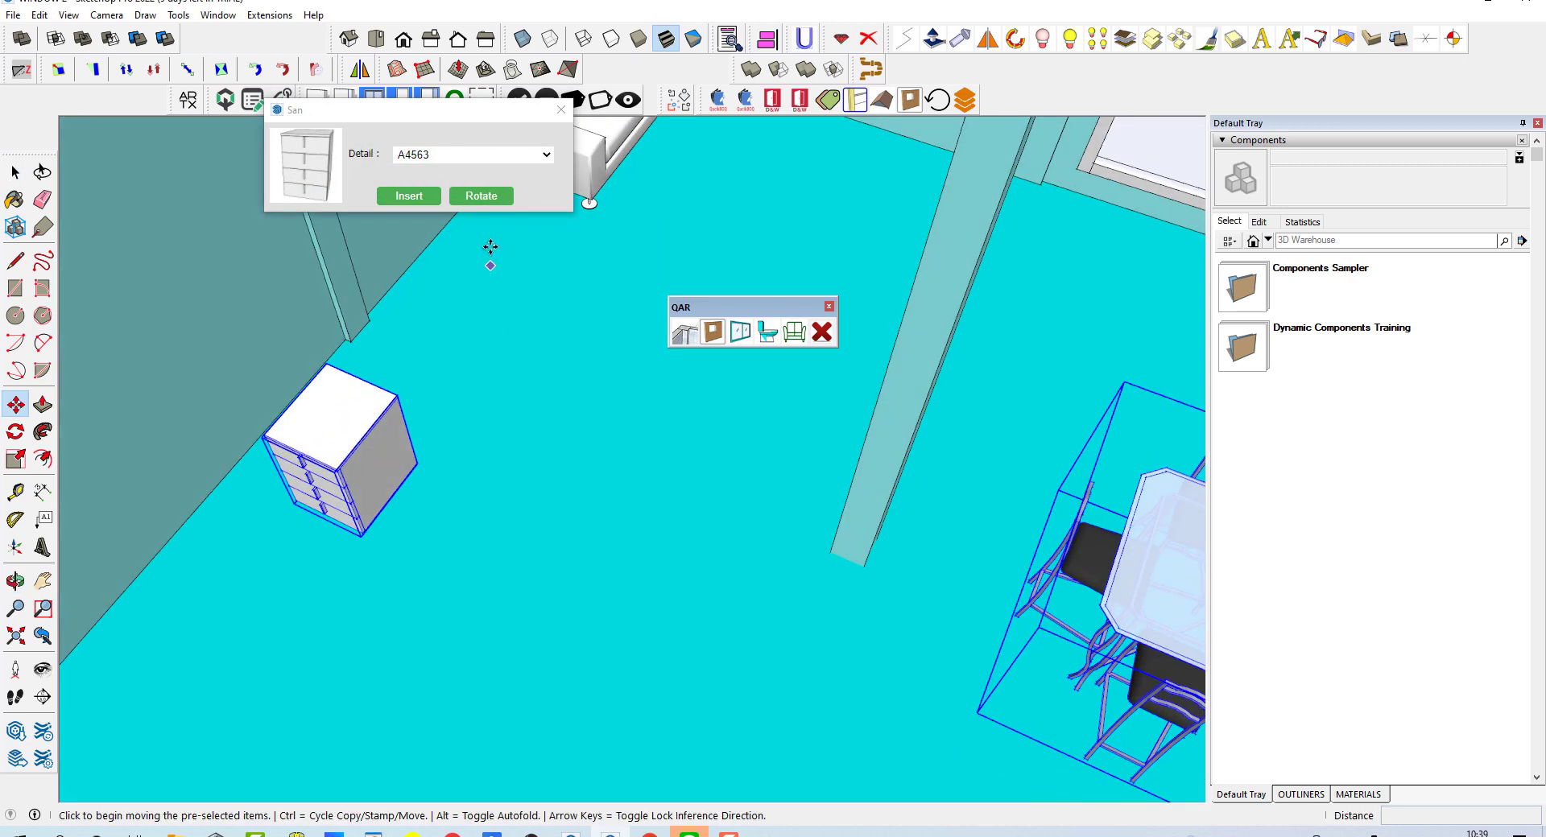
- Rotate the drawer cabinet 90° and align it against the left wall
left_click(484, 202)
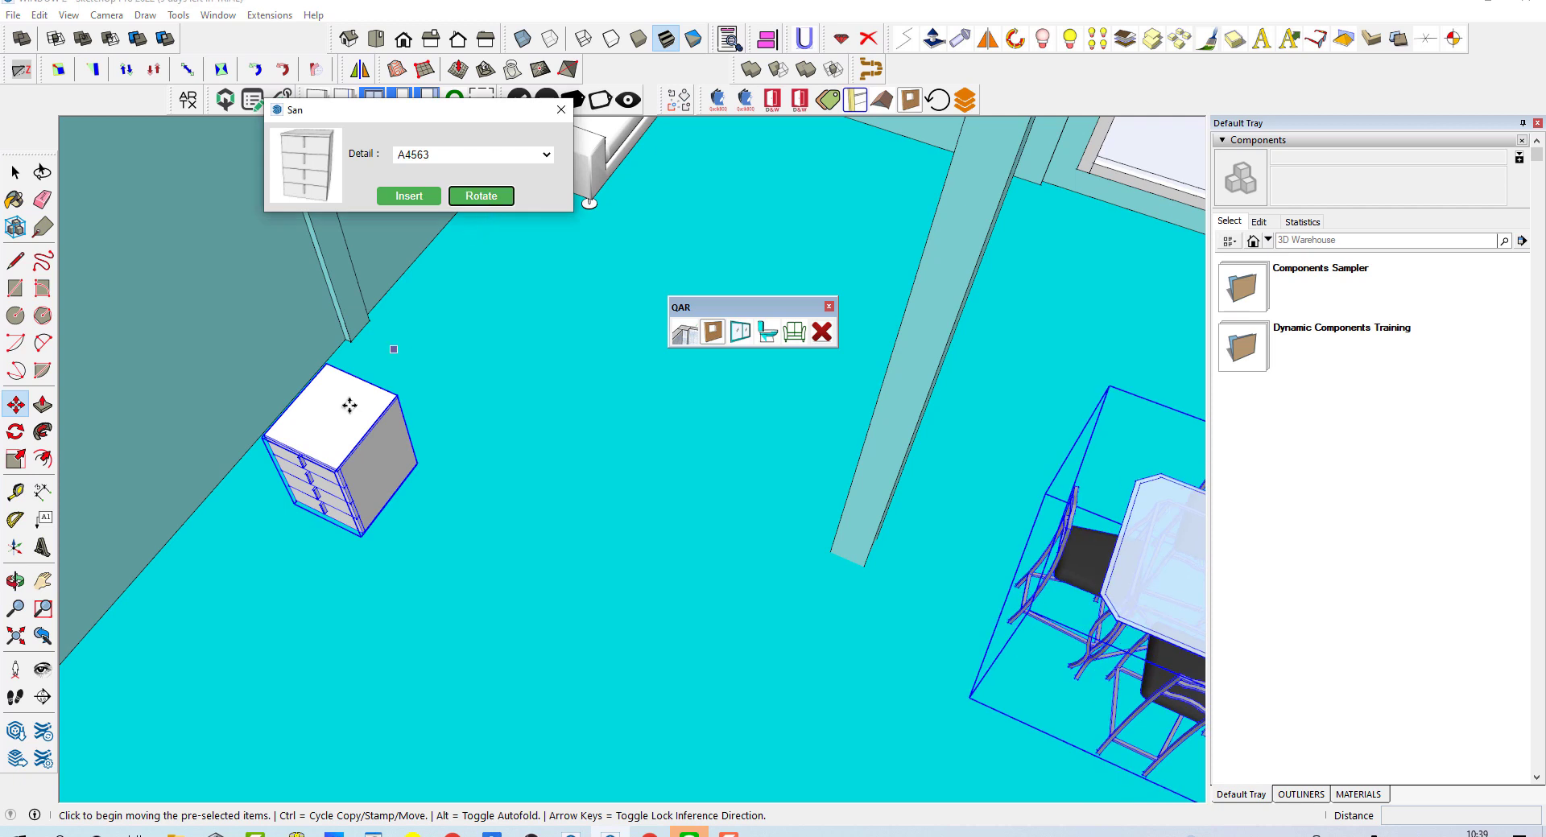
key("space")
left_click(354, 450)
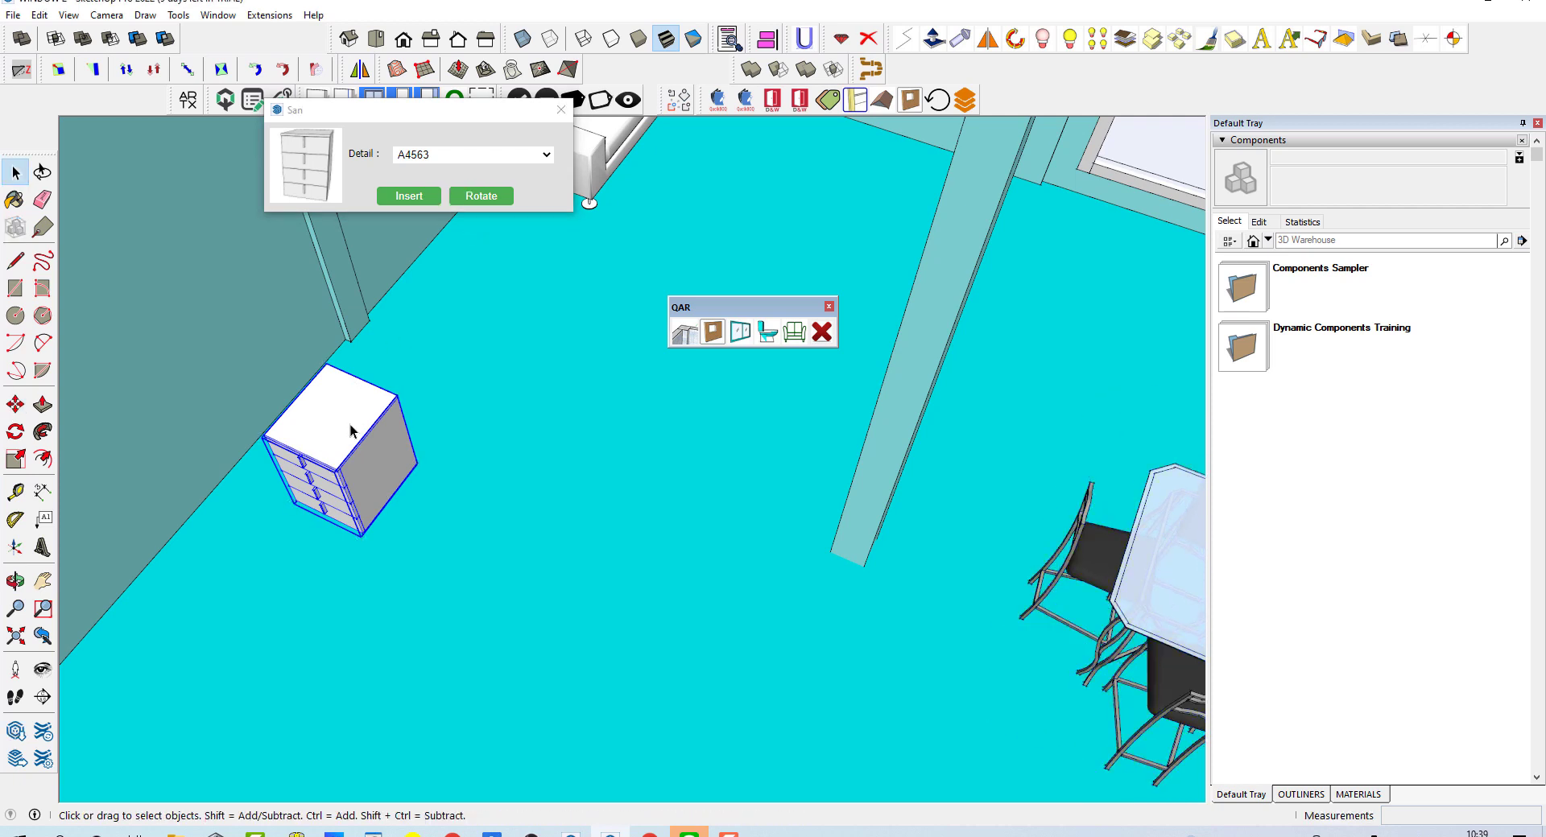
left_click(477, 198)
left_click(767, 38)
scroll(367, 418, "up", 5)
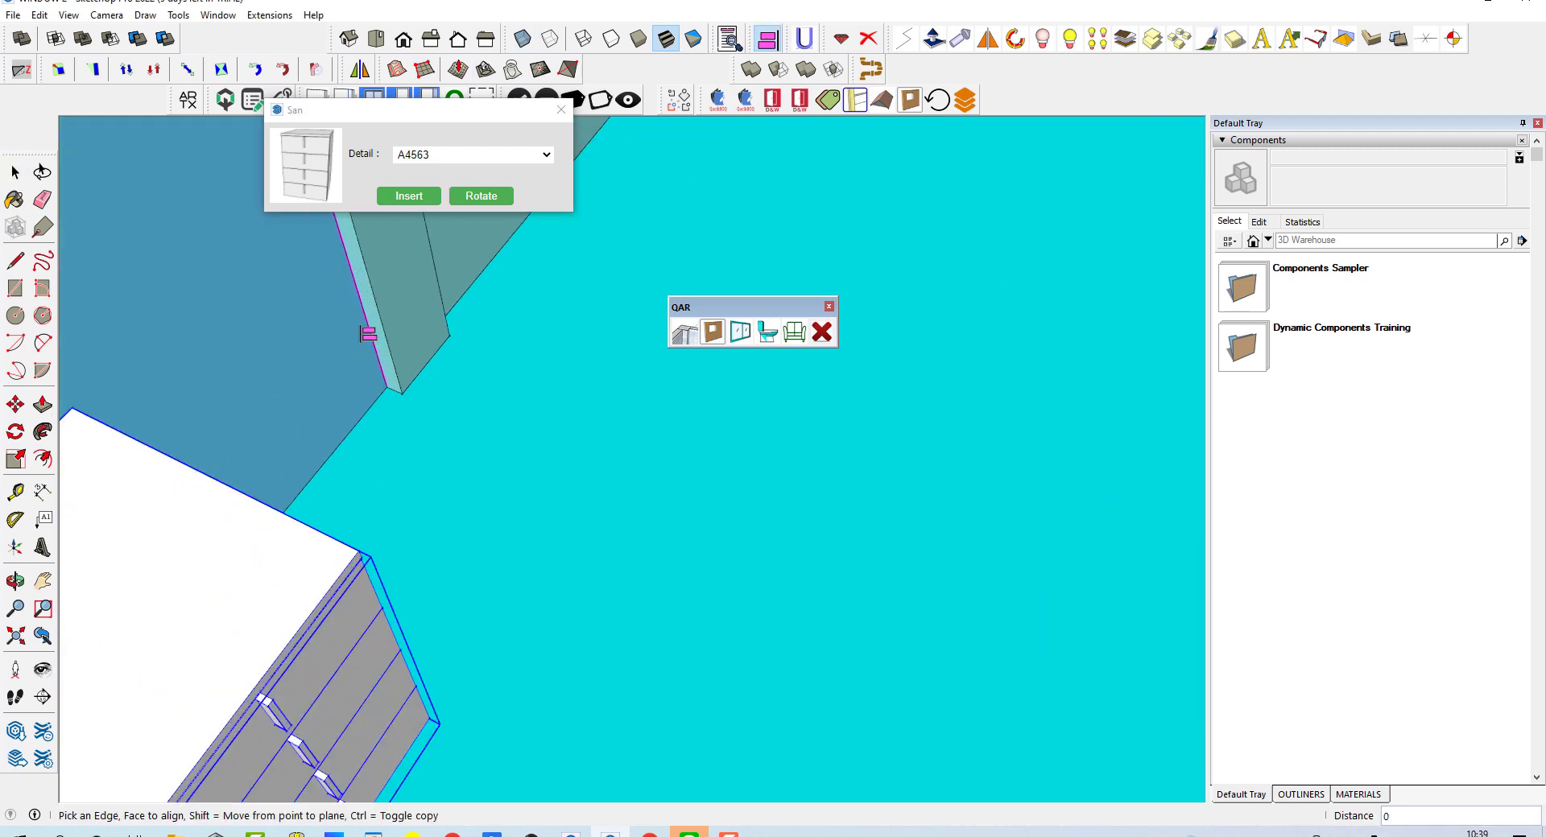
key("space")
scroll(366, 418, "down", 5)
- Orbit out to view the whole building
mouse_move(452, 454)
middle_mouse_down()
mouse_move(529, 505)
mouse_move(494, 659)
mouse_move(547, 515)
middle_mouse_up()
scroll(593, 442, "up", 3)
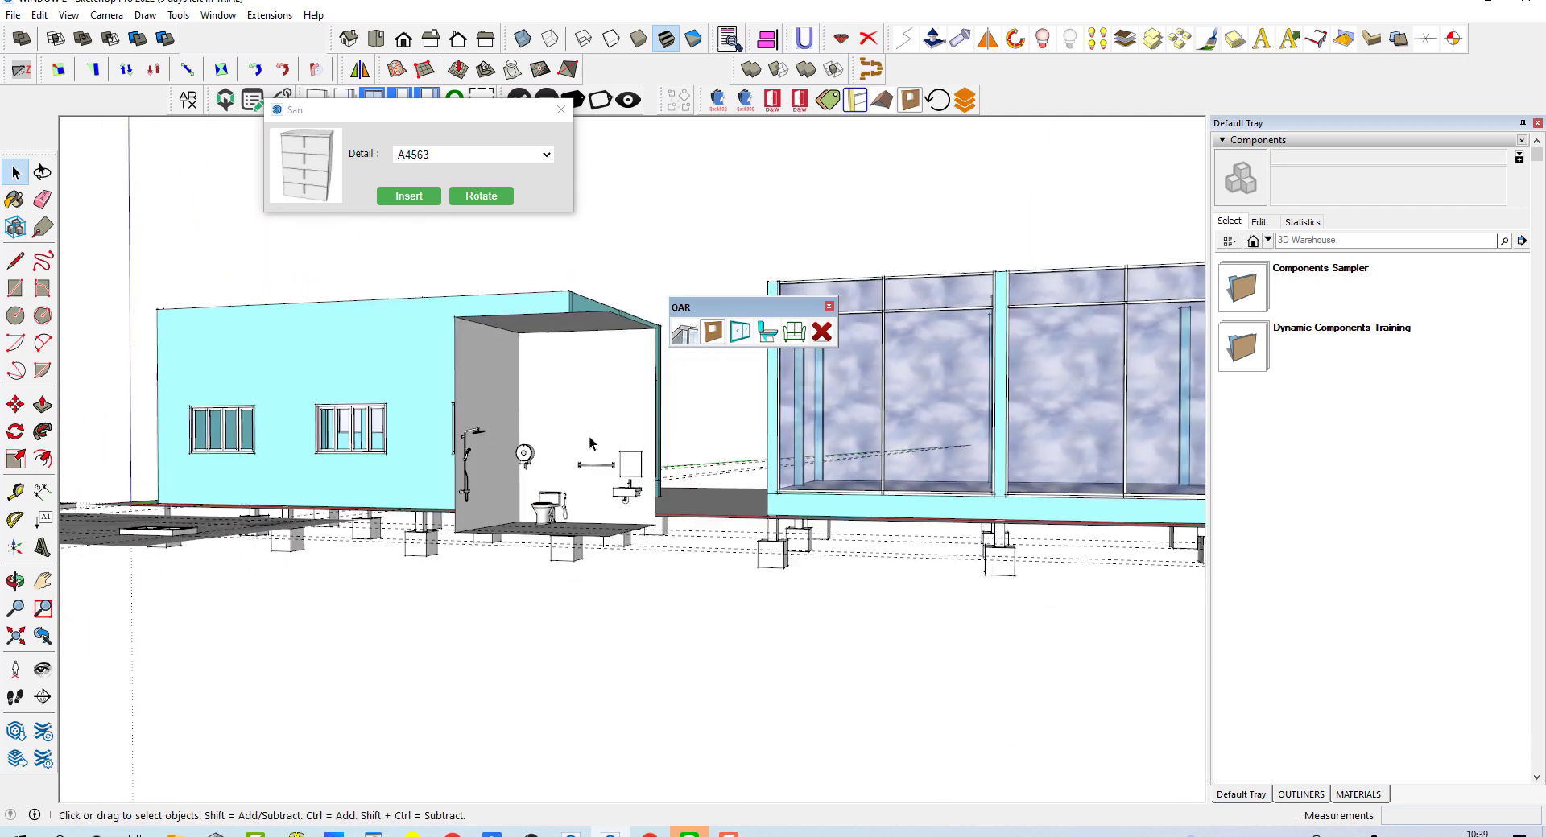
scroll(451, 548, "down", 3)
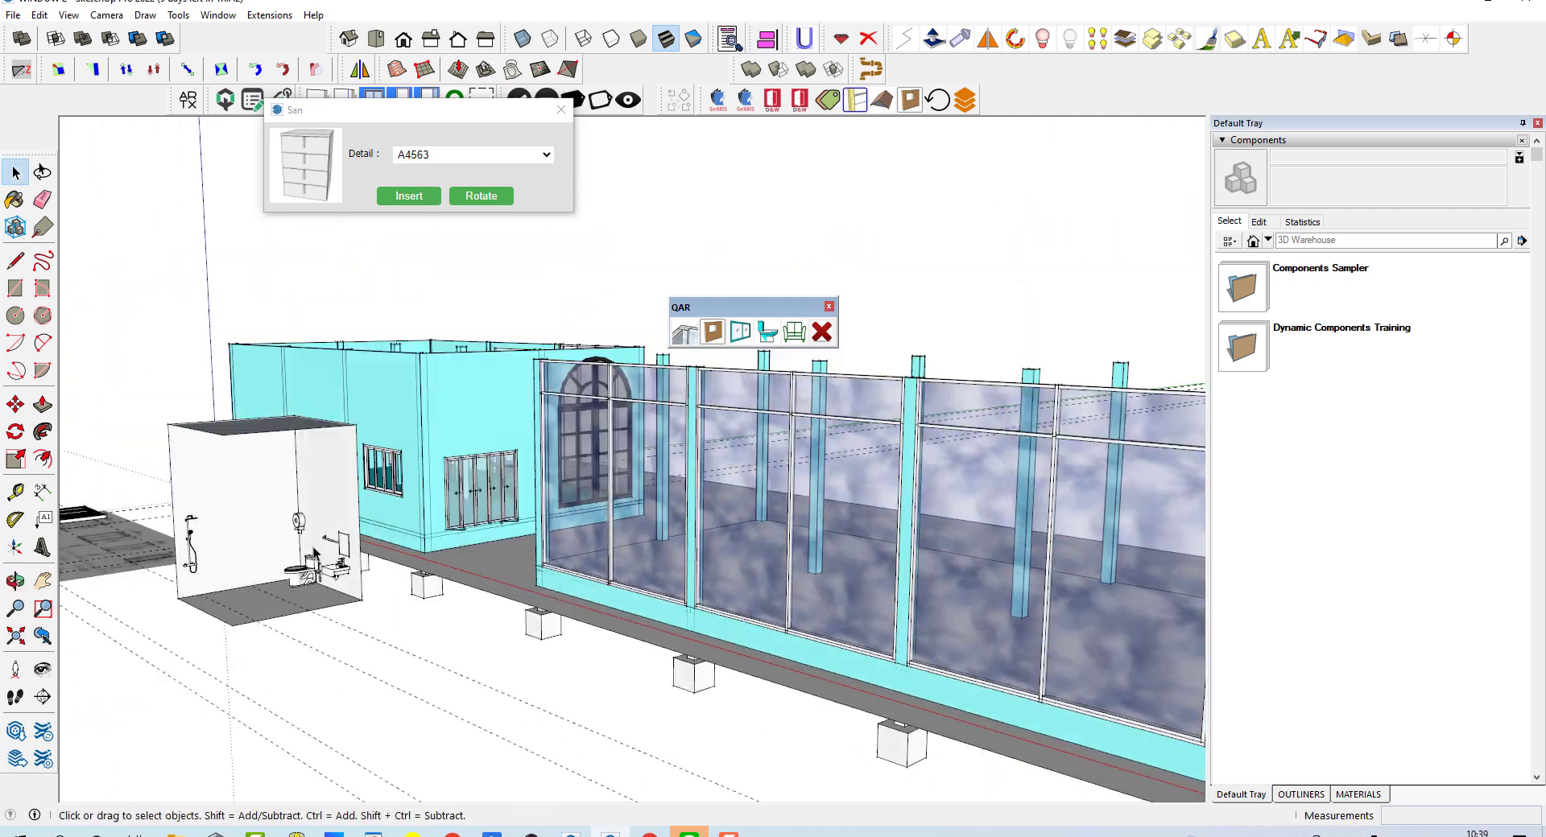